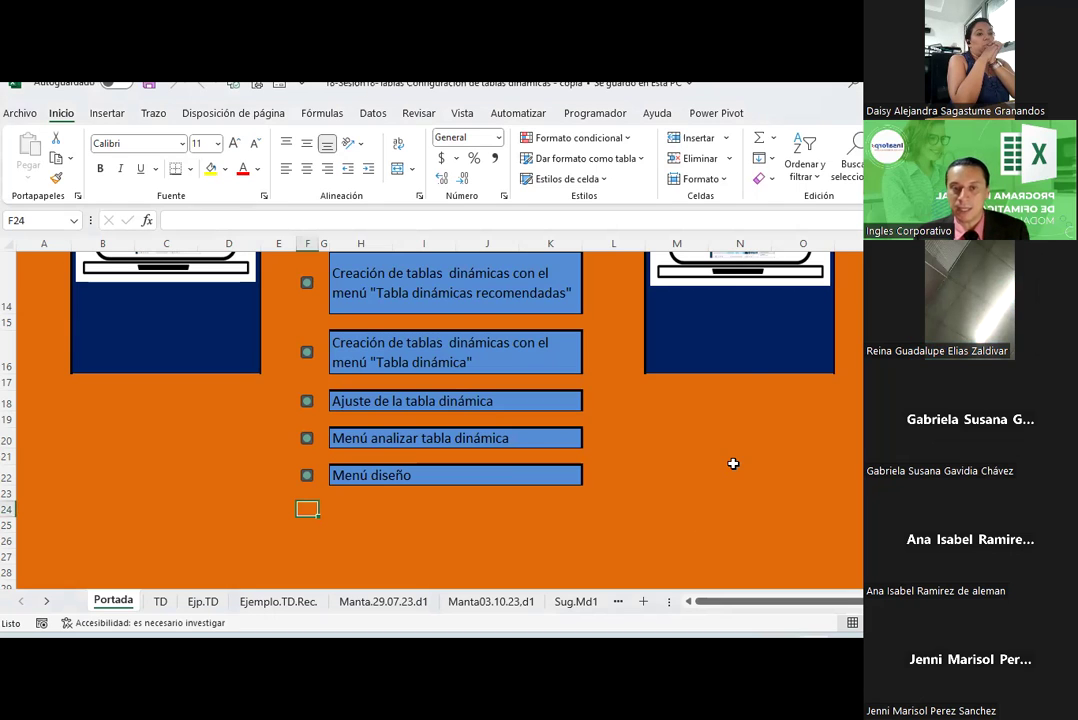
Select cell L6 and the recommended pivot tables topic box on the current sheet
{"action": "scroll", "coordinate": [733, 463], "scroll_direction": "up", "scroll_amount": 2}
{"action": "scroll", "coordinate": [733, 465], "scroll_direction": "up", "scroll_amount": 2}
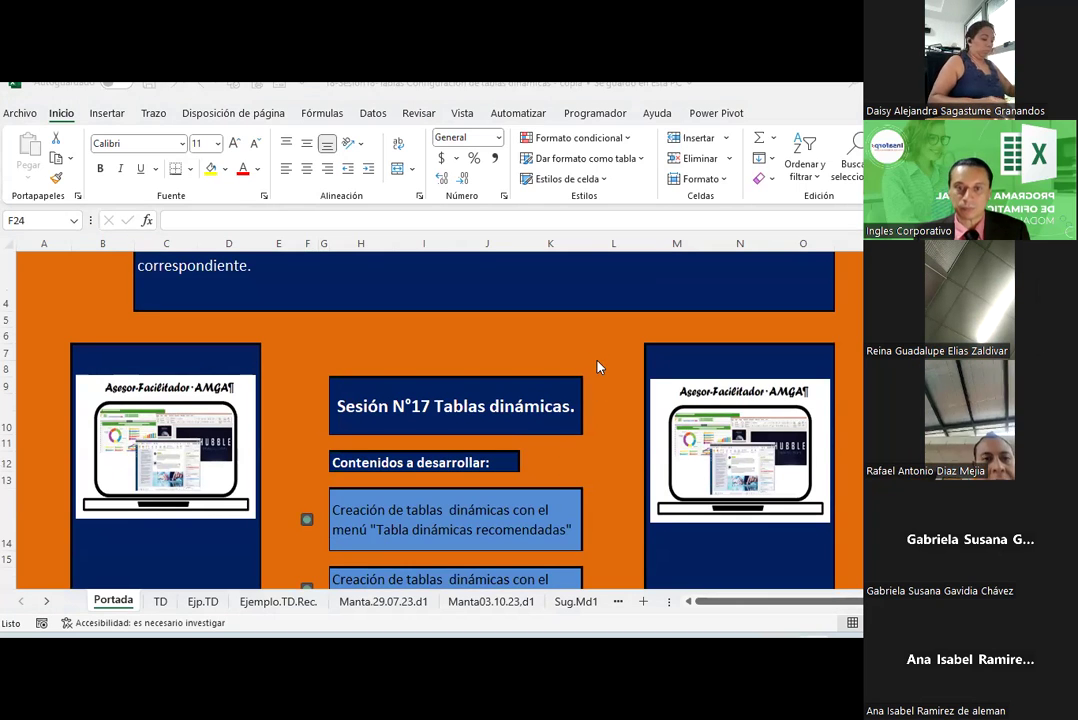
{"action": "left_click", "coordinate": [585, 336]}
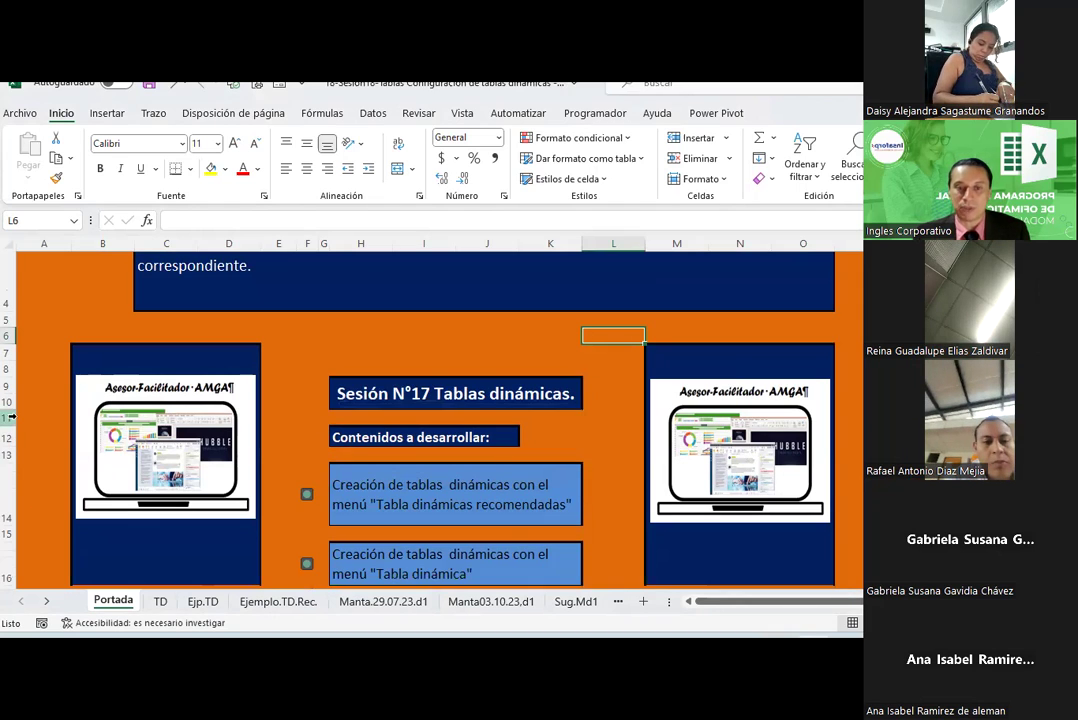
{"action": "left_click", "coordinate": [537, 498]}
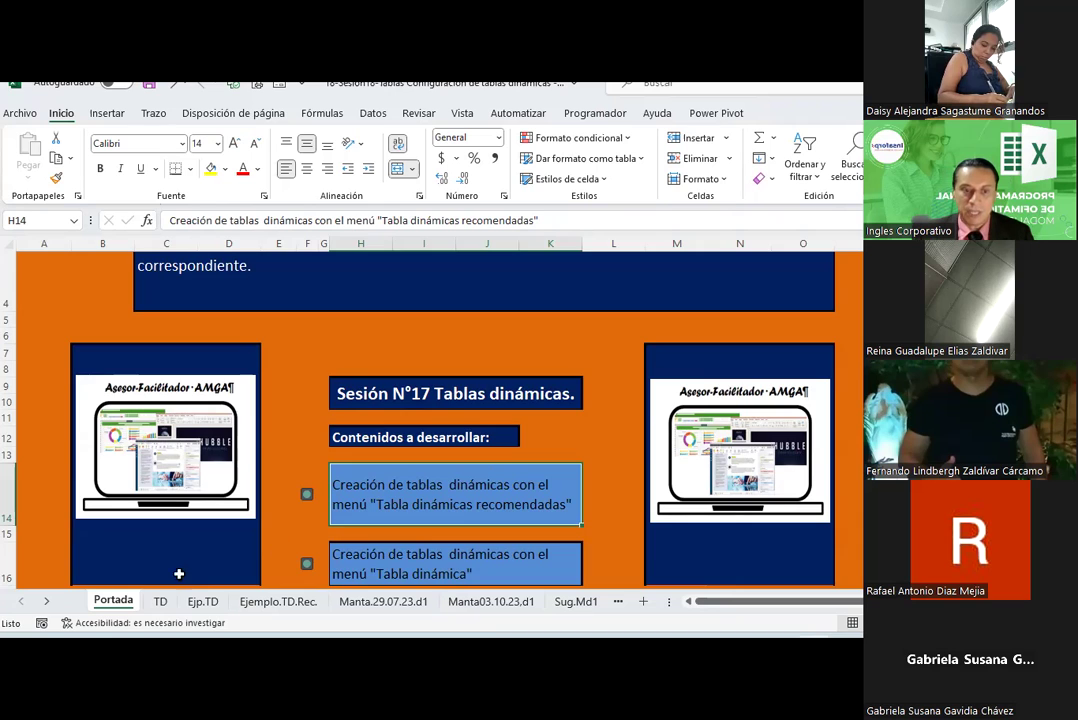
Go to the TD sheet and return to its top at the 'Tablas dinámicas' title
{"action": "left_click", "coordinate": [160, 601]}
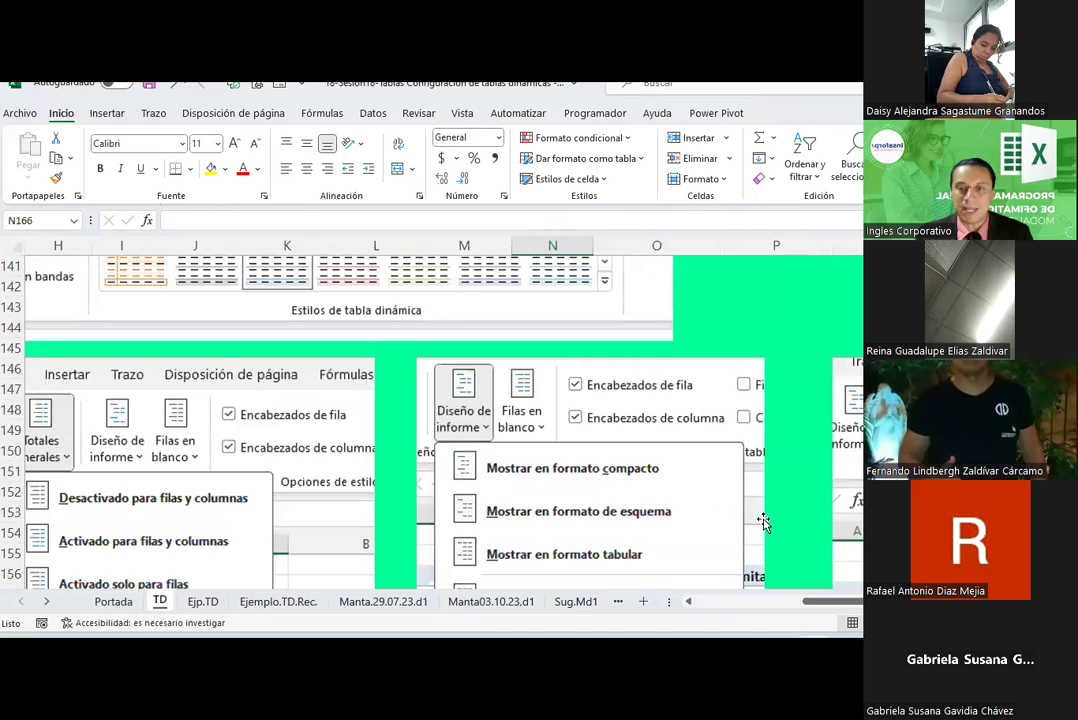
{"action": "left_click", "coordinate": [720, 604]}
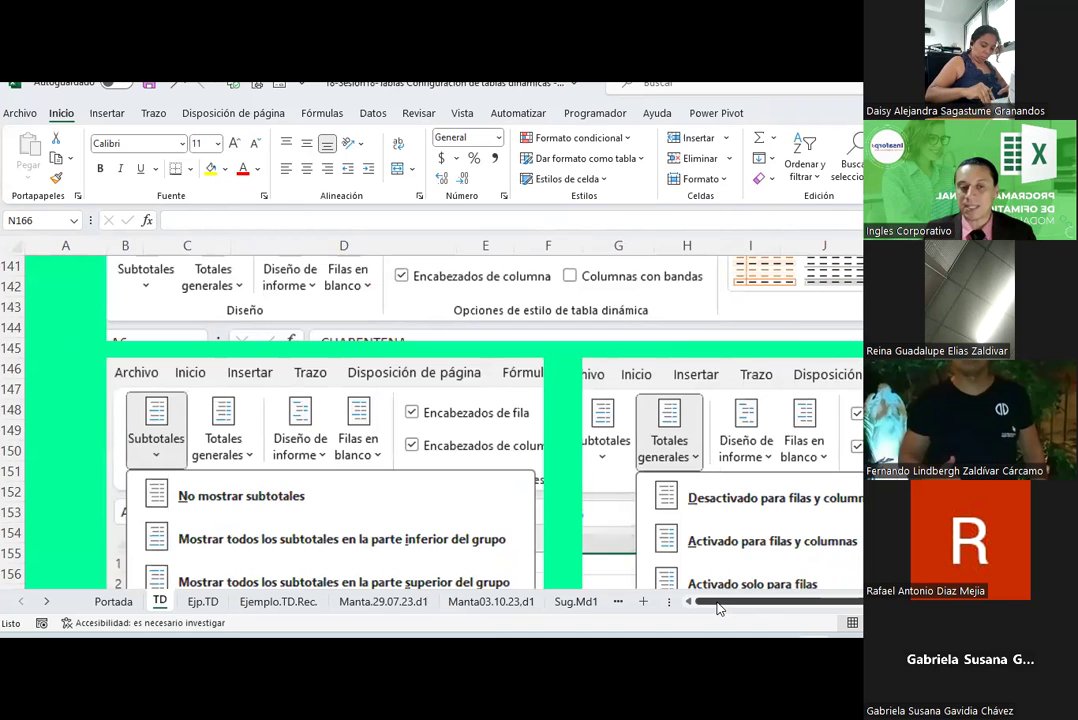
{"action": "scroll", "coordinate": [558, 399], "scroll_direction": "up", "scroll_amount": 14}
{"action": "scroll", "coordinate": [558, 399], "scroll_direction": "up", "scroll_amount": 13}
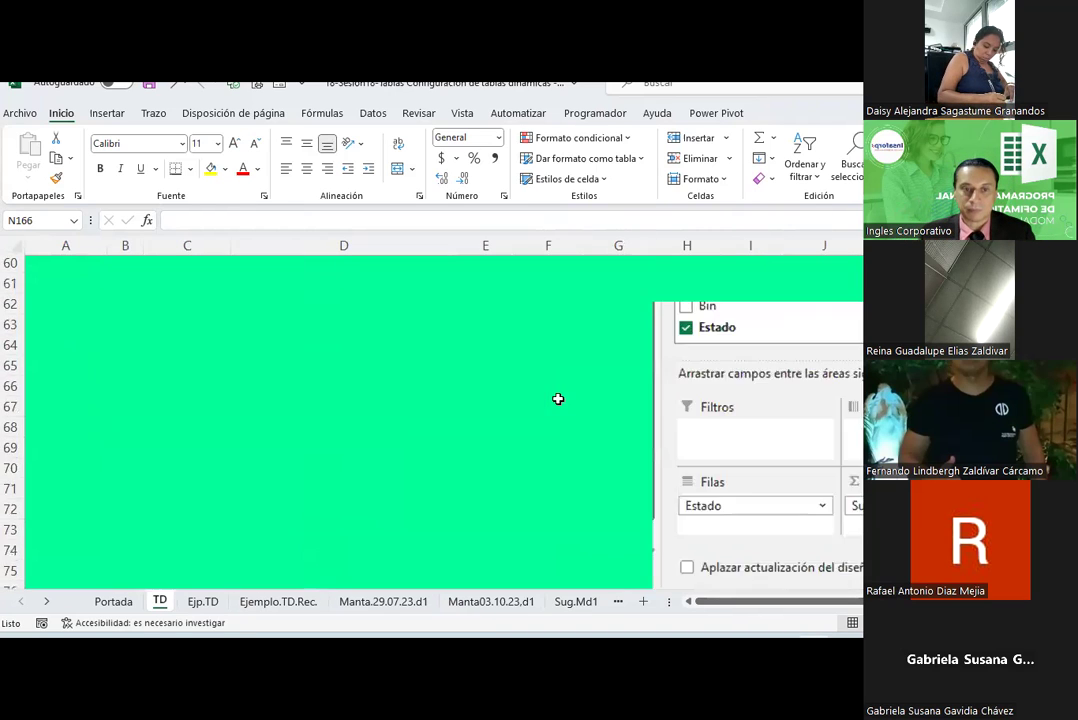
{"action": "scroll", "coordinate": [558, 399], "scroll_direction": "up", "scroll_amount": 12}
{"action": "scroll", "coordinate": [558, 399], "scroll_direction": "up", "scroll_amount": 8}
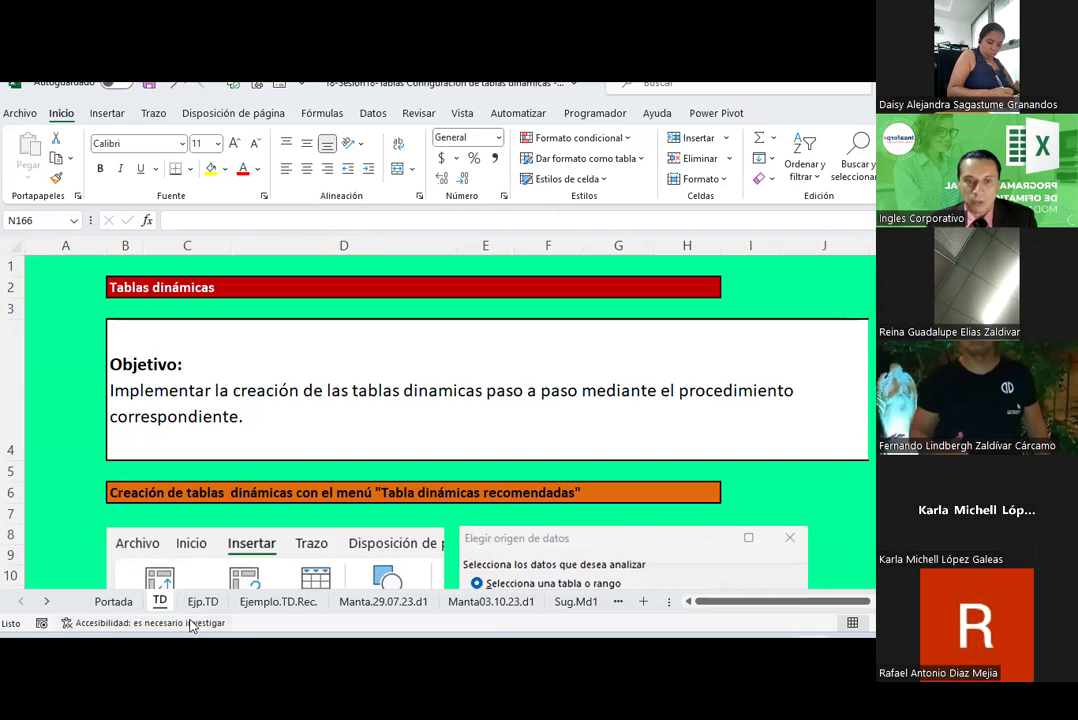
{"action": "scroll", "coordinate": [196, 478], "scroll_direction": "down", "scroll_amount": 2}
{"action": "scroll", "coordinate": [362, 385], "scroll_direction": "down", "scroll_amount": 1}
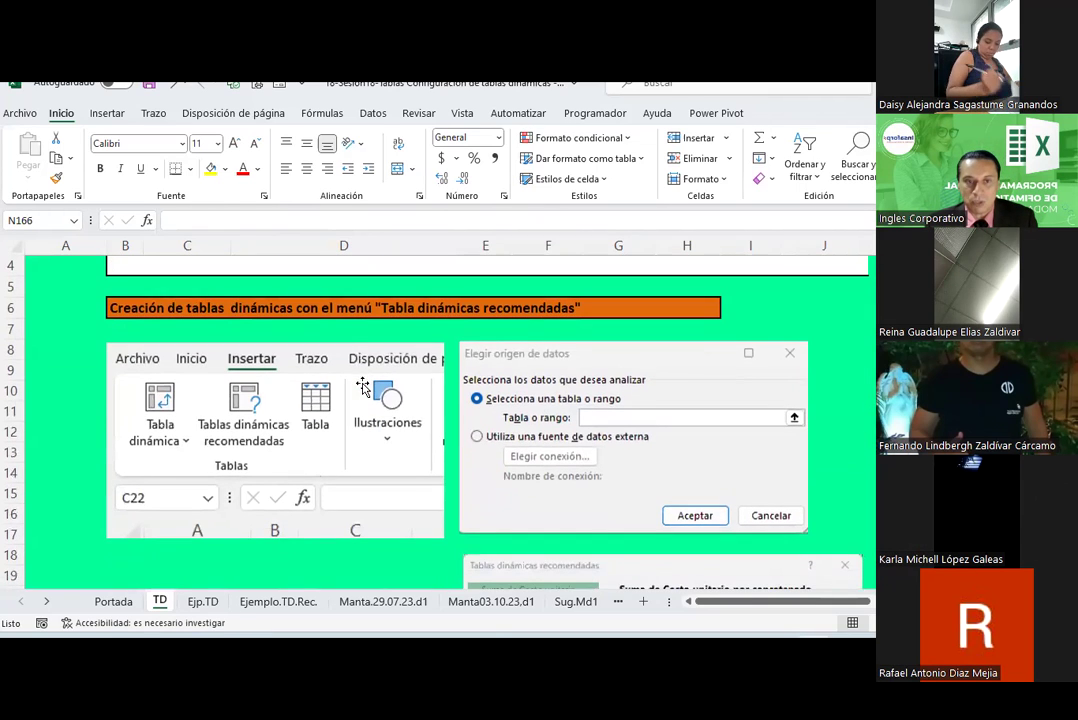
{"action": "left_click", "coordinate": [464, 306]}
{"action": "scroll", "coordinate": [419, 349], "scroll_direction": "down", "scroll_amount": 1}
{"action": "scroll", "coordinate": [390, 392], "scroll_direction": "down", "scroll_amount": 3}
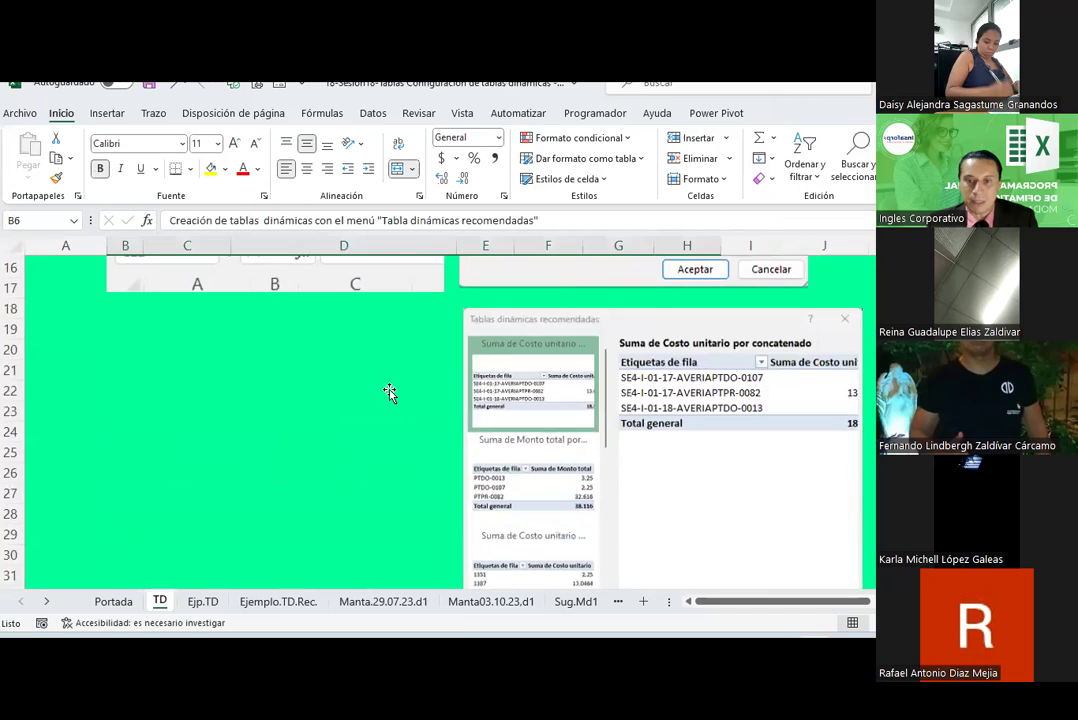
{"action": "scroll", "coordinate": [390, 392], "scroll_direction": "down", "scroll_amount": 1}
{"action": "scroll", "coordinate": [390, 392], "scroll_direction": "down", "scroll_amount": 1}
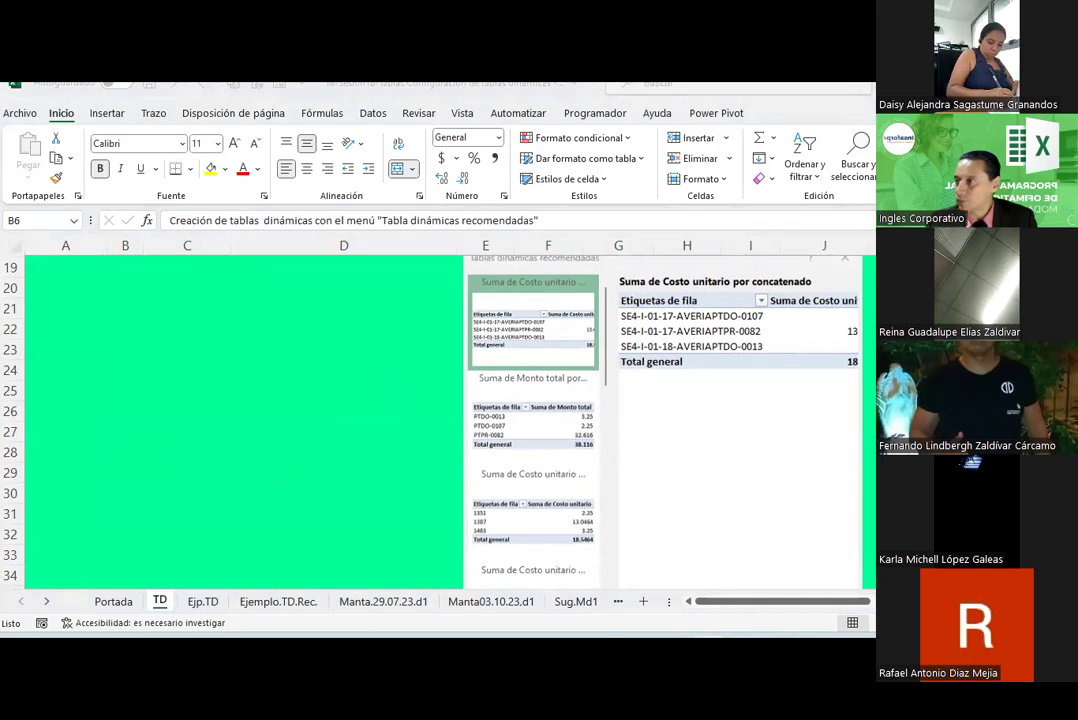
{"action": "scroll", "coordinate": [397, 479], "scroll_direction": "down", "scroll_amount": 4}
{"action": "scroll", "coordinate": [361, 493], "scroll_direction": "down", "scroll_amount": 2}
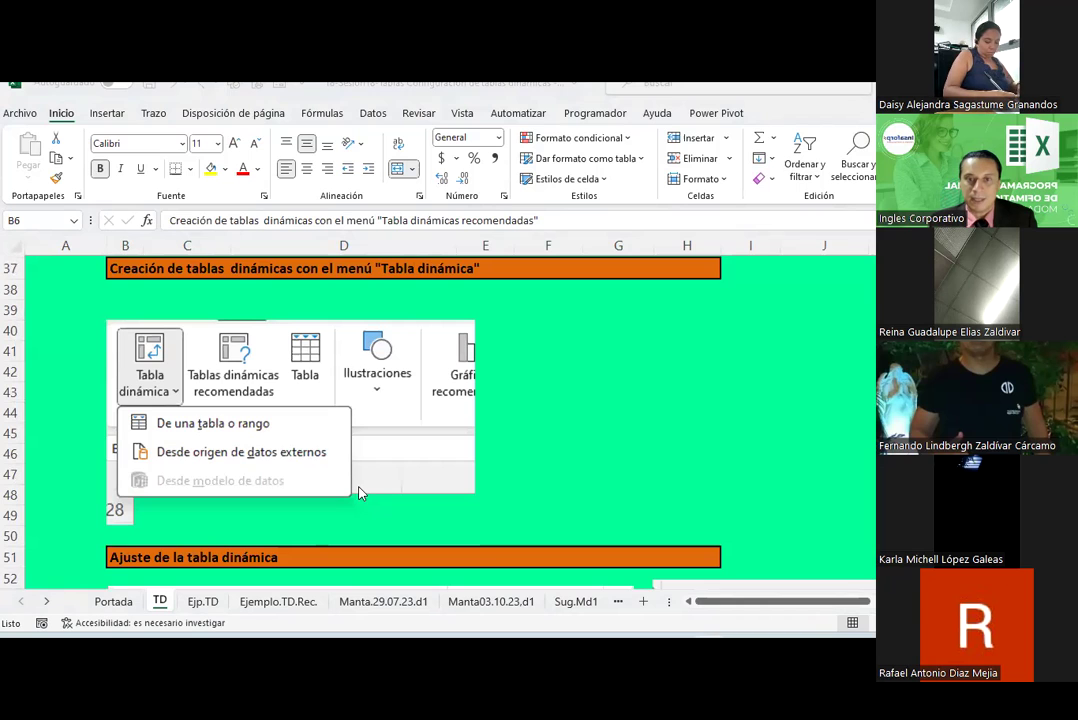
{"action": "scroll", "coordinate": [361, 493], "scroll_direction": "down", "scroll_amount": 2}
{"action": "scroll", "coordinate": [361, 493], "scroll_direction": "down", "scroll_amount": 2}
{"action": "scroll", "coordinate": [361, 493], "scroll_direction": "down", "scroll_amount": 1}
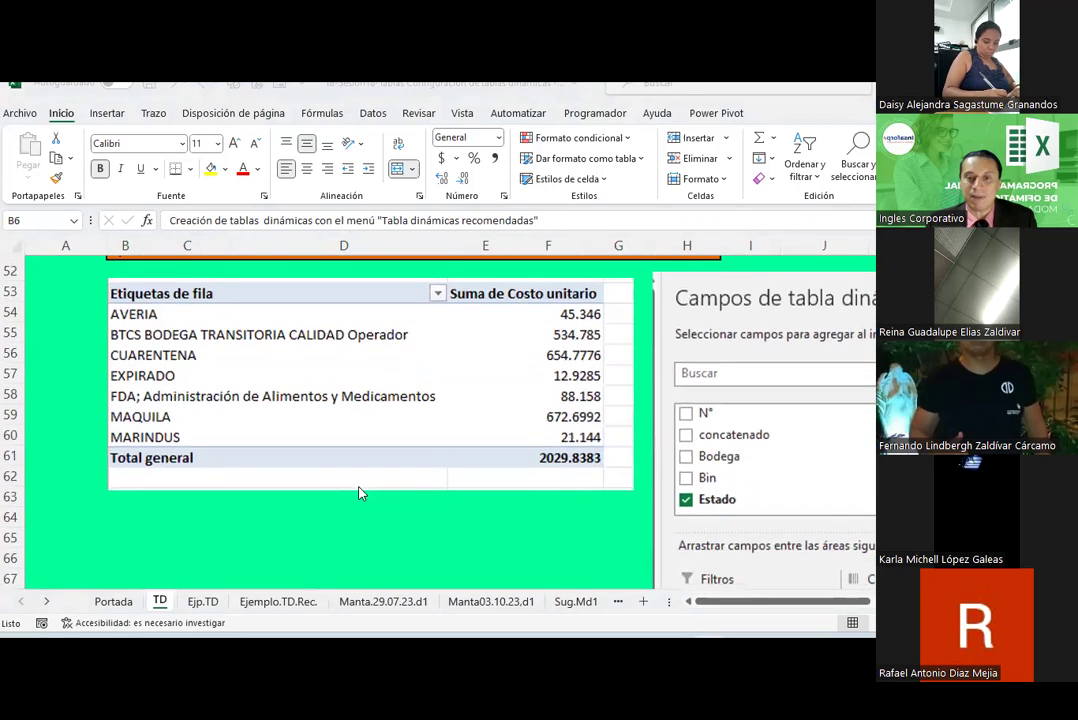
{"action": "scroll", "coordinate": [797, 470], "scroll_direction": "down", "scroll_amount": 1}
{"action": "scroll", "coordinate": [790, 455], "scroll_direction": "down", "scroll_amount": 1}
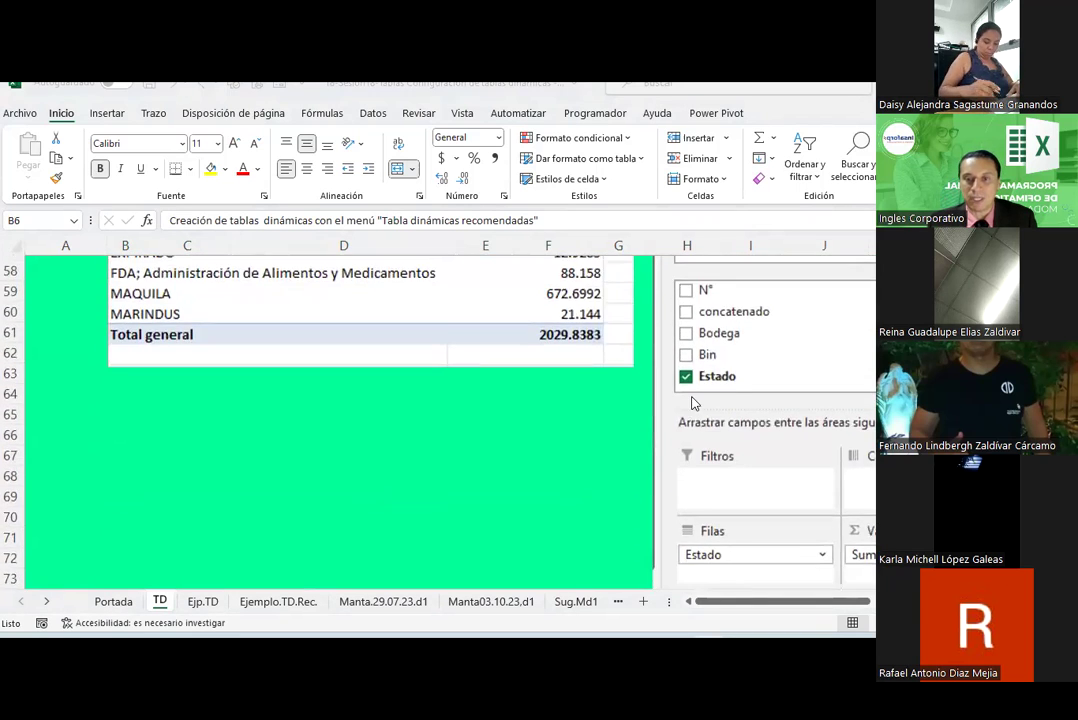
{"action": "scroll", "coordinate": [770, 440], "scroll_direction": "down", "scroll_amount": 1}
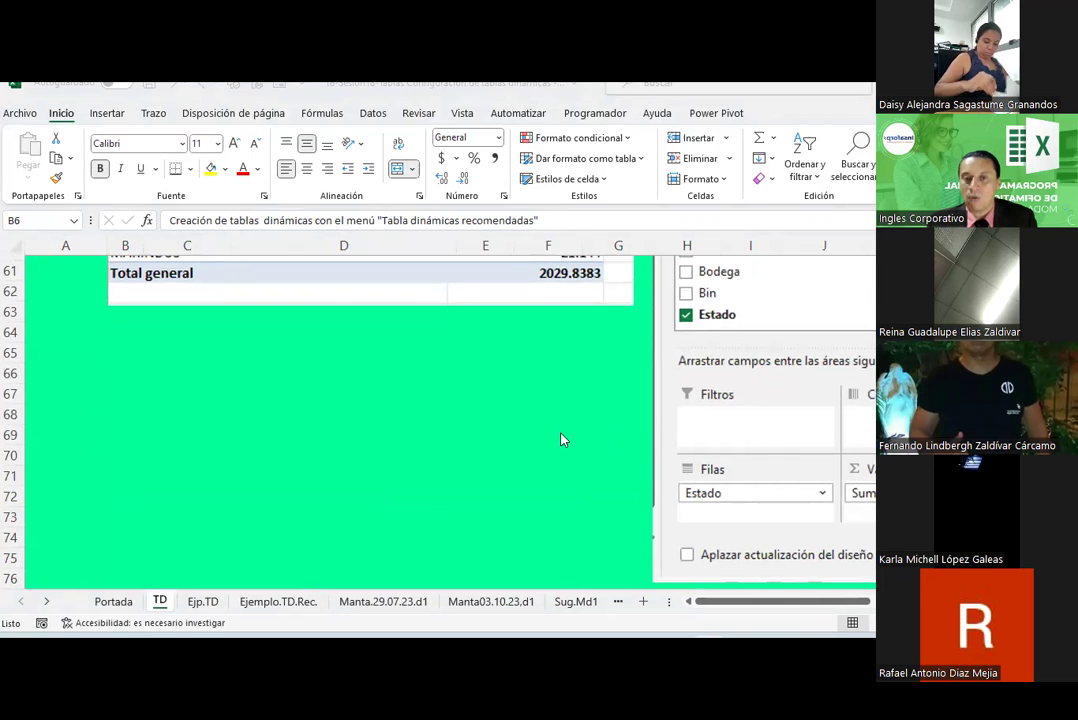
{"action": "scroll", "coordinate": [561, 439], "scroll_direction": "up", "scroll_amount": 1}
{"action": "scroll", "coordinate": [561, 439], "scroll_direction": "up", "scroll_amount": 1}
{"action": "scroll", "coordinate": [561, 439], "scroll_direction": "up", "scroll_amount": 1}
{"action": "scroll", "coordinate": [563, 440], "scroll_direction": "up", "scroll_amount": 2}
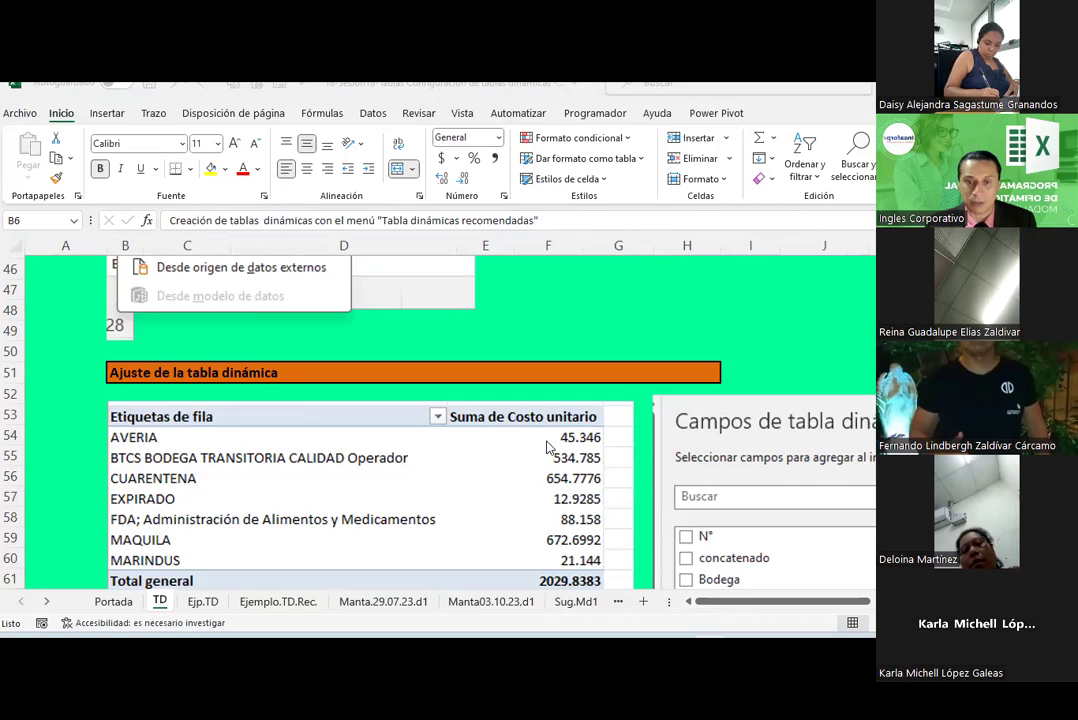
{"action": "scroll", "coordinate": [547, 447], "scroll_direction": "down", "scroll_amount": 2}
{"action": "scroll", "coordinate": [547, 447], "scroll_direction": "down", "scroll_amount": 3}
{"action": "scroll", "coordinate": [547, 447], "scroll_direction": "down", "scroll_amount": 6}
{"action": "scroll", "coordinate": [547, 447], "scroll_direction": "up", "scroll_amount": 1}
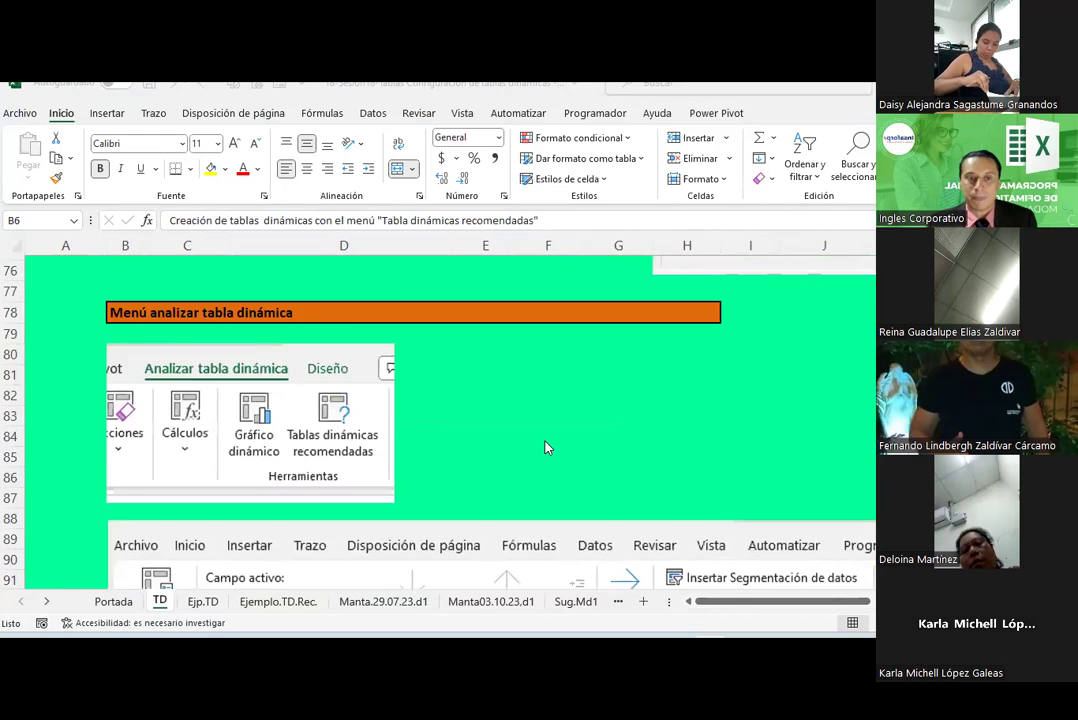
{"action": "scroll", "coordinate": [547, 447], "scroll_direction": "down", "scroll_amount": 2}
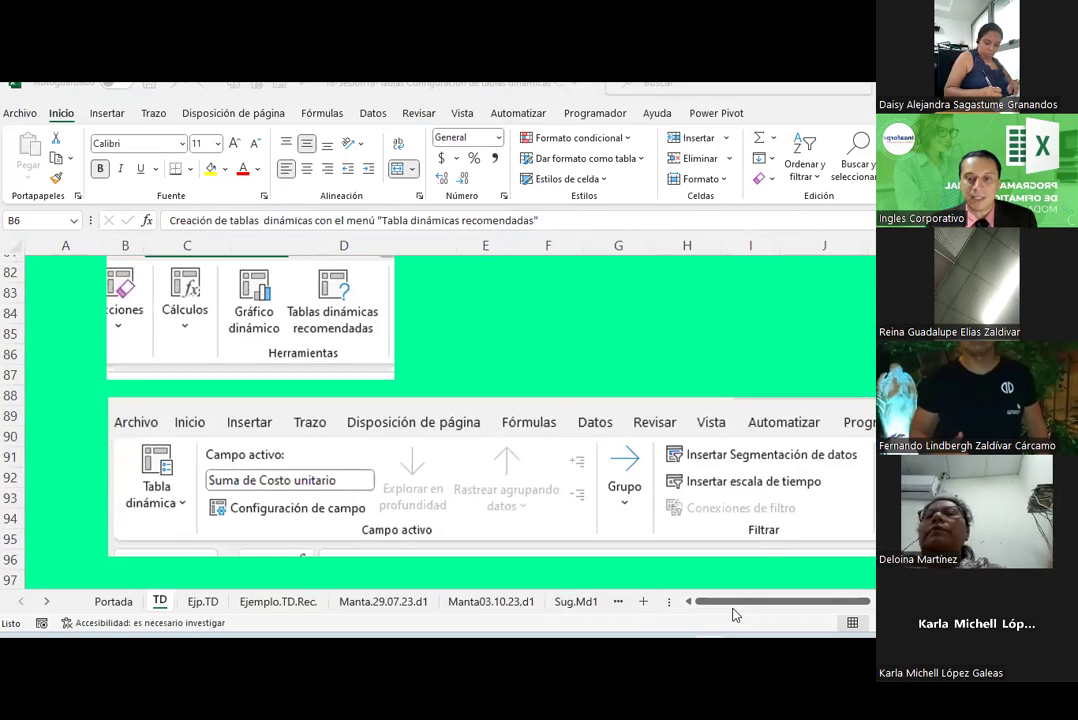
{"action": "mouse_move", "coordinate": [837, 605]}
{"action": "left_mouse_down"}
{"action": "mouse_move", "coordinate": [898, 605]}
{"action": "mouse_move", "coordinate": [815, 604]}
{"action": "left_mouse_up"}
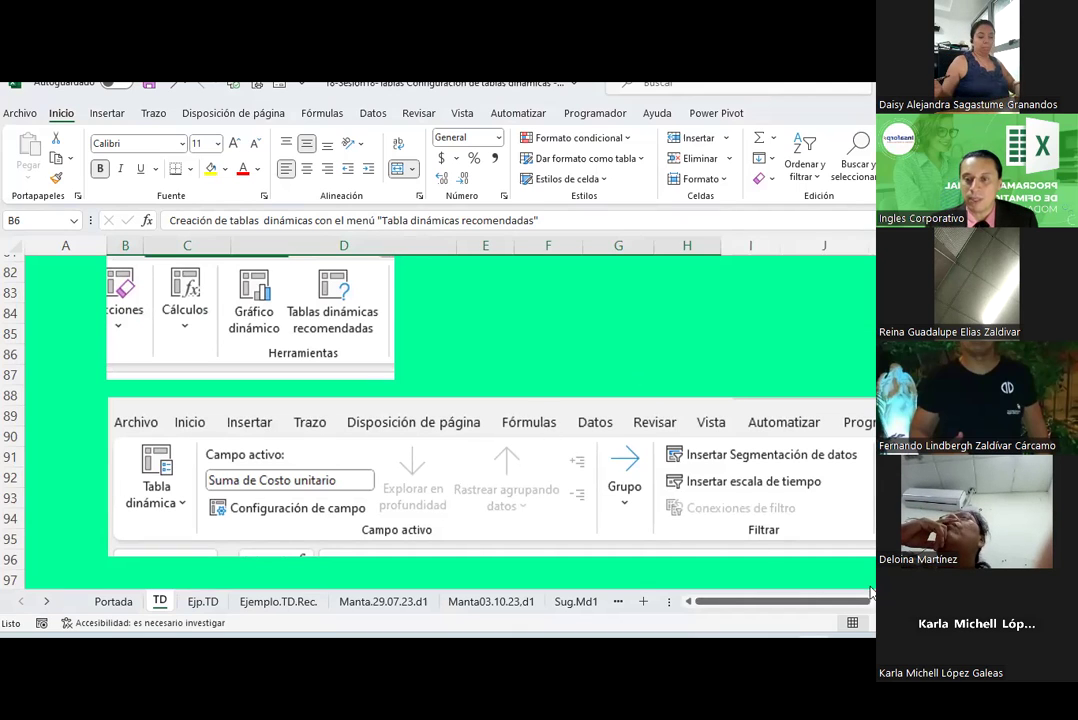
{"action": "left_click_drag", "start_coordinate": [835, 601], "coordinate": [875, 601]}
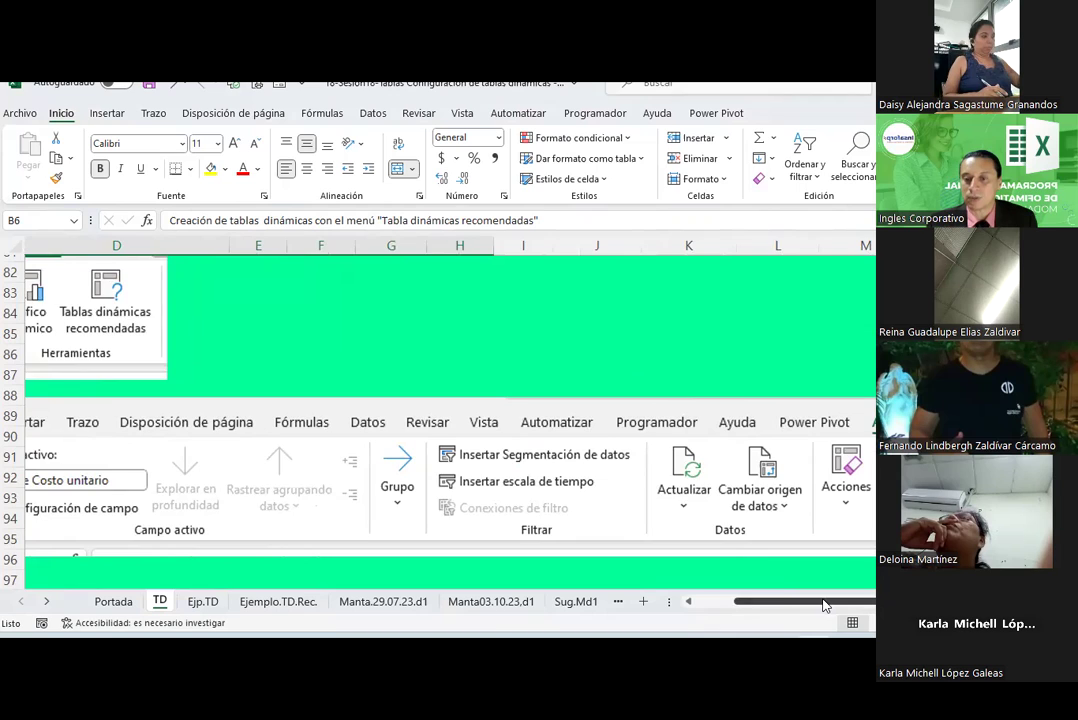
{"action": "left_click_drag", "start_coordinate": [824, 604], "coordinate": [824, 478]}
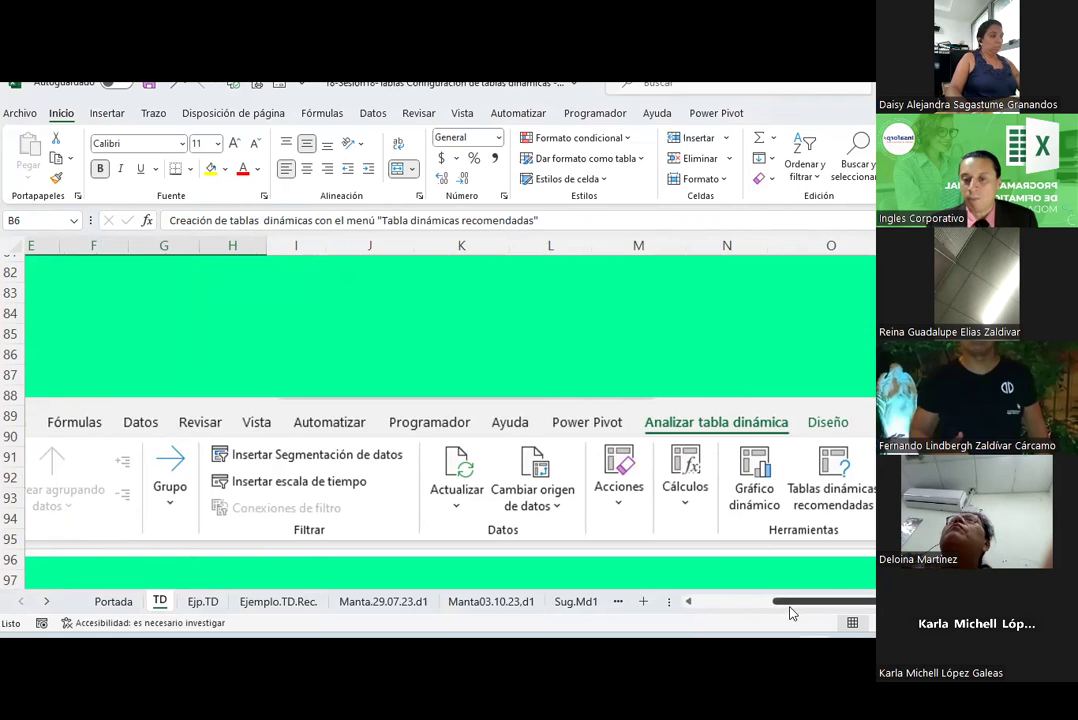
{"action": "mouse_move", "coordinate": [786, 605]}
{"action": "left_mouse_down"}
{"action": "mouse_move", "coordinate": [700, 600]}
{"action": "mouse_move", "coordinate": [712, 600]}
{"action": "left_mouse_up"}
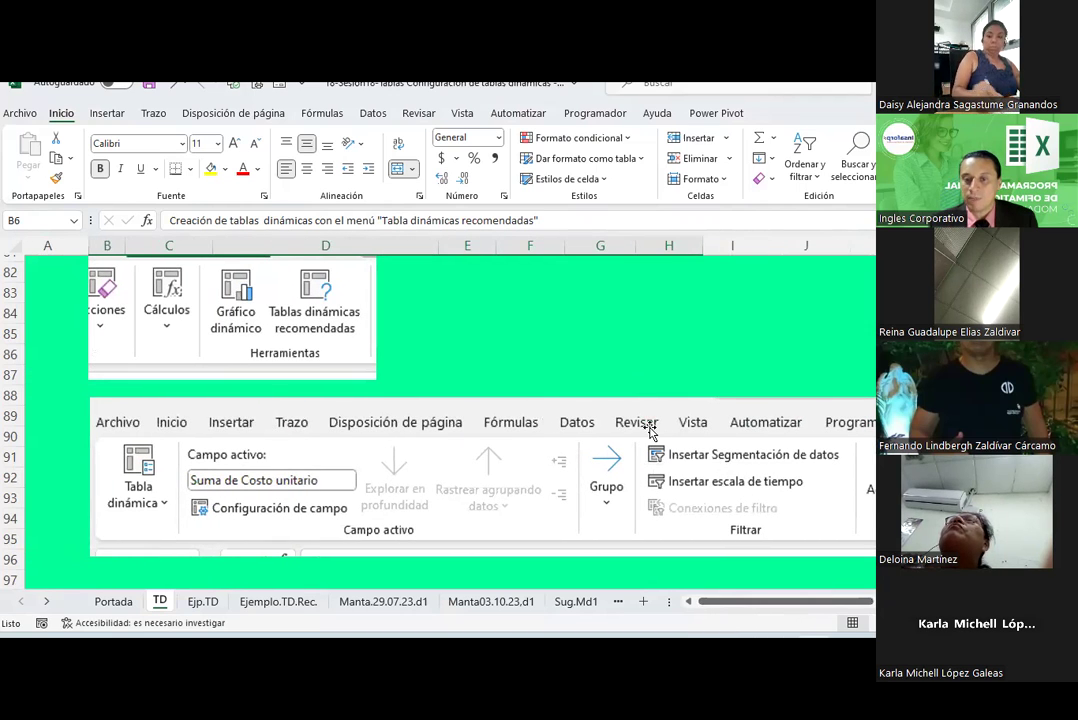
{"action": "scroll", "coordinate": [690, 410], "scroll_direction": "down", "scroll_amount": 2}
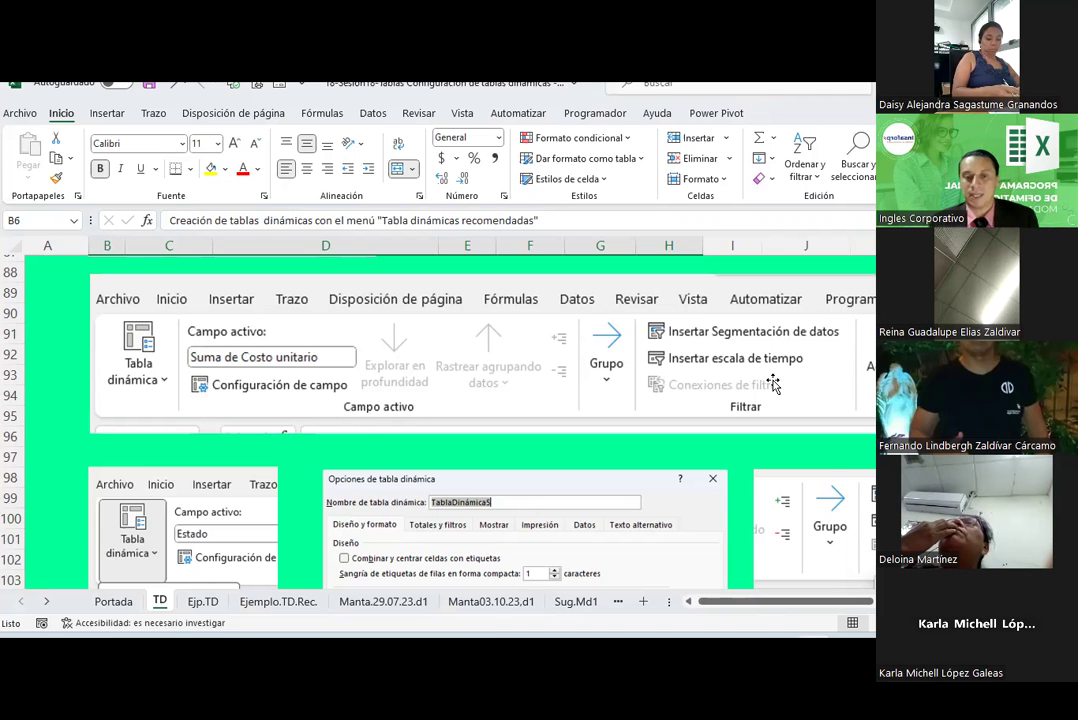
{"action": "scroll", "coordinate": [296, 465], "scroll_direction": "down", "scroll_amount": 3}
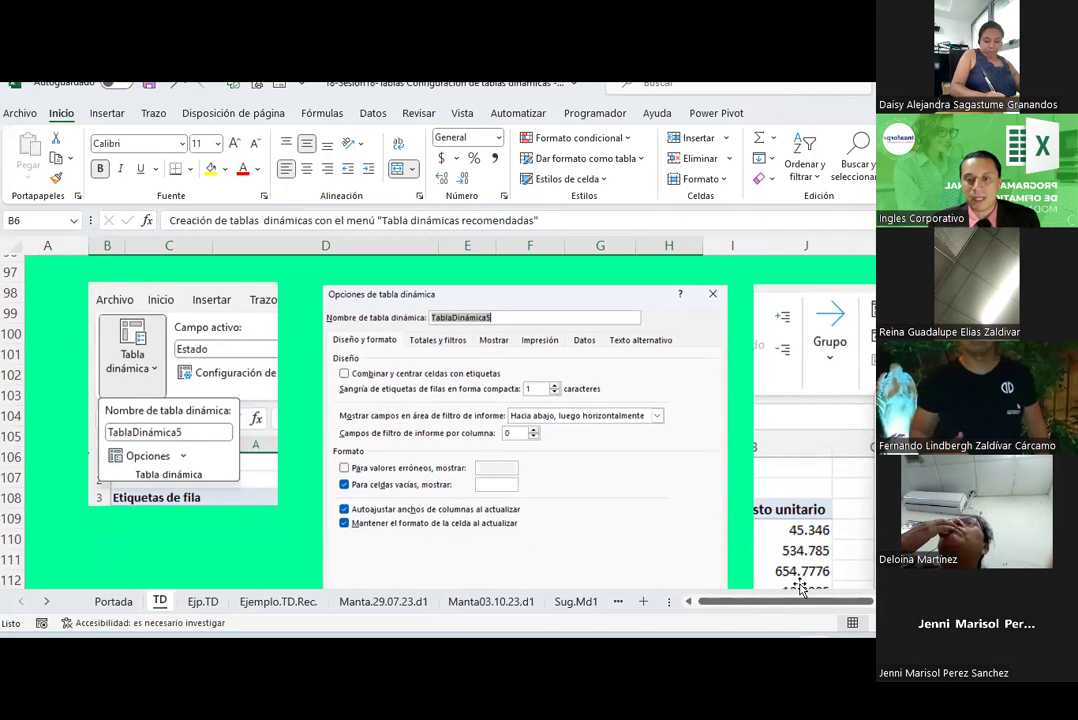
{"action": "scroll", "coordinate": [429, 439], "scroll_direction": "right", "scroll_amount": 5}
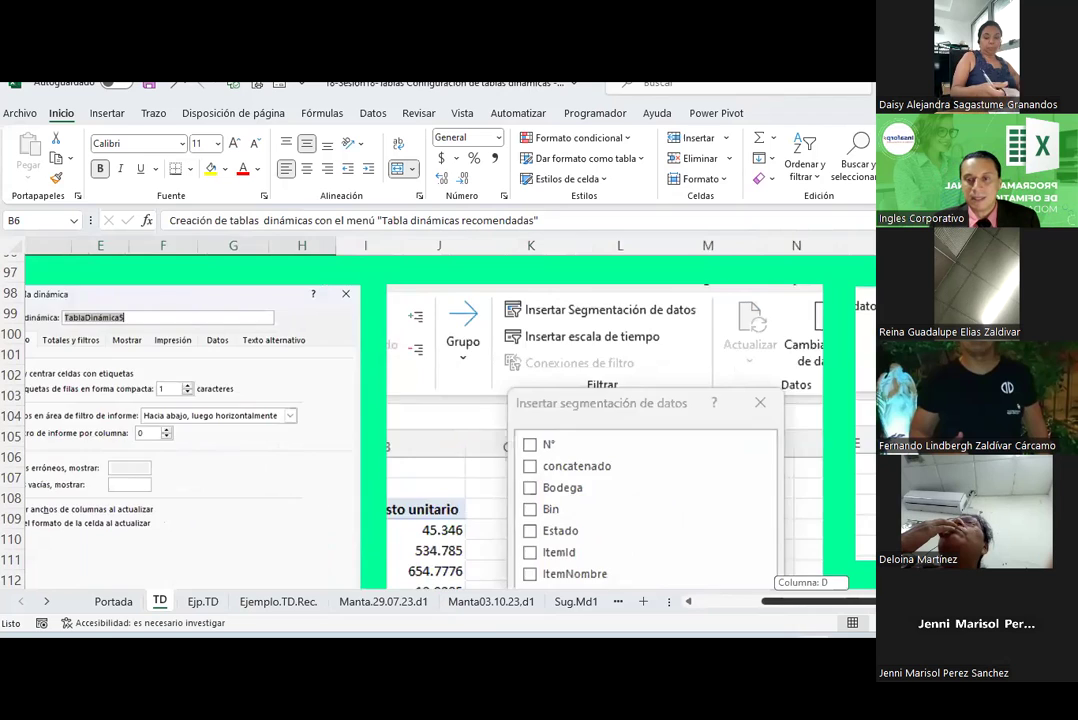
{"action": "scroll", "coordinate": [429, 439], "scroll_direction": "down", "scroll_amount": 3}
{"action": "scroll", "coordinate": [298, 440], "scroll_direction": "down", "scroll_amount": 3}
{"action": "scroll", "coordinate": [298, 440], "scroll_direction": "up", "scroll_amount": 2}
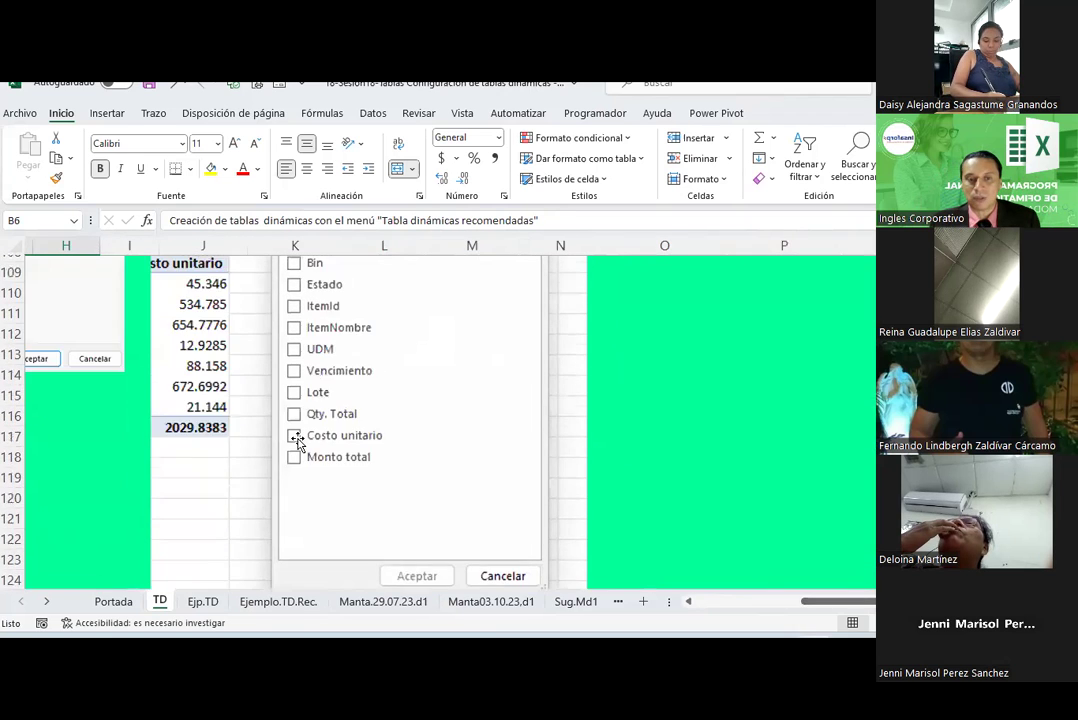
{"action": "scroll", "coordinate": [298, 440], "scroll_direction": "up", "scroll_amount": 2}
{"action": "scroll", "coordinate": [297, 444], "scroll_direction": "up", "scroll_amount": 2}
{"action": "scroll", "coordinate": [298, 440], "scroll_direction": "up", "scroll_amount": 1}
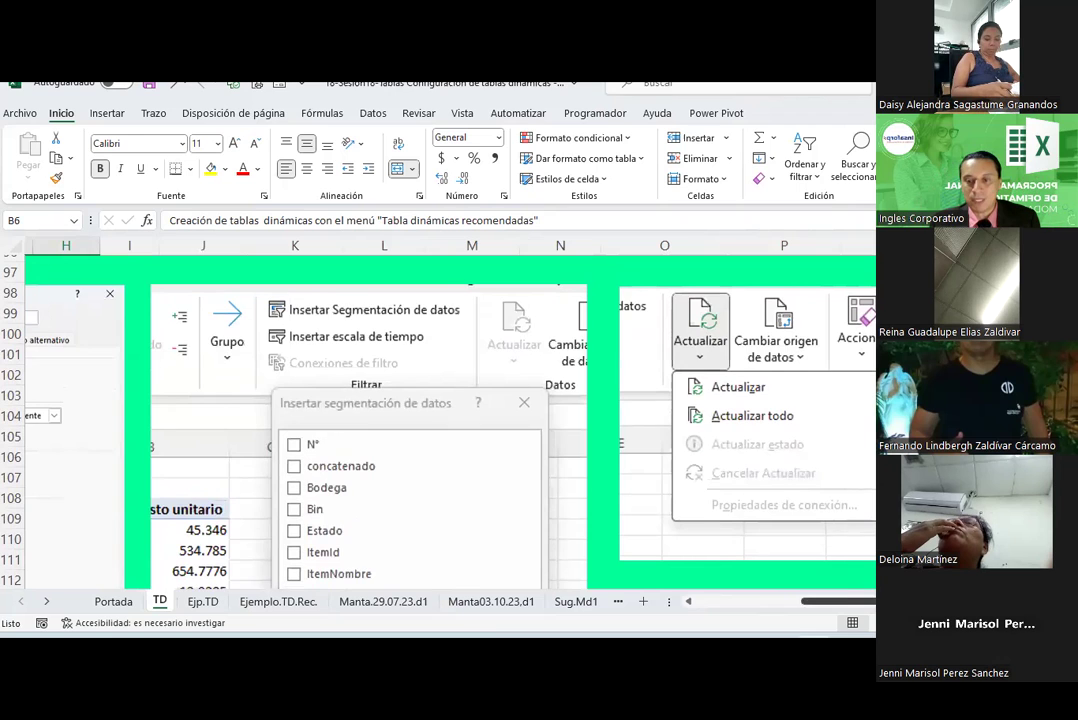
{"action": "left_click_drag", "start_coordinate": [840, 601], "coordinate": [870, 601]}
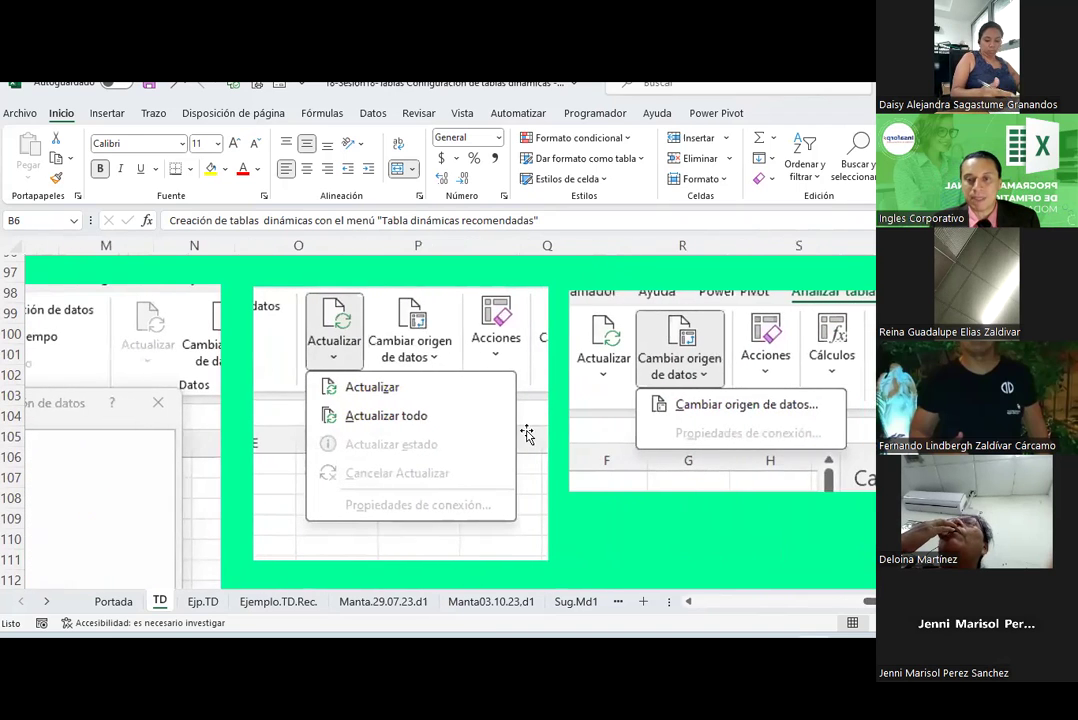
{"action": "scroll", "coordinate": [525, 433], "scroll_direction": "down", "scroll_amount": 1}
{"action": "scroll", "coordinate": [525, 433], "scroll_direction": "down", "scroll_amount": 3}
{"action": "scroll", "coordinate": [525, 433], "scroll_direction": "down", "scroll_amount": 6}
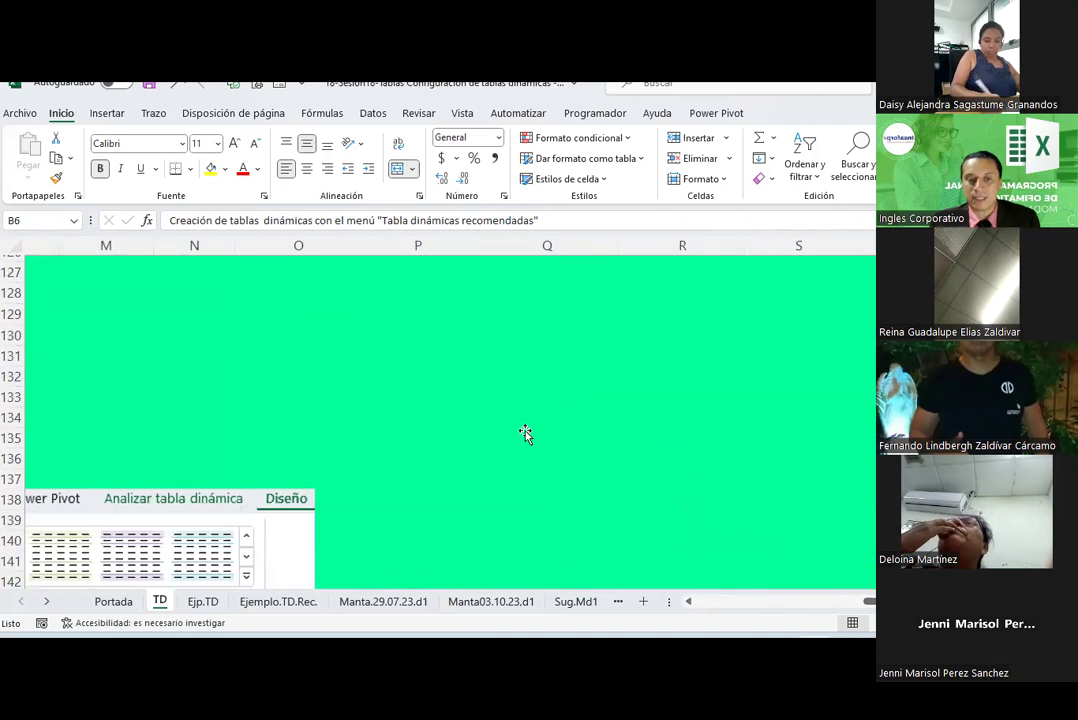
{"action": "scroll", "coordinate": [525, 433], "scroll_direction": "down", "scroll_amount": 3}
{"action": "left_click_drag", "start_coordinate": [868, 601], "coordinate": [700, 598]}
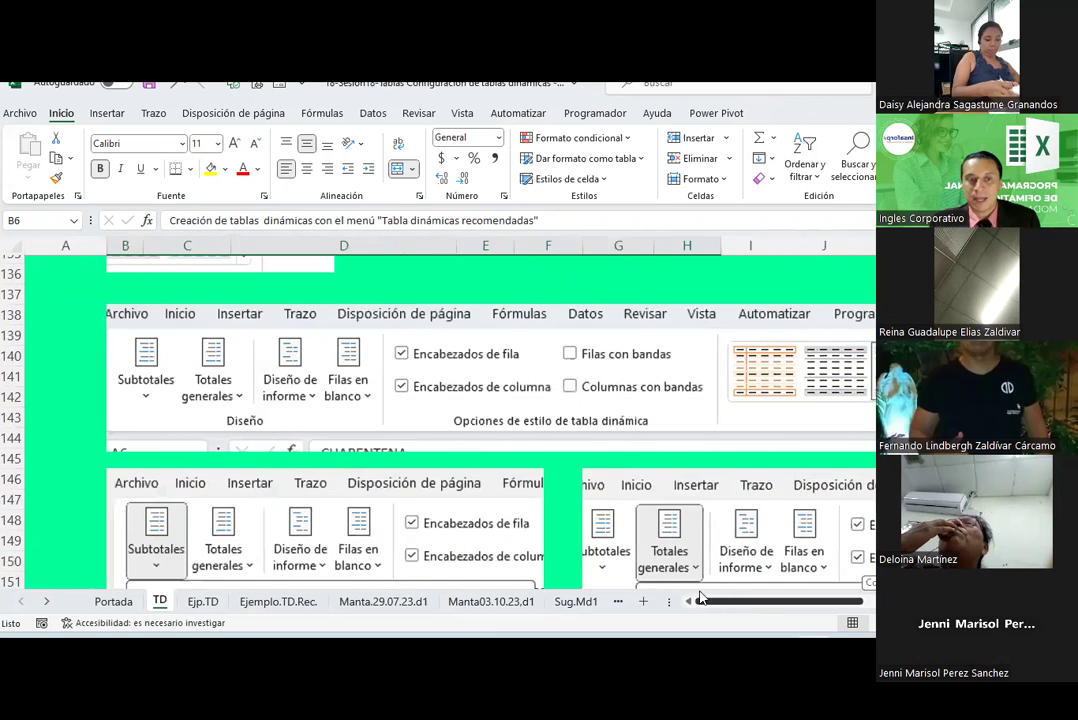
{"action": "scroll", "coordinate": [488, 452], "scroll_direction": "up", "scroll_amount": 2}
{"action": "scroll", "coordinate": [488, 452], "scroll_direction": "up", "scroll_amount": 1}
{"action": "scroll", "coordinate": [490, 452], "scroll_direction": "down", "scroll_amount": 2}
{"action": "scroll", "coordinate": [490, 453], "scroll_direction": "down", "scroll_amount": 1}
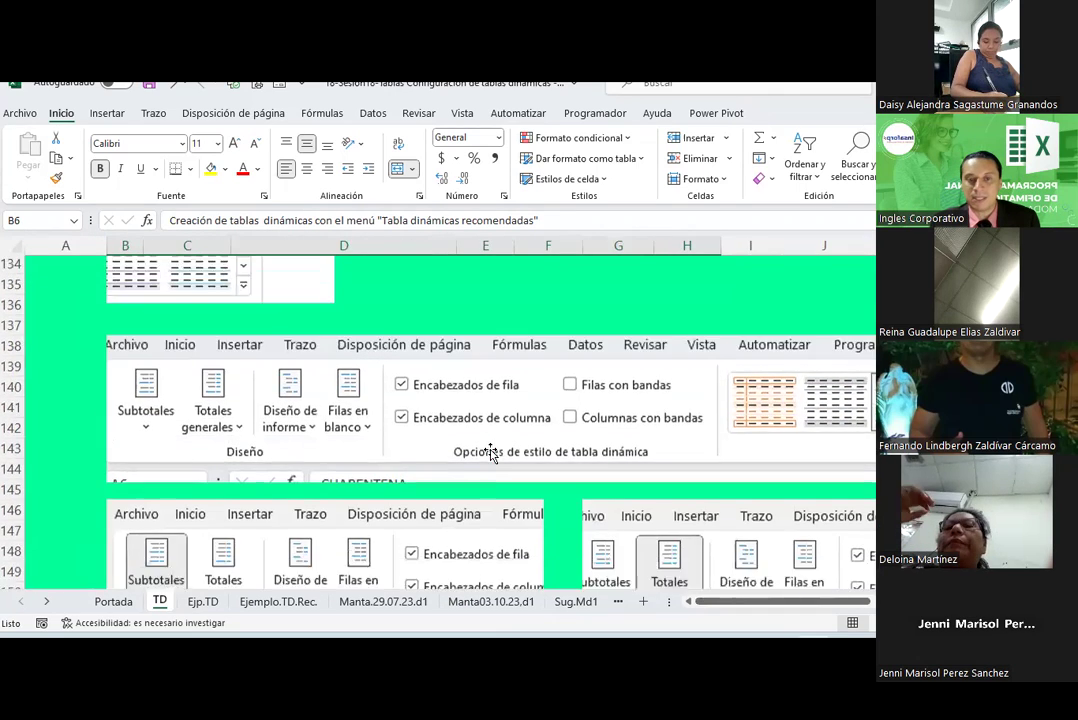
{"action": "scroll", "coordinate": [489, 451], "scroll_direction": "down", "scroll_amount": 2}
{"action": "scroll", "coordinate": [484, 453], "scroll_direction": "down", "scroll_amount": 2}
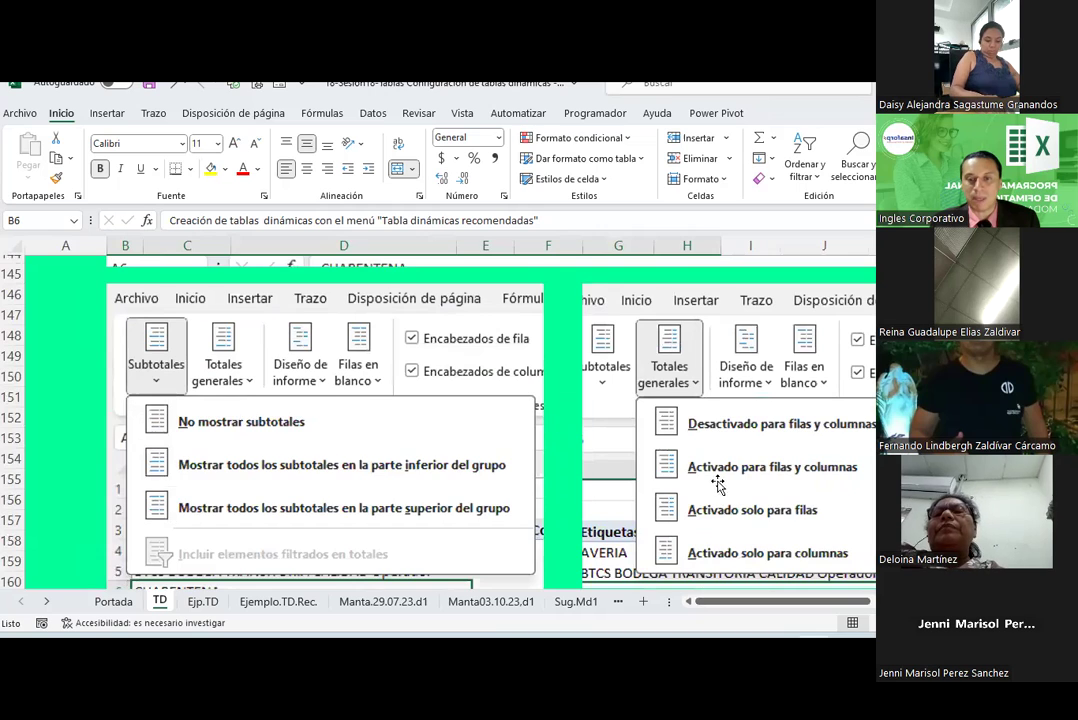
{"action": "scroll", "coordinate": [718, 484], "scroll_direction": "down", "scroll_amount": 2}
{"action": "left_click_drag", "start_coordinate": [806, 605], "coordinate": [870, 605]}
{"action": "scroll", "coordinate": [716, 457], "scroll_direction": "up", "scroll_amount": 1}
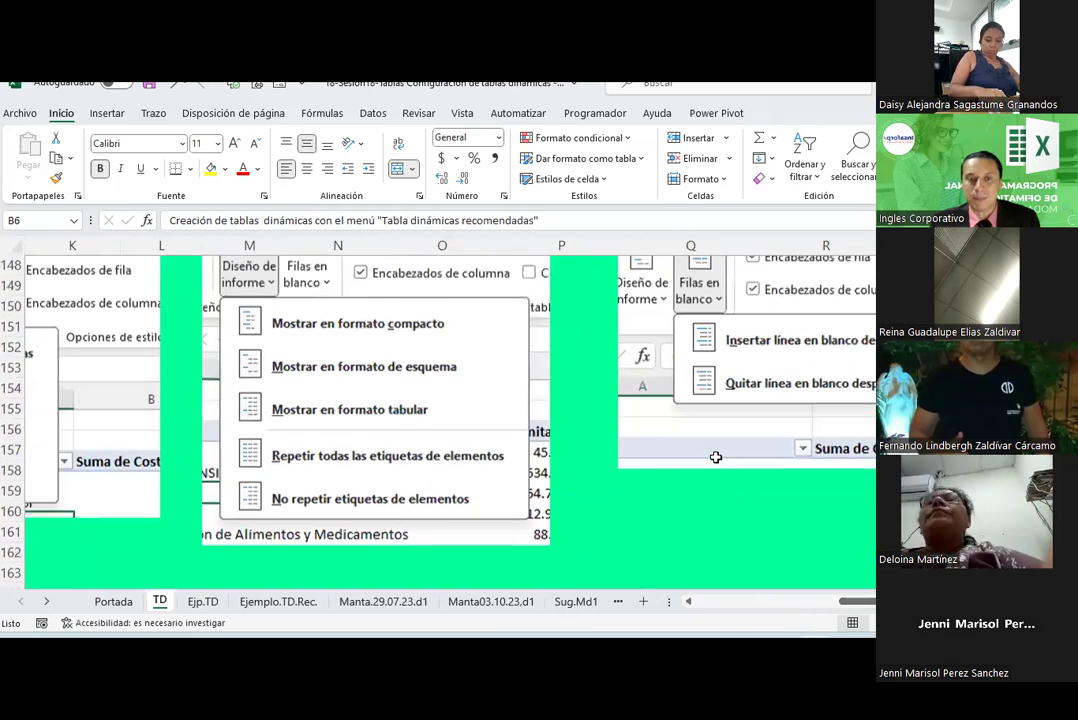
{"action": "scroll", "coordinate": [716, 457], "scroll_direction": "up", "scroll_amount": 1}
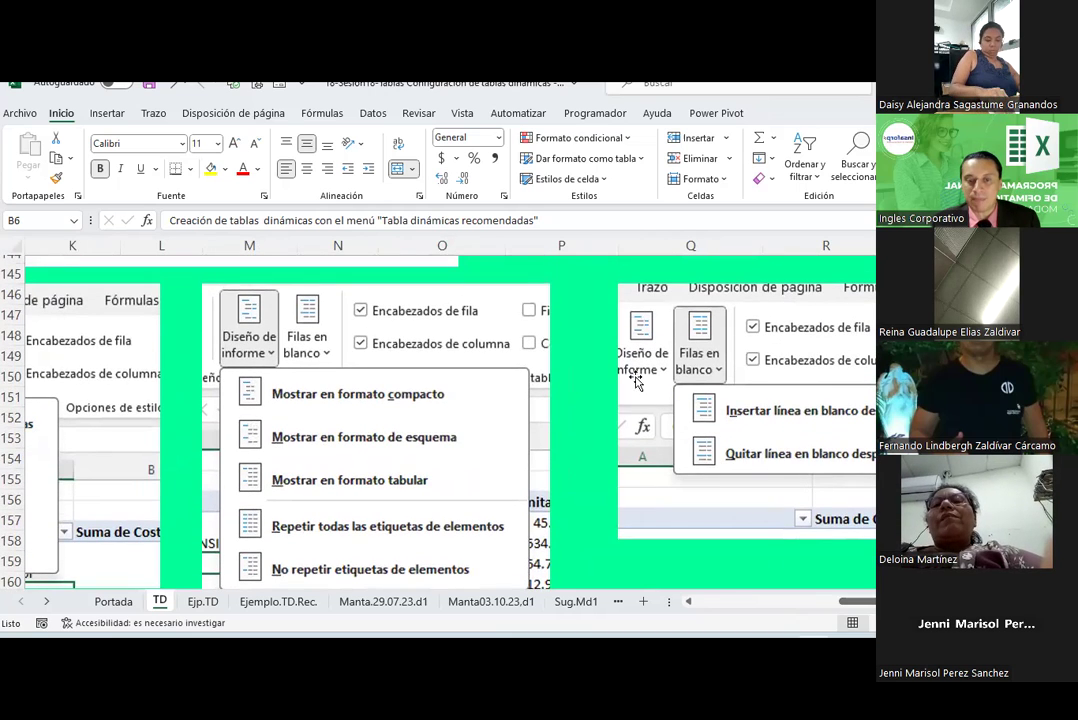
Browse the Ejp.TD and Ejemplo.TD.Rec. sheets and look at the example pivot table
{"action": "left_click", "coordinate": [203, 603]}
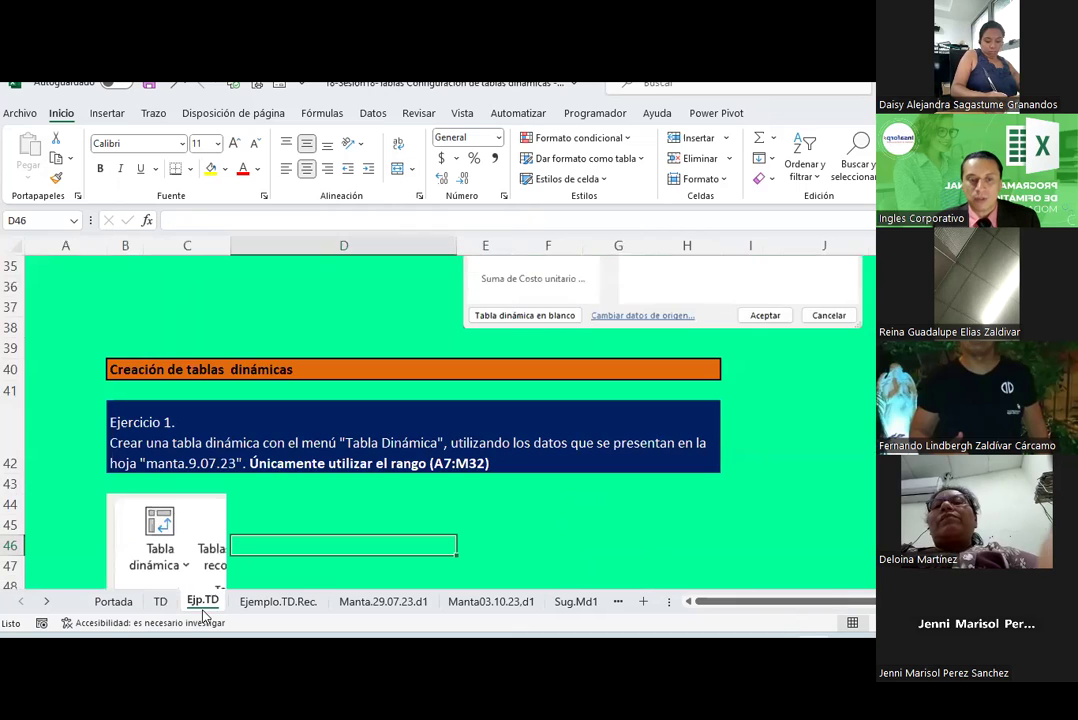
{"action": "left_click", "coordinate": [275, 603]}
{"action": "scroll", "coordinate": [419, 373], "scroll_direction": "up", "scroll_amount": 3}
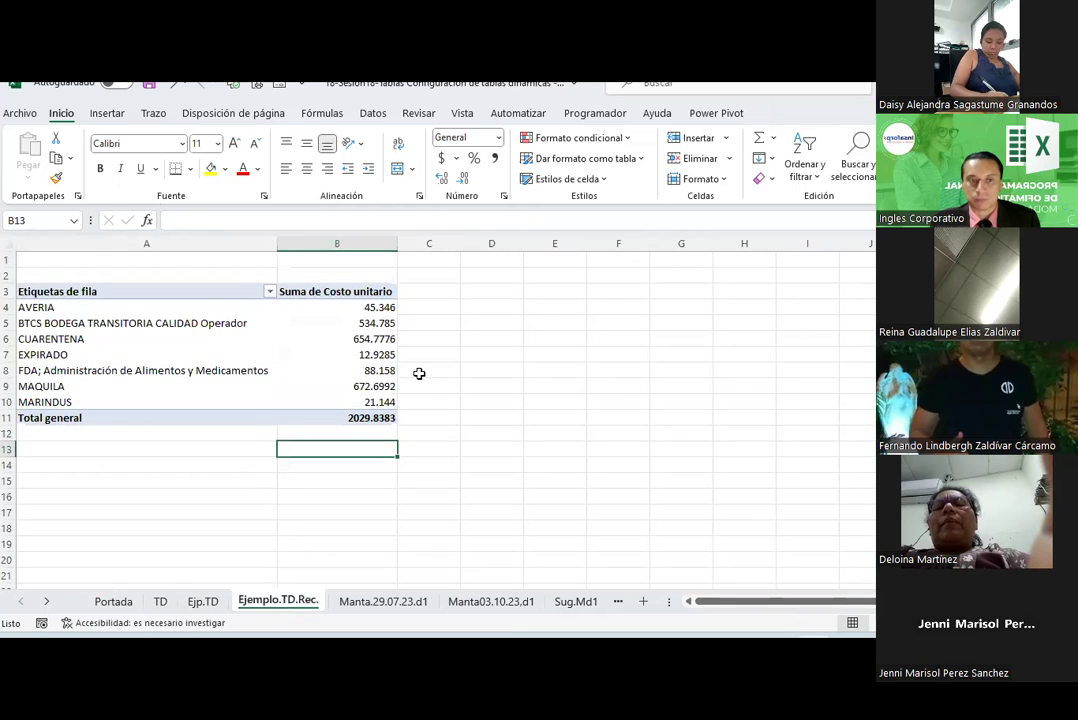
{"action": "left_click", "coordinate": [556, 514]}
{"action": "left_click", "coordinate": [155, 318]}
Open the Manta.29.07.23.d1 sheet and look through its AVERIA inventory rows from item G9
{"action": "left_click", "coordinate": [361, 601]}
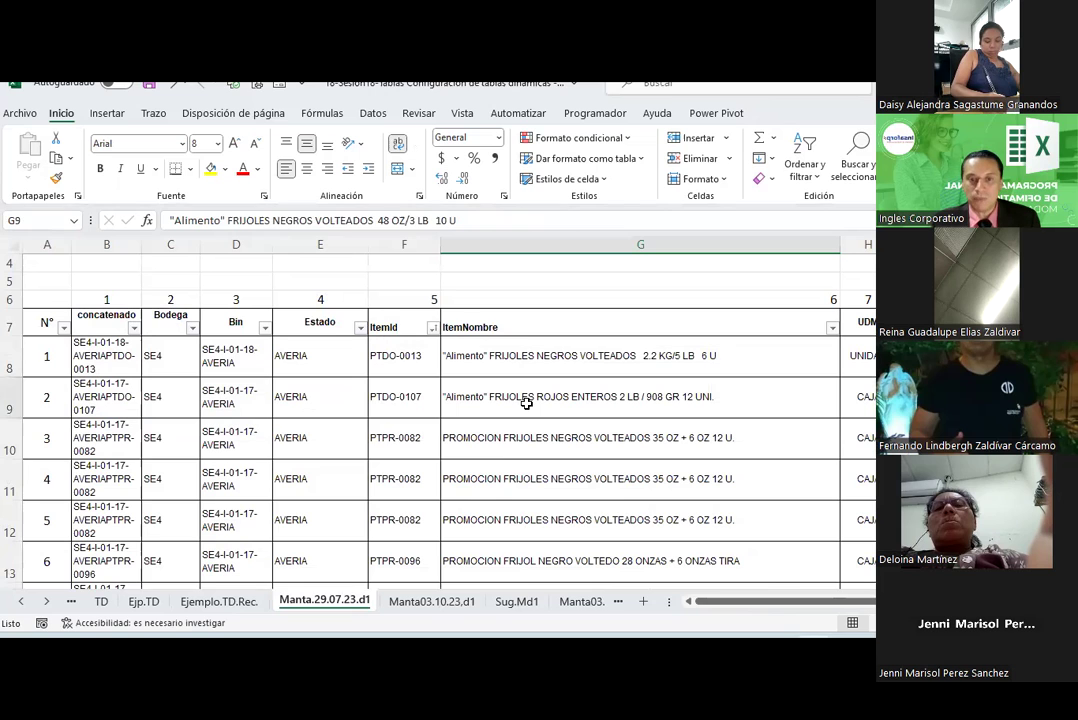
{"action": "left_click", "coordinate": [526, 403]}
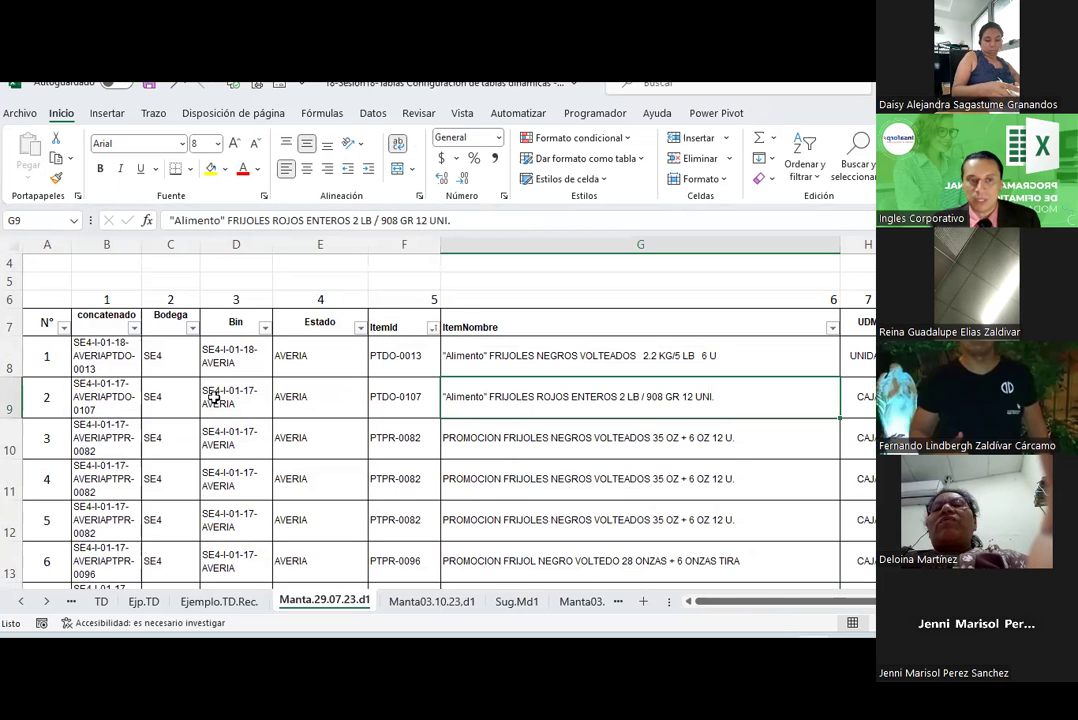
{"action": "scroll", "coordinate": [578, 475], "scroll_direction": "down", "scroll_amount": 2}
{"action": "scroll", "coordinate": [578, 475], "scroll_direction": "down", "scroll_amount": 2}
{"action": "scroll", "coordinate": [578, 475], "scroll_direction": "down", "scroll_amount": 1}
{"action": "scroll", "coordinate": [578, 475], "scroll_direction": "down", "scroll_amount": 3}
{"action": "scroll", "coordinate": [578, 475], "scroll_direction": "up", "scroll_amount": 4}
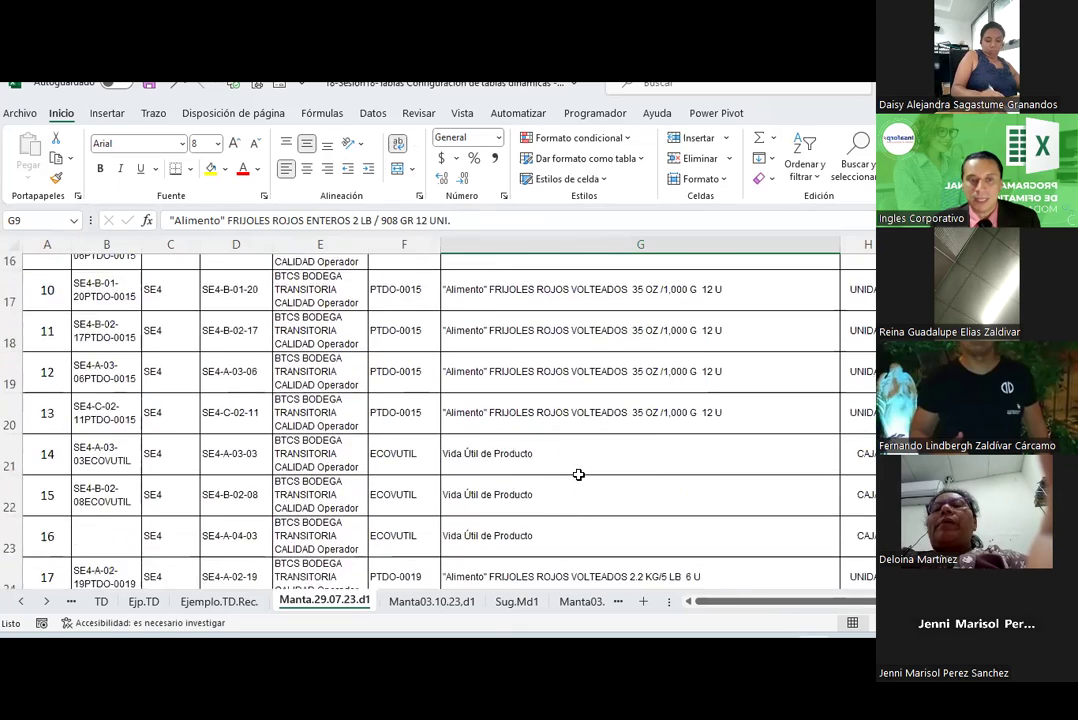
{"action": "scroll", "coordinate": [578, 475], "scroll_direction": "up", "scroll_amount": 3}
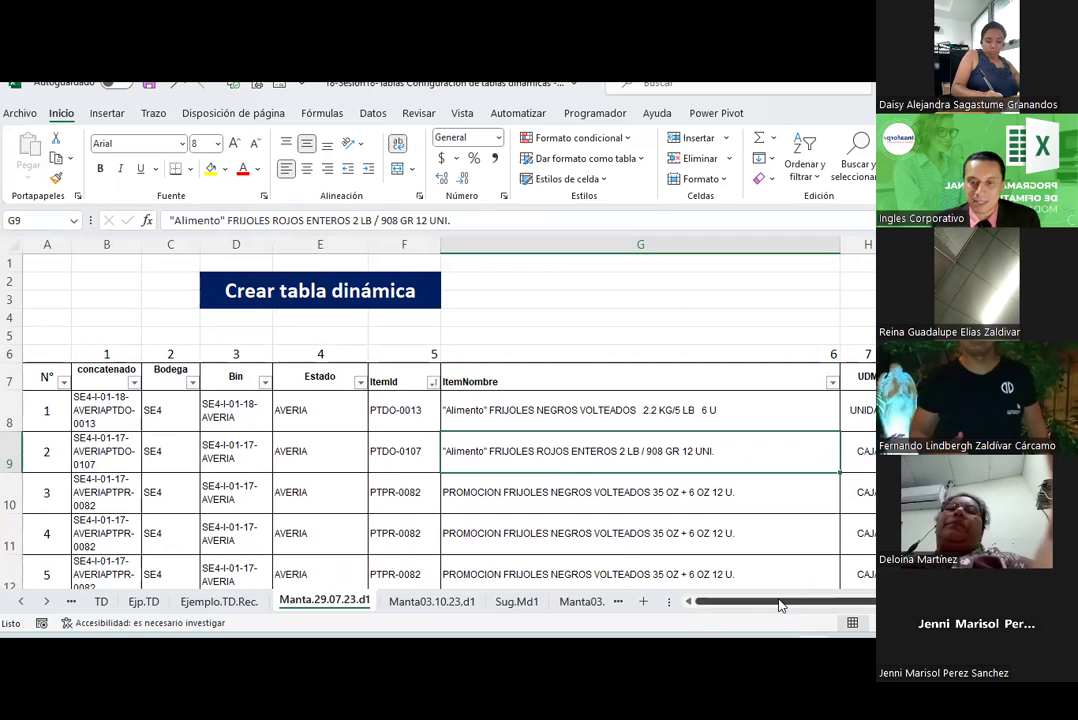
Inspect the formulas in M9 and M10 and the concatenated code in B8
{"action": "left_click_drag", "start_coordinate": [780, 605], "coordinate": [868, 605]}
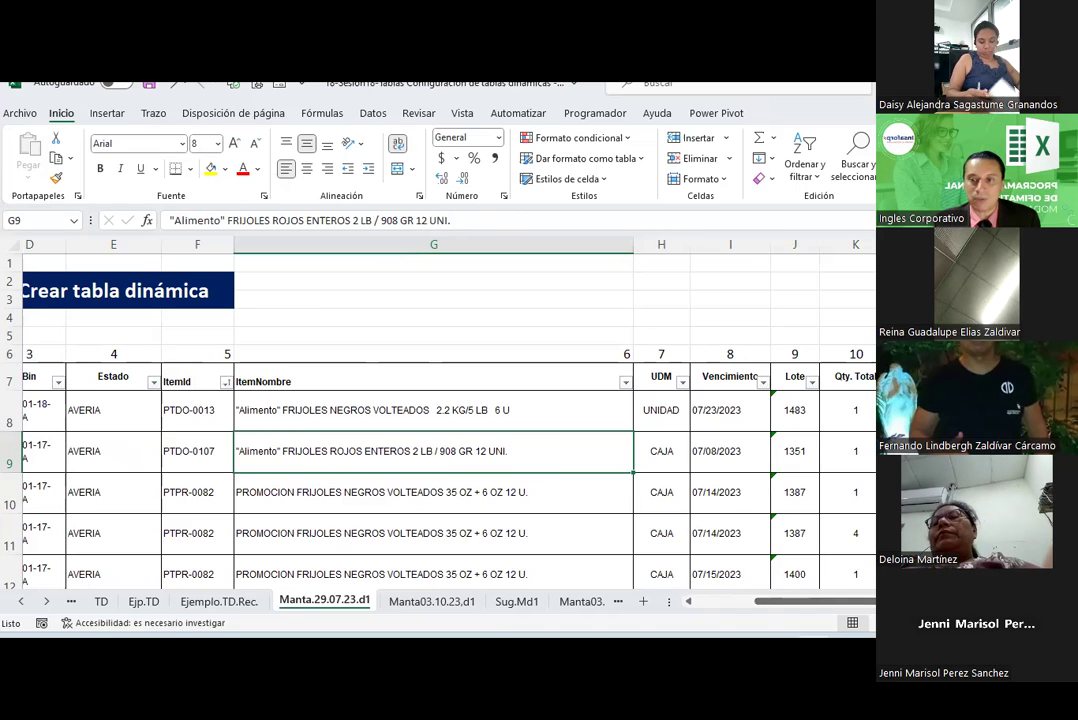
{"action": "left_click", "coordinate": [990, 451]}
{"action": "left_click", "coordinate": [990, 492]}
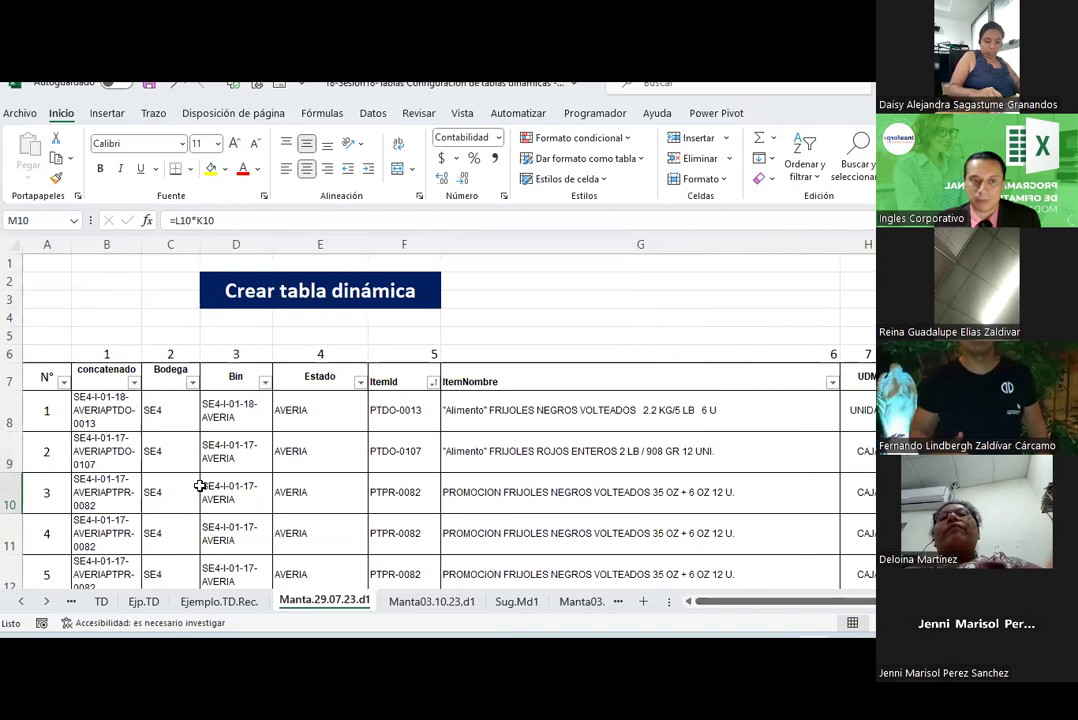
{"action": "left_click", "coordinate": [116, 399]}
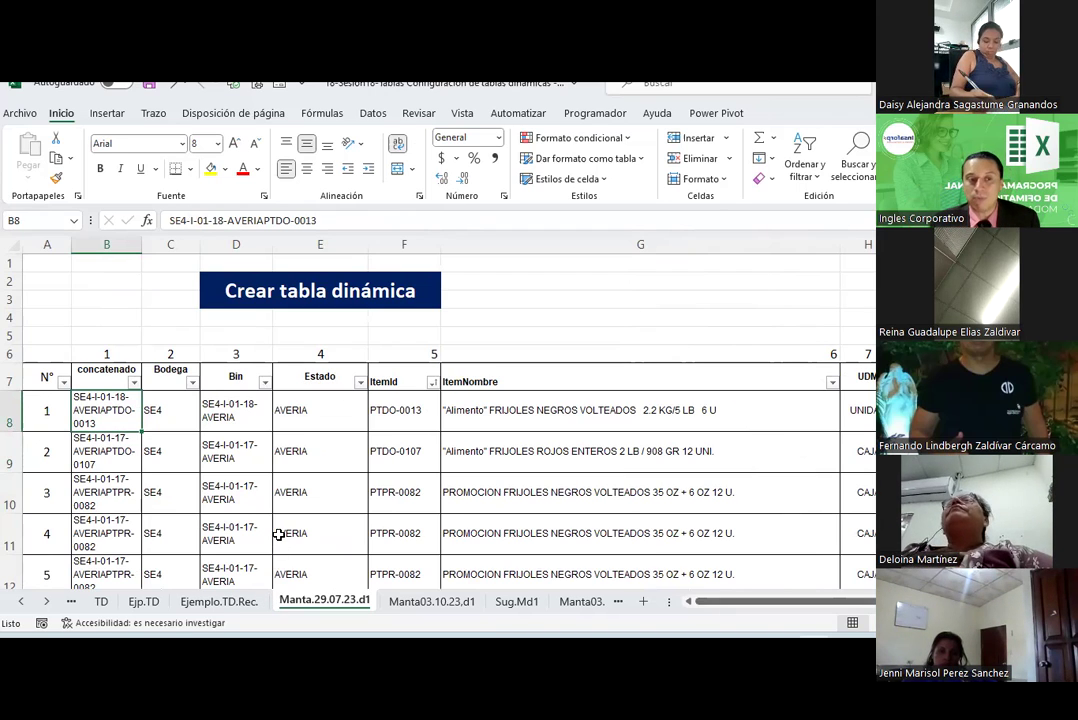
{"action": "left_click", "coordinate": [47, 245]}
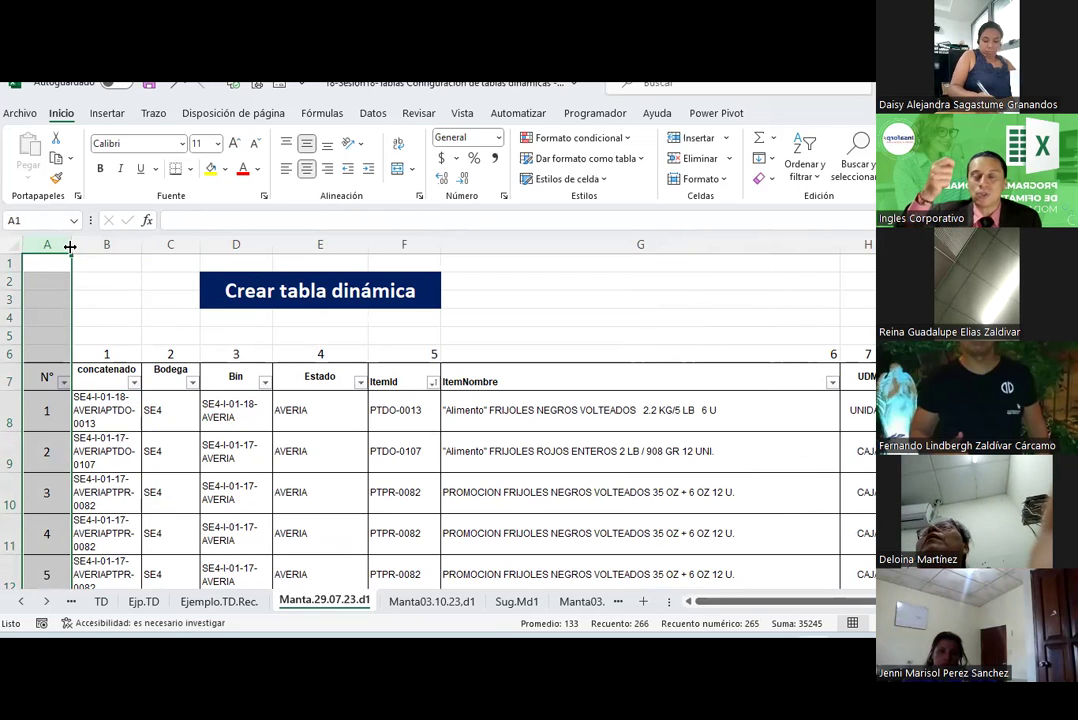
{"action": "left_click", "coordinate": [432, 455]}
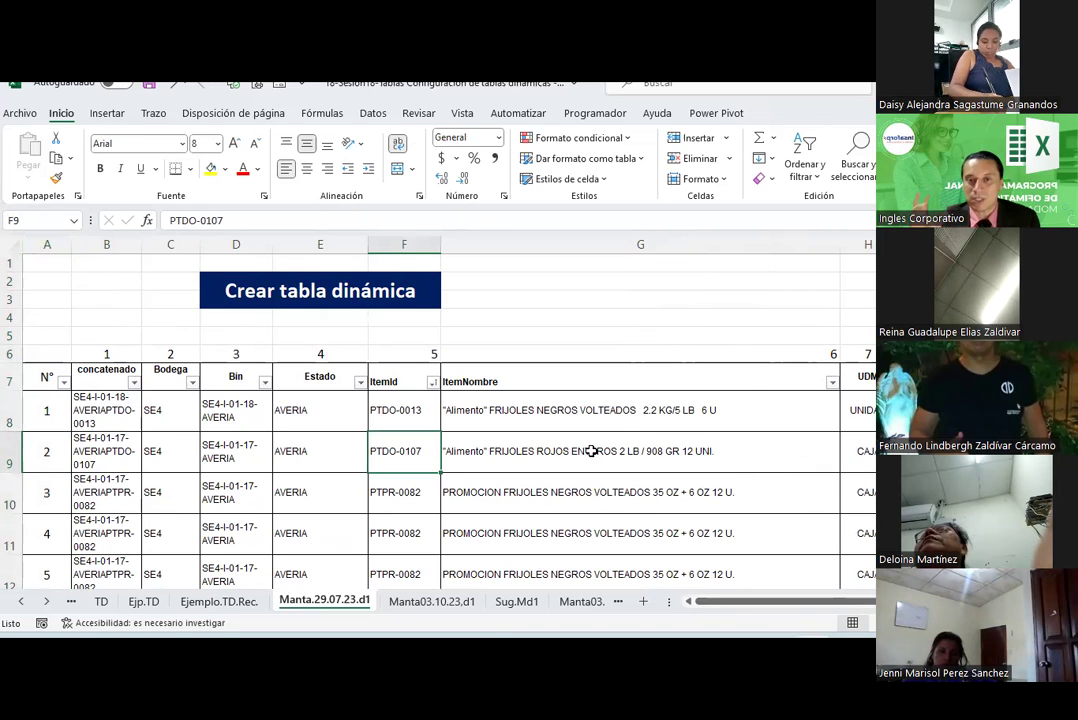
{"action": "scroll", "coordinate": [591, 451], "scroll_direction": "down", "scroll_amount": 1}
{"action": "scroll", "coordinate": [591, 451], "scroll_direction": "down", "scroll_amount": 2}
{"action": "scroll", "coordinate": [591, 451], "scroll_direction": "down", "scroll_amount": 1}
{"action": "scroll", "coordinate": [591, 451], "scroll_direction": "down", "scroll_amount": 1}
{"action": "scroll", "coordinate": [591, 451], "scroll_direction": "down", "scroll_amount": 1}
{"action": "scroll", "coordinate": [591, 451], "scroll_direction": "down", "scroll_amount": 1}
{"action": "scroll", "coordinate": [591, 451], "scroll_direction": "down", "scroll_amount": 1}
{"action": "scroll", "coordinate": [591, 451], "scroll_direction": "up", "scroll_amount": 1}
{"action": "scroll", "coordinate": [591, 451], "scroll_direction": "up", "scroll_amount": 1}
{"action": "scroll", "coordinate": [591, 451], "scroll_direction": "up", "scroll_amount": 4}
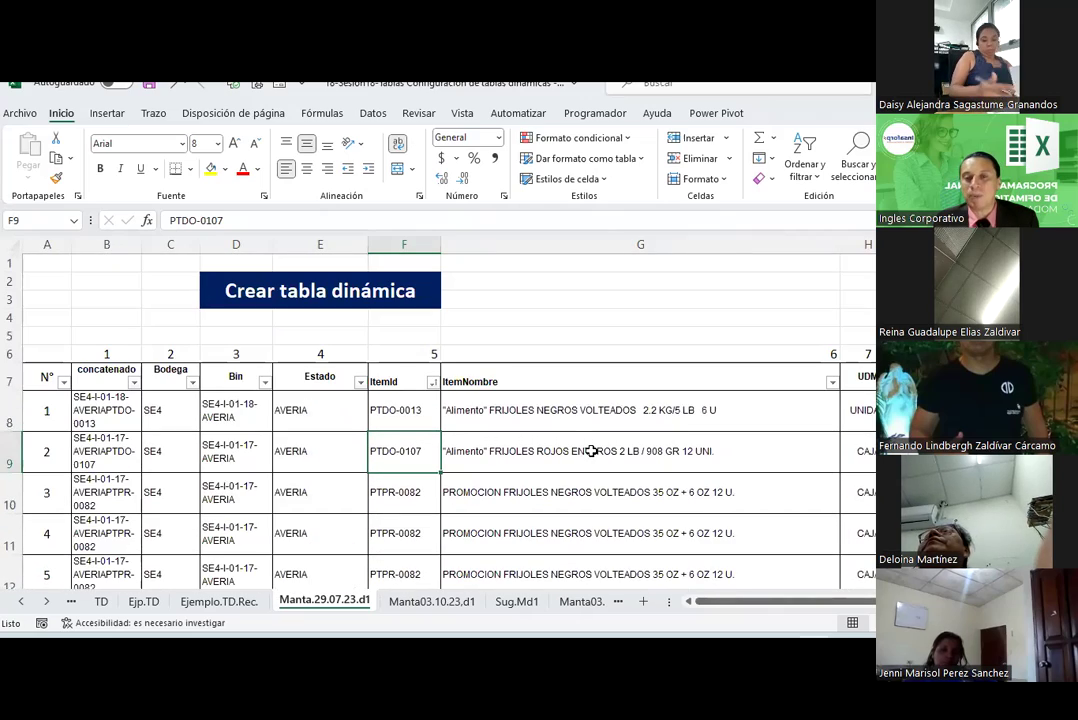
{"action": "left_click_drag", "start_coordinate": [742, 601], "coordinate": [800, 601]}
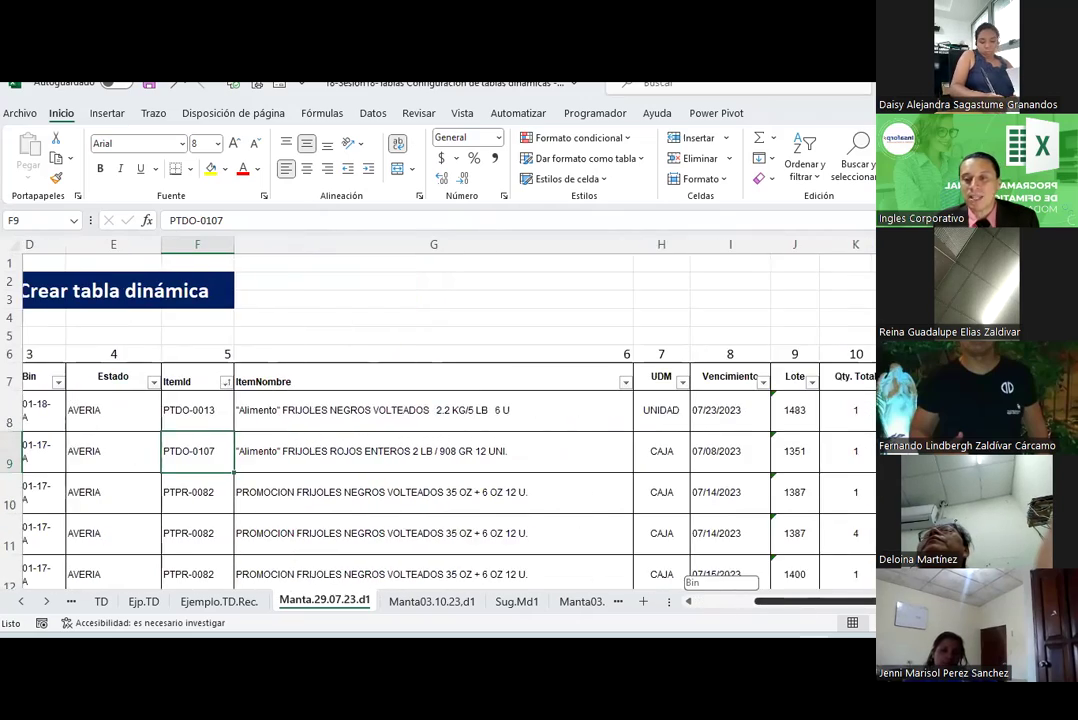
{"action": "left_click", "coordinate": [990, 410]}
{"action": "scroll", "coordinate": [450, 470], "scroll_direction": "right", "scroll_amount": 1}
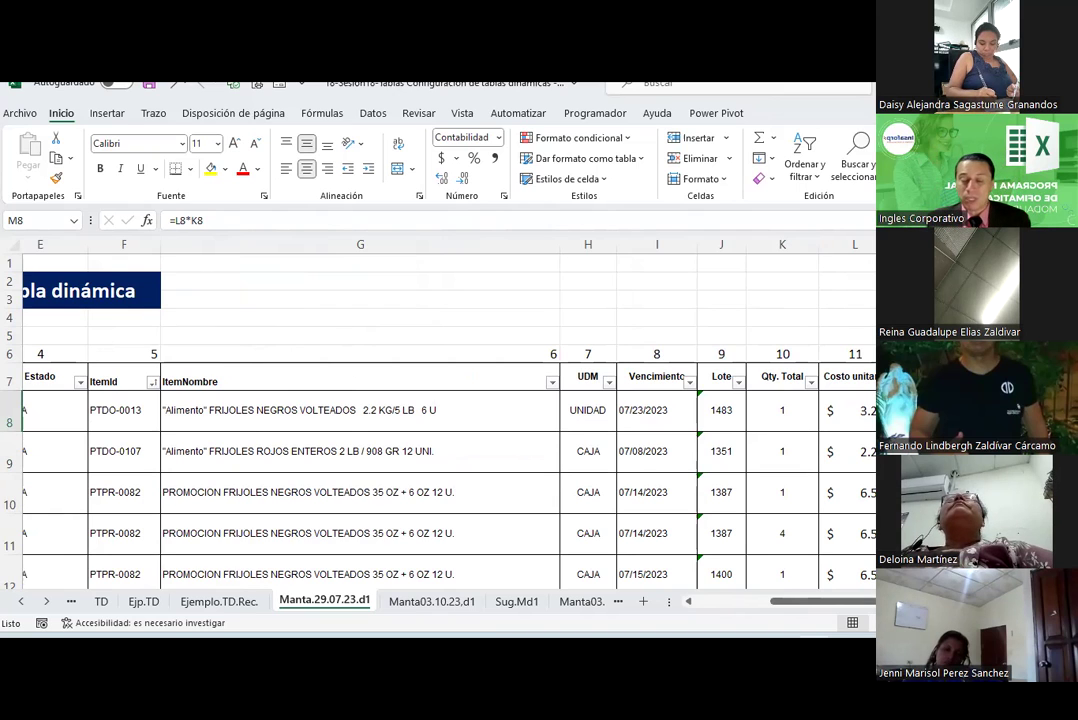
{"action": "left_click", "coordinate": [435, 424]}
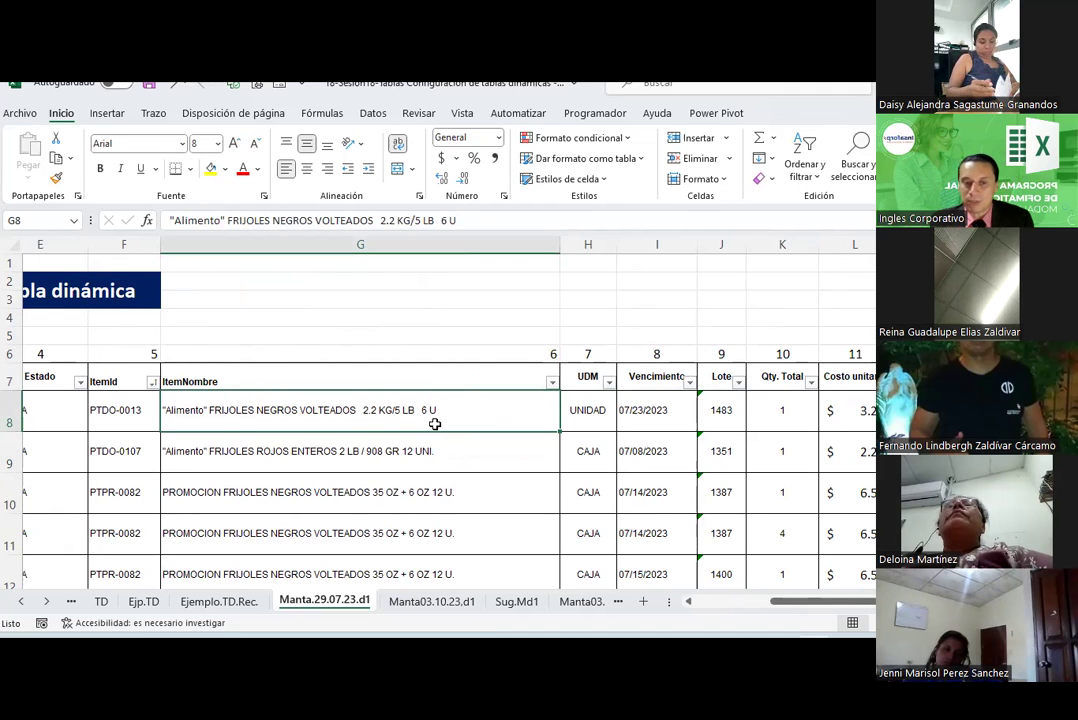
{"action": "scroll", "coordinate": [437, 454], "scroll_direction": "down", "scroll_amount": 1}
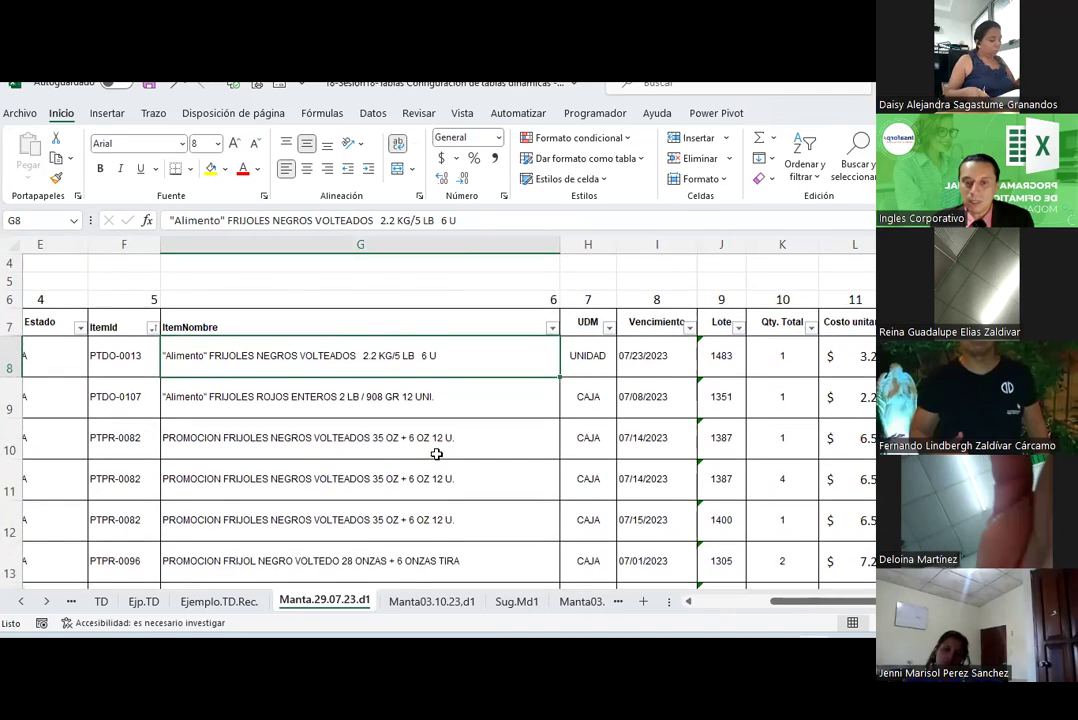
{"action": "scroll", "coordinate": [437, 454], "scroll_direction": "down", "scroll_amount": 3}
{"action": "scroll", "coordinate": [437, 454], "scroll_direction": "down", "scroll_amount": 2}
{"action": "scroll", "coordinate": [437, 454], "scroll_direction": "down", "scroll_amount": 3}
{"action": "scroll", "coordinate": [437, 454], "scroll_direction": "down", "scroll_amount": 1}
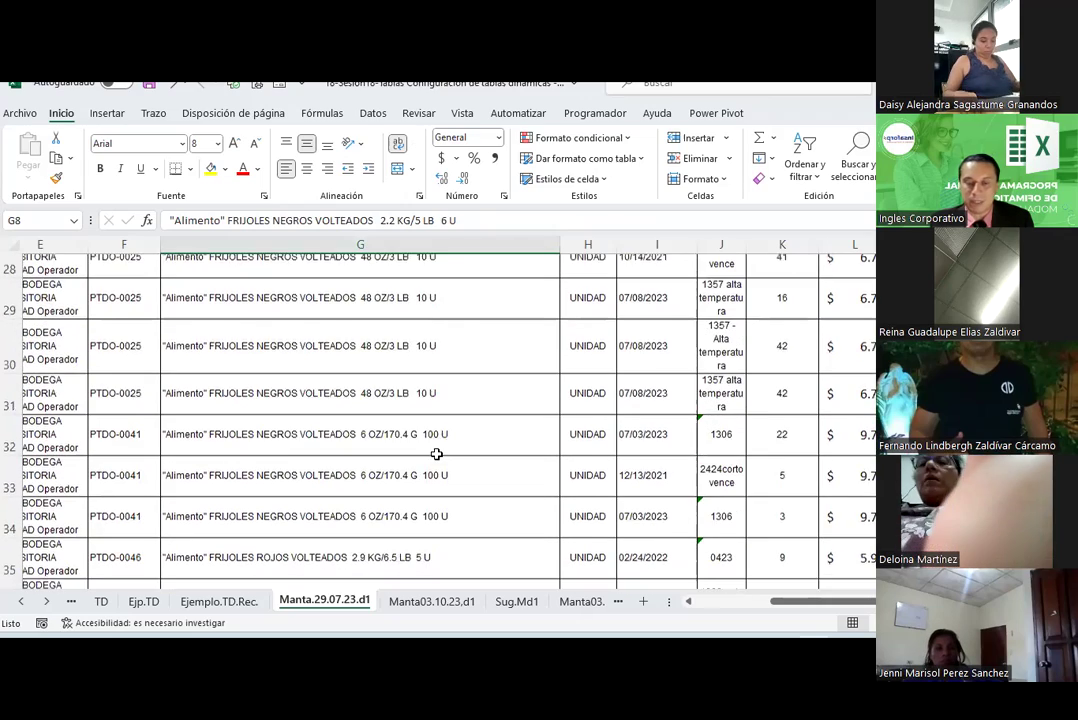
{"action": "scroll", "coordinate": [437, 454], "scroll_direction": "down", "scroll_amount": 1}
{"action": "scroll", "coordinate": [437, 454], "scroll_direction": "up", "scroll_amount": 3}
{"action": "scroll", "coordinate": [437, 454], "scroll_direction": "up", "scroll_amount": 4}
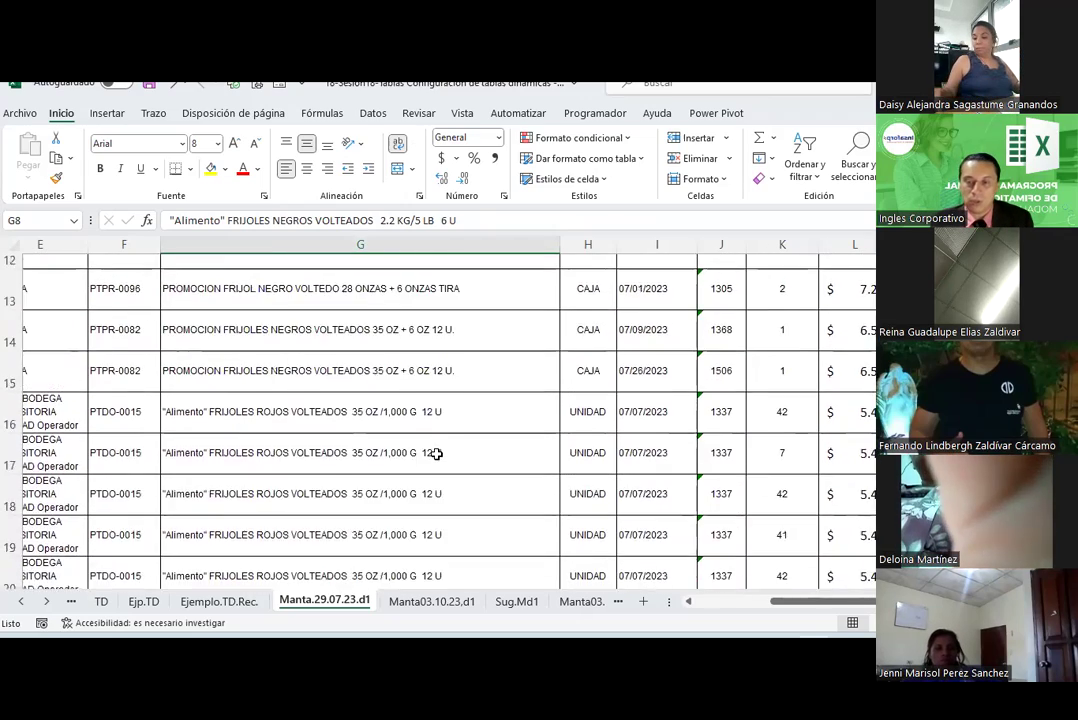
{"action": "scroll", "coordinate": [437, 454], "scroll_direction": "up", "scroll_amount": 4}
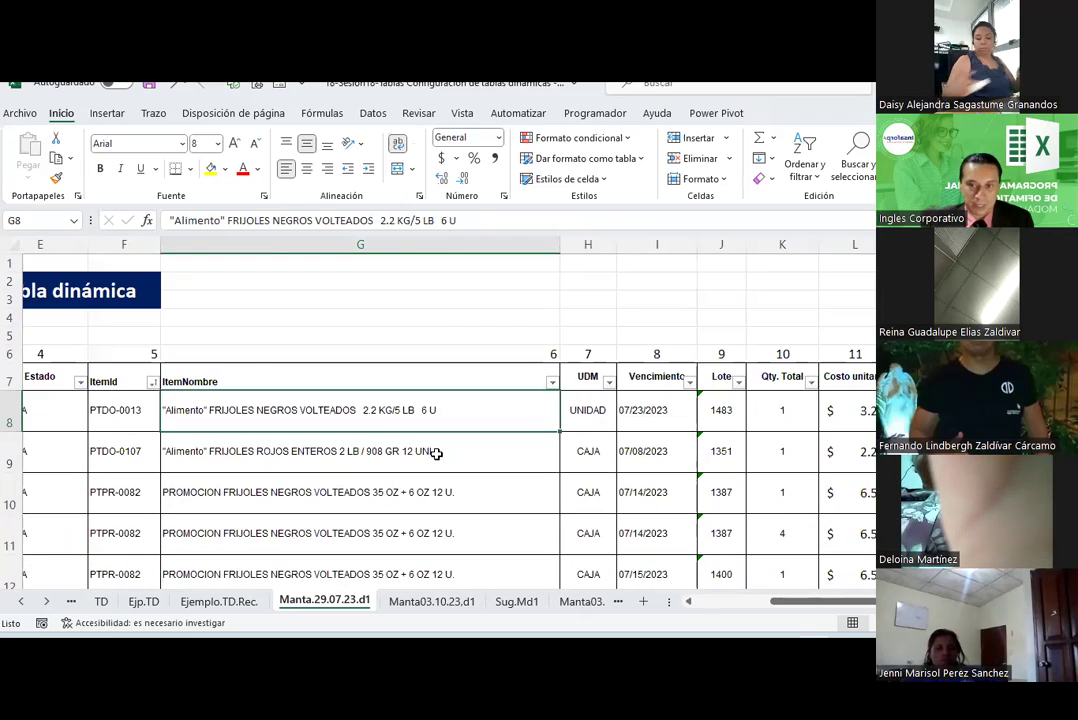
Select the data table A7:M272 on the Manta.29.07.23.d1 sheet
{"action": "left_click", "coordinate": [724, 602]}
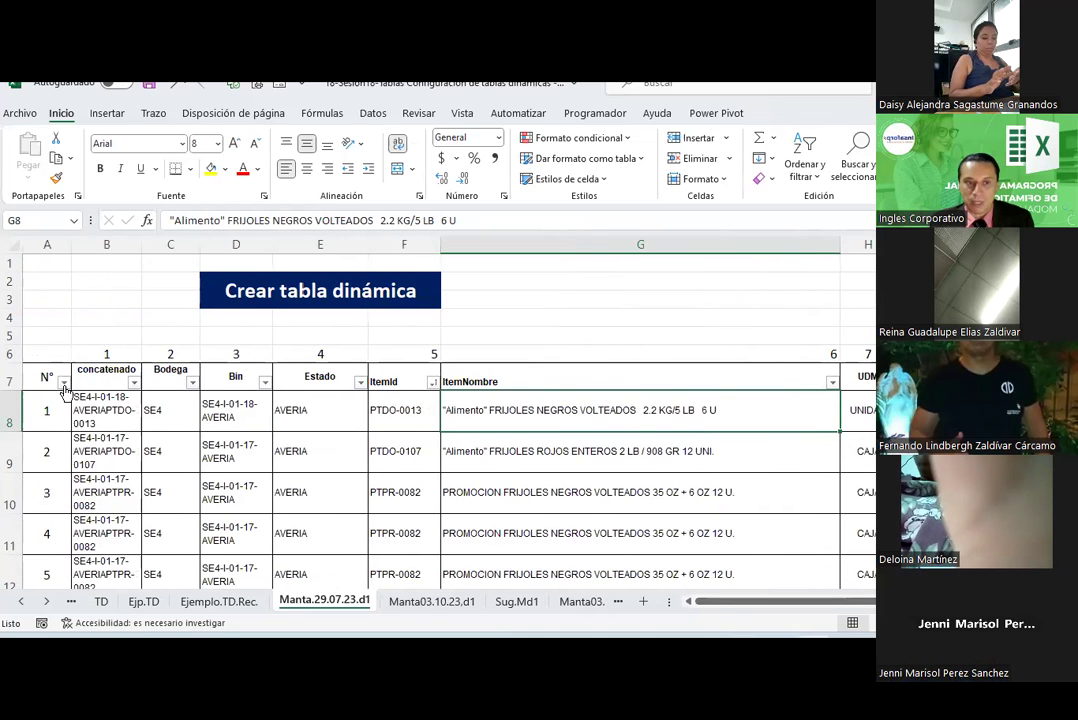
{"action": "mouse_move", "coordinate": [45, 374]}
{"action": "left_mouse_down"}
{"action": "mouse_move", "coordinate": [870, 415]}
{"action": "mouse_move", "coordinate": [870, 452]}
{"action": "left_mouse_up"}
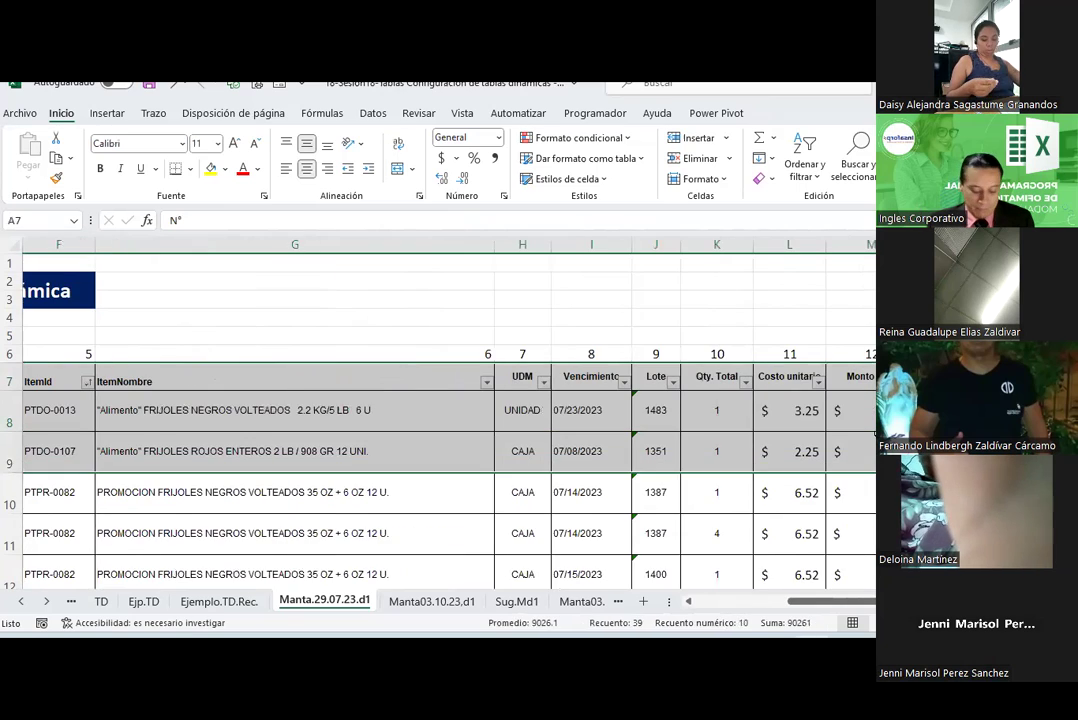
{"action": "key", "text": "ctrl+shift+Down"}
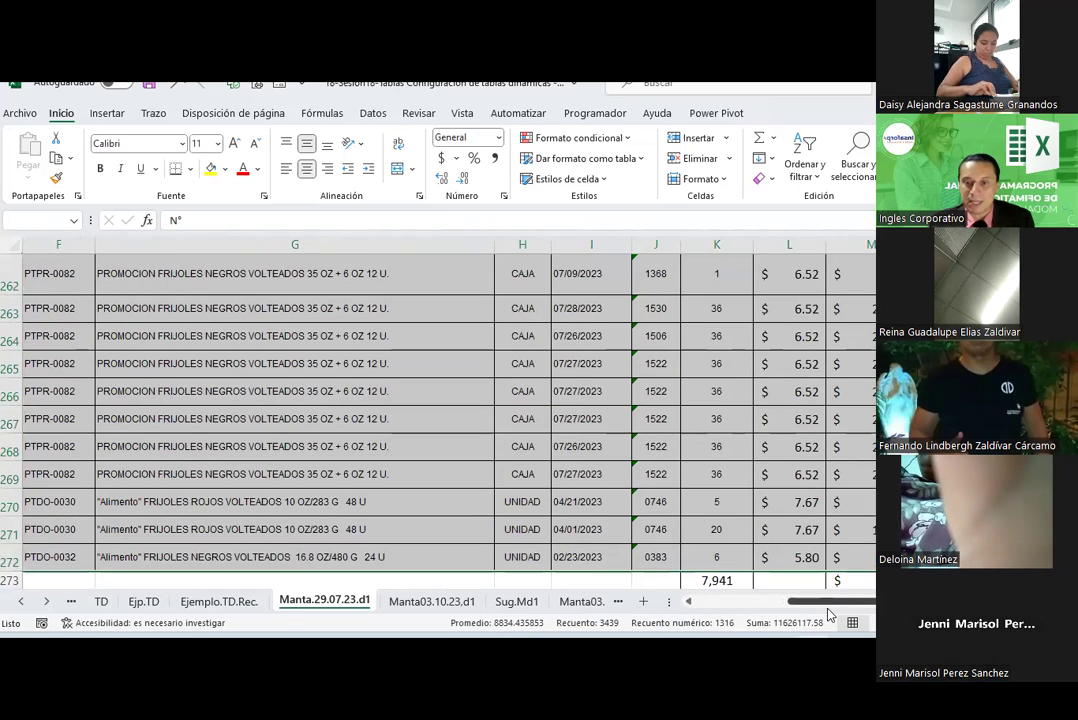
{"action": "scroll", "coordinate": [822, 610], "scroll_direction": "left", "scroll_amount": 5}
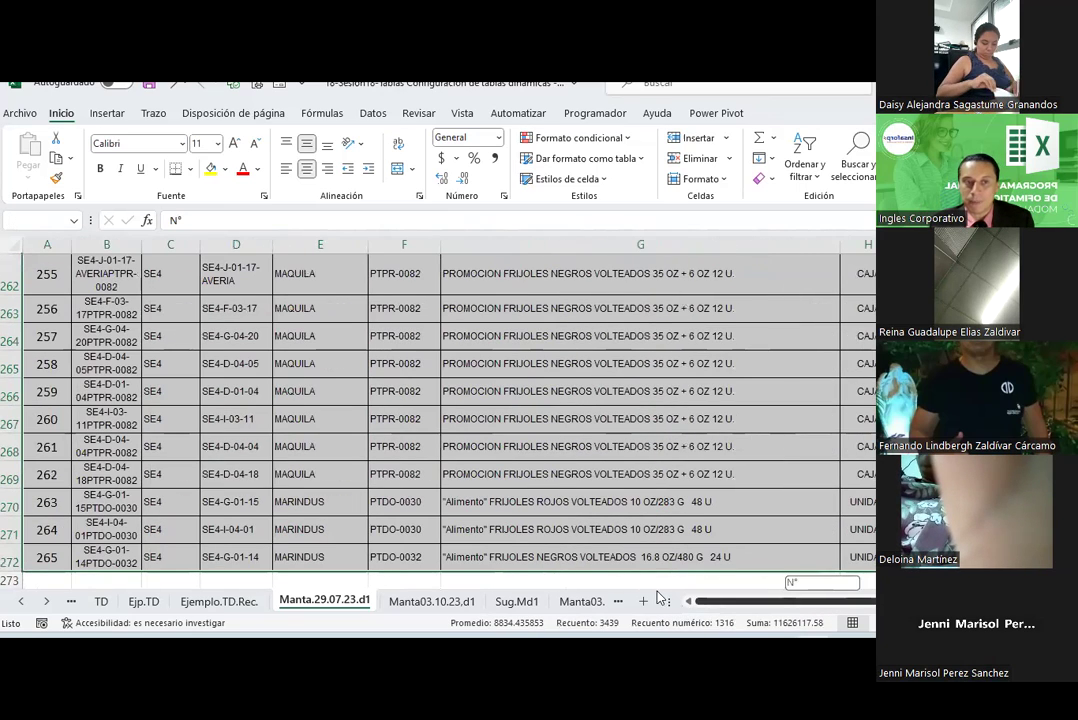
Start a pivot table from range $A$7:$M$272, placed on a new worksheet
{"action": "left_click", "coordinate": [108, 113]}
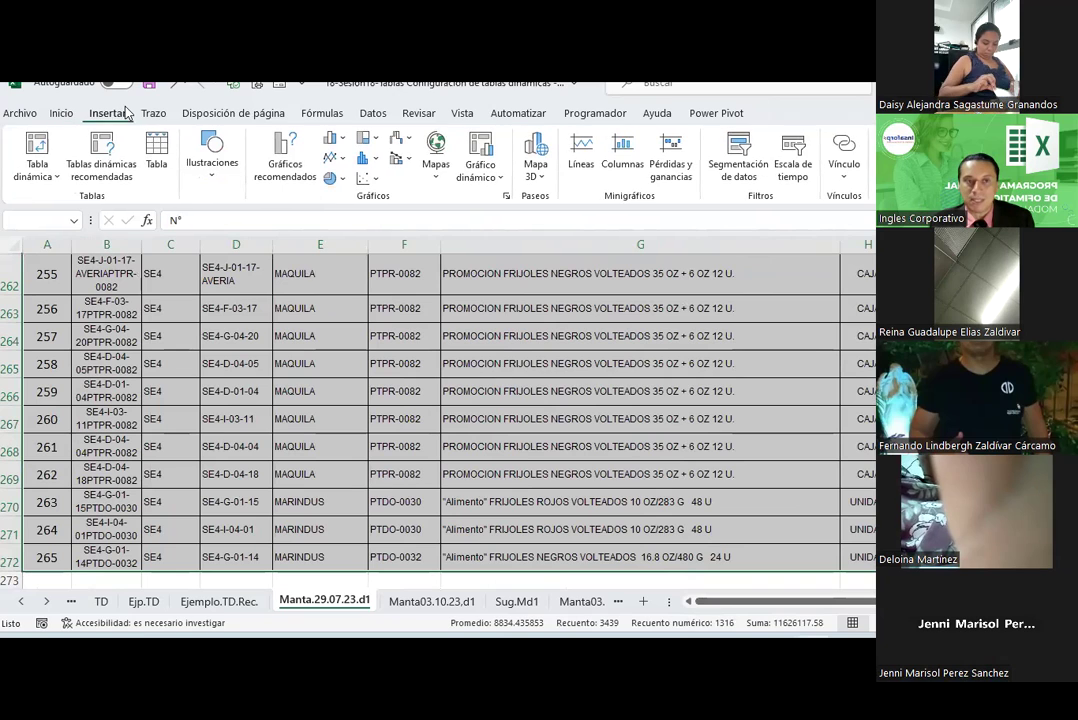
{"action": "left_click", "coordinate": [41, 176]}
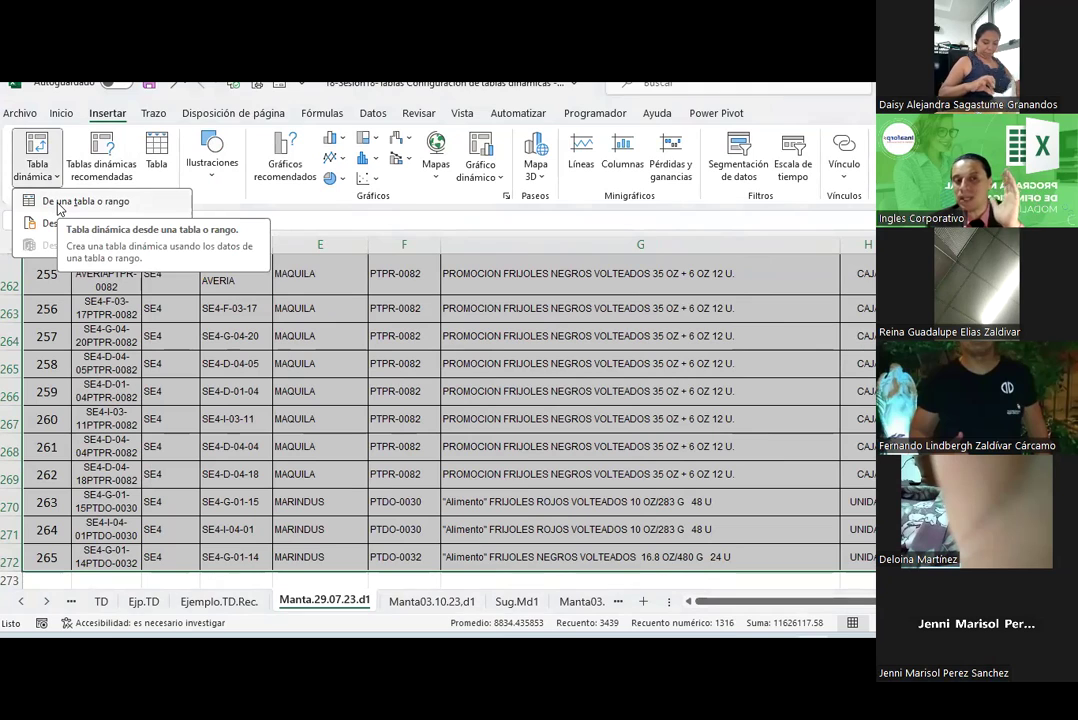
{"action": "left_click", "coordinate": [58, 203]}
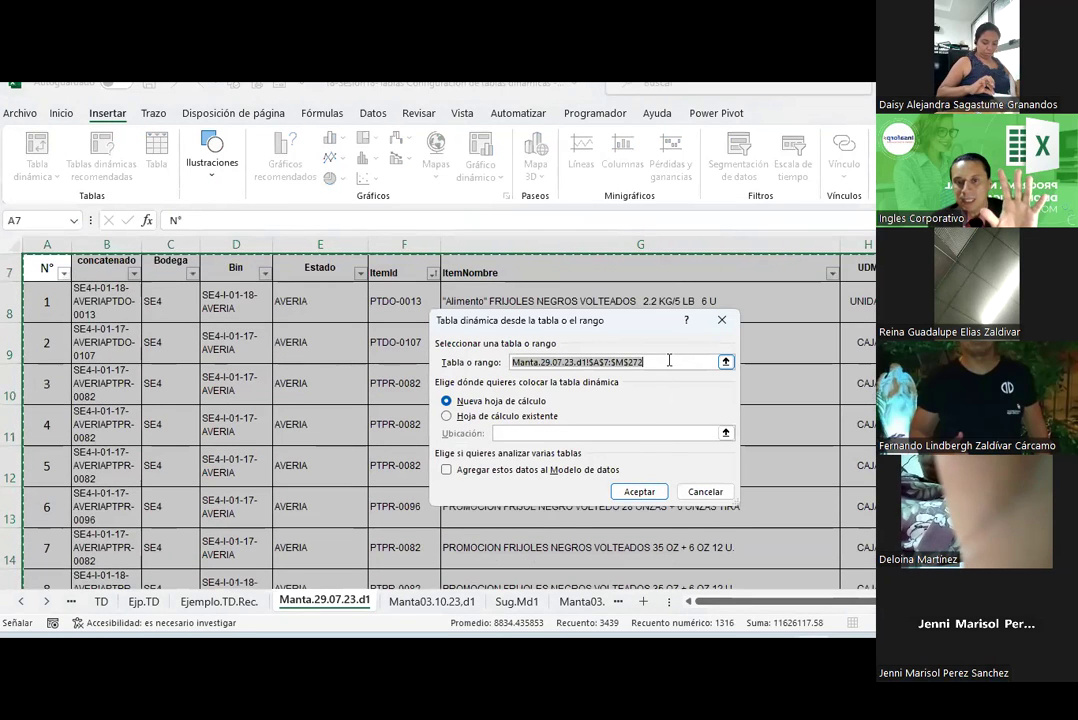
{"action": "left_click", "coordinate": [669, 361]}
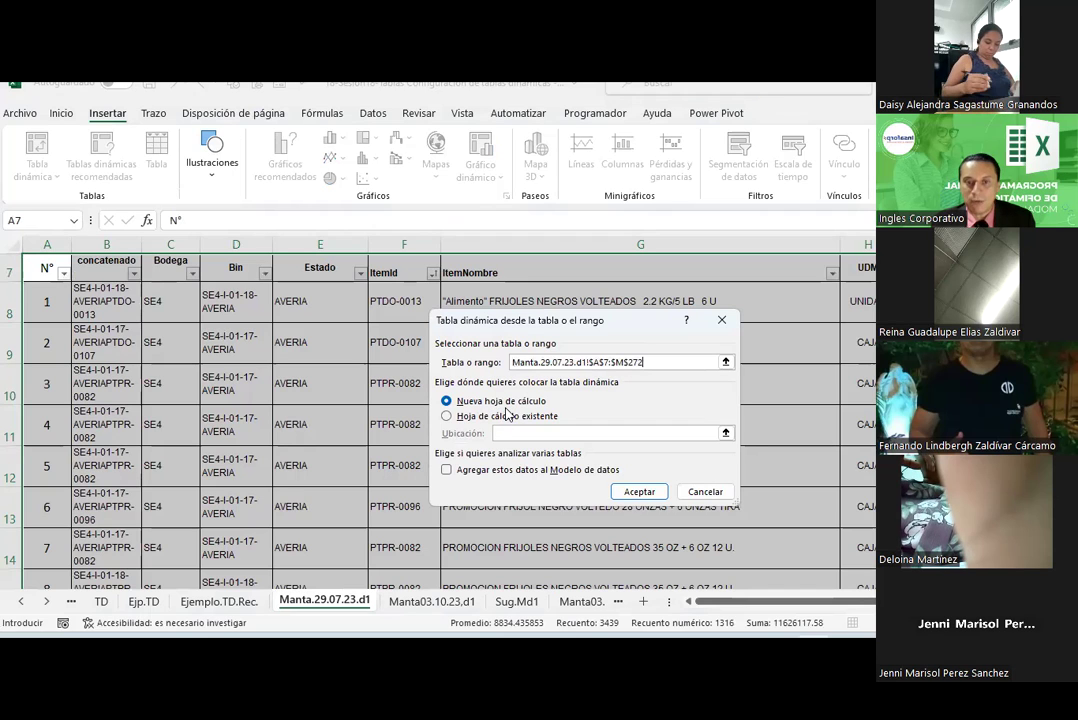
Create TablaDinámica1 on new sheet Hoja1; attempts to drag it elsewhere fail and errors are dismissed
{"action": "left_click", "coordinate": [638, 492]}
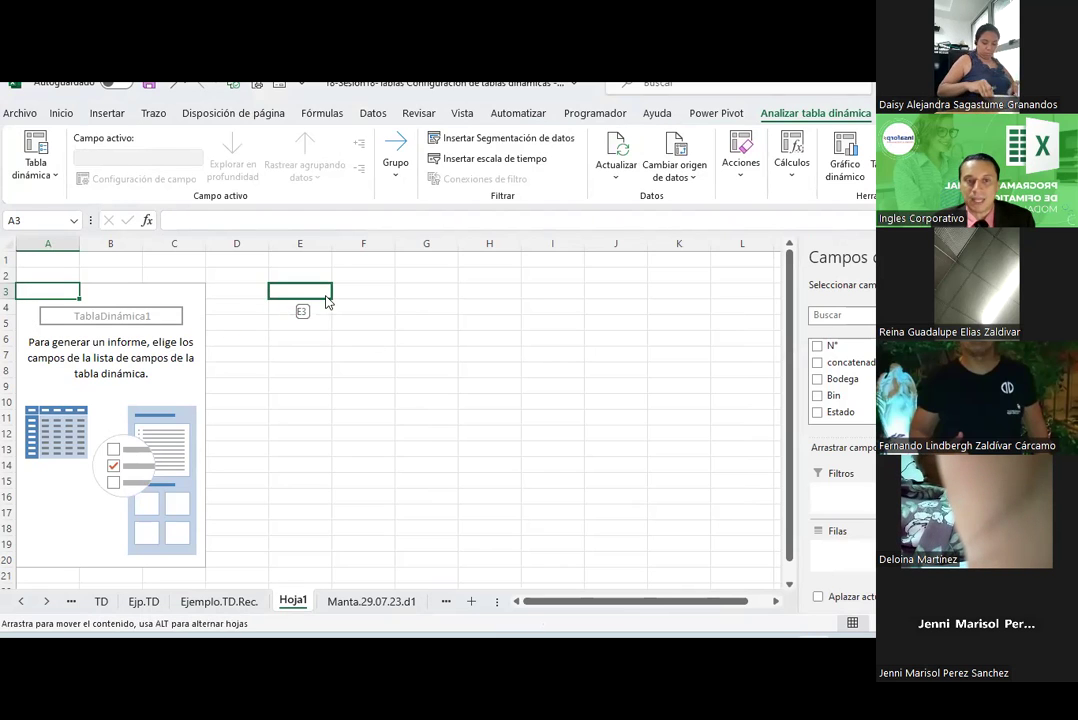
{"action": "left_click_drag", "start_coordinate": [47, 292], "coordinate": [300, 294]}
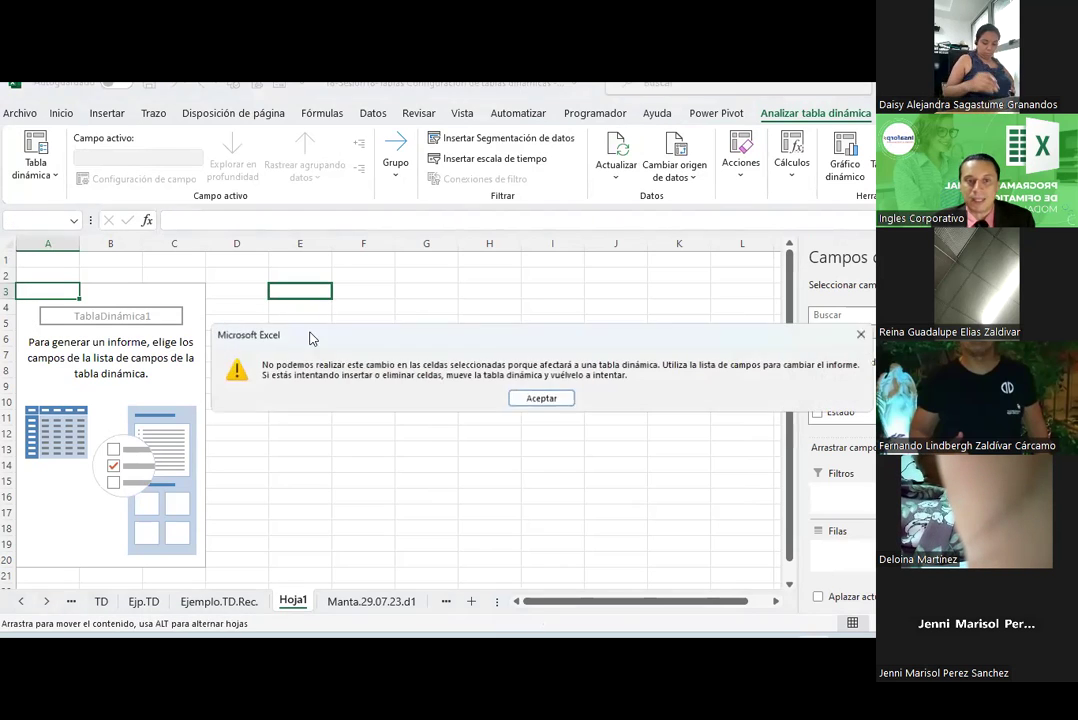
{"action": "left_click", "coordinate": [541, 398]}
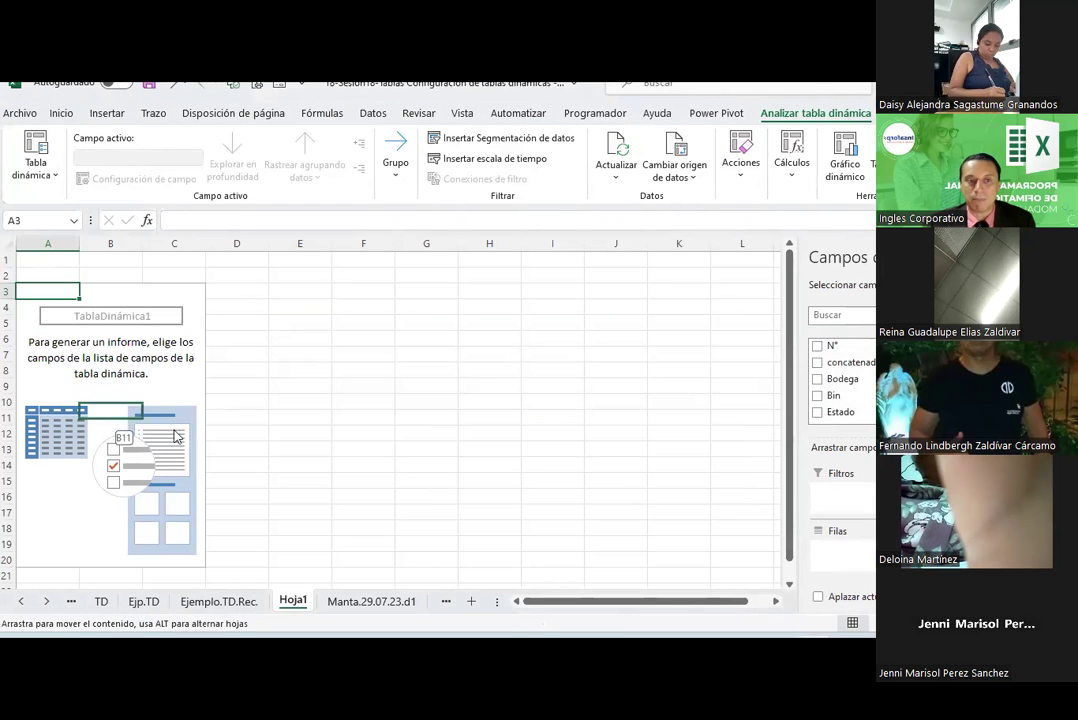
{"action": "left_click_drag", "start_coordinate": [45, 287], "coordinate": [370, 382]}
{"action": "key", "text": "Return"}
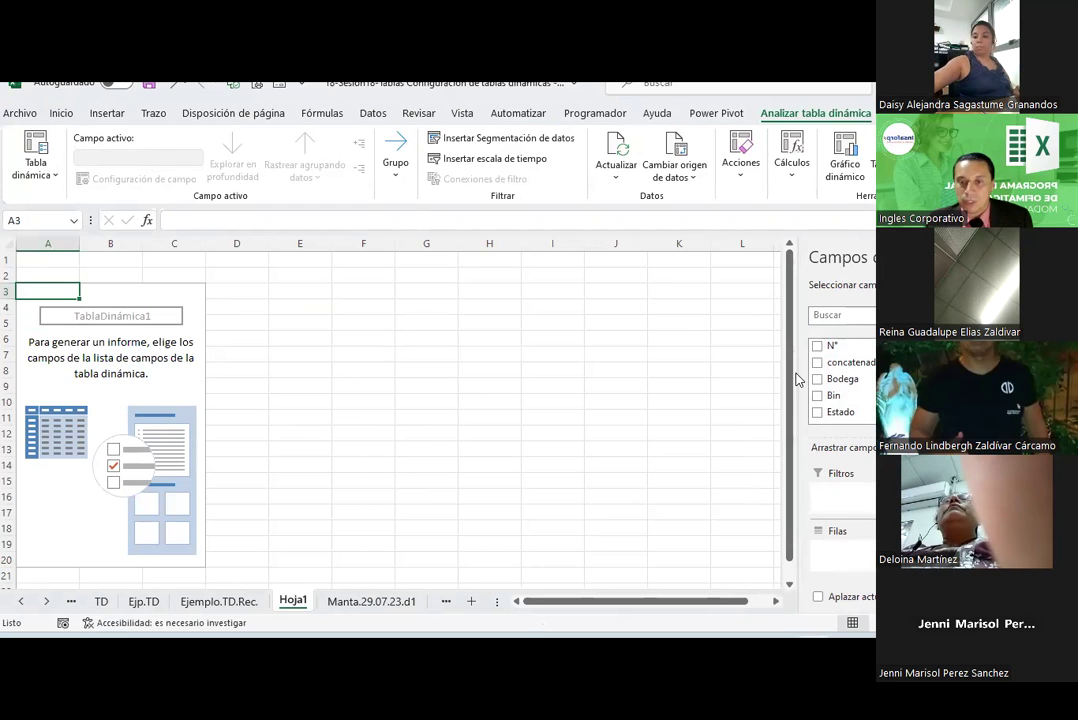
Widen the pivot fields panel and try the side-by-side and fields-only layouts
{"action": "mouse_move", "coordinate": [797, 374]}
{"action": "left_mouse_down"}
{"action": "mouse_move", "coordinate": [633, 361]}
{"action": "mouse_move", "coordinate": [481, 378]}
{"action": "left_mouse_up"}
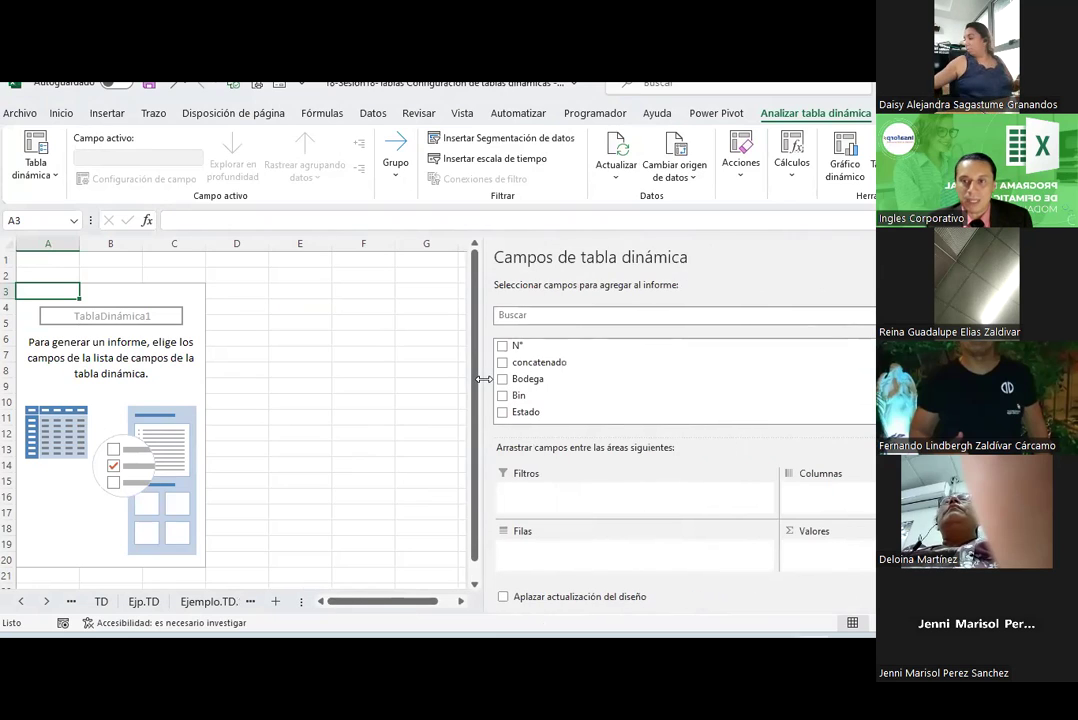
{"action": "left_click", "coordinate": [866, 284]}
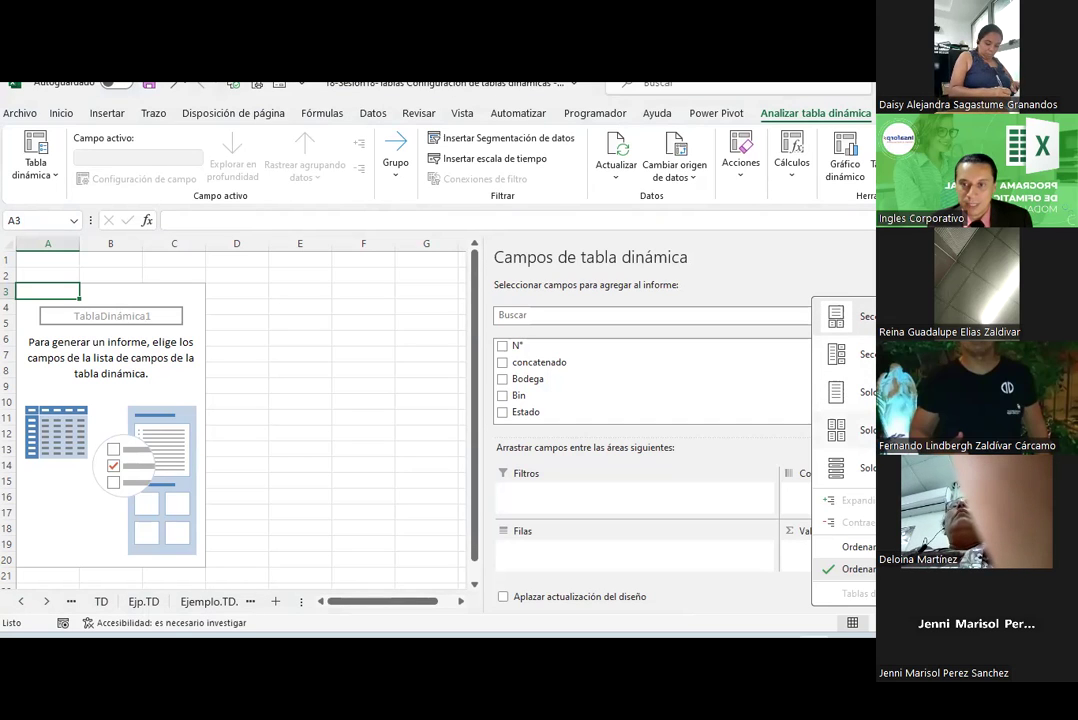
{"action": "left_click", "coordinate": [850, 354]}
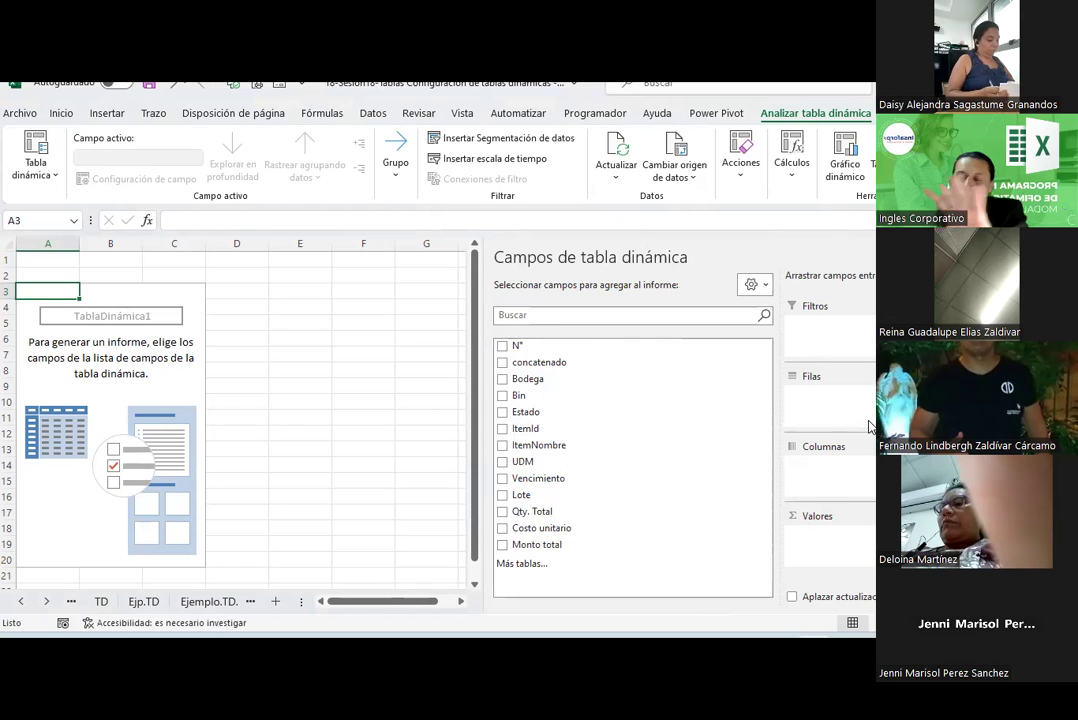
{"action": "left_click", "coordinate": [762, 288]}
{"action": "left_click", "coordinate": [794, 390]}
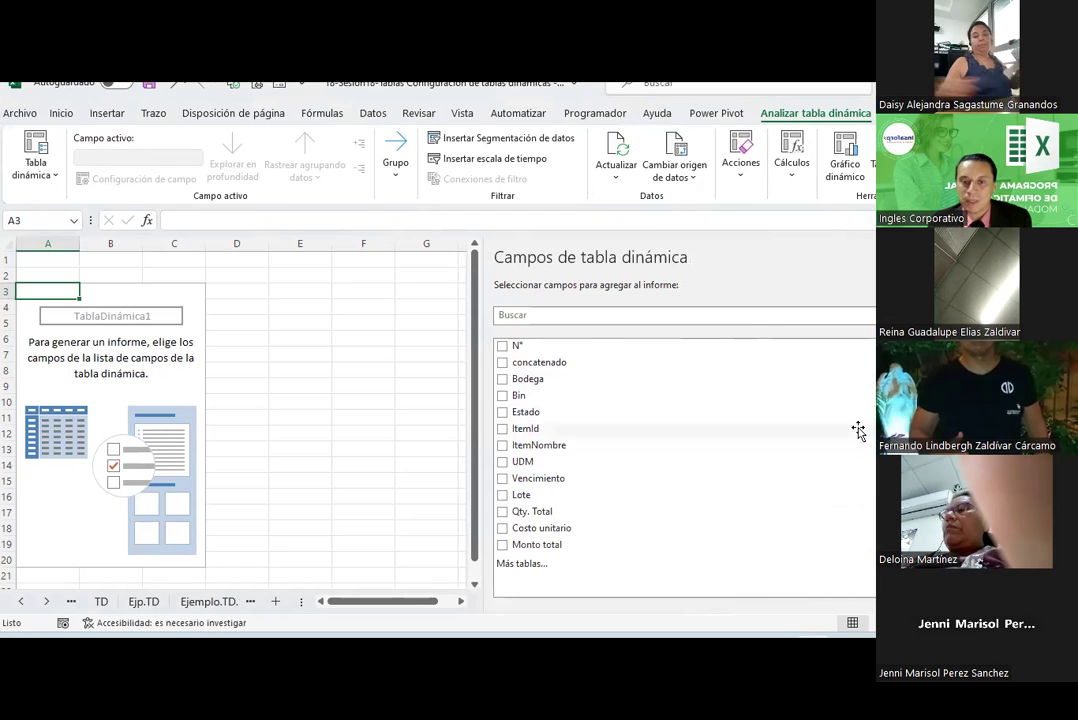
Try the 2x2 and stacked areas-only layouts, then return to fields beside areas
{"action": "left_click", "coordinate": [762, 288]}
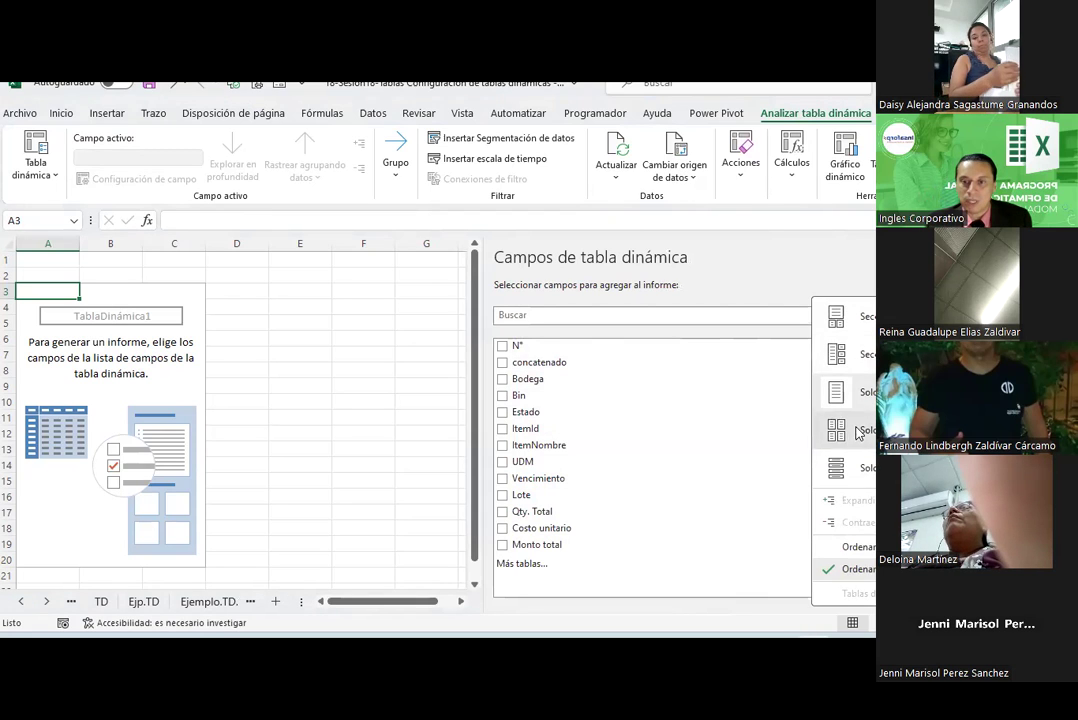
{"action": "left_click", "coordinate": [827, 411]}
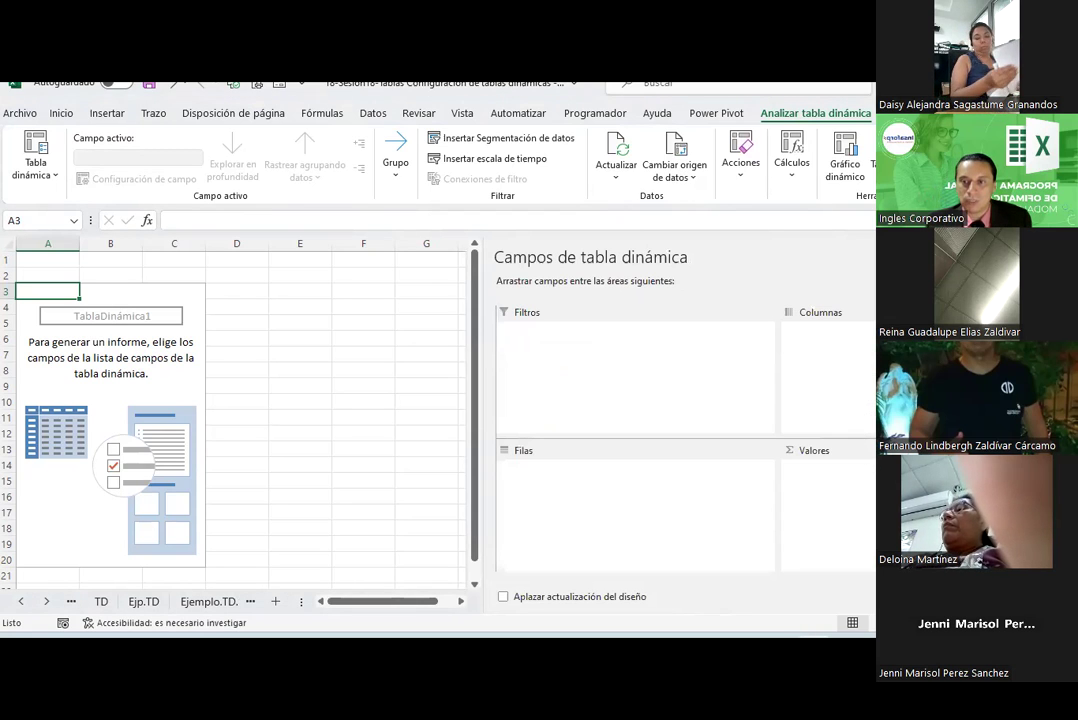
{"action": "left_click", "coordinate": [866, 272]}
{"action": "left_click", "coordinate": [869, 462]}
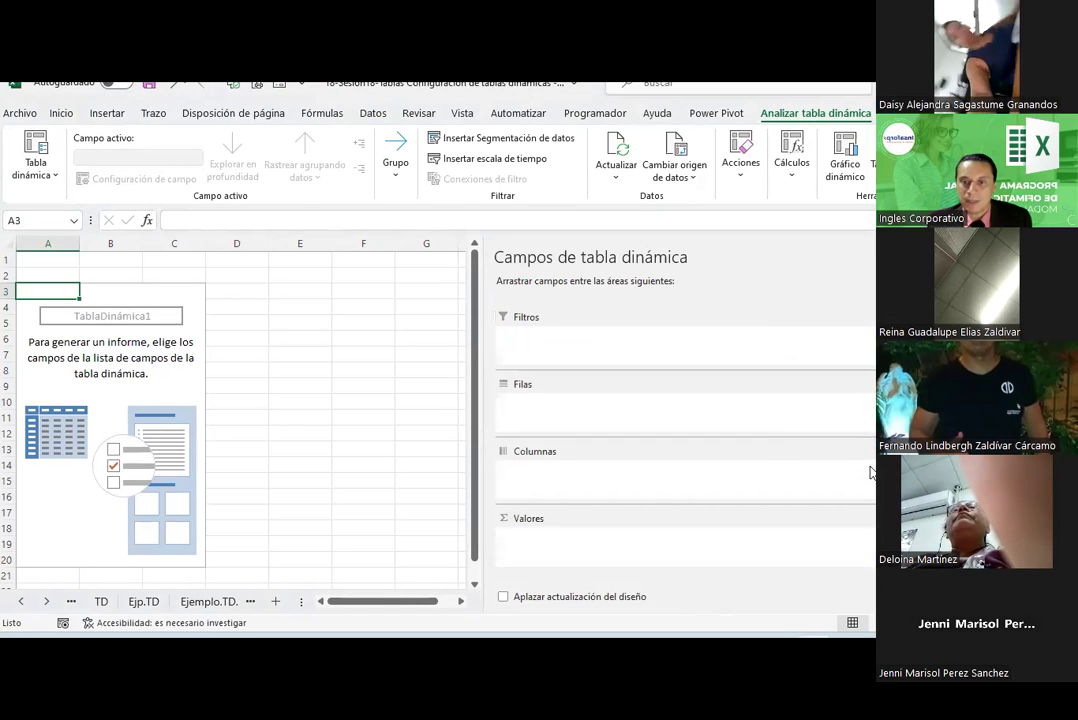
{"action": "left_click", "coordinate": [866, 272]}
{"action": "left_click", "coordinate": [854, 349]}
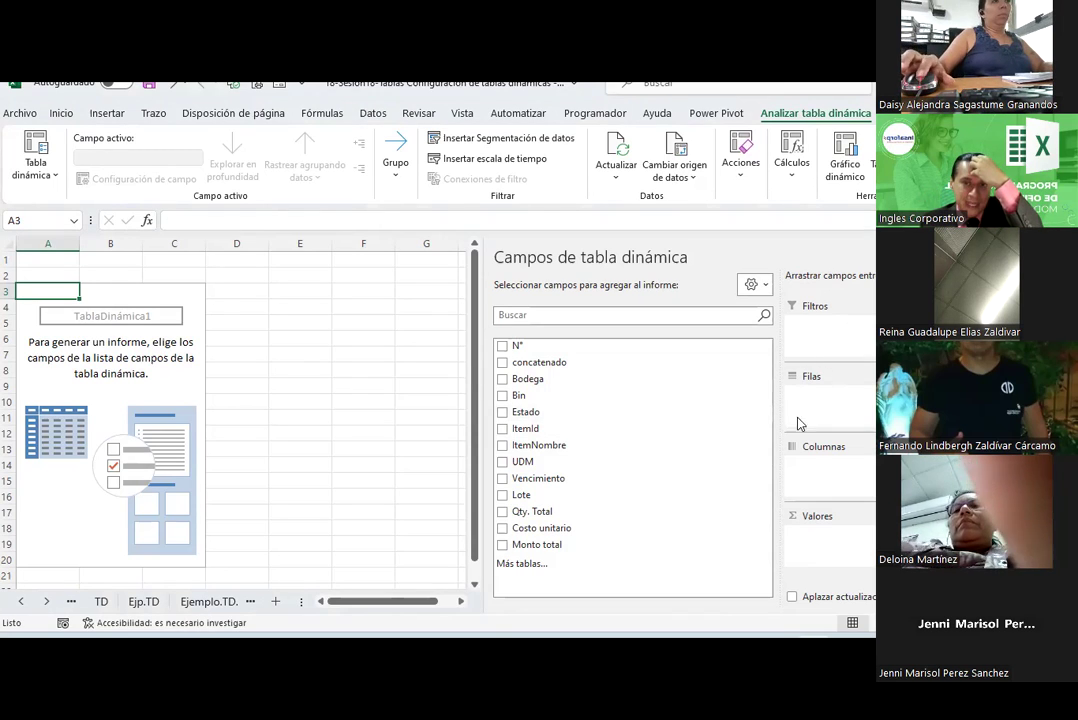
Try areas stacked below the field list and review the layout options again
{"action": "left_click", "coordinate": [758, 285]}
{"action": "left_click", "coordinate": [795, 316]}
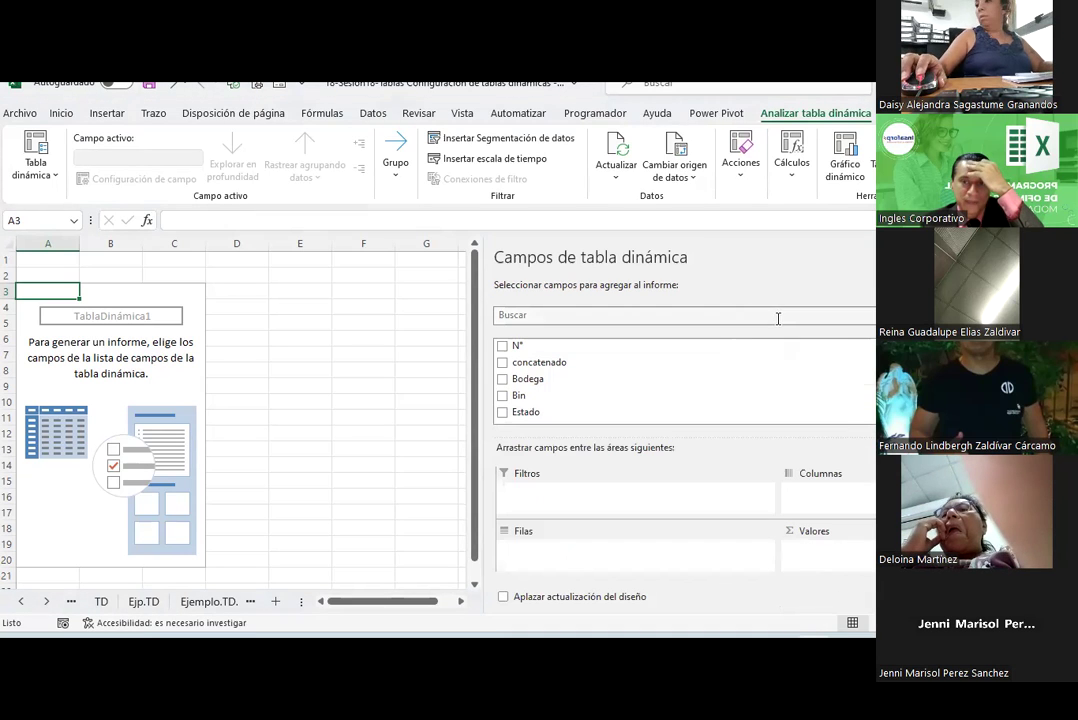
{"action": "left_click", "coordinate": [865, 286]}
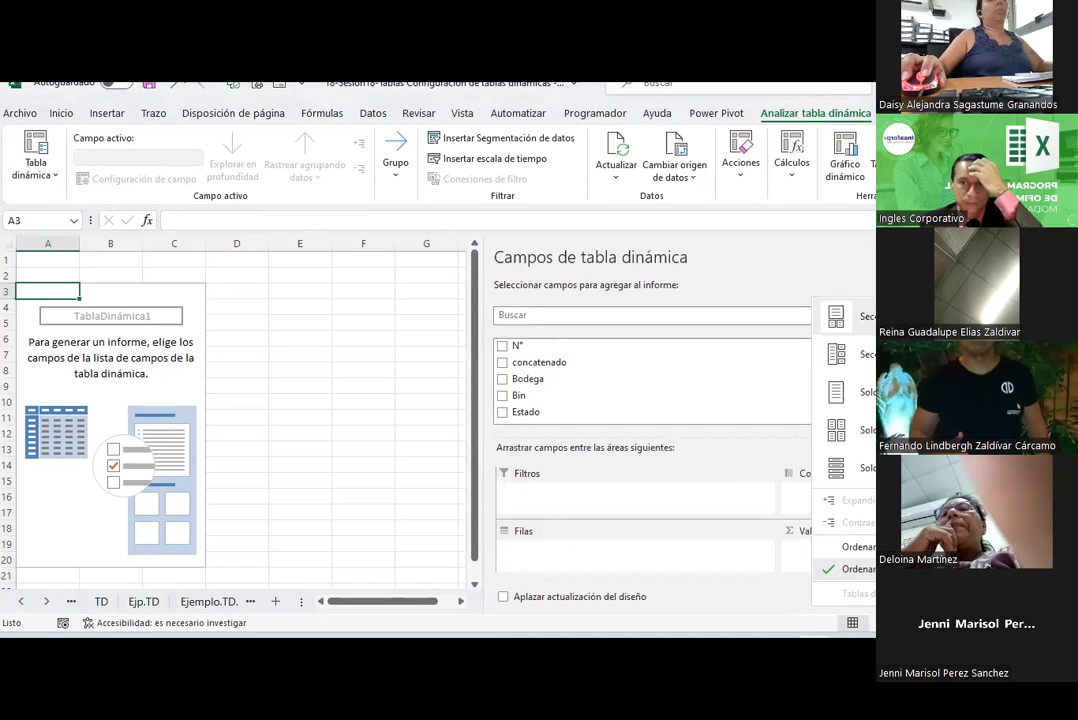
{"action": "left_click", "coordinate": [865, 286]}
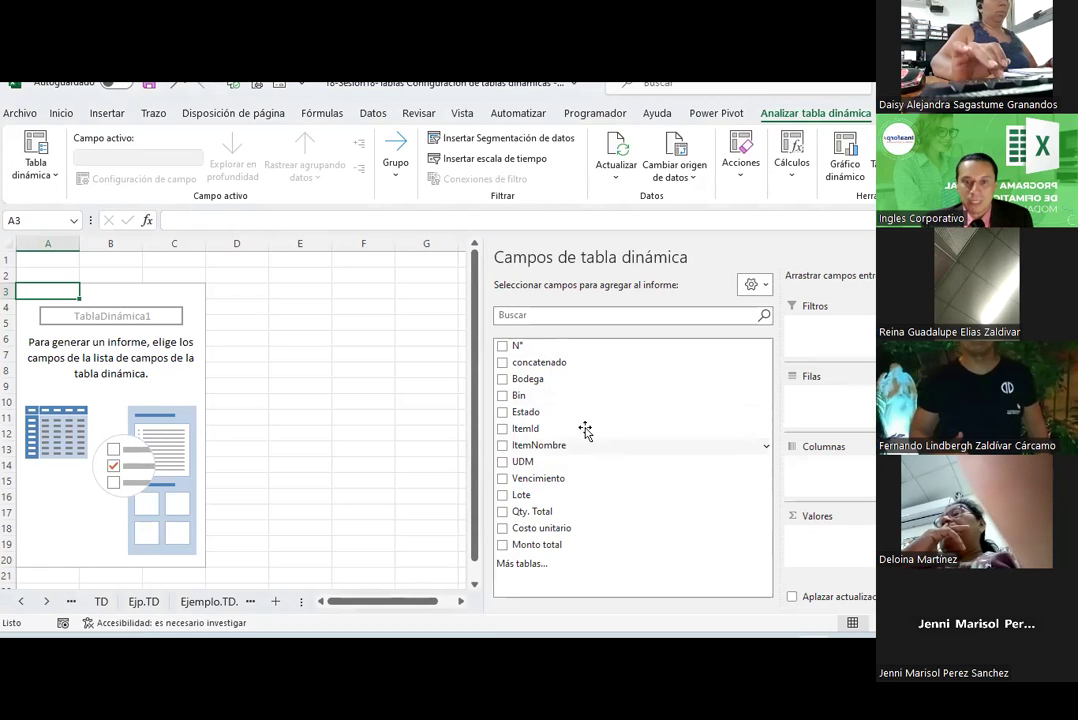
Put Estado in the pivot's rows after trying and removing Bodega
{"action": "left_click_drag", "start_coordinate": [529, 385], "coordinate": [823, 410]}
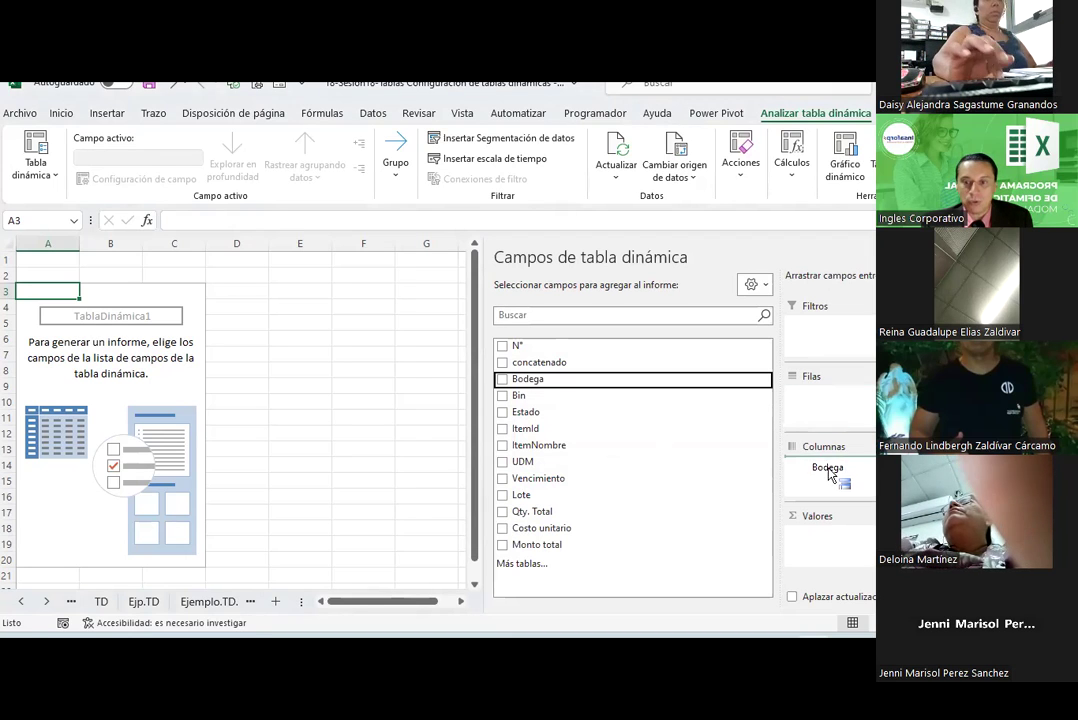
{"action": "left_click_drag", "start_coordinate": [823, 410], "coordinate": [828, 472]}
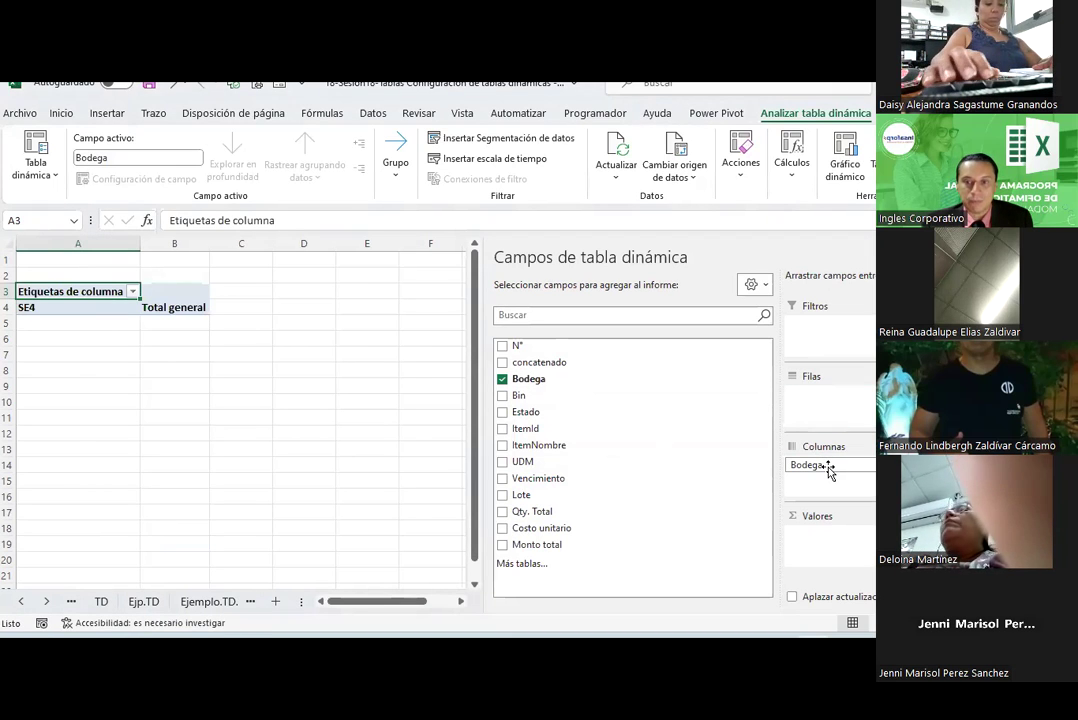
{"action": "left_click", "coordinate": [502, 379]}
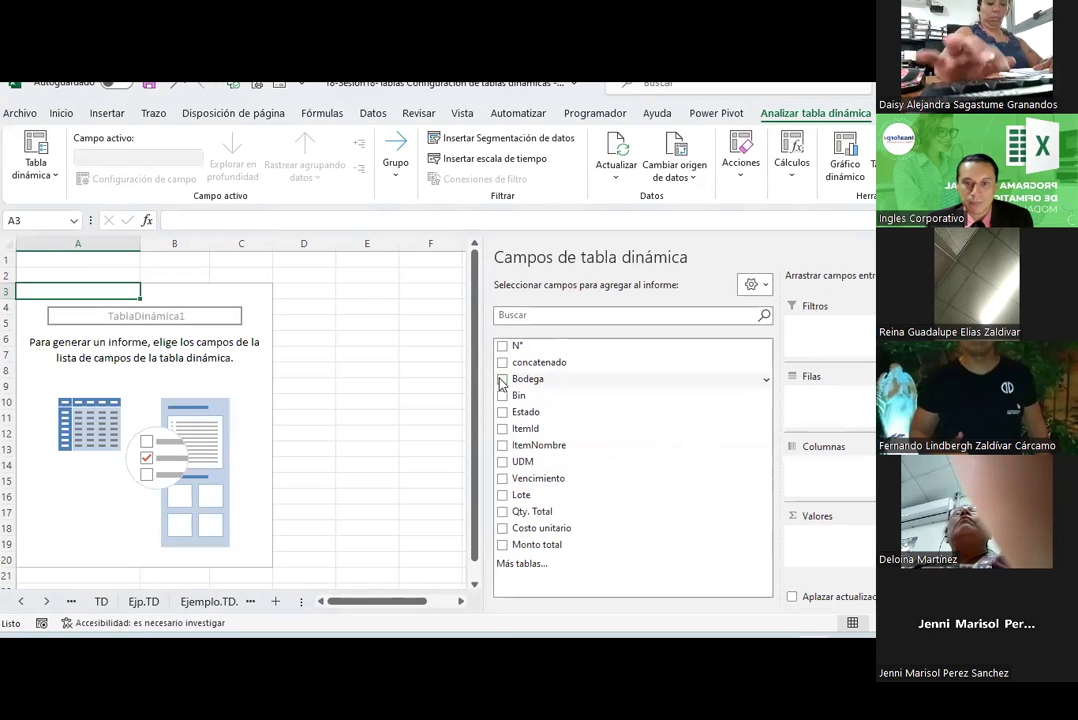
{"action": "mouse_move", "coordinate": [527, 411]}
{"action": "left_mouse_down"}
{"action": "mouse_move", "coordinate": [705, 467]}
{"action": "mouse_move", "coordinate": [818, 469]}
{"action": "mouse_move", "coordinate": [810, 465]}
{"action": "left_mouse_up"}
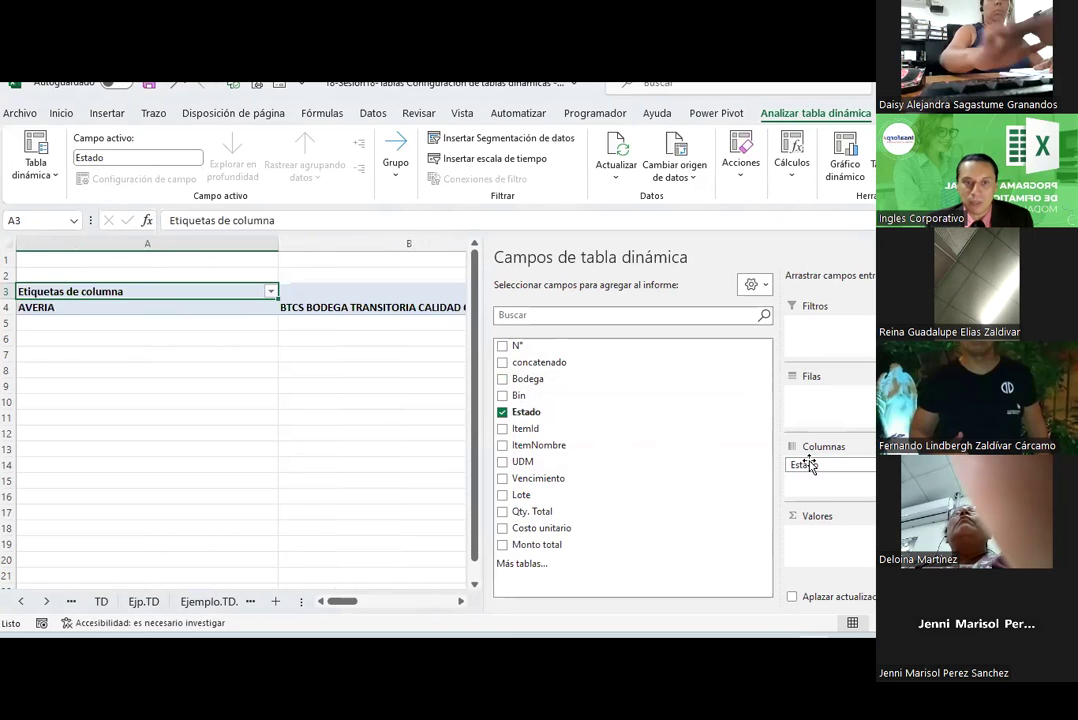
{"action": "left_click_drag", "start_coordinate": [341, 603], "coordinate": [403, 607]}
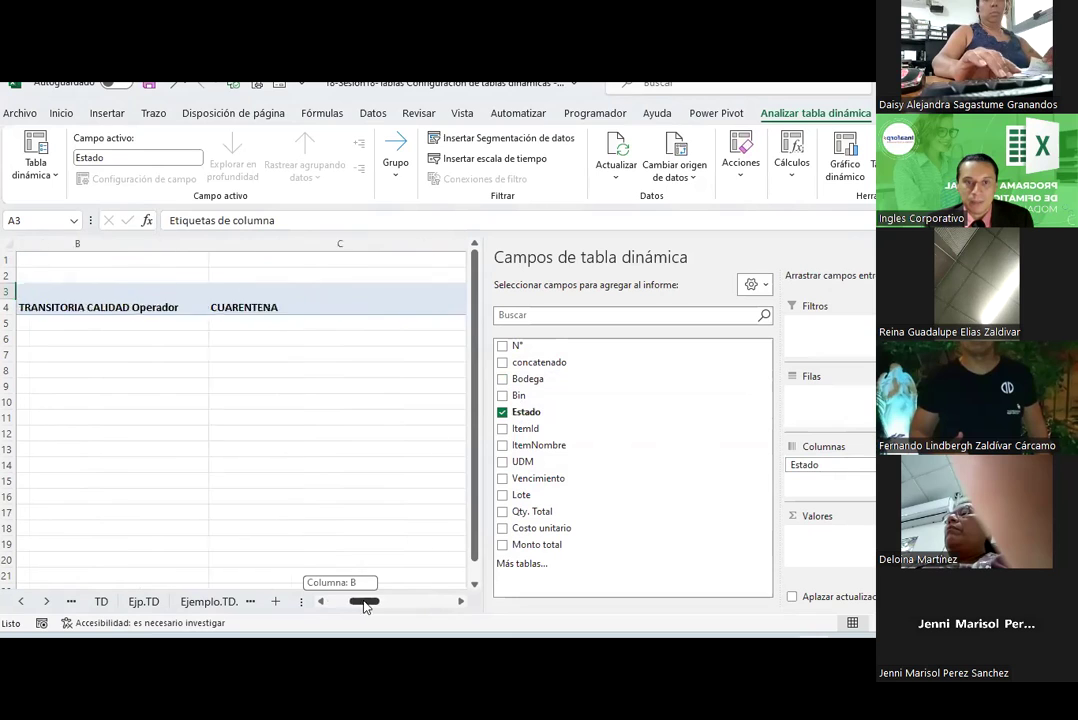
{"action": "mouse_move", "coordinate": [418, 607]}
{"action": "left_mouse_down"}
{"action": "mouse_move", "coordinate": [459, 609]}
{"action": "mouse_move", "coordinate": [414, 607]}
{"action": "left_mouse_up"}
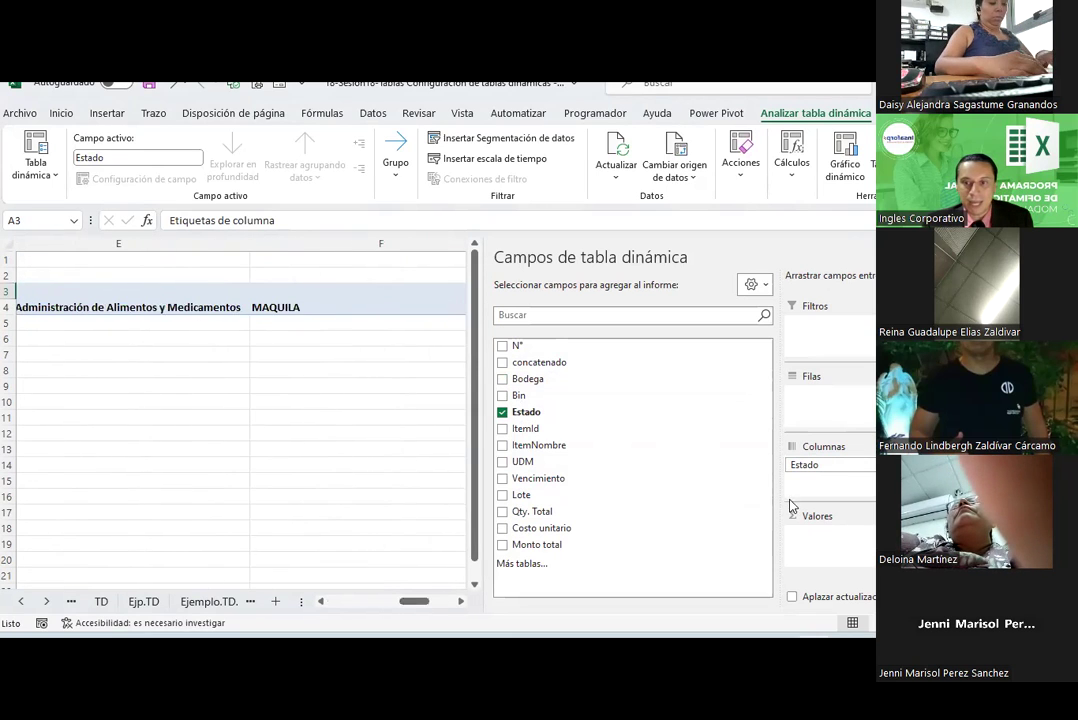
{"action": "left_click_drag", "start_coordinate": [806, 465], "coordinate": [812, 396]}
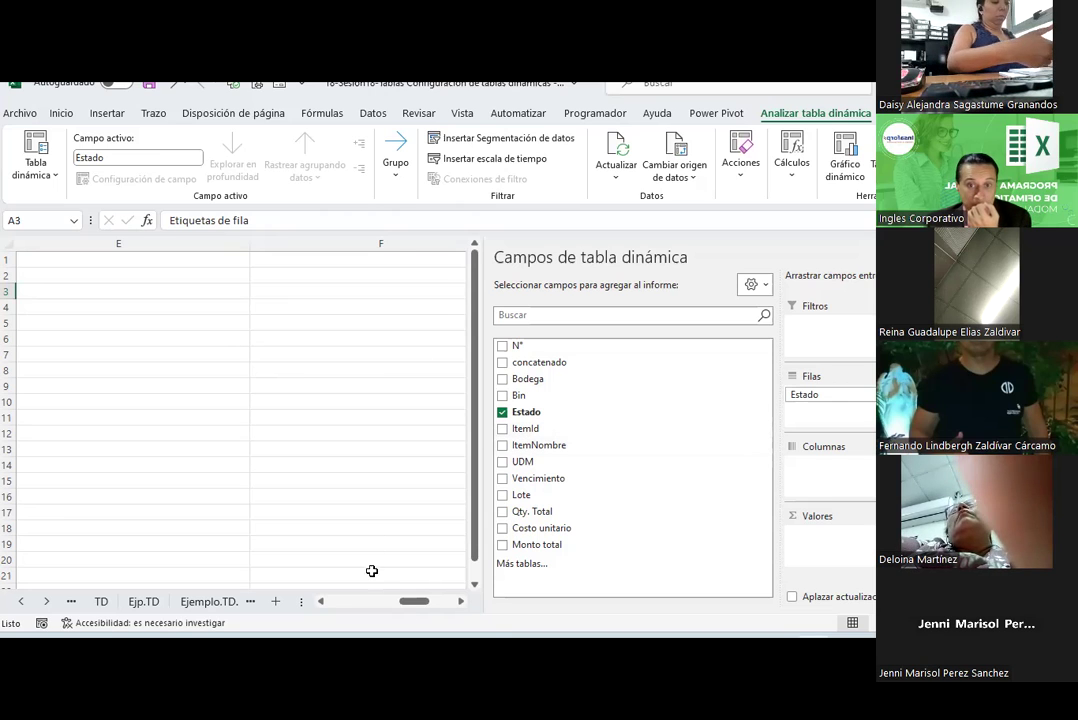
{"action": "left_click_drag", "start_coordinate": [410, 601], "coordinate": [284, 585]}
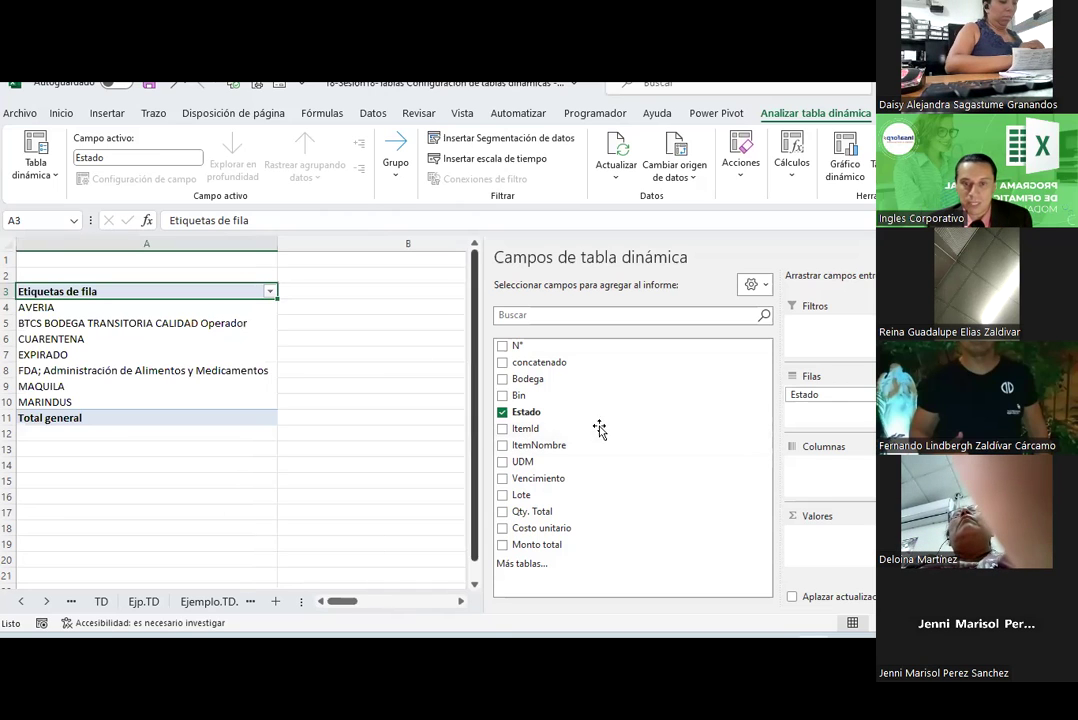
{"action": "mouse_move", "coordinate": [537, 544]}
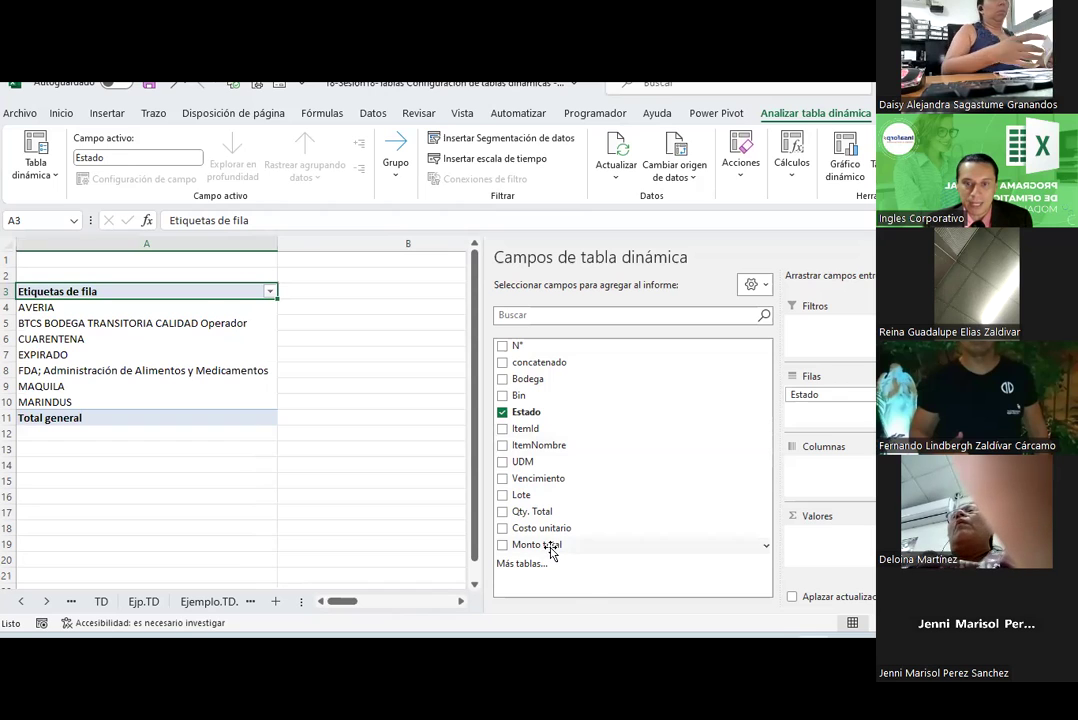
Add sums of Qty. Total and Monto total as values and Lote as the filter
{"action": "left_click_drag", "start_coordinate": [535, 512], "coordinate": [835, 549]}
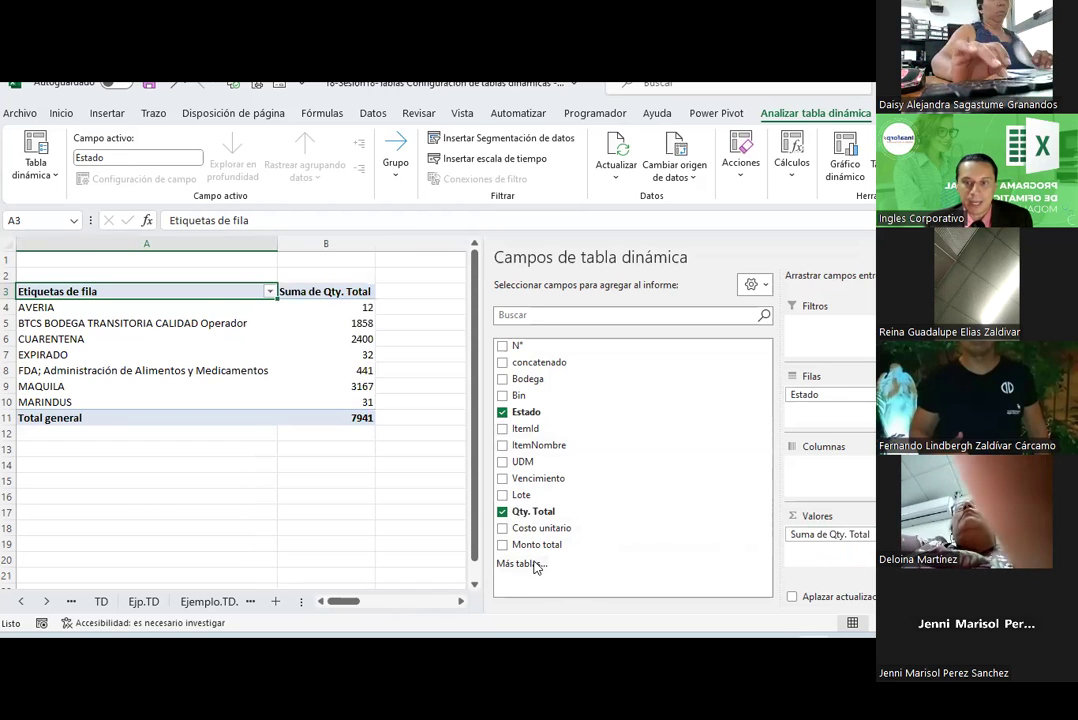
{"action": "left_click_drag", "start_coordinate": [528, 547], "coordinate": [829, 562]}
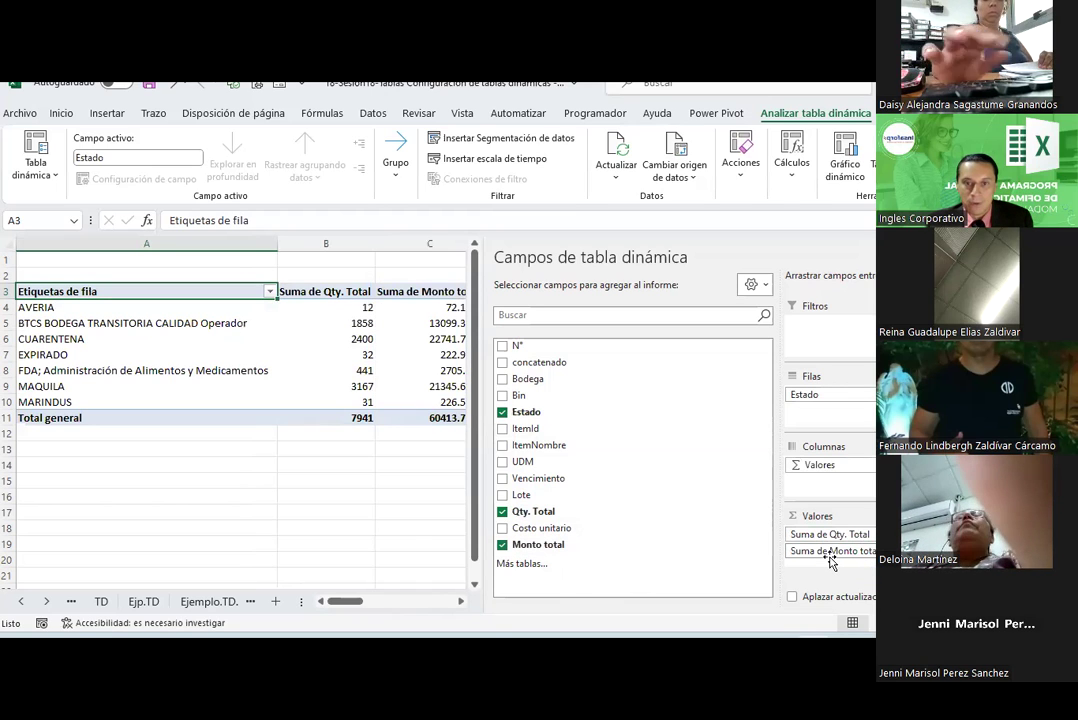
{"action": "mouse_move", "coordinate": [829, 562]}
{"action": "left_mouse_down"}
{"action": "mouse_move", "coordinate": [756, 501]}
{"action": "mouse_move", "coordinate": [838, 328]}
{"action": "left_mouse_up"}
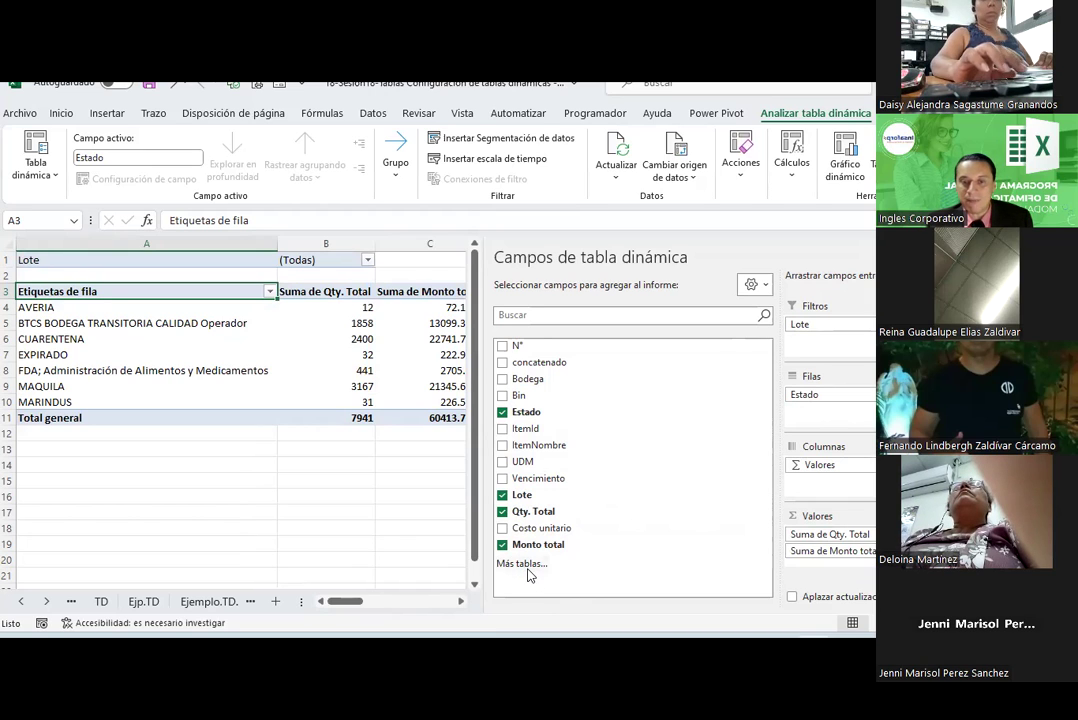
Choose Más tablas and confirm a new data-model pivot table on Hoja2
{"action": "left_click", "coordinate": [529, 569]}
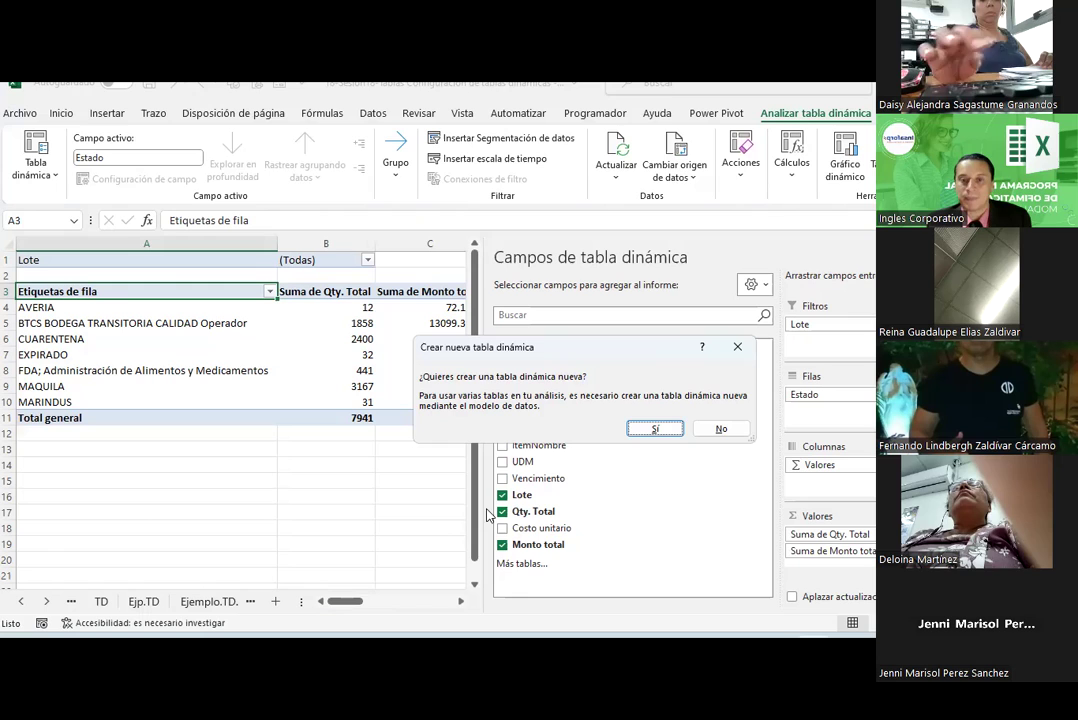
{"action": "left_click", "coordinate": [673, 427]}
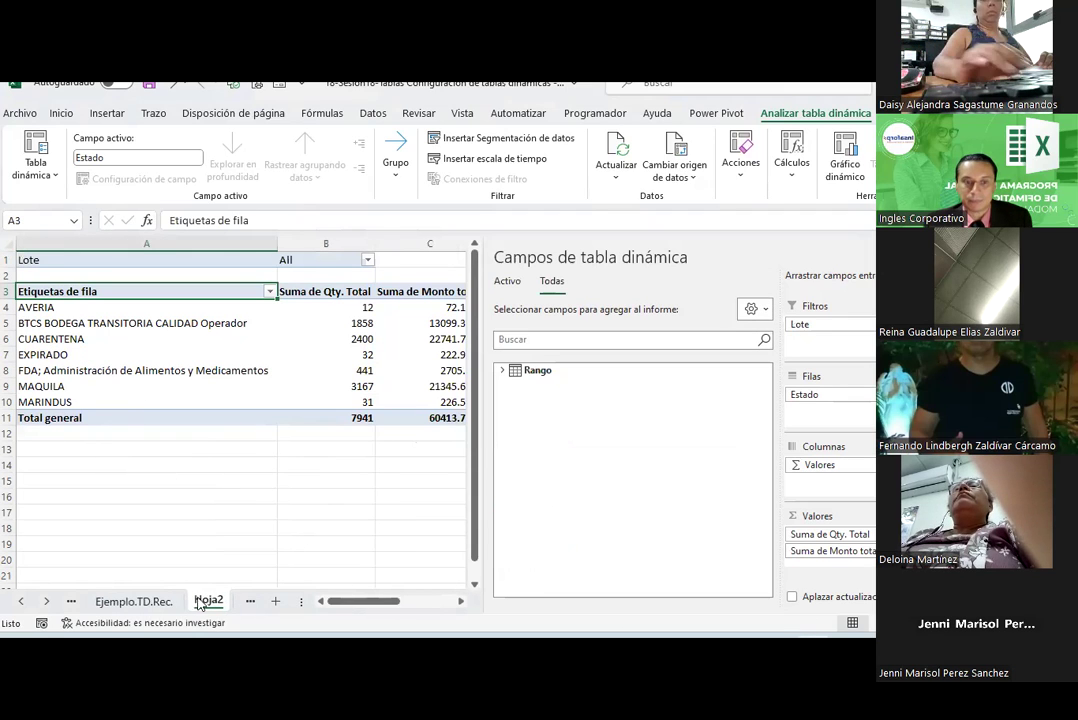
Narrow the fields panel and compare the Hoja1 and Hoja2 pivots
{"action": "left_click_drag", "start_coordinate": [548, 484], "coordinate": [682, 484]}
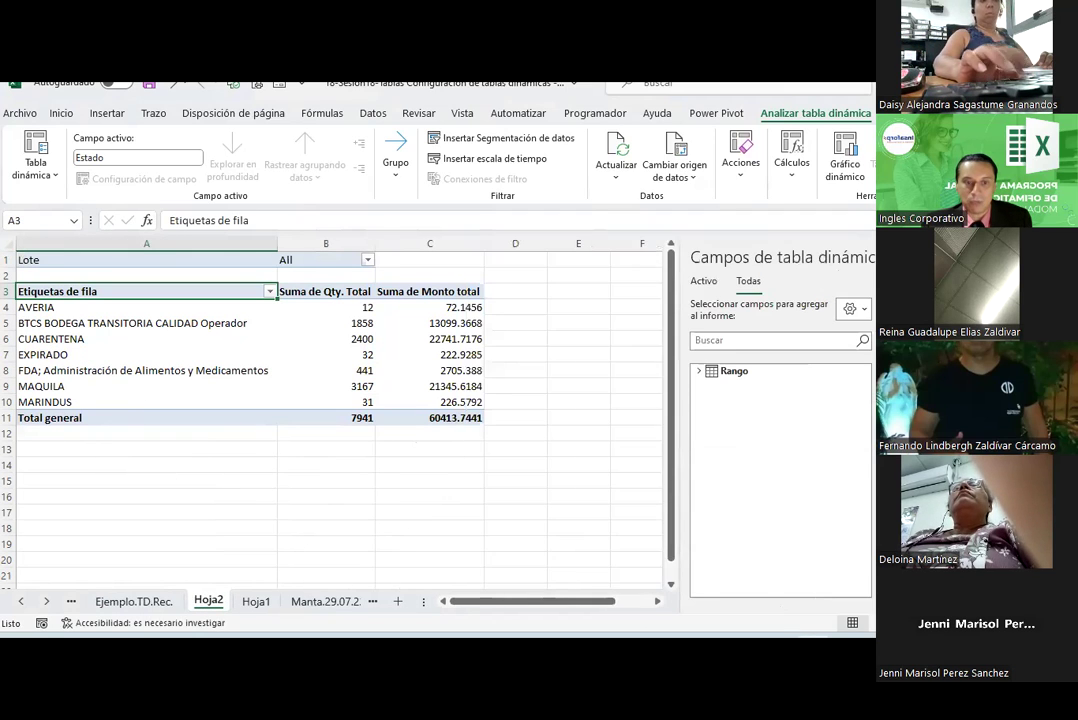
{"action": "left_click", "coordinate": [246, 604]}
{"action": "left_click", "coordinate": [208, 602]}
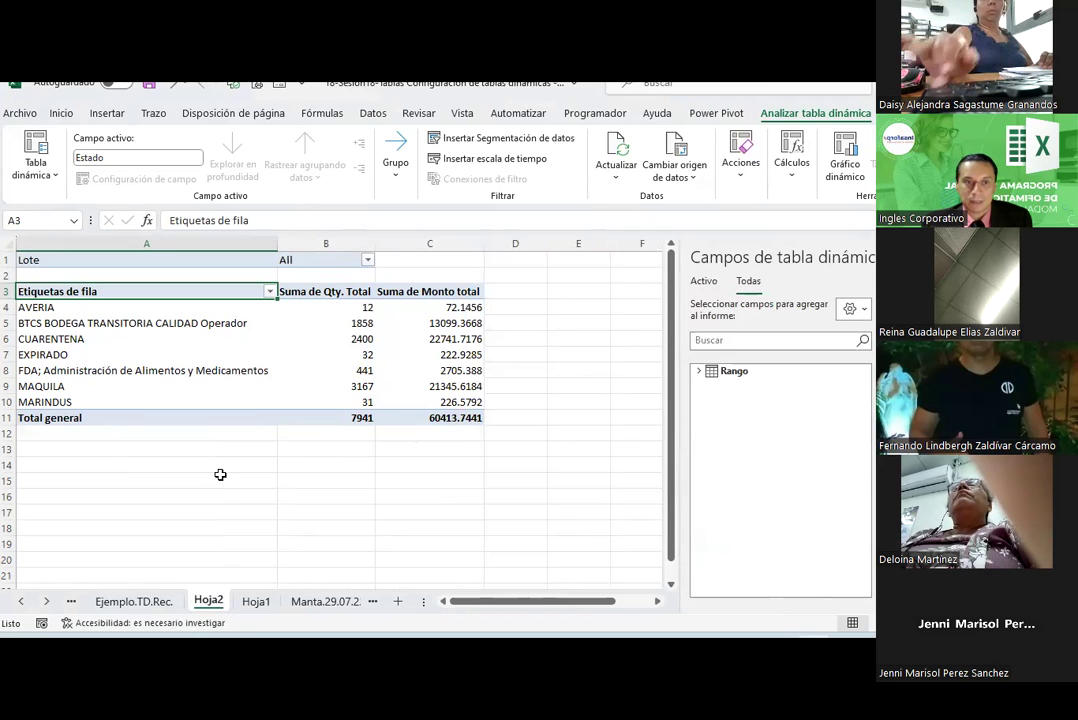
{"action": "scroll", "coordinate": [220, 474], "scroll_direction": "down", "scroll_amount": 2}
{"action": "scroll", "coordinate": [261, 550], "scroll_direction": "up", "scroll_amount": 2}
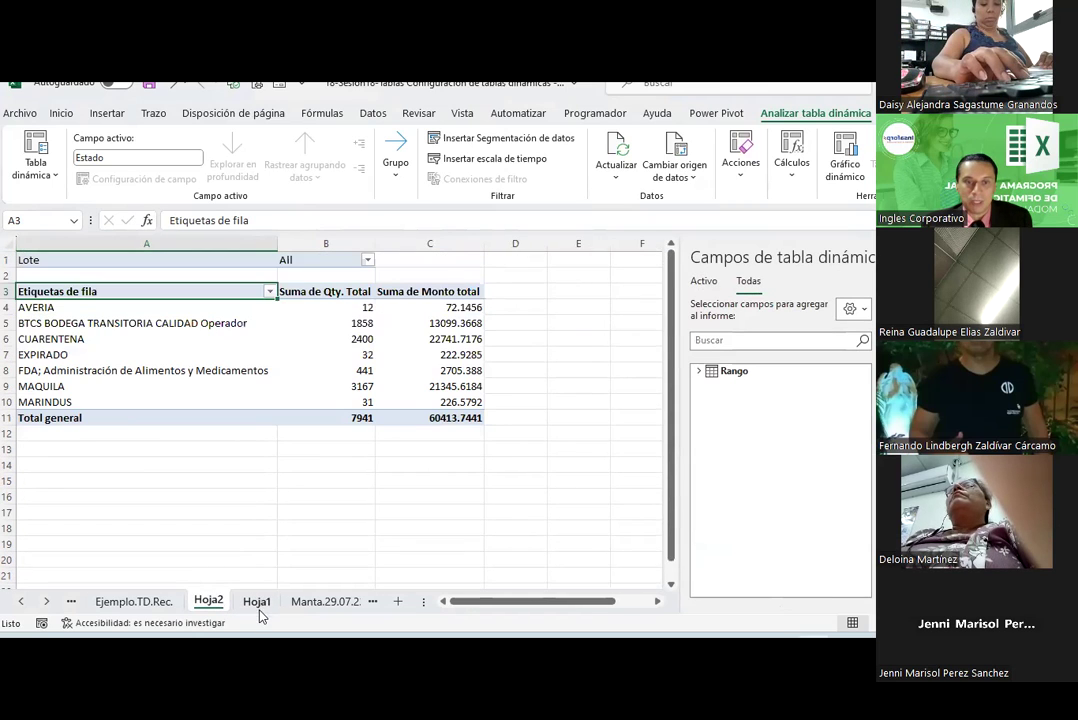
{"action": "left_click", "coordinate": [257, 603]}
{"action": "left_click", "coordinate": [209, 603]}
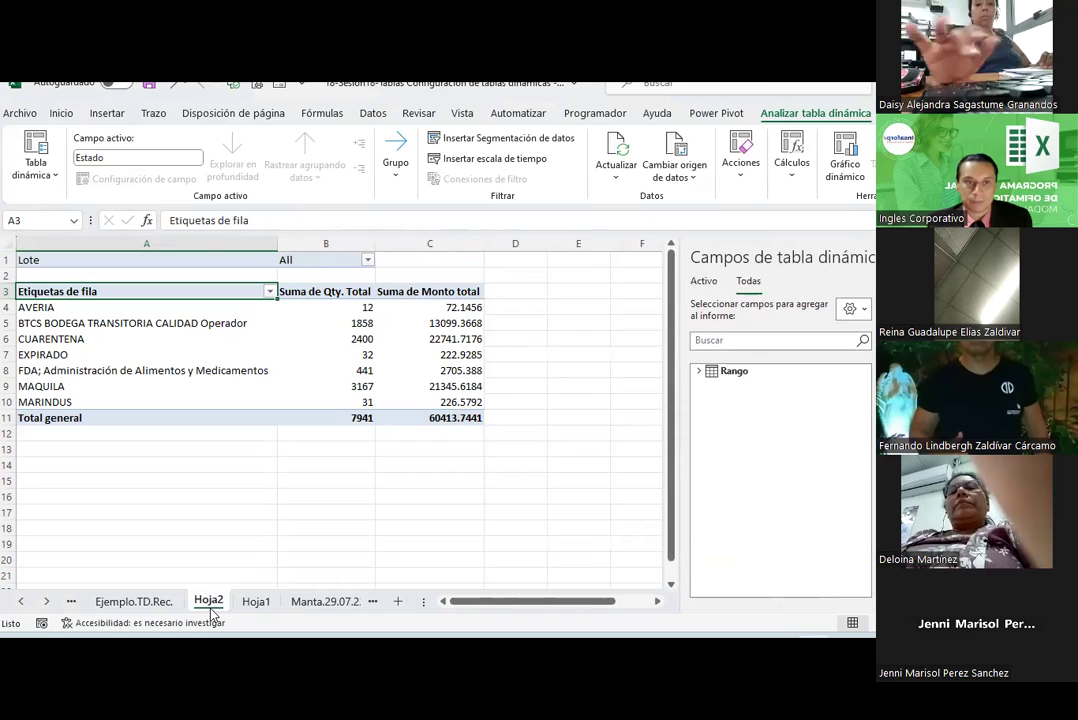
{"action": "left_click", "coordinate": [253, 602]}
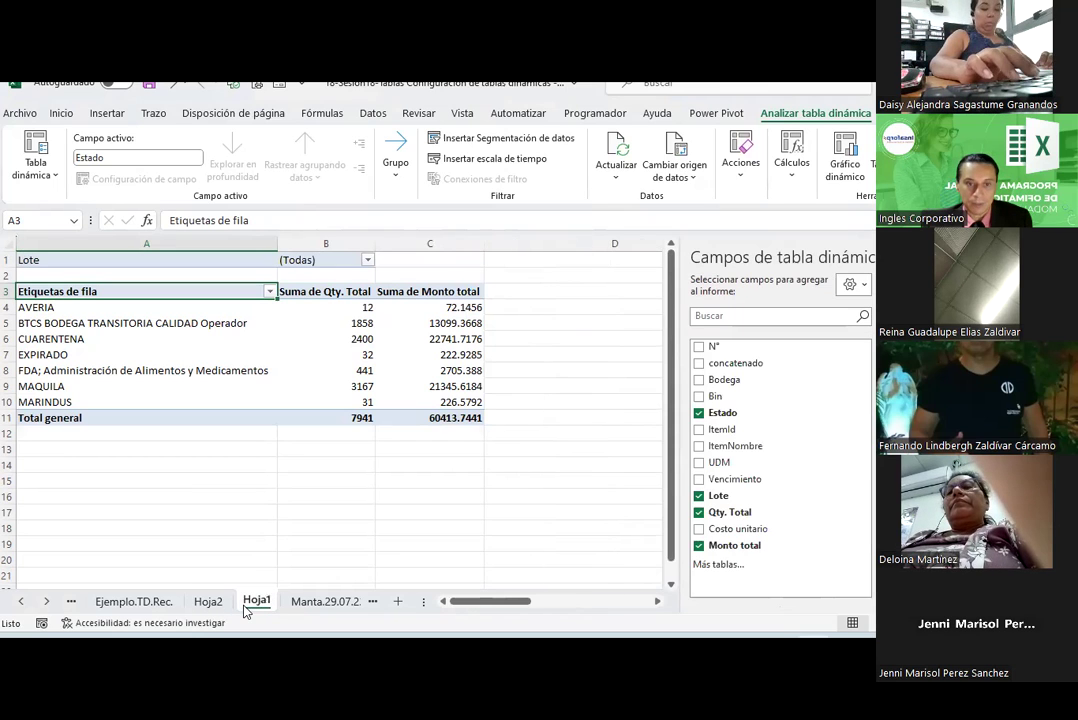
{"action": "scroll", "coordinate": [437, 431], "scroll_direction": "down", "scroll_amount": 5}
{"action": "scroll", "coordinate": [437, 431], "scroll_direction": "up", "scroll_amount": 5}
{"action": "scroll", "coordinate": [437, 430], "scroll_direction": "up", "scroll_amount": 2}
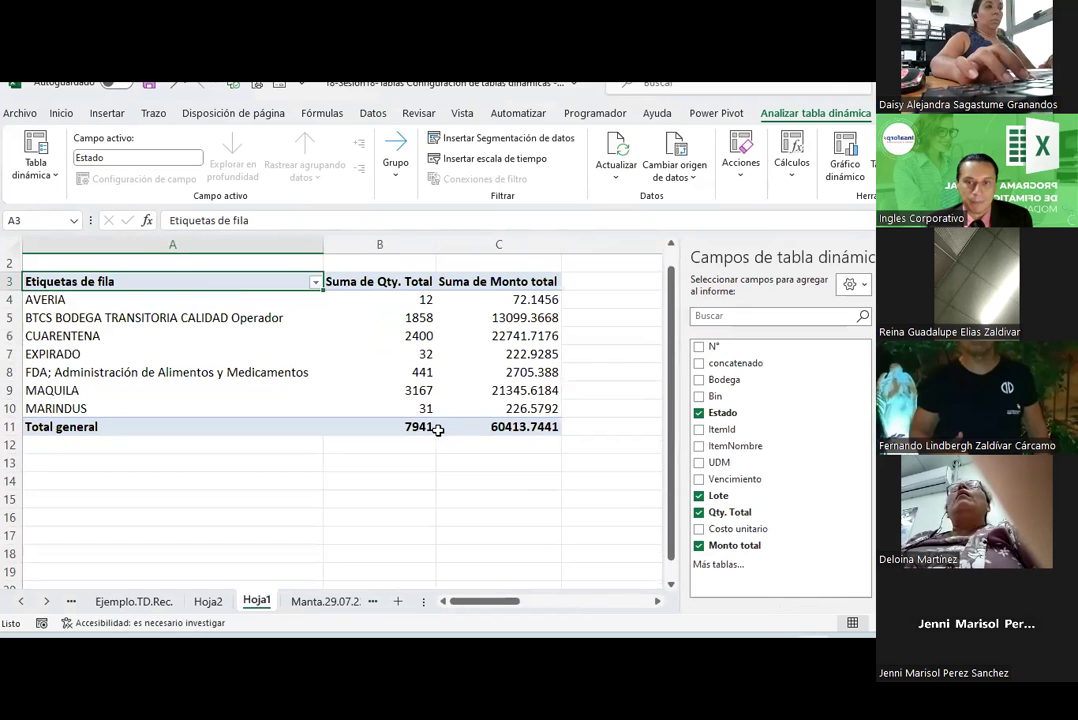
{"action": "left_click", "coordinate": [212, 602]}
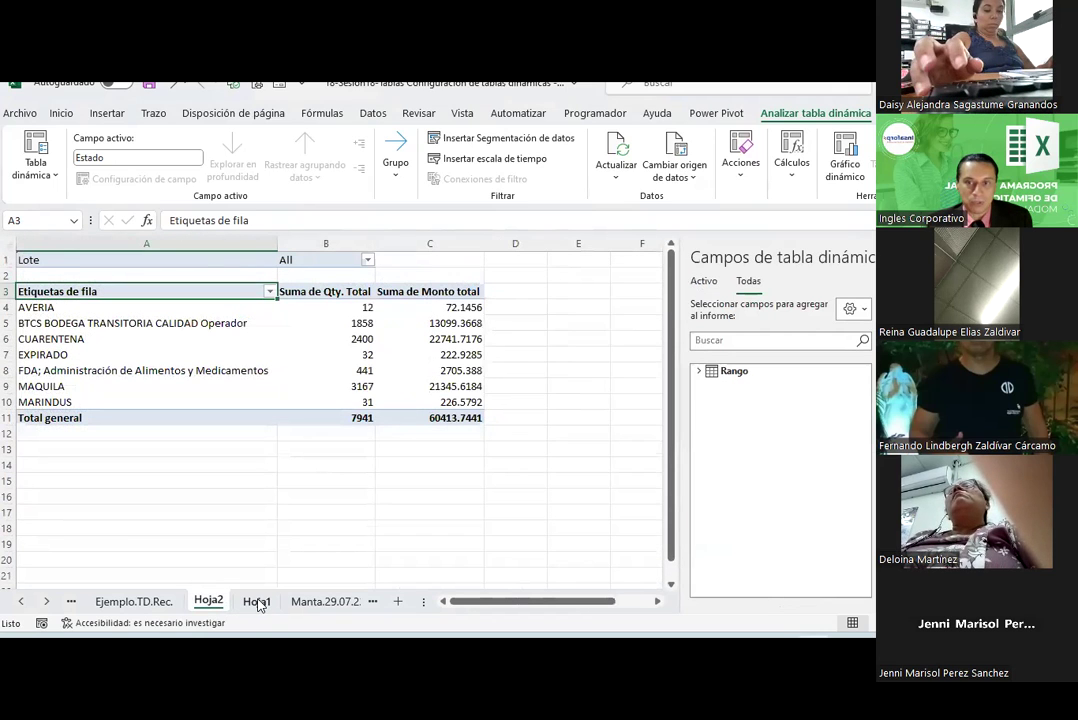
Expand the Rango table's fields in Hoja2's field list
{"action": "left_click", "coordinate": [700, 372]}
{"action": "scroll", "coordinate": [783, 463], "scroll_direction": "down", "scroll_amount": 2}
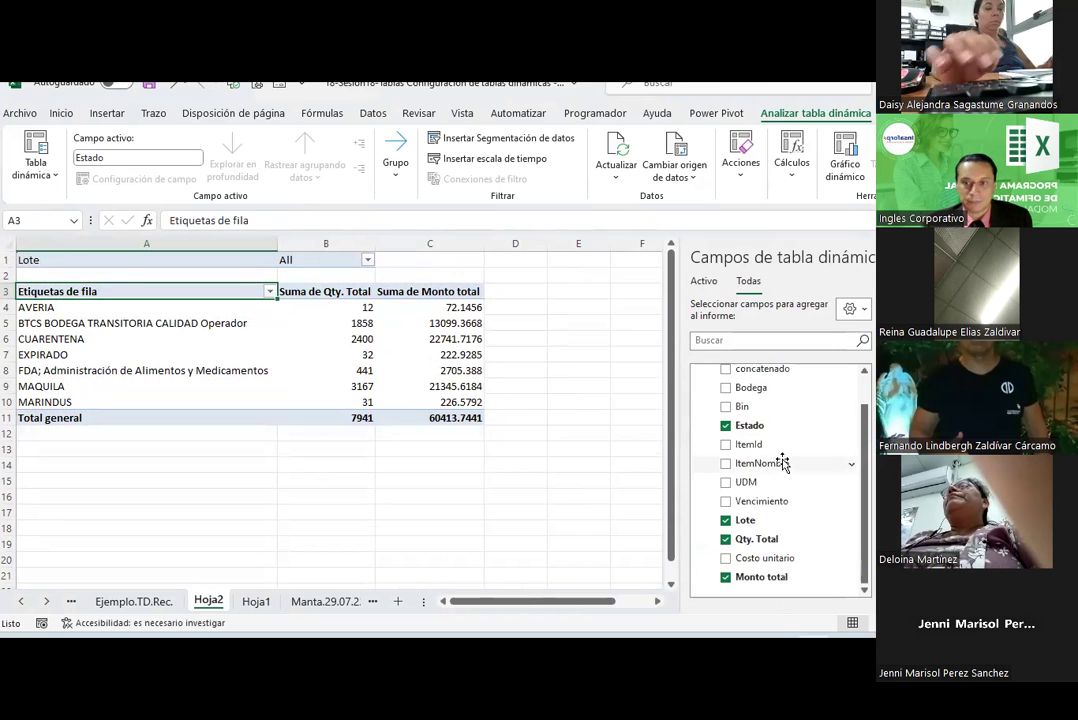
{"action": "scroll", "coordinate": [783, 463], "scroll_direction": "up", "scroll_amount": 2}
{"action": "scroll", "coordinate": [782, 457], "scroll_direction": "down", "scroll_amount": 2}
{"action": "scroll", "coordinate": [782, 457], "scroll_direction": "up", "scroll_amount": 2}
Delete the Hoja2 sheet permanently
{"action": "left_click", "coordinate": [247, 612]}
{"action": "right_click", "coordinate": [208, 601]}
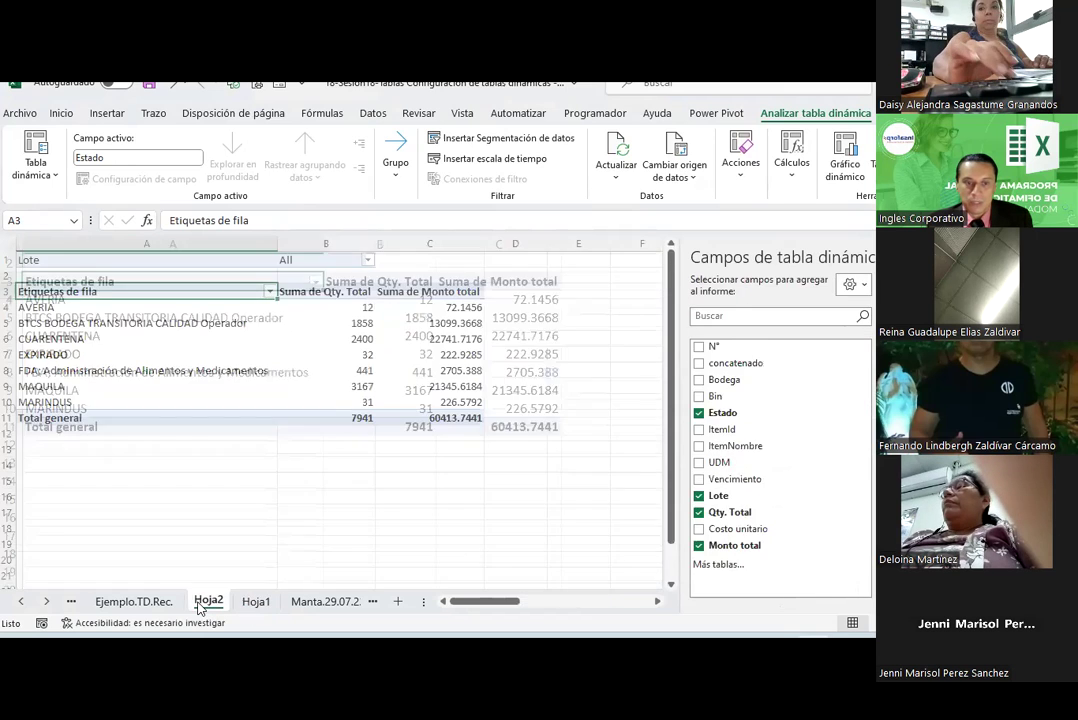
{"action": "left_click", "coordinate": [255, 386]}
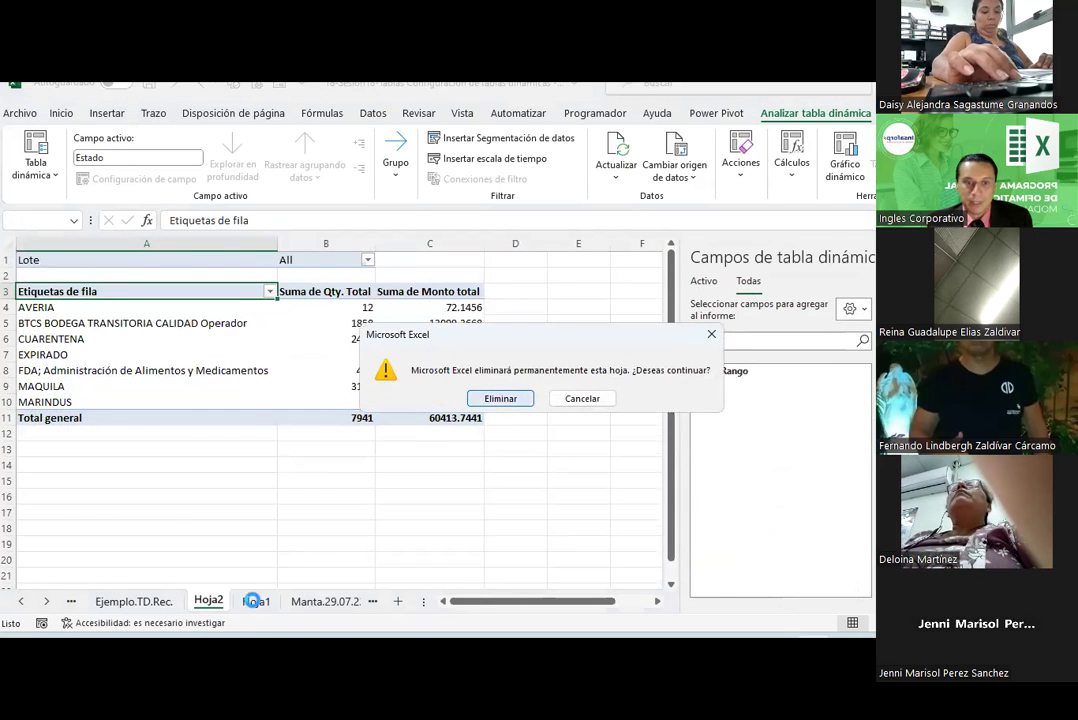
{"action": "key", "text": "Return"}
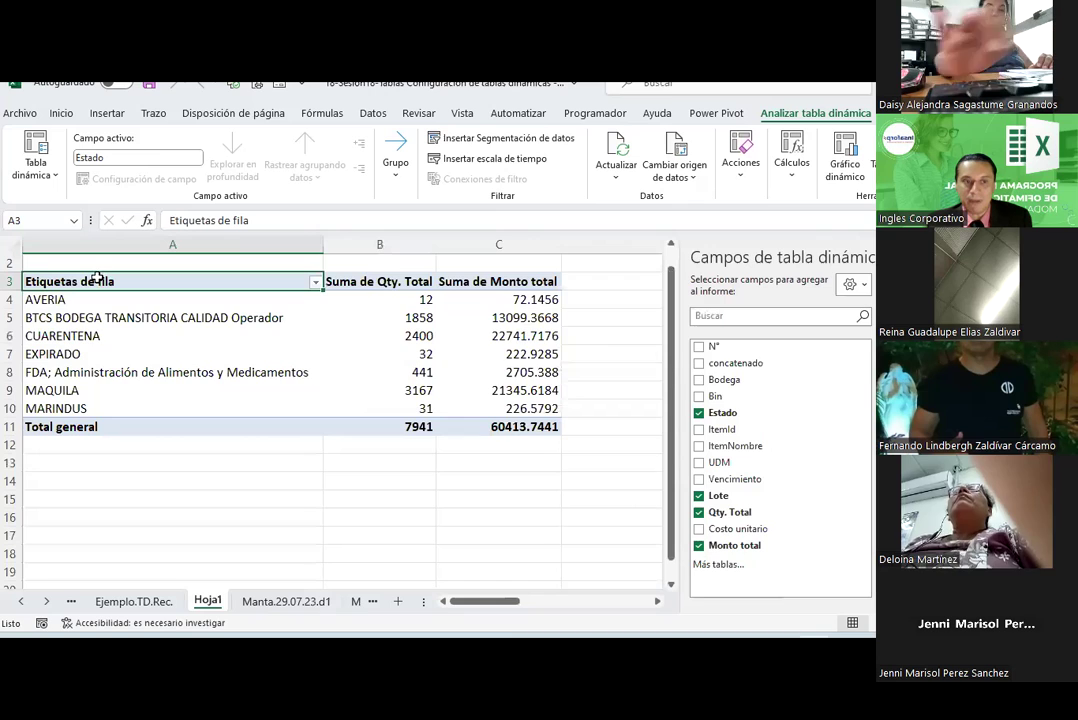
Review the status pivot A3:C11 and its Lote filter choices in B1
{"action": "left_click_drag", "start_coordinate": [89, 281], "coordinate": [494, 422]}
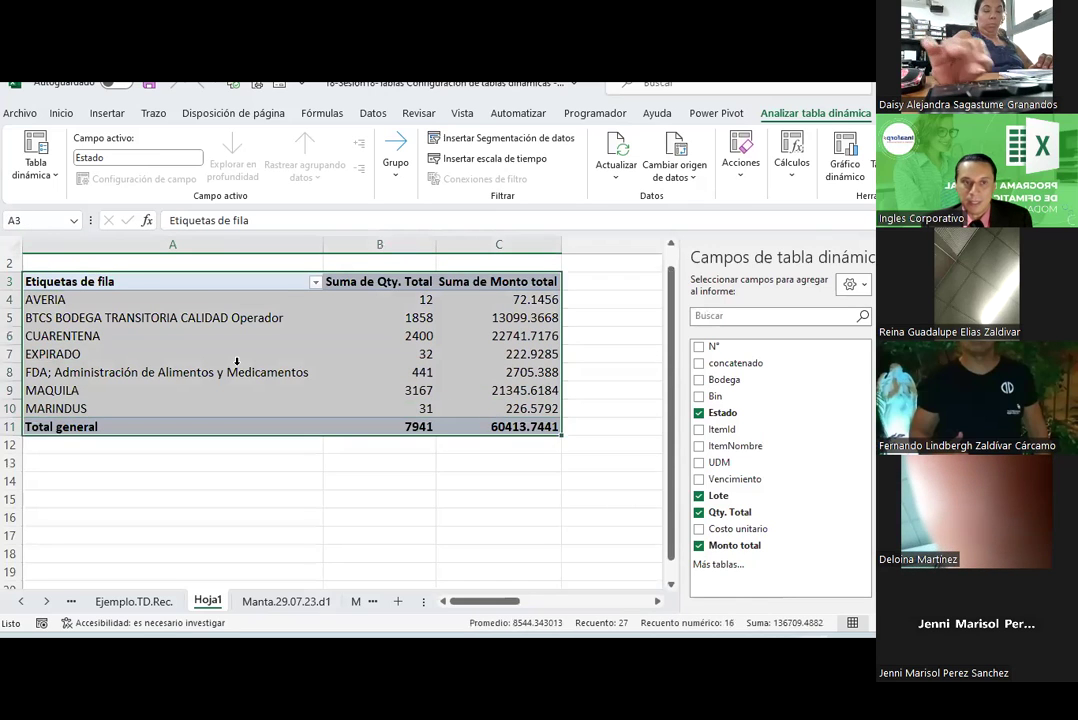
{"action": "scroll", "coordinate": [300, 330], "scroll_direction": "up", "scroll_amount": 1}
{"action": "left_click", "coordinate": [367, 263]}
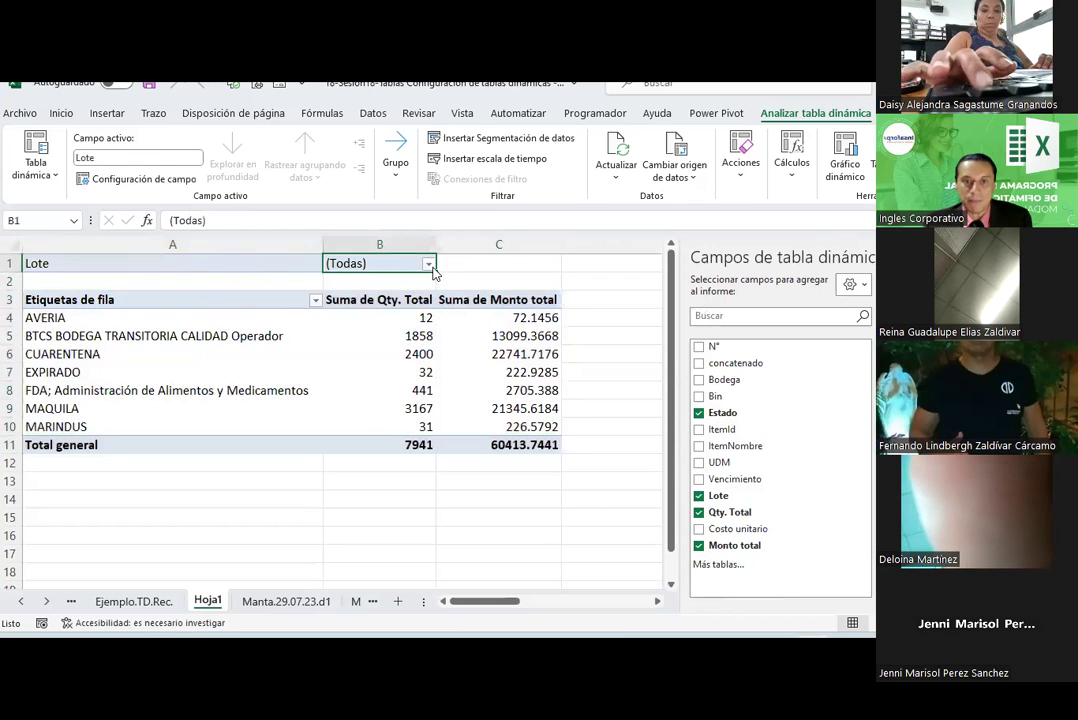
{"action": "left_click", "coordinate": [428, 264]}
{"action": "left_click", "coordinate": [430, 266]}
{"action": "left_click", "coordinate": [550, 514]}
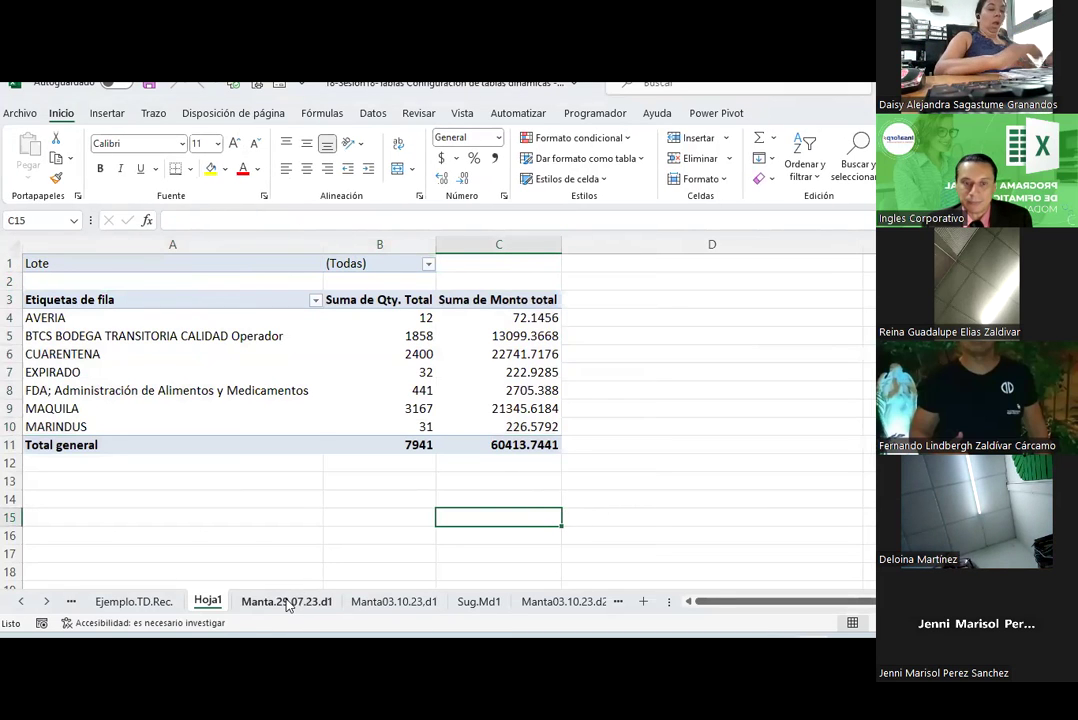
{"action": "left_click_drag", "start_coordinate": [254, 398], "coordinate": [250, 318]}
{"action": "left_click", "coordinate": [250, 300]}
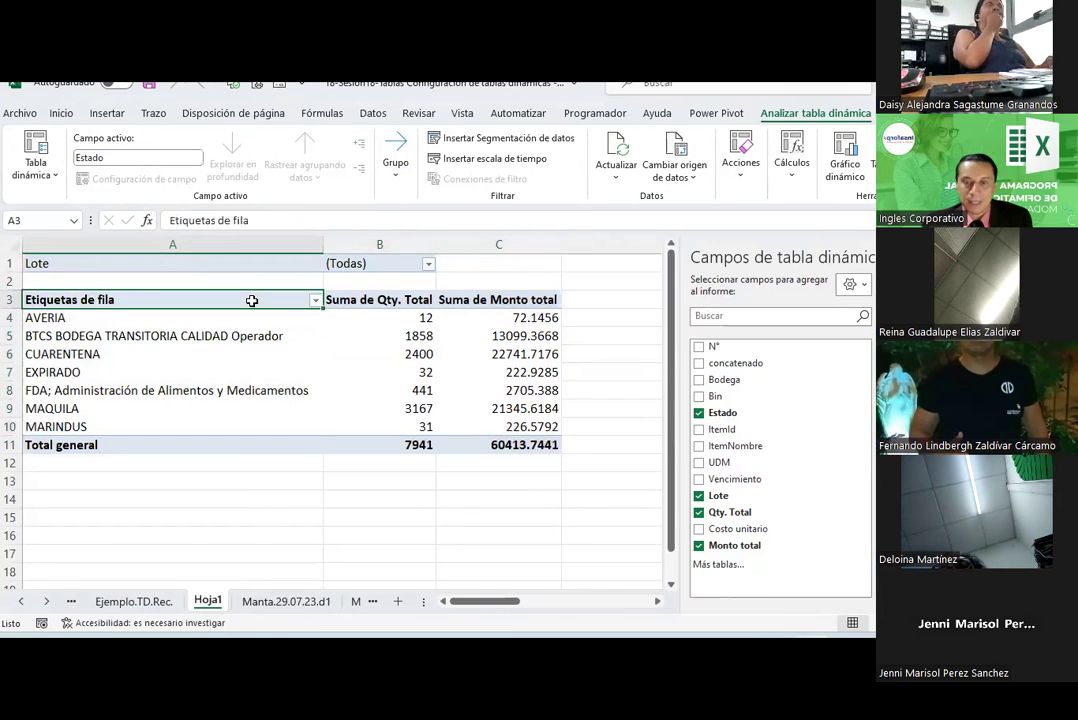
Start a pivot table from a range, placed at Hoja1 cell A15
{"action": "left_click", "coordinate": [66, 516]}
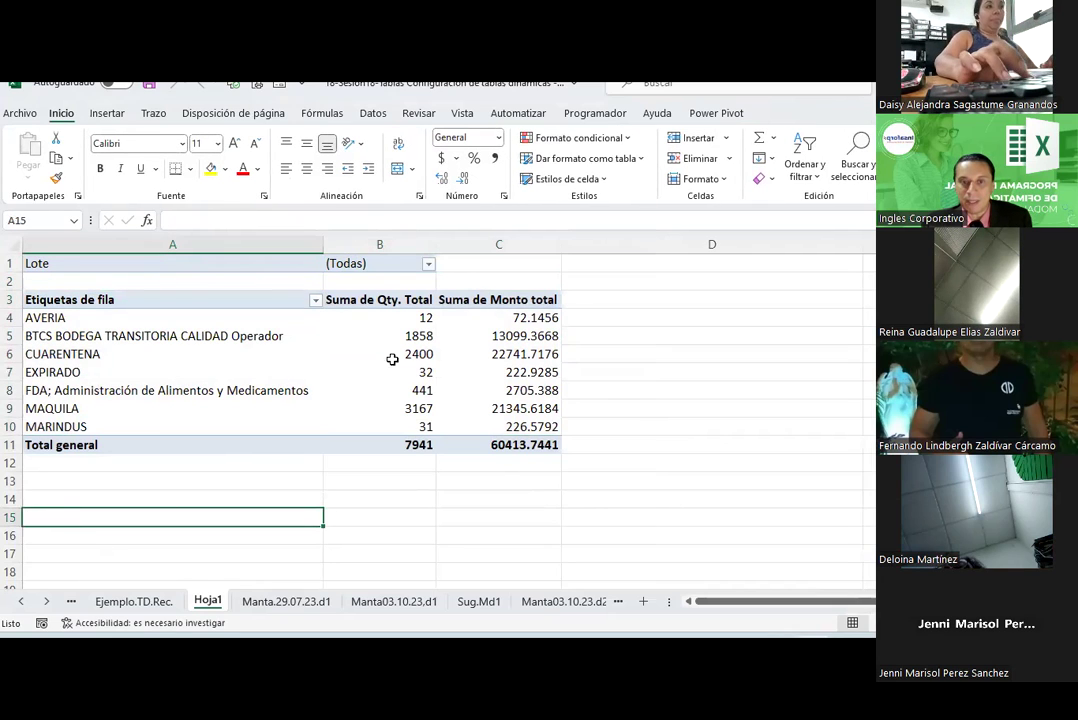
{"action": "left_click", "coordinate": [102, 115]}
{"action": "left_click", "coordinate": [48, 174]}
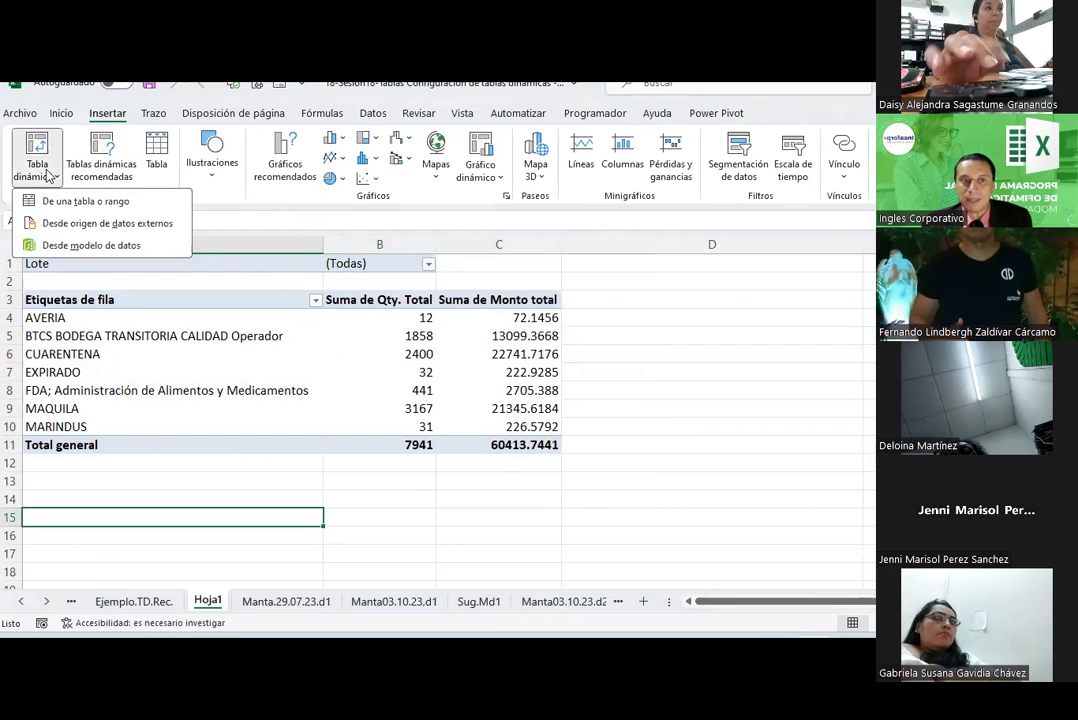
{"action": "left_click", "coordinate": [85, 201]}
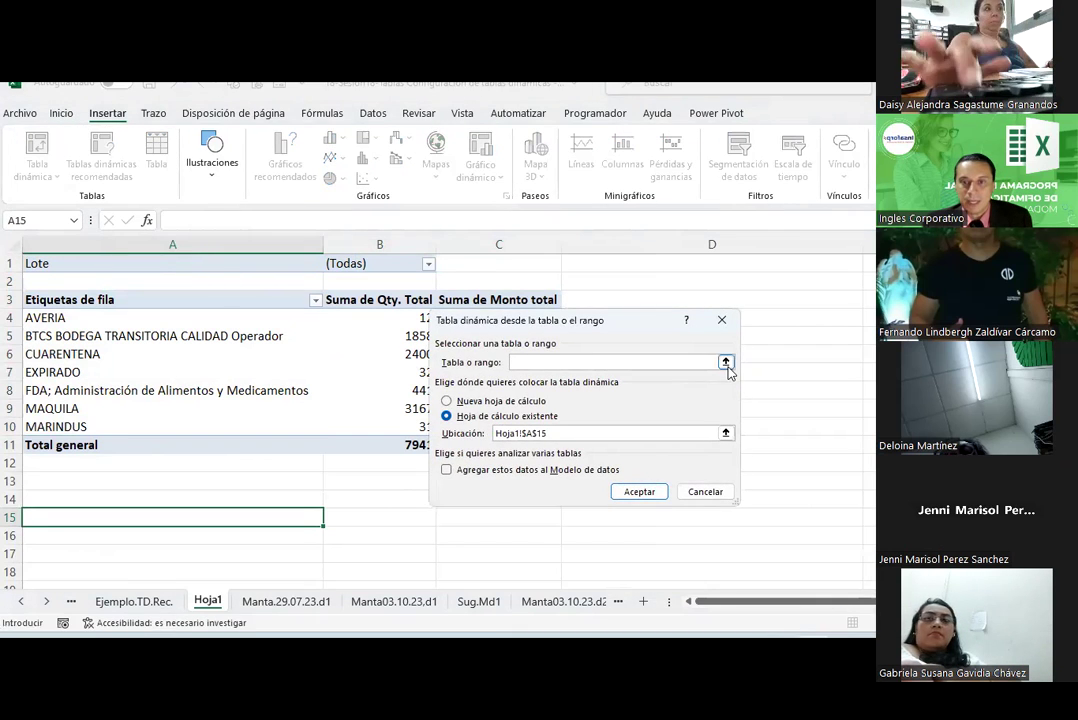
{"action": "left_click", "coordinate": [725, 362]}
Set the source to Manta.29.07.23.d1!$A$7:$M$272 and create the pivot
{"action": "left_click", "coordinate": [286, 601]}
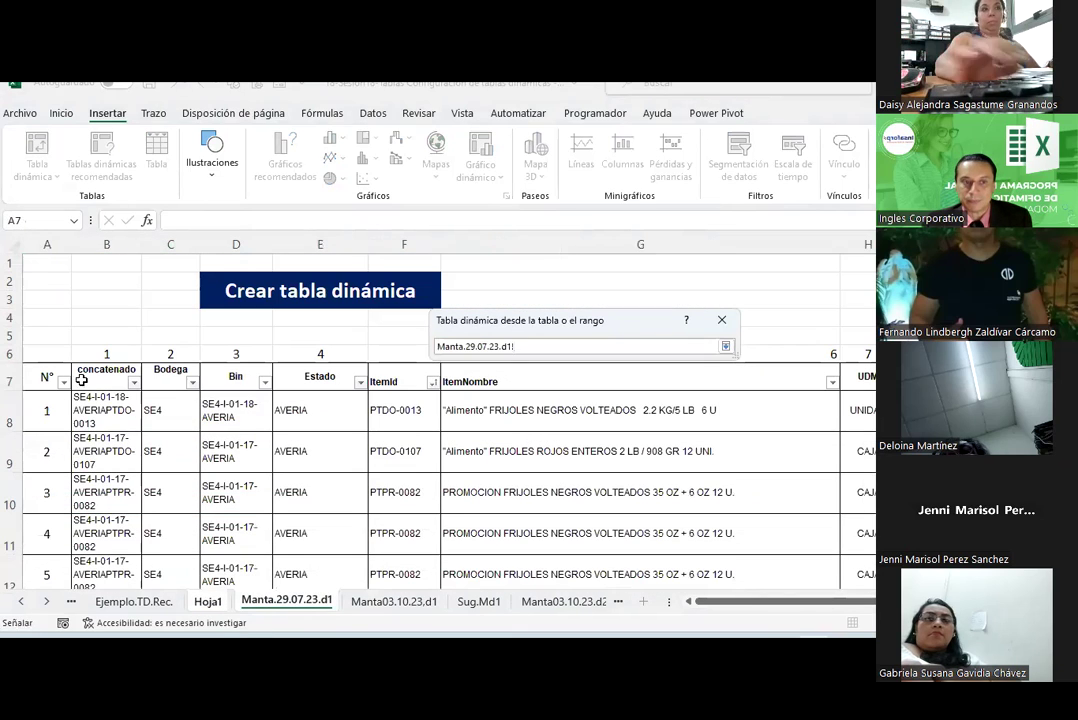
{"action": "left_click_drag", "start_coordinate": [34, 371], "coordinate": [872, 412]}
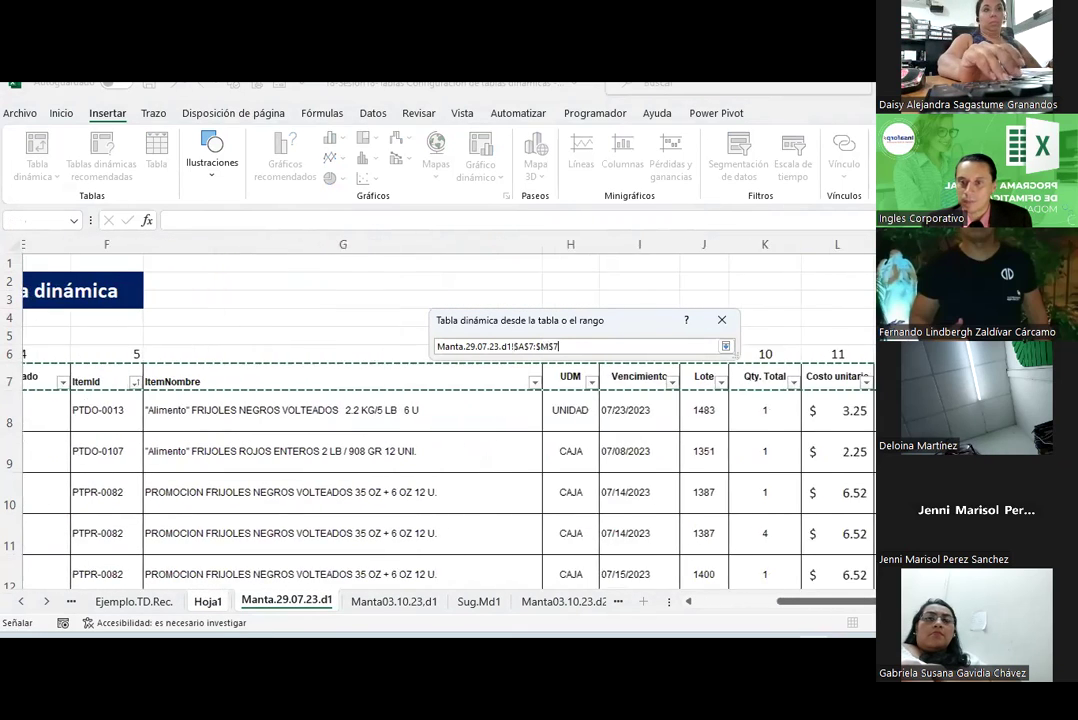
{"action": "key", "text": "ctrl+shift+Down"}
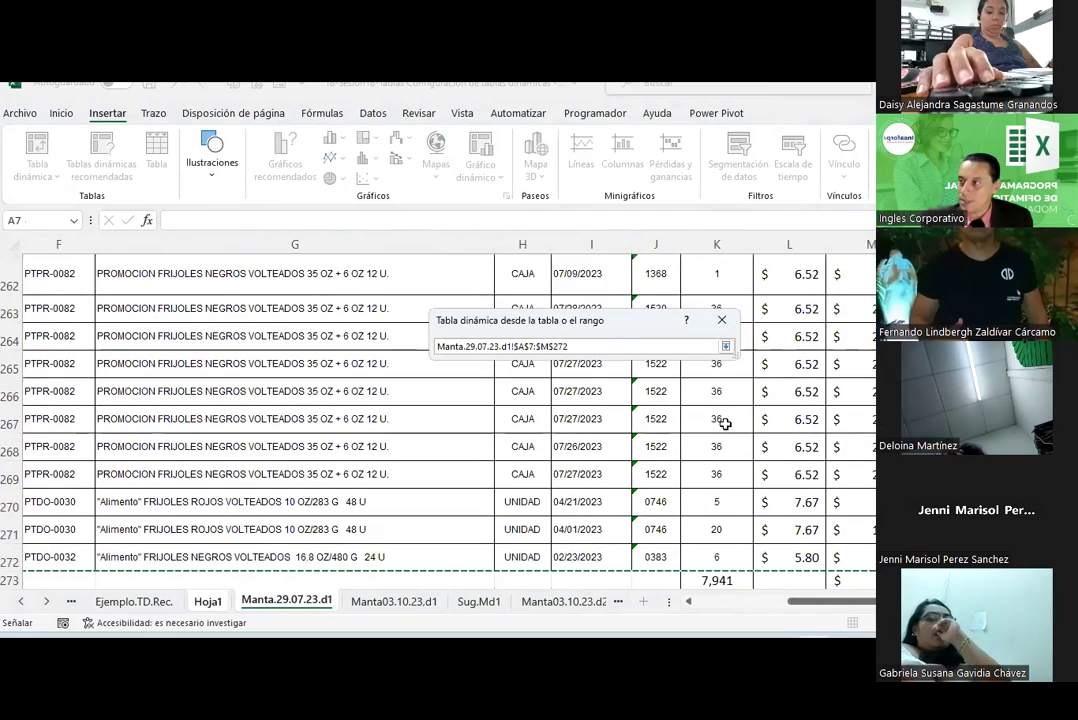
{"action": "left_click", "coordinate": [725, 346]}
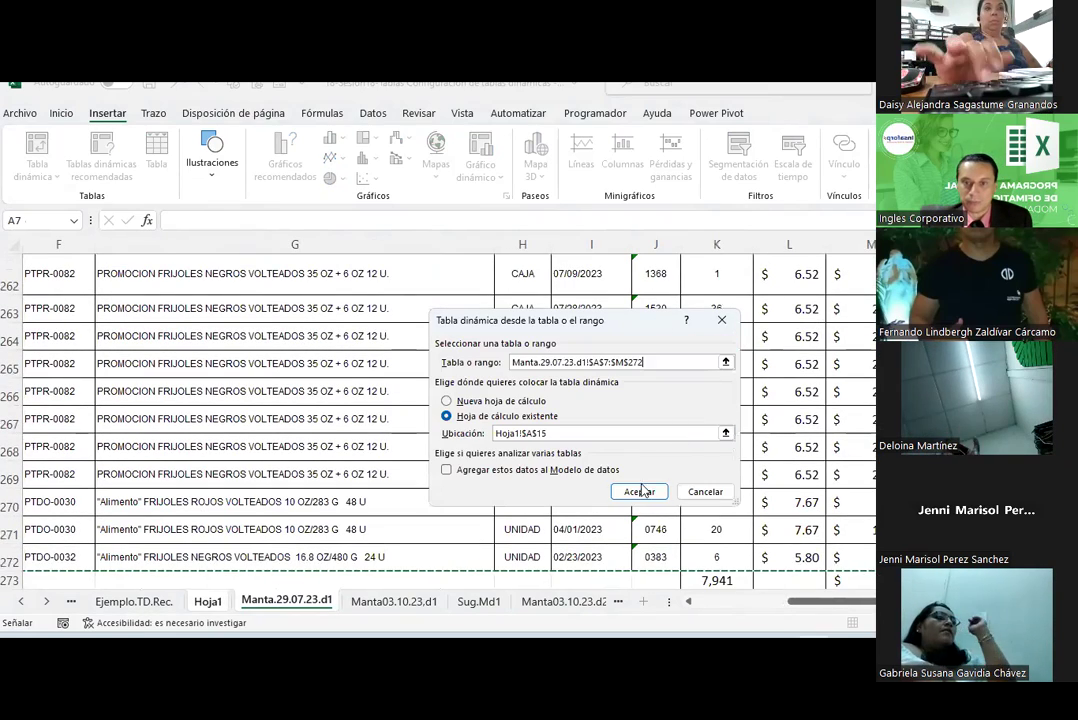
{"action": "left_click", "coordinate": [636, 493]}
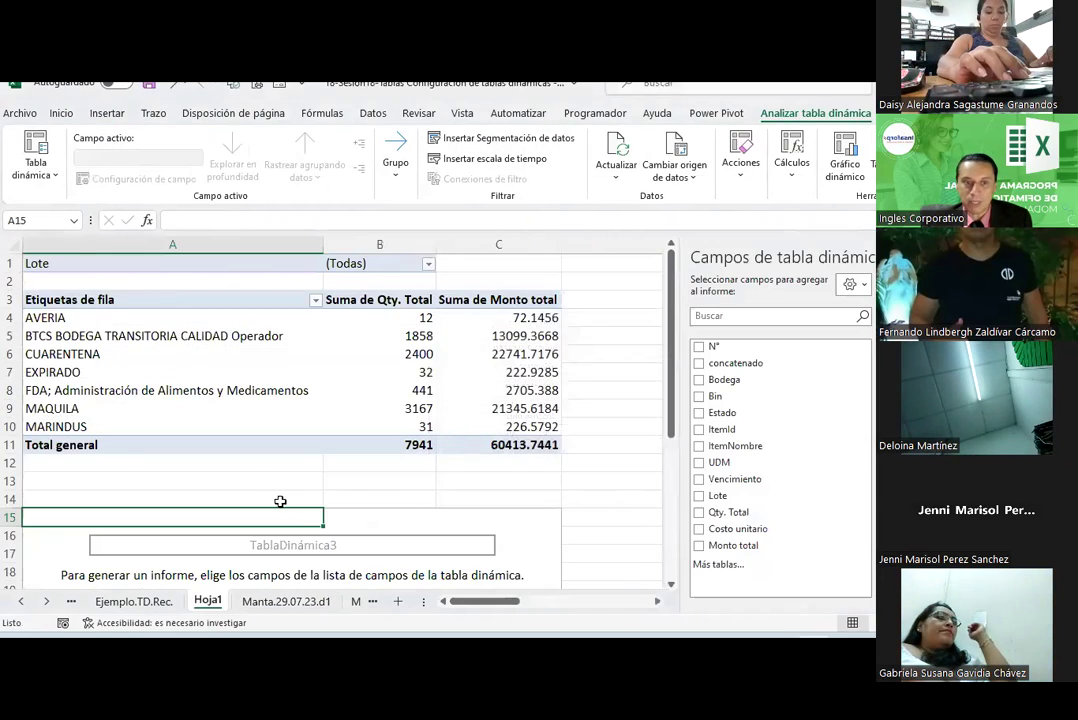
{"action": "scroll", "coordinate": [115, 457], "scroll_direction": "down", "scroll_amount": 2}
Add ItemId and ItemNombre as rows and Suma de Qty. Total as values in the A15 pivot
{"action": "left_click", "coordinate": [75, 430]}
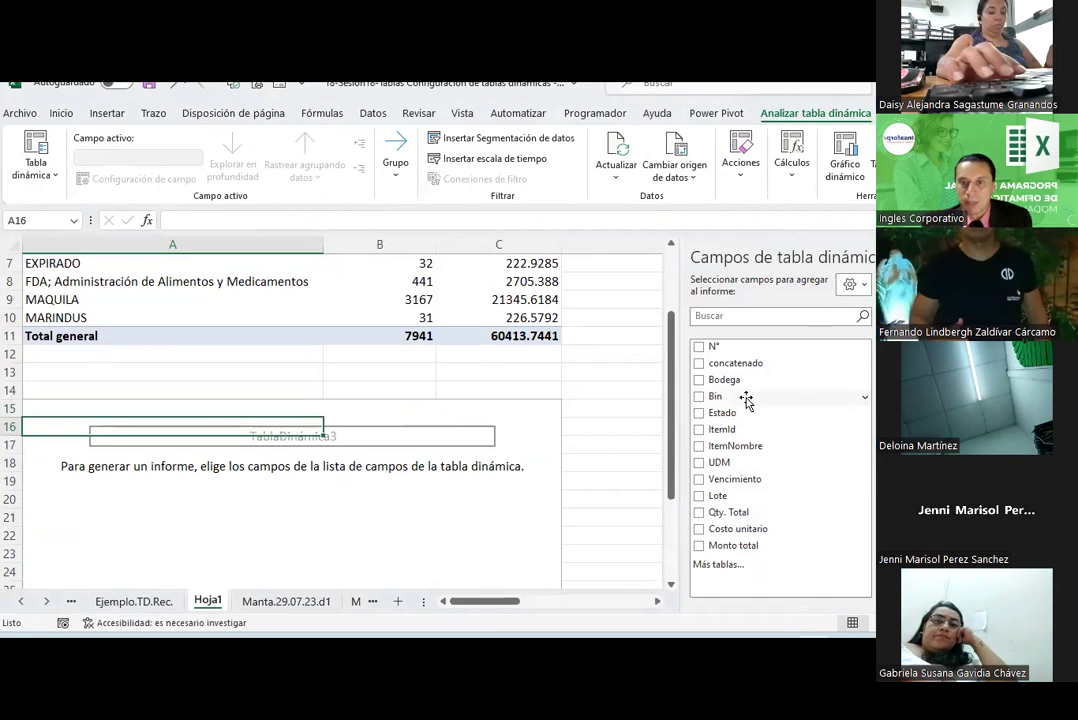
{"action": "scroll", "coordinate": [229, 381], "scroll_direction": "up", "scroll_amount": 1}
{"action": "scroll", "coordinate": [229, 381], "scroll_direction": "up", "scroll_amount": 1}
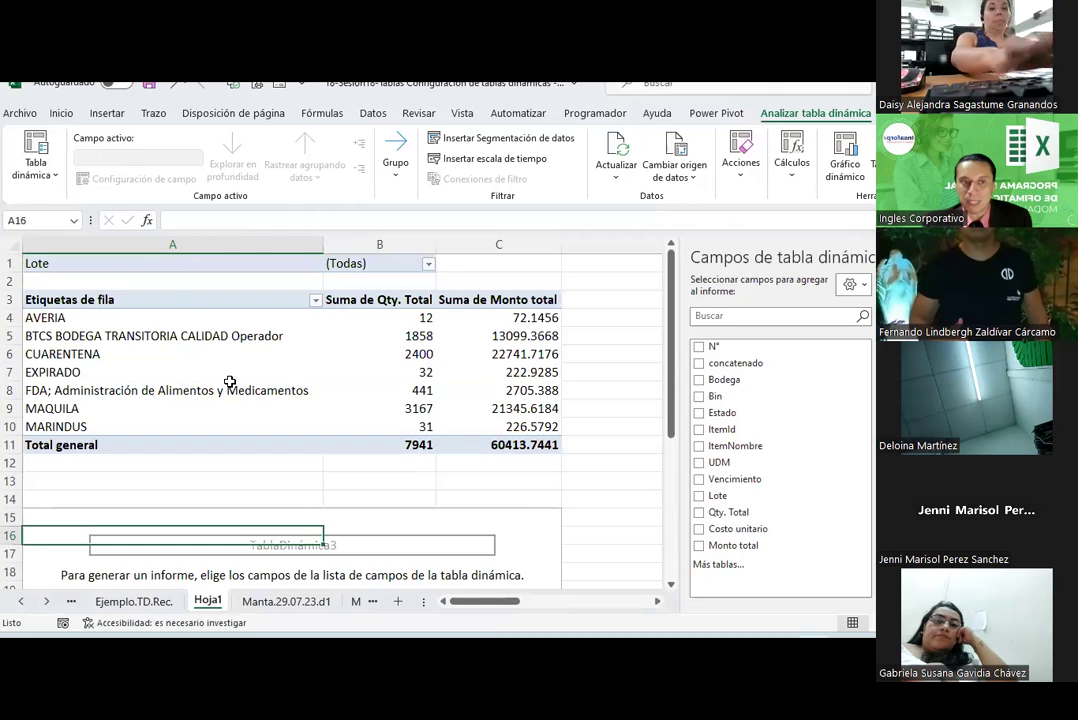
{"action": "scroll", "coordinate": [229, 381], "scroll_direction": "down", "scroll_amount": 1}
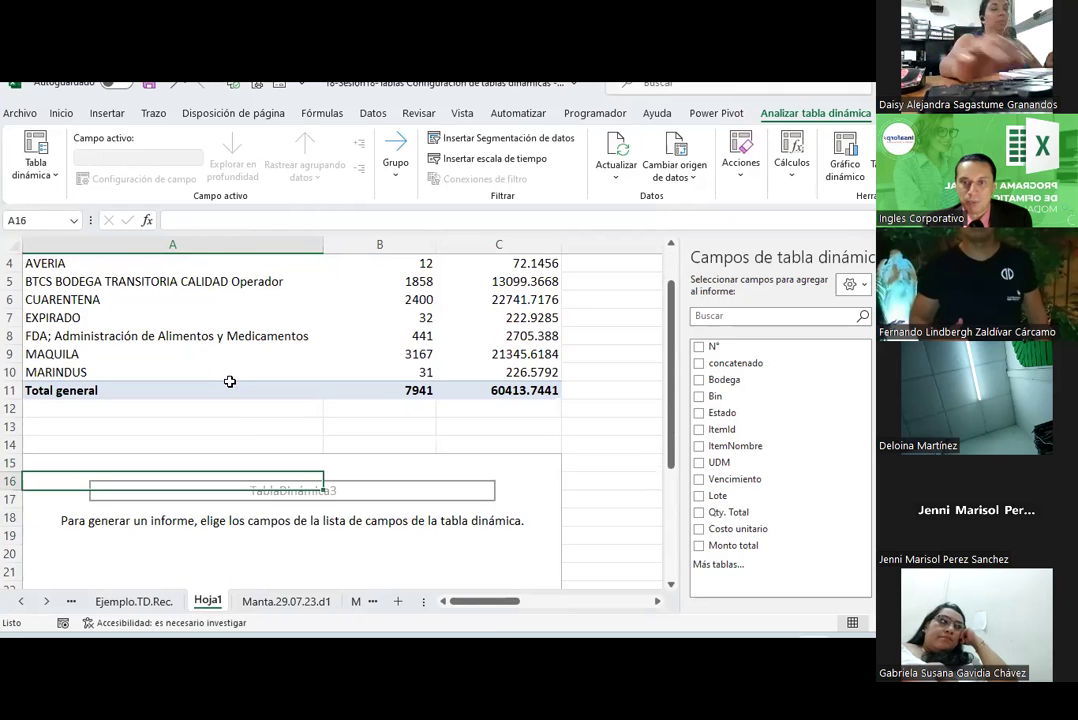
{"action": "mouse_move", "coordinate": [722, 412]}
{"action": "left_click", "coordinate": [720, 430]}
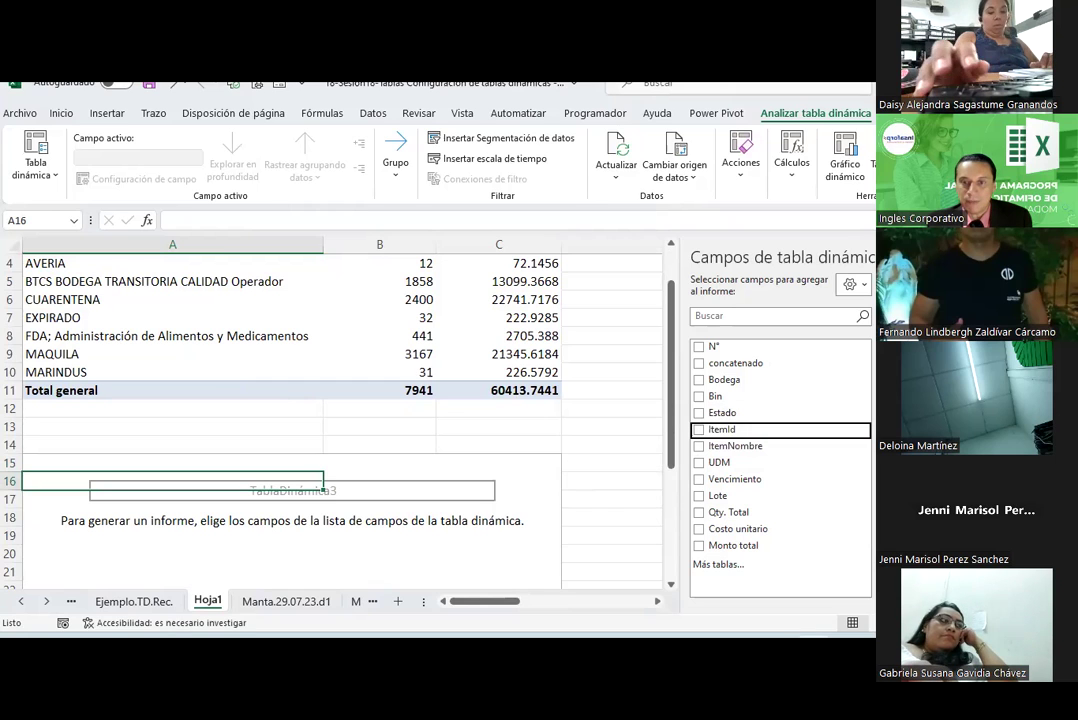
{"action": "left_click", "coordinate": [740, 447]}
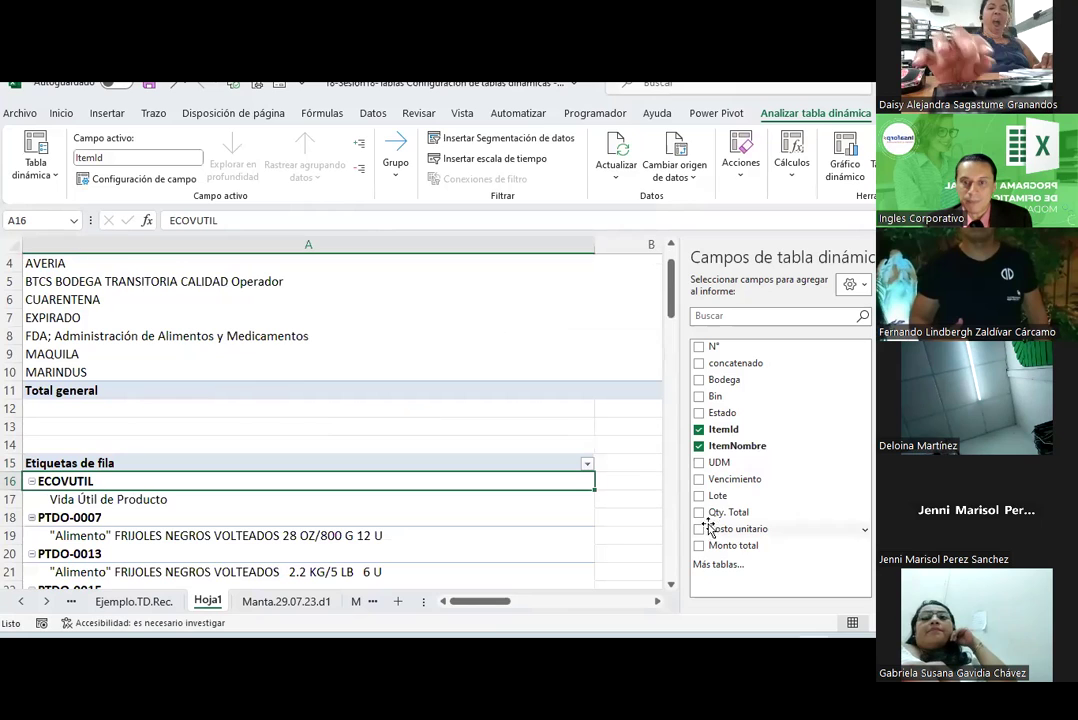
{"action": "mouse_move", "coordinate": [760, 545]}
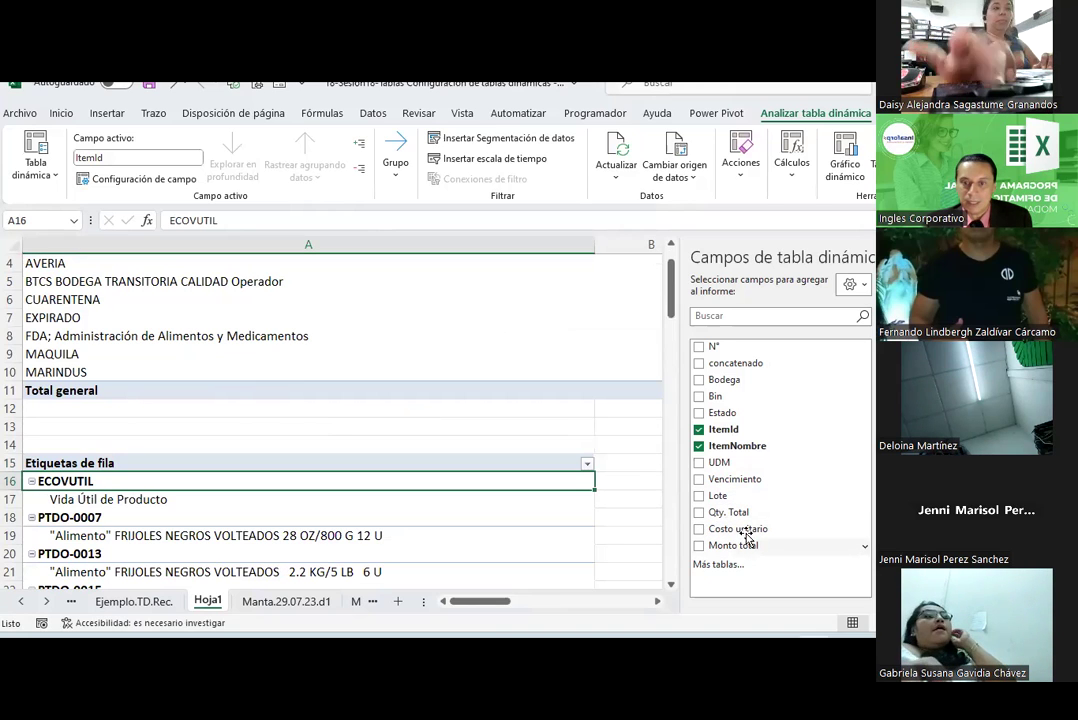
{"action": "left_click", "coordinate": [730, 512]}
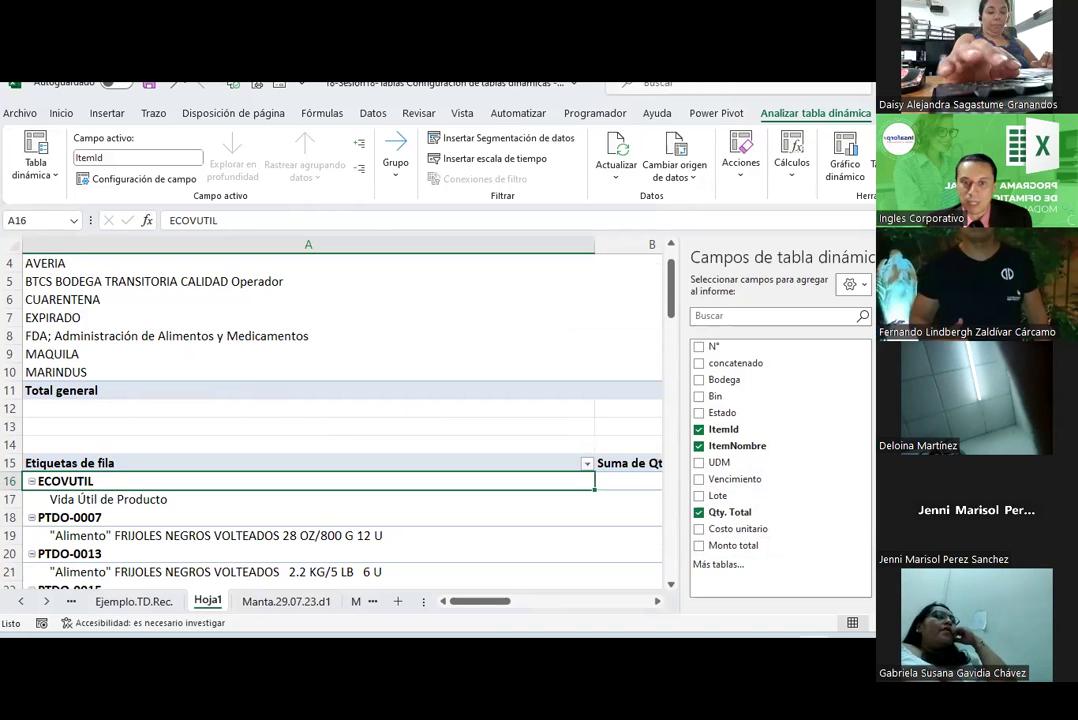
{"action": "mouse_move", "coordinate": [500, 601]}
{"action": "left_mouse_down"}
{"action": "mouse_move", "coordinate": [527, 606]}
{"action": "mouse_move", "coordinate": [497, 603]}
{"action": "left_mouse_up"}
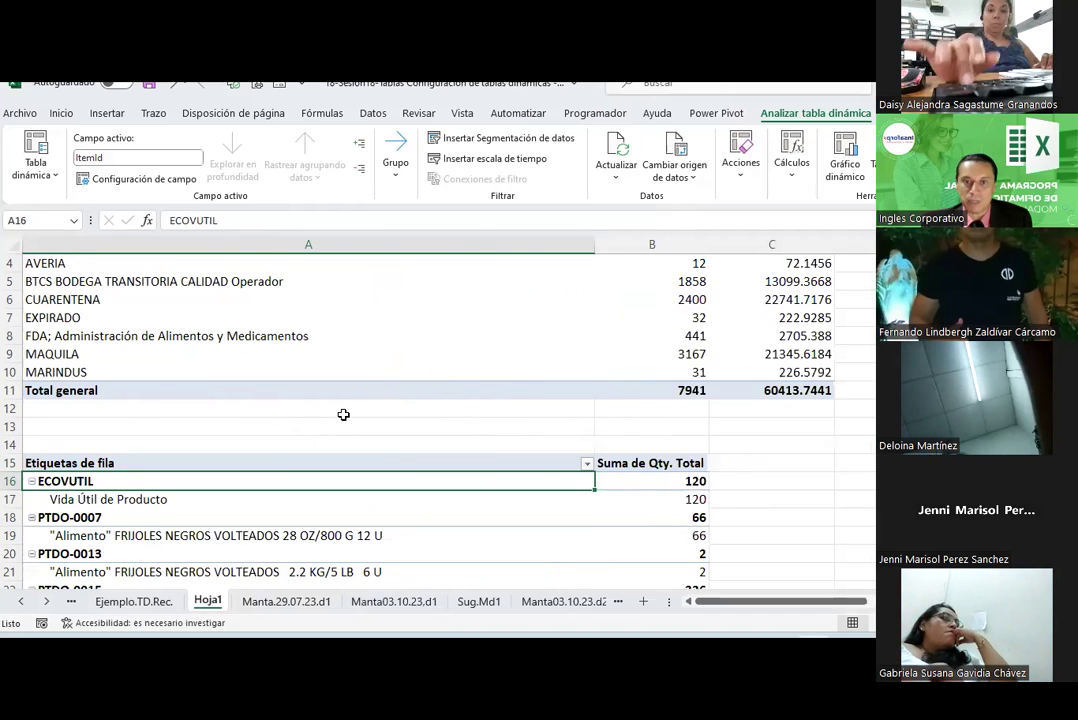
{"action": "scroll", "coordinate": [343, 414], "scroll_direction": "up", "scroll_amount": 1}
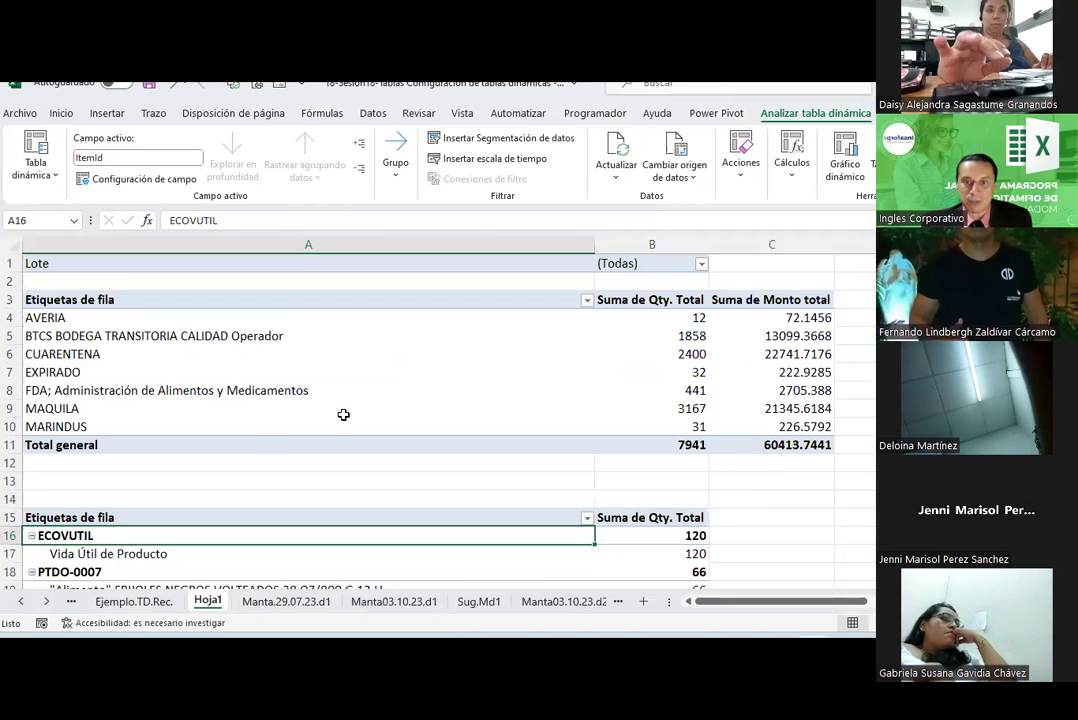
{"action": "left_click", "coordinate": [661, 300]}
Rename the Qty. Total value field to Existencias and give it an accounting number format
{"action": "left_click_drag", "start_coordinate": [661, 300], "coordinate": [652, 445]}
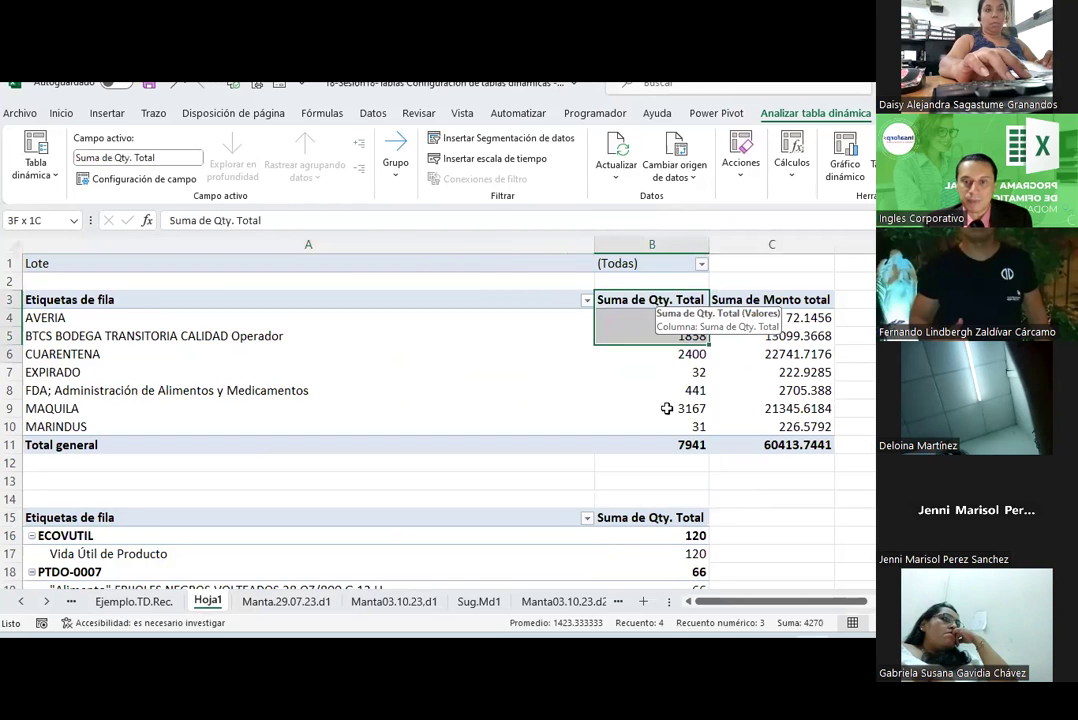
{"action": "left_click", "coordinate": [147, 181]}
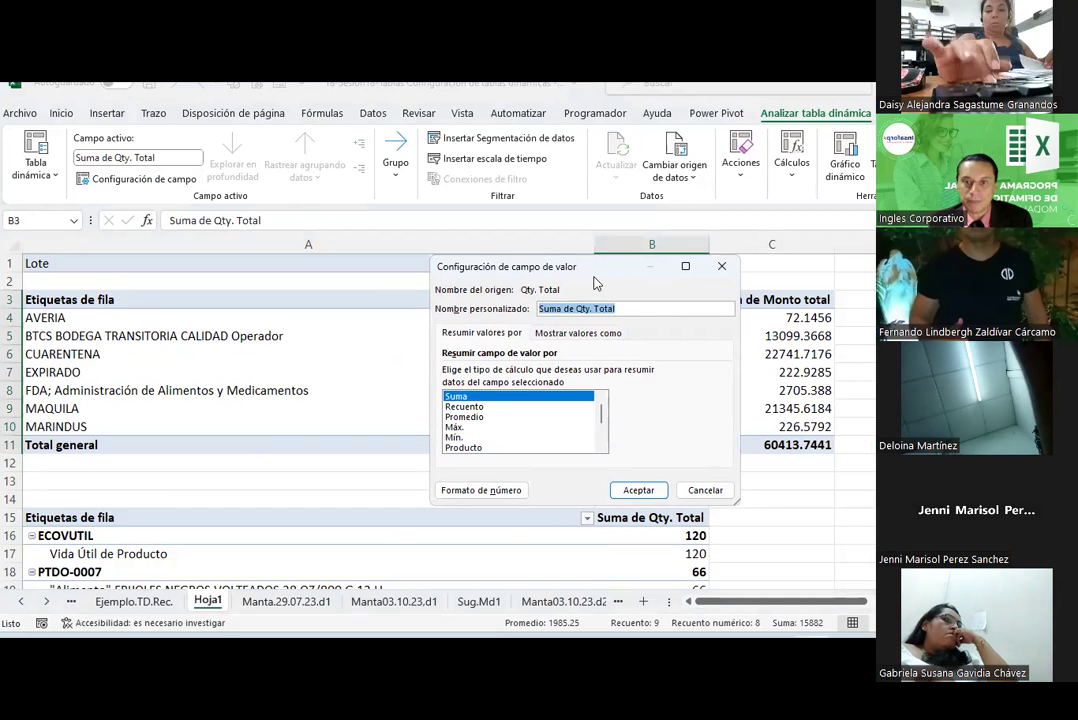
{"action": "left_click_drag", "start_coordinate": [608, 266], "coordinate": [380, 302]}
{"action": "triple_click", "coordinate": [400, 341]}
{"action": "type", "text": "Existen"}
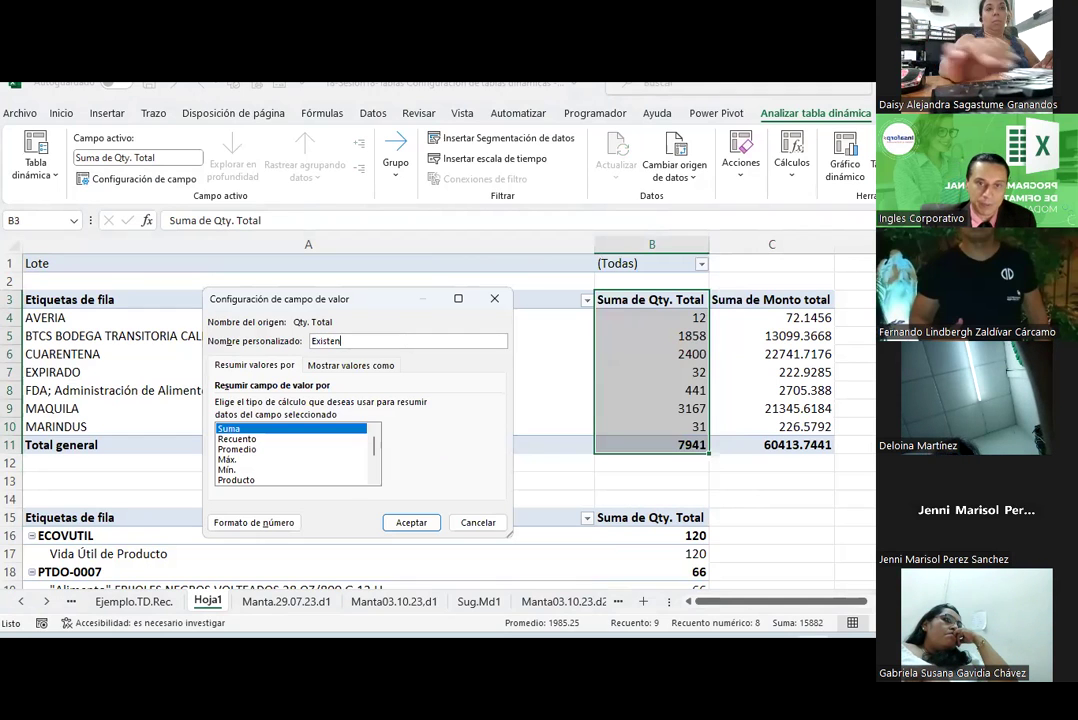
{"action": "type", "text": "cias"}
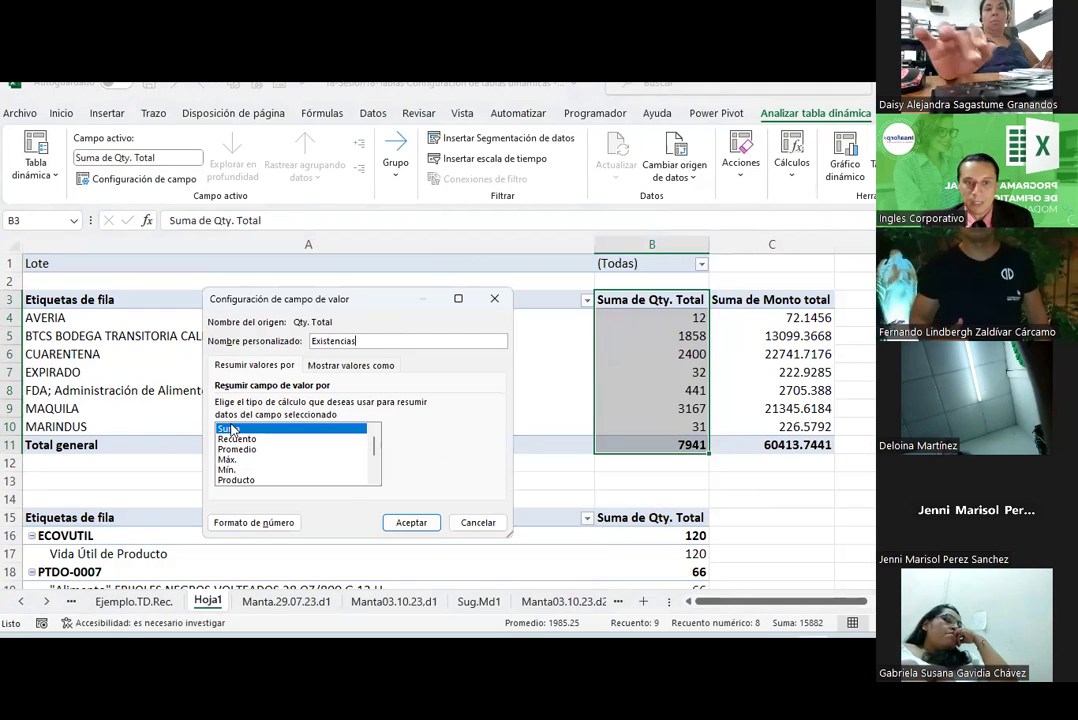
{"action": "left_click", "coordinate": [253, 522]}
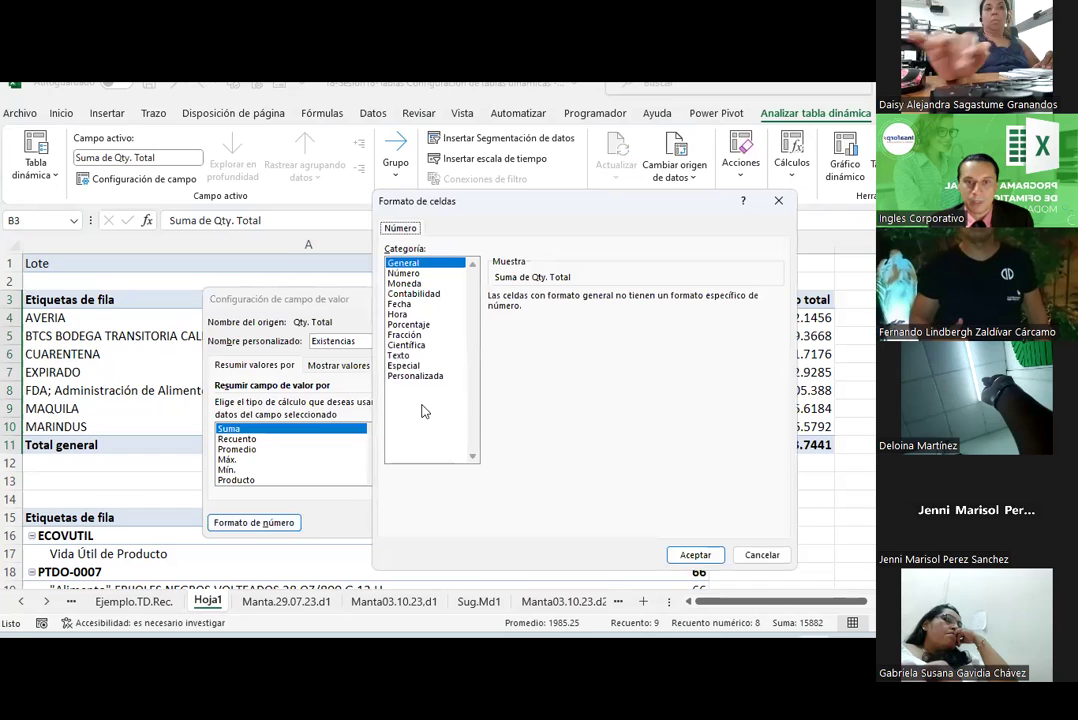
{"action": "left_click", "coordinate": [412, 294]}
{"action": "left_click", "coordinate": [693, 555]}
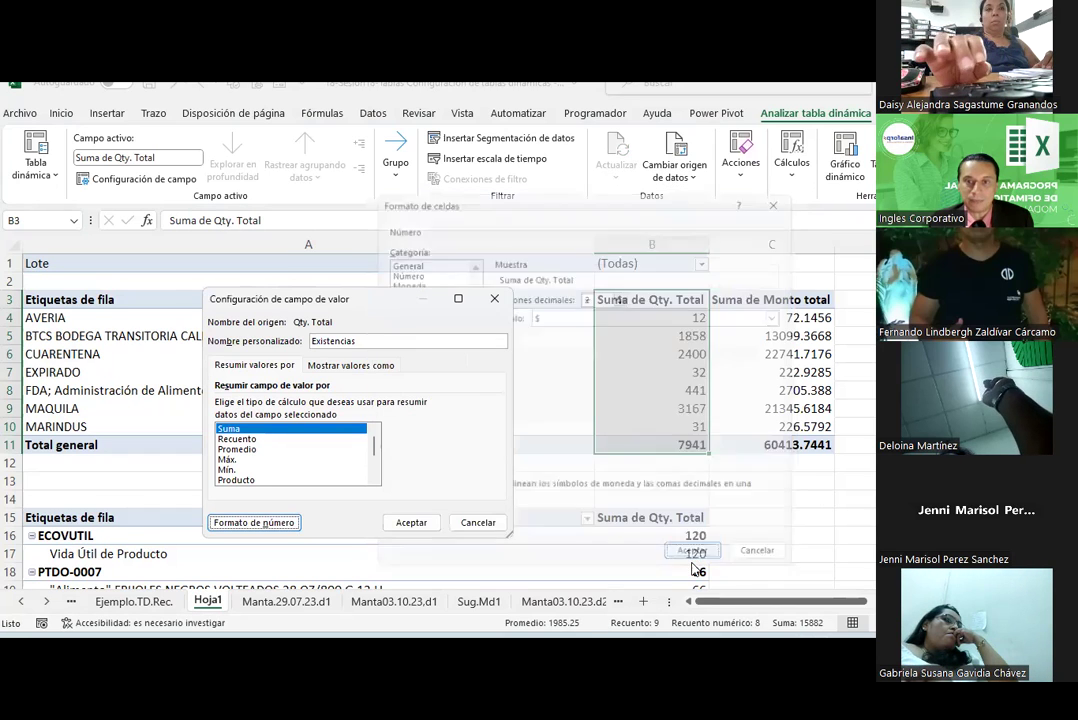
{"action": "left_click", "coordinate": [253, 522]}
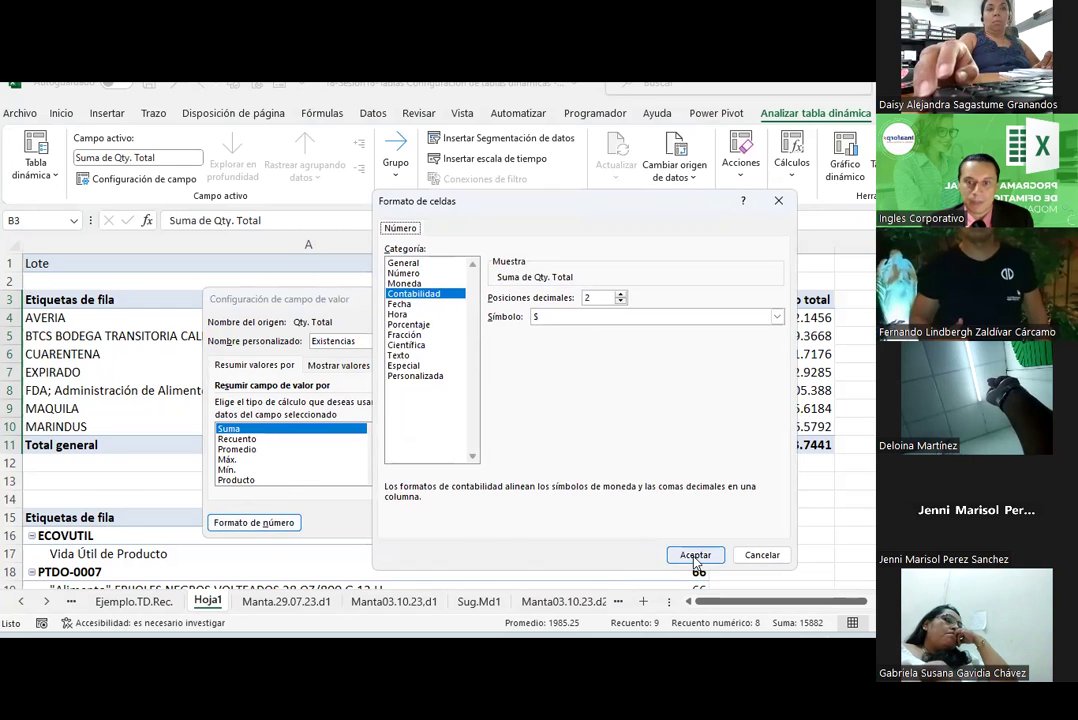
{"action": "left_click", "coordinate": [695, 555]}
{"action": "key", "text": "Return"}
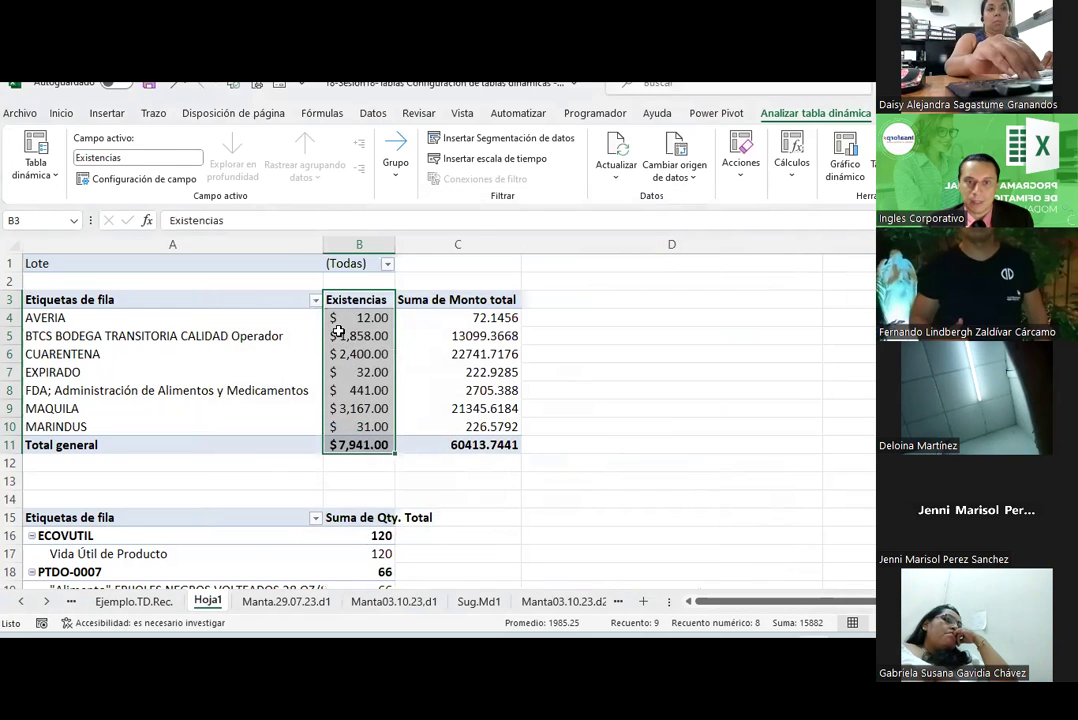
Switch Existencias to a plain number format with two decimals and thousands separator
{"action": "left_click", "coordinate": [340, 337]}
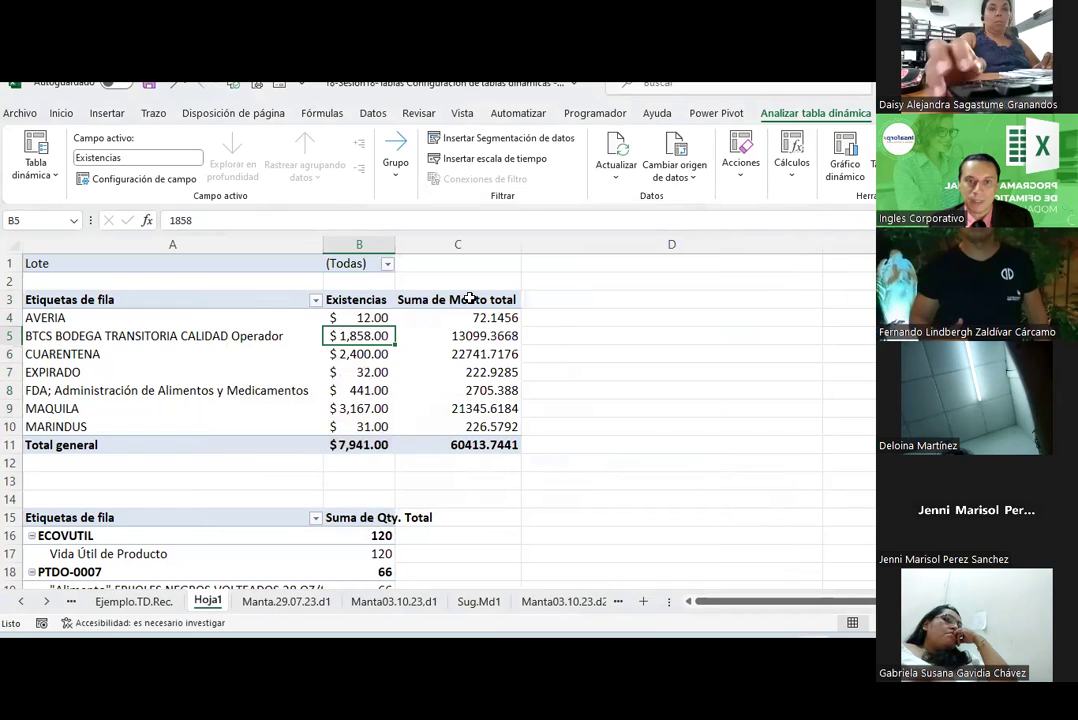
{"action": "left_click_drag", "start_coordinate": [360, 317], "coordinate": [359, 443]}
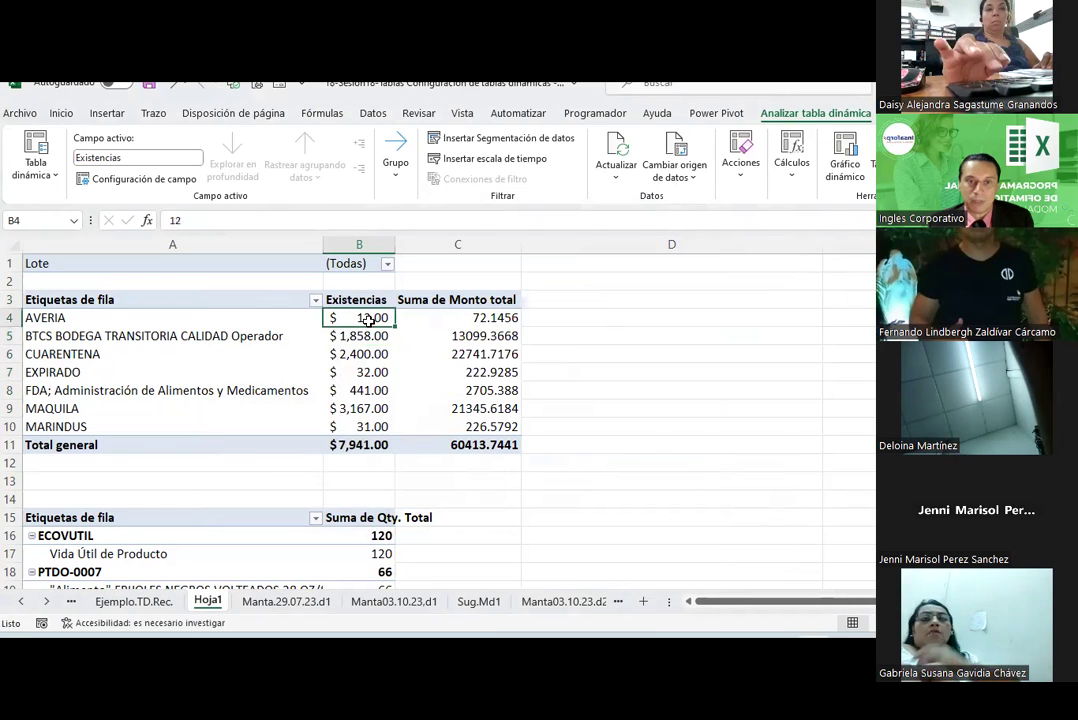
{"action": "left_click", "coordinate": [110, 178]}
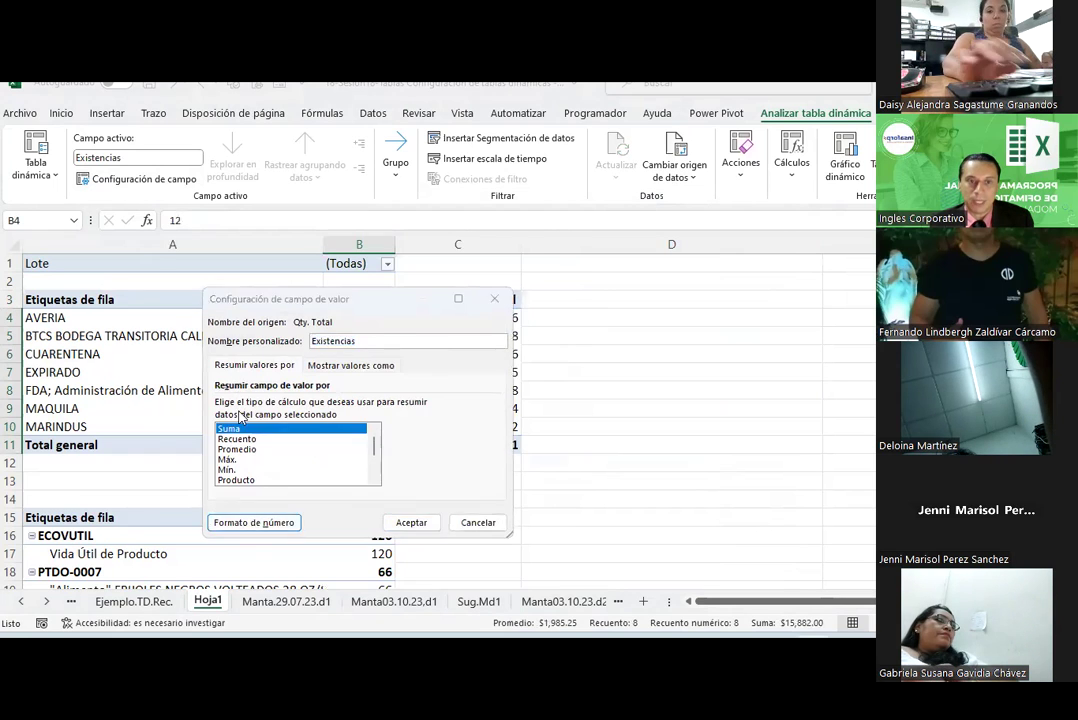
{"action": "left_click", "coordinate": [272, 522]}
{"action": "left_click", "coordinate": [176, 305]}
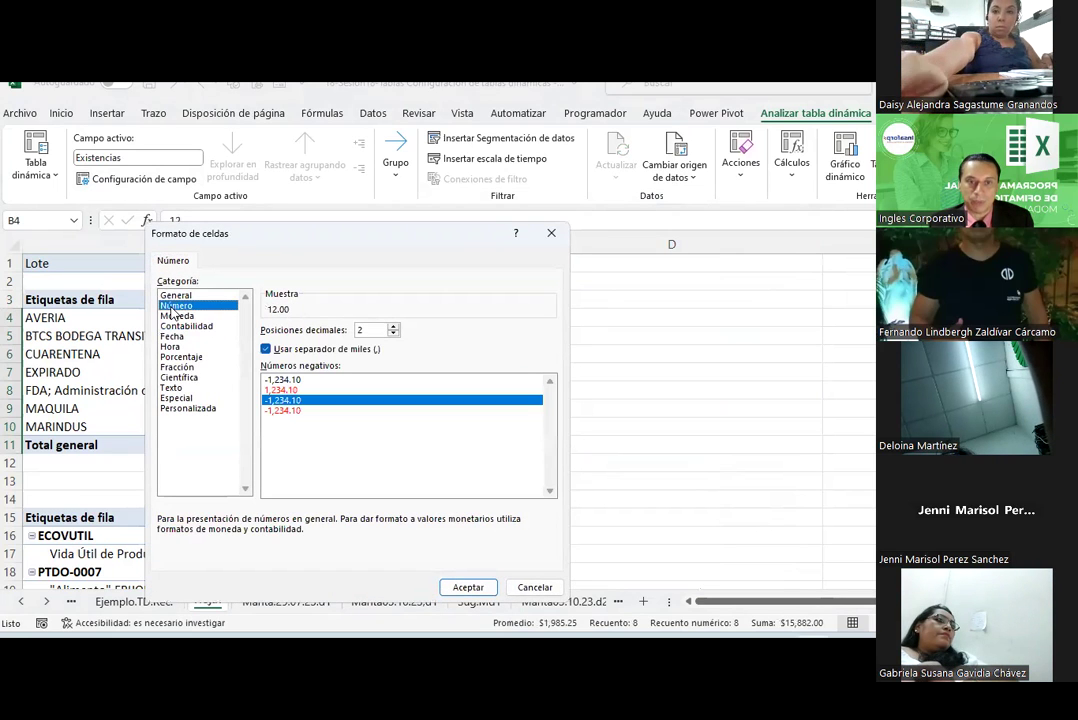
{"action": "left_click", "coordinate": [480, 590]}
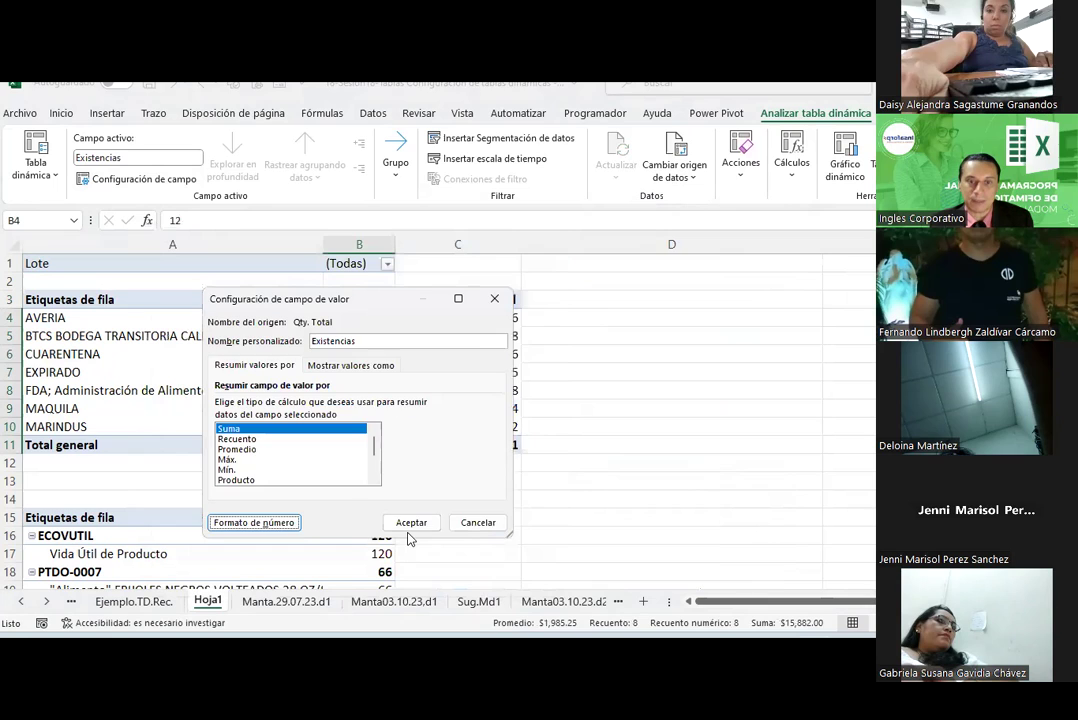
{"action": "left_click", "coordinate": [410, 520]}
{"action": "left_click", "coordinate": [586, 388]}
{"action": "left_click_drag", "start_coordinate": [447, 301], "coordinate": [470, 448]}
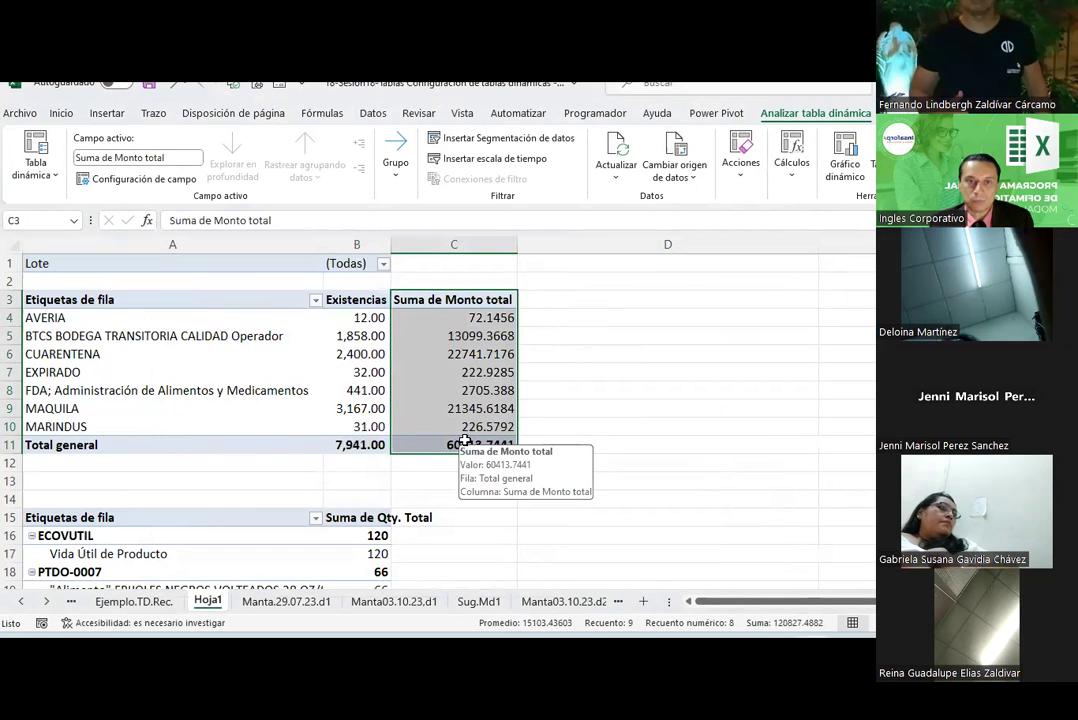
Retitle the Monto total sum 'Valor total' in $ accounting format with two decimals
{"action": "left_click", "coordinate": [140, 178]}
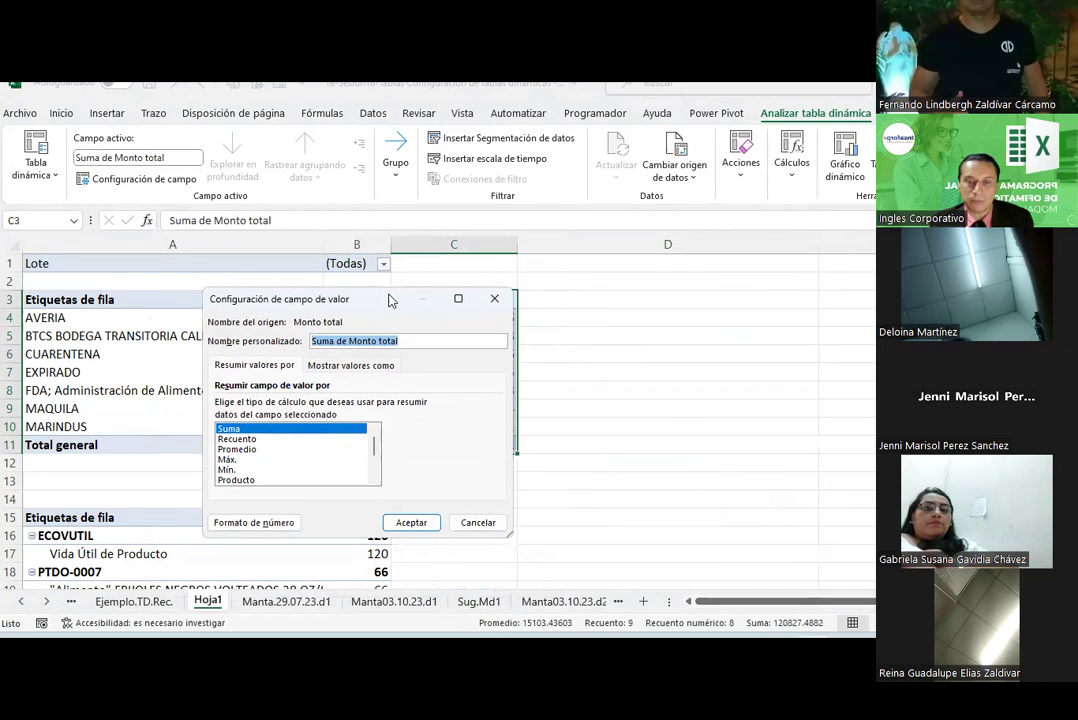
{"action": "left_click_drag", "start_coordinate": [390, 300], "coordinate": [790, 274]}
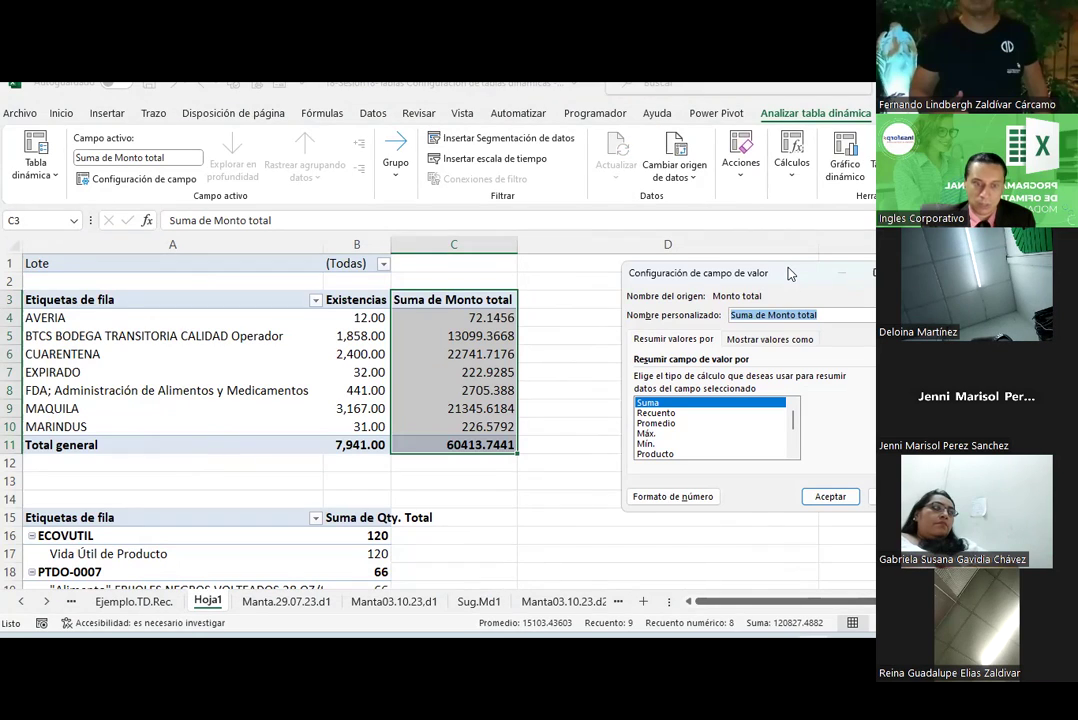
{"action": "type", "text": "Valor"}
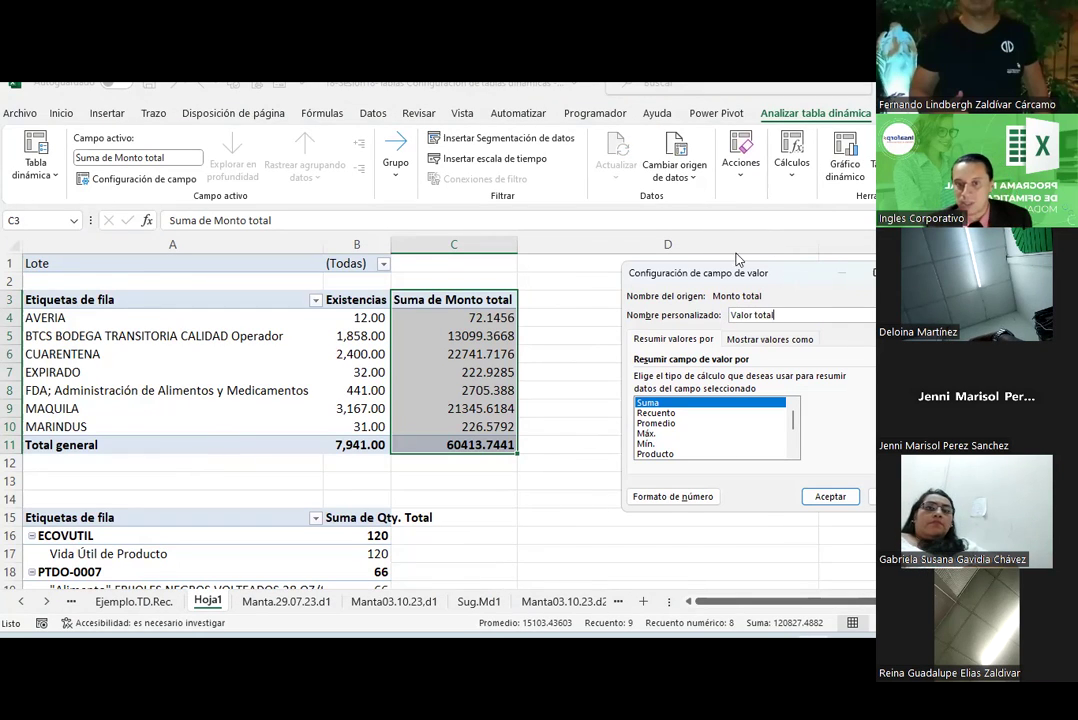
{"action": "left_click", "coordinate": [677, 497]}
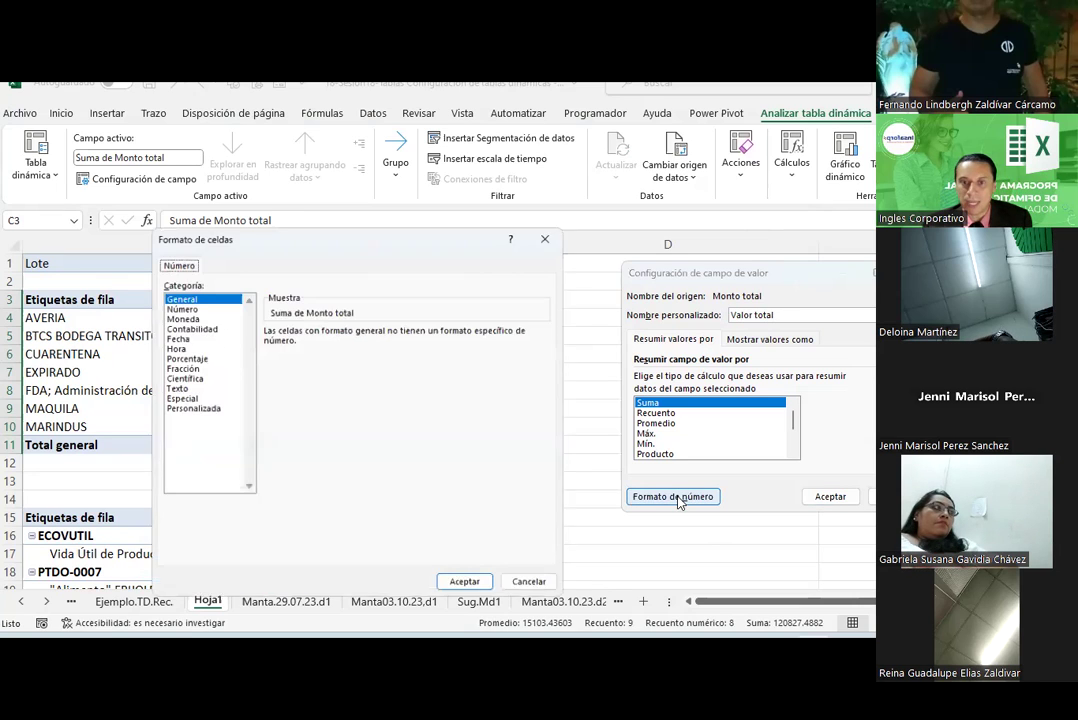
{"action": "left_click", "coordinate": [180, 327]}
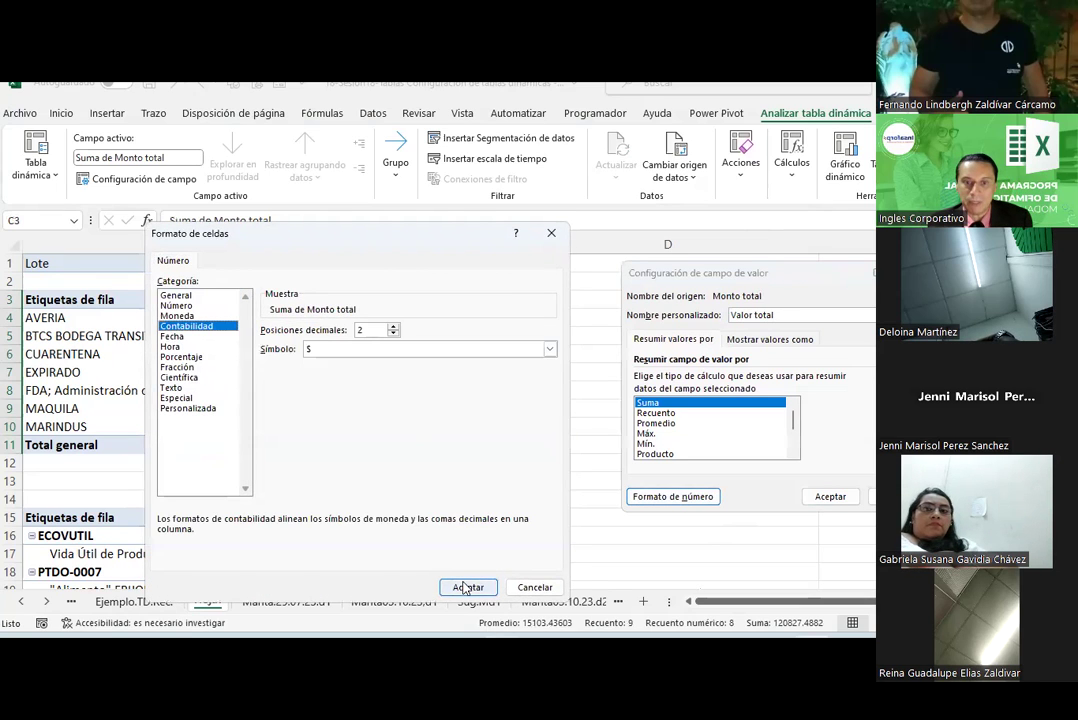
{"action": "left_click", "coordinate": [467, 587]}
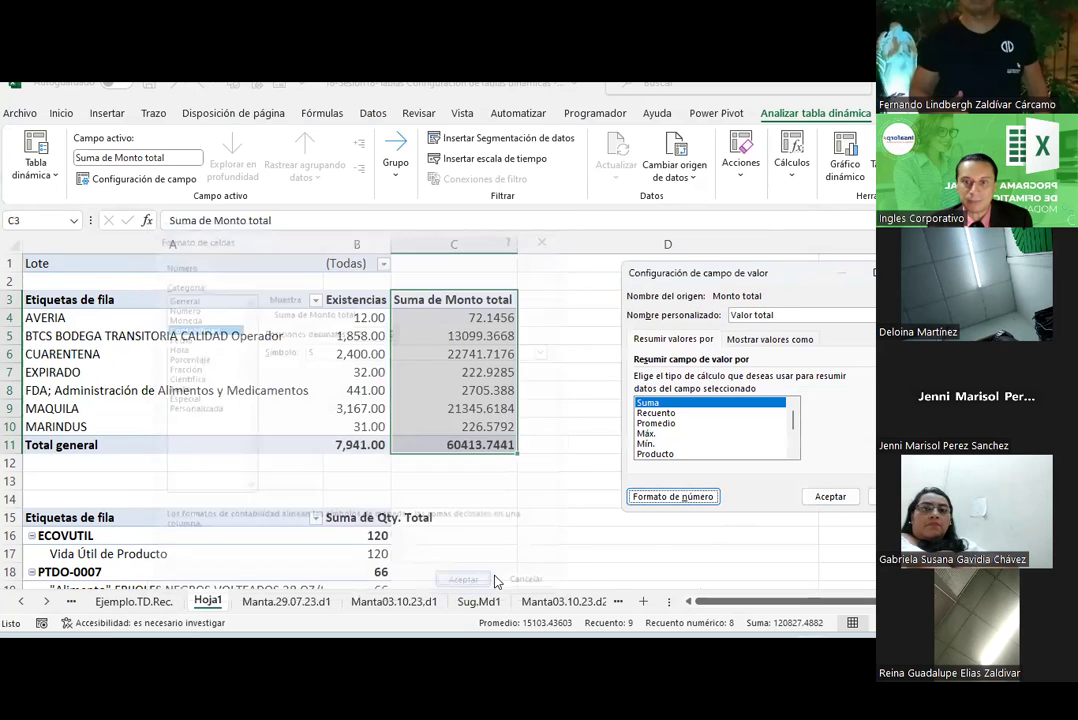
{"action": "left_click", "coordinate": [815, 497]}
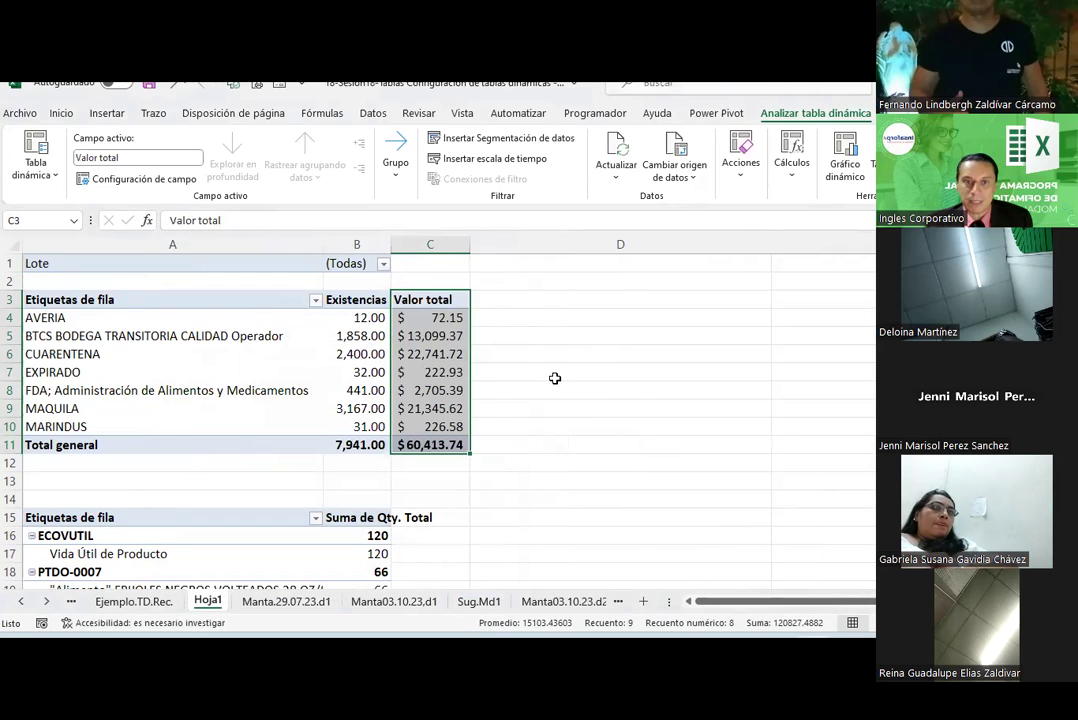
{"action": "left_click", "coordinate": [555, 378]}
{"action": "left_click", "coordinate": [36, 299]}
Narrow column A and wrap the text of the status labels in A4:A10
{"action": "left_click", "coordinate": [845, 113]}
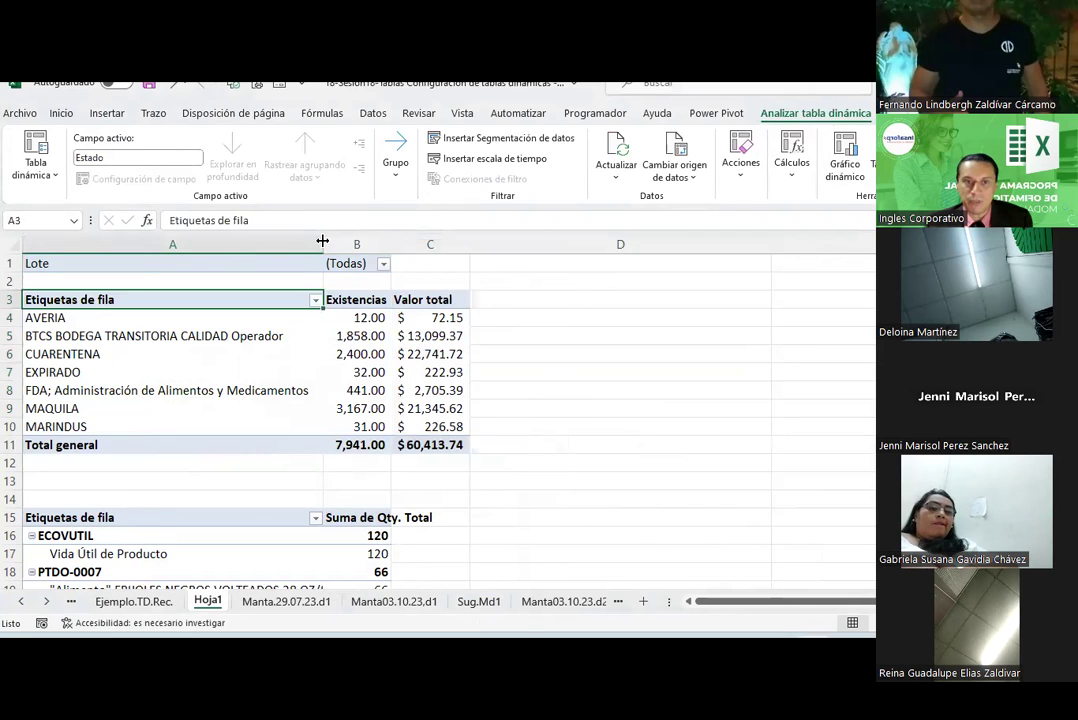
{"action": "left_click_drag", "start_coordinate": [323, 244], "coordinate": [159, 244]}
{"action": "left_click_drag", "start_coordinate": [76, 320], "coordinate": [156, 424]}
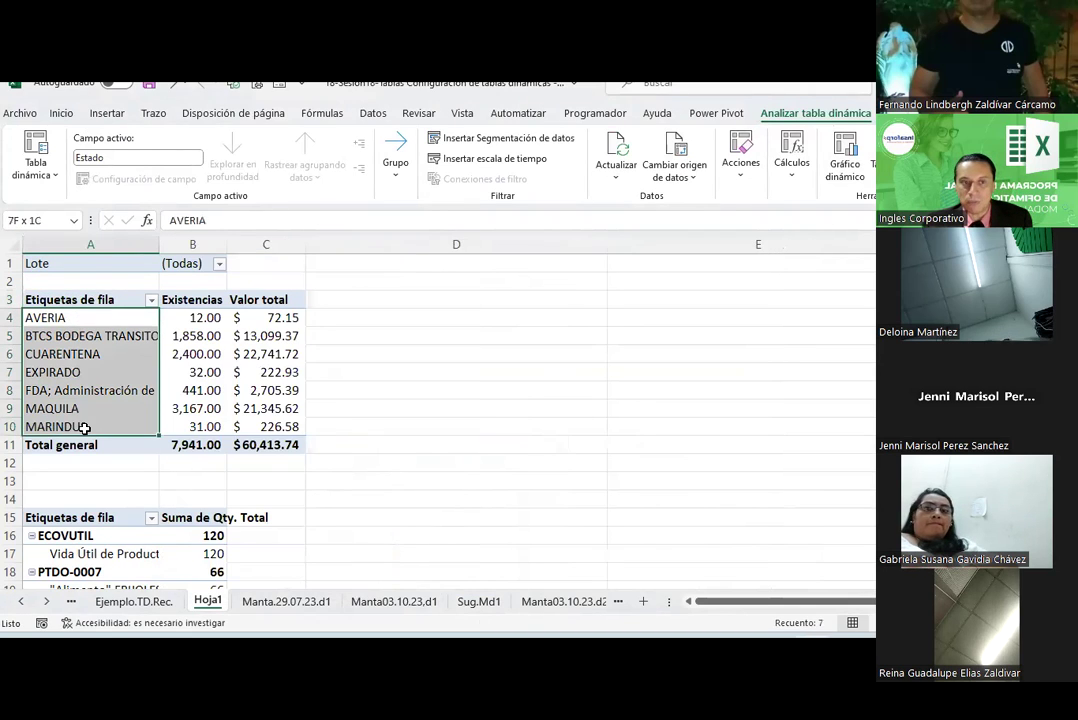
{"action": "left_click", "coordinate": [61, 113]}
{"action": "left_click", "coordinate": [397, 146]}
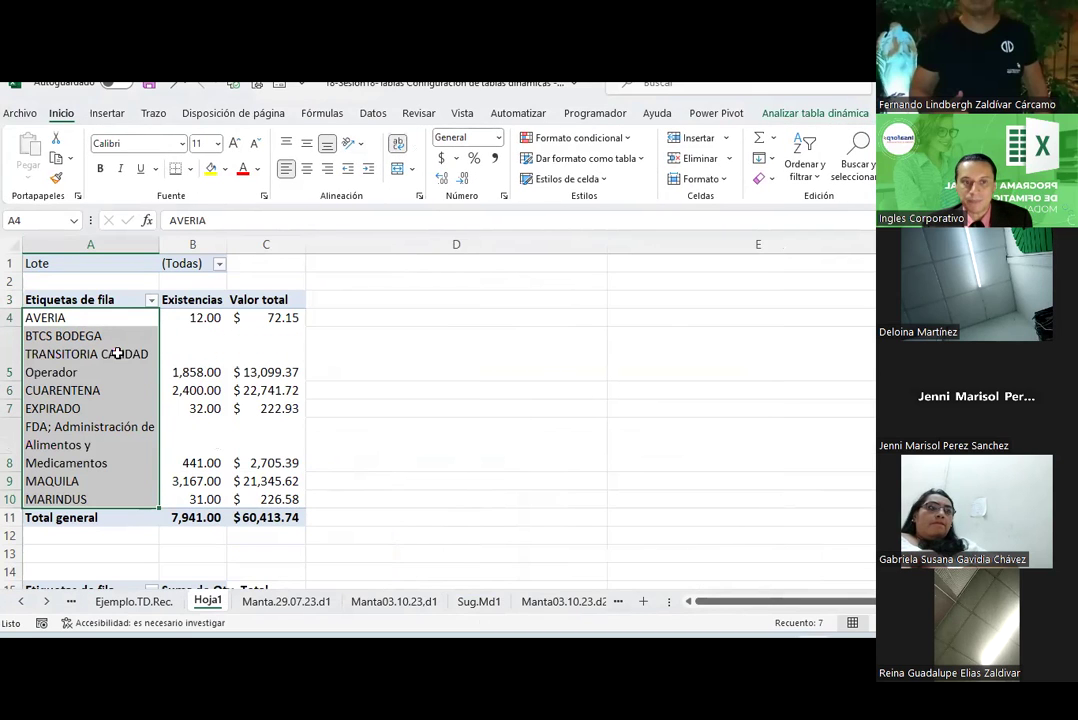
{"action": "left_click_drag", "start_coordinate": [160, 241], "coordinate": [184, 241]}
{"action": "left_click", "coordinate": [510, 368]}
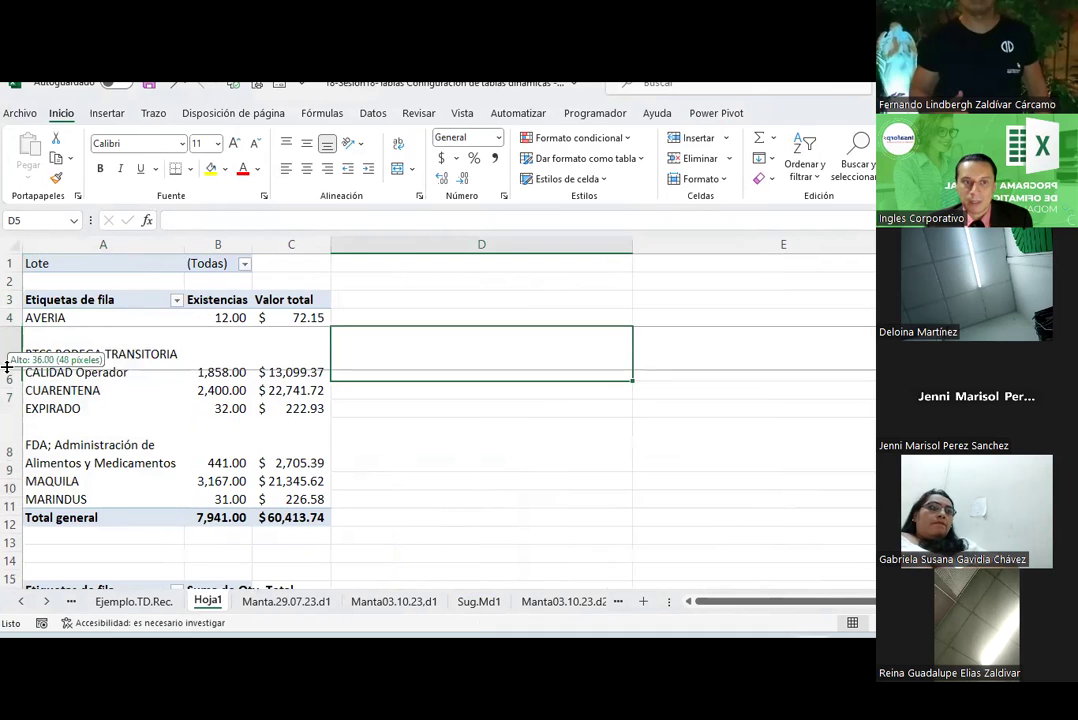
Shorten rows 5 and 8 to fit their wrapped labels
{"action": "left_click_drag", "start_coordinate": [7, 380], "coordinate": [7, 366]}
{"action": "left_click_drag", "start_coordinate": [12, 457], "coordinate": [10, 446]}
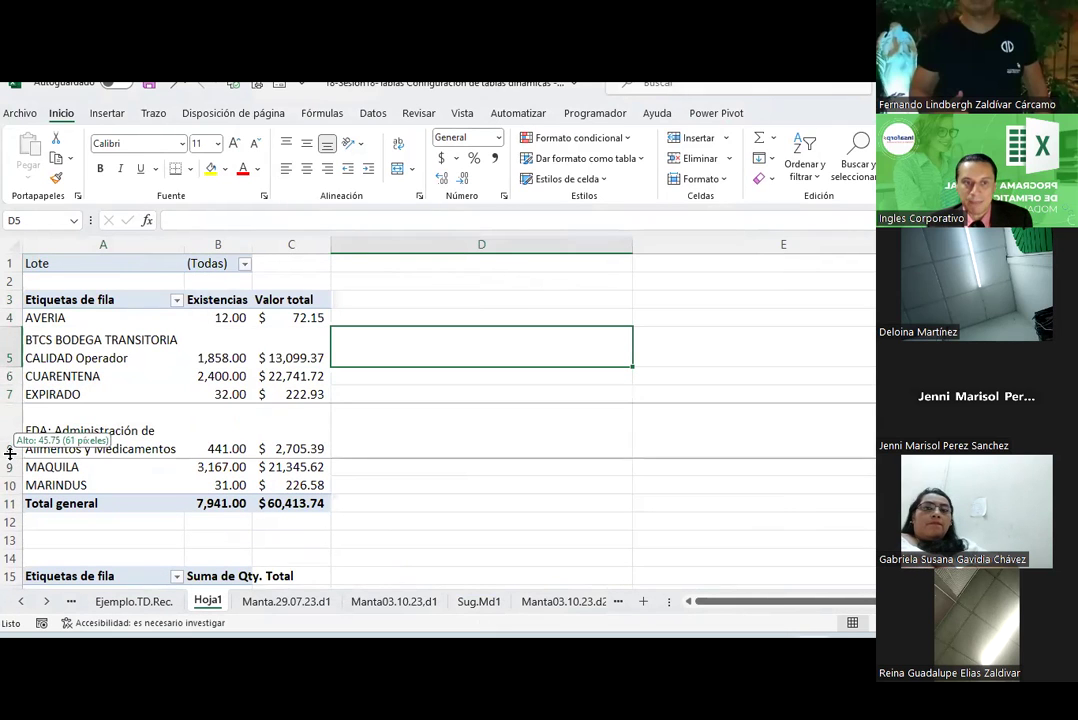
{"action": "scroll", "coordinate": [84, 405], "scroll_direction": "down", "scroll_amount": 3}
{"action": "scroll", "coordinate": [88, 440], "scroll_direction": "up", "scroll_amount": 1}
{"action": "scroll", "coordinate": [89, 445], "scroll_direction": "up", "scroll_amount": 1}
{"action": "scroll", "coordinate": [120, 430], "scroll_direction": "up", "scroll_amount": 1}
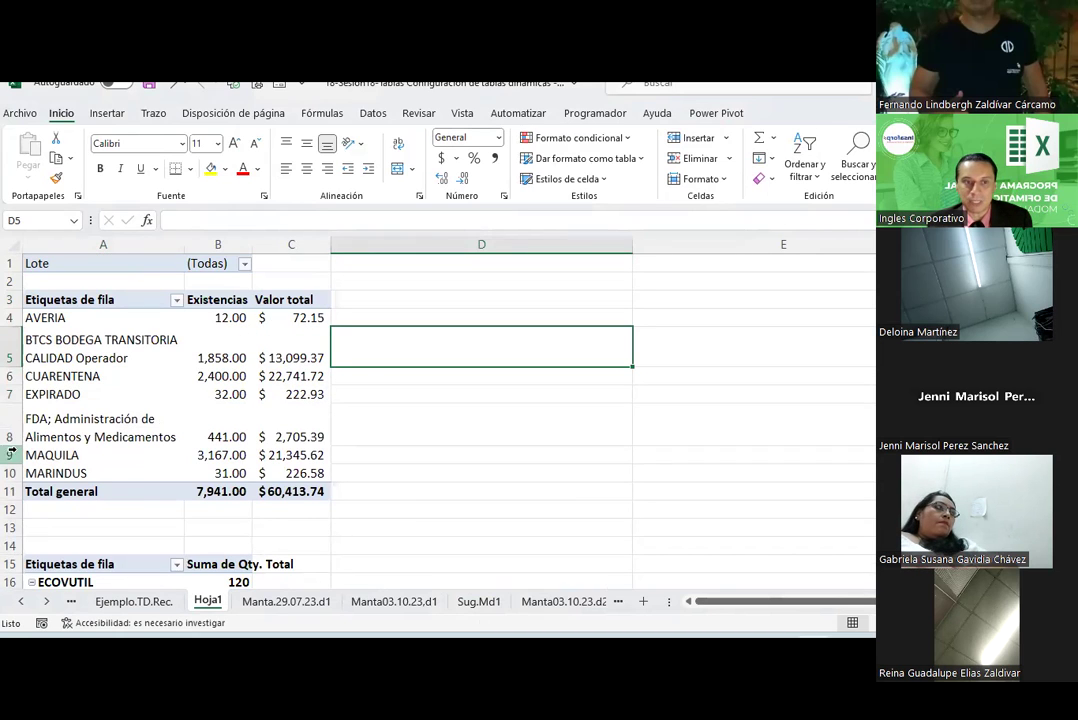
{"action": "left_click_drag", "start_coordinate": [10, 447], "coordinate": [10, 443]}
Middle-align the Existencias and Valor total values in B4:C11
{"action": "left_click", "coordinate": [209, 316]}
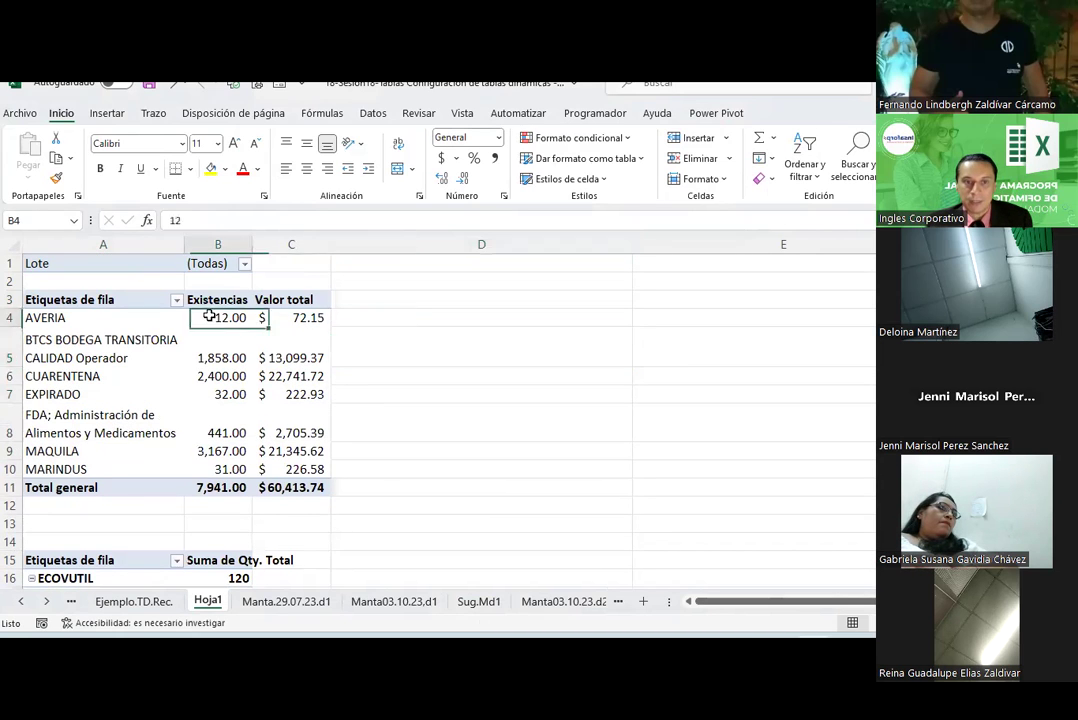
{"action": "left_click_drag", "start_coordinate": [209, 316], "coordinate": [300, 487]}
{"action": "left_click", "coordinate": [307, 168]}
{"action": "left_click", "coordinate": [307, 143]}
{"action": "left_click", "coordinate": [412, 385]}
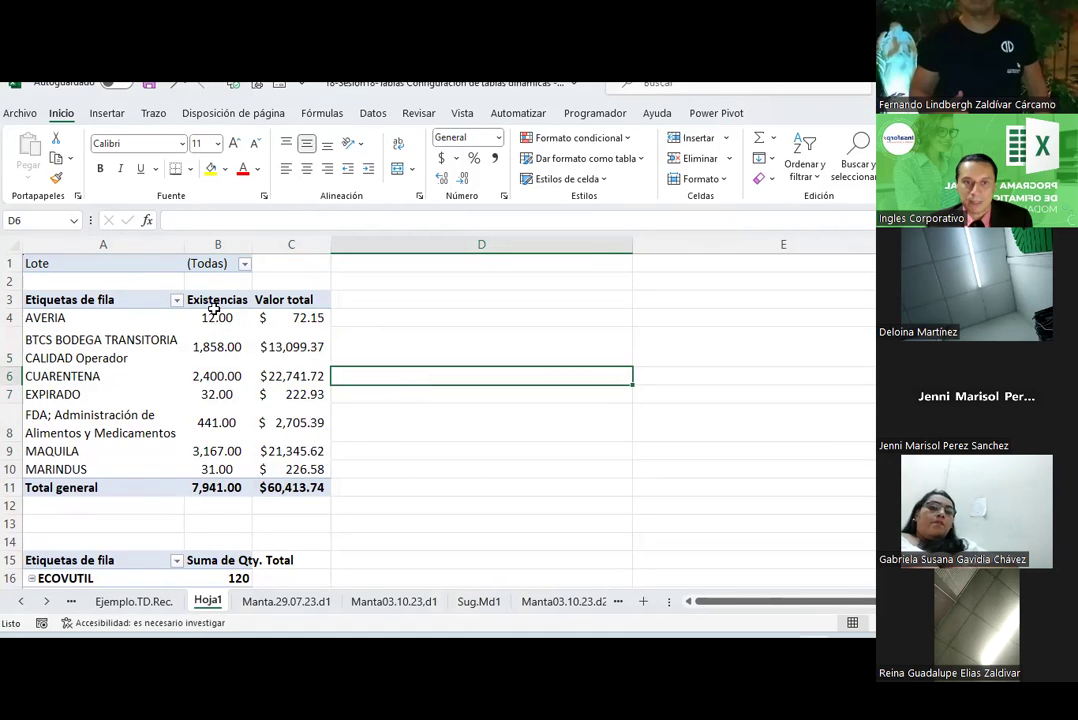
{"action": "left_click_drag", "start_coordinate": [214, 316], "coordinate": [298, 449]}
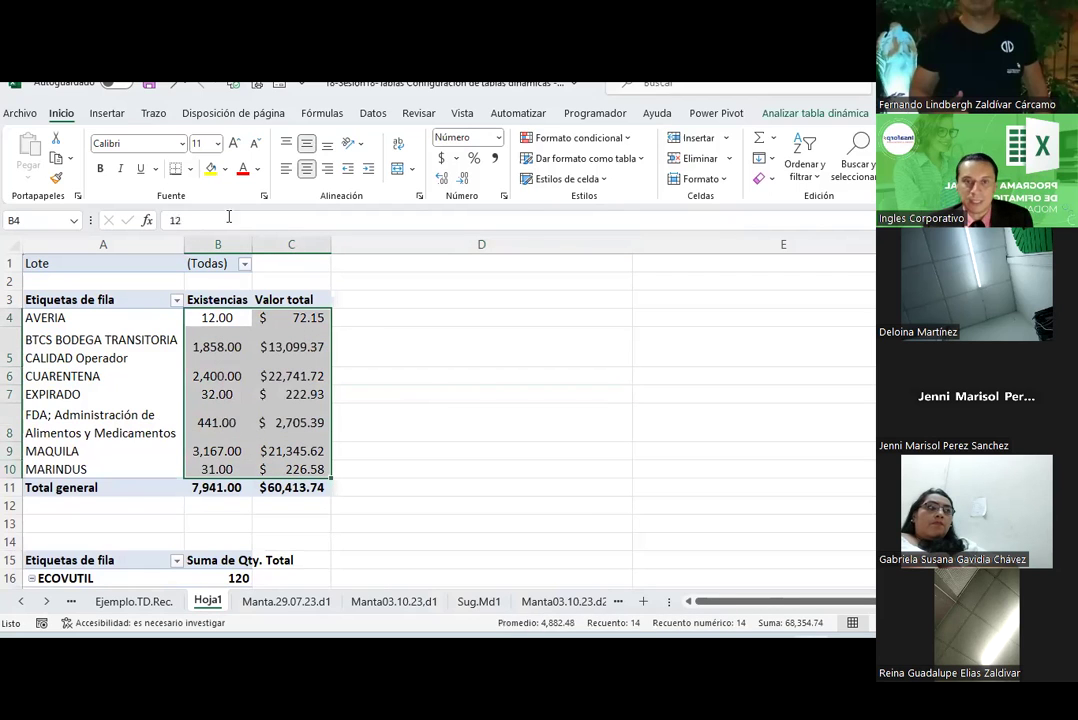
Review the Existencias field's number format settings, closing without changes
{"action": "left_click", "coordinate": [830, 114]}
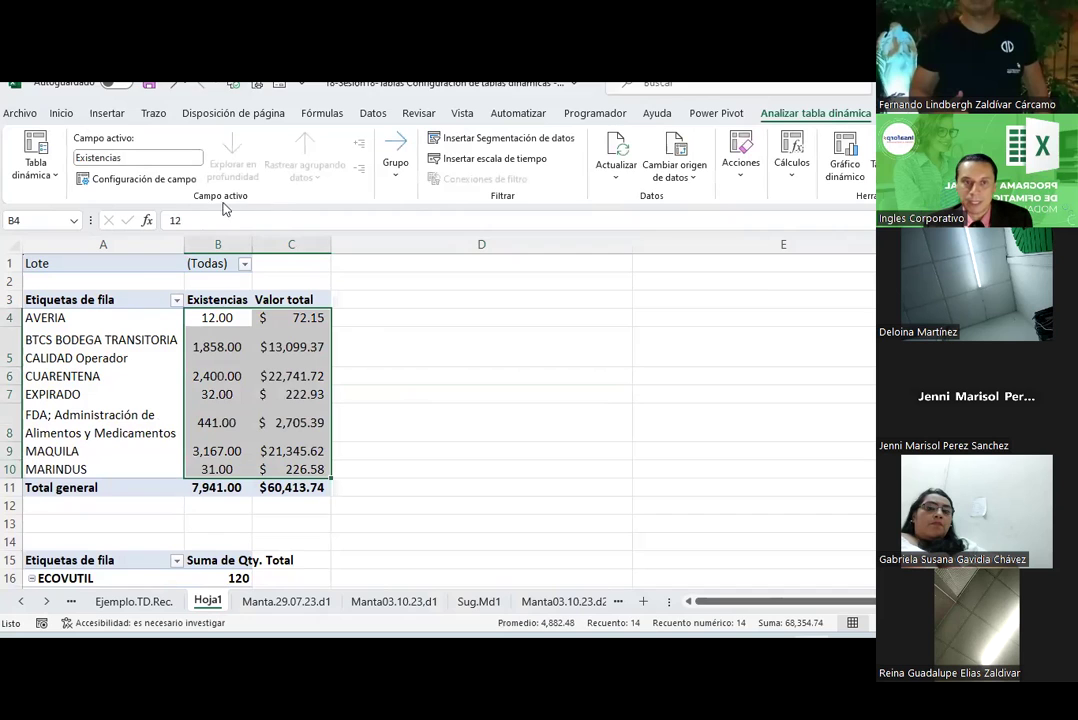
{"action": "left_click", "coordinate": [140, 178]}
{"action": "left_click", "coordinate": [699, 501]}
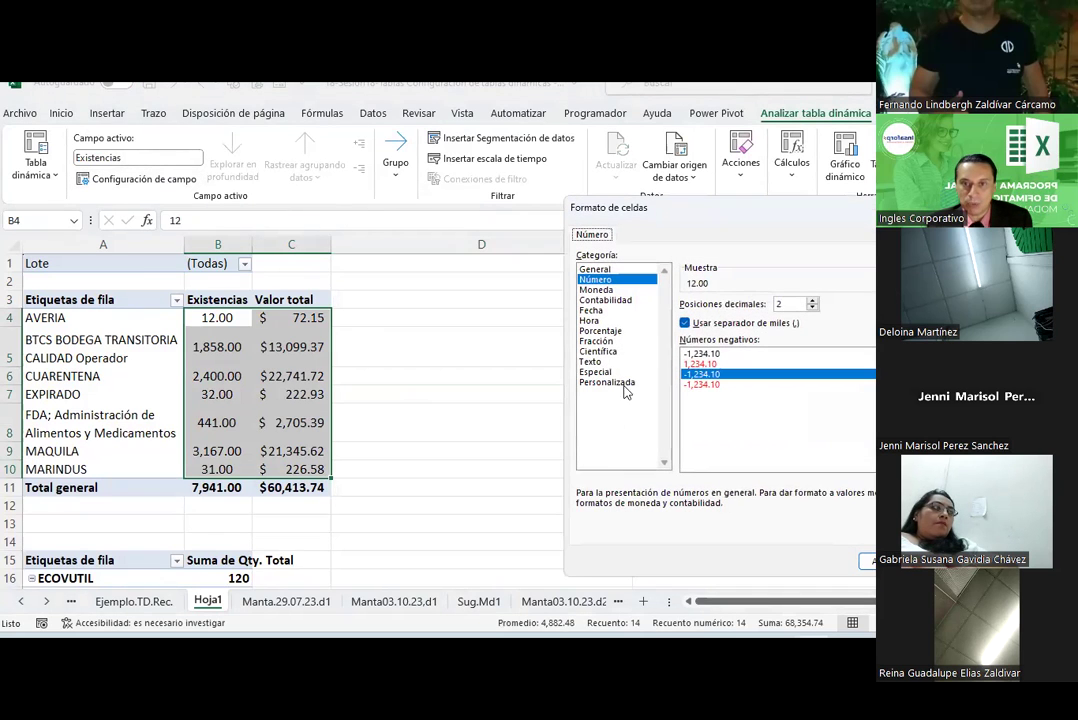
{"action": "key", "text": "Return"}
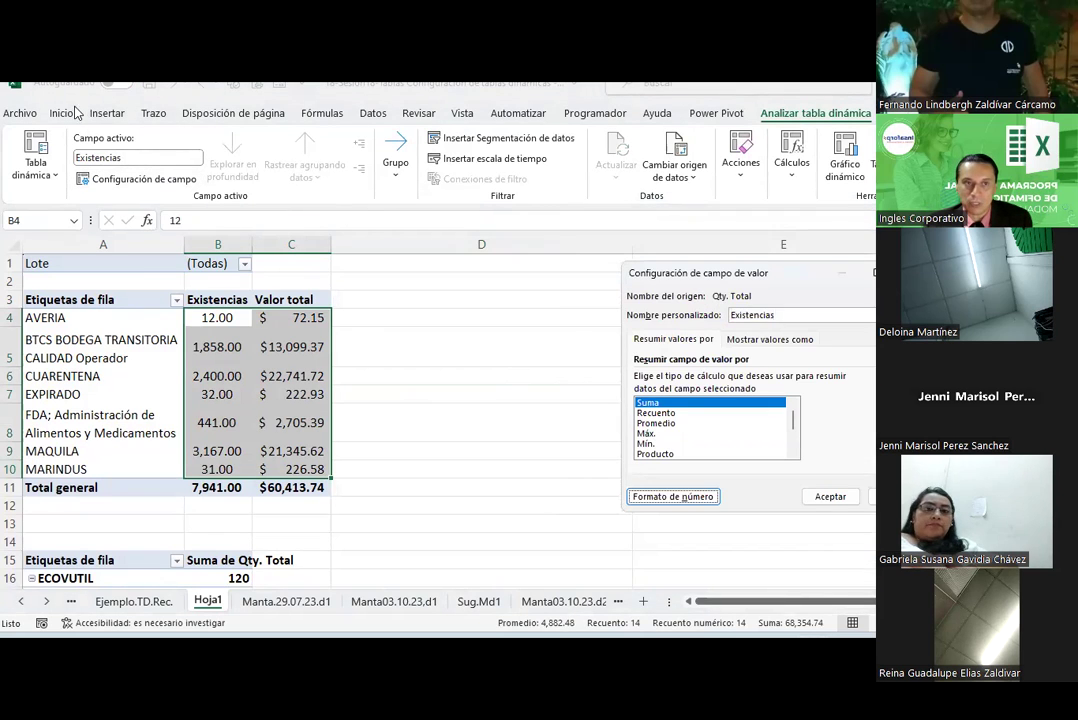
{"action": "key", "text": "Return"}
Bold the value range, then remove bold from the Existencias quantities in B4:B10
{"action": "left_click", "coordinate": [64, 113]}
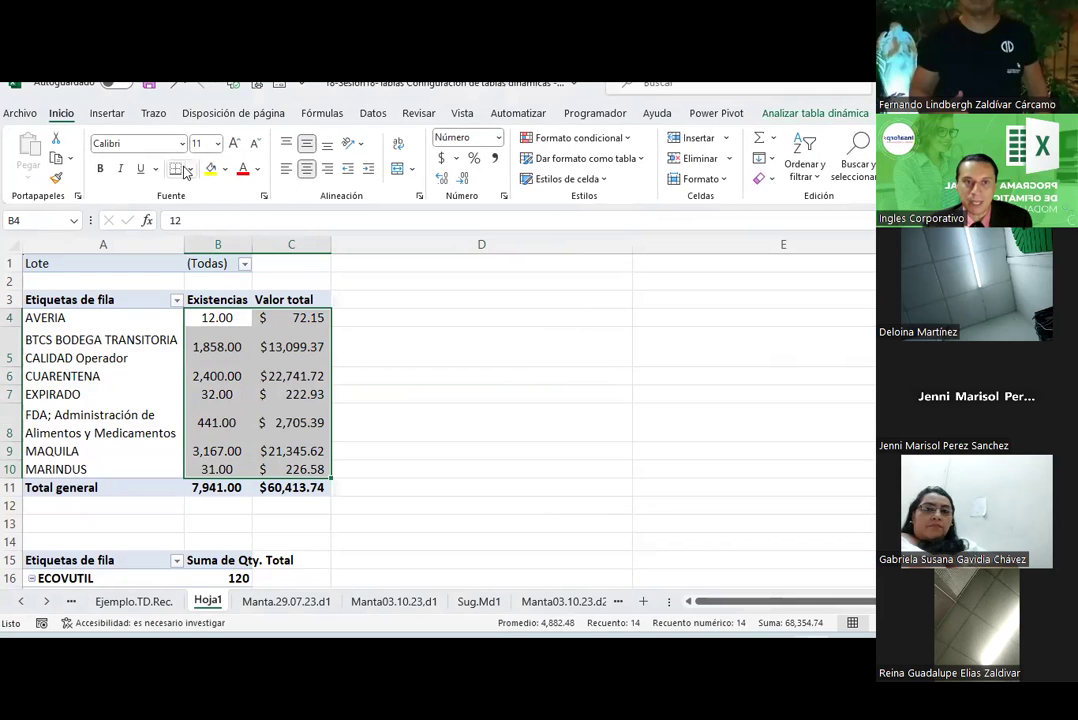
{"action": "left_click", "coordinate": [100, 170]}
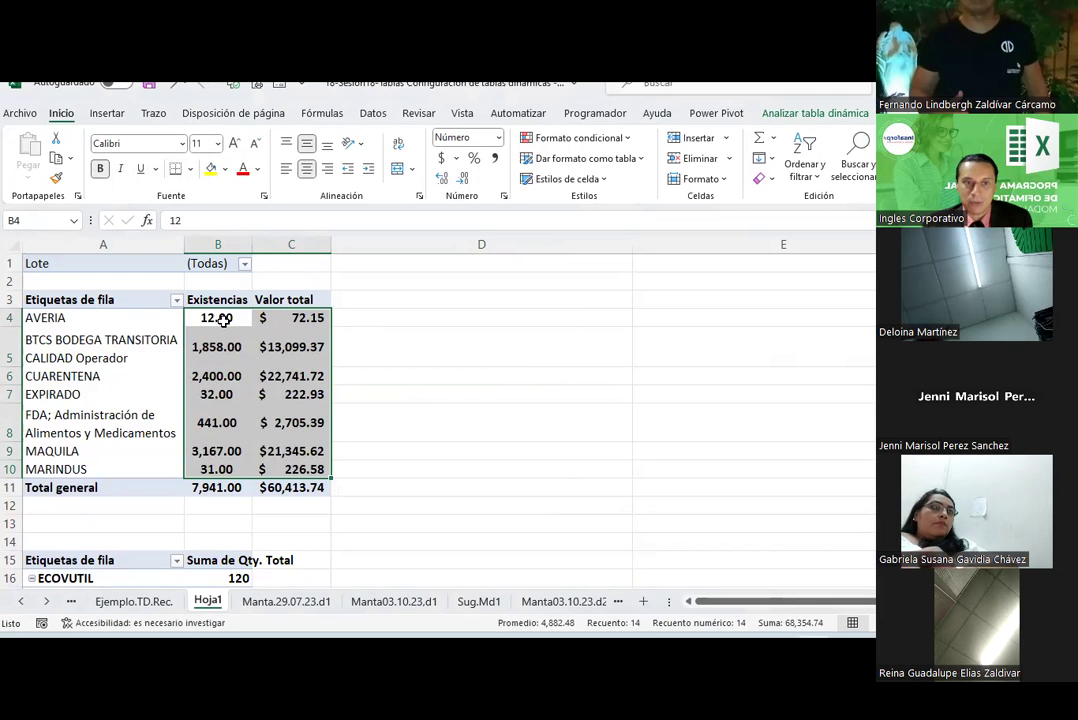
{"action": "left_click", "coordinate": [481, 394]}
{"action": "left_click_drag", "start_coordinate": [242, 318], "coordinate": [217, 469]}
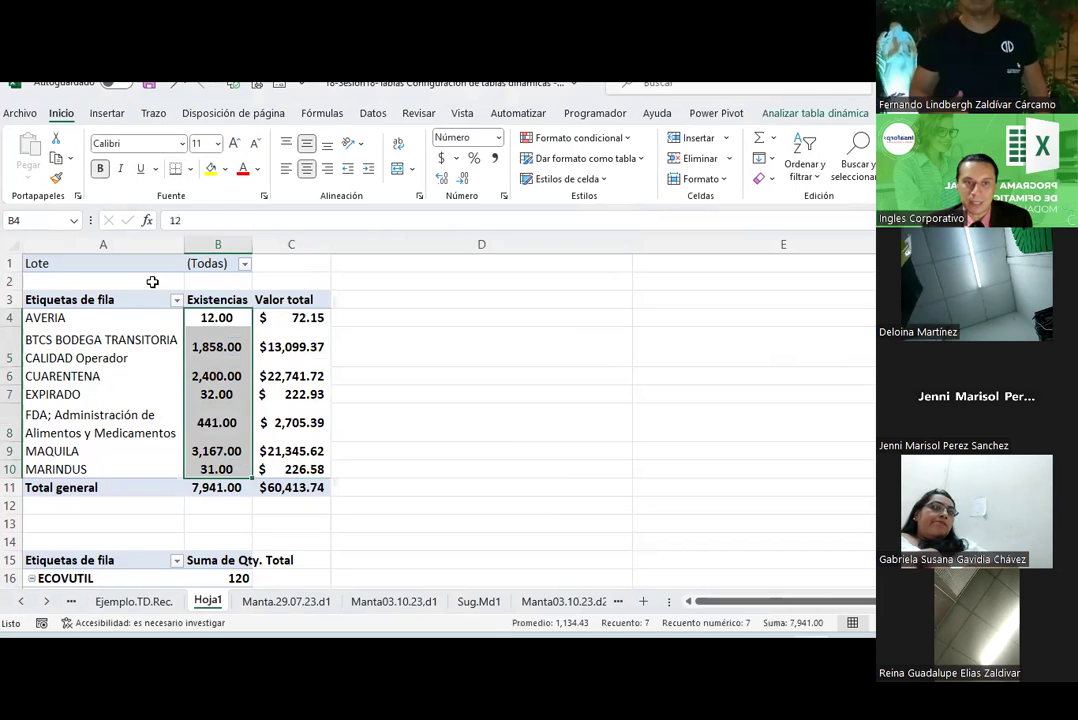
{"action": "left_click", "coordinate": [100, 168]}
{"action": "left_click_drag", "start_coordinate": [295, 376], "coordinate": [469, 393]}
{"action": "left_click", "coordinate": [291, 317]}
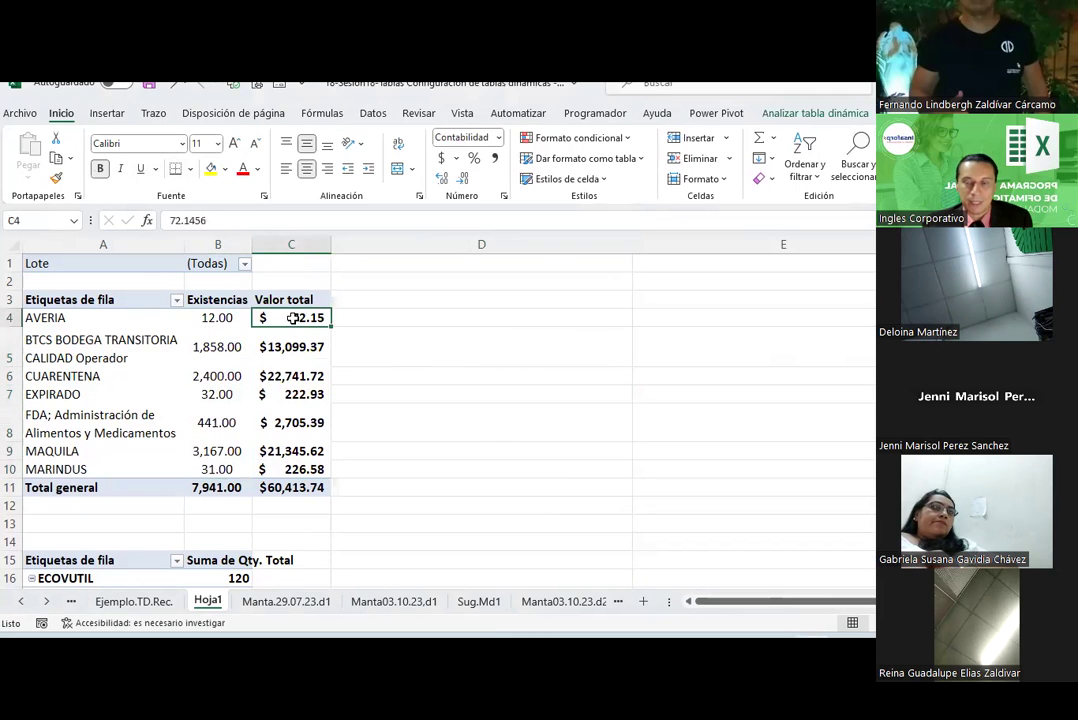
Apply the Verde claro medio 18 pivot table style to the status pivot
{"action": "left_click", "coordinate": [905, 113]}
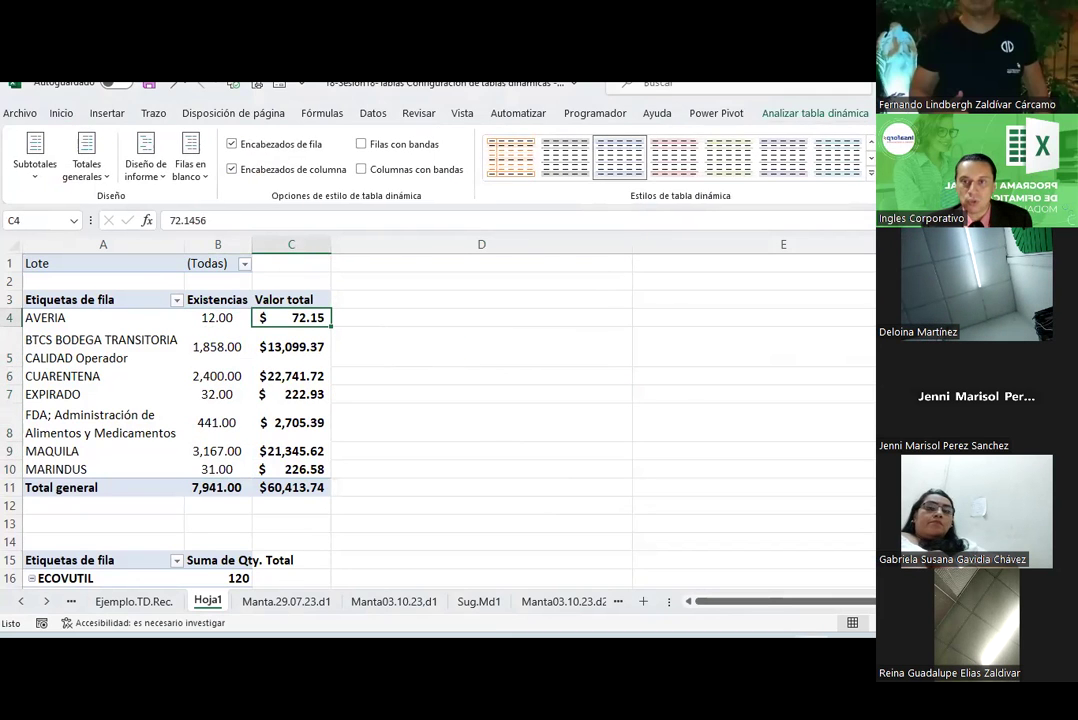
{"action": "left_click", "coordinate": [871, 174]}
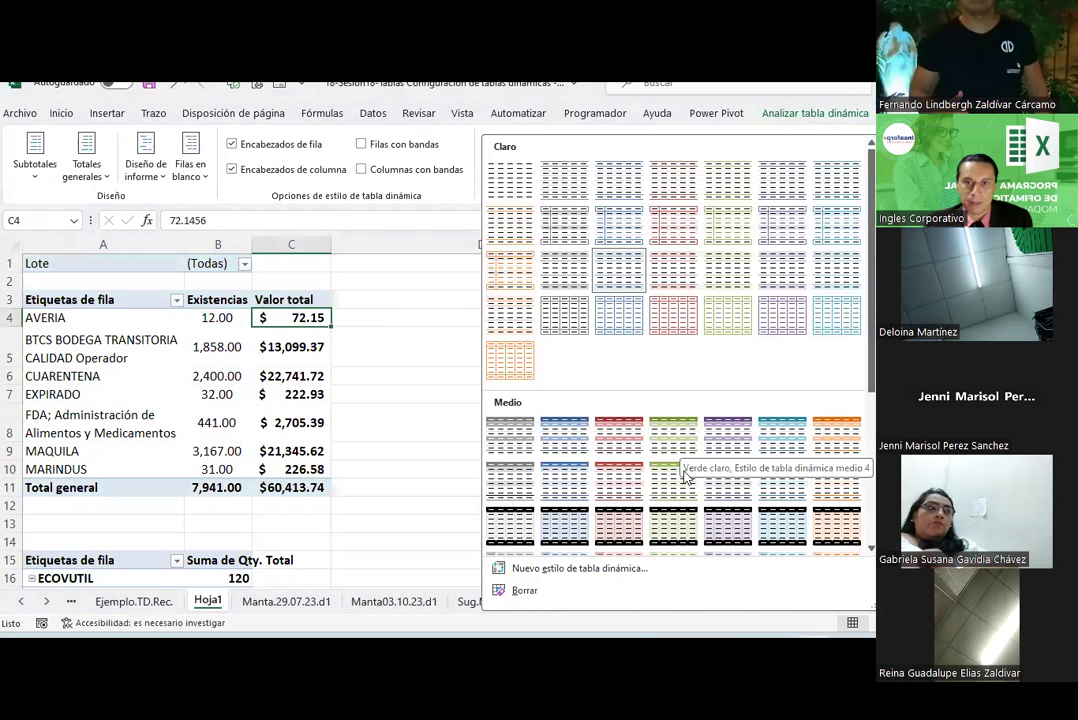
{"action": "left_click", "coordinate": [676, 541]}
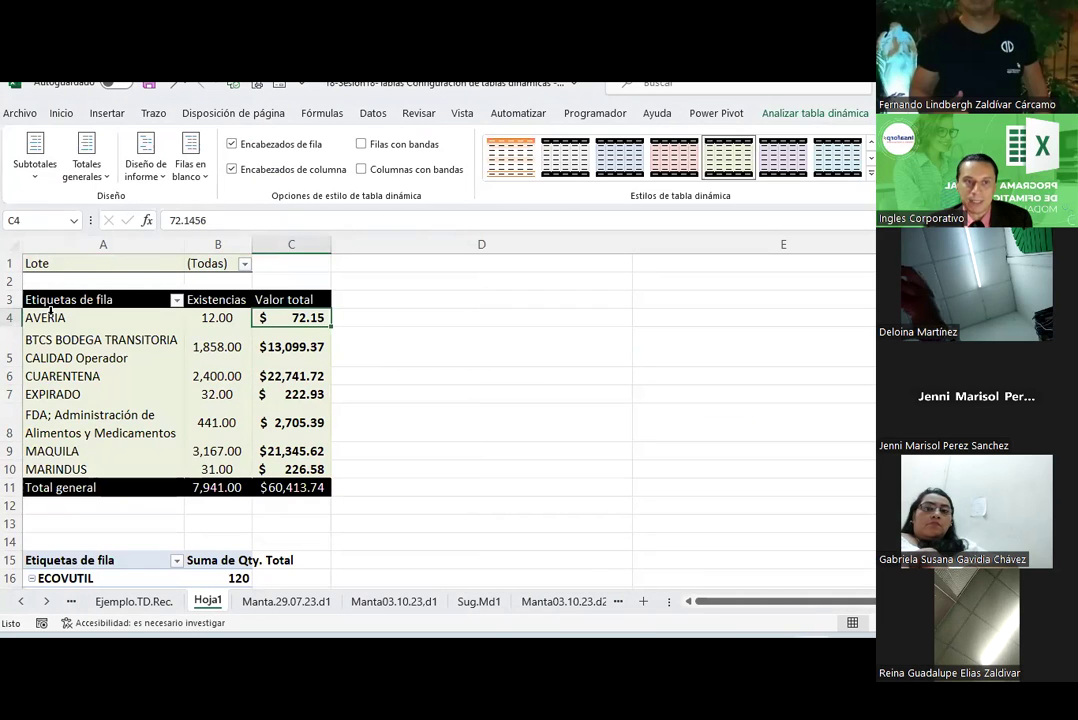
{"action": "left_click", "coordinate": [89, 376]}
{"action": "mouse_move", "coordinate": [50, 318]}
{"action": "left_mouse_down"}
{"action": "mouse_move", "coordinate": [299, 455]}
{"action": "mouse_move", "coordinate": [299, 466]}
{"action": "left_mouse_up"}
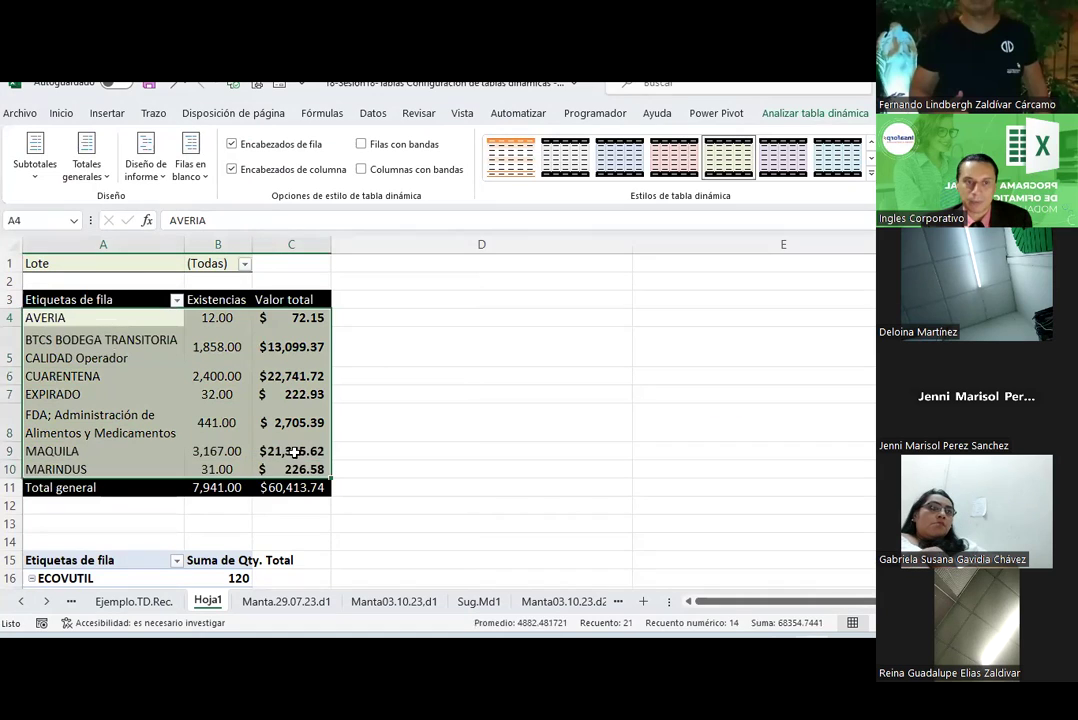
{"action": "left_click", "coordinate": [62, 115]}
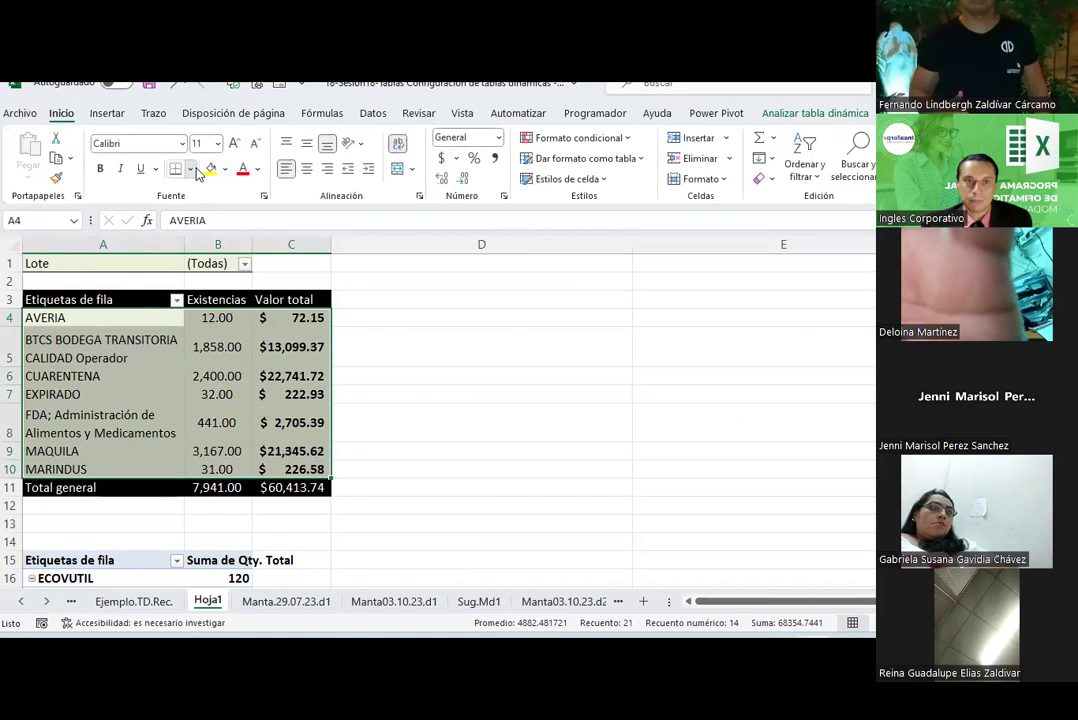
Apply Todos los bordes to the status table body A4:C10
{"action": "left_click", "coordinate": [189, 169]}
{"action": "left_click", "coordinate": [231, 327]}
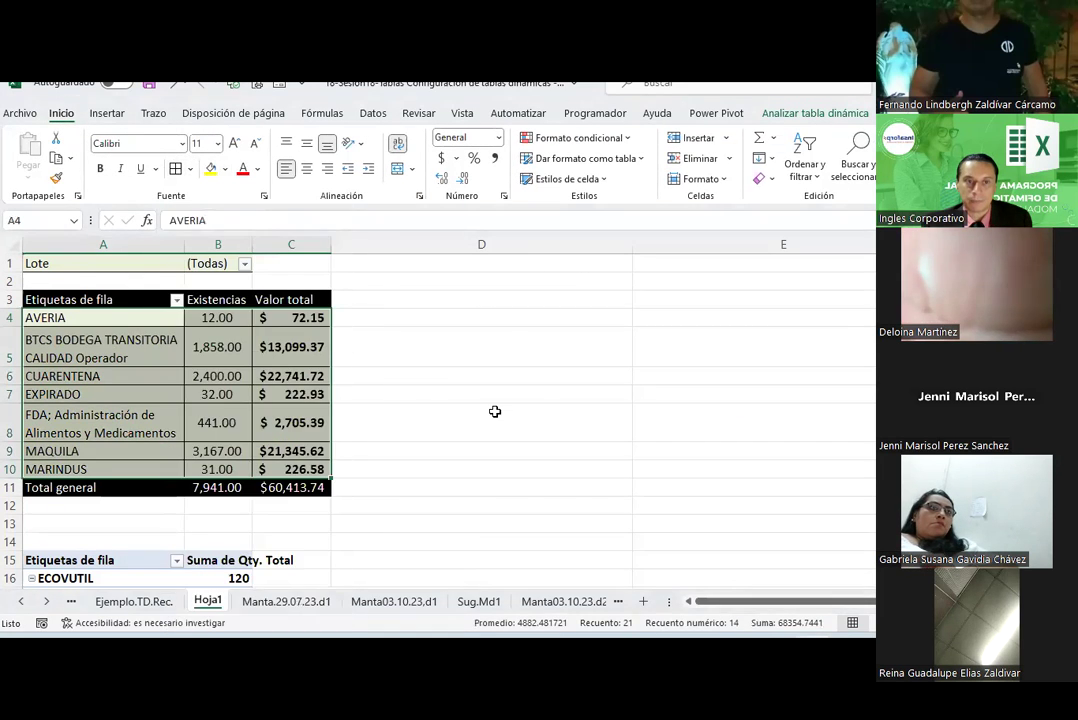
{"action": "left_click", "coordinate": [493, 412]}
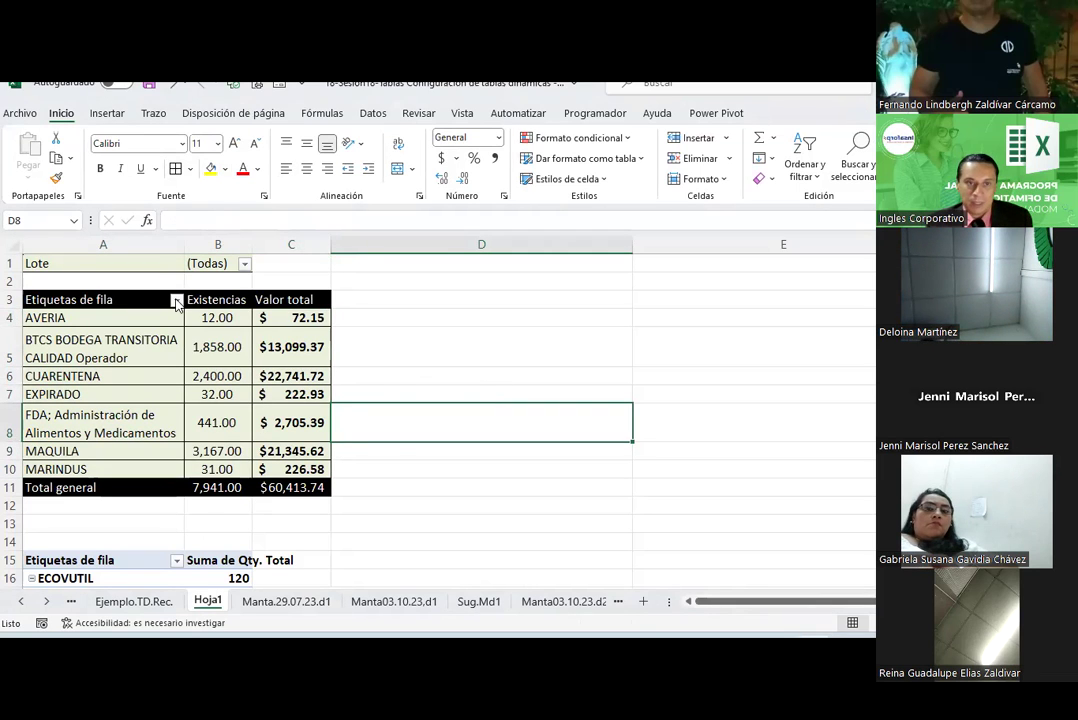
{"action": "left_click", "coordinate": [176, 300]}
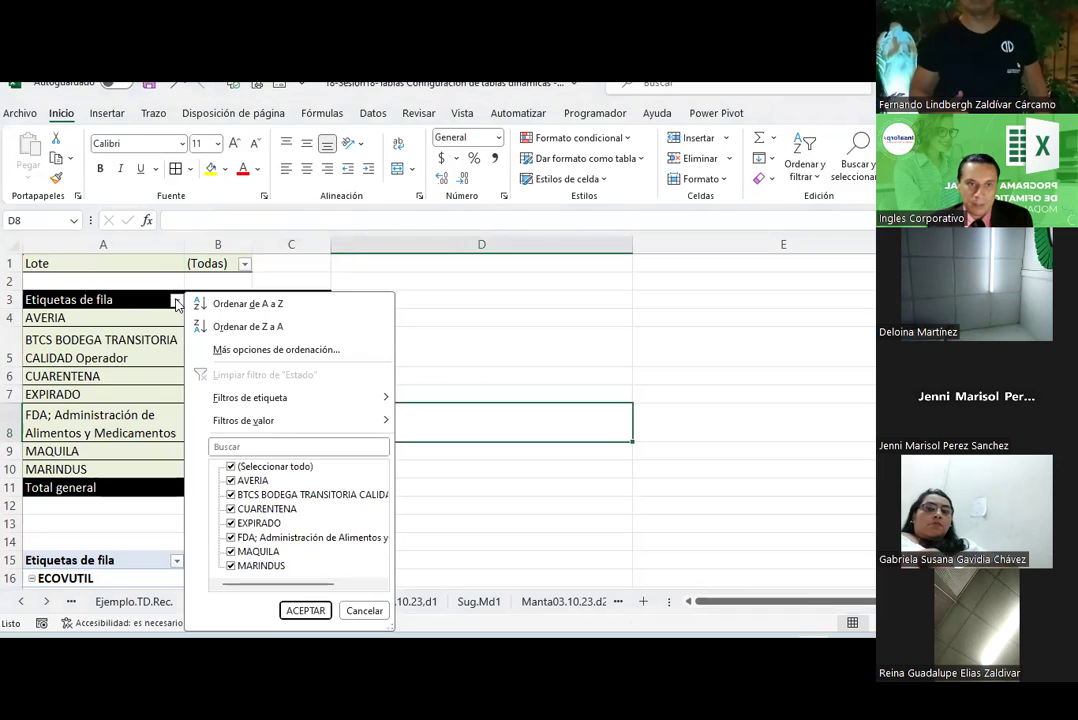
{"action": "left_click", "coordinate": [176, 300]}
Open Formato de celdas for the row-label header cell A3
{"action": "left_click", "coordinate": [98, 292]}
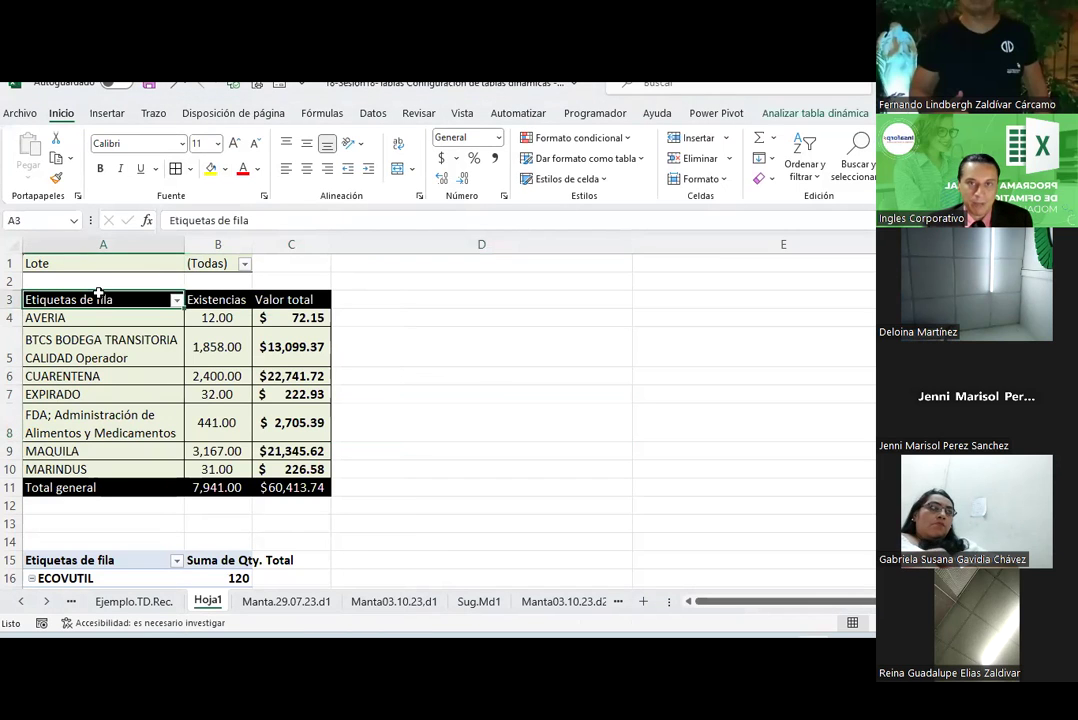
{"action": "left_click", "coordinate": [775, 115]}
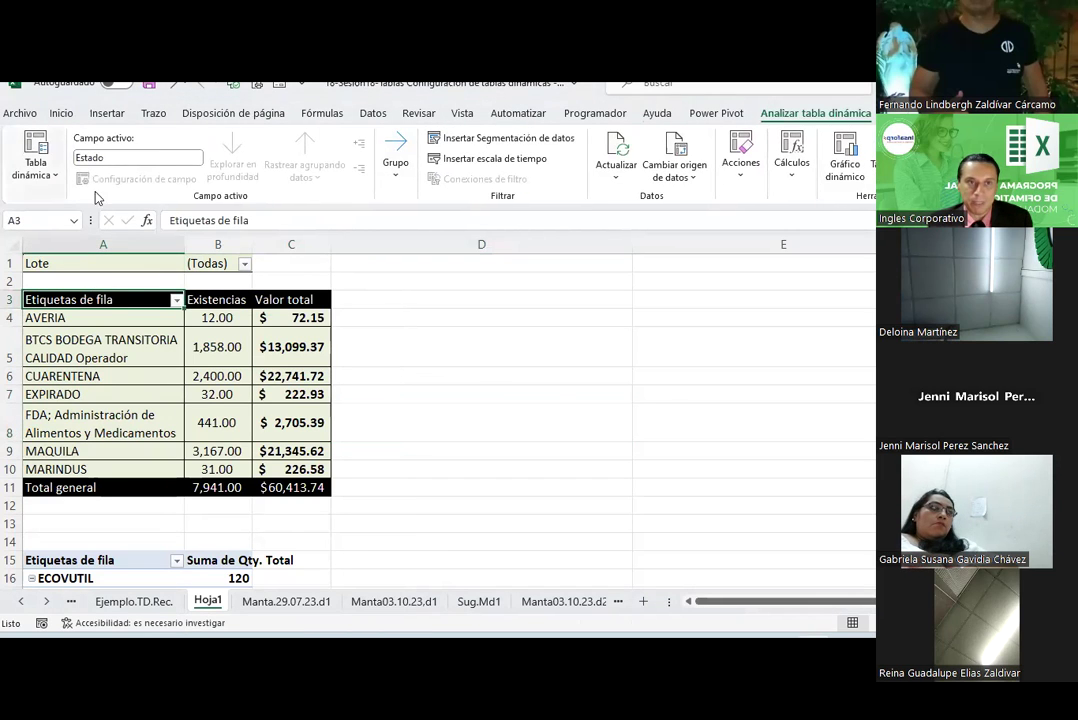
{"action": "right_click", "coordinate": [106, 303]}
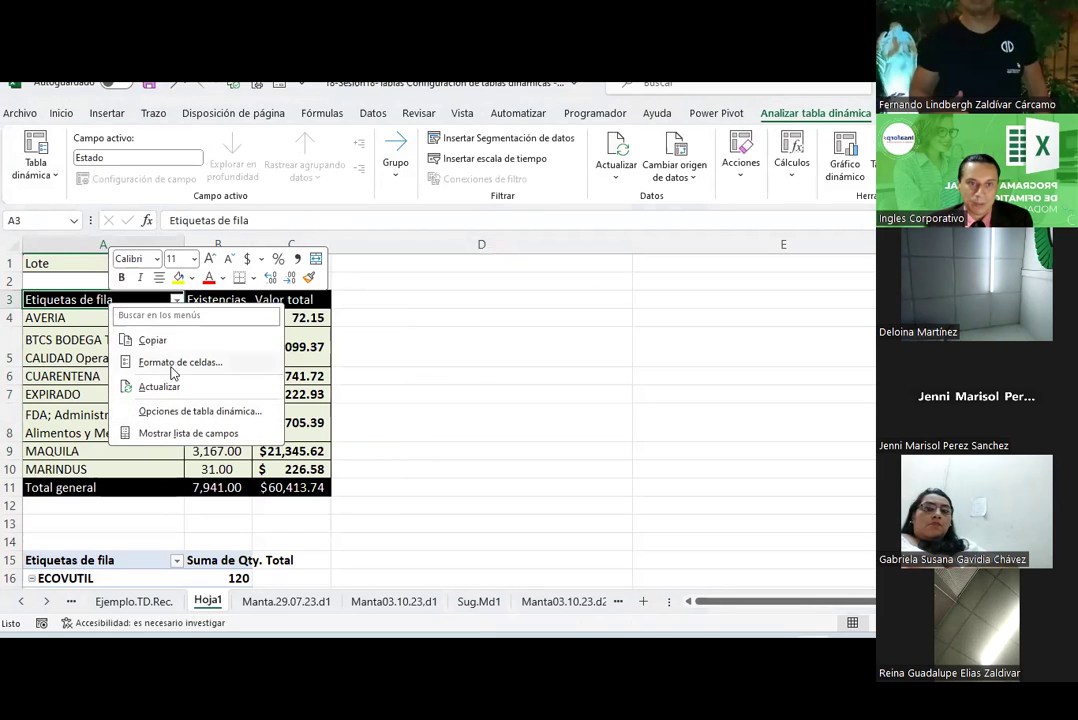
{"action": "left_click", "coordinate": [159, 386]}
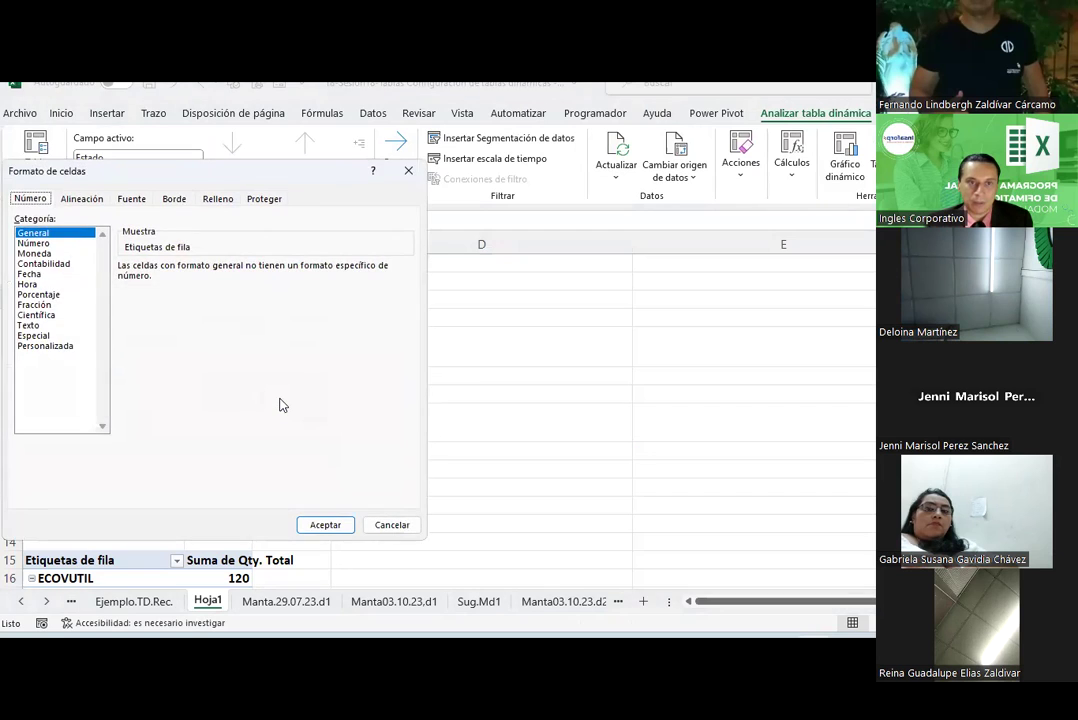
Replace the A3 header 'Etiquetas de fila' with 'Tipos de estatus'
{"action": "key", "text": "Escape"}
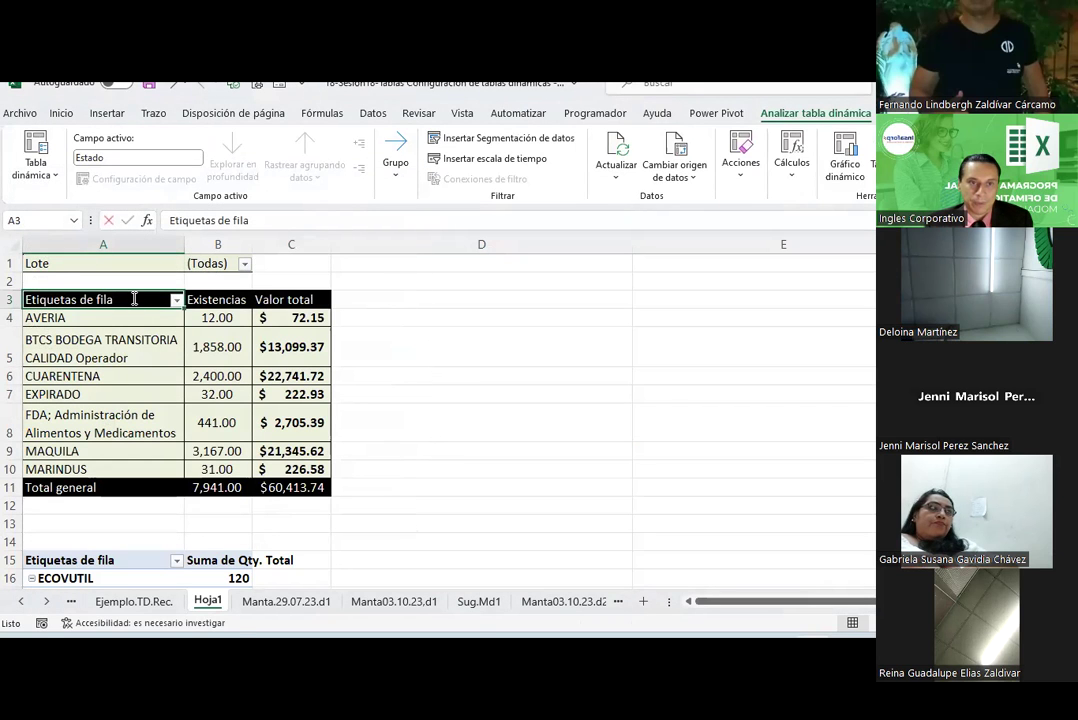
{"action": "double_click", "coordinate": [134, 299]}
{"action": "left_click_drag", "start_coordinate": [134, 299], "coordinate": [12, 291]}
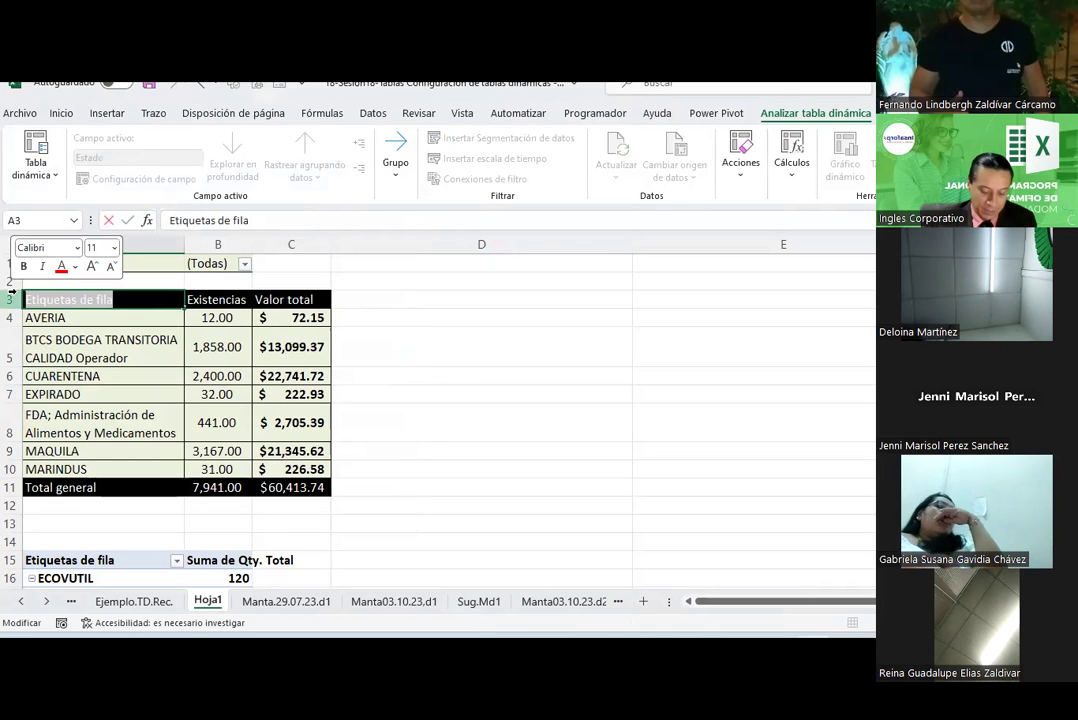
{"action": "type", "text": "Tipos de estatus"}
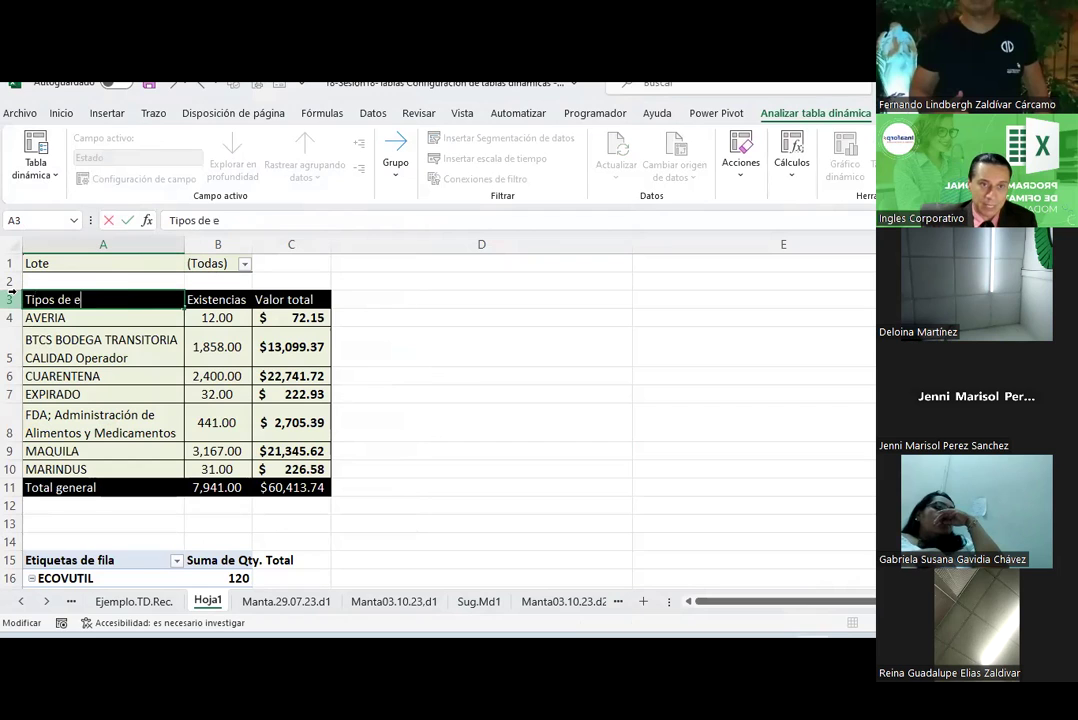
{"action": "left_click", "coordinate": [534, 358]}
{"action": "left_click", "coordinate": [90, 301]}
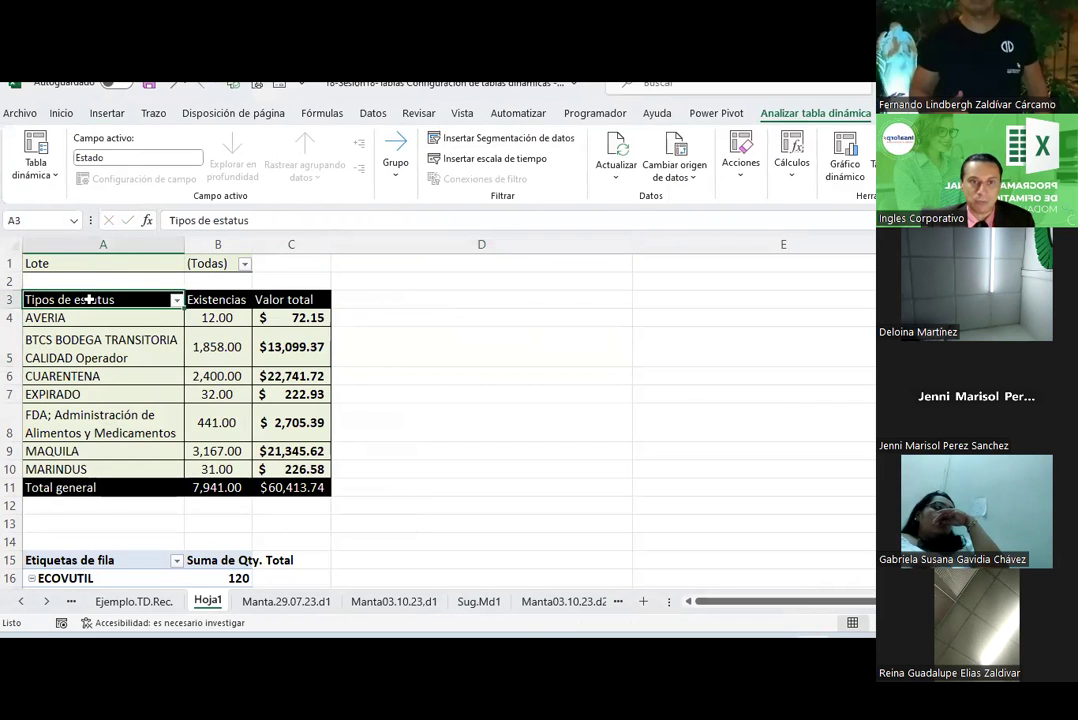
{"action": "left_click", "coordinate": [61, 262]}
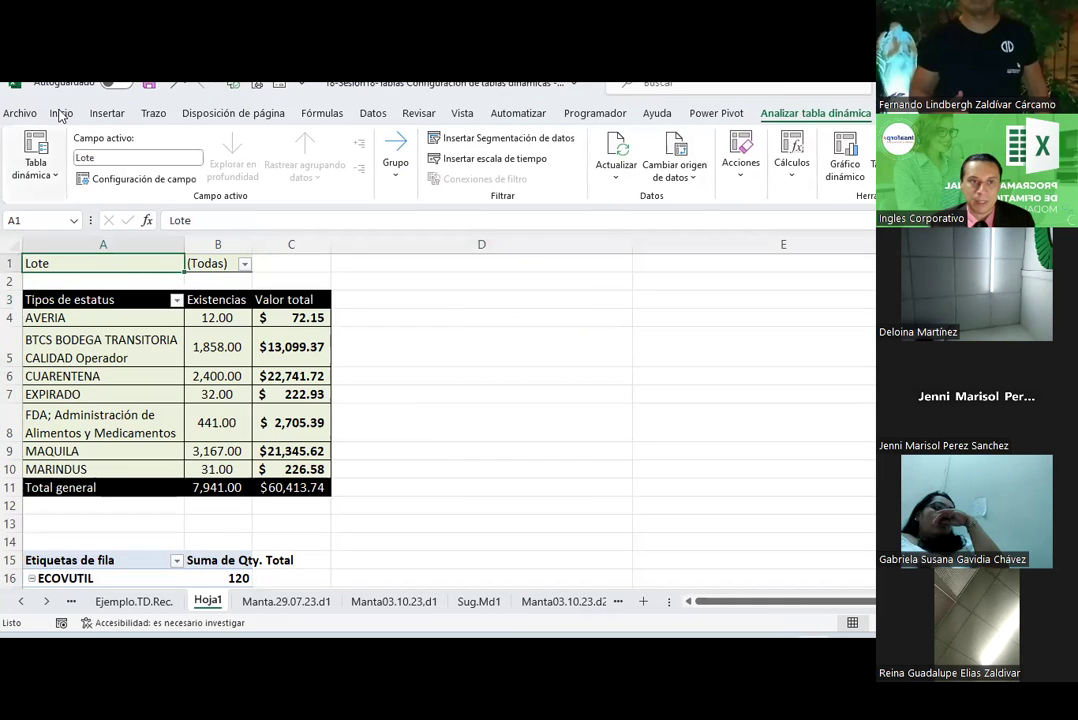
{"action": "left_click", "coordinate": [58, 113]}
{"action": "left_click", "coordinate": [300, 425]}
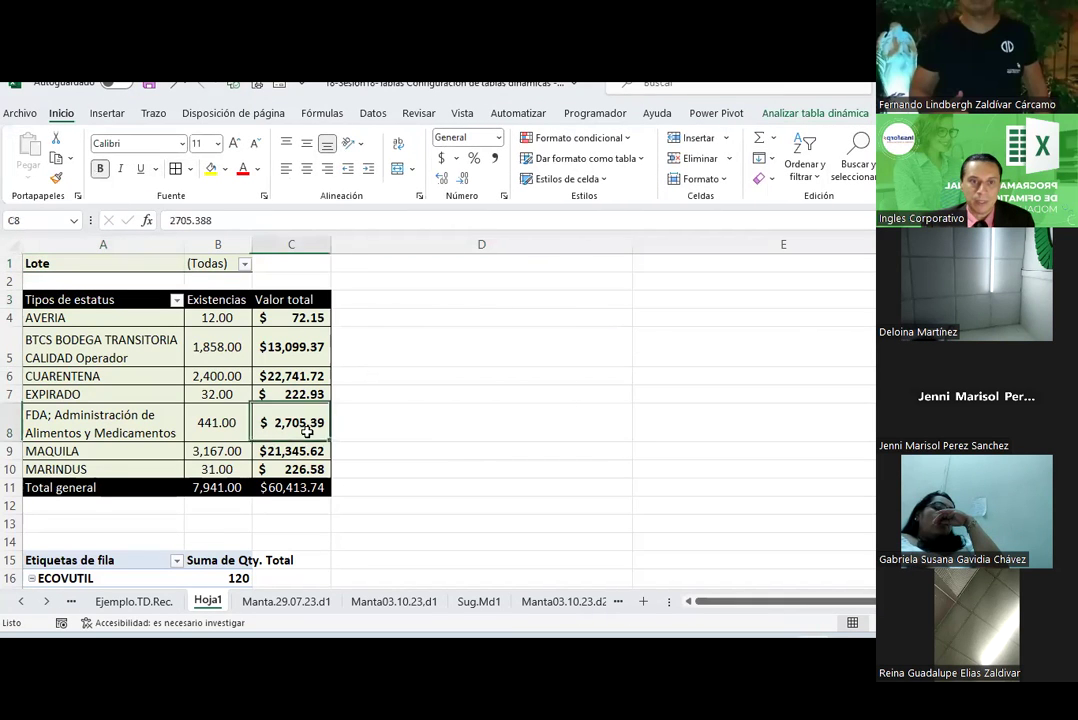
{"action": "scroll", "coordinate": [224, 411], "scroll_direction": "down", "scroll_amount": 1}
{"action": "scroll", "coordinate": [225, 407], "scroll_direction": "up", "scroll_amount": 1}
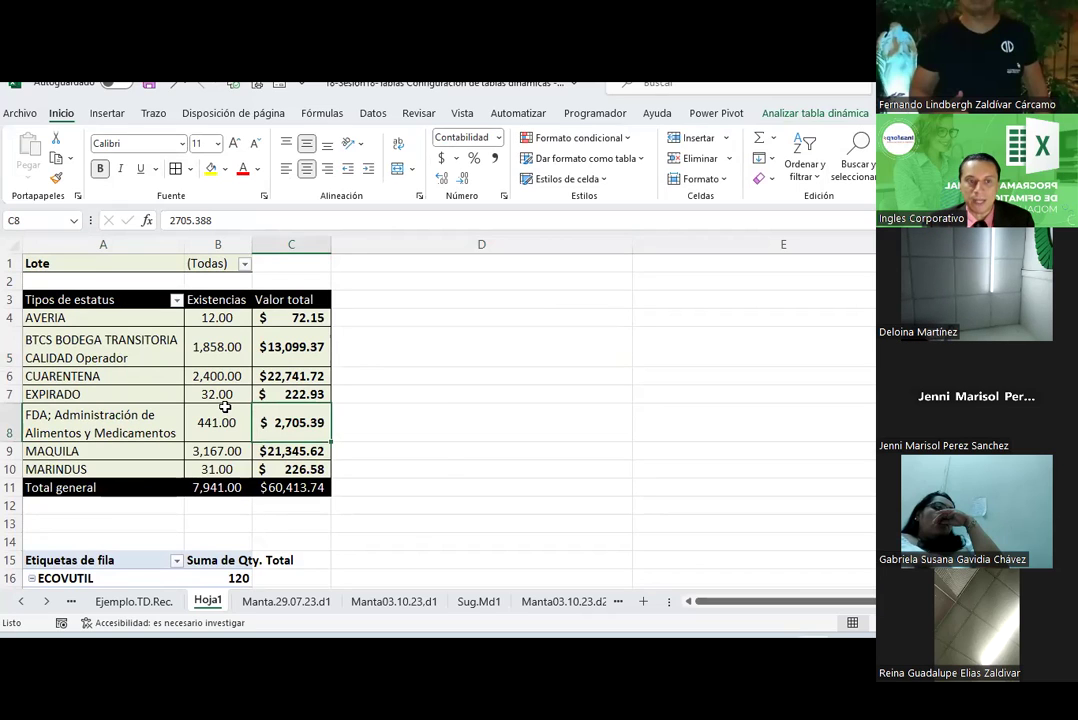
{"action": "left_click", "coordinate": [476, 411]}
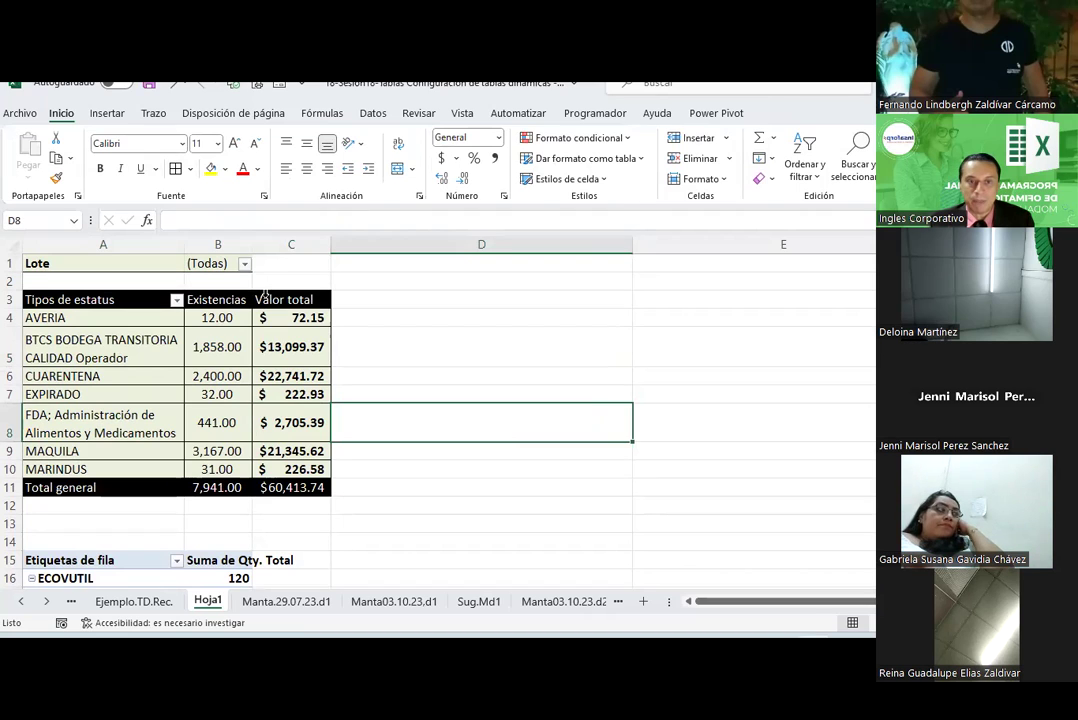
{"action": "left_click", "coordinate": [265, 292]}
{"action": "left_click", "coordinate": [280, 350]}
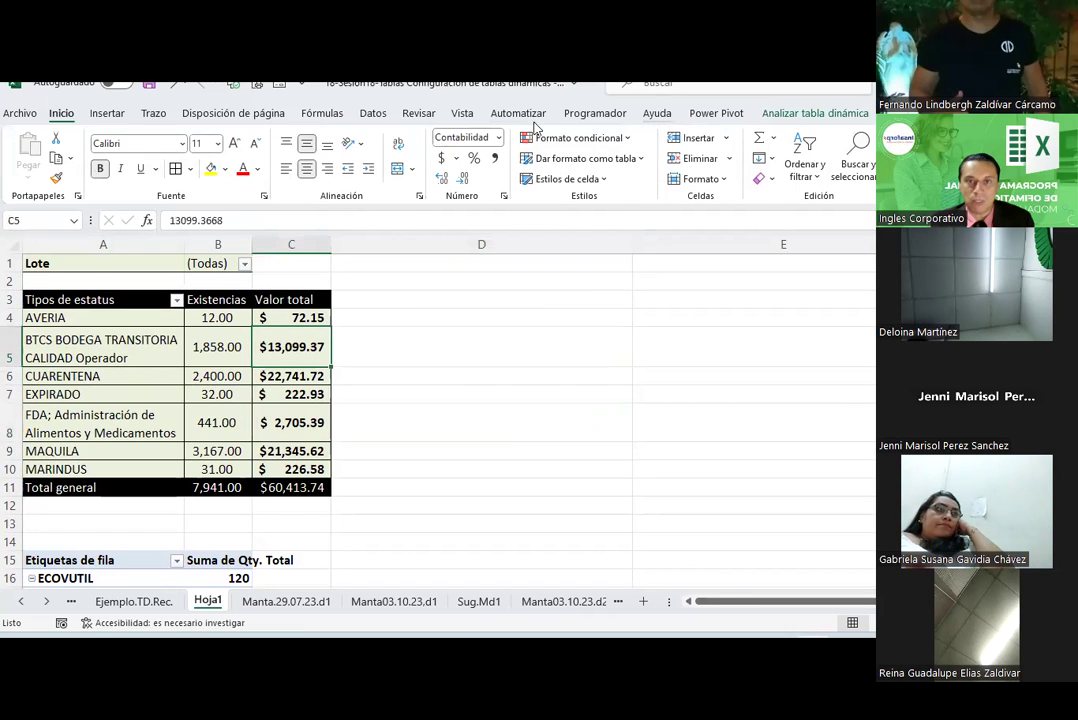
{"action": "left_click", "coordinate": [373, 113]}
{"action": "left_click", "coordinate": [780, 113]}
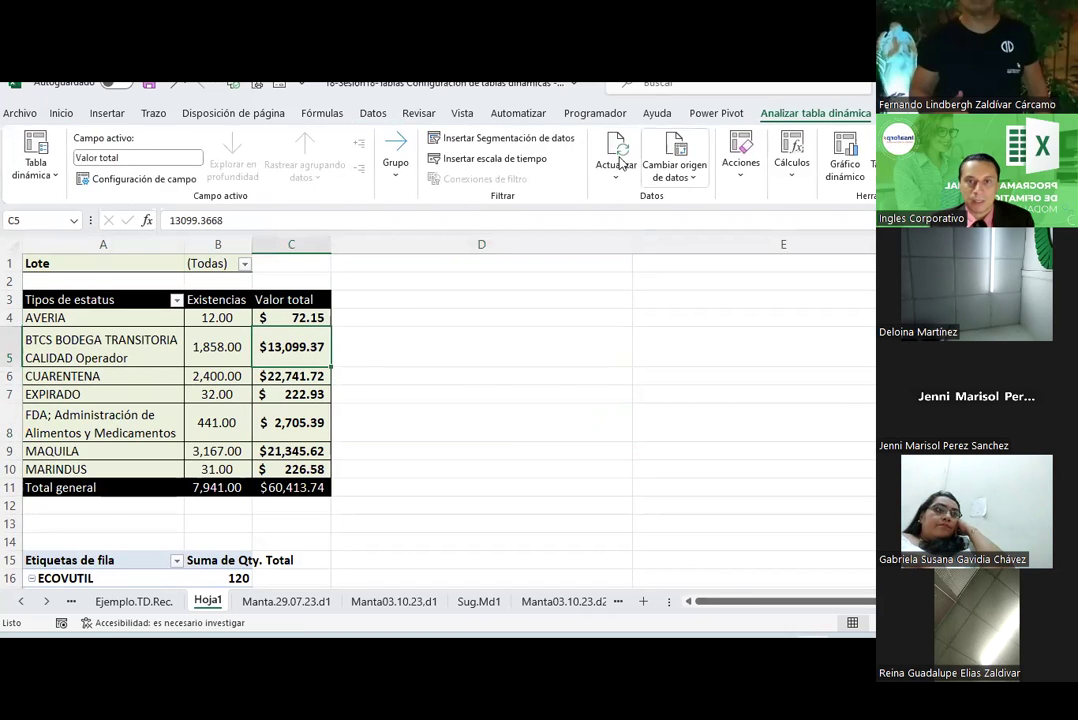
Insert a slicer for the Lote field and drag it beside the pivot table
{"action": "left_click", "coordinate": [491, 140]}
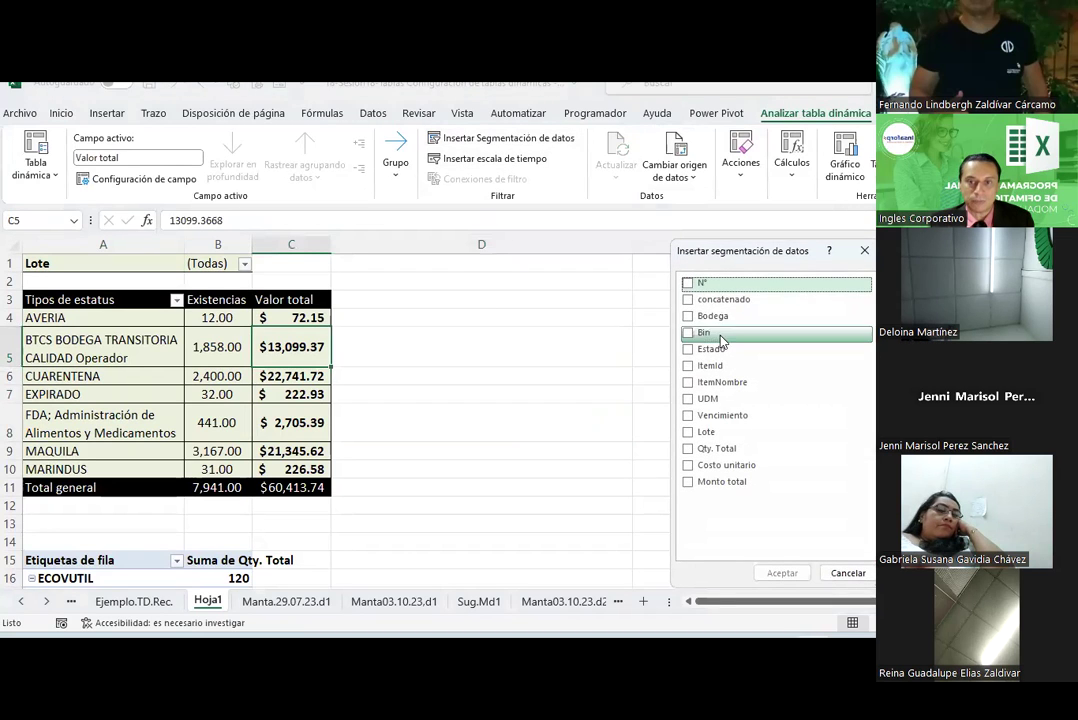
{"action": "left_click_drag", "start_coordinate": [735, 256], "coordinate": [524, 283]}
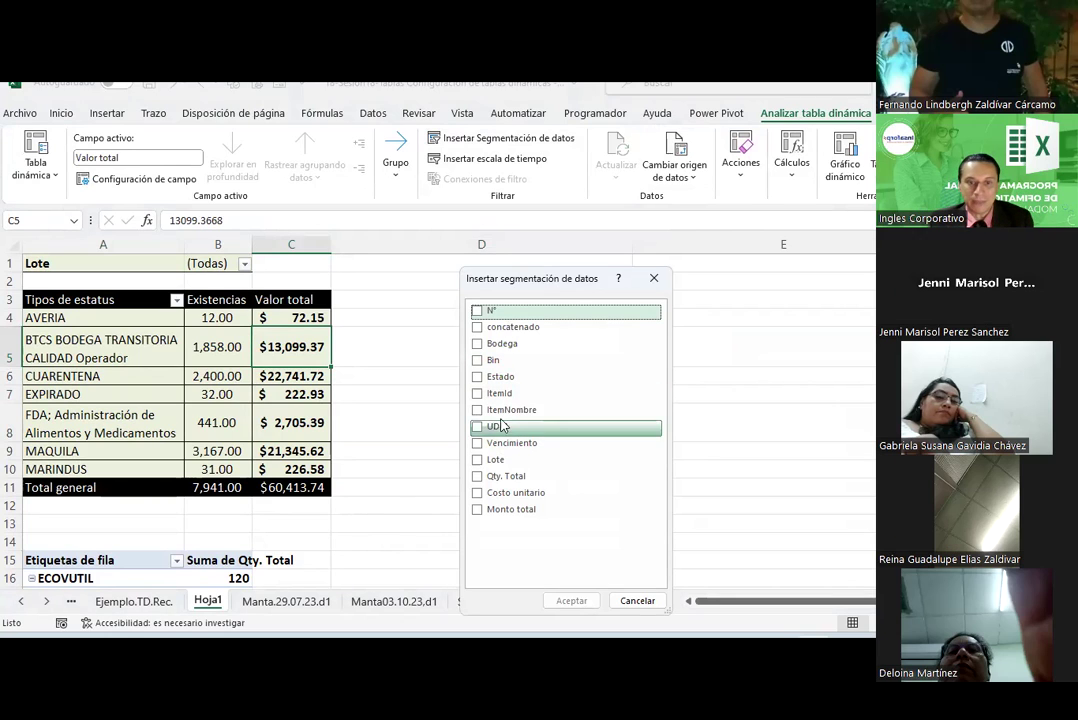
{"action": "left_click", "coordinate": [477, 459]}
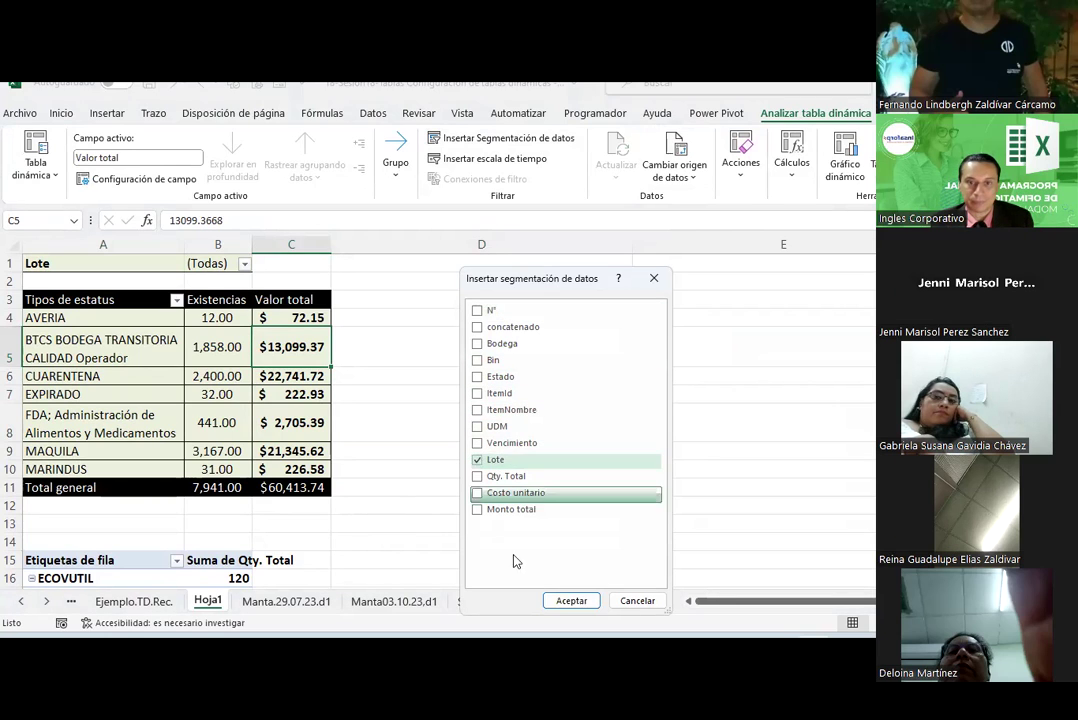
{"action": "left_click", "coordinate": [571, 600]}
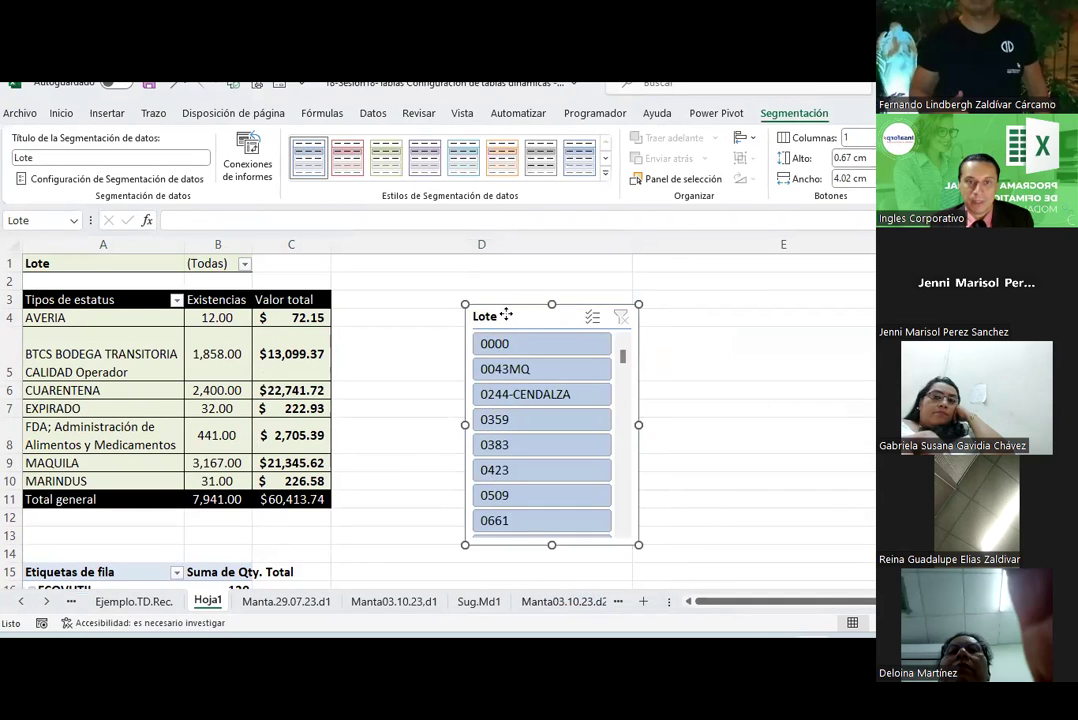
{"action": "left_click_drag", "start_coordinate": [506, 315], "coordinate": [374, 283]}
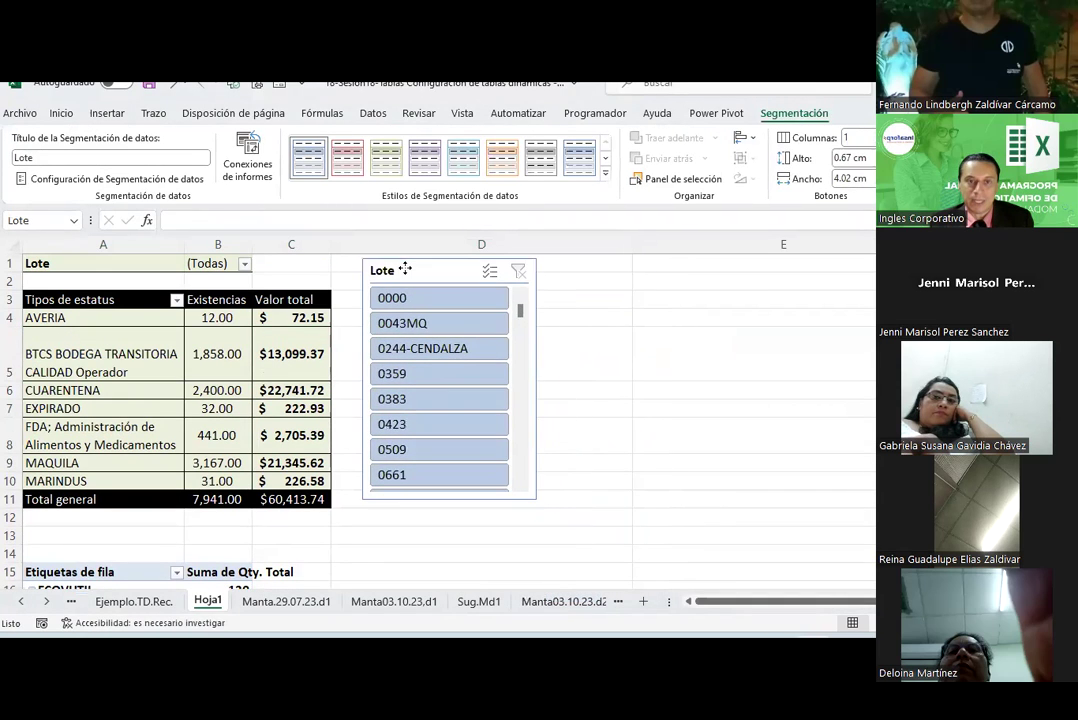
{"action": "left_click", "coordinate": [244, 264]}
{"action": "key", "text": "Escape"}
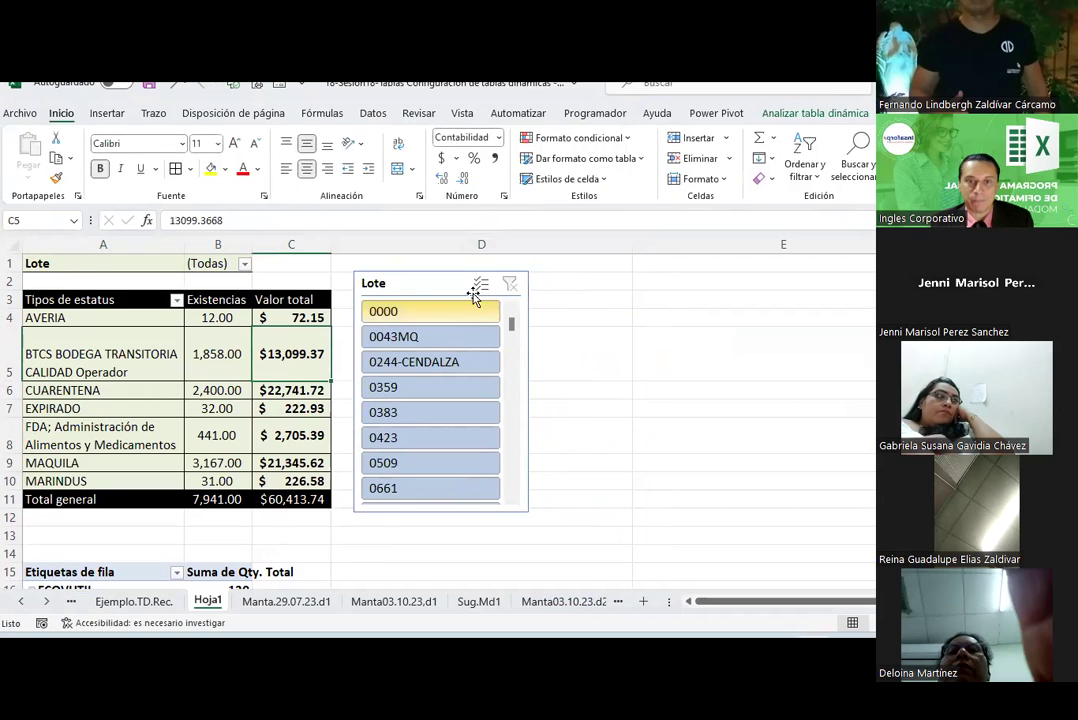
{"action": "left_click", "coordinate": [826, 115]}
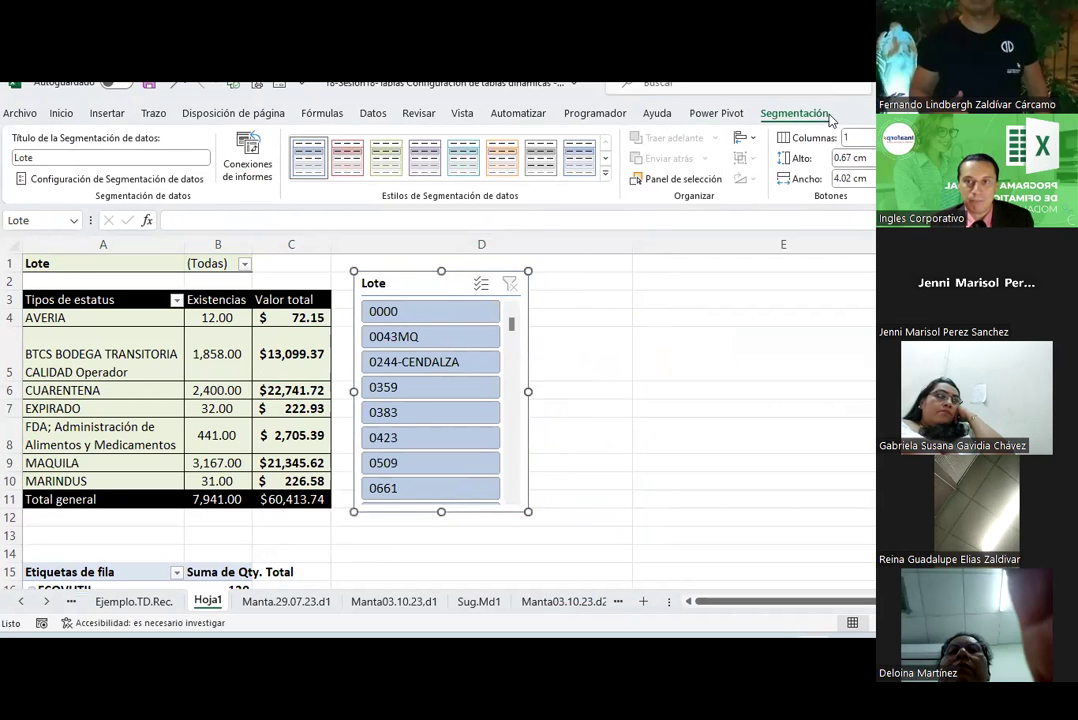
Give the Lote slicer a light green slicer style
{"action": "left_click", "coordinate": [605, 178]}
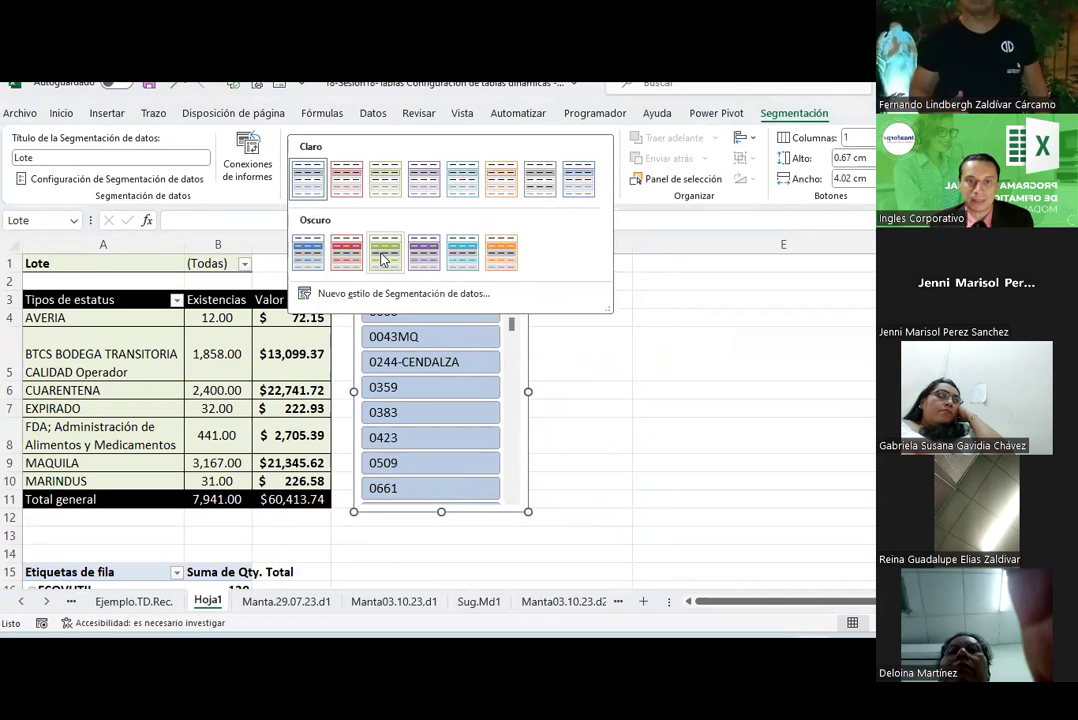
{"action": "left_click", "coordinate": [383, 259]}
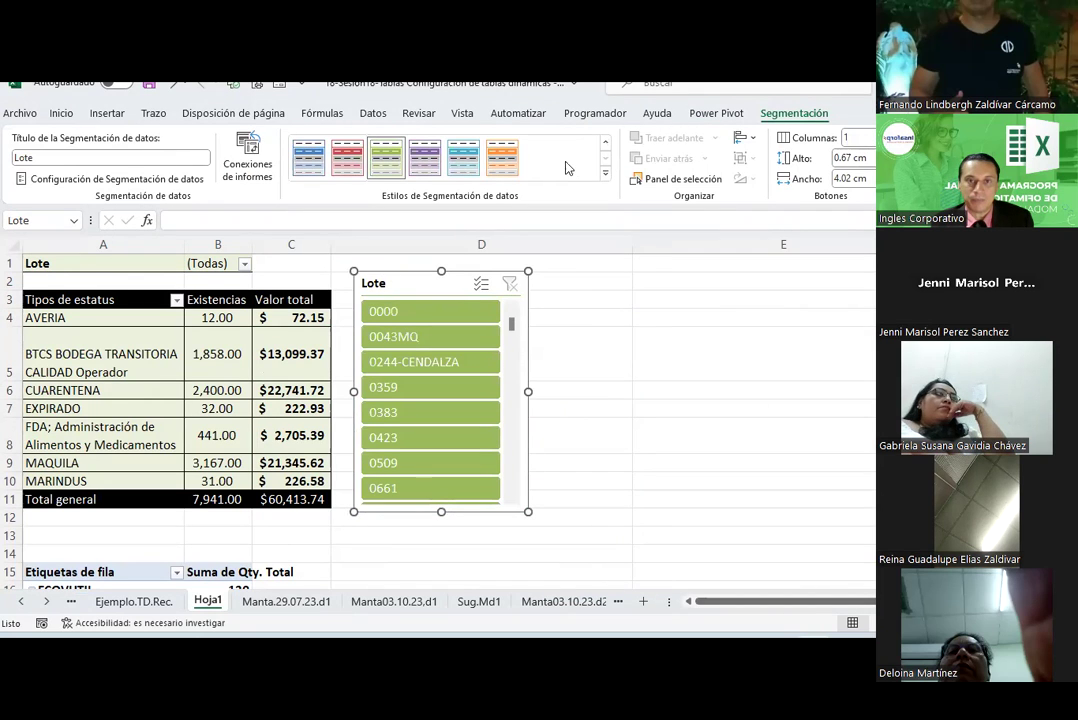
{"action": "left_click", "coordinate": [605, 176]}
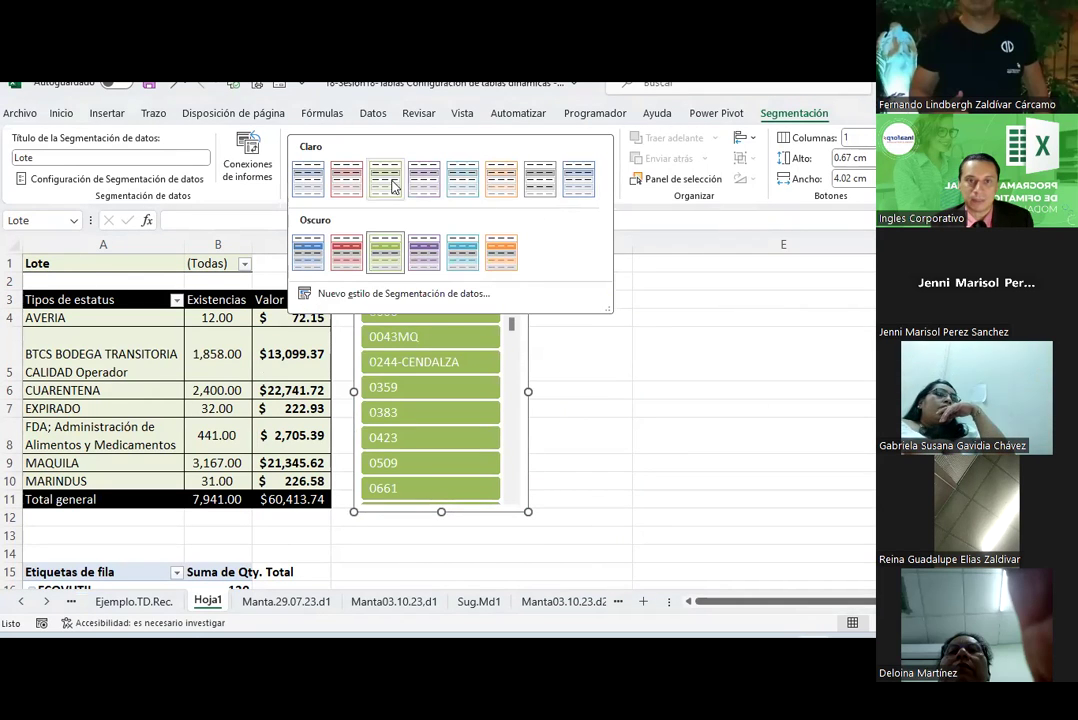
{"action": "left_click", "coordinate": [385, 178]}
{"action": "left_click", "coordinate": [650, 437]}
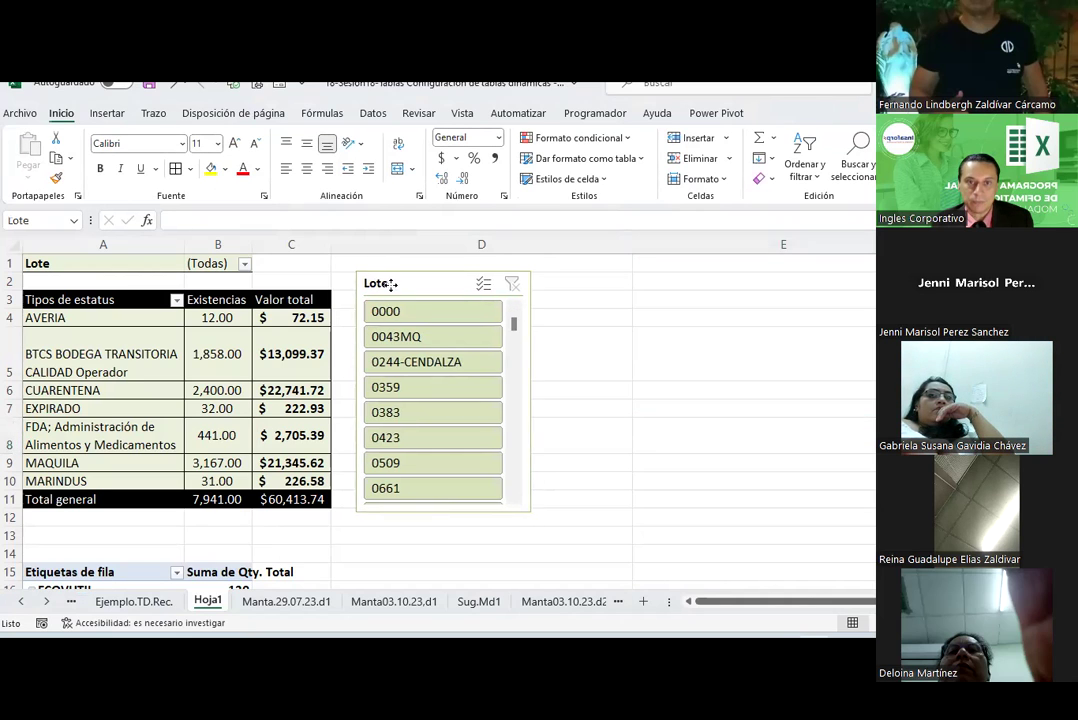
Reshape the Lote slicer into a wide, short strip beside the status pivot
{"action": "left_click_drag", "start_coordinate": [373, 276], "coordinate": [399, 293]}
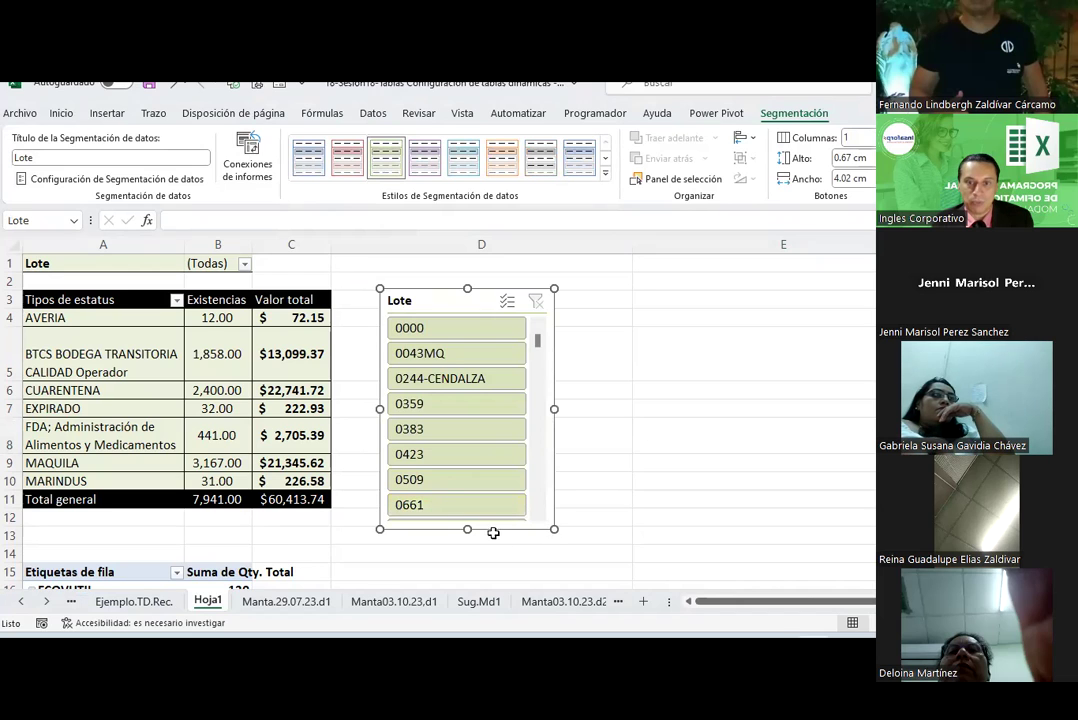
{"action": "left_click_drag", "start_coordinate": [554, 529], "coordinate": [729, 320]}
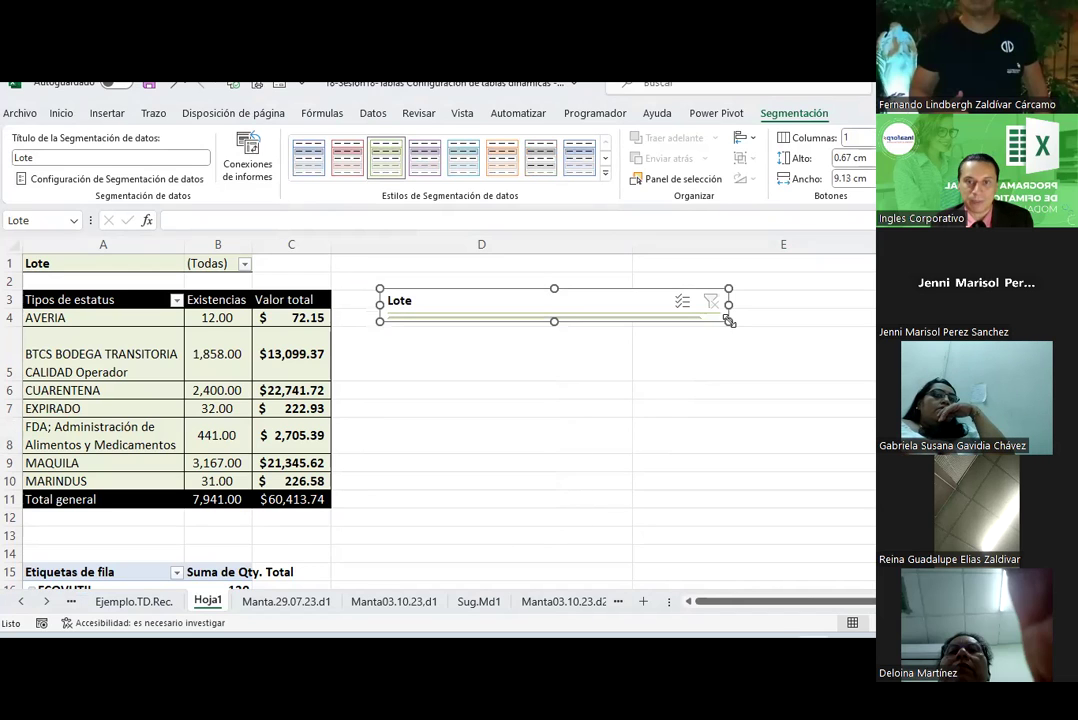
{"action": "left_click_drag", "start_coordinate": [554, 320], "coordinate": [553, 390]}
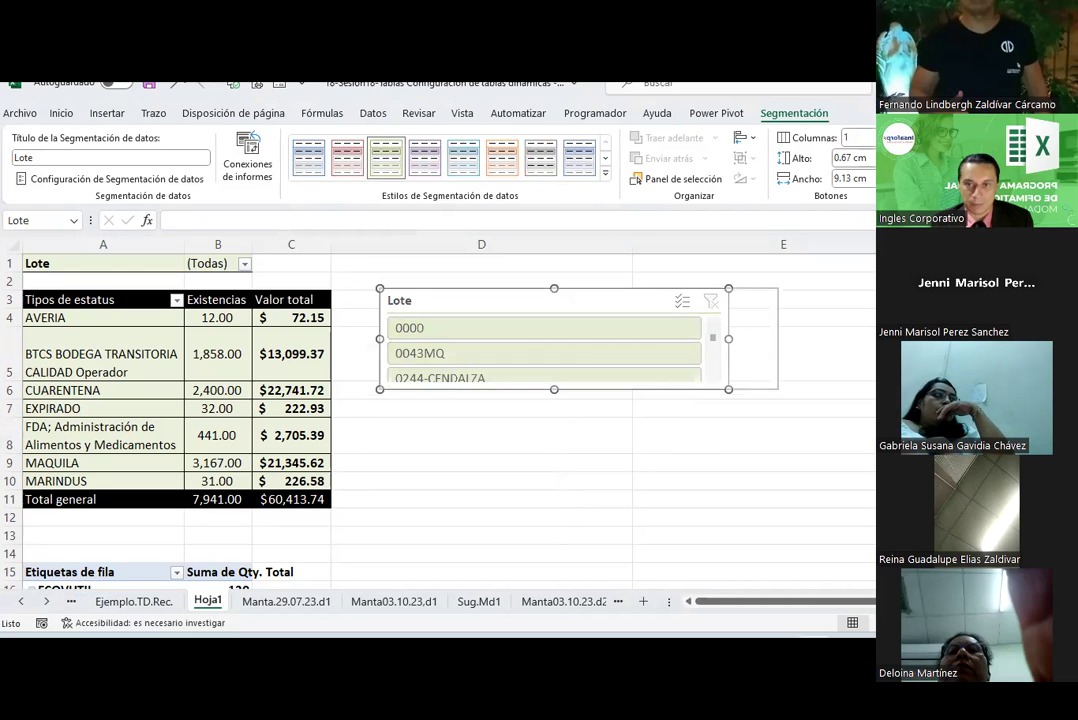
{"action": "left_click_drag", "start_coordinate": [729, 338], "coordinate": [968, 338]}
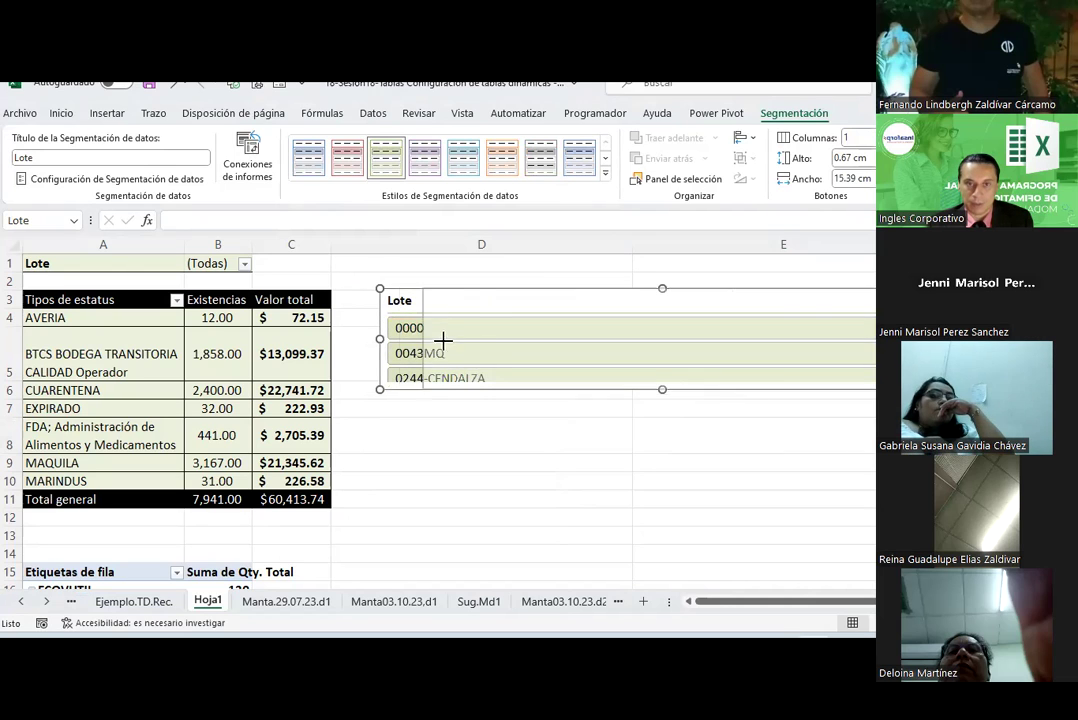
{"action": "left_click_drag", "start_coordinate": [378, 338], "coordinate": [811, 338]}
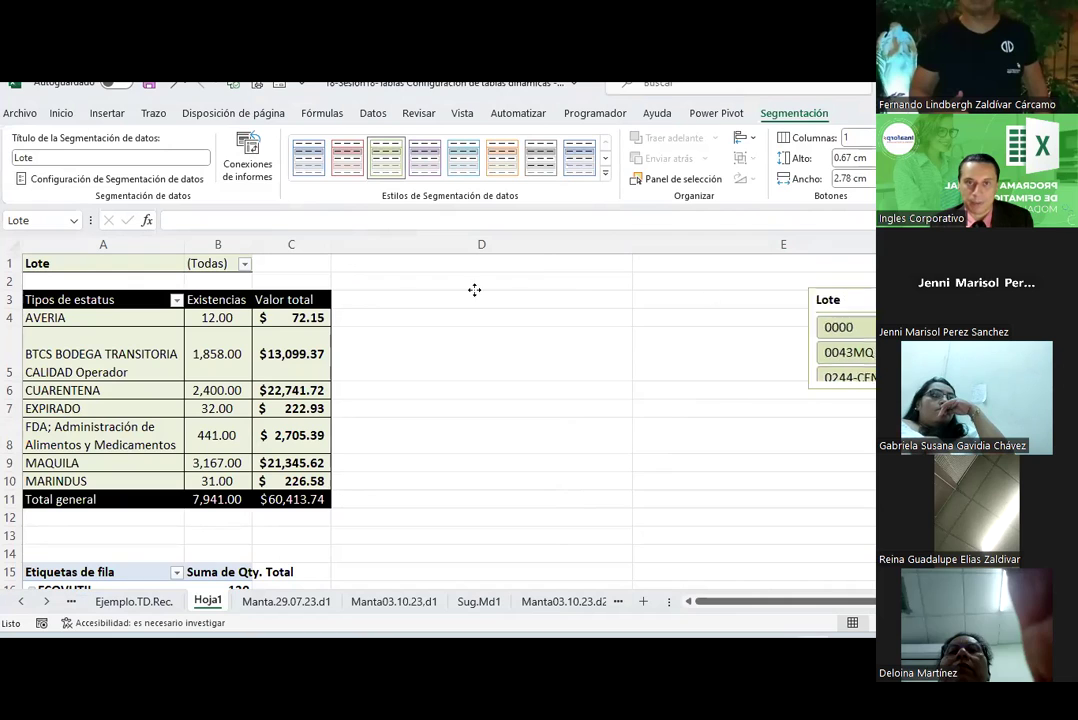
{"action": "left_click_drag", "start_coordinate": [844, 292], "coordinate": [406, 275]}
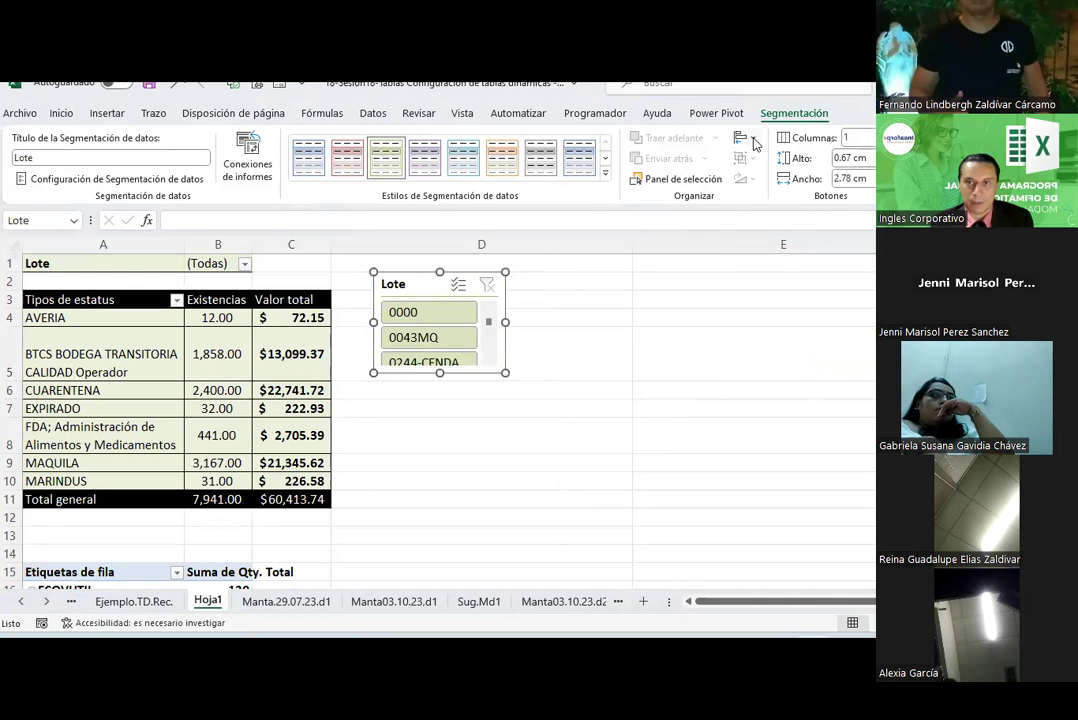
Enlarge the Lote slicer downward to list eight lots and nudge it into place
{"action": "left_click", "coordinate": [755, 141]}
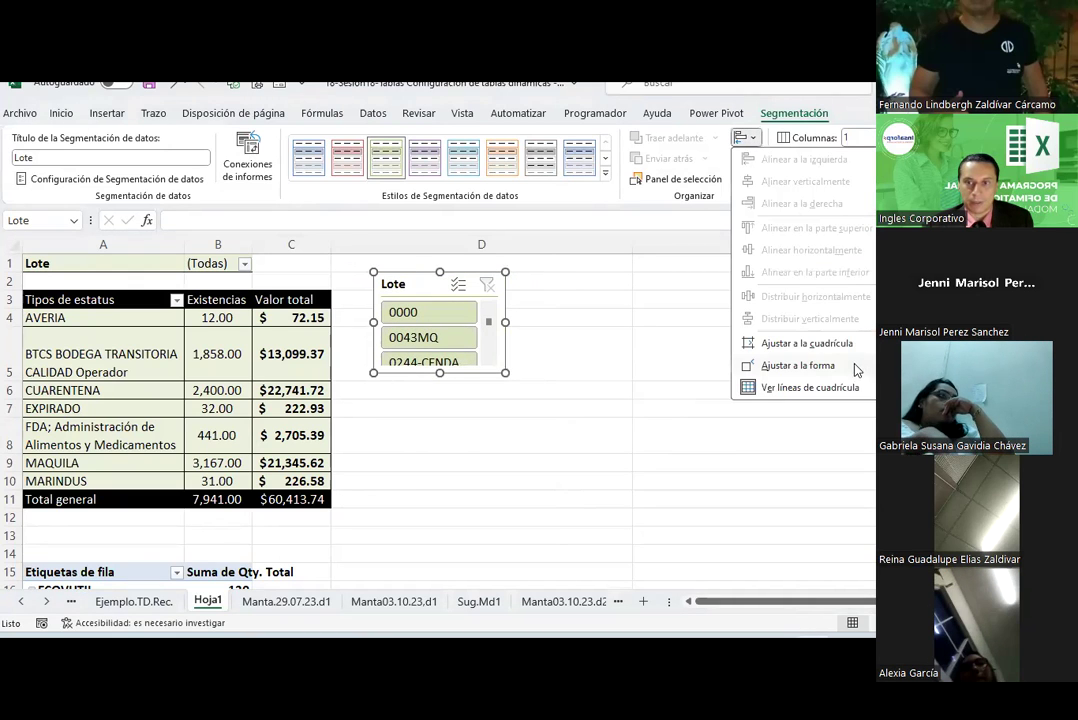
{"action": "left_click", "coordinate": [470, 379]}
{"action": "left_click_drag", "start_coordinate": [505, 371], "coordinate": [511, 508]}
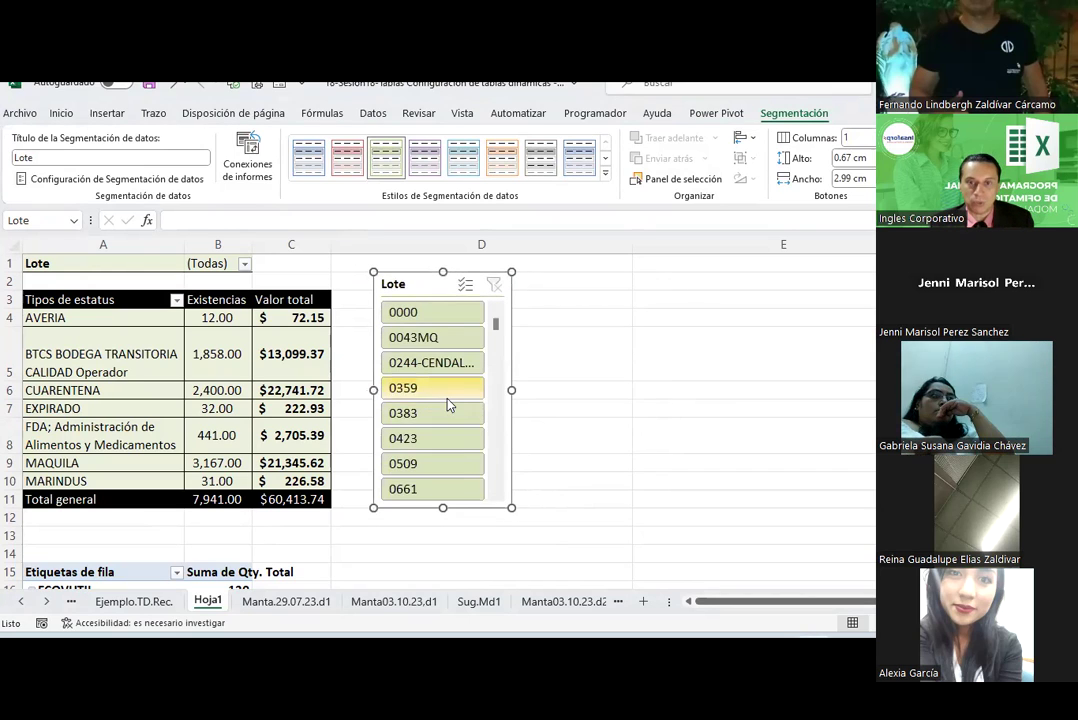
{"action": "scroll", "coordinate": [448, 404], "scroll_direction": "down", "scroll_amount": 3}
{"action": "scroll", "coordinate": [448, 404], "scroll_direction": "down", "scroll_amount": 3}
{"action": "scroll", "coordinate": [448, 404], "scroll_direction": "down", "scroll_amount": 3}
{"action": "scroll", "coordinate": [448, 404], "scroll_direction": "down", "scroll_amount": 5}
{"action": "scroll", "coordinate": [448, 404], "scroll_direction": "down", "scroll_amount": 5}
{"action": "scroll", "coordinate": [448, 404], "scroll_direction": "down", "scroll_amount": 3}
{"action": "scroll", "coordinate": [448, 404], "scroll_direction": "up", "scroll_amount": 10}
{"action": "scroll", "coordinate": [448, 404], "scroll_direction": "up", "scroll_amount": 5}
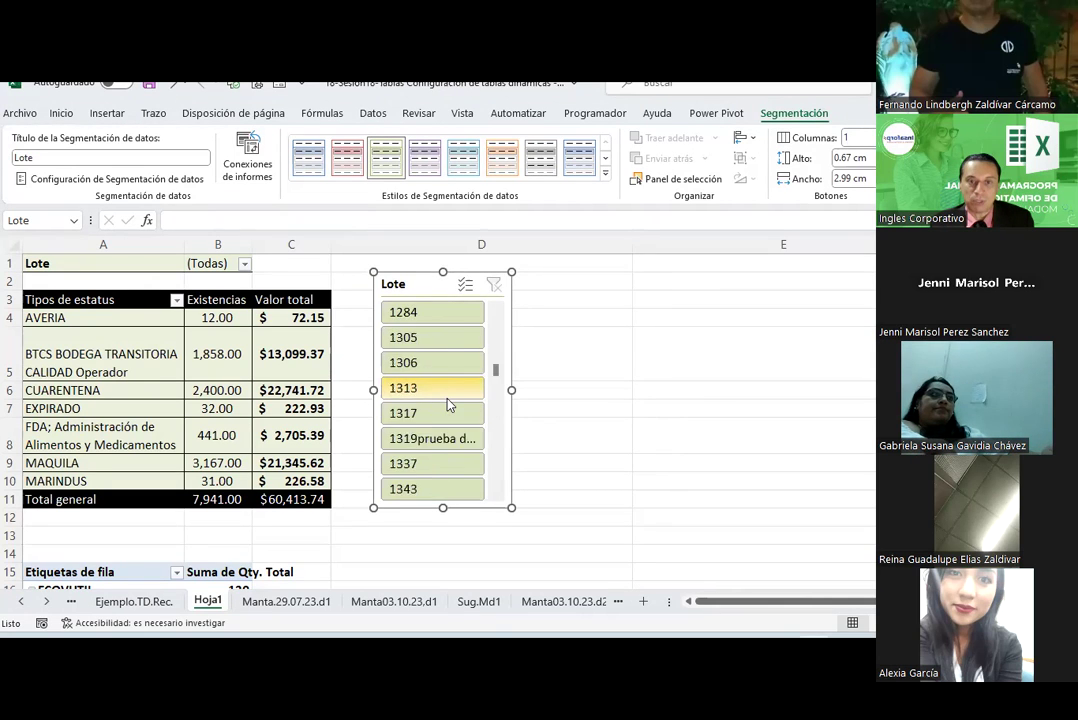
{"action": "scroll", "coordinate": [448, 404], "scroll_direction": "up", "scroll_amount": 10}
{"action": "left_click_drag", "start_coordinate": [398, 272], "coordinate": [380, 268]}
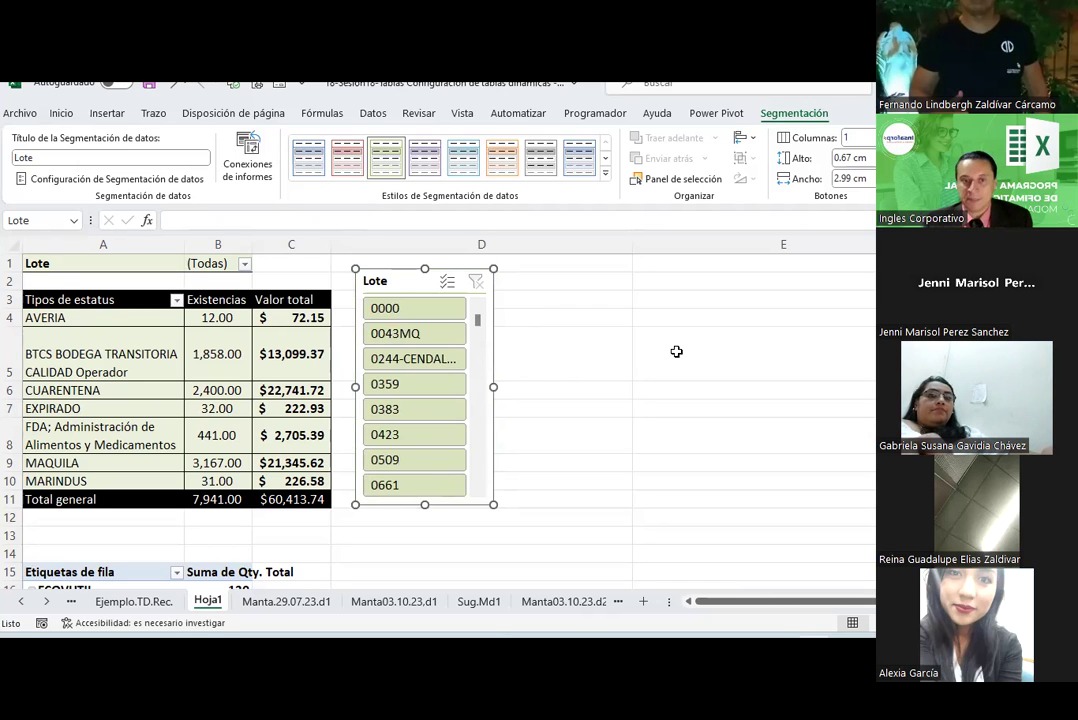
Scroll down to the second pivot table listing ItemId codes at row 15
{"action": "left_click", "coordinate": [676, 351]}
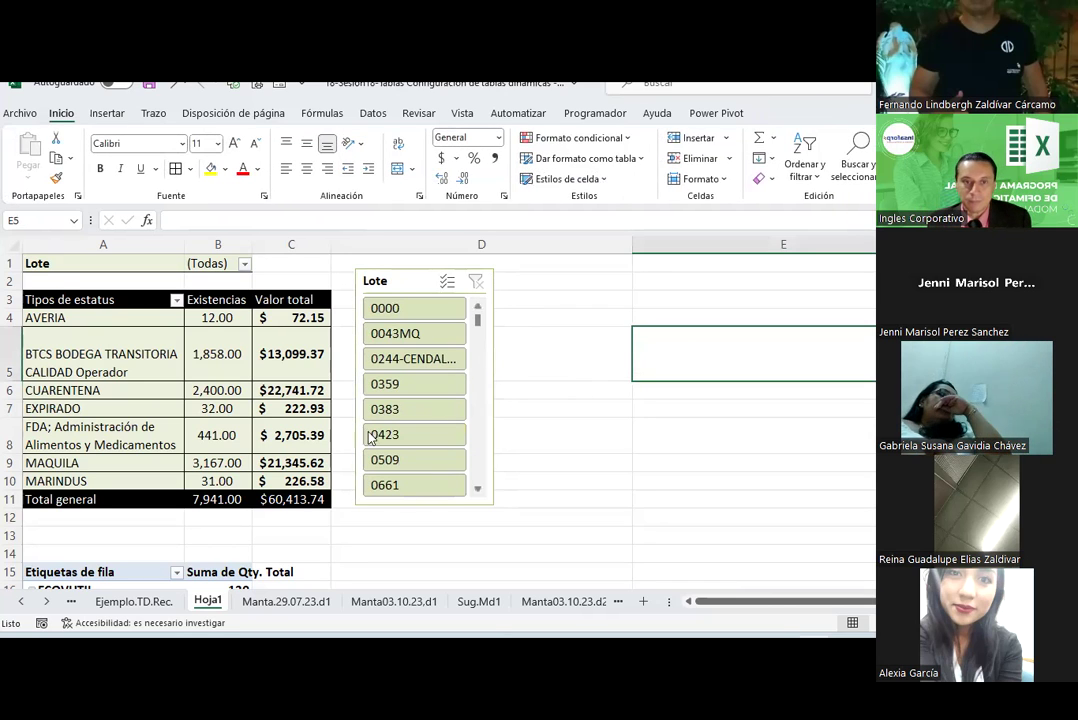
{"action": "scroll", "coordinate": [370, 437], "scroll_direction": "down", "scroll_amount": 2}
{"action": "scroll", "coordinate": [286, 390], "scroll_direction": "down", "scroll_amount": 2}
{"action": "scroll", "coordinate": [286, 390], "scroll_direction": "down", "scroll_amount": 1}
Copy the 'Tipos de estatus' label from the first pivot into the second pivot's row header A15
{"action": "scroll", "coordinate": [72, 282], "scroll_direction": "up", "scroll_amount": 1}
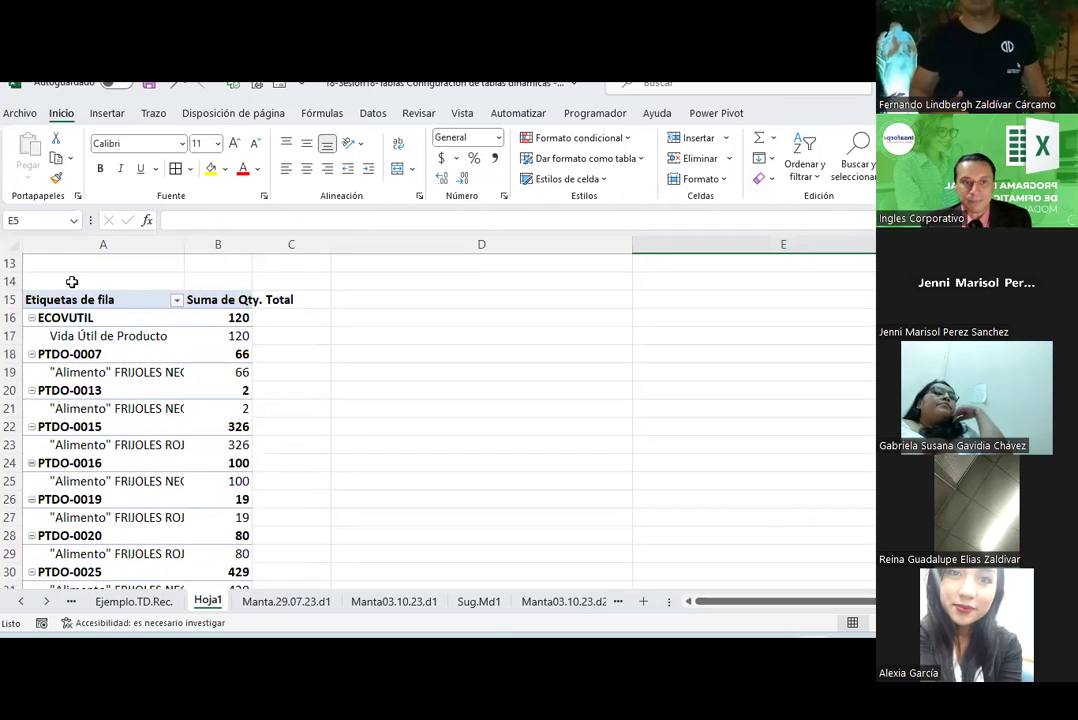
{"action": "left_click", "coordinate": [38, 300]}
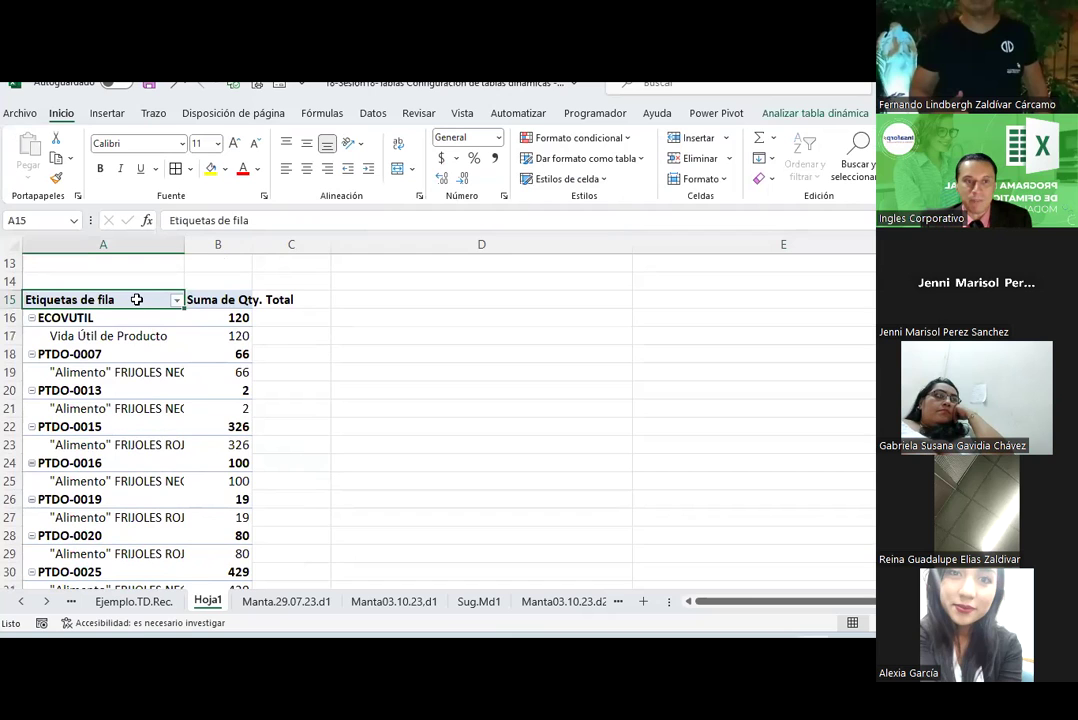
{"action": "scroll", "coordinate": [137, 299], "scroll_direction": "up", "scroll_amount": 4}
{"action": "left_click", "coordinate": [137, 299]}
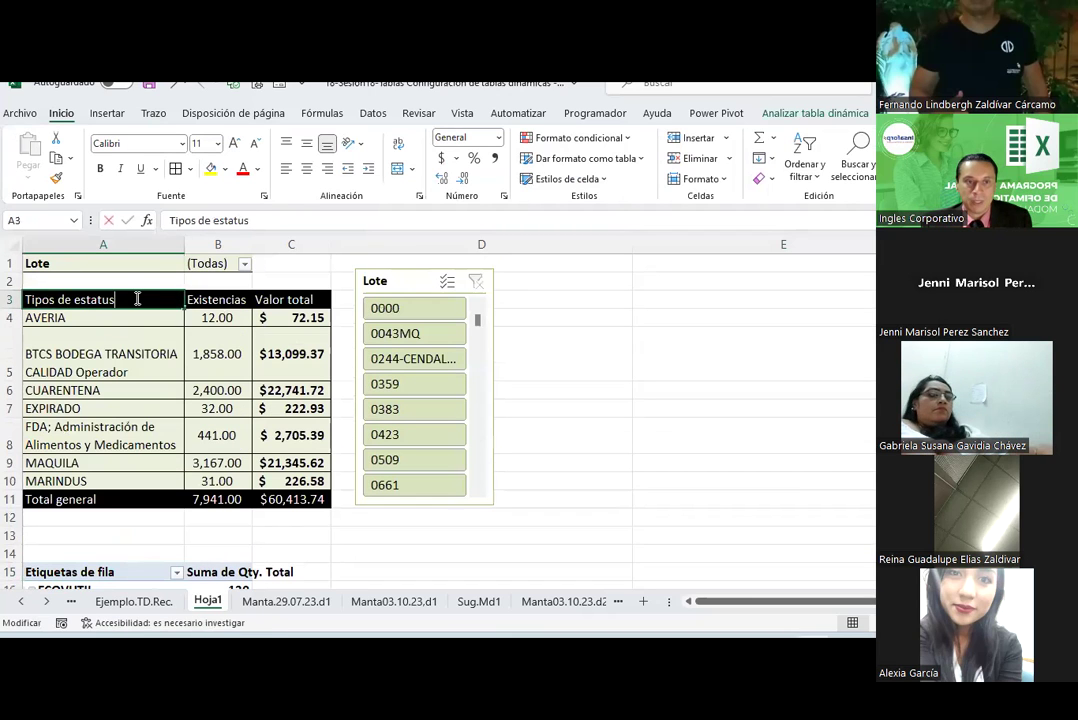
{"action": "double_click", "coordinate": [137, 299]}
{"action": "key", "text": "ctrl+c"}
{"action": "key", "text": "Escape"}
{"action": "scroll", "coordinate": [128, 457], "scroll_direction": "down", "scroll_amount": 2}
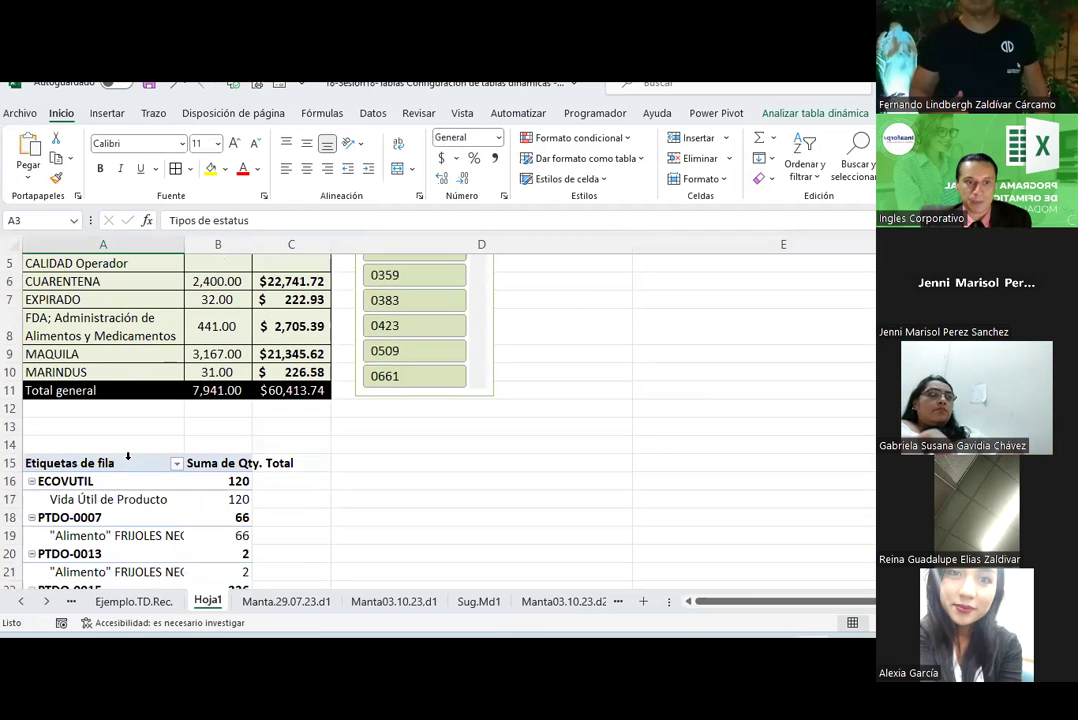
{"action": "left_click", "coordinate": [125, 462]}
{"action": "double_click", "coordinate": [125, 462]}
{"action": "key", "text": "ctrl+v"}
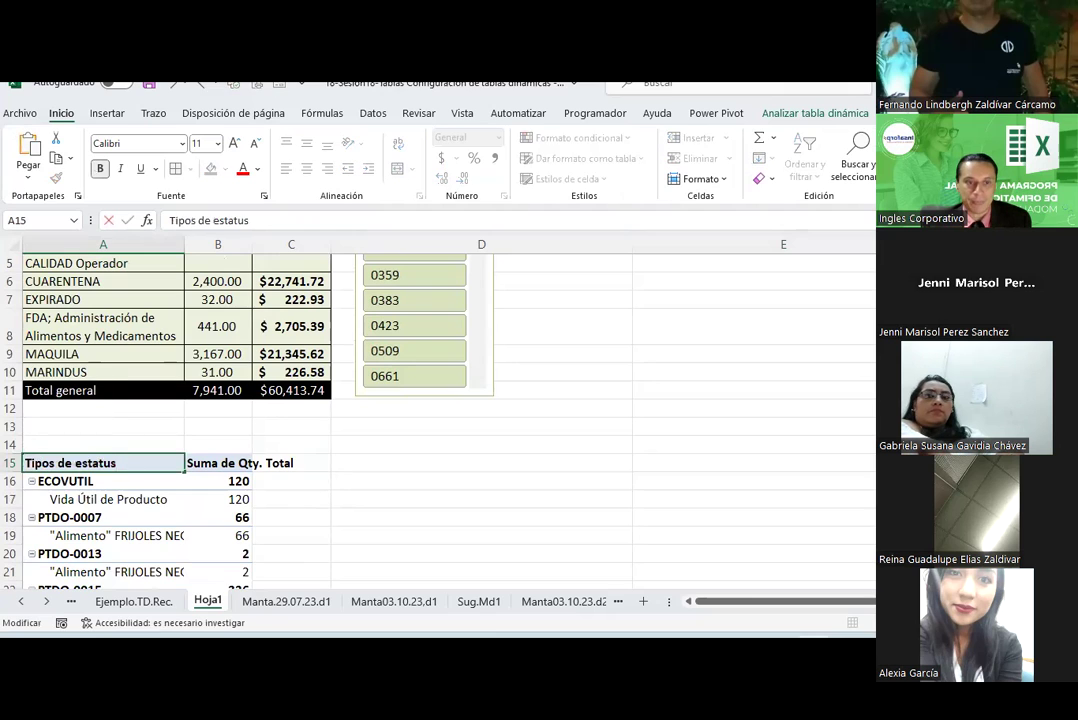
{"action": "left_click", "coordinate": [553, 530]}
Rename Suma de Qty. Total to 'Existencias' with Número format at two decimals
{"action": "left_click", "coordinate": [220, 462]}
{"action": "scroll", "coordinate": [224, 463], "scroll_direction": "up", "scroll_amount": 2}
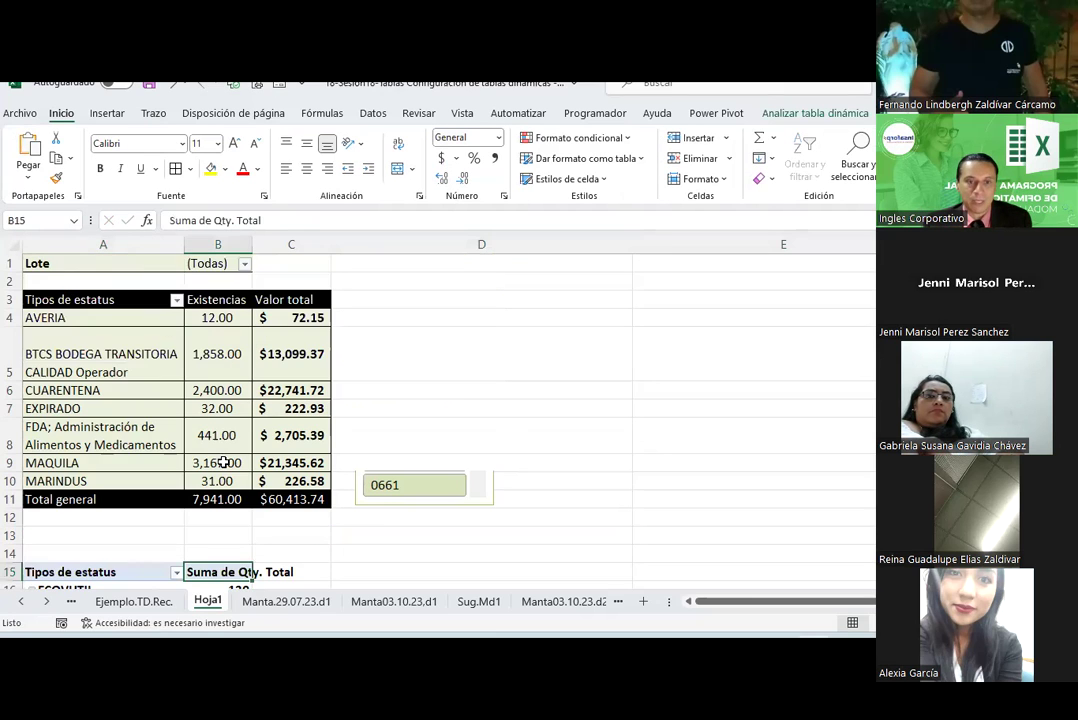
{"action": "scroll", "coordinate": [224, 462], "scroll_direction": "down", "scroll_amount": 1}
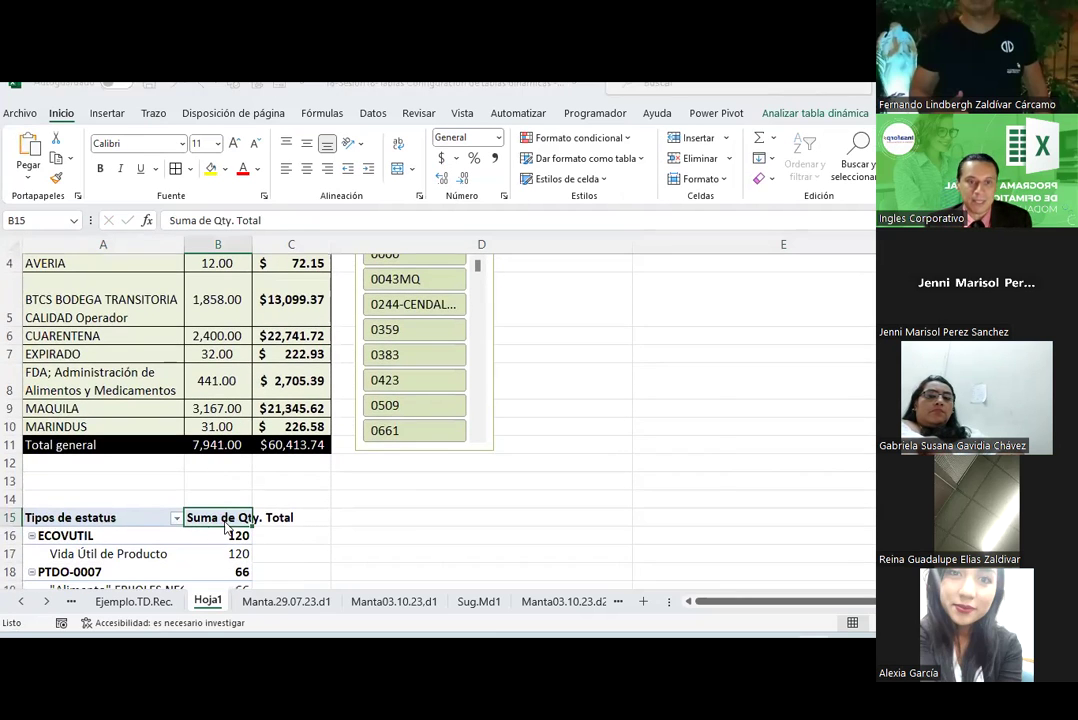
{"action": "double_click", "coordinate": [224, 516]}
{"action": "type", "text": "E"}
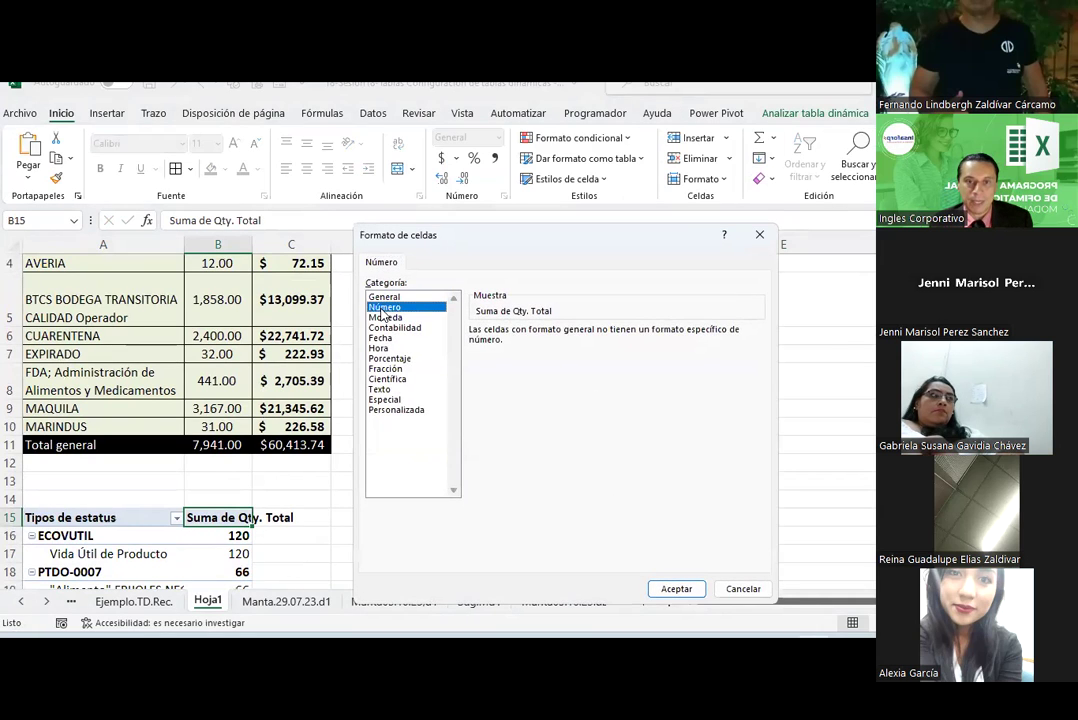
{"action": "left_click", "coordinate": [385, 308]}
{"action": "left_click", "coordinate": [676, 588]}
{"action": "left_click", "coordinate": [620, 525]}
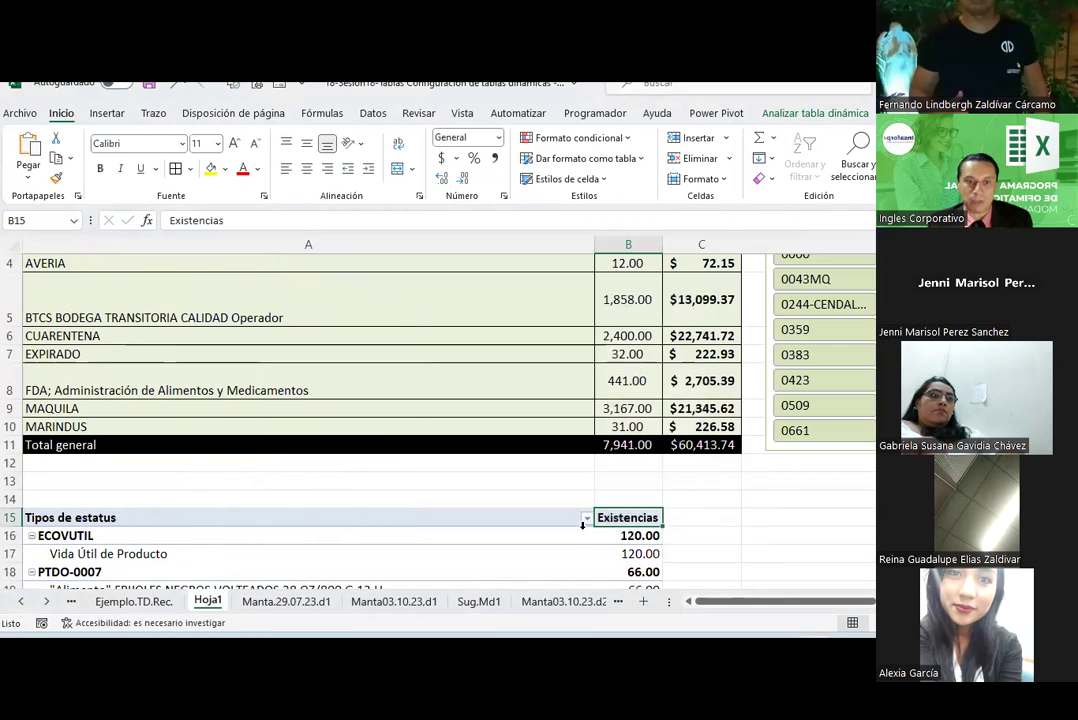
{"action": "scroll", "coordinate": [424, 522], "scroll_direction": "down", "scroll_amount": 2}
{"action": "scroll", "coordinate": [424, 522], "scroll_direction": "down", "scroll_amount": 1}
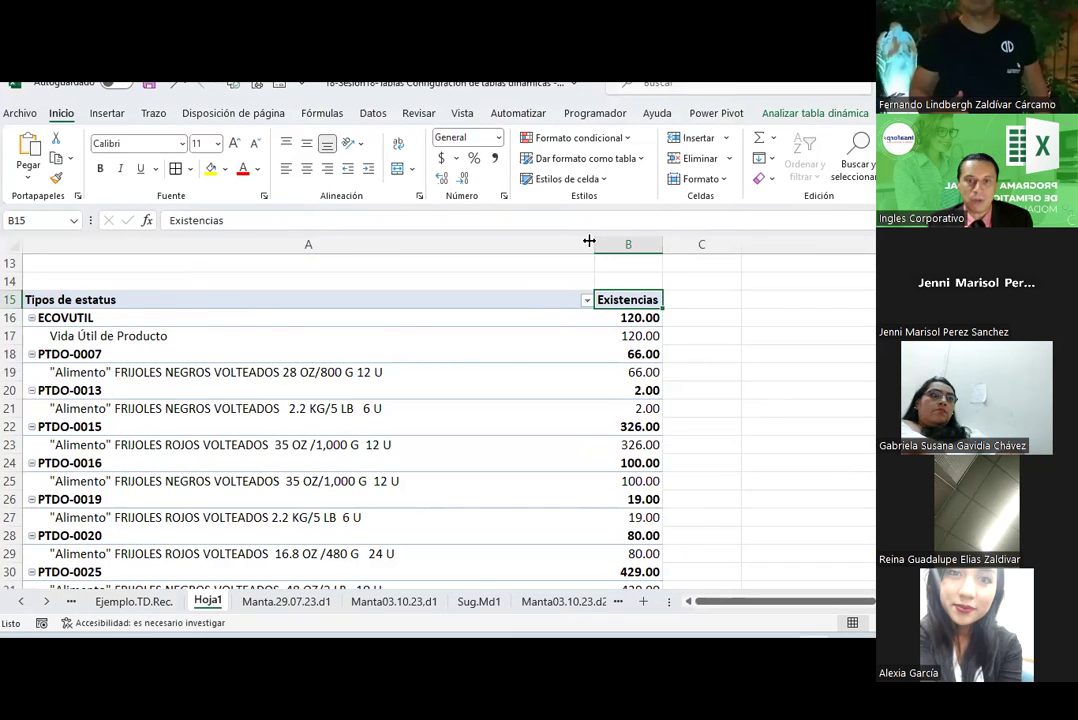
Drag the second pivot from A15 toward D17, triggering Excel's pivot-cells warning
{"action": "scroll", "coordinate": [481, 498], "scroll_direction": "down", "scroll_amount": 3}
{"action": "scroll", "coordinate": [481, 498], "scroll_direction": "down", "scroll_amount": 3}
{"action": "scroll", "coordinate": [481, 498], "scroll_direction": "down", "scroll_amount": 2}
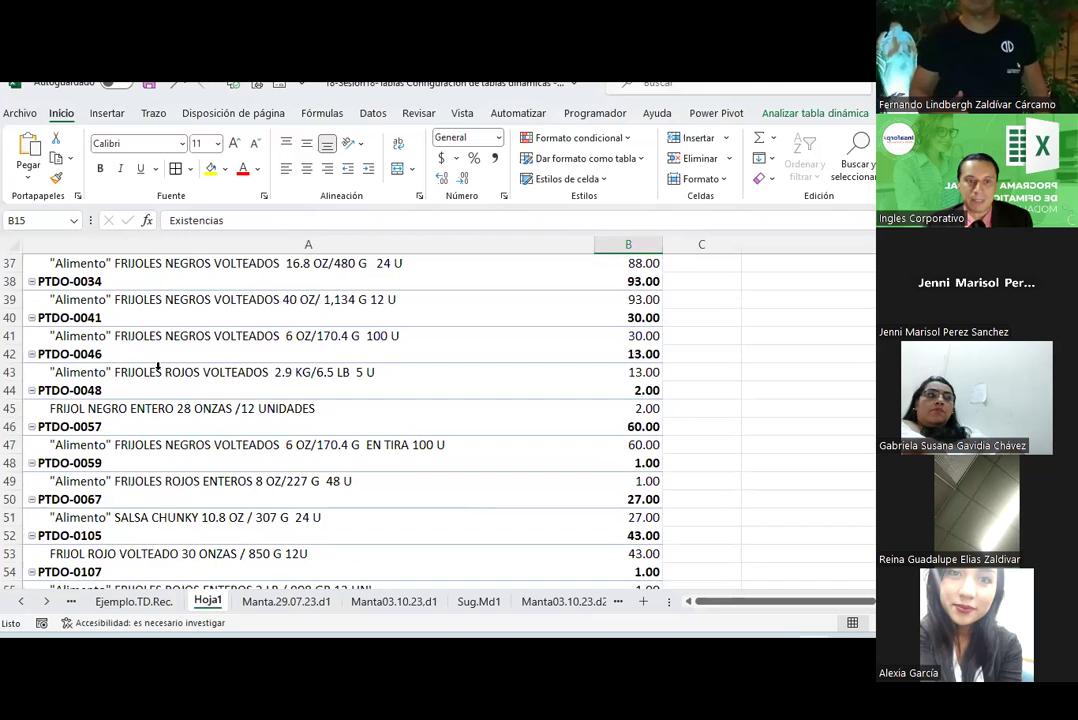
{"action": "left_click", "coordinate": [108, 372]}
{"action": "scroll", "coordinate": [272, 428], "scroll_direction": "up", "scroll_amount": 7}
{"action": "scroll", "coordinate": [277, 431], "scroll_direction": "up", "scroll_amount": 4}
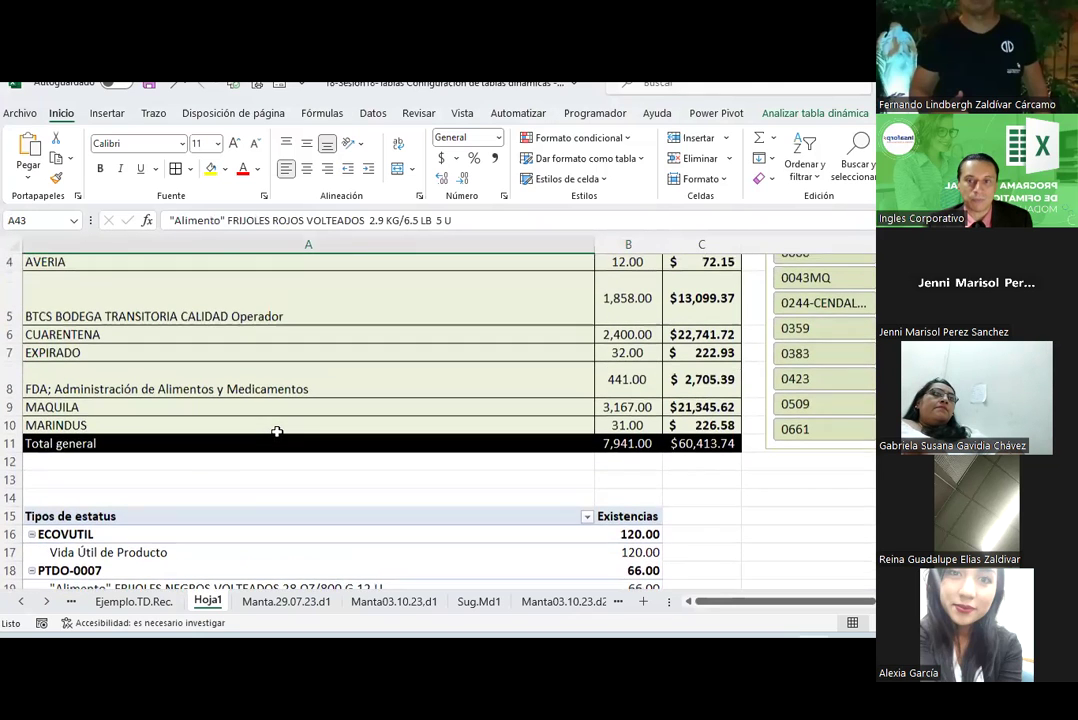
{"action": "scroll", "coordinate": [277, 431], "scroll_direction": "up", "scroll_amount": 1}
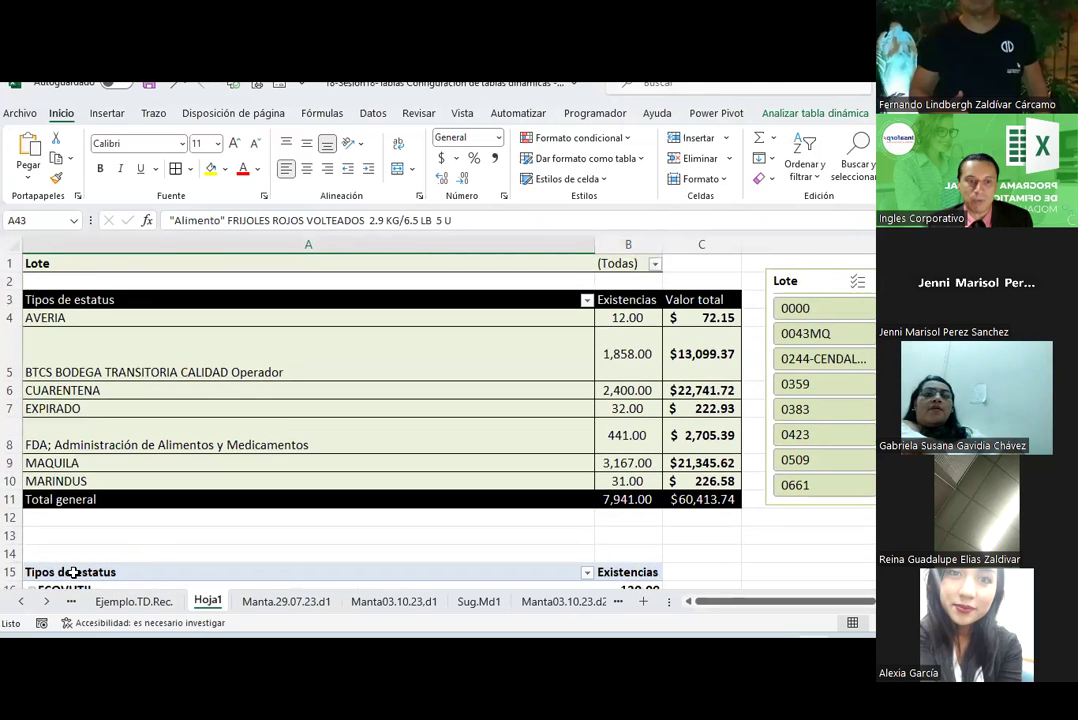
{"action": "left_click", "coordinate": [73, 572]}
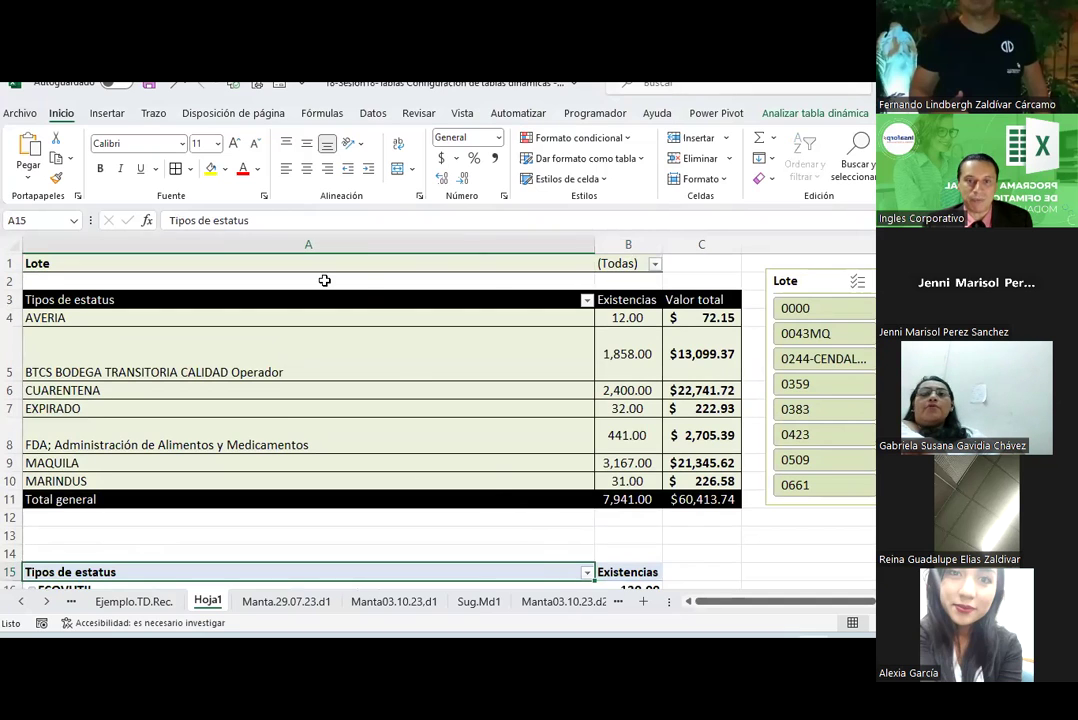
{"action": "scroll", "coordinate": [399, 374], "scroll_direction": "down", "scroll_amount": 2}
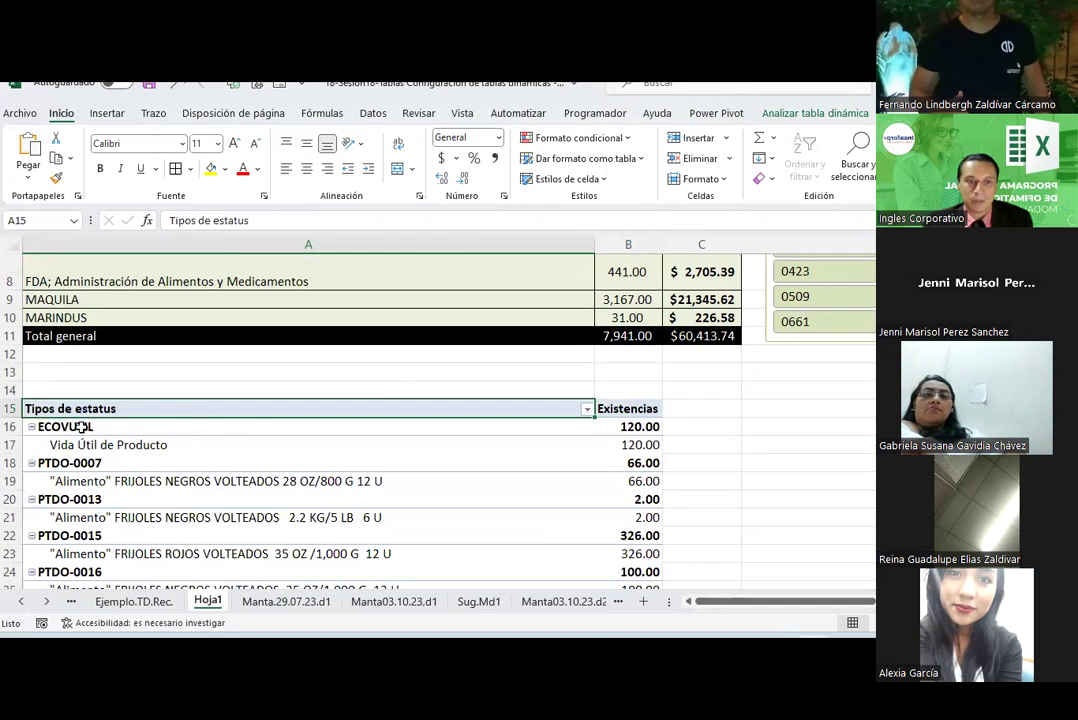
{"action": "mouse_move", "coordinate": [38, 398]}
{"action": "left_mouse_down"}
{"action": "mouse_move", "coordinate": [740, 458]}
{"action": "mouse_move", "coordinate": [740, 447]}
{"action": "left_mouse_up"}
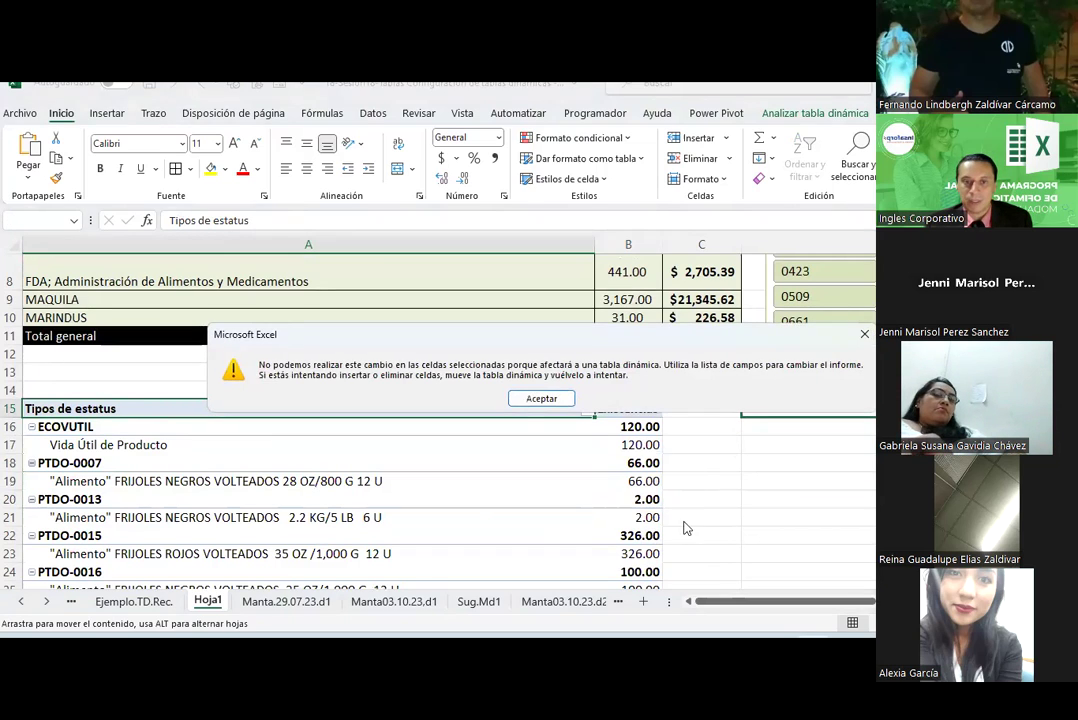
Try moving the second pivot to E3 and then F3, dismissing each warning
{"action": "left_click", "coordinate": [541, 399]}
{"action": "scroll", "coordinate": [506, 426], "scroll_direction": "down", "scroll_amount": 1}
{"action": "scroll", "coordinate": [506, 426], "scroll_direction": "down", "scroll_amount": 2}
{"action": "scroll", "coordinate": [506, 426], "scroll_direction": "down", "scroll_amount": 1}
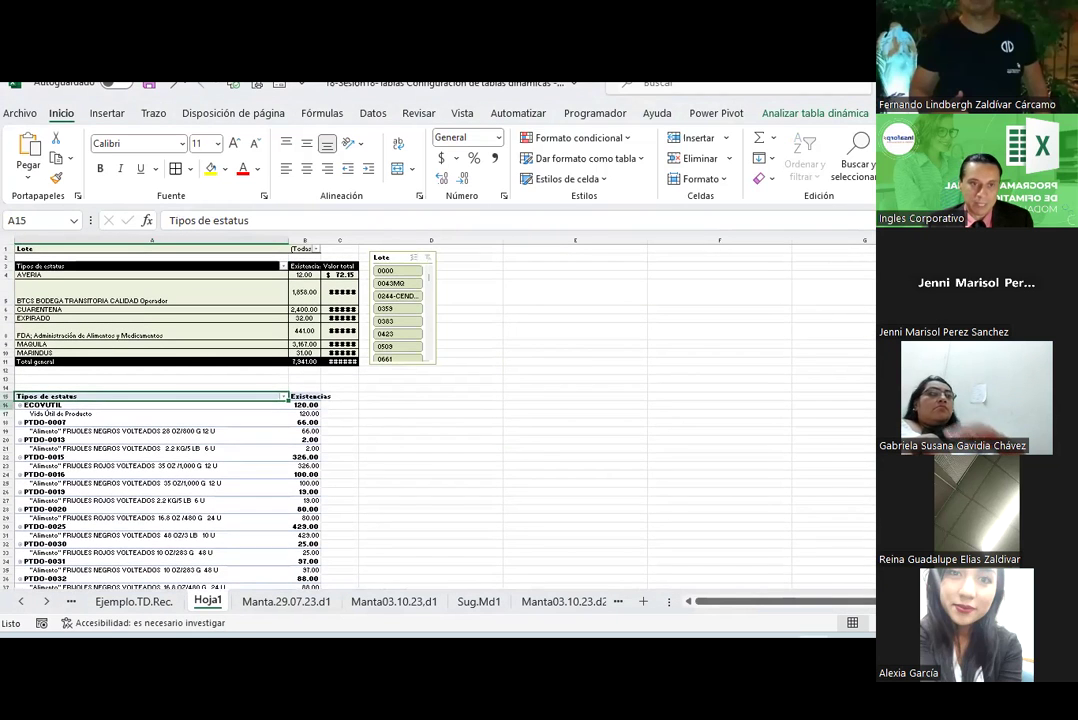
{"action": "left_click_drag", "start_coordinate": [20, 393], "coordinate": [604, 265]}
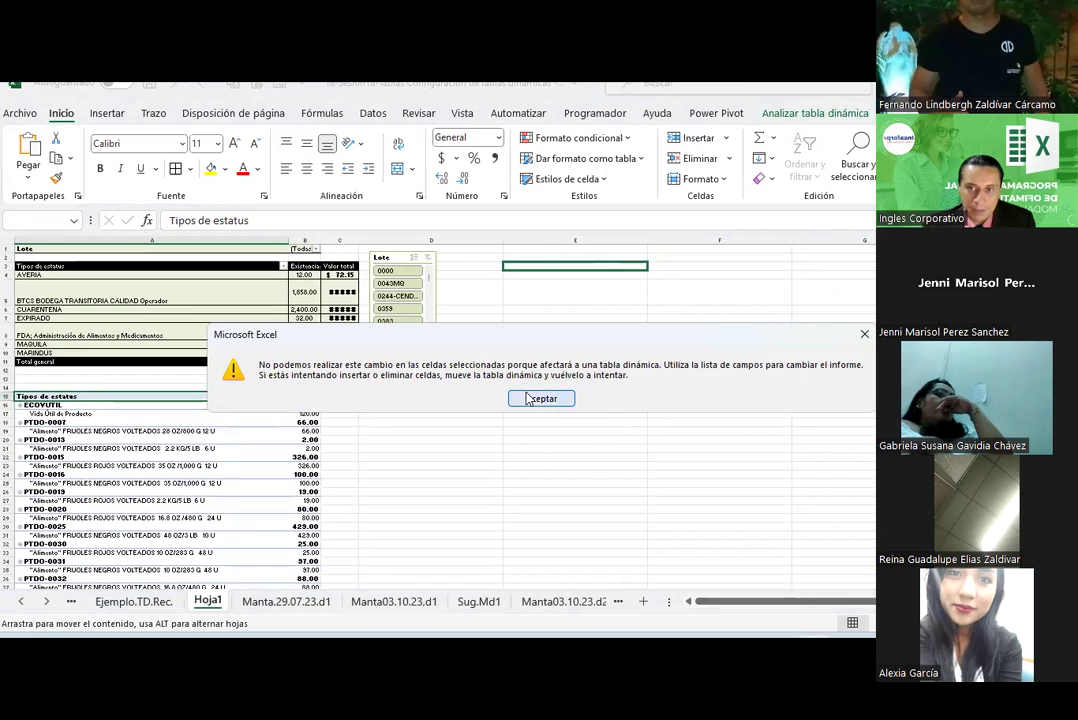
{"action": "left_click", "coordinate": [528, 399]}
{"action": "left_click_drag", "start_coordinate": [165, 393], "coordinate": [745, 263]}
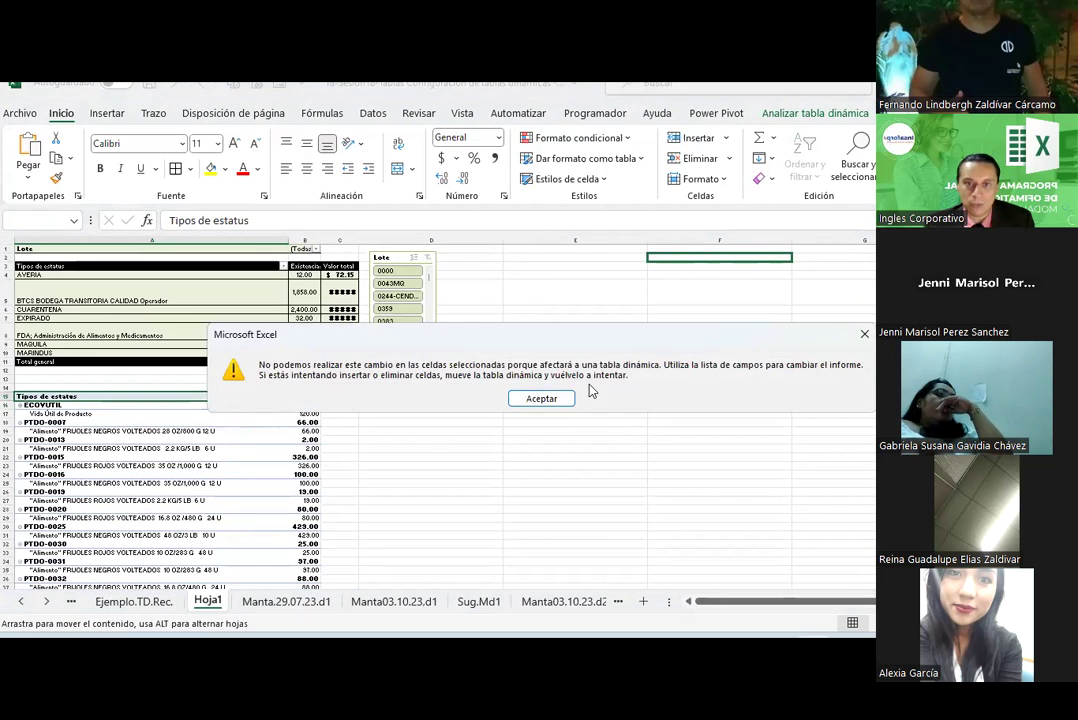
{"action": "left_click", "coordinate": [536, 398]}
Try dropping the second pivot near E28 and E30, dismissing each refusal; it stays at A15
{"action": "left_click_drag", "start_coordinate": [17, 393], "coordinate": [575, 510]}
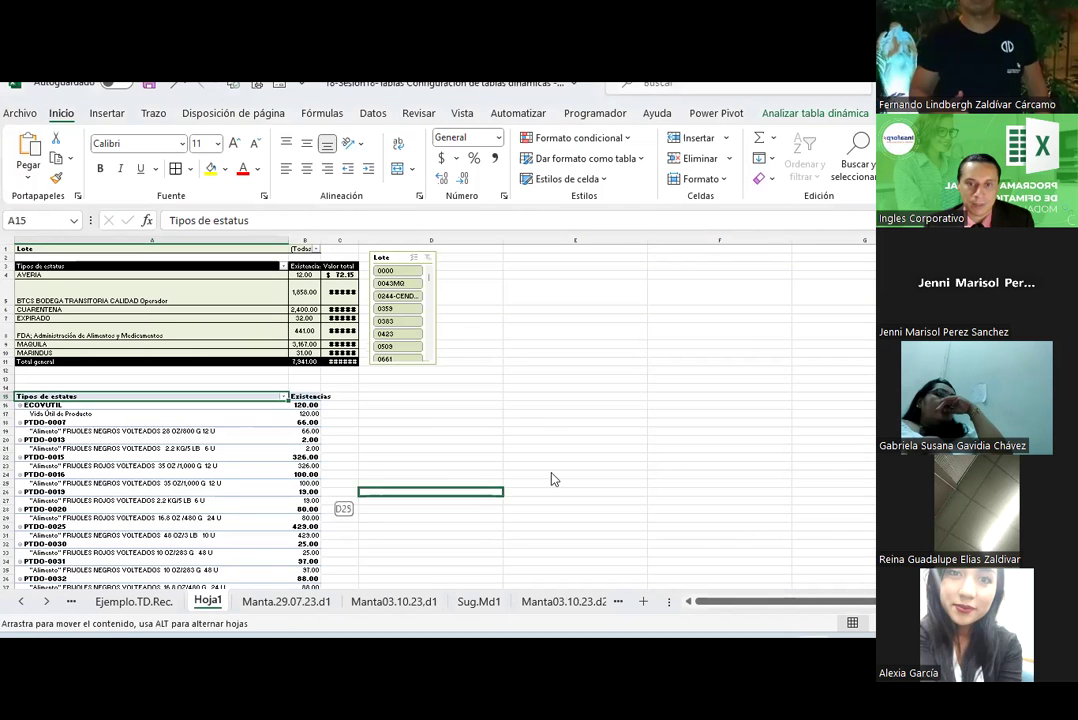
{"action": "key", "text": "Return"}
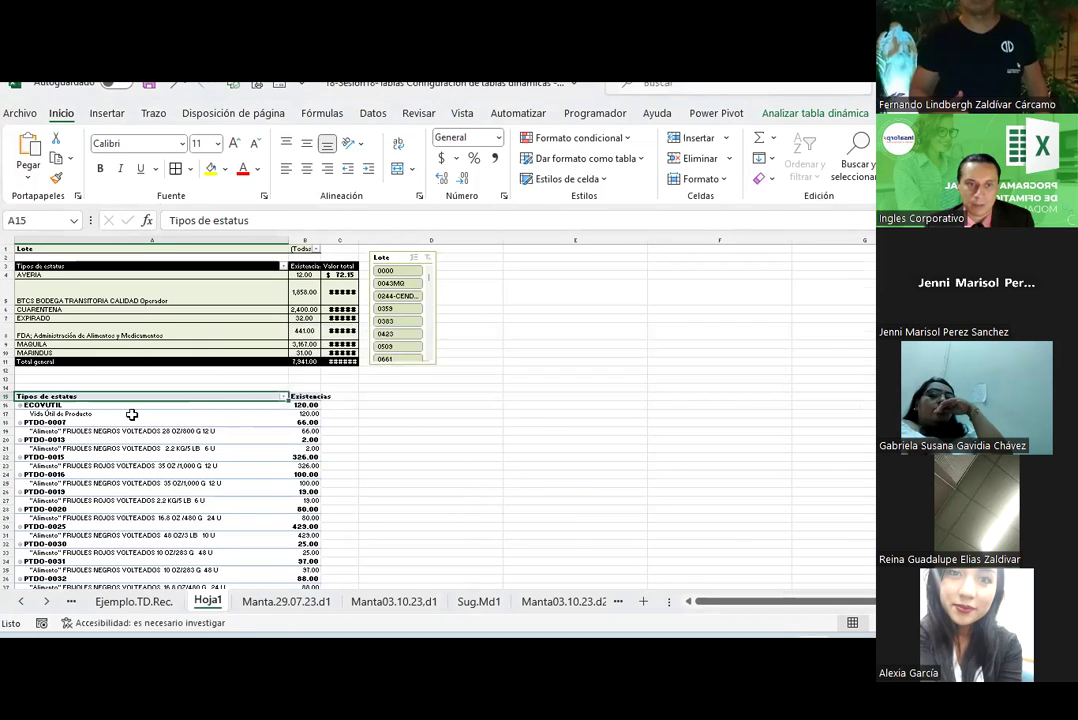
{"action": "scroll", "coordinate": [132, 411], "scroll_direction": "down", "scroll_amount": 5}
{"action": "scroll", "coordinate": [132, 411], "scroll_direction": "down", "scroll_amount": 6}
{"action": "scroll", "coordinate": [132, 414], "scroll_direction": "down", "scroll_amount": 5}
{"action": "scroll", "coordinate": [132, 414], "scroll_direction": "down", "scroll_amount": 7}
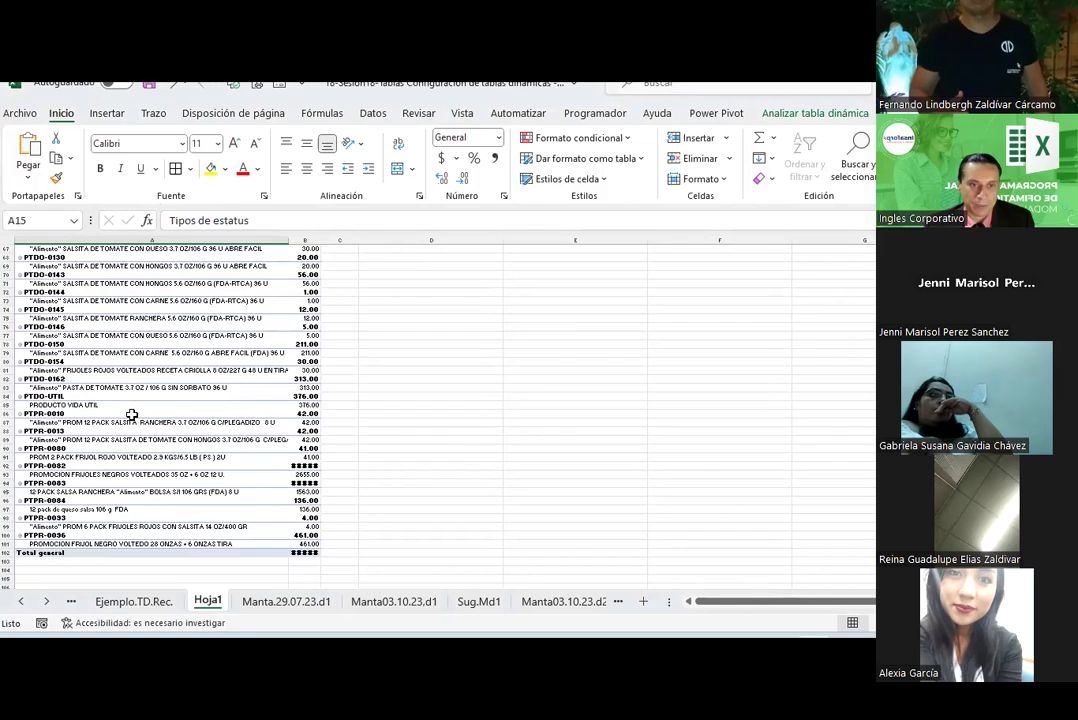
{"action": "scroll", "coordinate": [132, 414], "scroll_direction": "up", "scroll_amount": 10}
{"action": "scroll", "coordinate": [132, 414], "scroll_direction": "up", "scroll_amount": 6}
{"action": "scroll", "coordinate": [132, 414], "scroll_direction": "up", "scroll_amount": 3}
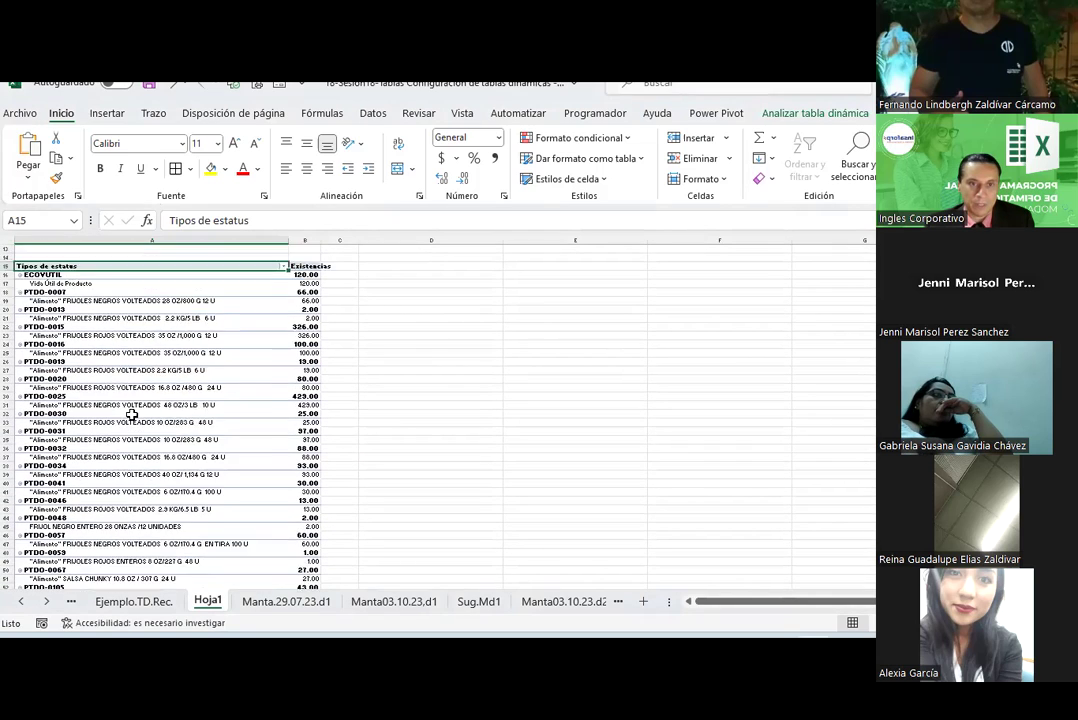
{"action": "scroll", "coordinate": [132, 414], "scroll_direction": "up", "scroll_amount": 3}
{"action": "left_click_drag", "start_coordinate": [63, 372], "coordinate": [533, 510]}
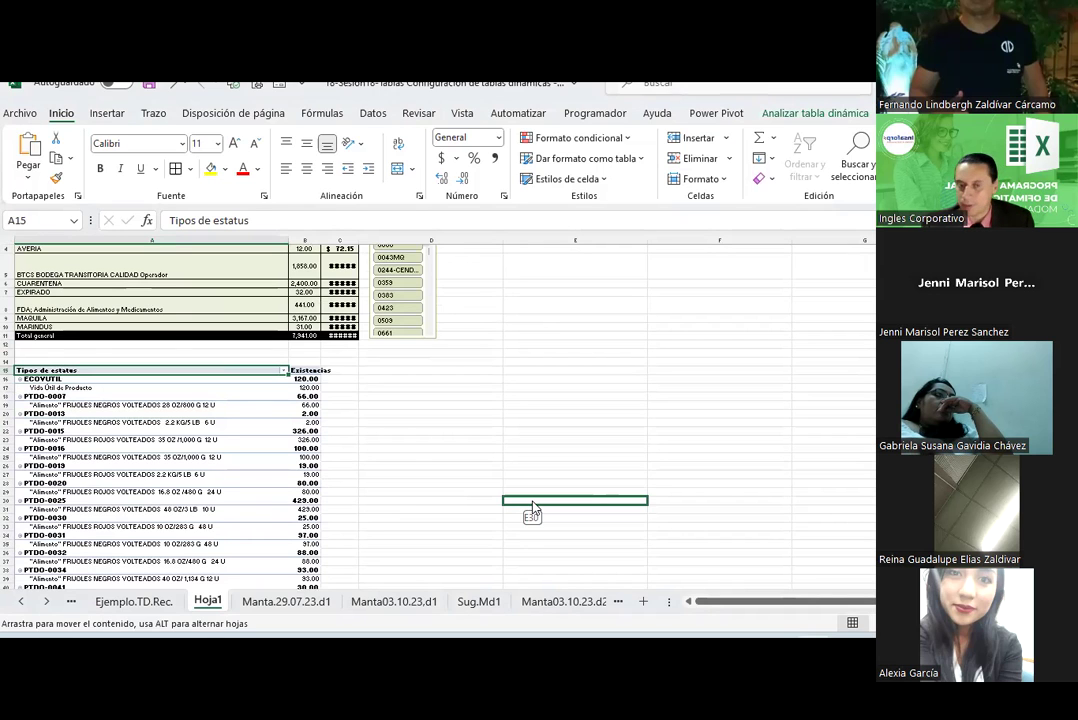
{"action": "left_click_drag", "start_coordinate": [533, 510], "coordinate": [533, 508]}
{"action": "left_click", "coordinate": [533, 399]}
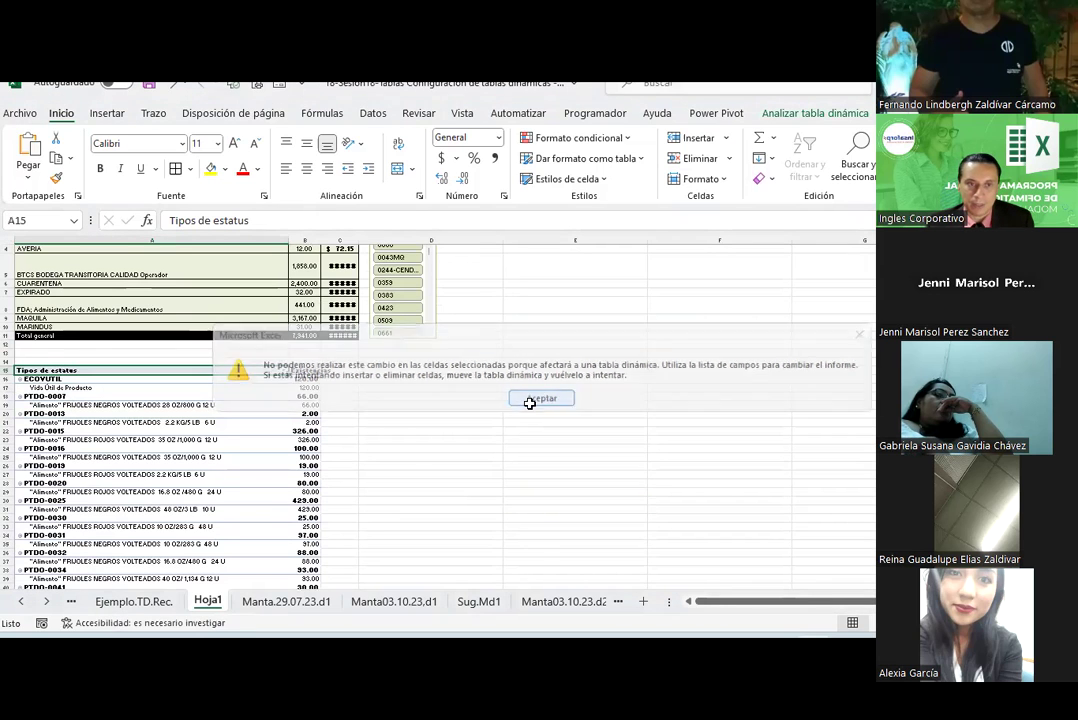
{"action": "scroll", "coordinate": [341, 424], "scroll_direction": "up", "scroll_amount": 1}
Drag column A much narrower so the BTCS and FDA status names wrap onto two lines
{"action": "scroll", "coordinate": [304, 418], "scroll_direction": "up", "scroll_amount": 3, "text": "ctrl"}
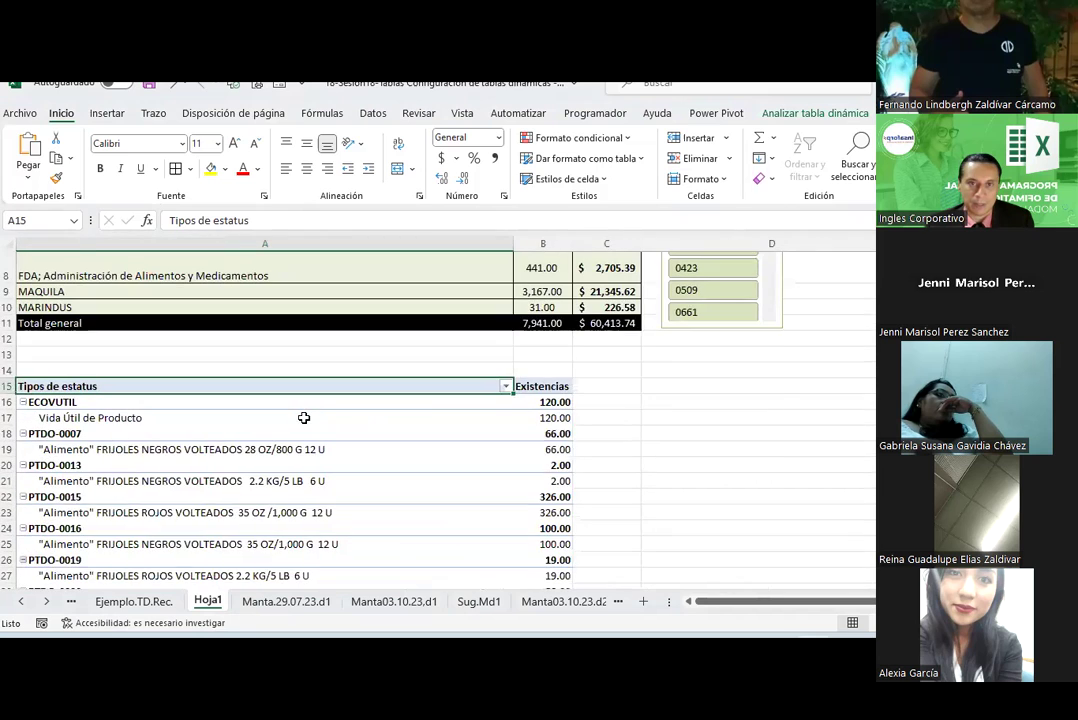
{"action": "scroll", "coordinate": [304, 418], "scroll_direction": "up", "scroll_amount": 3}
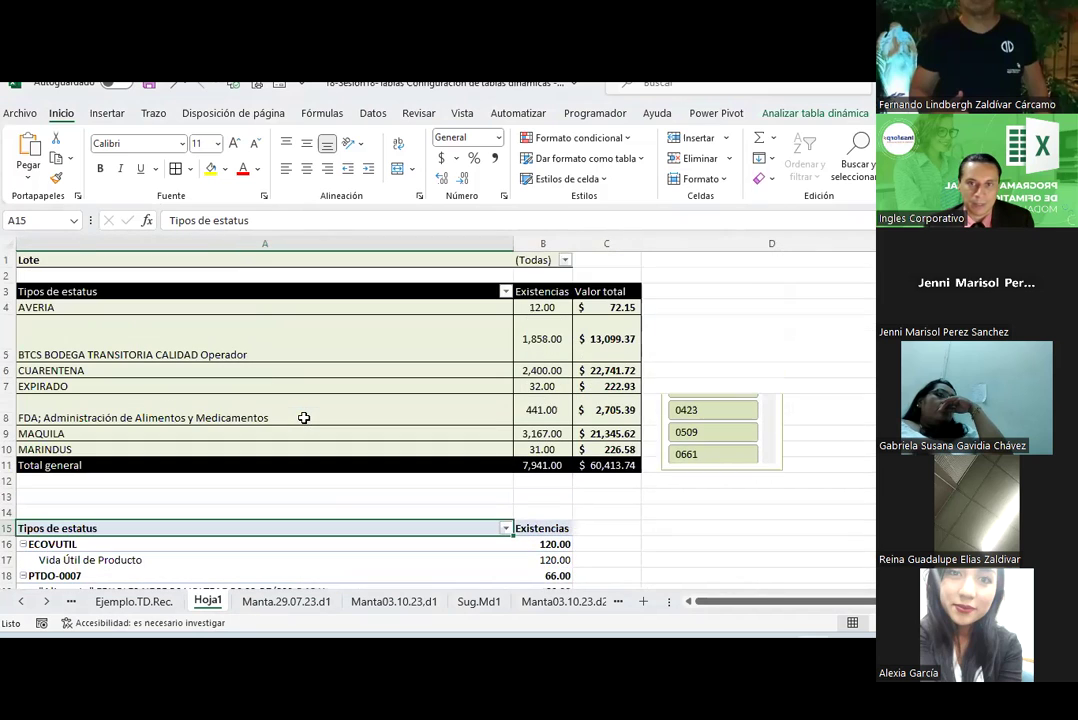
{"action": "left_click", "coordinate": [540, 286]}
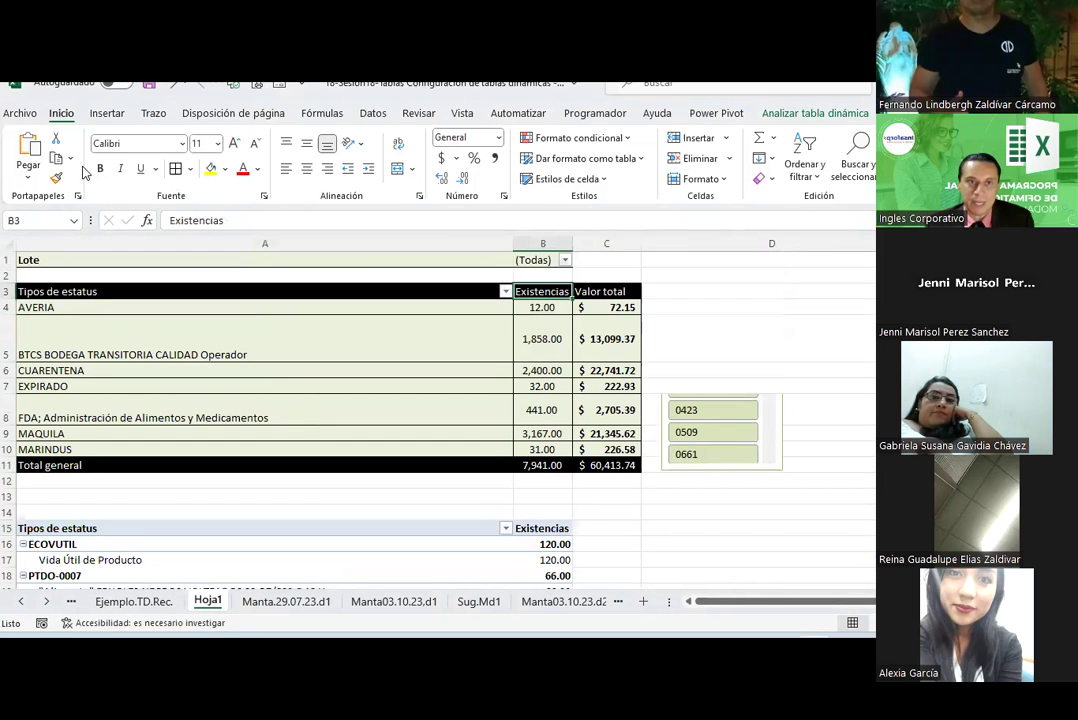
{"action": "left_click", "coordinate": [95, 289]}
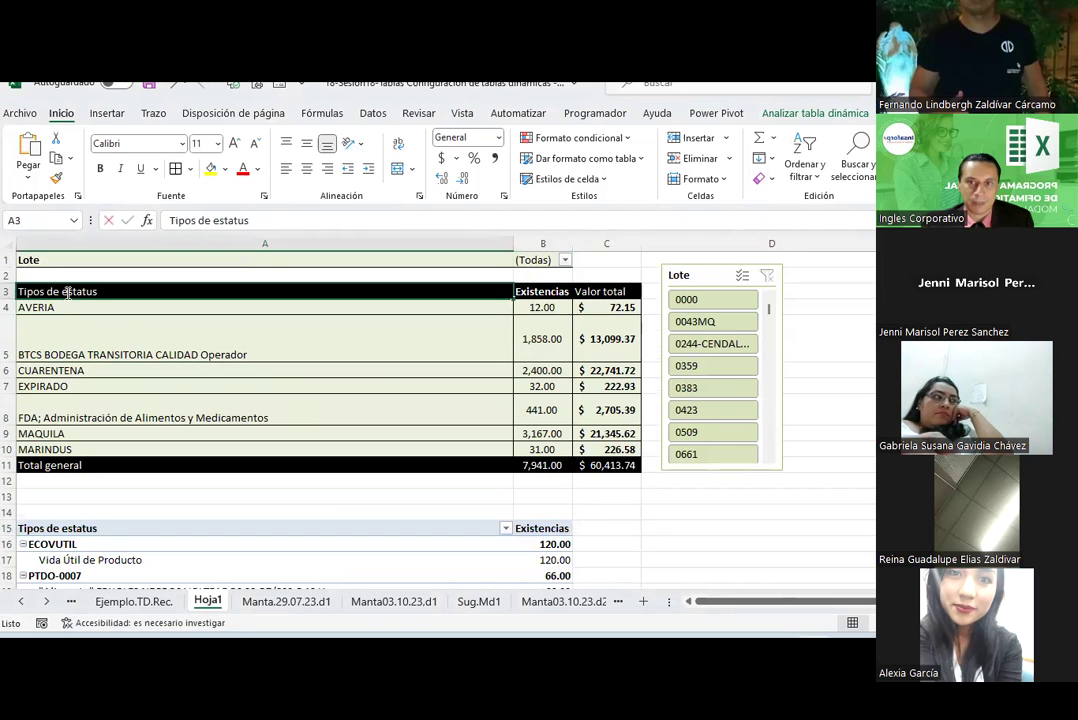
{"action": "left_click", "coordinate": [90, 370]}
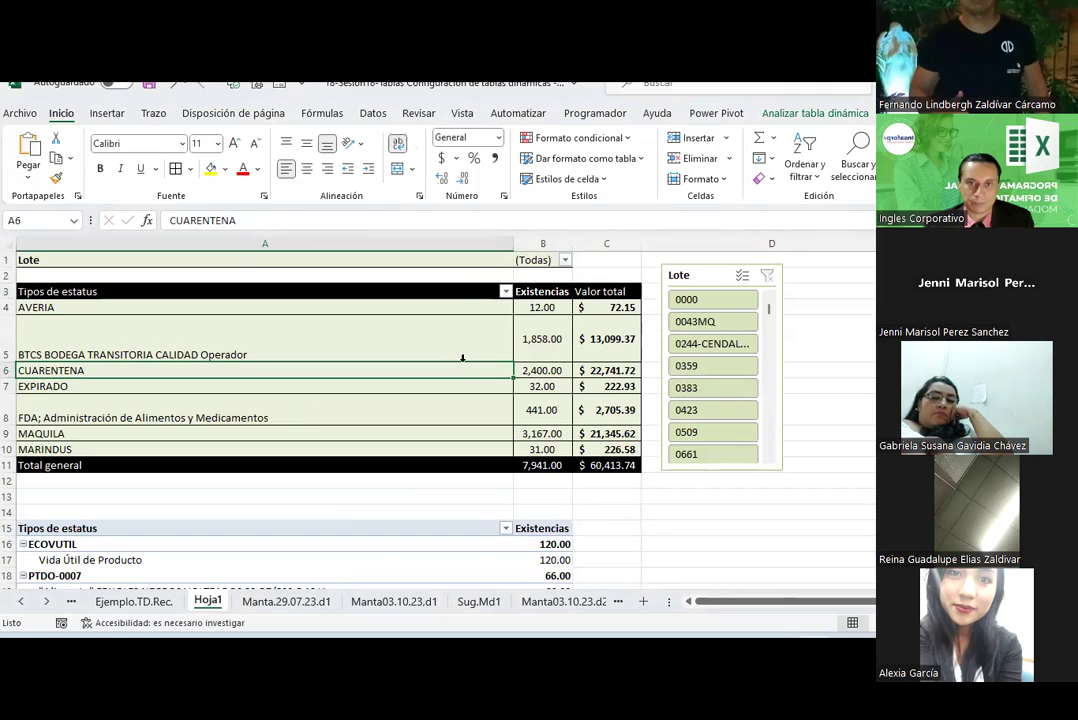
{"action": "left_click_drag", "start_coordinate": [516, 240], "coordinate": [209, 246]}
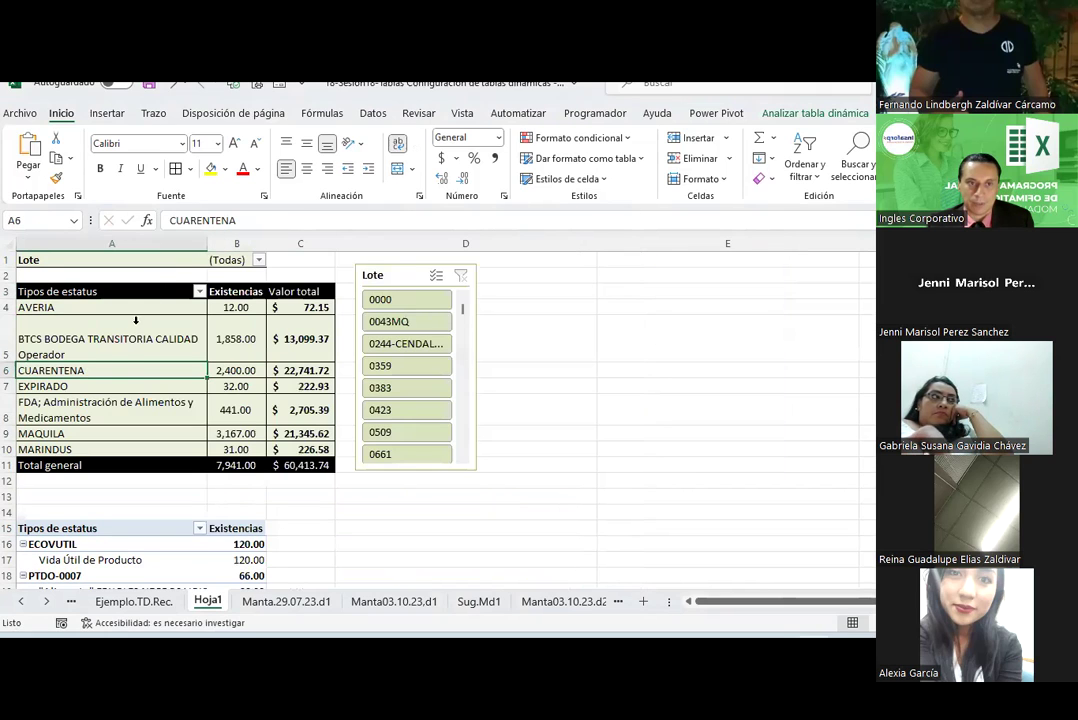
{"action": "left_click", "coordinate": [131, 355]}
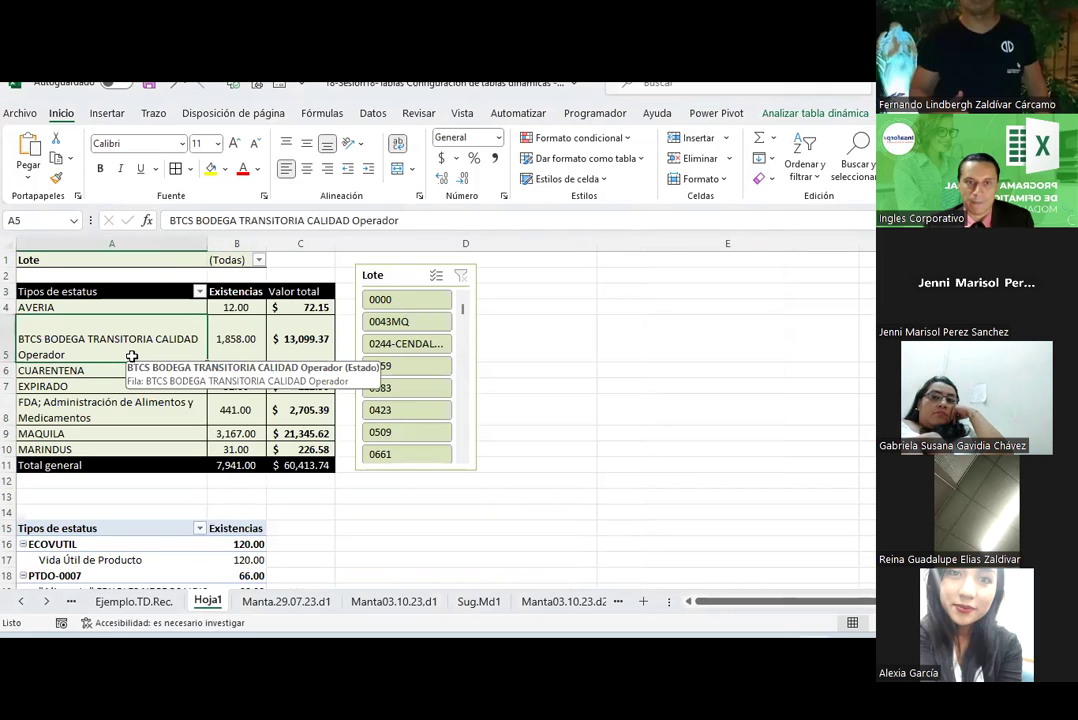
Show the PivotTable field list from the status pivot's context menu
{"action": "right_click", "coordinate": [131, 355]}
{"action": "mouse_move", "coordinate": [178, 527]}
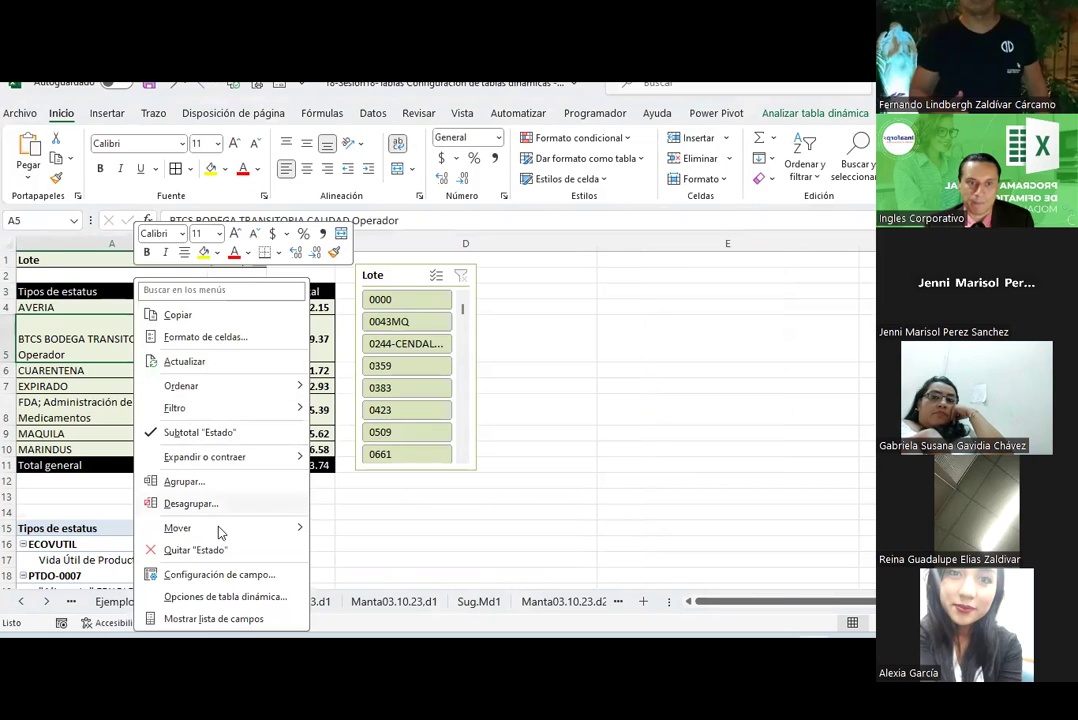
{"action": "left_click", "coordinate": [216, 619]}
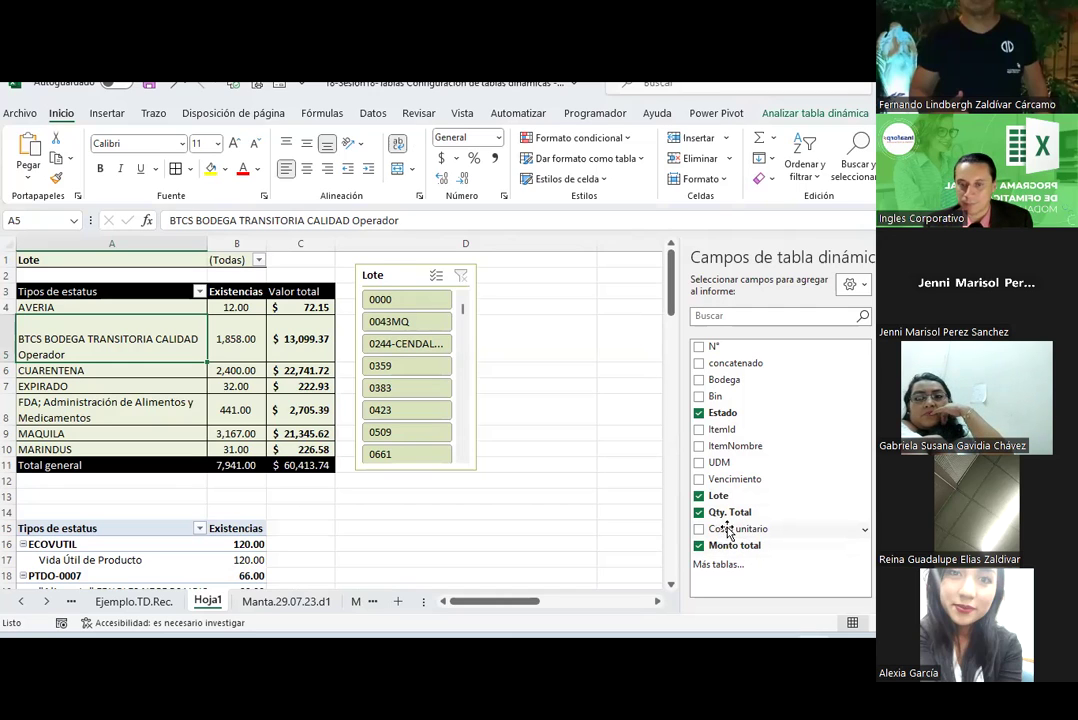
{"action": "left_click", "coordinate": [544, 414]}
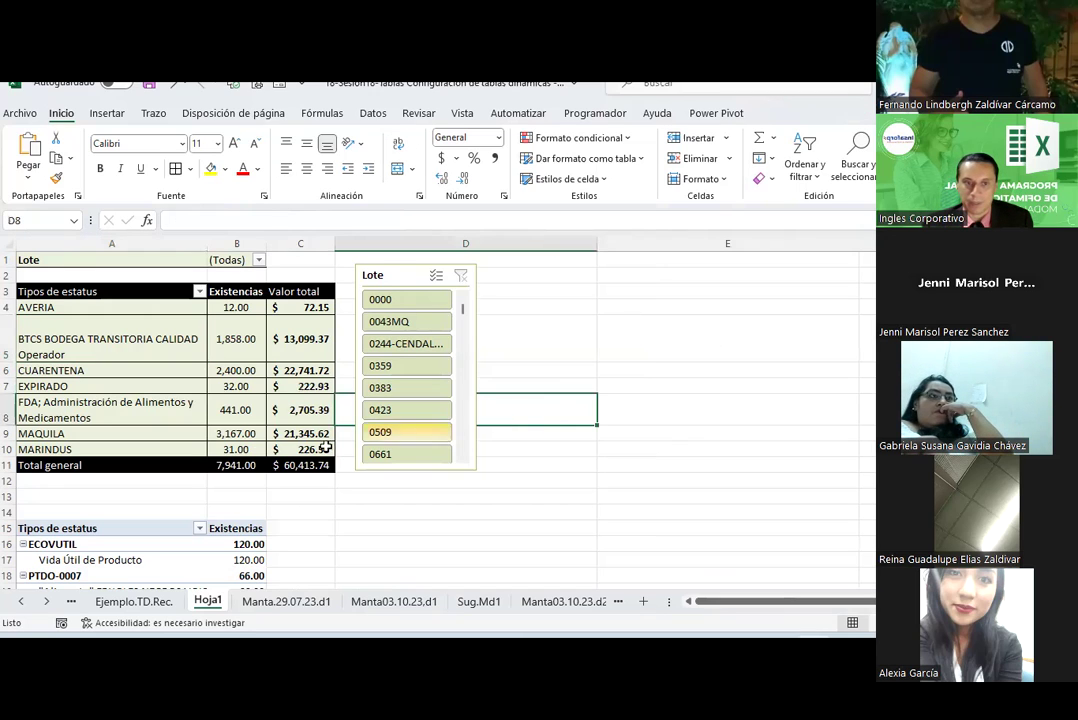
{"action": "scroll", "coordinate": [153, 441], "scroll_direction": "down", "scroll_amount": 2}
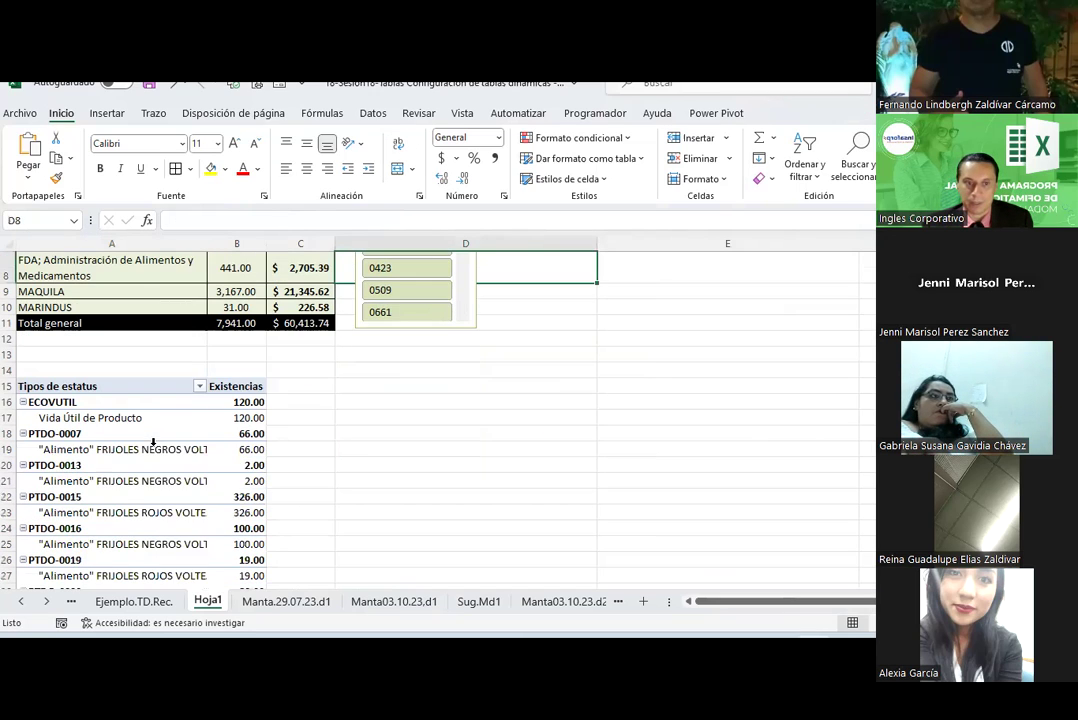
Select the second pivot A15:B101 and drag it to start at F2
{"action": "left_click", "coordinate": [81, 385]}
{"action": "left_click_drag", "start_coordinate": [70, 383], "coordinate": [264, 584]}
{"action": "left_click_drag", "start_coordinate": [70, 378], "coordinate": [70, 381]}
{"action": "scroll", "coordinate": [72, 380], "scroll_direction": "up", "scroll_amount": 10}
{"action": "scroll", "coordinate": [72, 380], "scroll_direction": "up", "scroll_amount": 10}
{"action": "scroll", "coordinate": [65, 340], "scroll_direction": "up", "scroll_amount": 13}
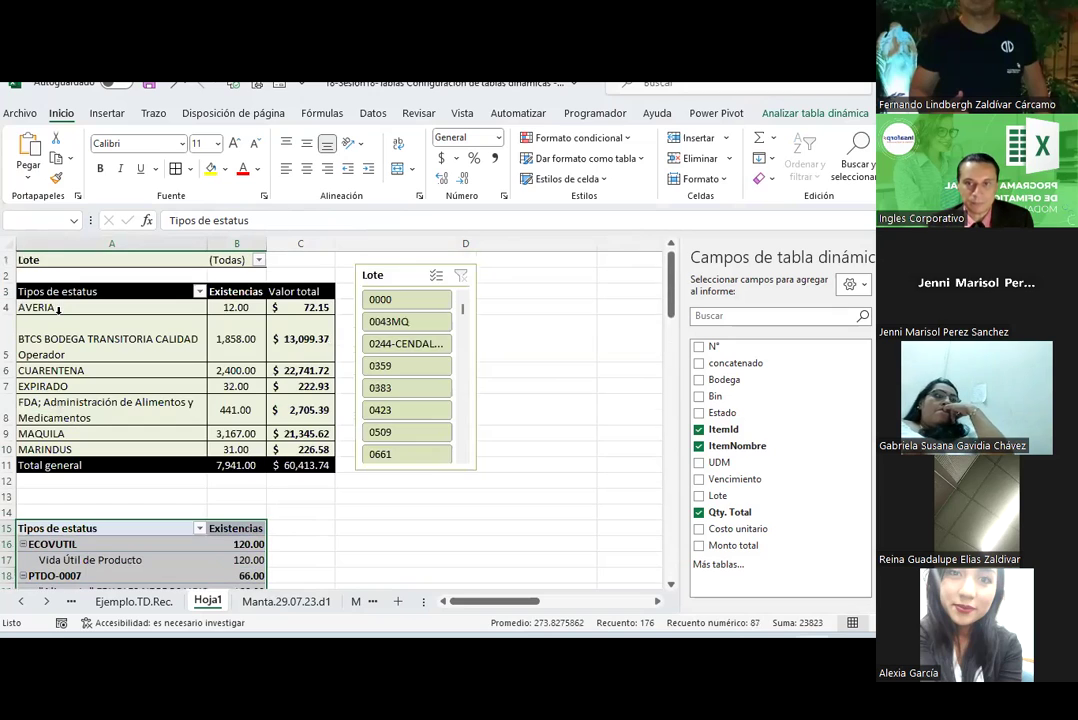
{"action": "mouse_move", "coordinate": [80, 521]}
{"action": "left_mouse_down"}
{"action": "mouse_move", "coordinate": [668, 280]}
{"action": "mouse_move", "coordinate": [405, 276]}
{"action": "left_mouse_up"}
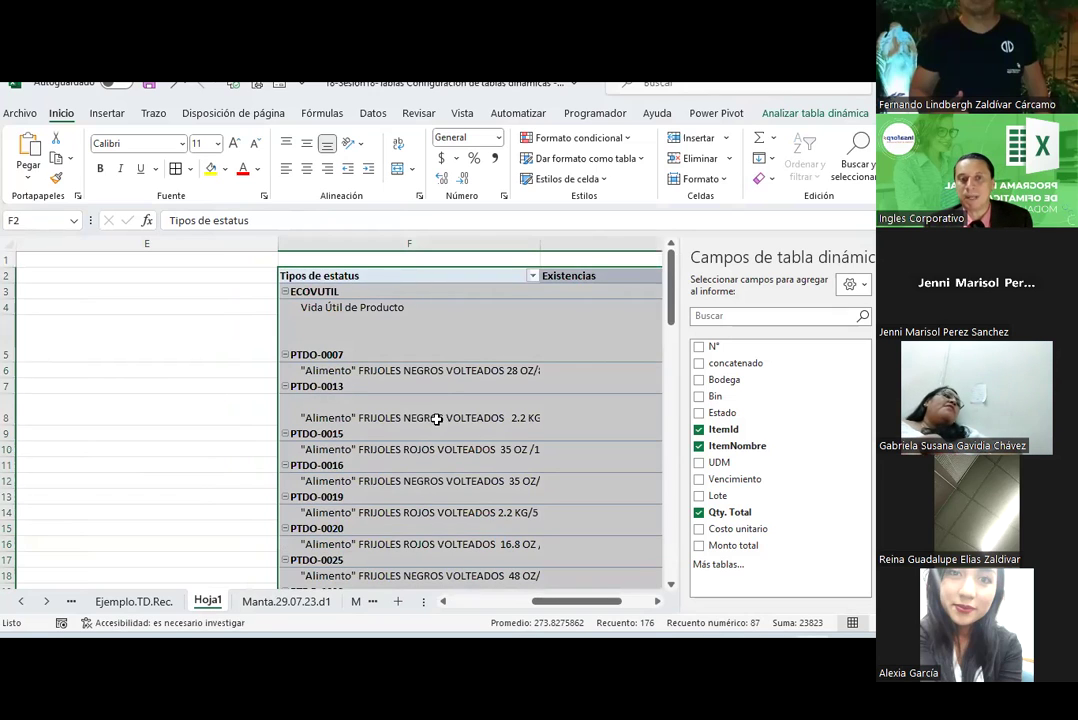
{"action": "left_click_drag", "start_coordinate": [560, 601], "coordinate": [480, 601]}
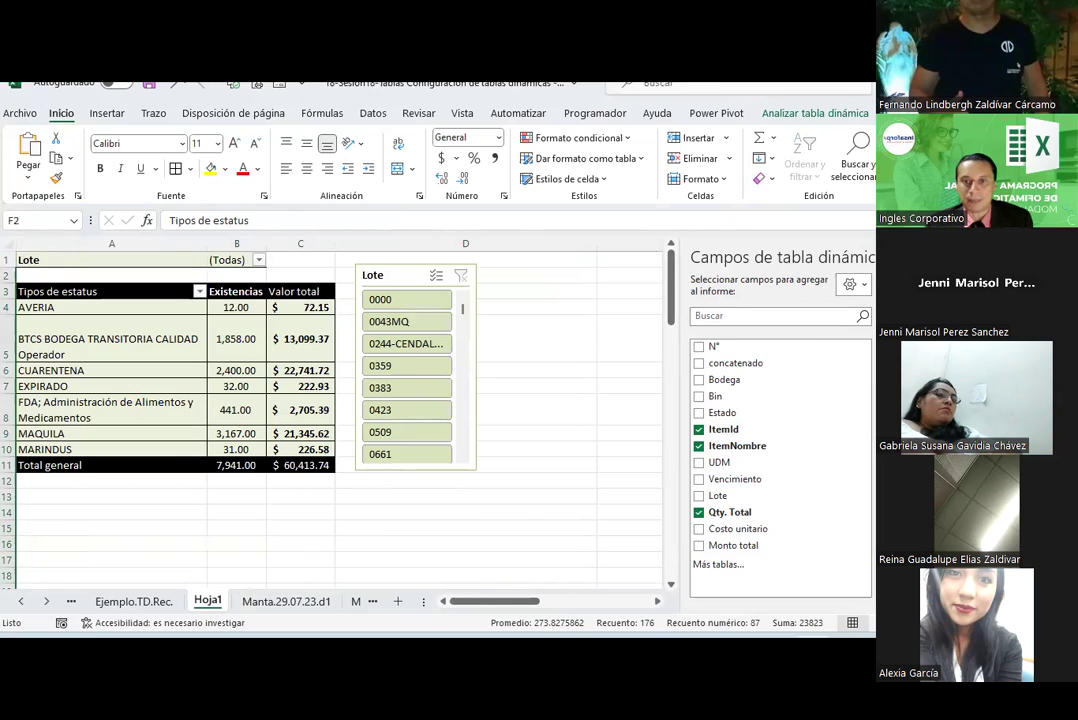
{"action": "left_click", "coordinate": [610, 326]}
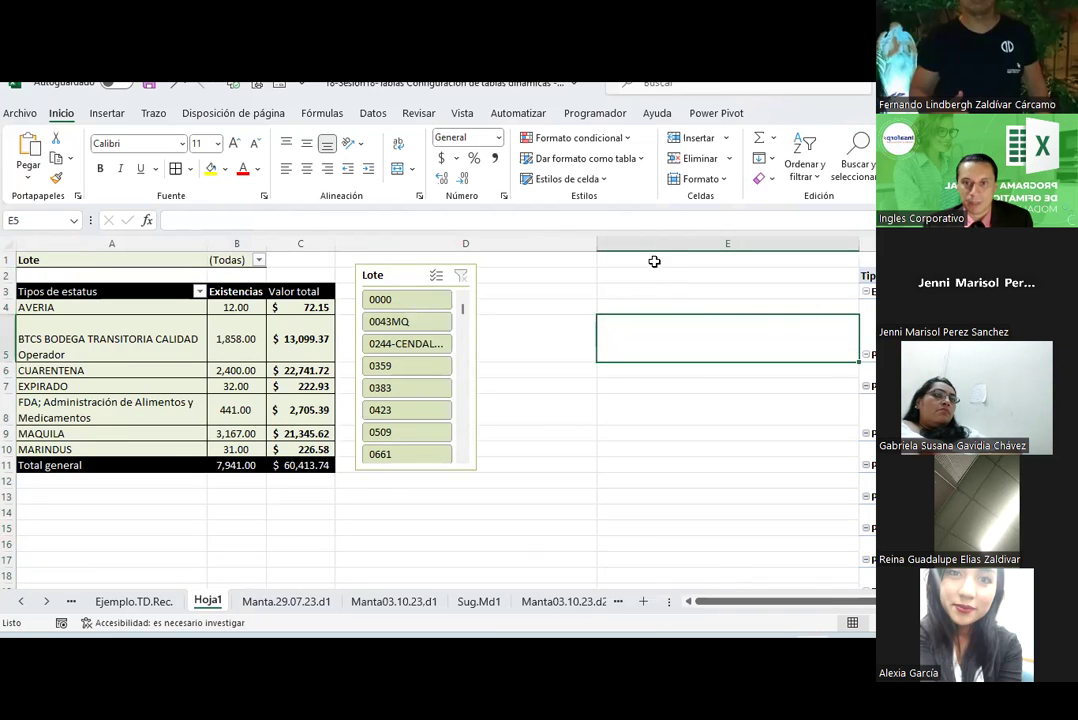
Delete the empty column E beside the ItemId pivot
{"action": "left_click", "coordinate": [654, 245]}
{"action": "right_click", "coordinate": [654, 245]}
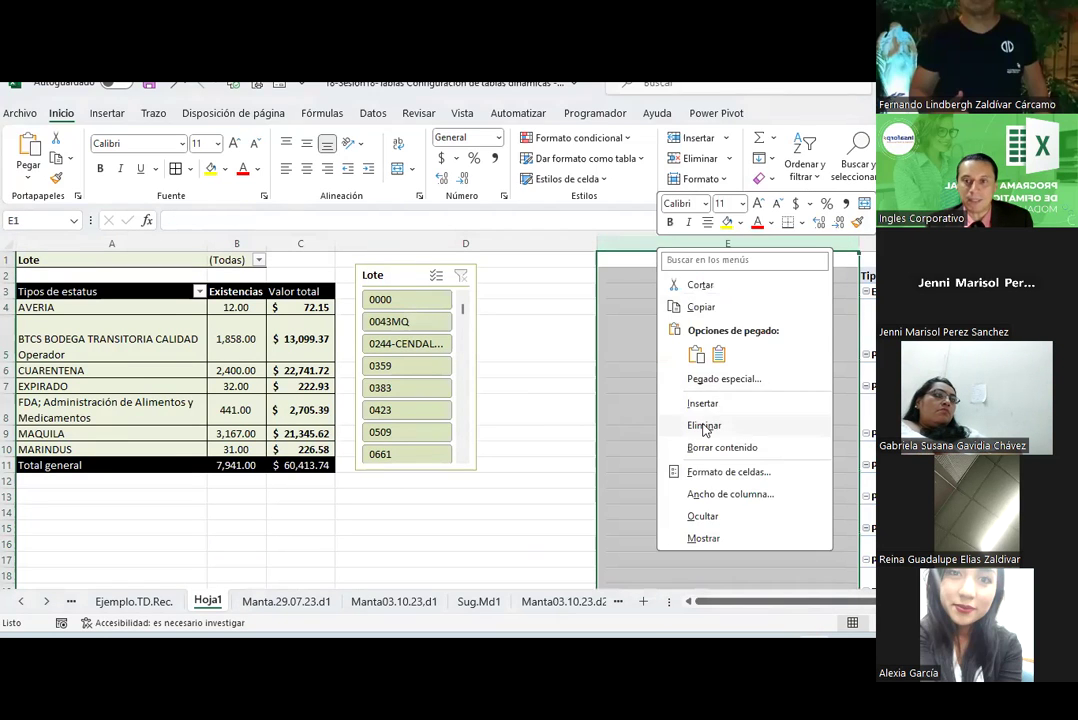
{"action": "left_click", "coordinate": [704, 426]}
{"action": "left_click_drag", "start_coordinate": [805, 600], "coordinate": [850, 600]}
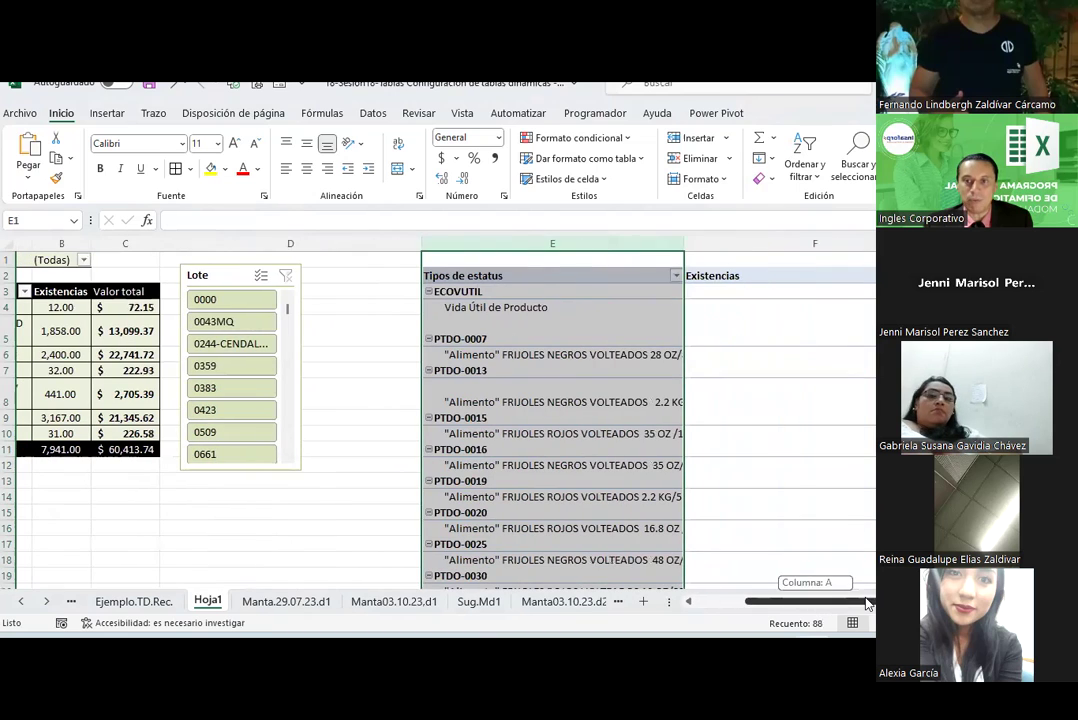
Switch the ItemId pivot's report layout to tabular form (Mostrar en formato tabular)
{"action": "left_click", "coordinate": [523, 336]}
{"action": "left_click", "coordinate": [493, 275]}
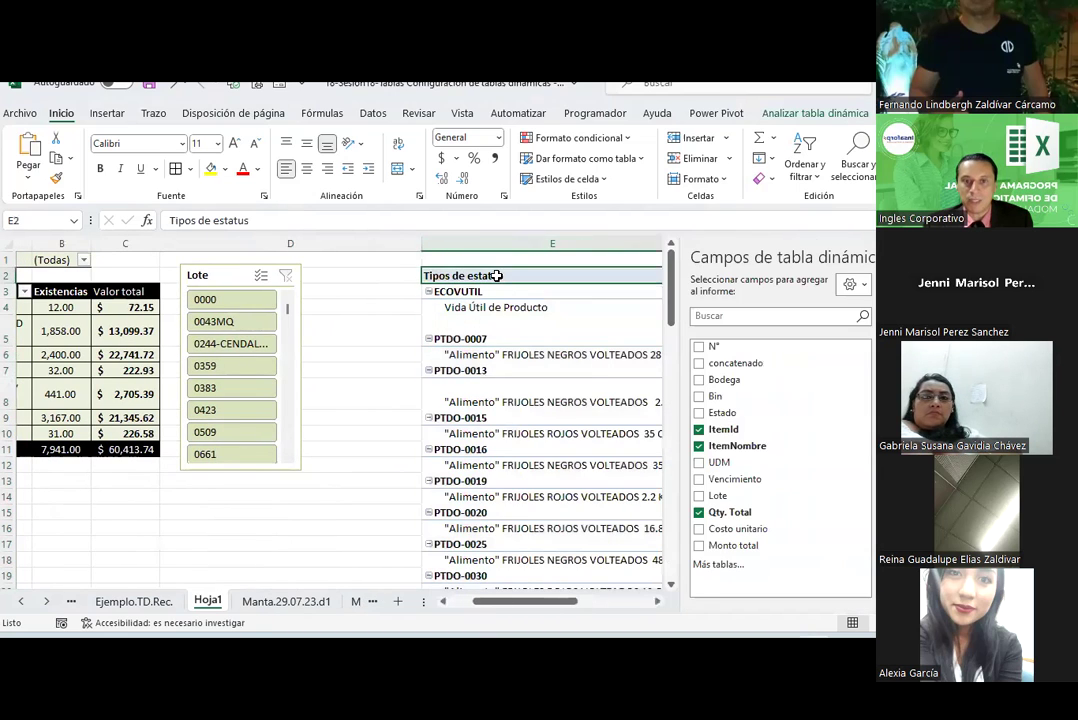
{"action": "left_click", "coordinate": [812, 113]}
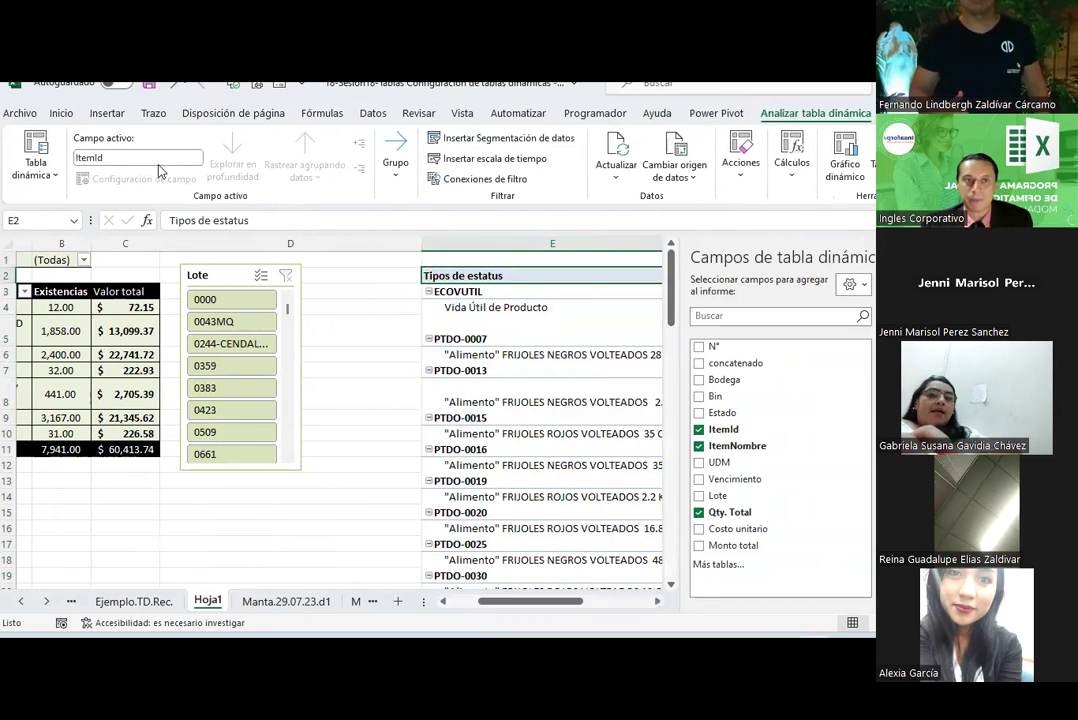
{"action": "left_click", "coordinate": [900, 113]}
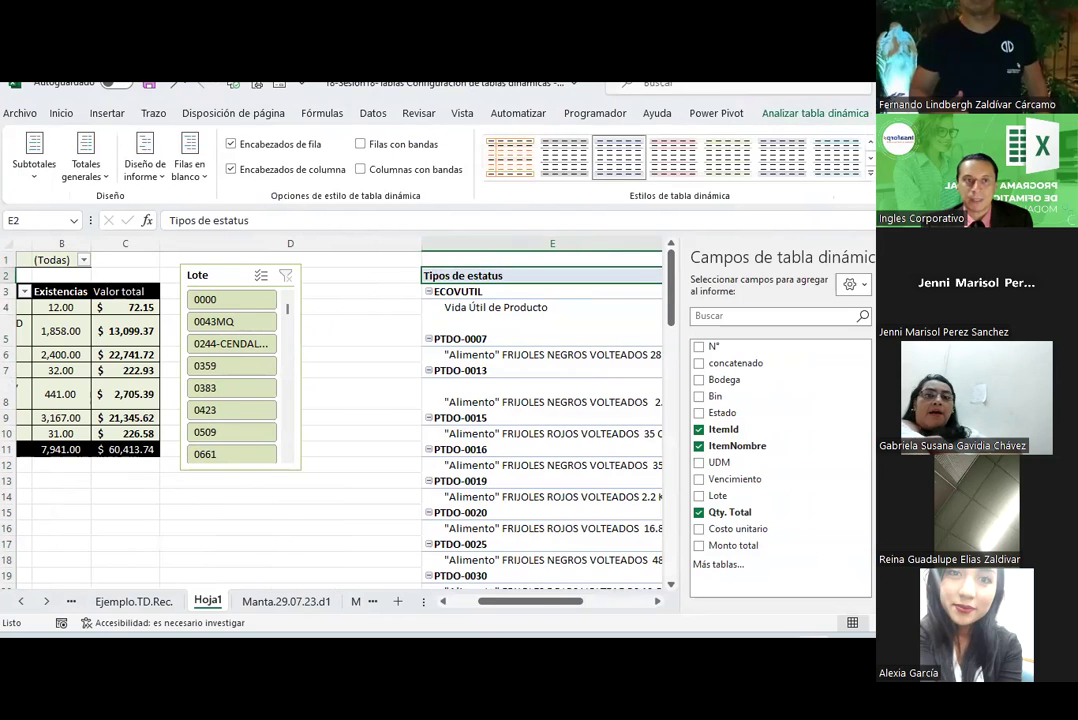
{"action": "left_click", "coordinate": [143, 165]}
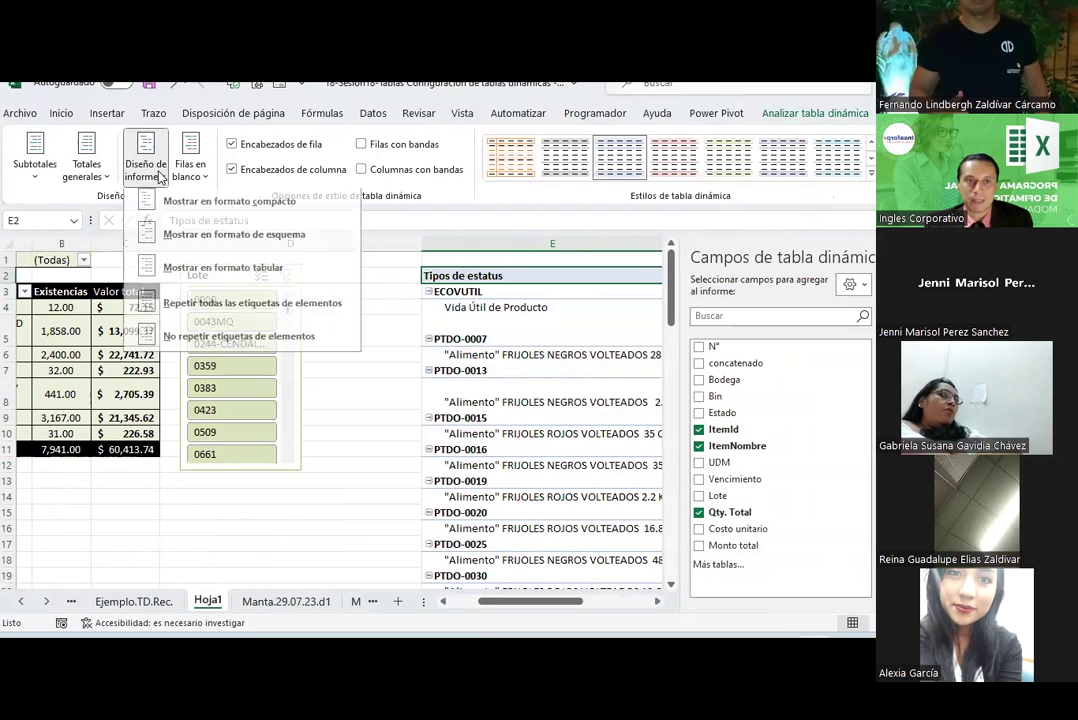
{"action": "left_click", "coordinate": [262, 276]}
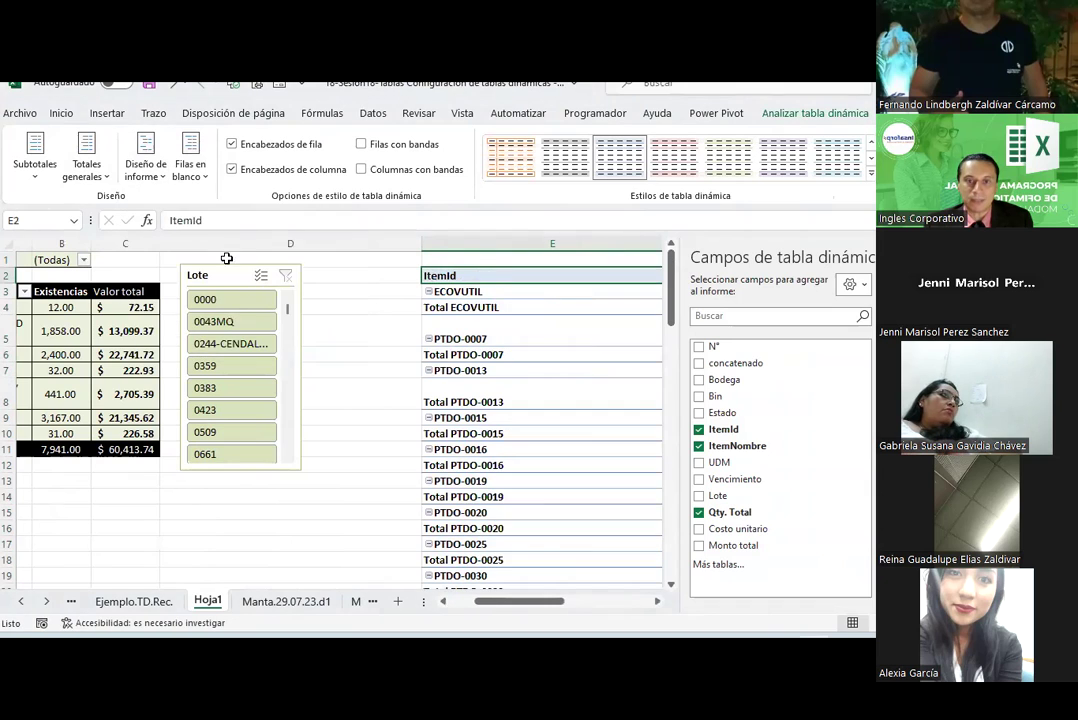
Autofit the ItemId column and narrow the ItemNombre column so product names wrap
{"action": "left_click_drag", "start_coordinate": [553, 604], "coordinate": [594, 604]}
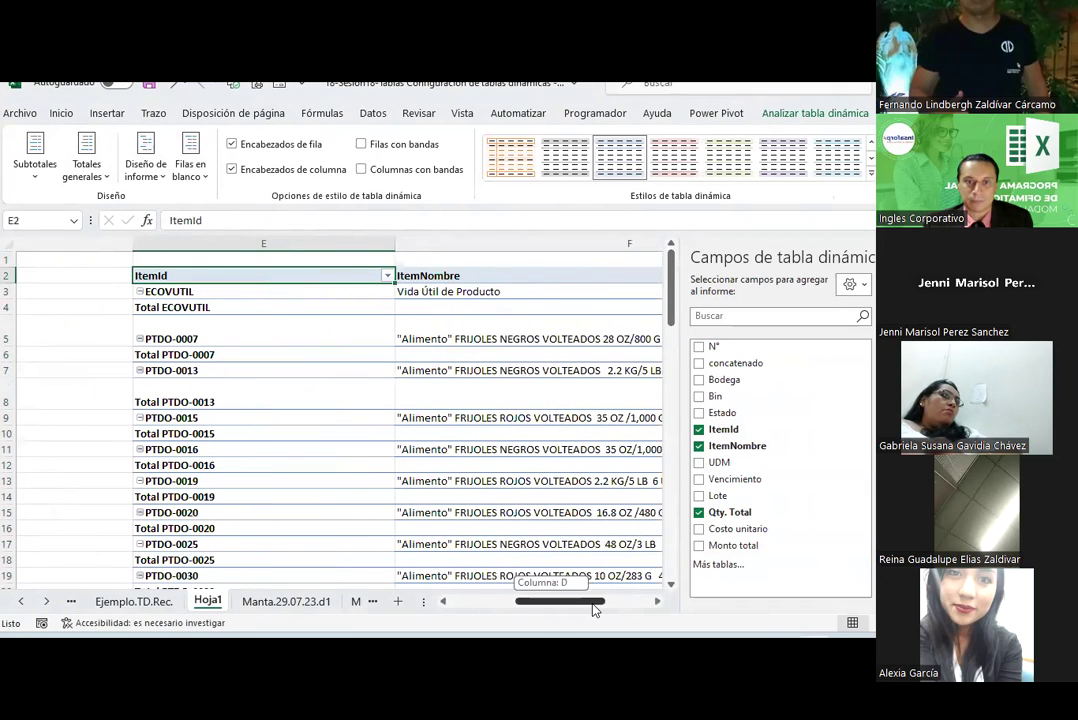
{"action": "double_click", "coordinate": [396, 240]}
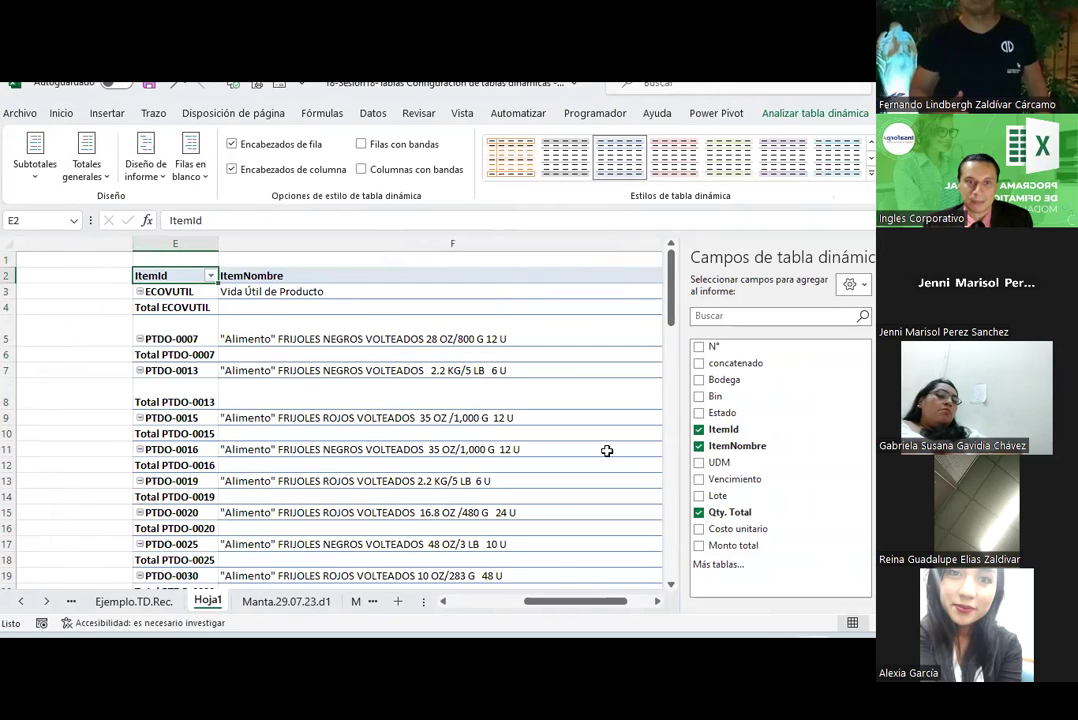
{"action": "left_click_drag", "start_coordinate": [601, 600], "coordinate": [623, 600]}
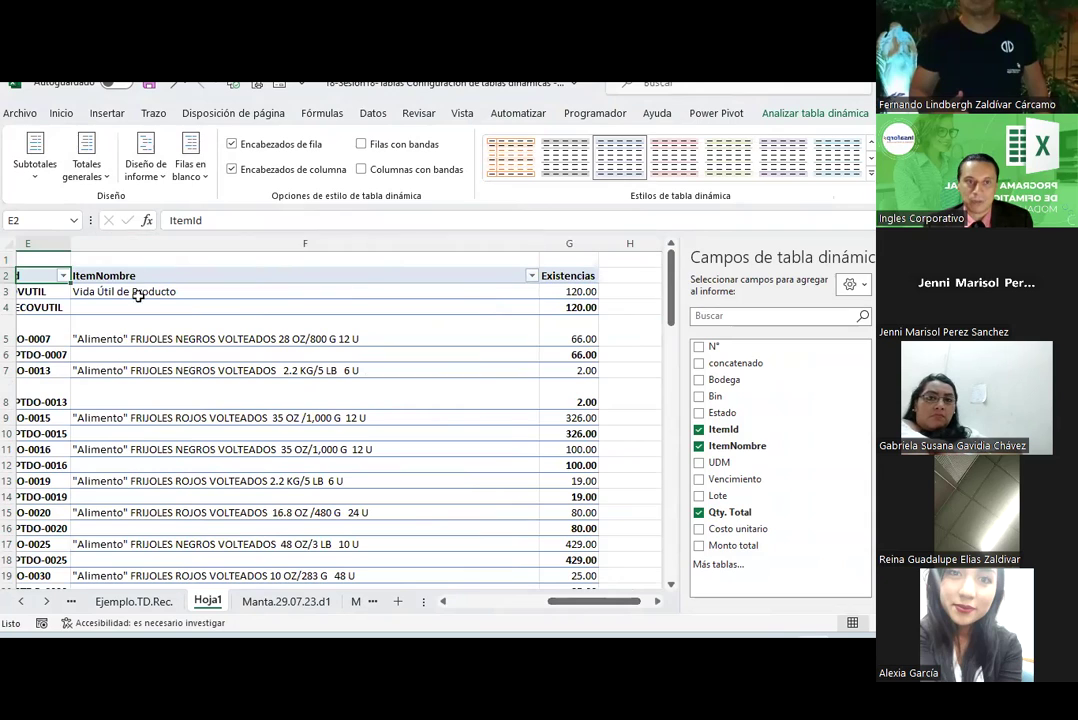
{"action": "left_click", "coordinate": [115, 243]}
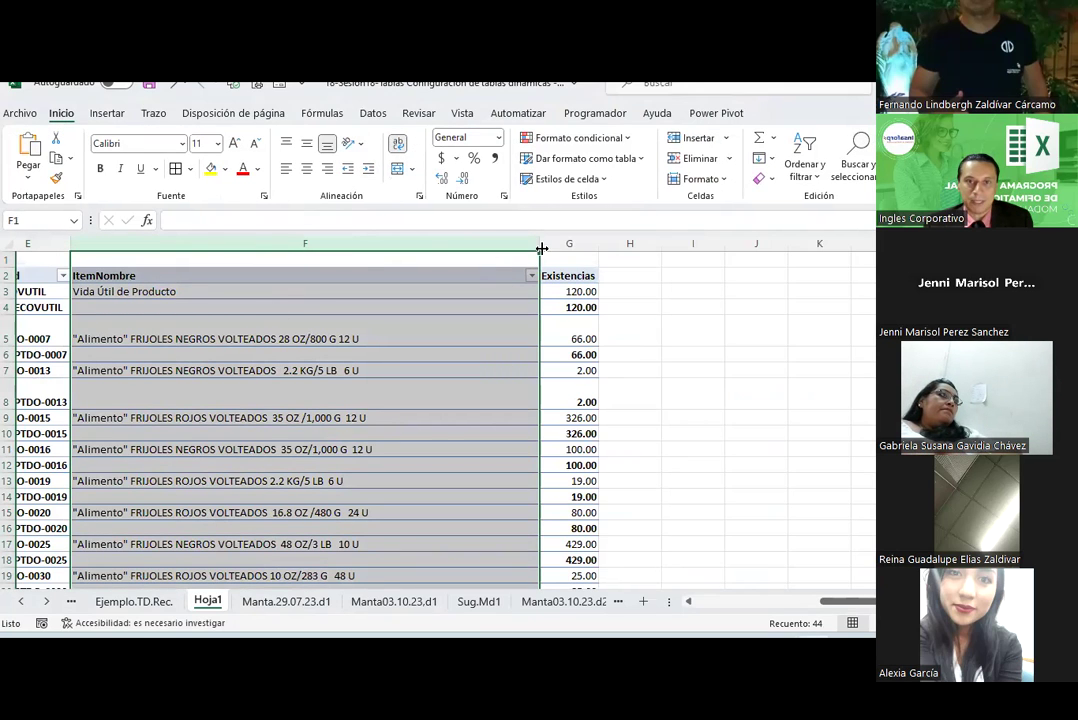
{"action": "left_click_drag", "start_coordinate": [541, 248], "coordinate": [290, 246]}
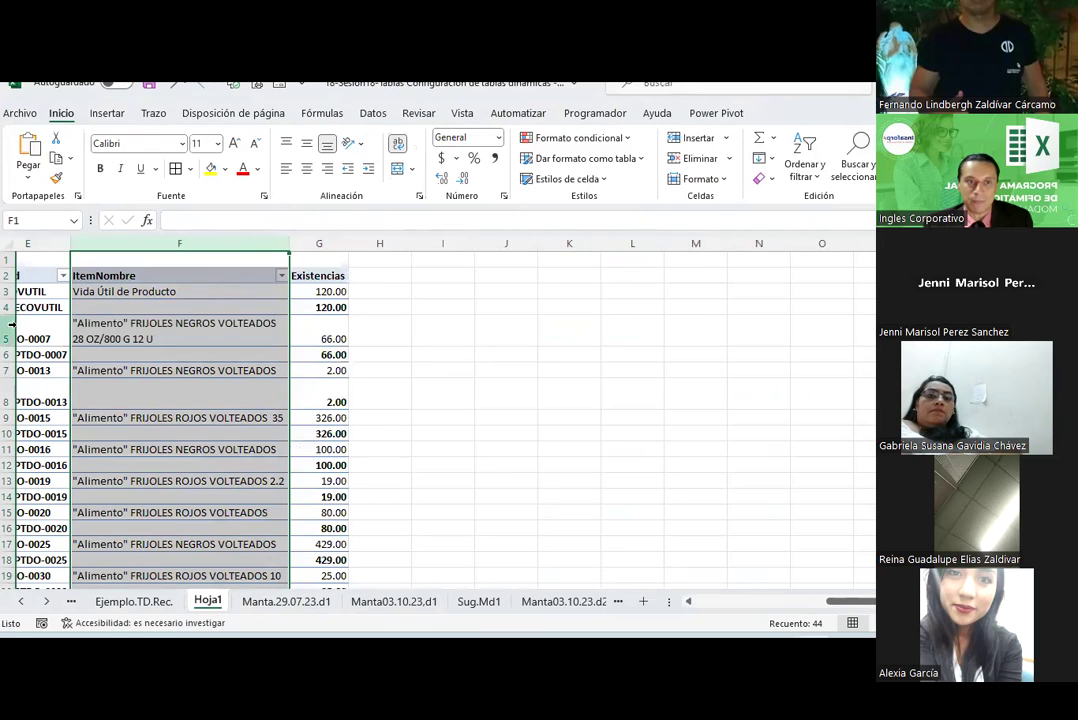
{"action": "left_click_drag", "start_coordinate": [8, 259], "coordinate": [5, 625]}
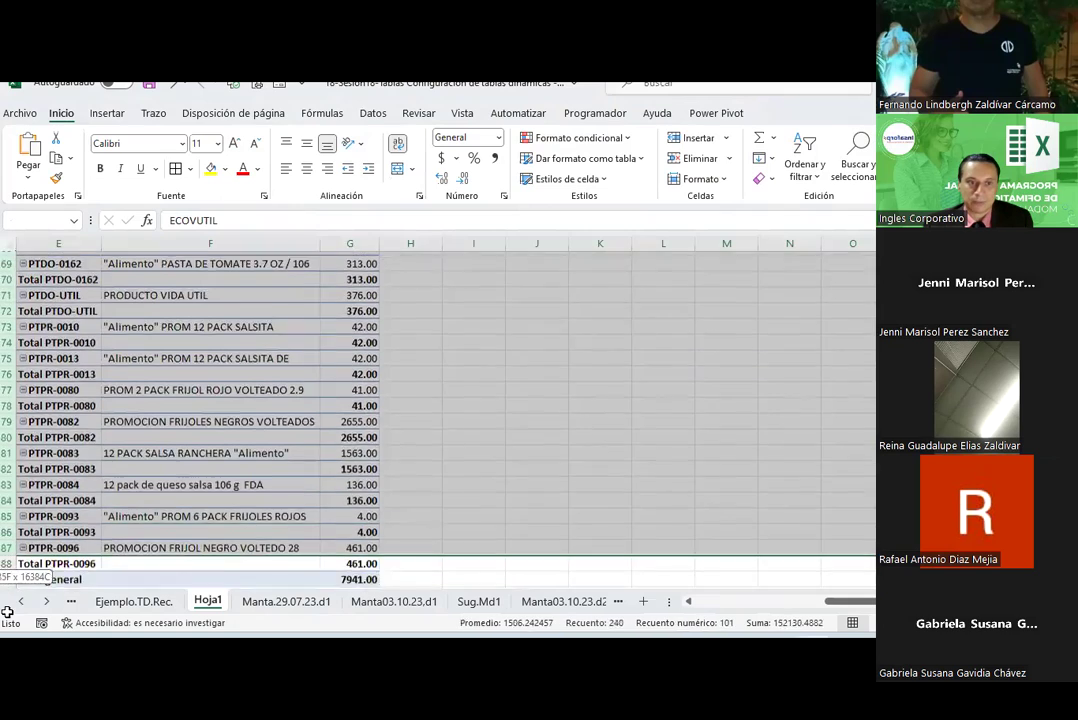
{"action": "left_click_drag", "start_coordinate": [5, 625], "coordinate": [17, 513]}
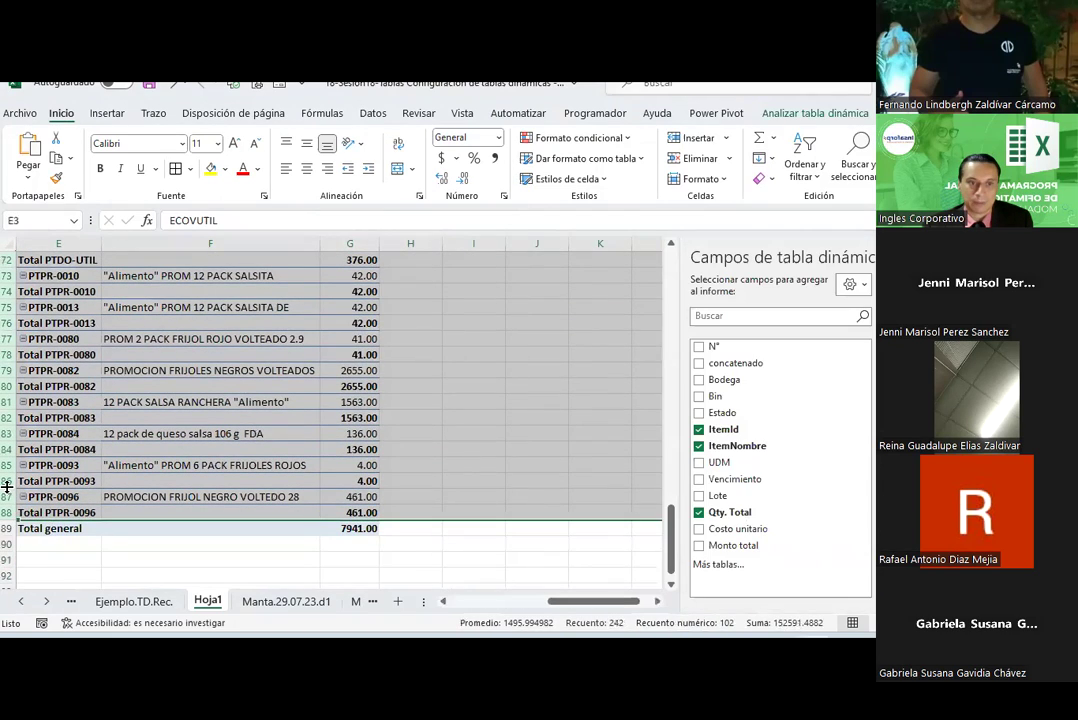
{"action": "scroll", "coordinate": [120, 400], "scroll_direction": "up", "scroll_amount": 4}
{"action": "scroll", "coordinate": [120, 400], "scroll_direction": "up", "scroll_amount": 8}
{"action": "scroll", "coordinate": [170, 370], "scroll_direction": "up", "scroll_amount": 6}
{"action": "scroll", "coordinate": [216, 343], "scroll_direction": "up", "scroll_amount": 5}
{"action": "left_click", "coordinate": [350, 240]}
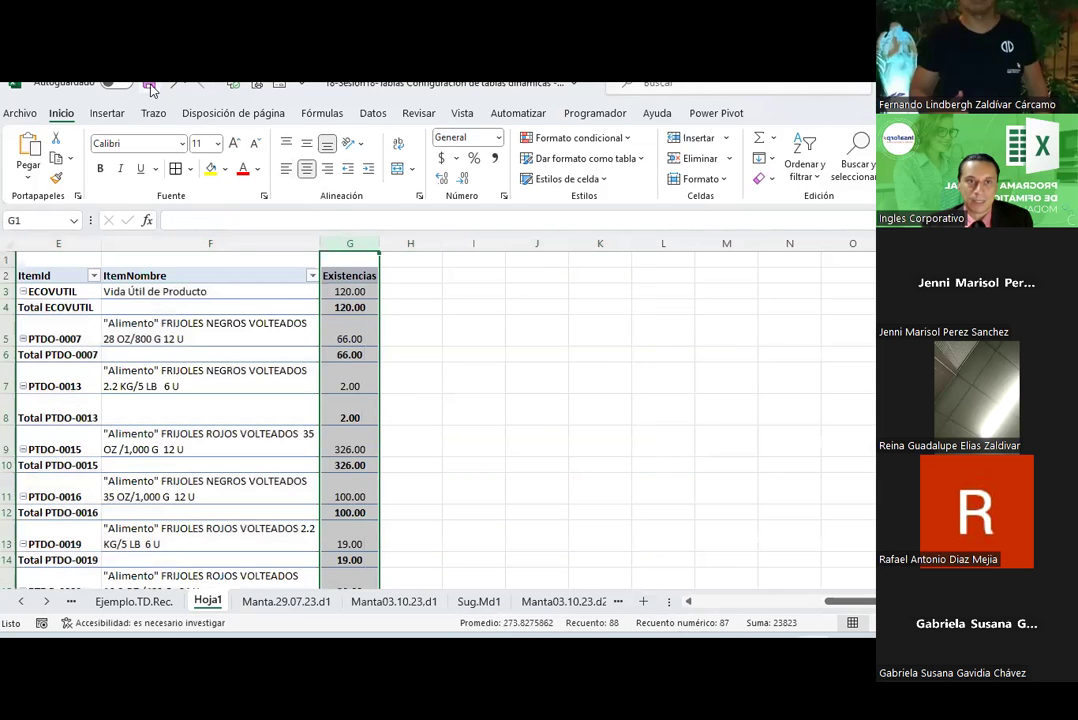
{"action": "left_click", "coordinate": [188, 275]}
{"action": "left_click", "coordinate": [792, 113]}
{"action": "left_click", "coordinate": [895, 113]}
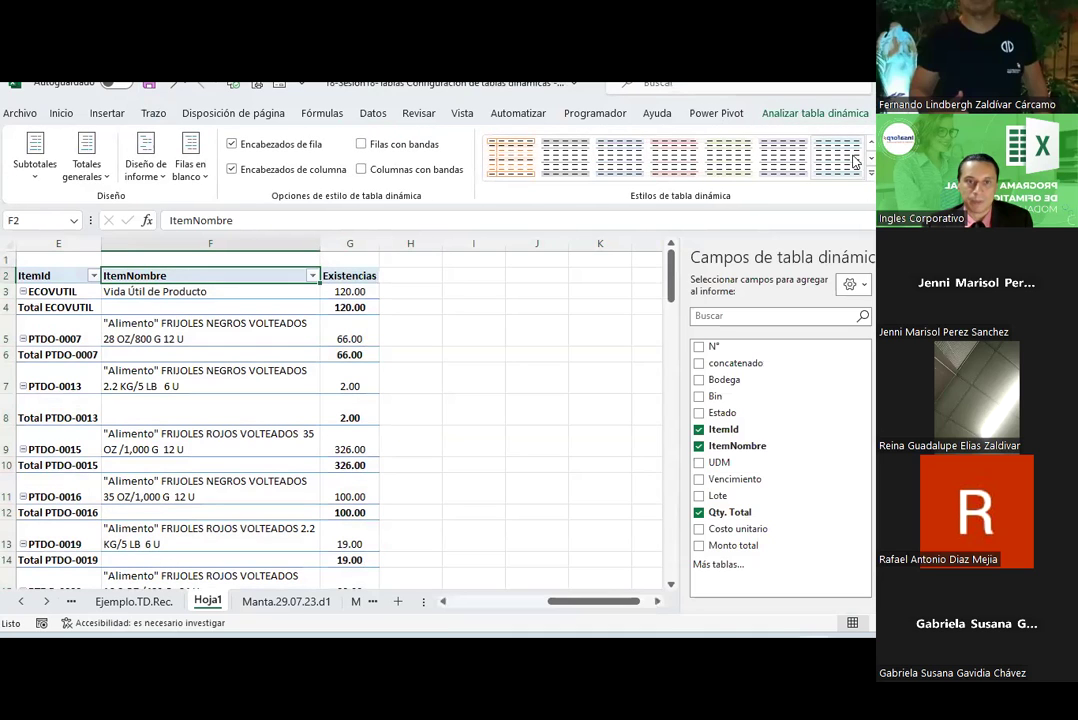
Apply the light-blue medium style to the ItemId pivot, replacing a briefly tried teal style
{"action": "left_click", "coordinate": [871, 172]}
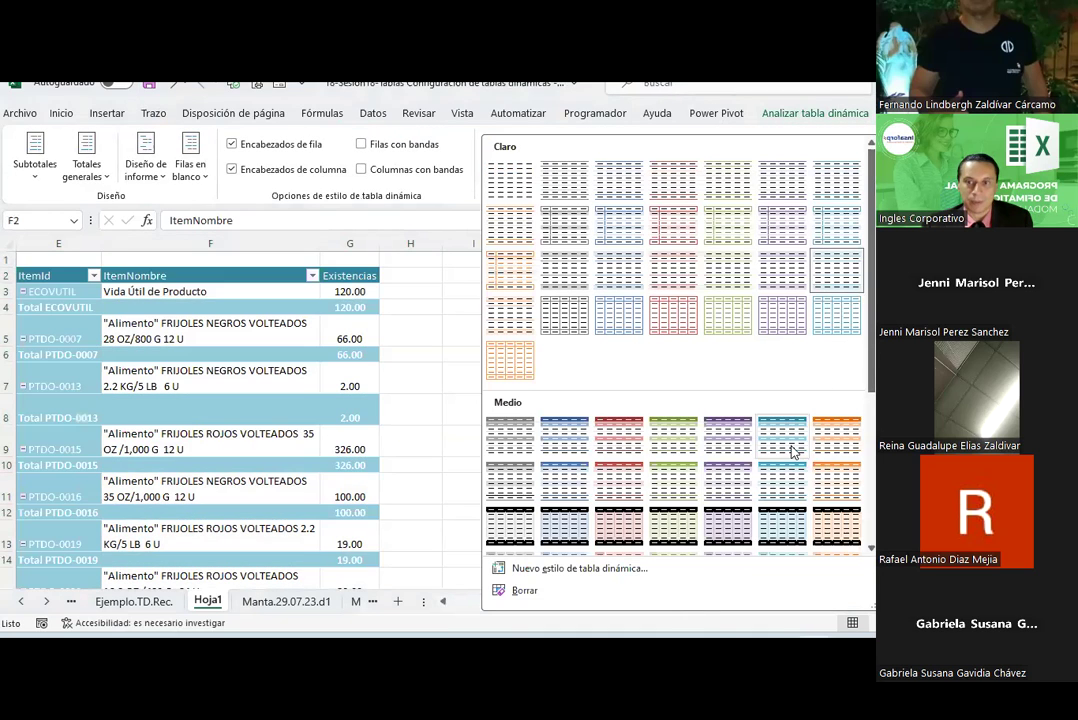
{"action": "left_click", "coordinate": [659, 368]}
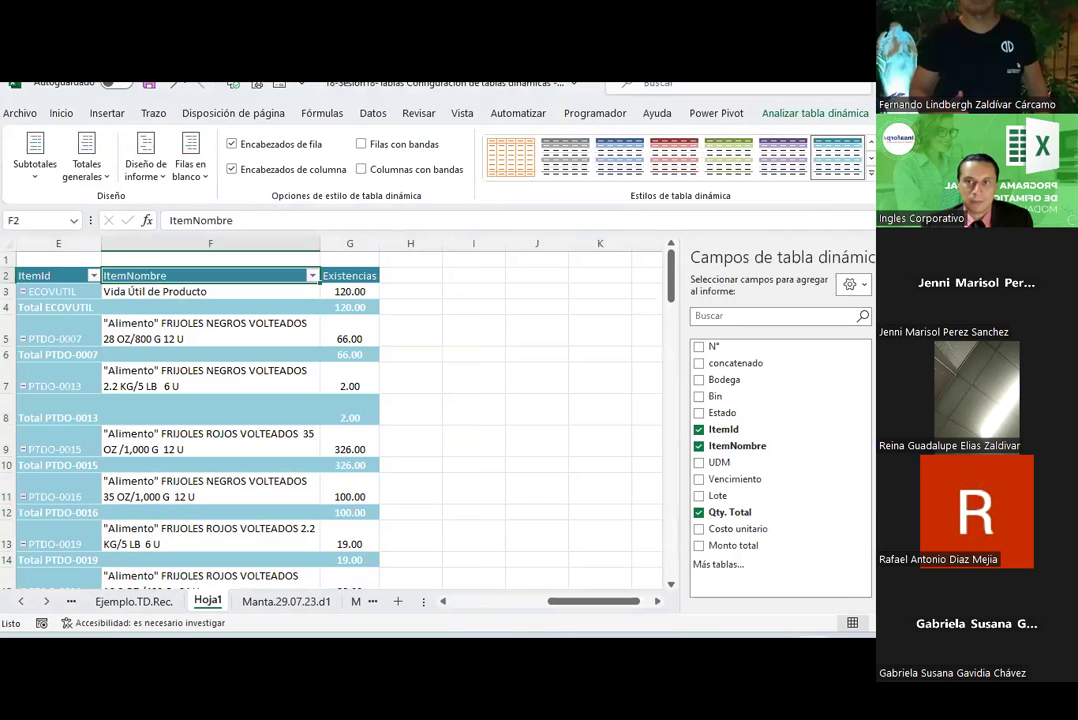
{"action": "left_click", "coordinate": [871, 172]}
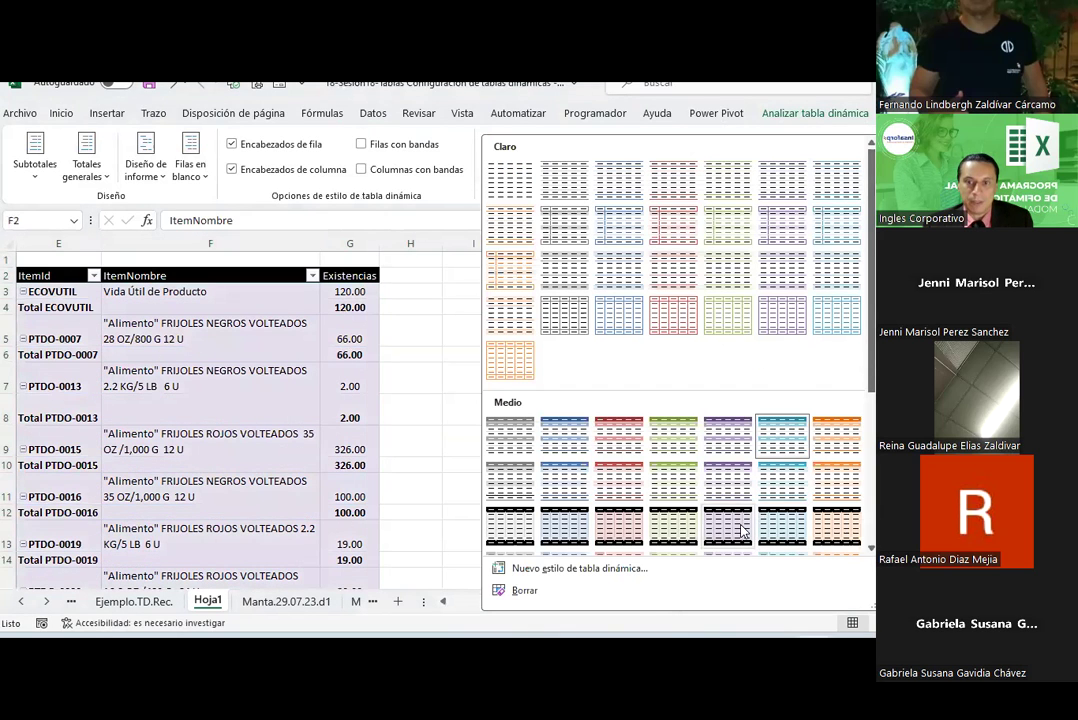
{"action": "left_click", "coordinate": [780, 528]}
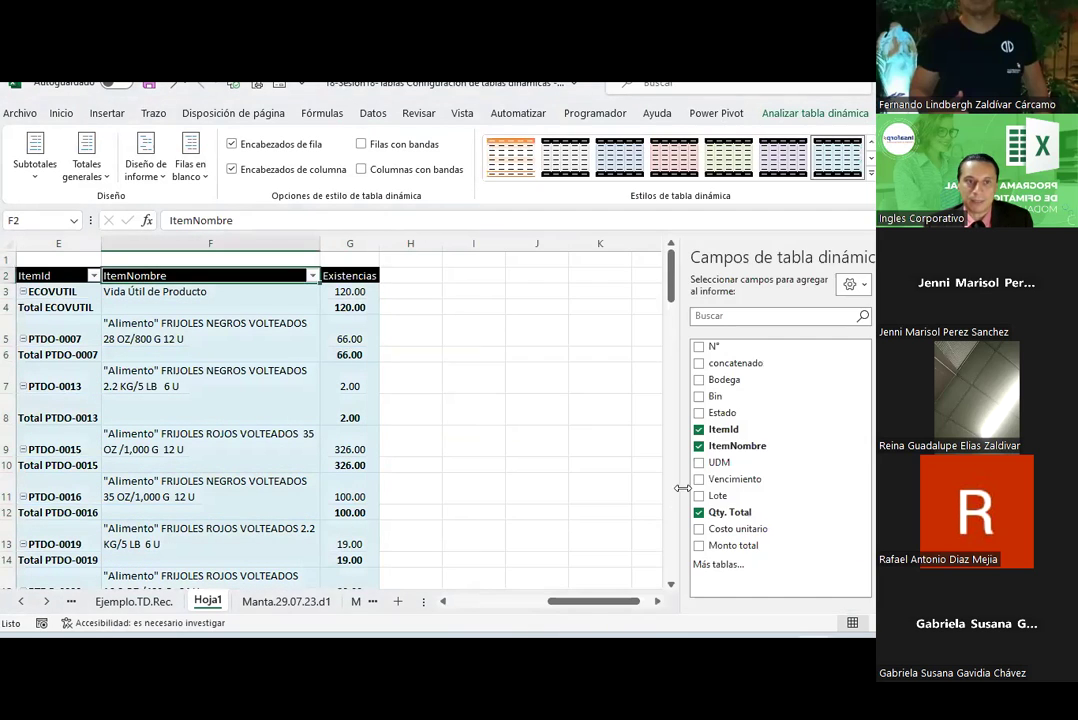
{"action": "left_click_drag", "start_coordinate": [603, 601], "coordinate": [441, 569]}
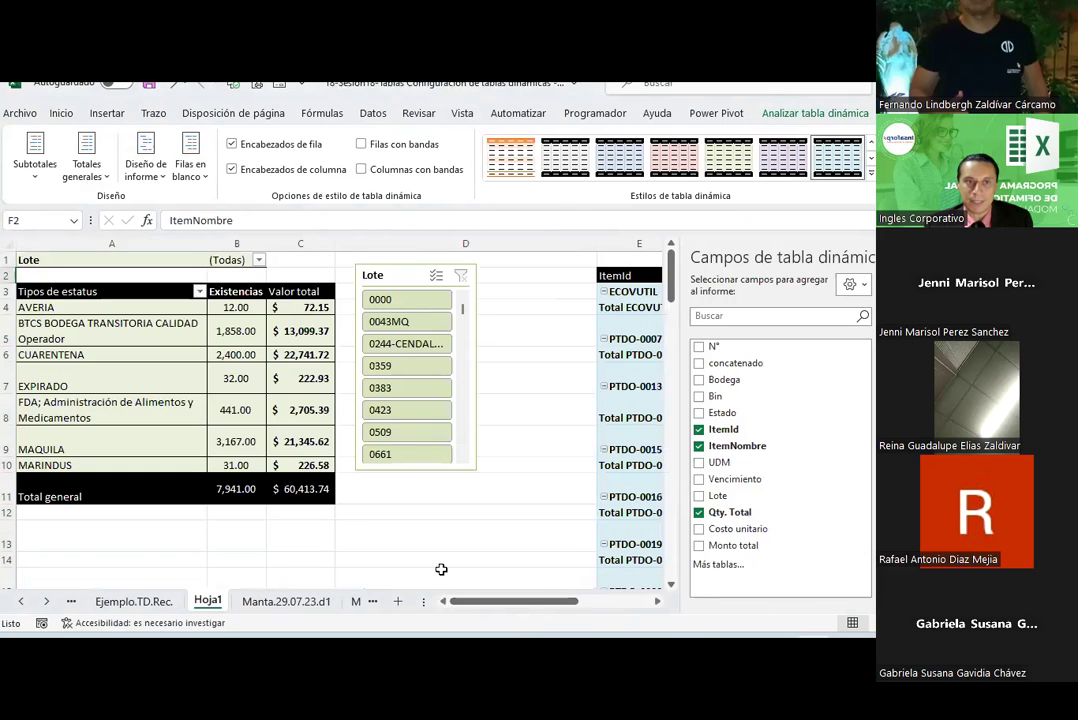
Turn off subtotals in the ItemId pivot, leaving only the 7941.00 Total general
{"action": "left_click", "coordinate": [35, 170]}
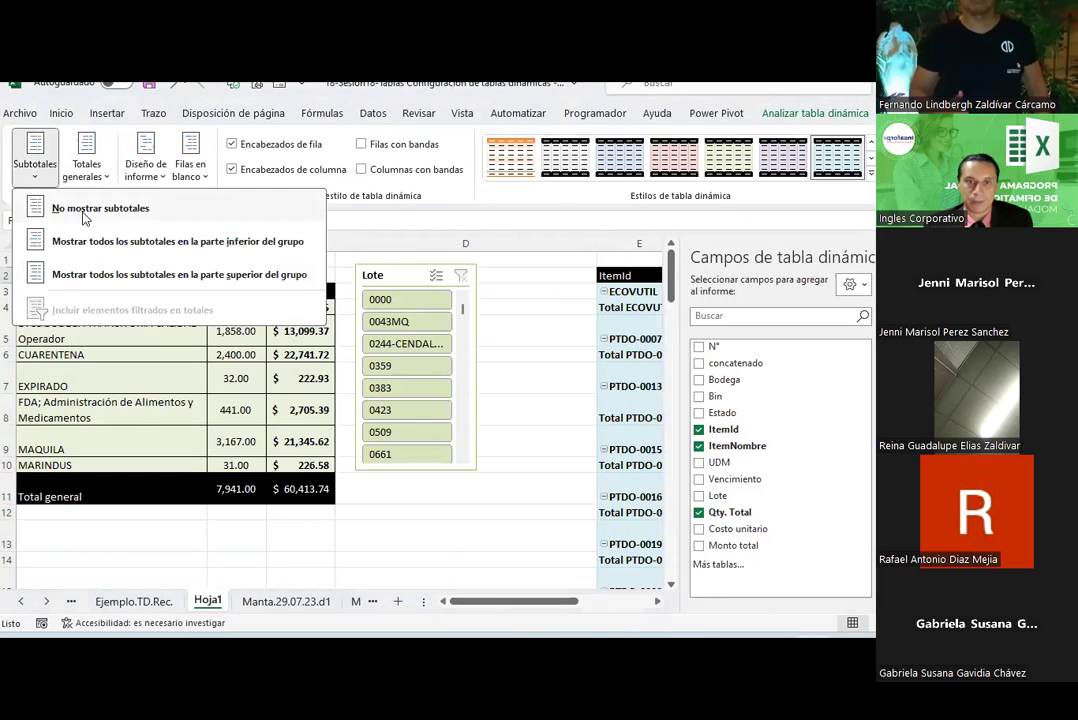
{"action": "left_click", "coordinate": [82, 209]}
{"action": "left_click_drag", "start_coordinate": [520, 601], "coordinate": [617, 607]}
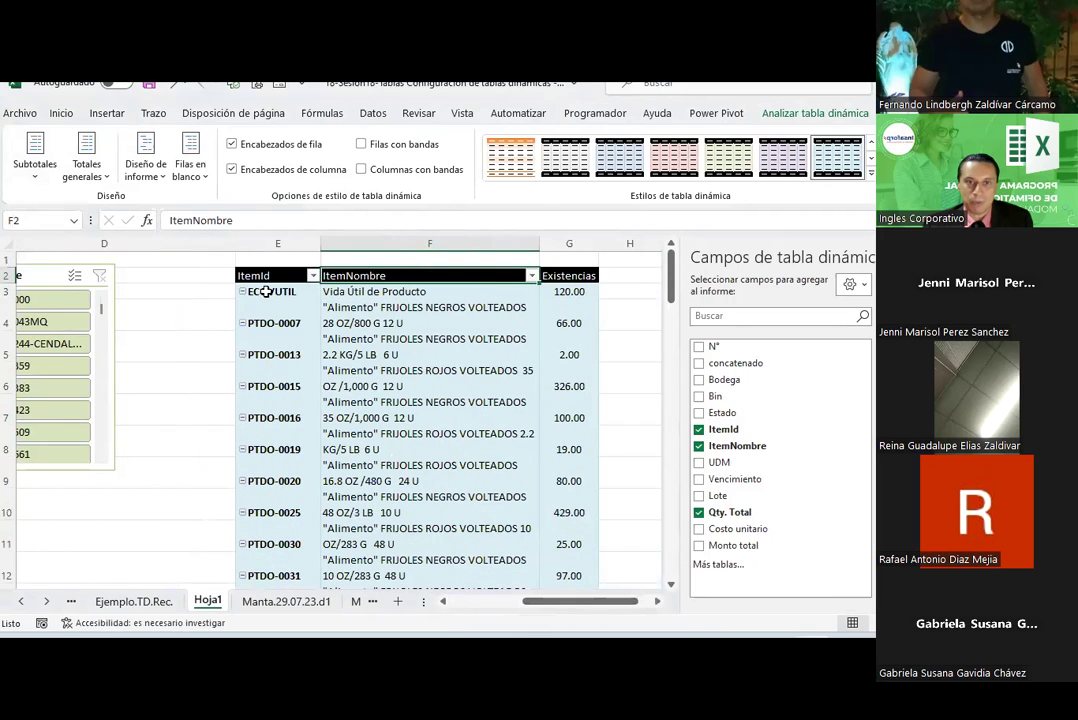
Centre the item codes in column E vertically
{"action": "left_click", "coordinate": [266, 291]}
{"action": "left_click_drag", "start_coordinate": [266, 291], "coordinate": [293, 623]}
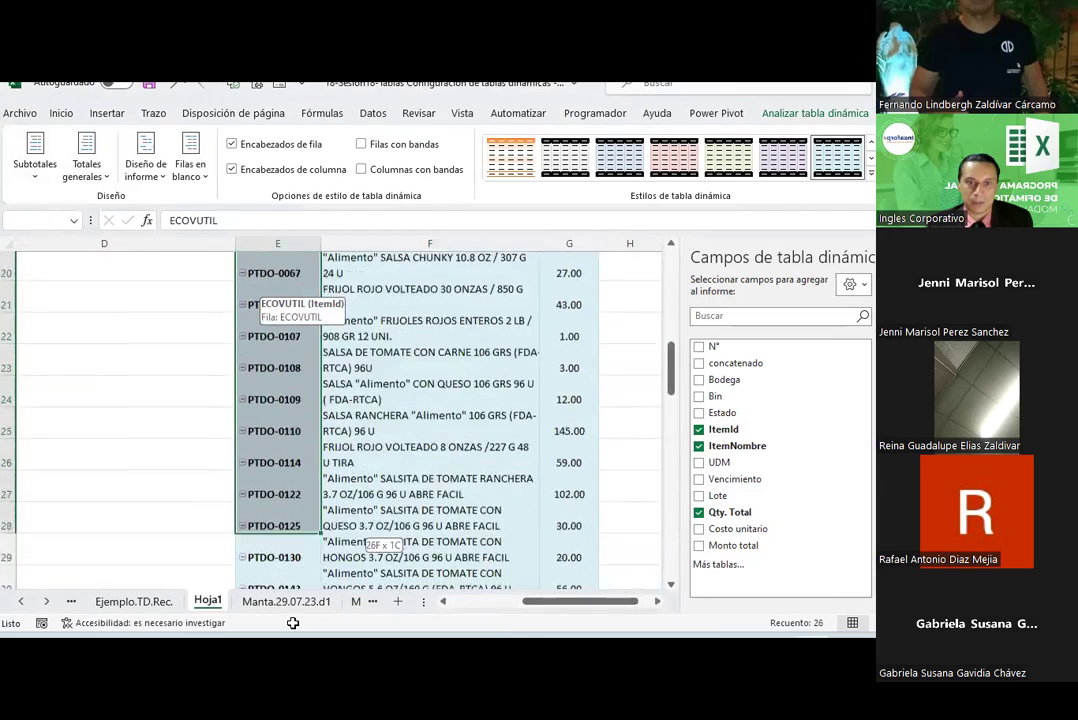
{"action": "left_click_drag", "start_coordinate": [293, 623], "coordinate": [287, 543]}
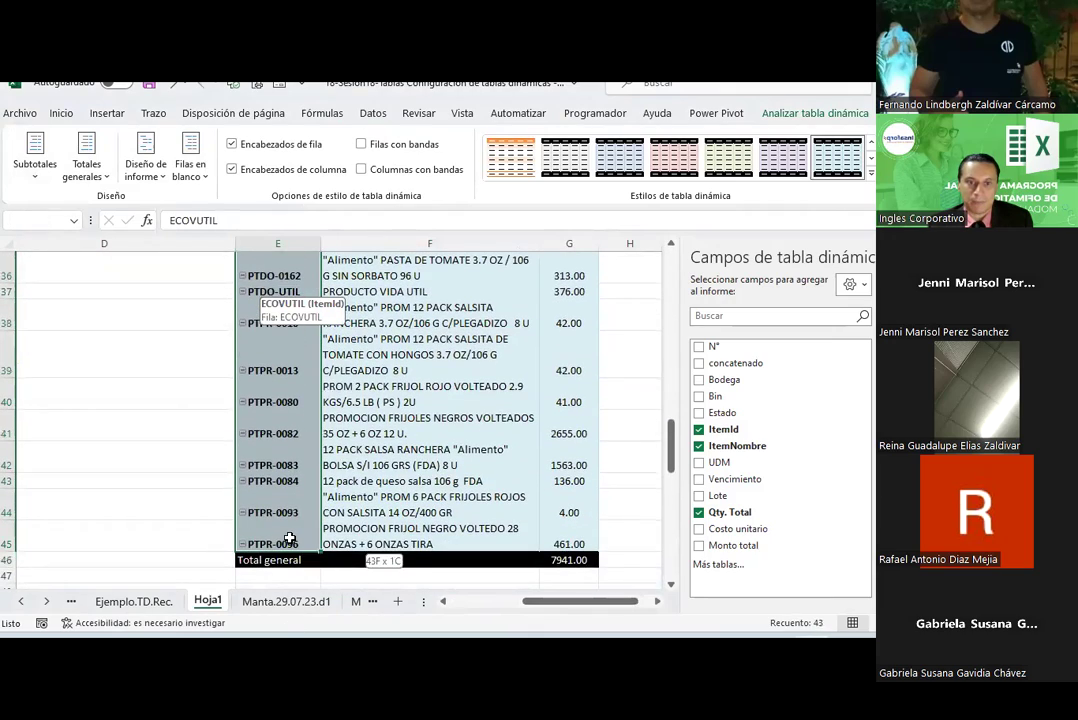
{"action": "left_click", "coordinate": [62, 113]}
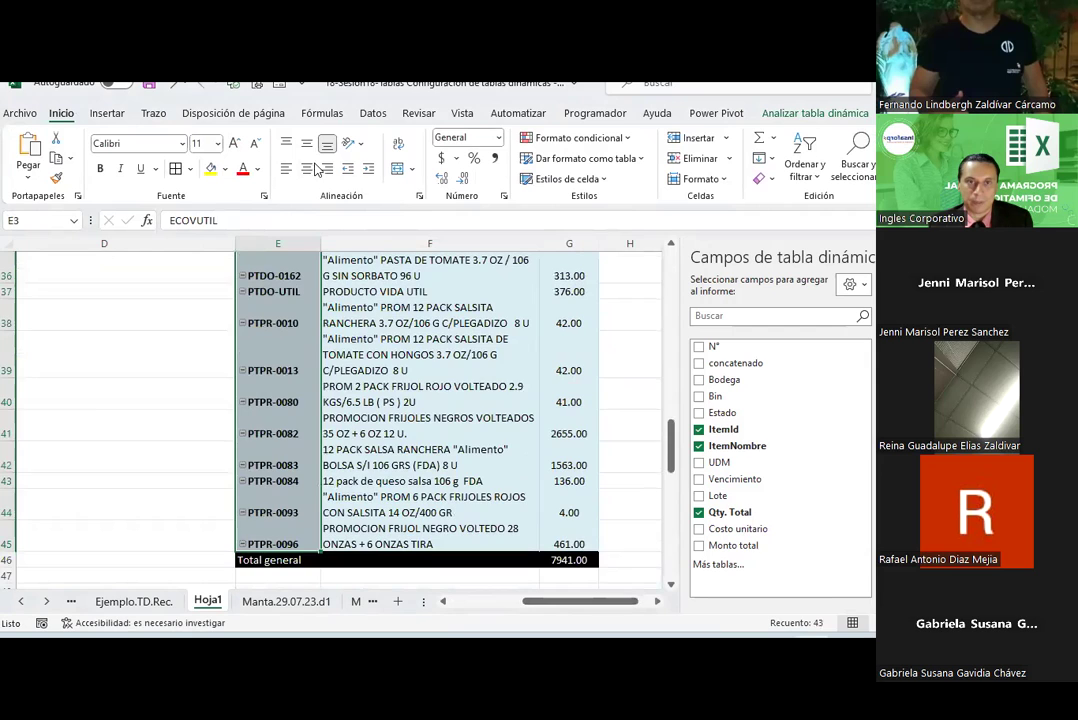
{"action": "left_click", "coordinate": [306, 145]}
{"action": "left_click", "coordinate": [306, 146]}
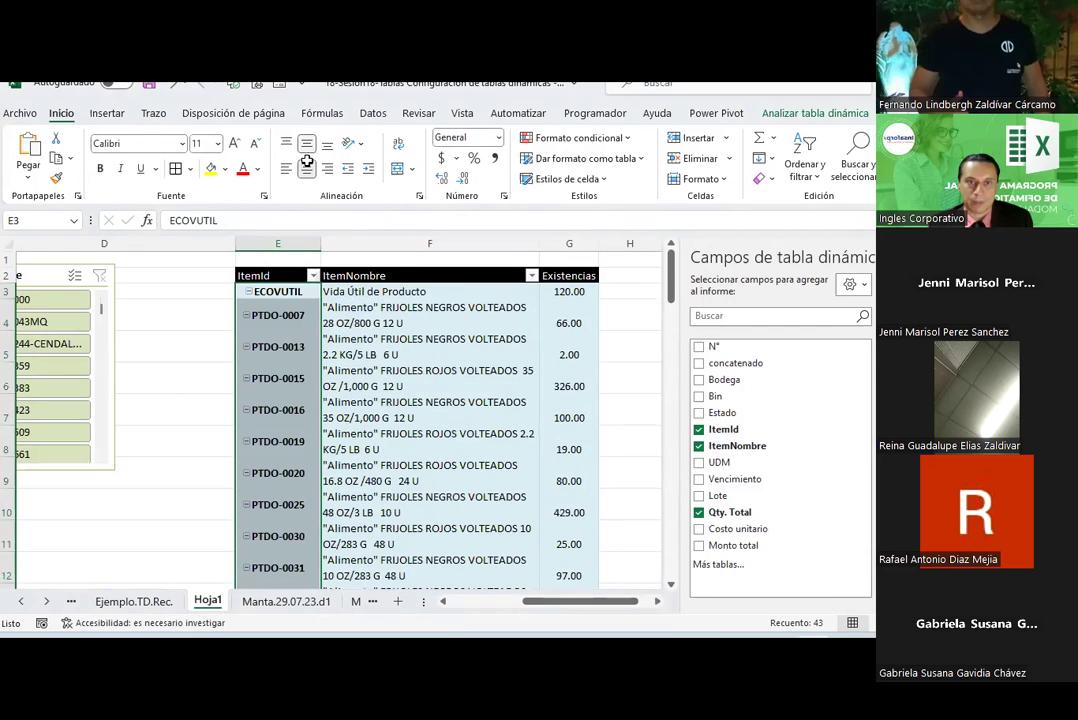
{"action": "left_click", "coordinate": [424, 383]}
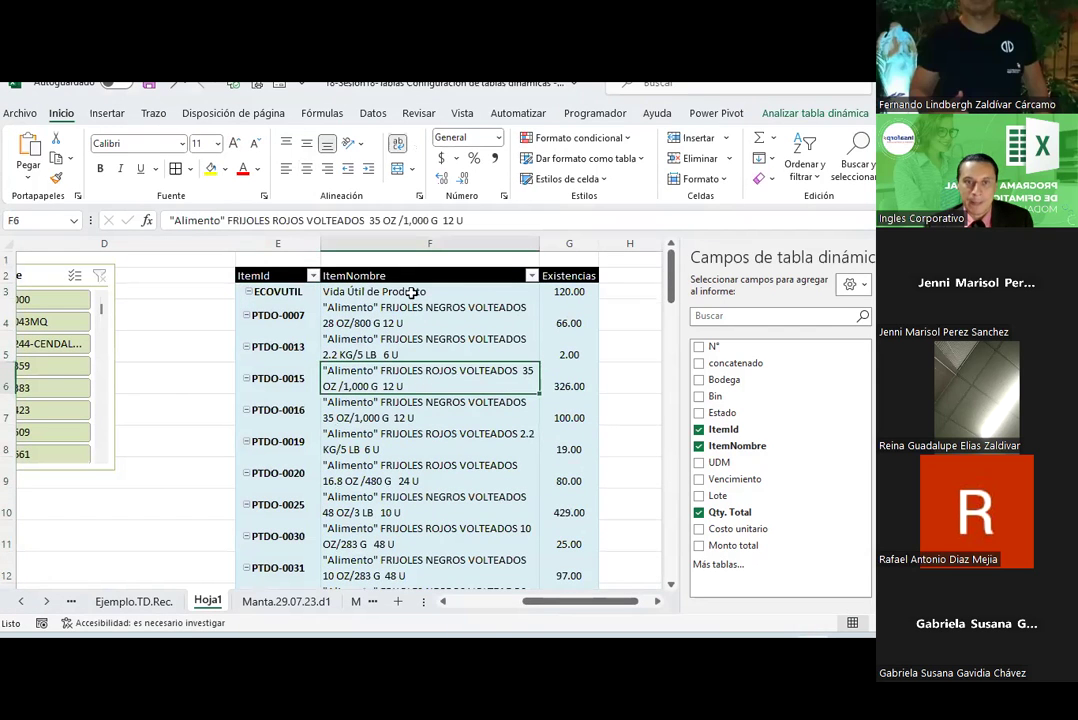
Open the field list of the item pivot table
{"action": "left_click", "coordinate": [636, 316]}
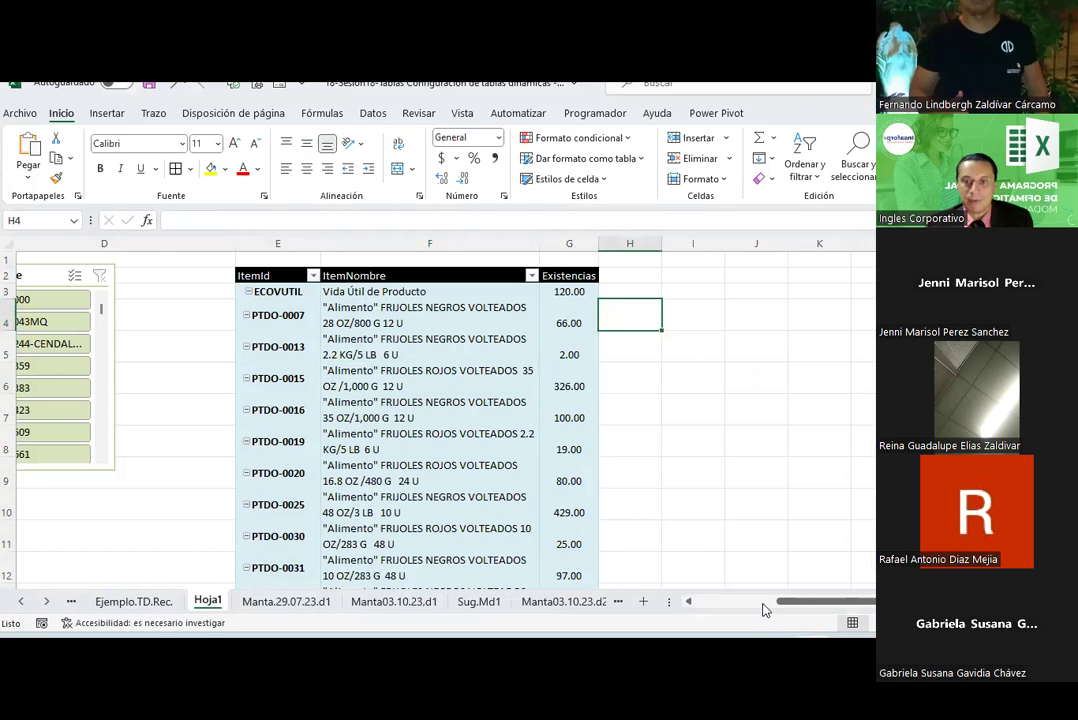
{"action": "left_click", "coordinate": [762, 602]}
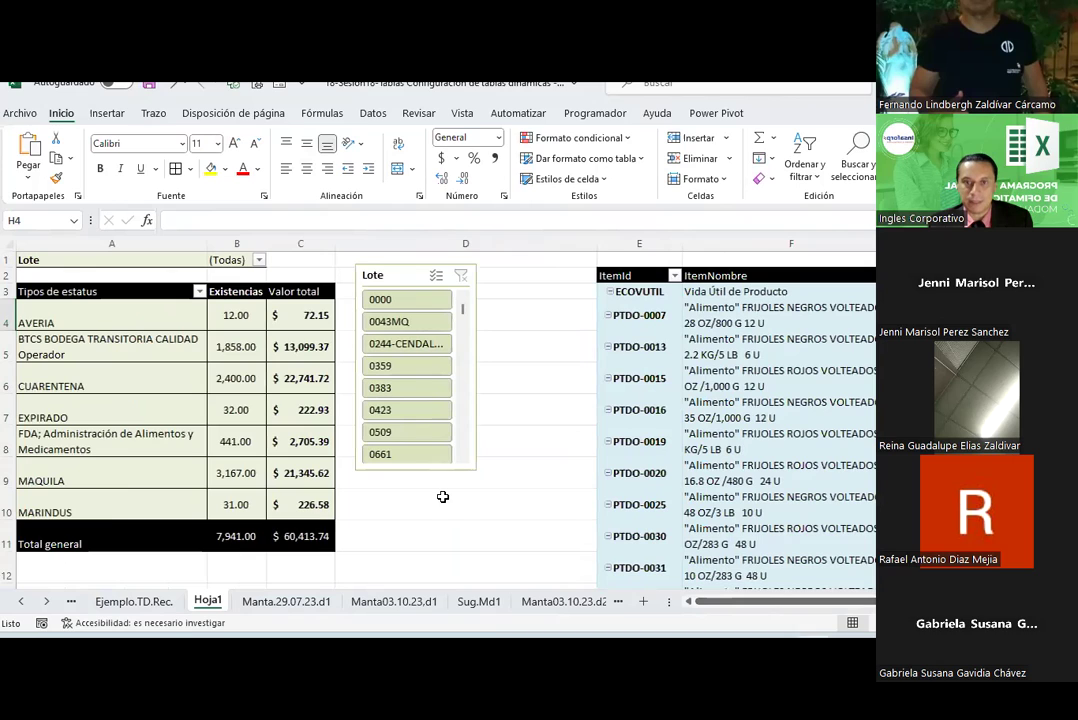
{"action": "left_click", "coordinate": [760, 290]}
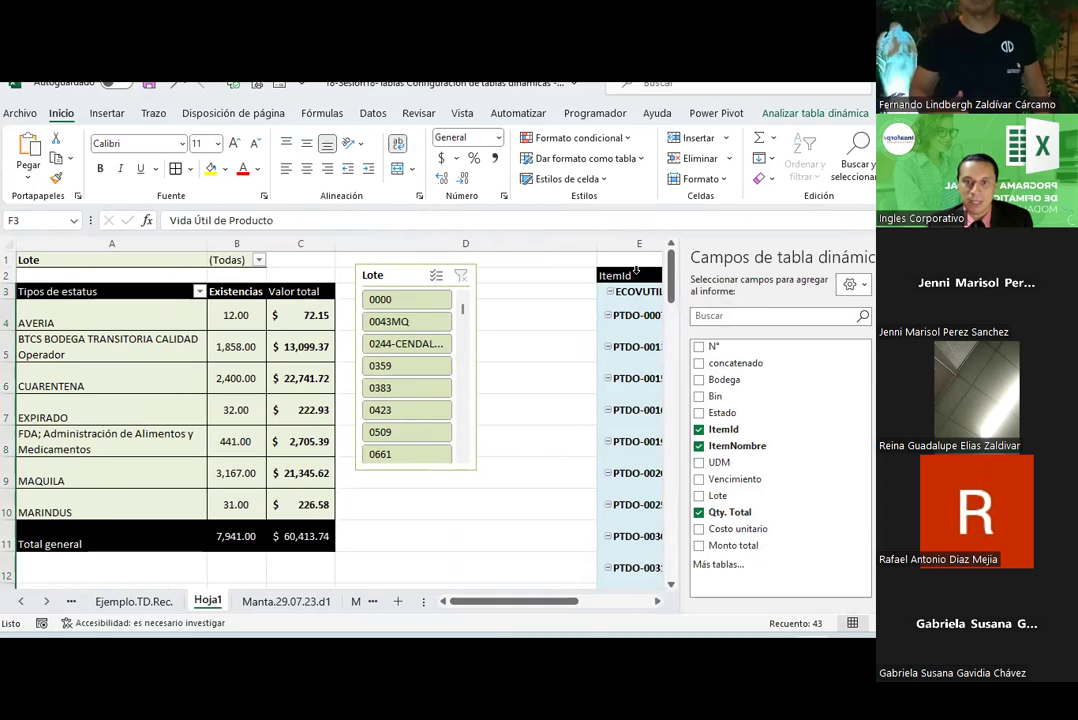
Rename the ItemNombre header to 'Descripción'
{"action": "left_click_drag", "start_coordinate": [539, 601], "coordinate": [611, 601]}
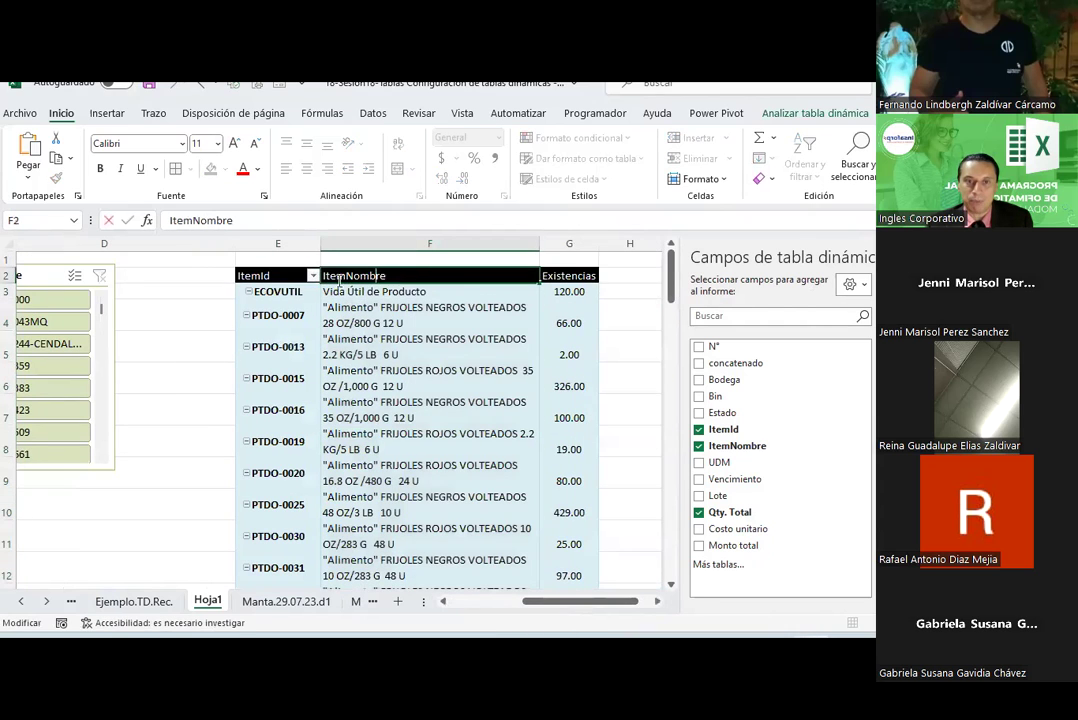
{"action": "double_click", "coordinate": [395, 276]}
{"action": "type", "text": "Des"}
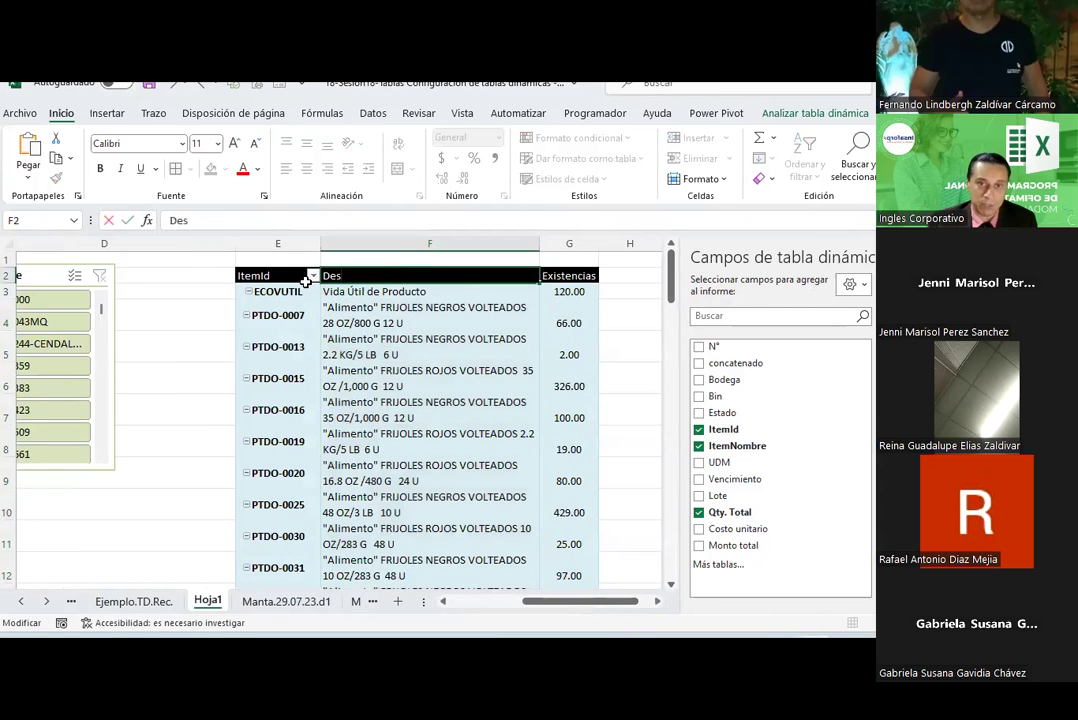
{"action": "type", "text": "cripci"}
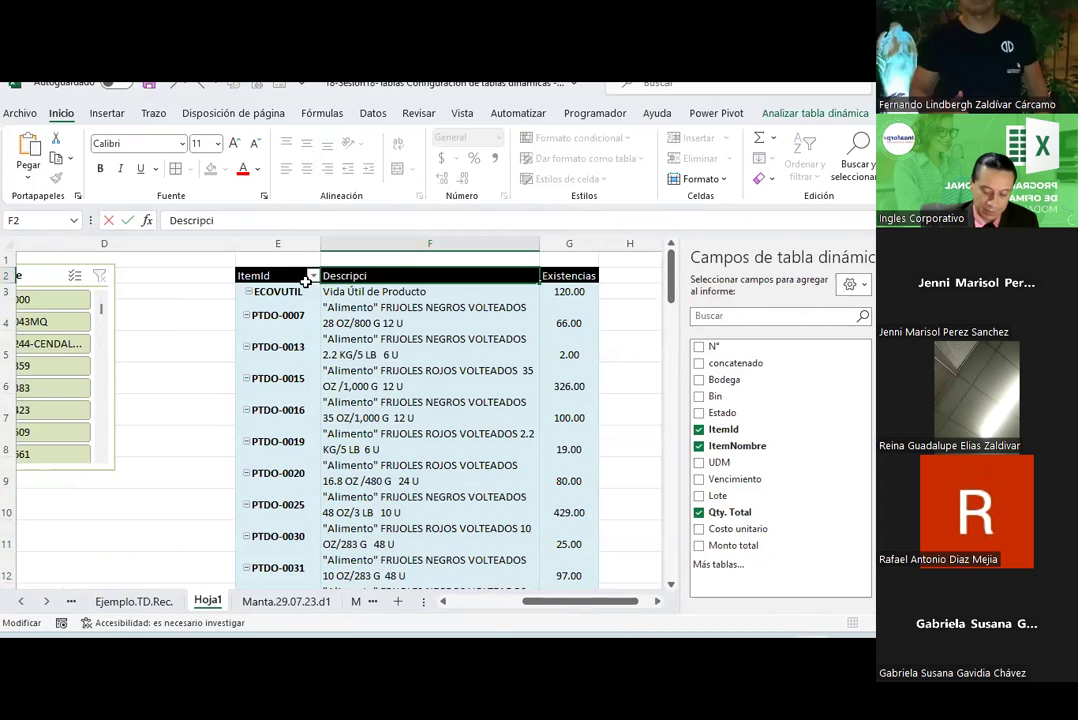
{"action": "type", "text": "ón"}
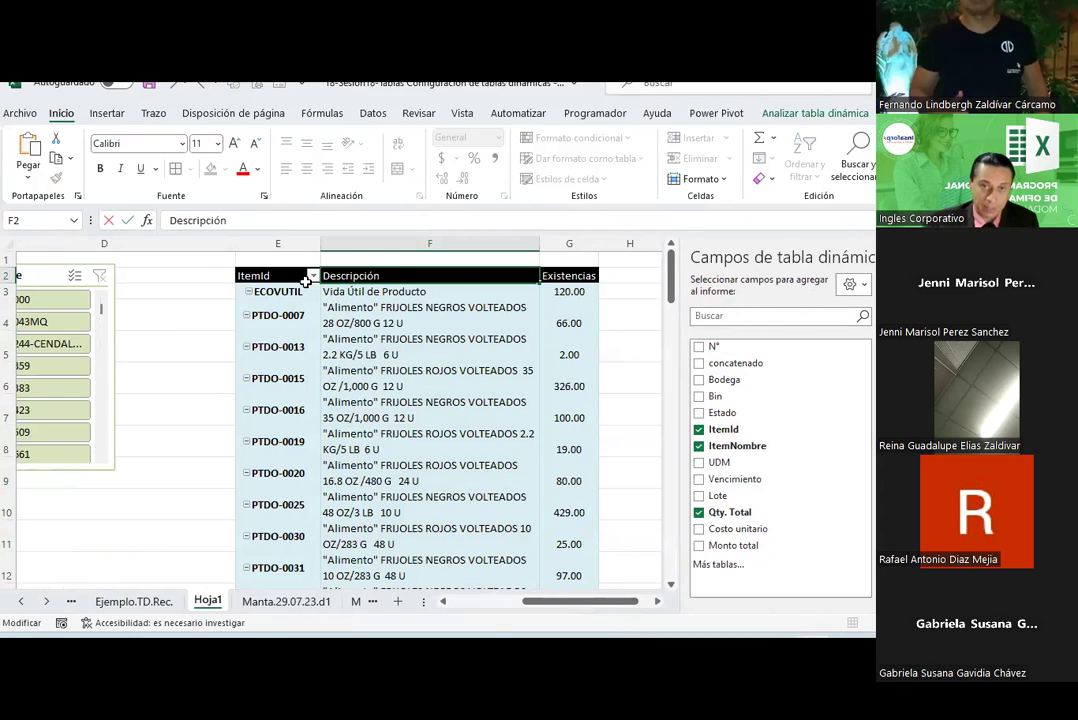
{"action": "left_click", "coordinate": [248, 276]}
Rename the ItemId header to 'Código' and click outside the pivot
{"action": "double_click", "coordinate": [240, 276]}
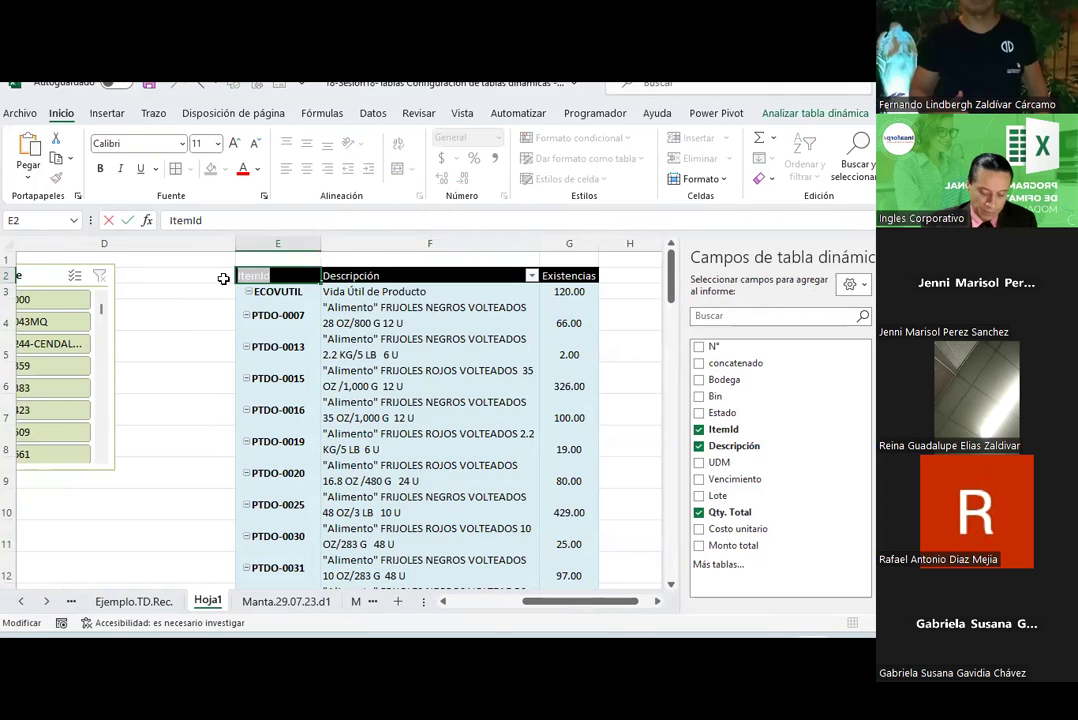
{"action": "type", "text": "Skus"}
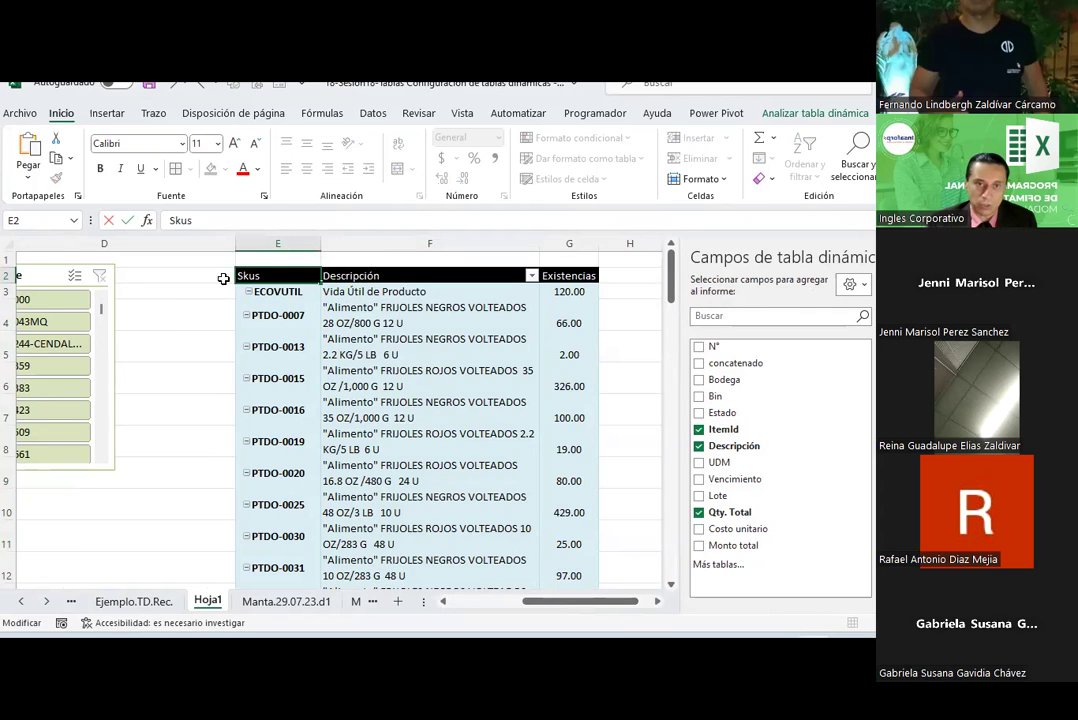
{"action": "key", "text": "BackSpace"}
{"action": "key", "text": "BackSpace"}
{"action": "key", "text": "BackSpace"}
{"action": "type", "text": "Código"}
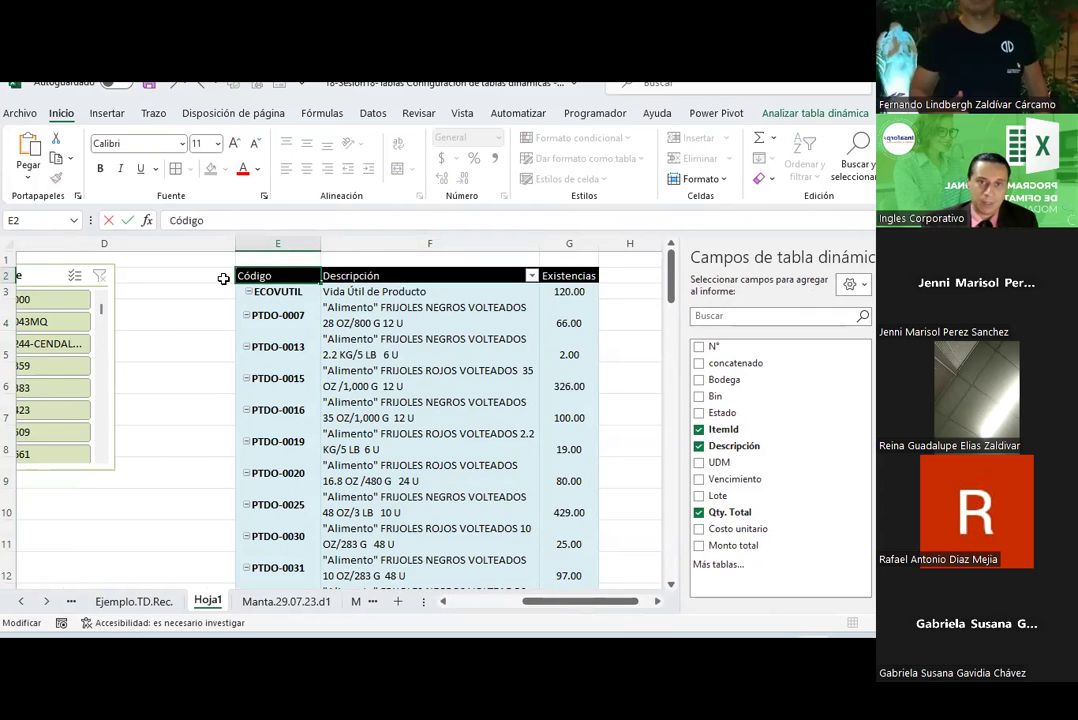
{"action": "left_click", "coordinate": [223, 279]}
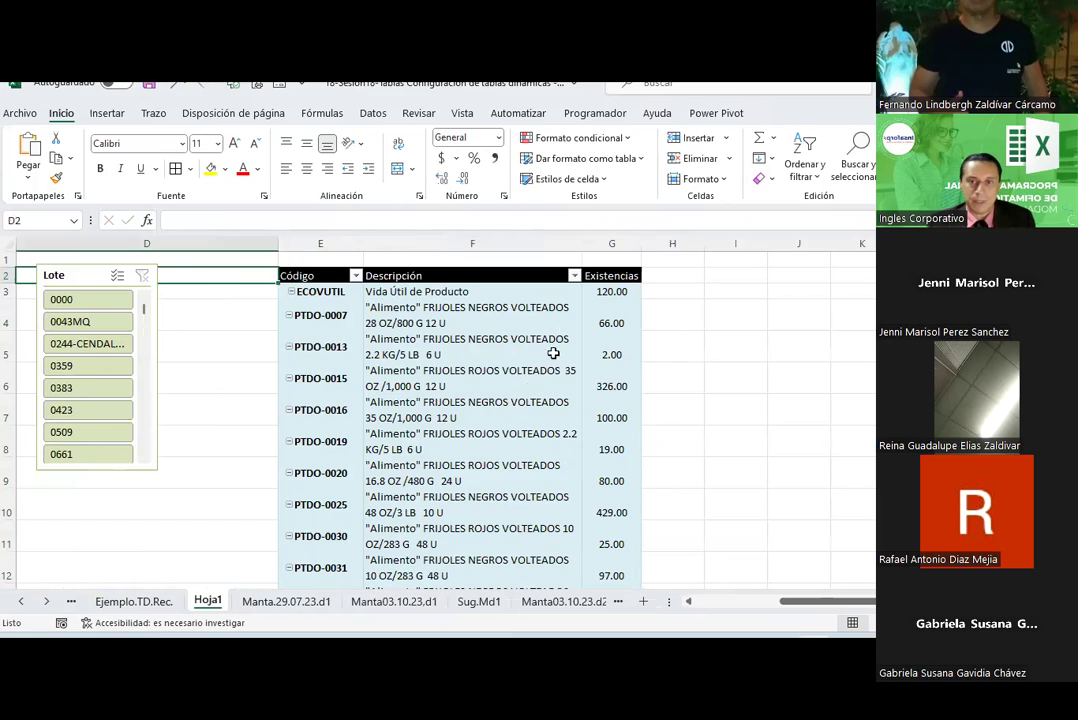
{"action": "left_click_drag", "start_coordinate": [601, 275], "coordinate": [292, 275]}
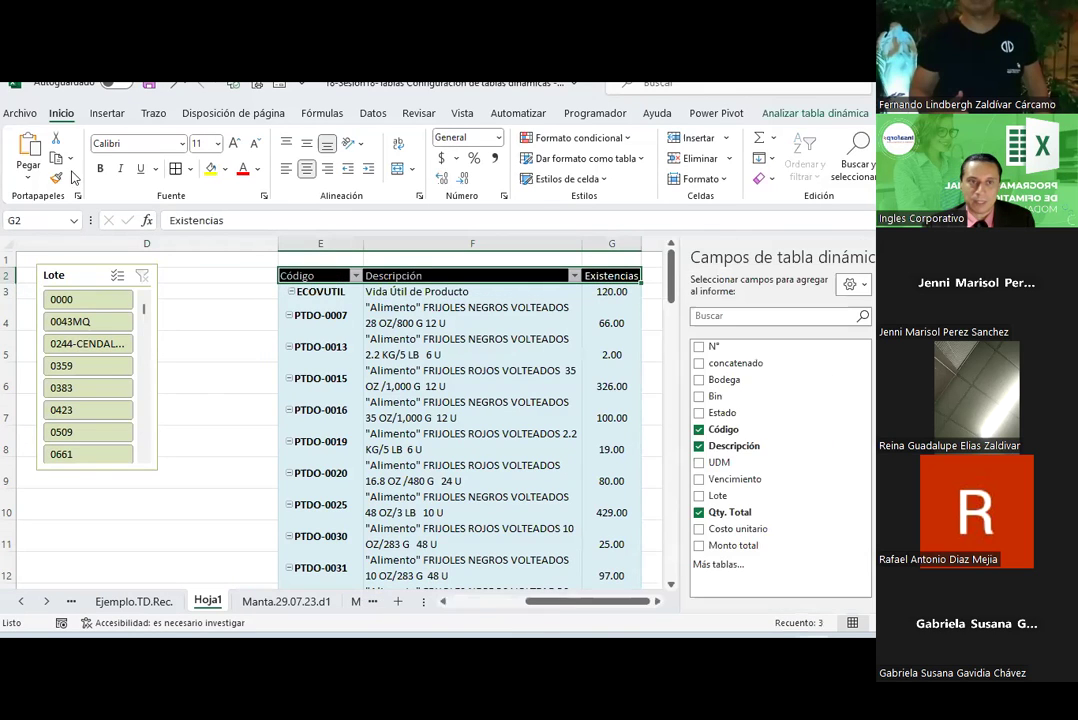
{"action": "left_click", "coordinate": [240, 350]}
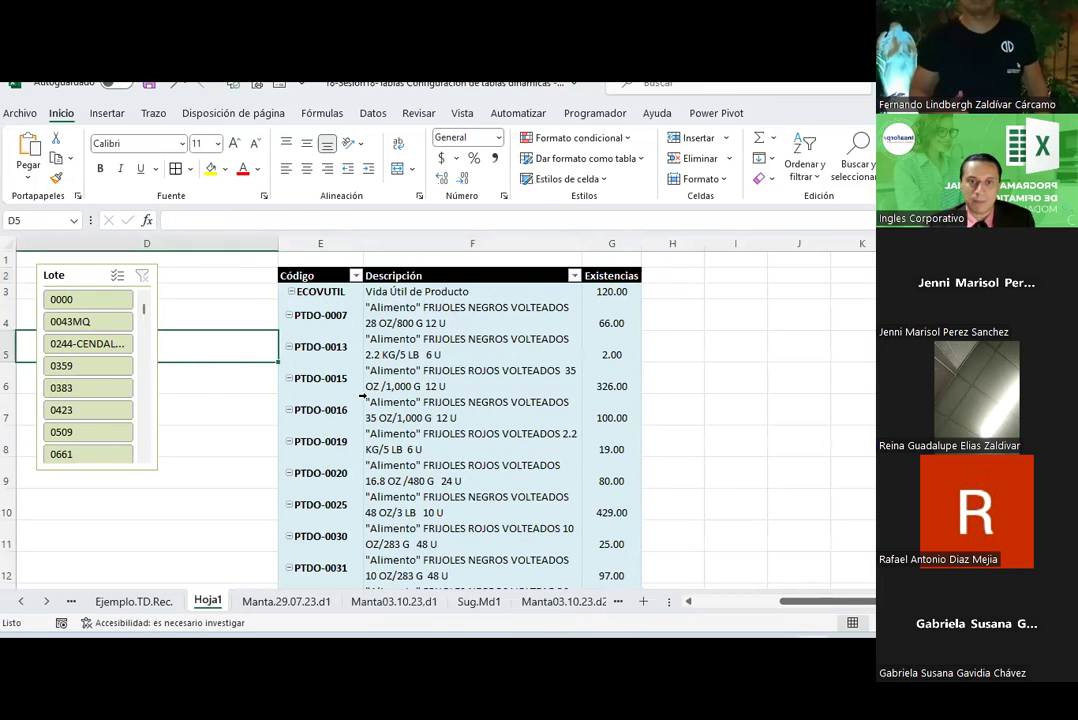
{"action": "left_click_drag", "start_coordinate": [840, 603], "coordinate": [743, 600]}
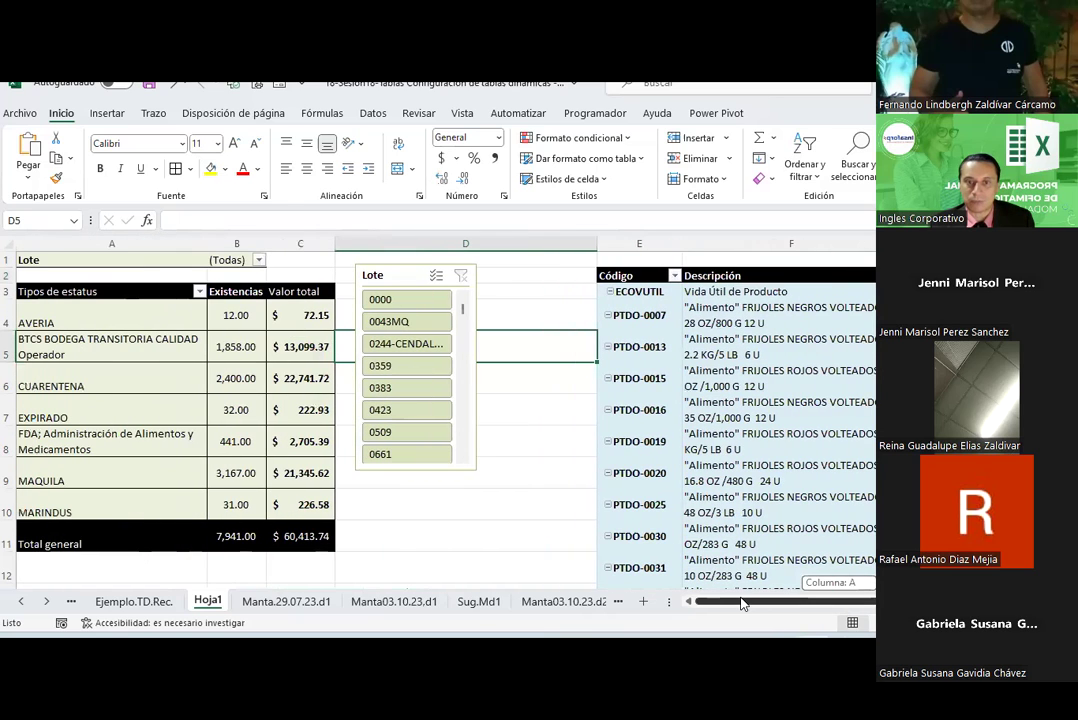
Set the Lote slicer to 5 columns of buttons and enlarge it so the labels fit
{"action": "left_click", "coordinate": [384, 279]}
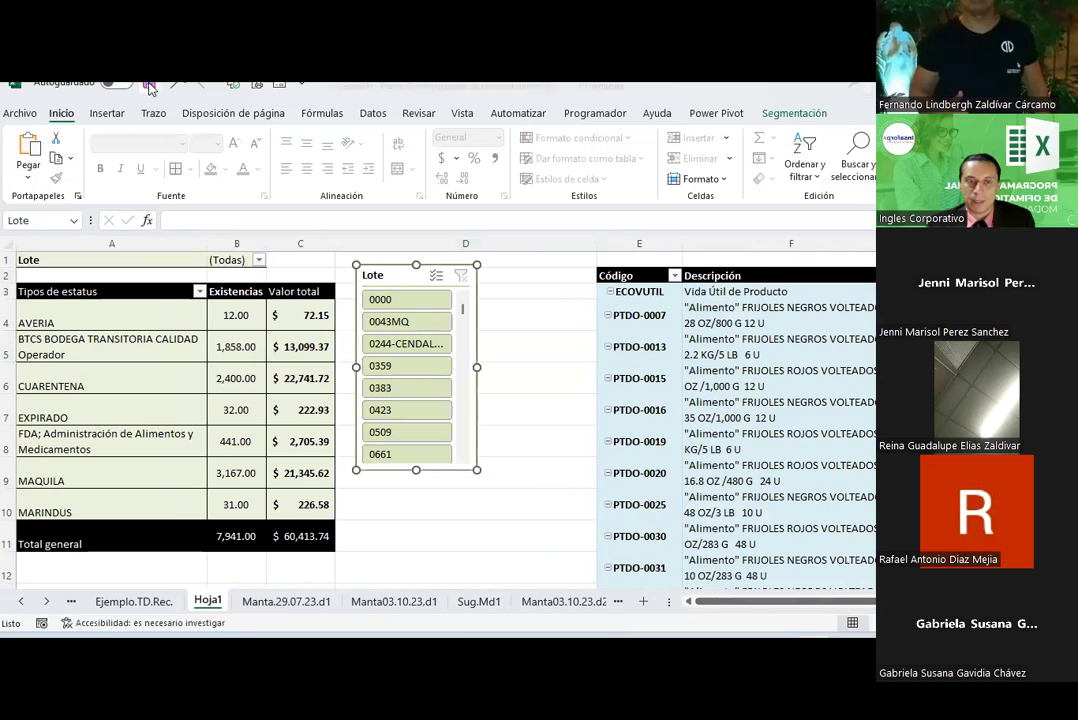
{"action": "left_click", "coordinate": [791, 116]}
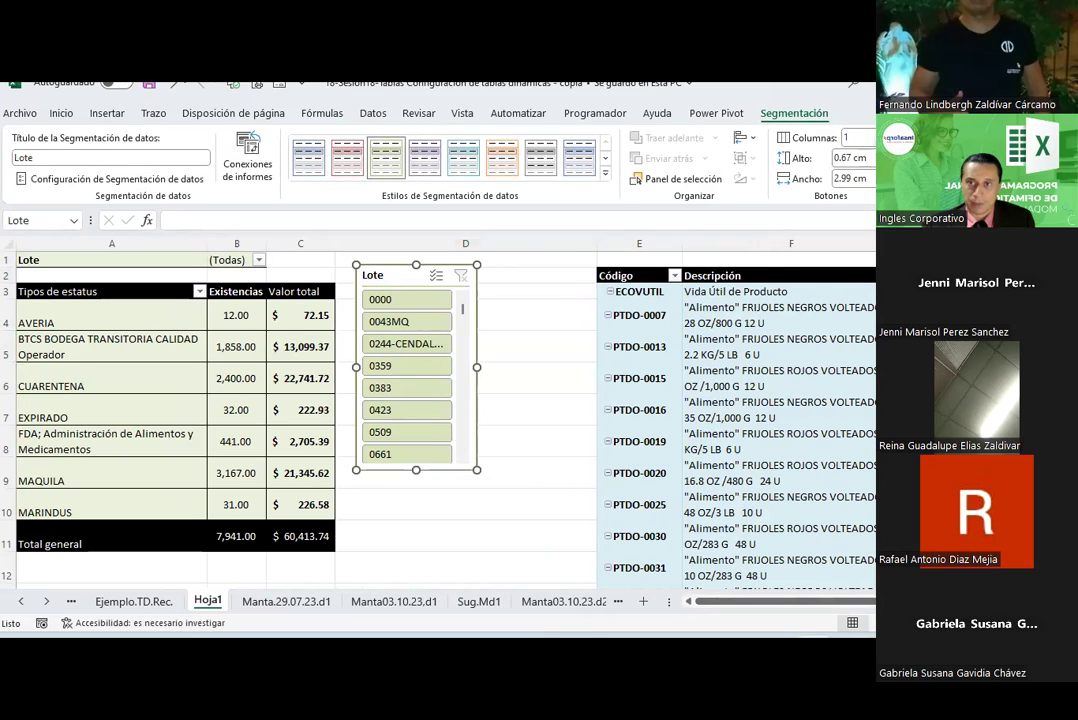
{"action": "left_click", "coordinate": [871, 134]}
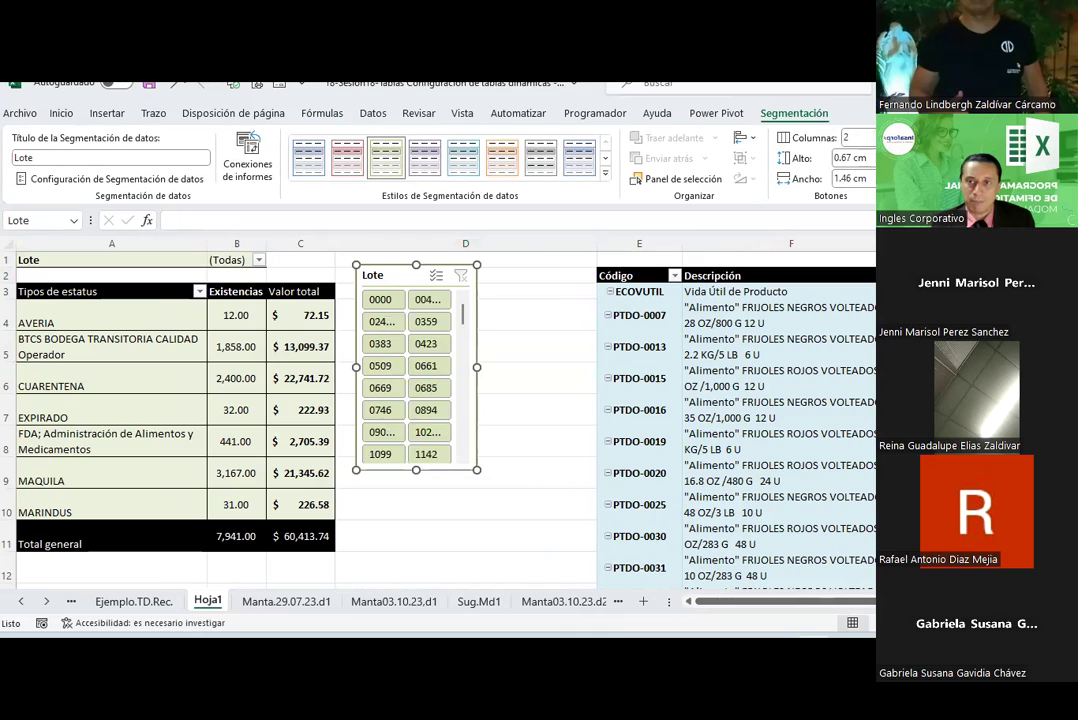
{"action": "left_click", "coordinate": [871, 134]}
{"action": "left_click_drag", "start_coordinate": [478, 470], "coordinate": [577, 521]}
{"action": "mouse_move", "coordinate": [558, 330]}
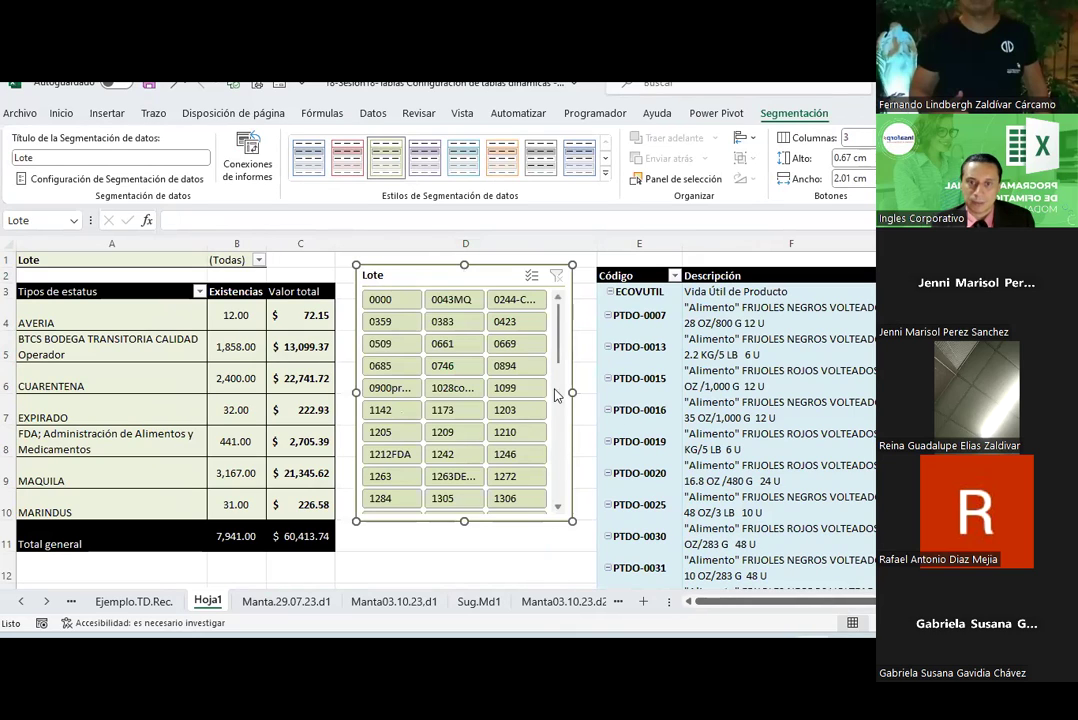
{"action": "scroll", "coordinate": [549, 488], "scroll_direction": "down", "scroll_amount": 5}
{"action": "scroll", "coordinate": [524, 351], "scroll_direction": "down", "scroll_amount": 3}
{"action": "scroll", "coordinate": [524, 351], "scroll_direction": "up", "scroll_amount": 10}
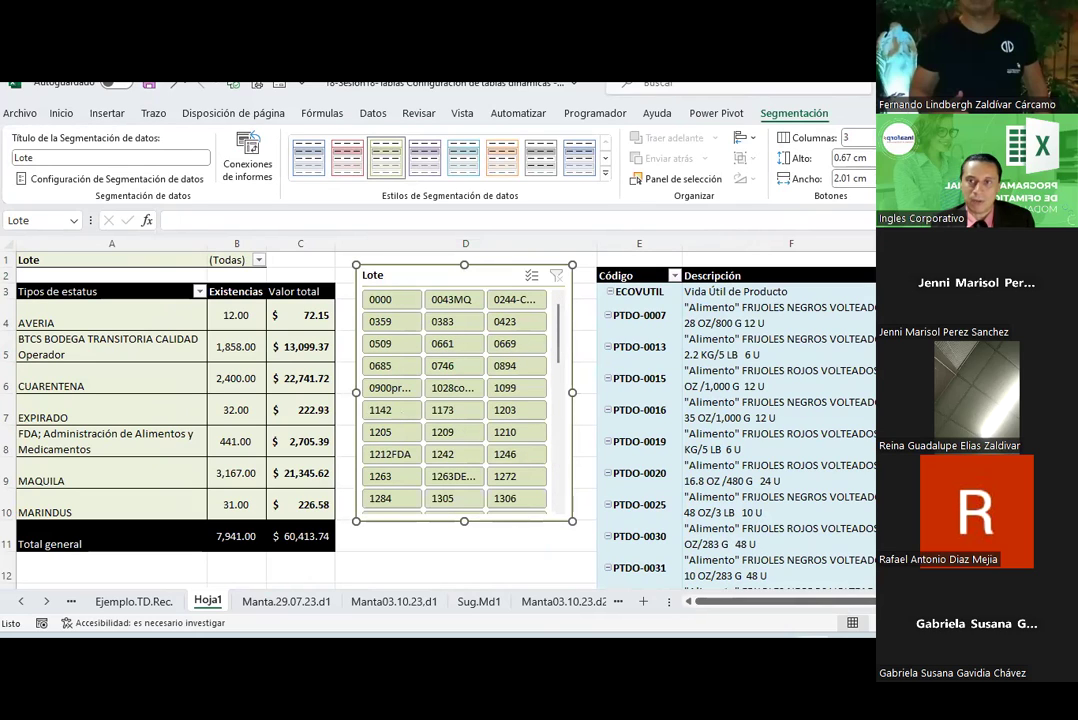
{"action": "type", "text": "4"}
{"action": "key", "text": "Return"}
{"action": "left_click", "coordinate": [871, 134]}
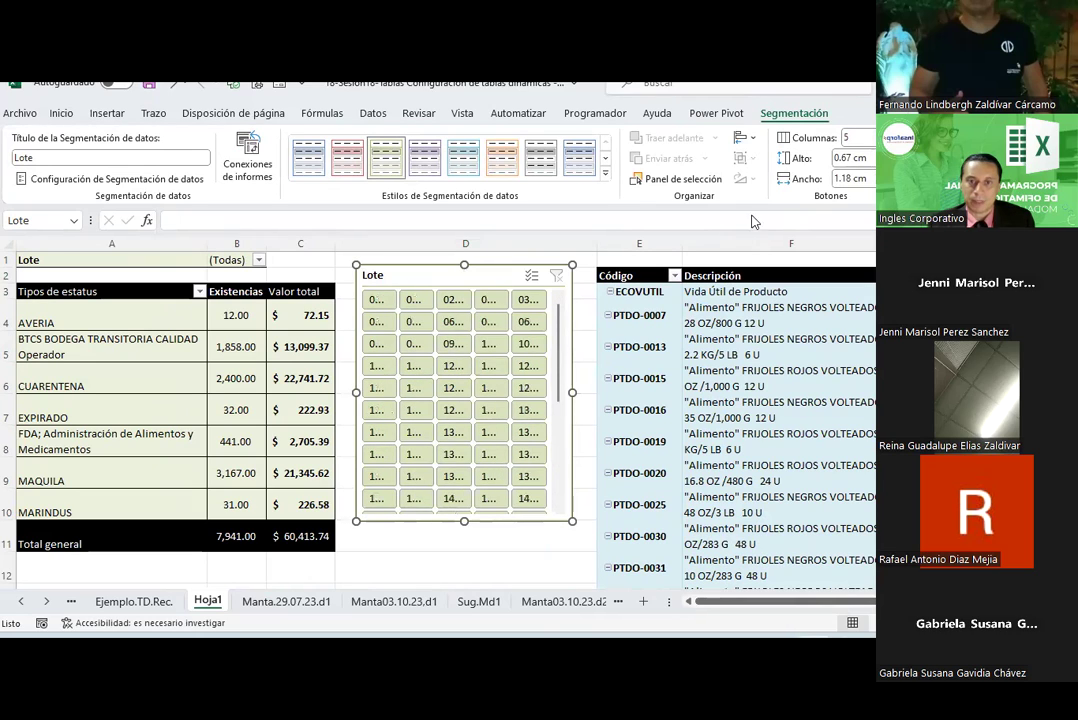
Insert a new empty column E to push the Código pivot to the right
{"action": "left_click", "coordinate": [630, 243]}
{"action": "right_click", "coordinate": [630, 243]}
{"action": "left_click", "coordinate": [668, 399]}
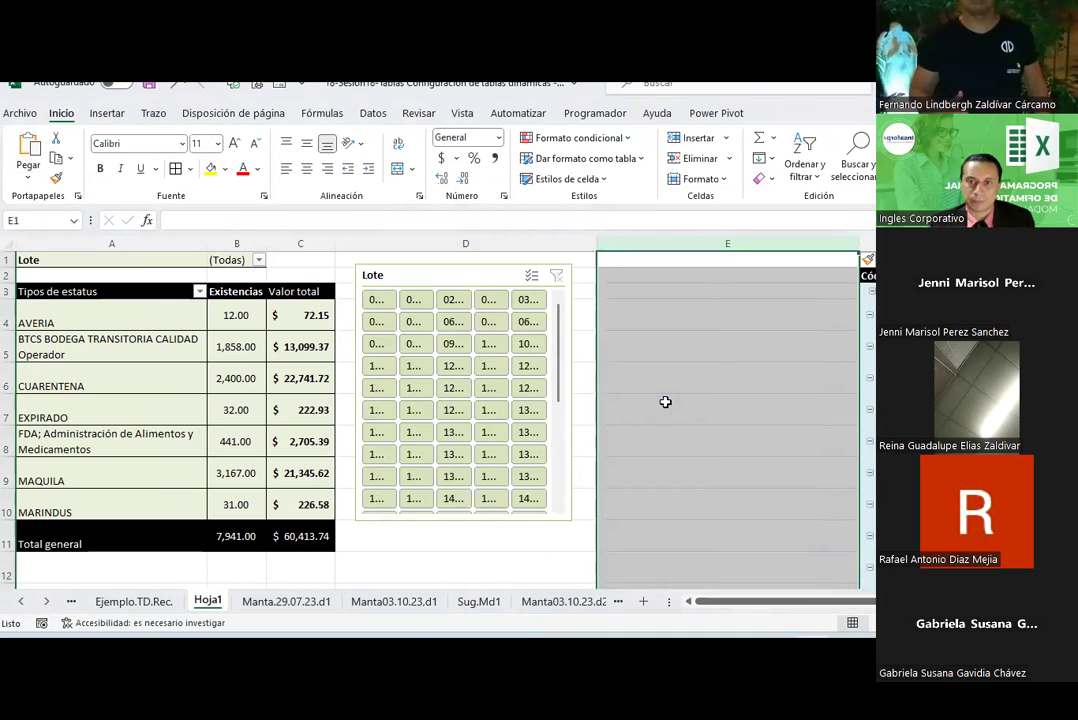
{"action": "left_click", "coordinate": [665, 401]}
Stretch the Lote slicer into the freed space and reselect it to view its settings
{"action": "left_click_drag", "start_coordinate": [571, 520], "coordinate": [711, 572]}
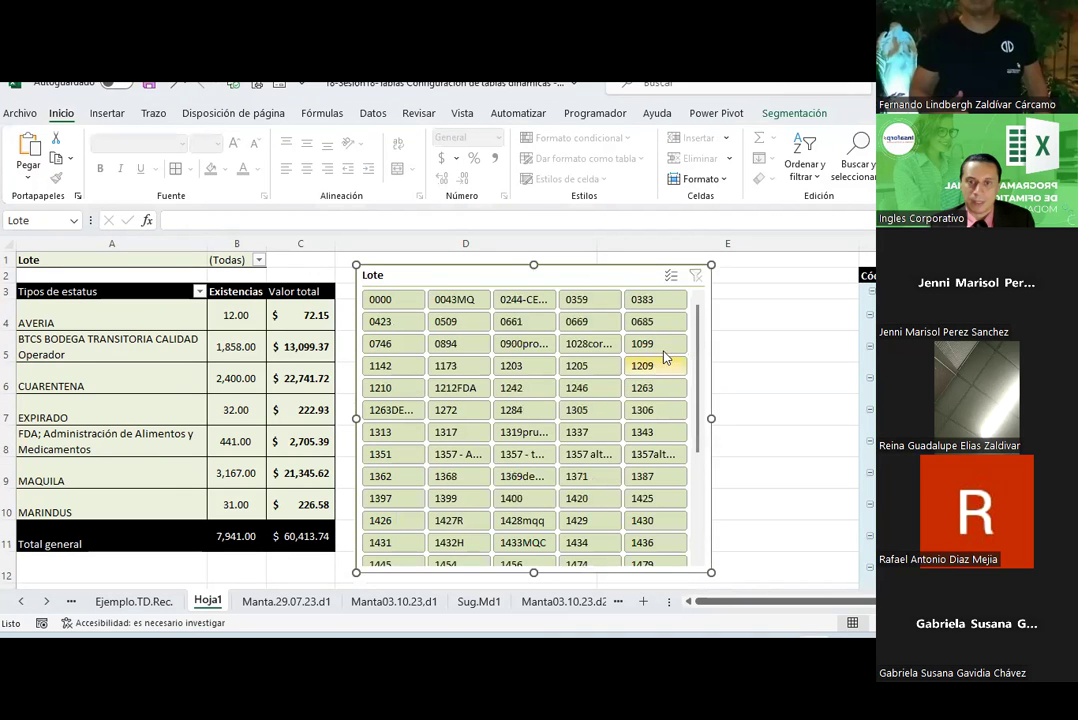
{"action": "mouse_move", "coordinate": [697, 345]}
{"action": "left_mouse_down"}
{"action": "mouse_move", "coordinate": [697, 490]}
{"action": "mouse_move", "coordinate": [697, 410]}
{"action": "left_mouse_up"}
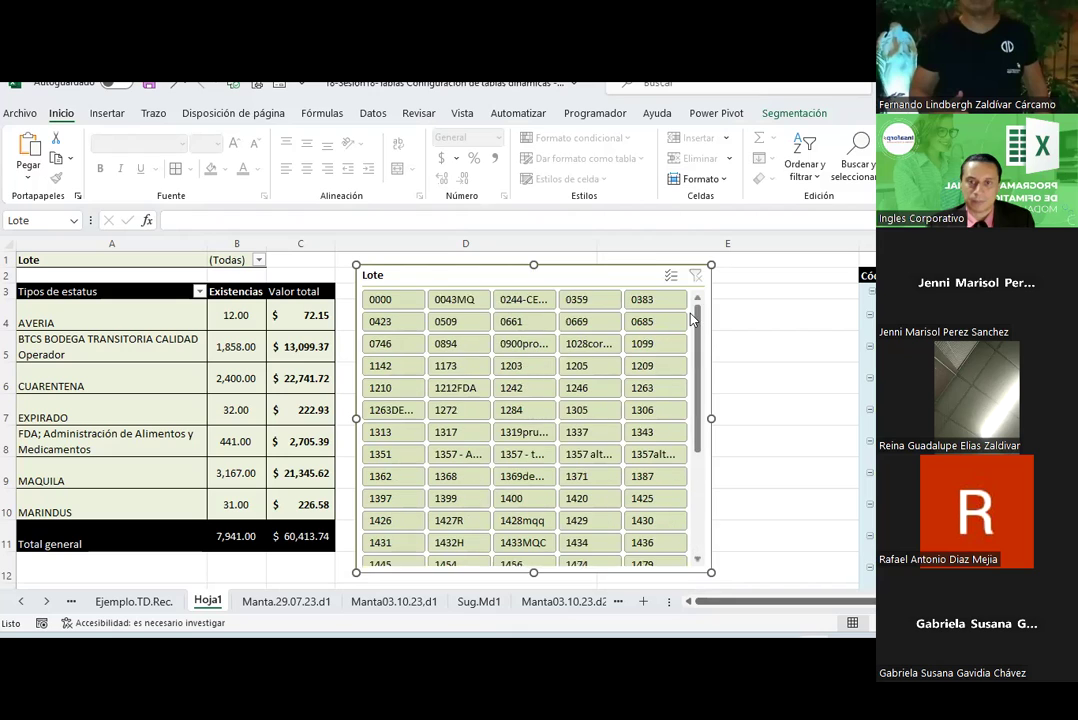
{"action": "left_click", "coordinate": [752, 309]}
{"action": "left_click", "coordinate": [551, 274]}
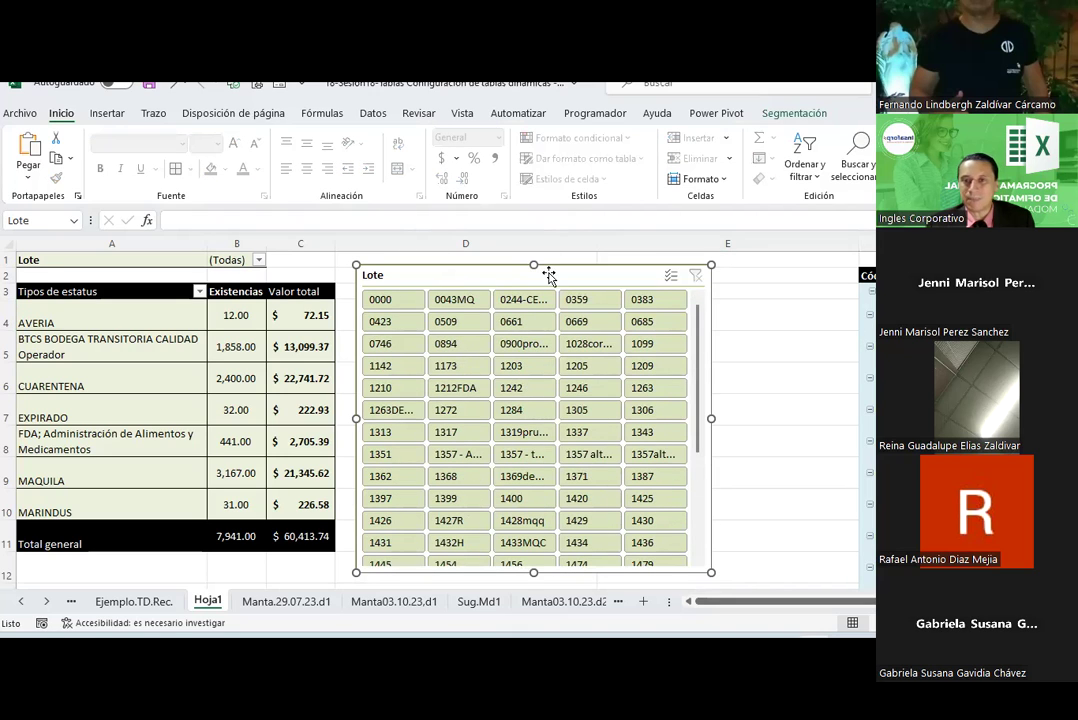
{"action": "left_click", "coordinate": [797, 114]}
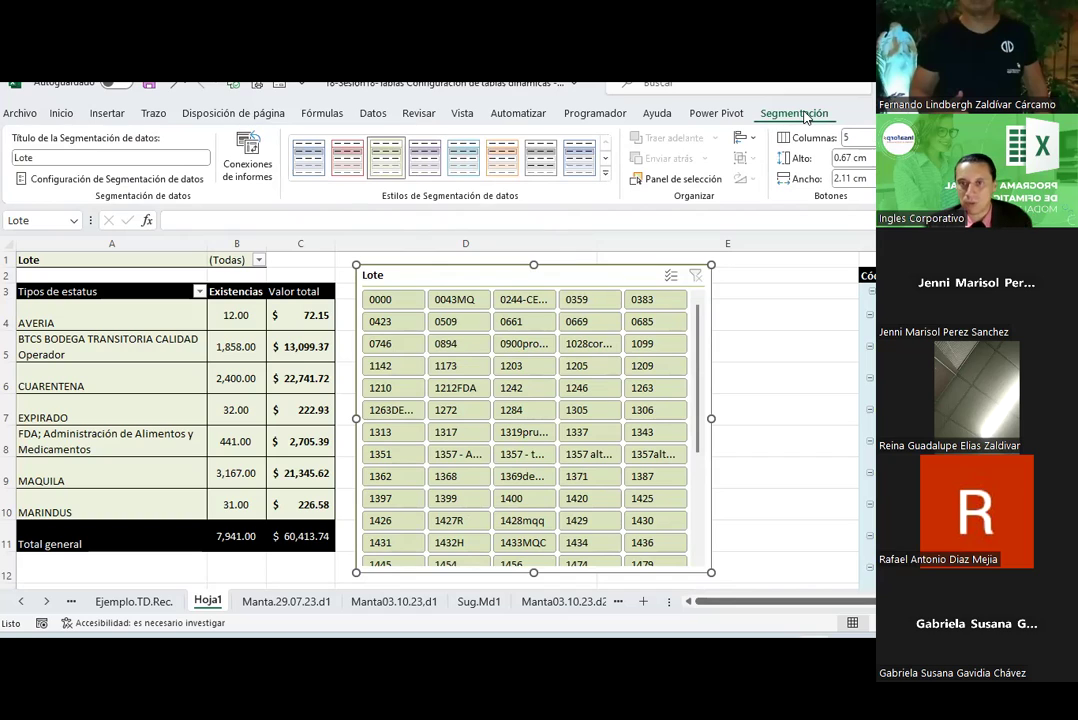
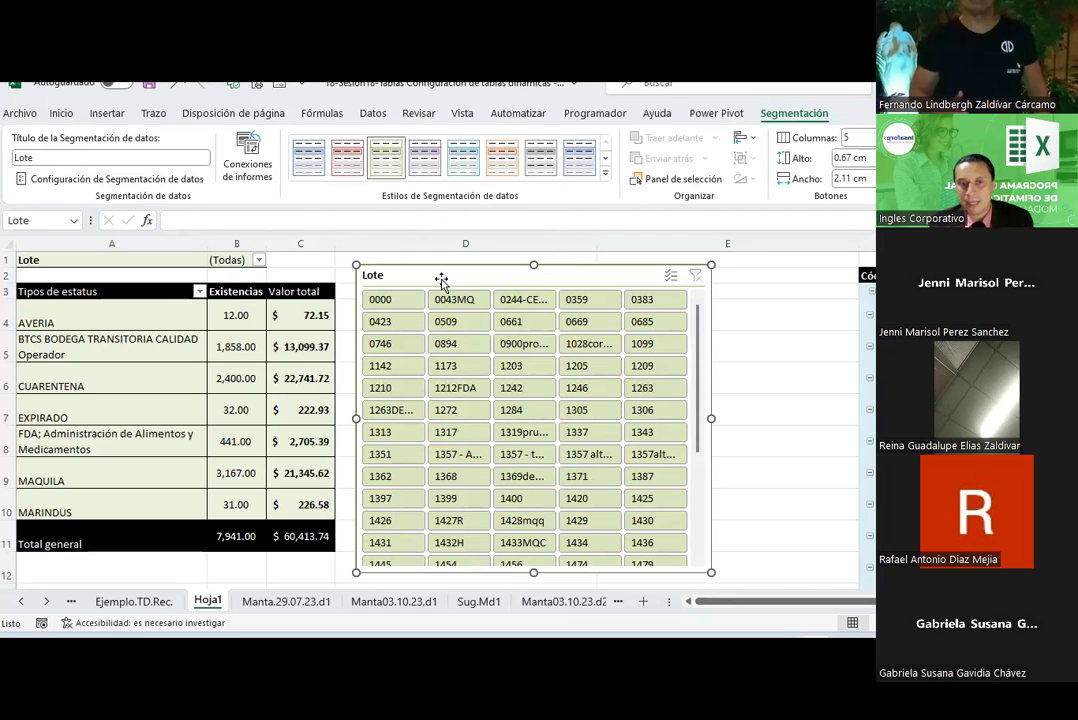
Change the Lote slicer's caption to 'Tabla 1- Lotes'
{"action": "double_click", "coordinate": [24, 157]}
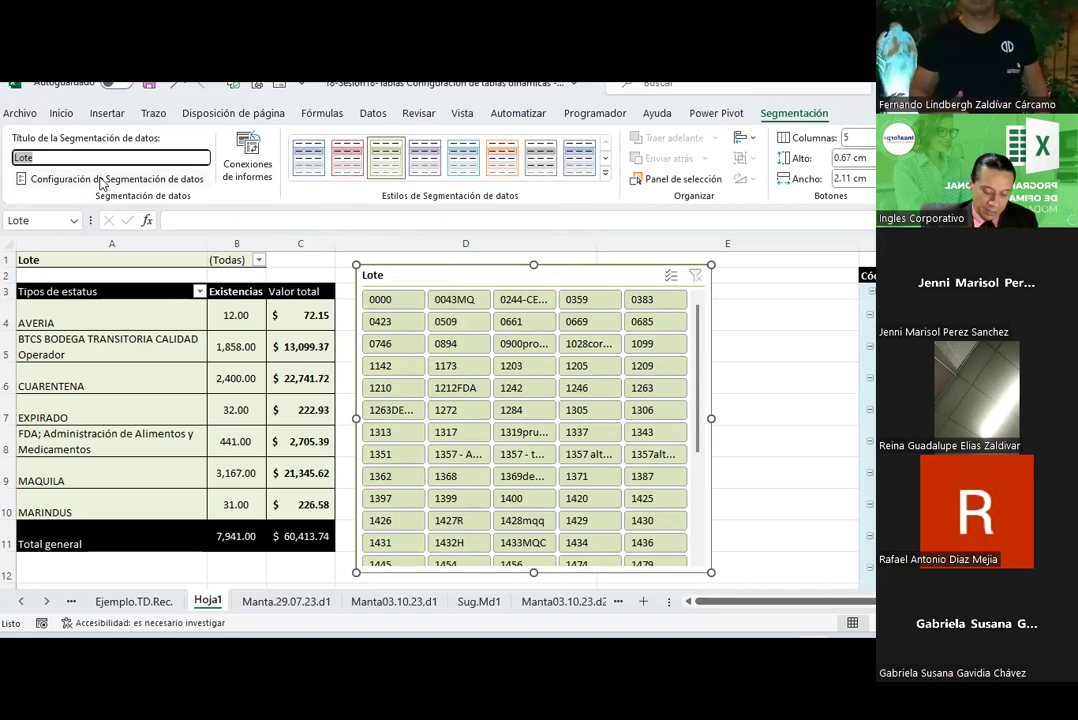
{"action": "type", "text": "C"}
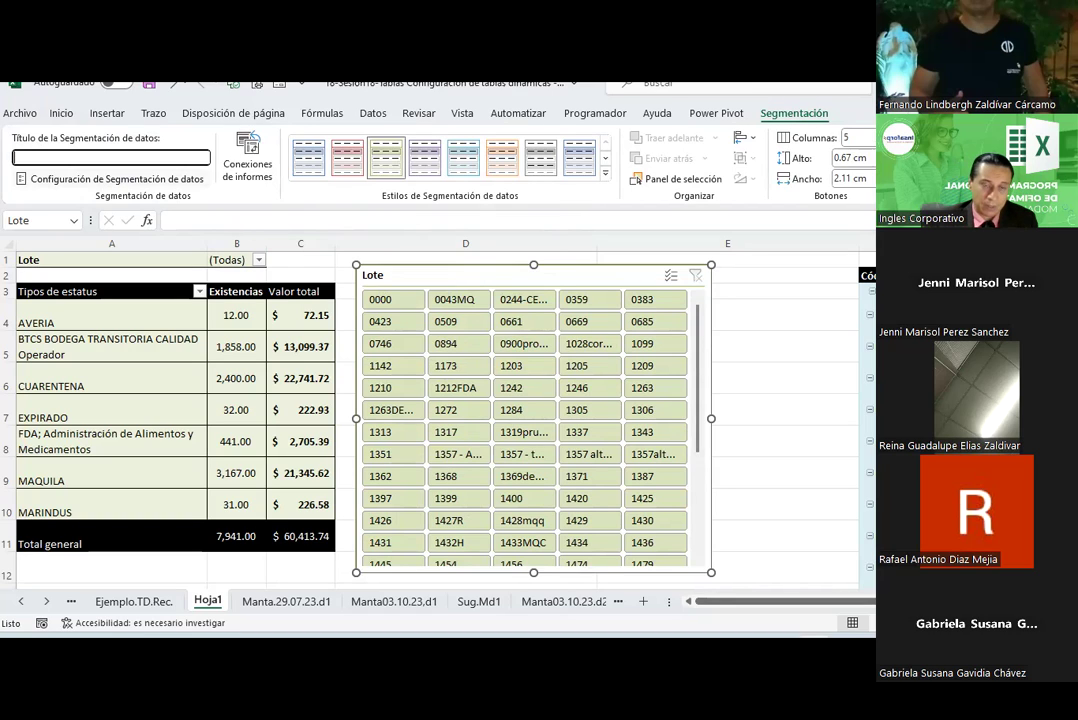
{"action": "type", "text": "uadro de"}
{"action": "key", "text": "BackSpace"}
{"action": "key", "text": "BackSpace"}
{"action": "key", "text": "BackSpace"}
{"action": "type", "text": "Tab"}
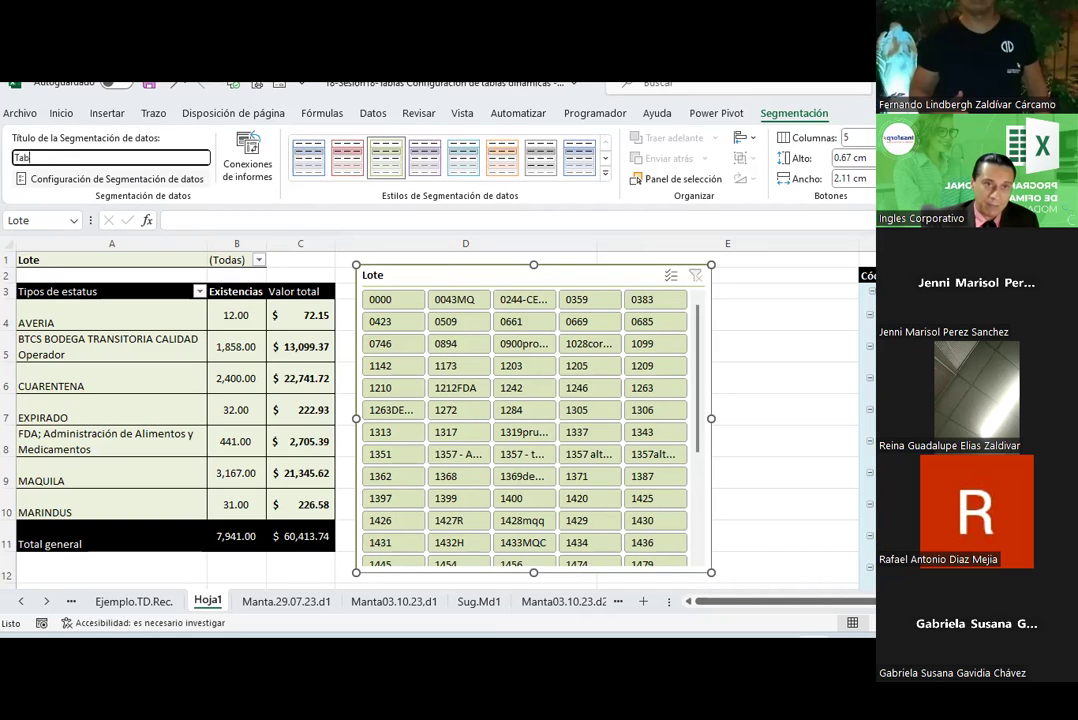
{"action": "type", "text": "la 1- Lotes"}
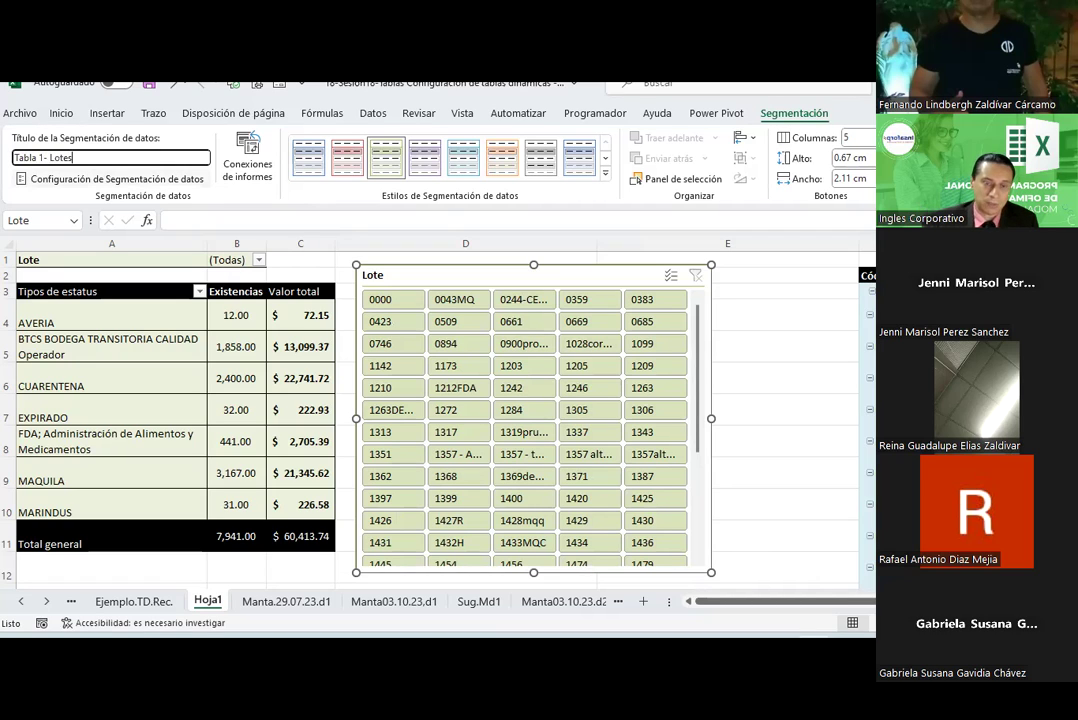
{"action": "left_click", "coordinate": [760, 352]}
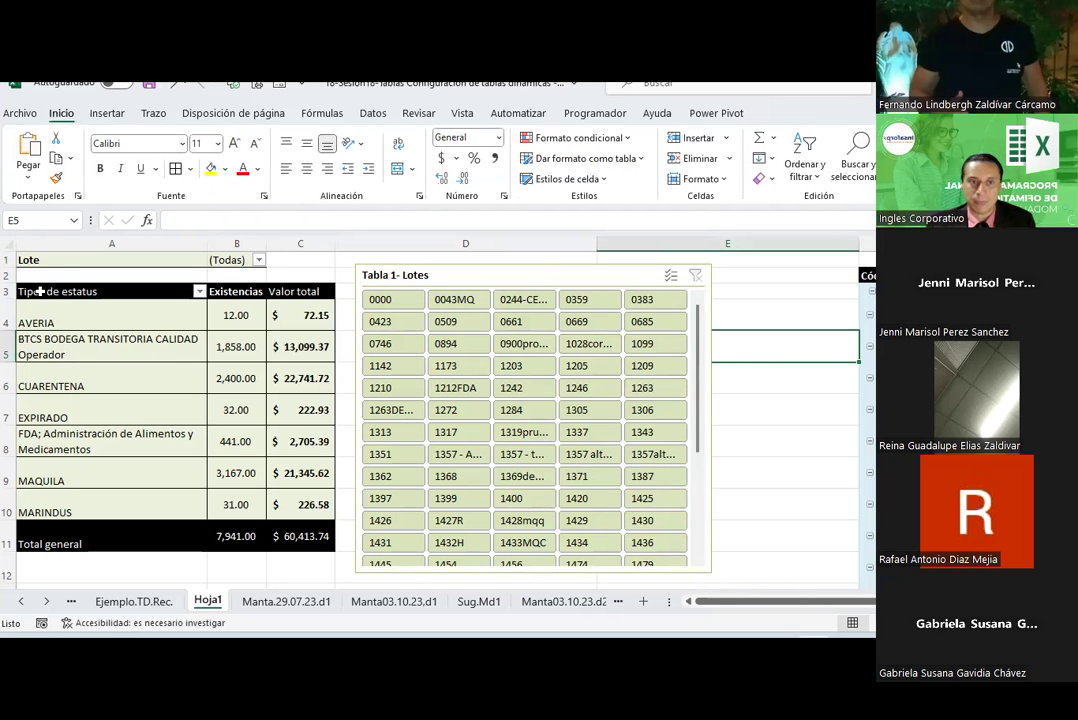
Insert blank rows above the status pivot and add a bold 'Tabla N° 1' heading in A2
{"action": "left_click", "coordinate": [25, 259]}
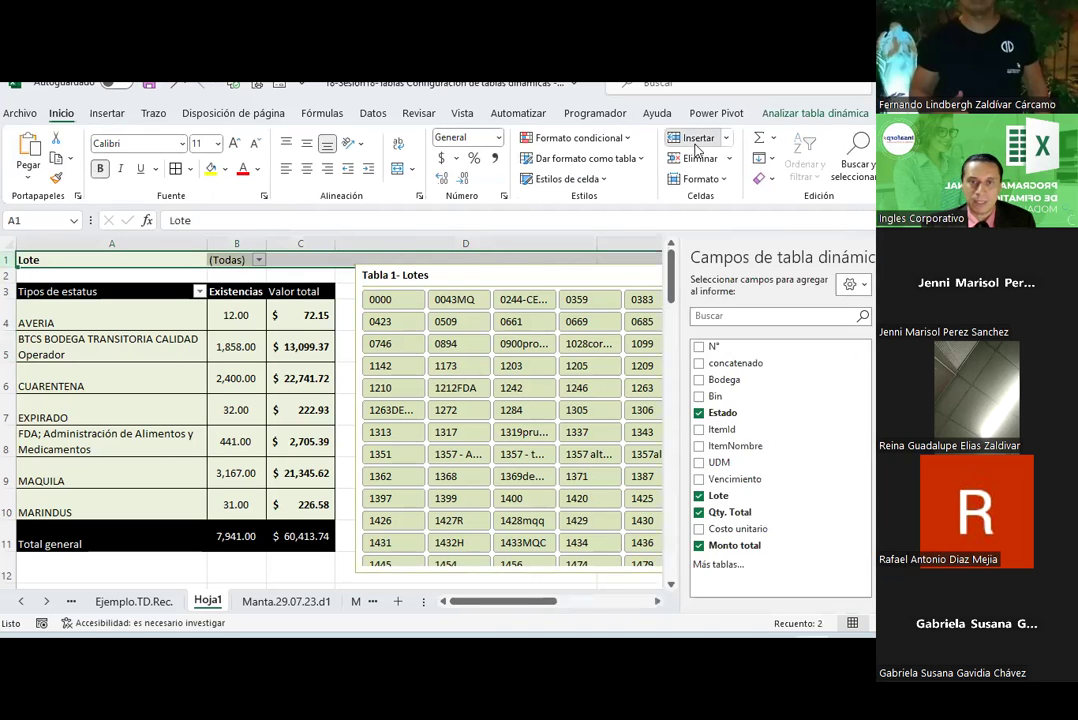
{"action": "key", "text": "shift+space"}
{"action": "key", "text": "ctrl+plus"}
{"action": "key", "text": "ctrl+plus"}
{"action": "key", "text": "ctrl+plus"}
{"action": "left_click_drag", "start_coordinate": [106, 272], "coordinate": [298, 284]}
{"action": "left_click", "coordinate": [295, 284]}
{"action": "left_click_drag", "start_coordinate": [88, 274], "coordinate": [300, 275]}
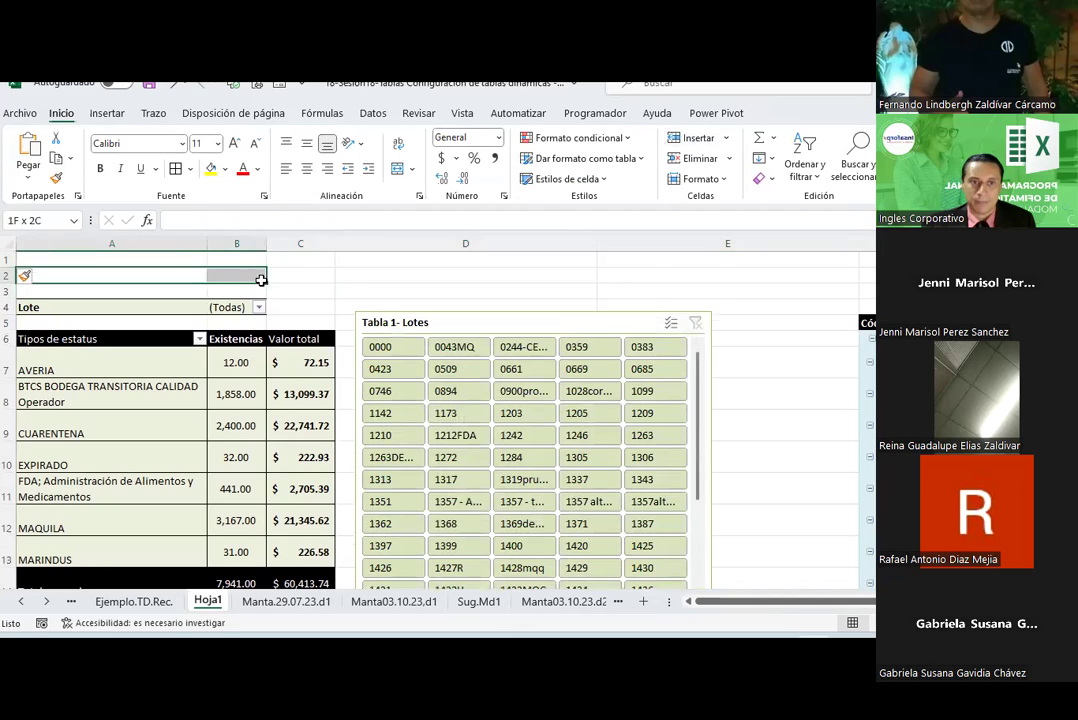
{"action": "left_click", "coordinate": [73, 275]}
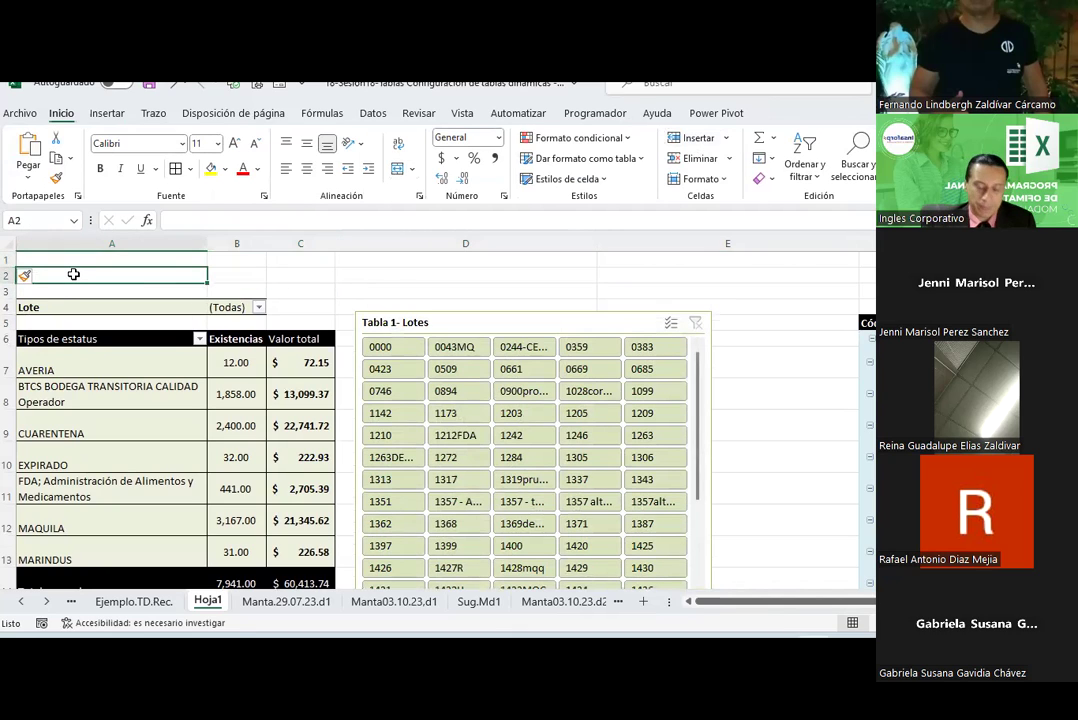
{"action": "type", "text": "Tabla N°"}
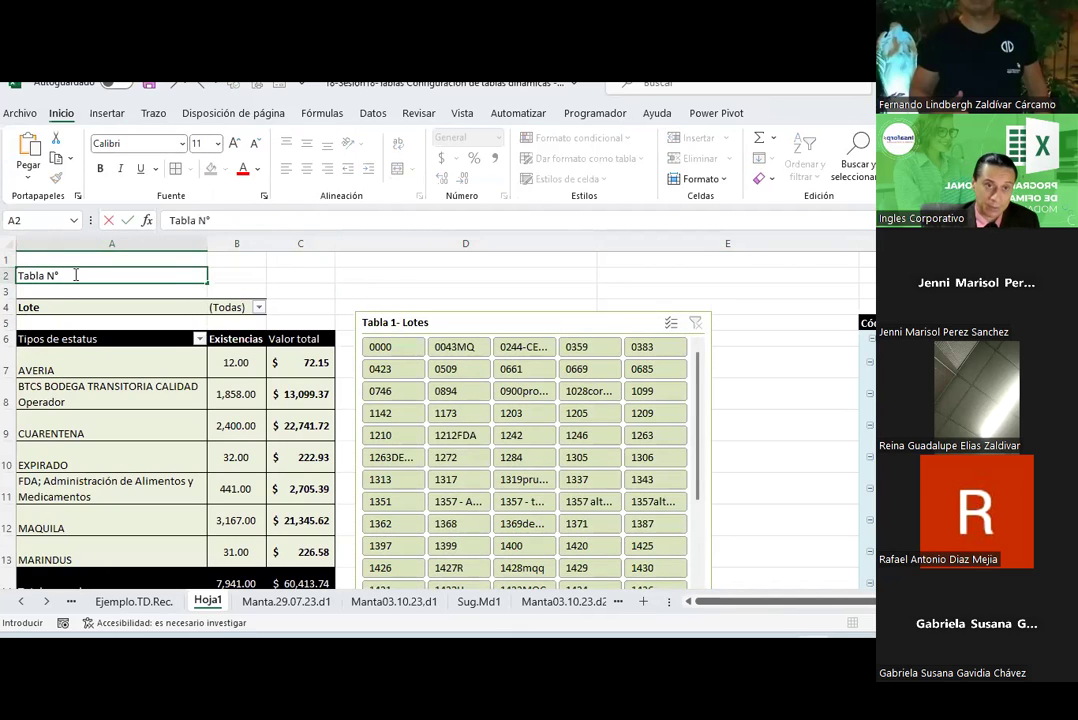
{"action": "type", "text": " 1"}
{"action": "key", "text": "Return"}
{"action": "left_click", "coordinate": [75, 274]}
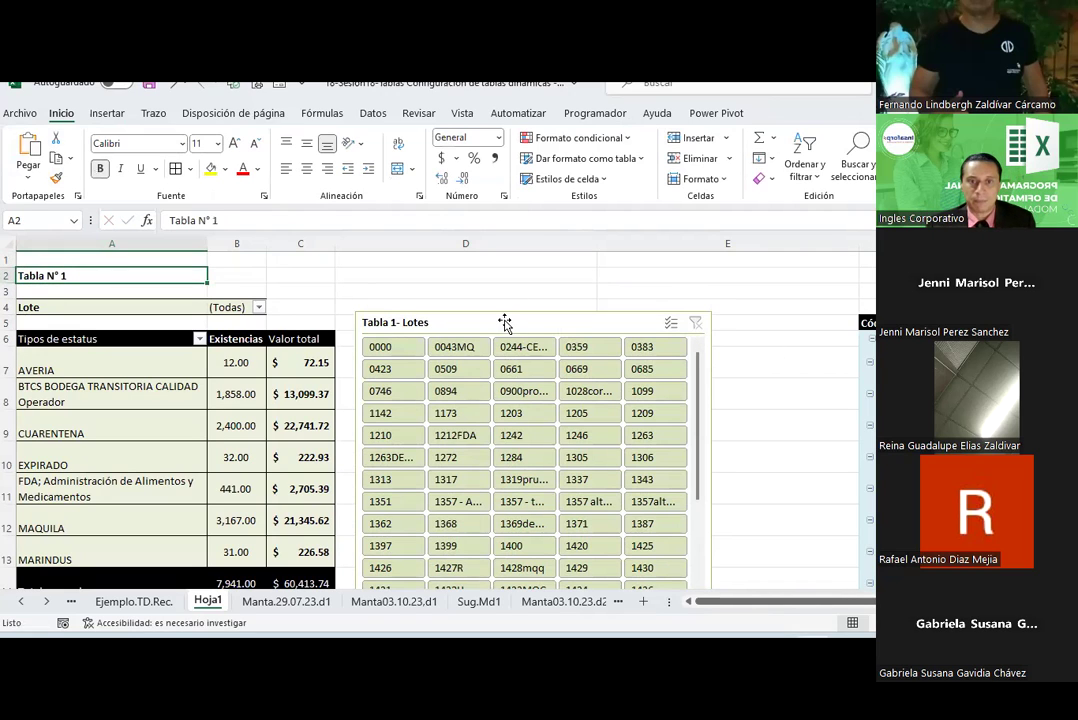
Nudge the Tabla 1- Lotes slicer slightly upward and start narrowing column E
{"action": "left_click_drag", "start_coordinate": [503, 320], "coordinate": [509, 304]}
{"action": "left_click", "coordinate": [811, 335]}
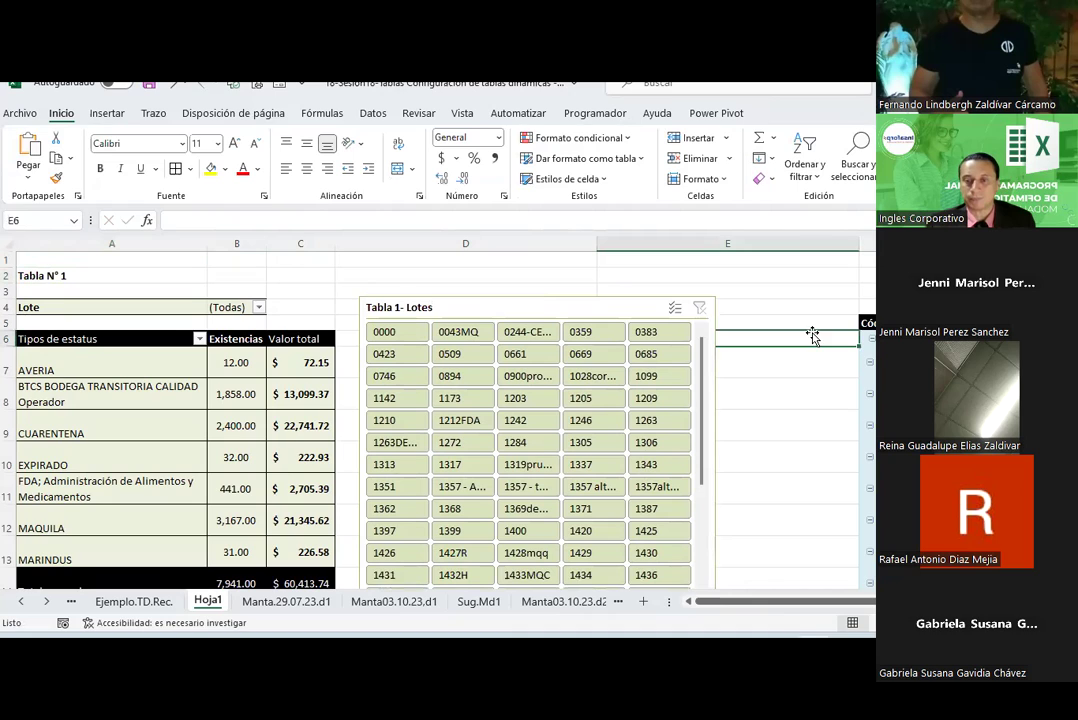
{"action": "left_click_drag", "start_coordinate": [859, 243], "coordinate": [760, 253]}
Narrow column E so the Código pivot table sits closer to the slicer
{"action": "left_click", "coordinate": [830, 291]}
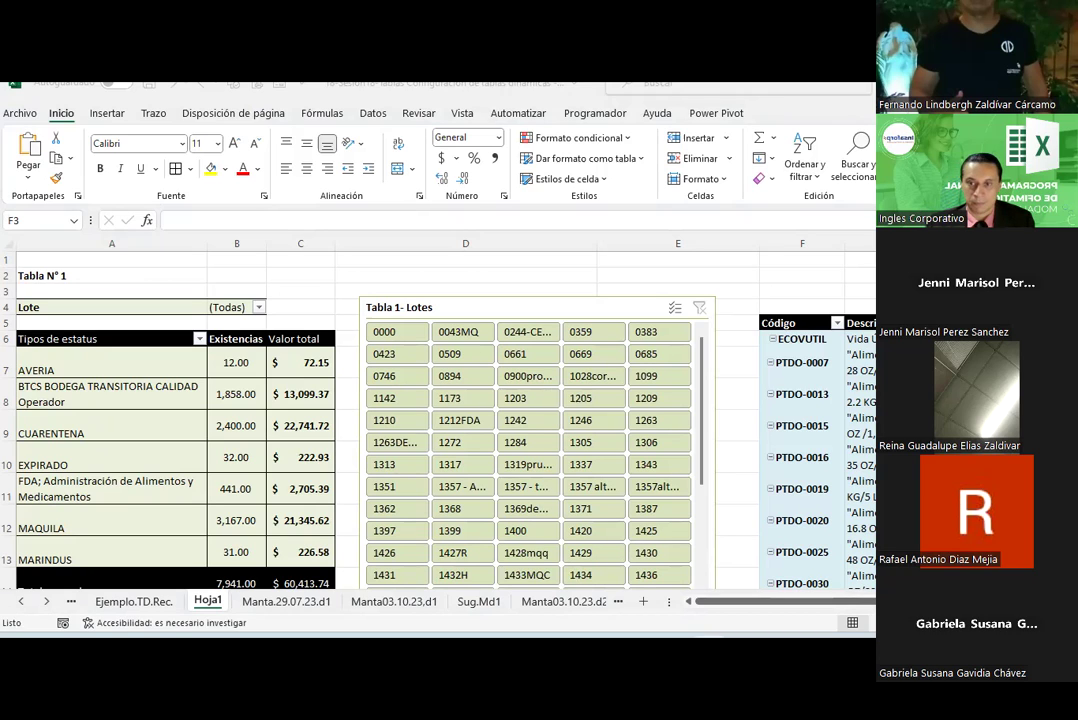
{"action": "key", "text": "alt+Tab"}
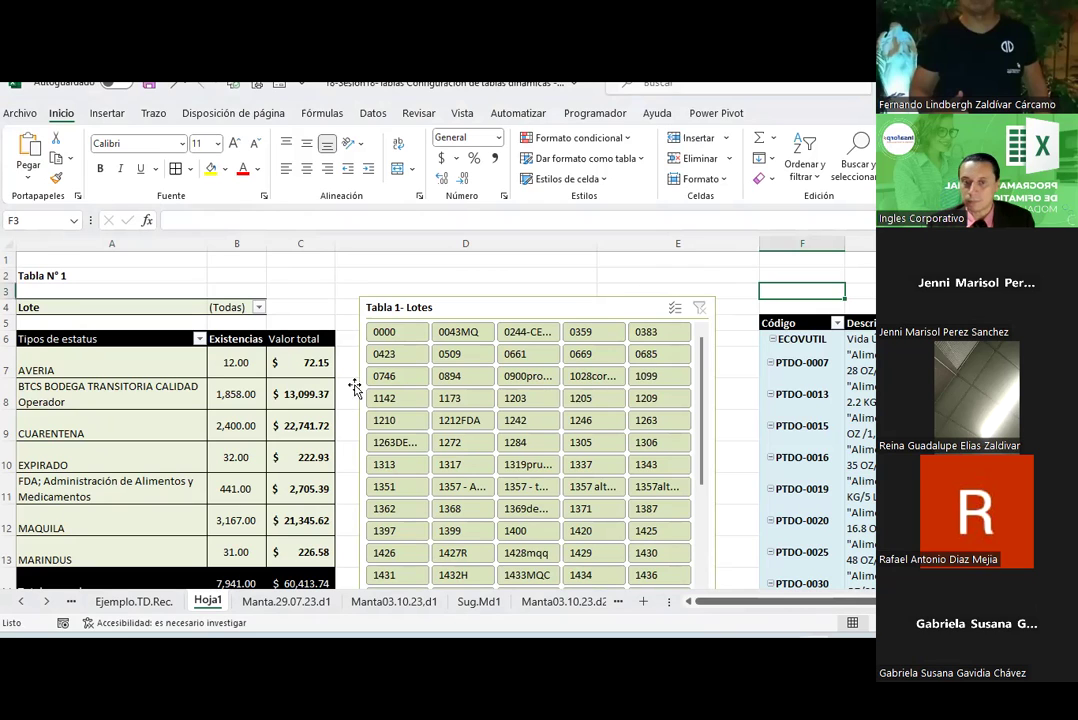
{"action": "left_click", "coordinate": [711, 277]}
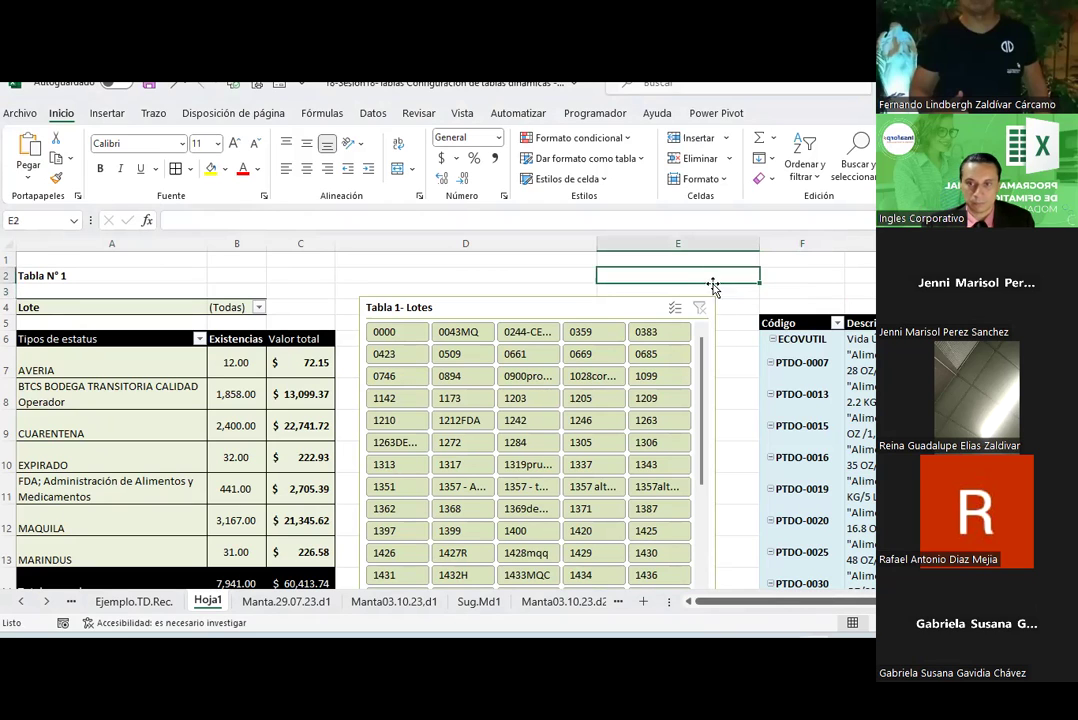
{"action": "left_click_drag", "start_coordinate": [775, 601], "coordinate": [860, 605]}
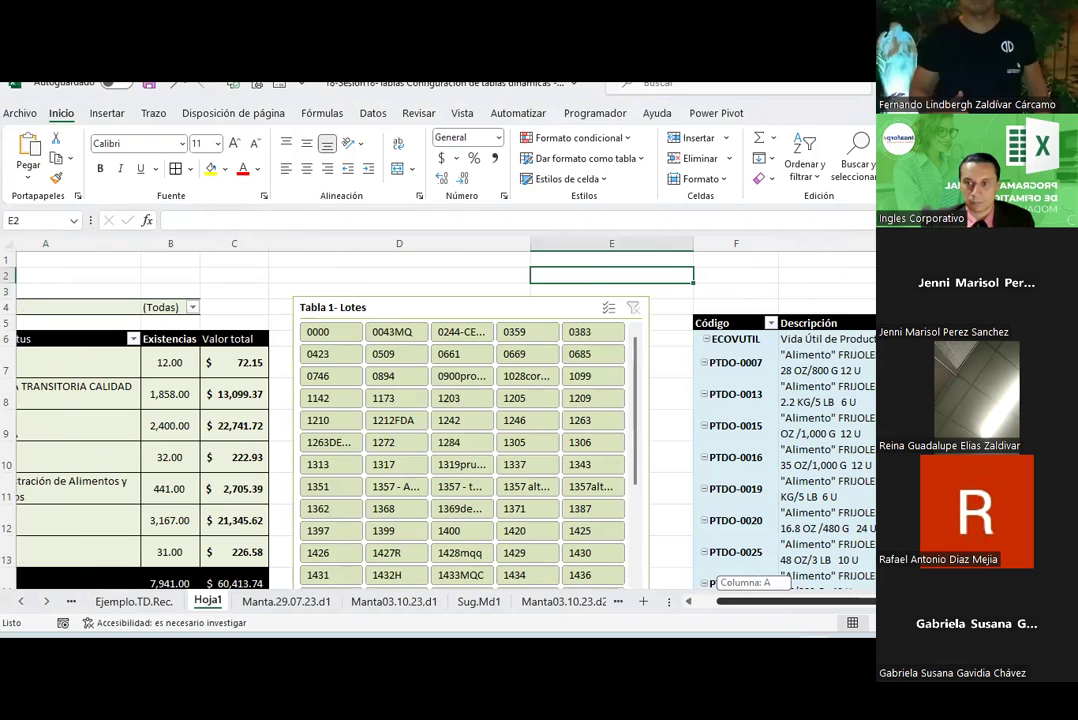
{"action": "scroll", "coordinate": [703, 359], "scroll_direction": "right", "scroll_amount": 3}
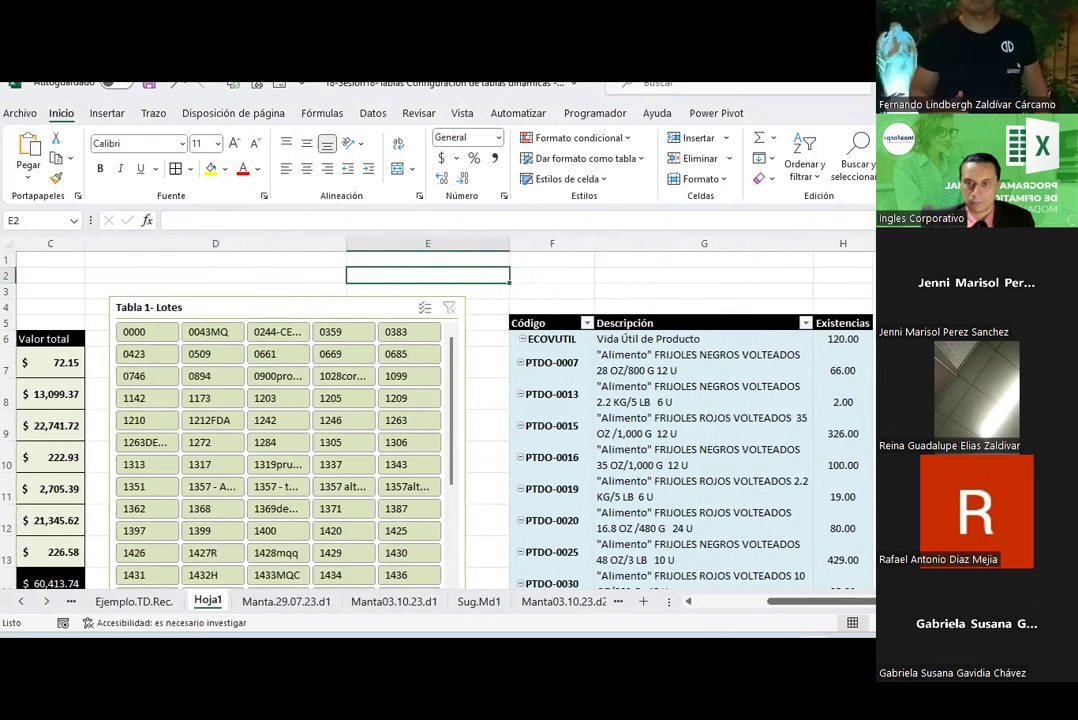
{"action": "left_click", "coordinate": [647, 362]}
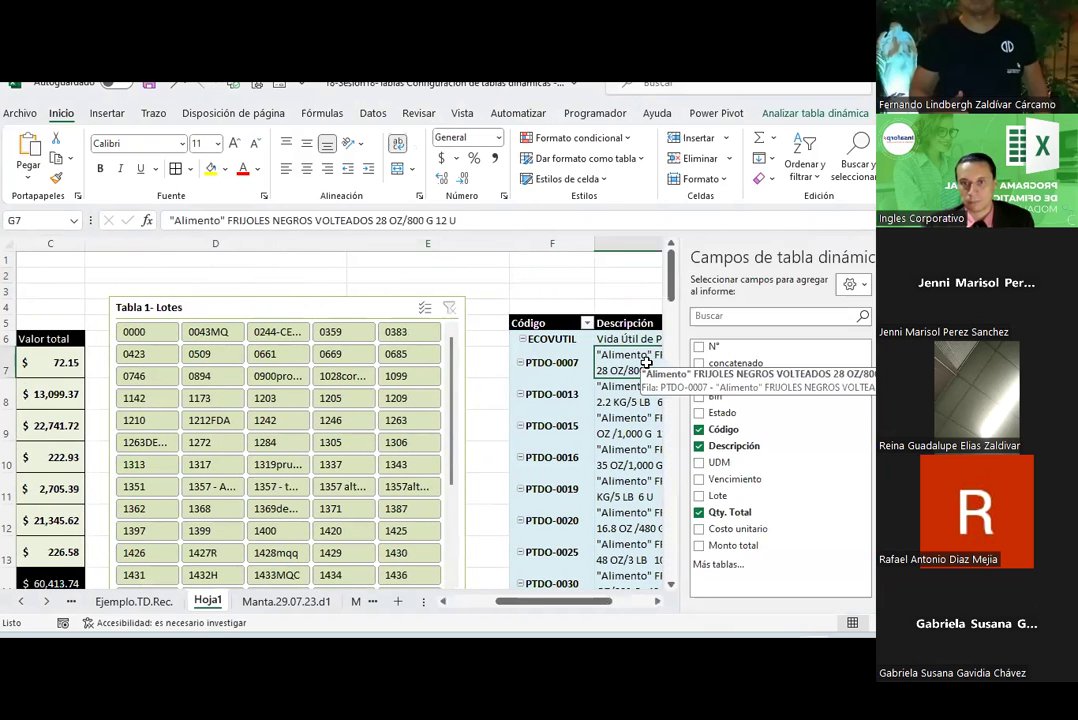
{"action": "left_click", "coordinate": [594, 274]}
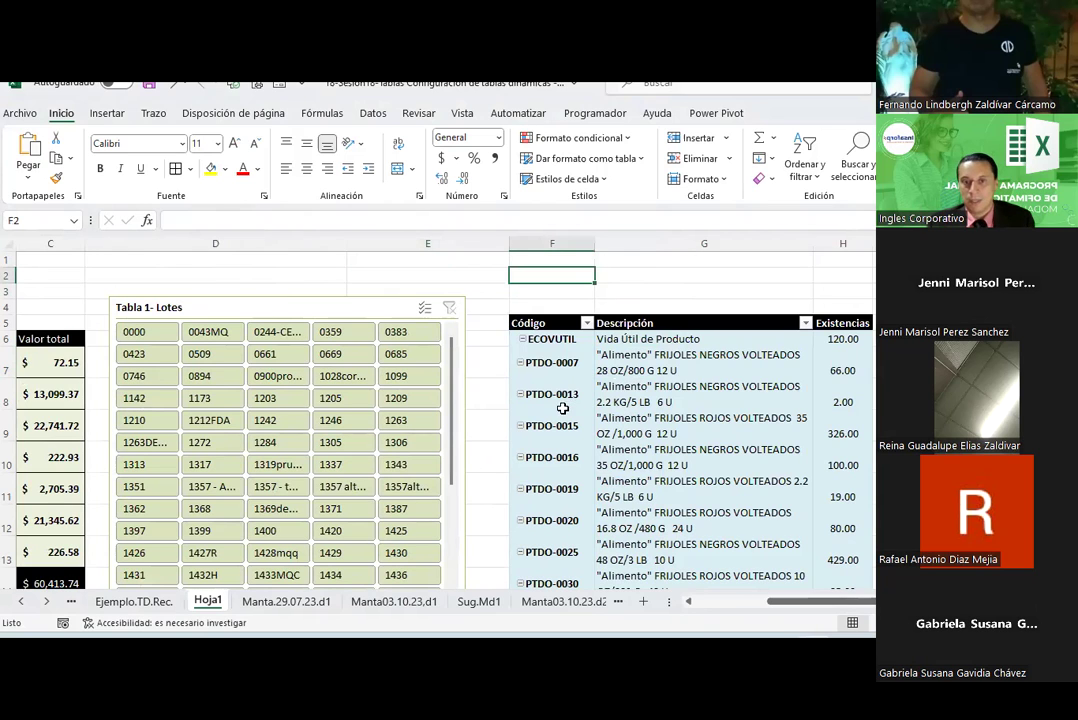
Scroll through the Código pivot's product rows down to the 7941.00 total and back up
{"action": "scroll", "coordinate": [550, 376], "scroll_direction": "down", "scroll_amount": 2}
{"action": "scroll", "coordinate": [548, 385], "scroll_direction": "down", "scroll_amount": 1}
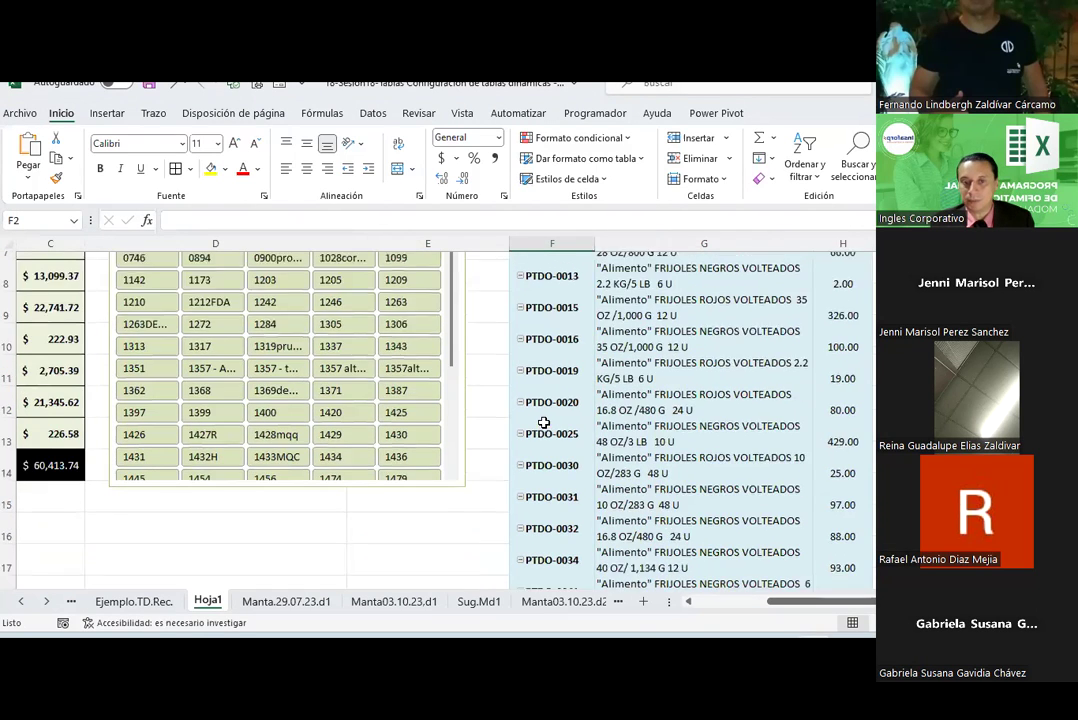
{"action": "scroll", "coordinate": [546, 400], "scroll_direction": "down", "scroll_amount": 1}
{"action": "scroll", "coordinate": [543, 423], "scroll_direction": "down", "scroll_amount": 1}
{"action": "scroll", "coordinate": [543, 423], "scroll_direction": "down", "scroll_amount": 1}
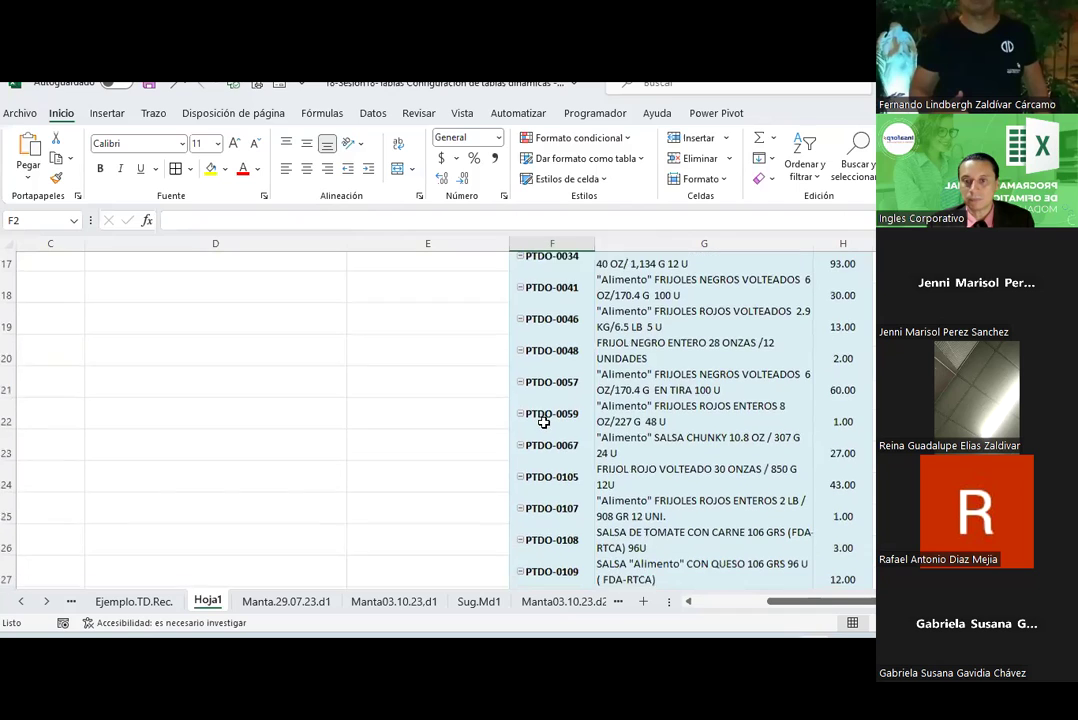
{"action": "scroll", "coordinate": [543, 423], "scroll_direction": "down", "scroll_amount": 2}
{"action": "scroll", "coordinate": [543, 423], "scroll_direction": "down", "scroll_amount": 1}
{"action": "scroll", "coordinate": [543, 423], "scroll_direction": "down", "scroll_amount": 1}
{"action": "scroll", "coordinate": [543, 423], "scroll_direction": "down", "scroll_amount": 1}
{"action": "scroll", "coordinate": [543, 423], "scroll_direction": "down", "scroll_amount": 1}
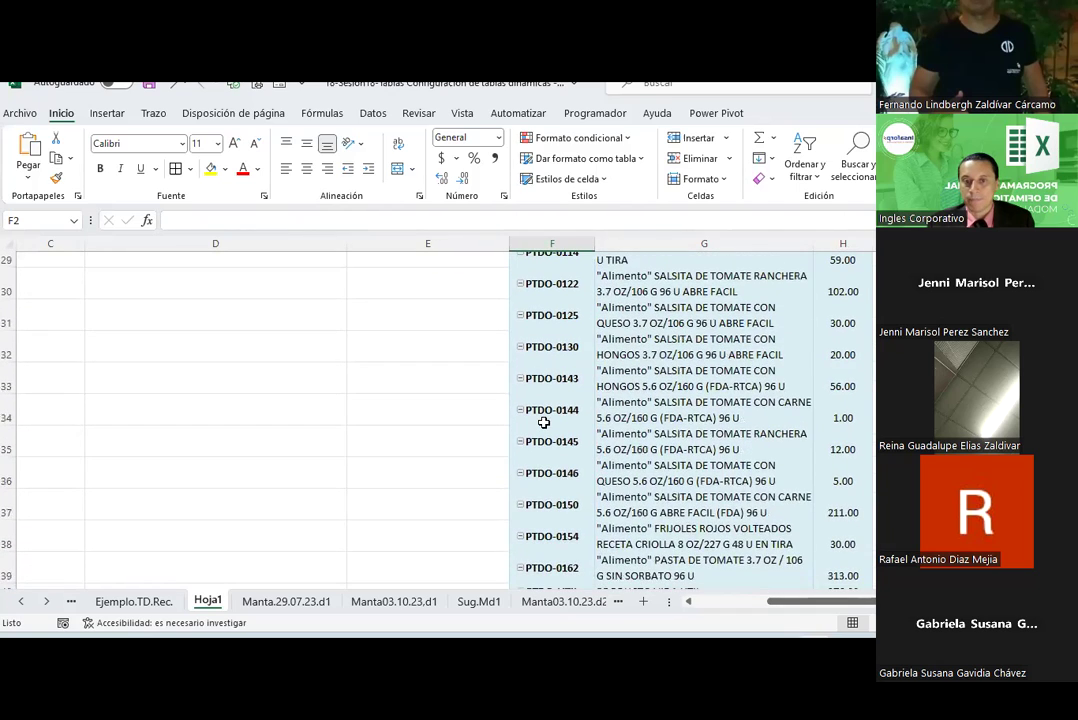
{"action": "scroll", "coordinate": [543, 423], "scroll_direction": "down", "scroll_amount": 1}
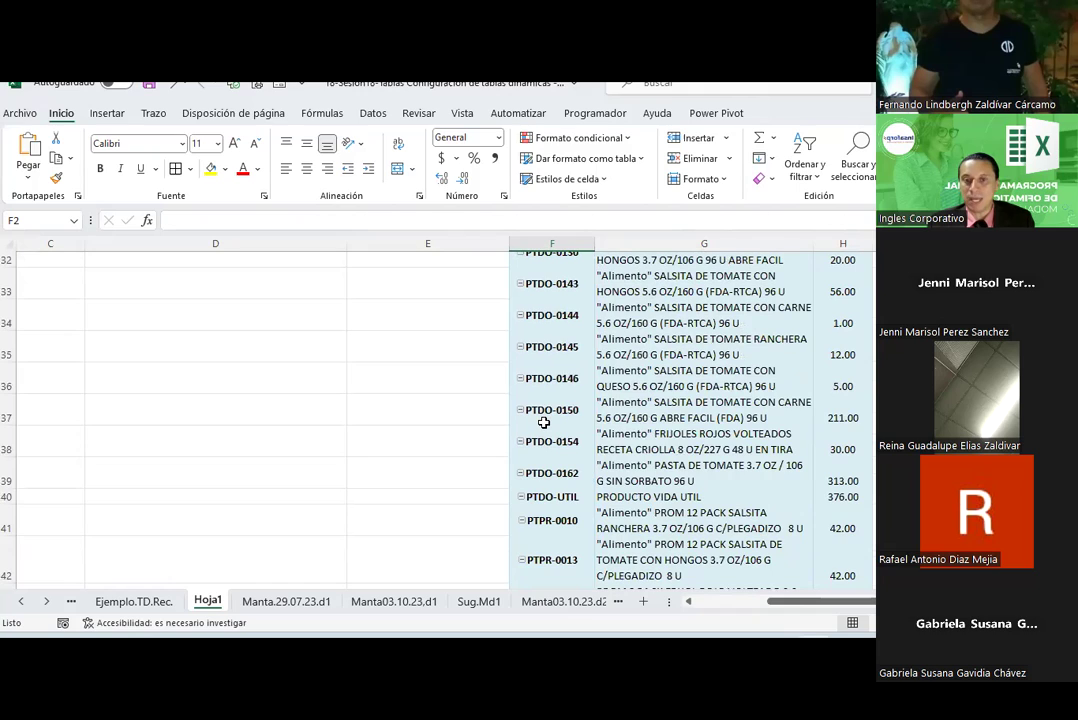
{"action": "scroll", "coordinate": [543, 423], "scroll_direction": "down", "scroll_amount": 1}
{"action": "scroll", "coordinate": [543, 423], "scroll_direction": "down", "scroll_amount": 2}
{"action": "scroll", "coordinate": [543, 423], "scroll_direction": "down", "scroll_amount": 1}
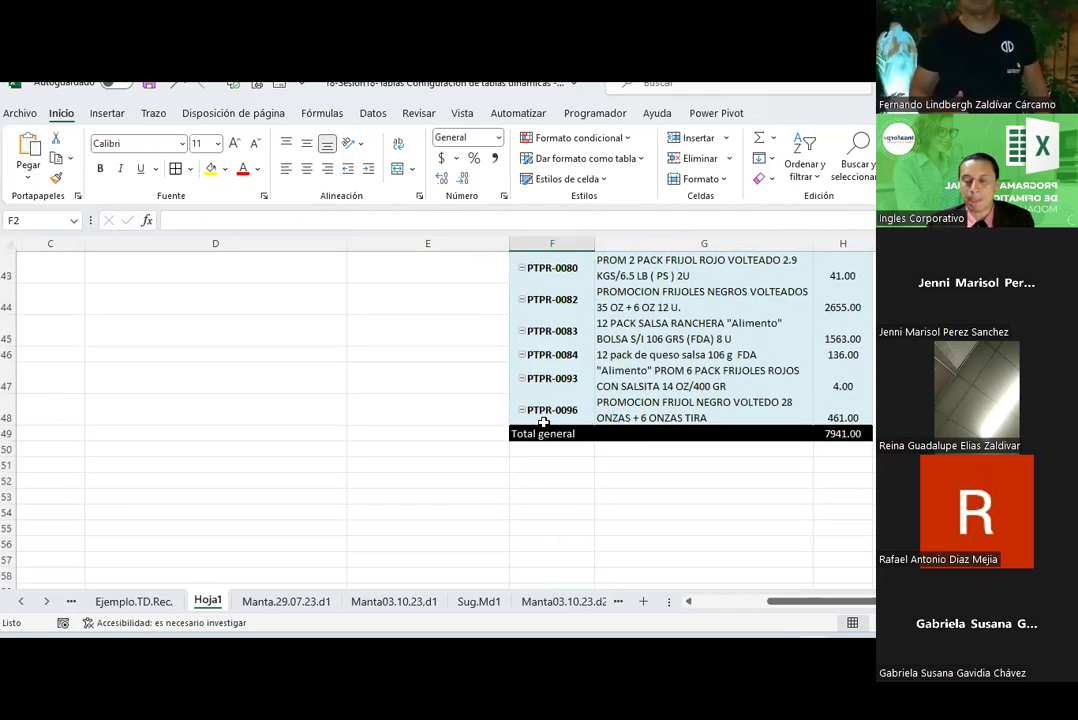
{"action": "scroll", "coordinate": [543, 423], "scroll_direction": "up", "scroll_amount": 4}
{"action": "scroll", "coordinate": [543, 423], "scroll_direction": "up", "scroll_amount": 2}
{"action": "scroll", "coordinate": [543, 423], "scroll_direction": "up", "scroll_amount": 5}
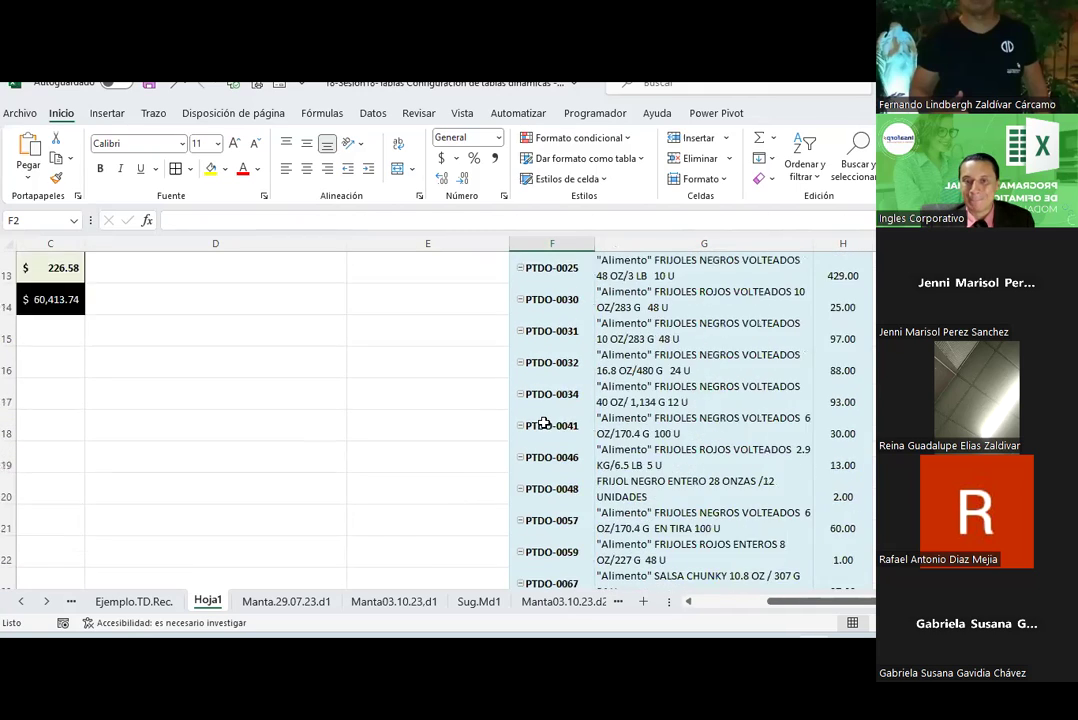
{"action": "scroll", "coordinate": [543, 423], "scroll_direction": "up", "scroll_amount": 4}
Add the Lote field as a report filter above the Código pivot table
{"action": "left_click", "coordinate": [575, 393]}
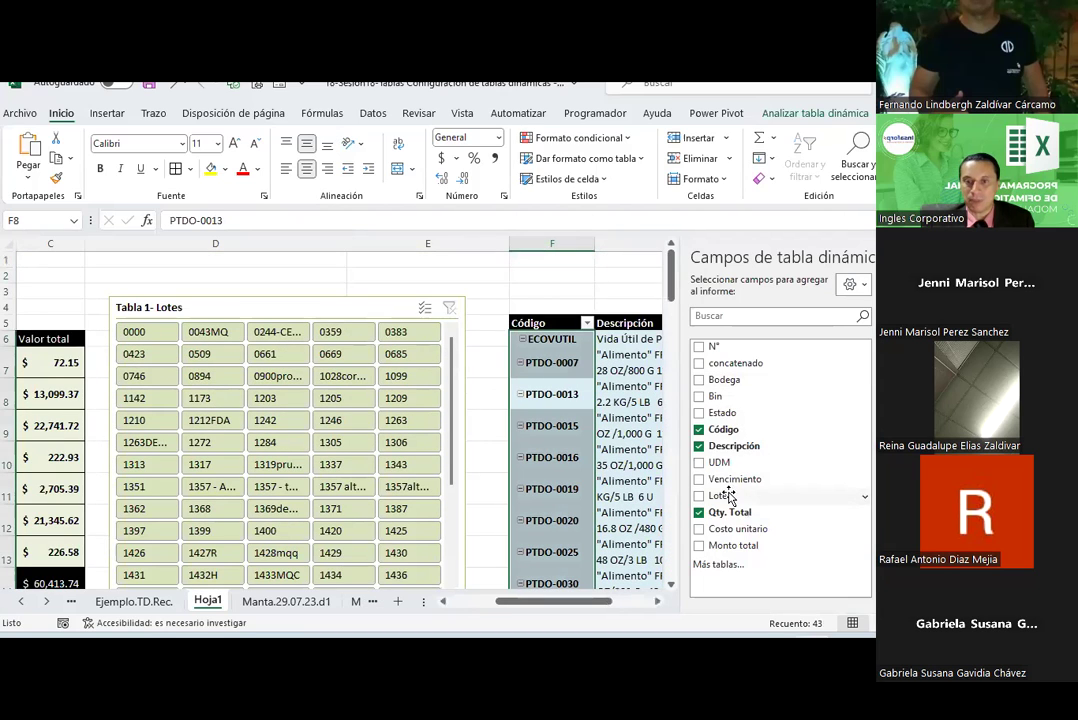
{"action": "left_click", "coordinate": [718, 495]}
{"action": "left_click_drag", "start_coordinate": [718, 495], "coordinate": [520, 291]}
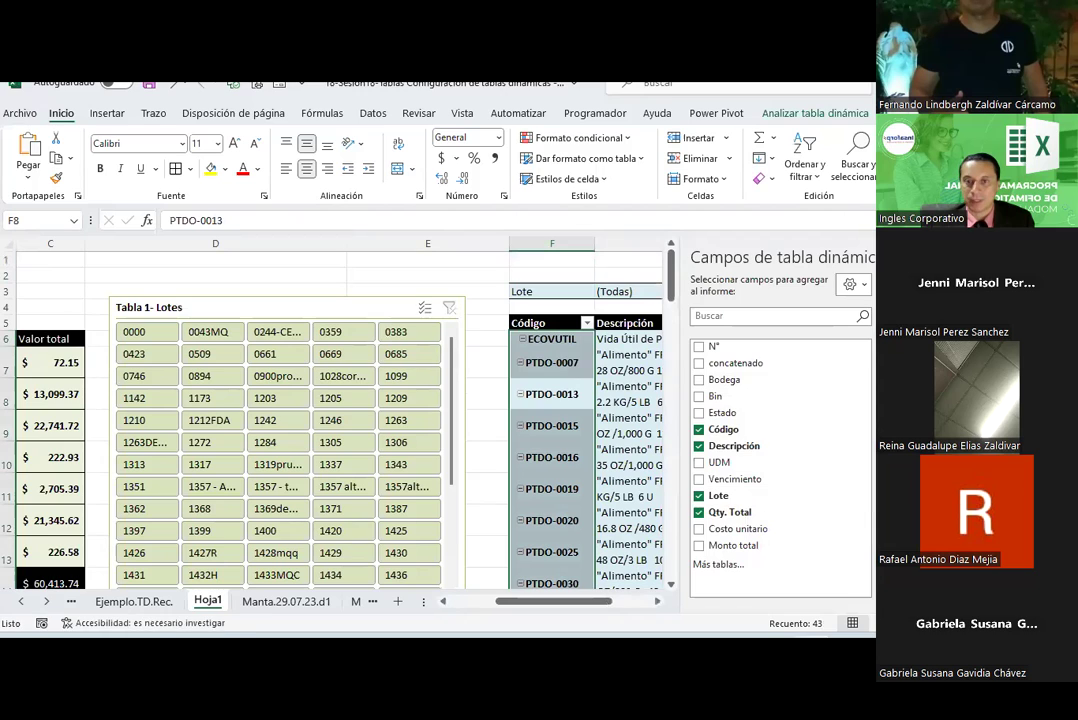
{"action": "left_click_drag", "start_coordinate": [789, 561], "coordinate": [476, 268]}
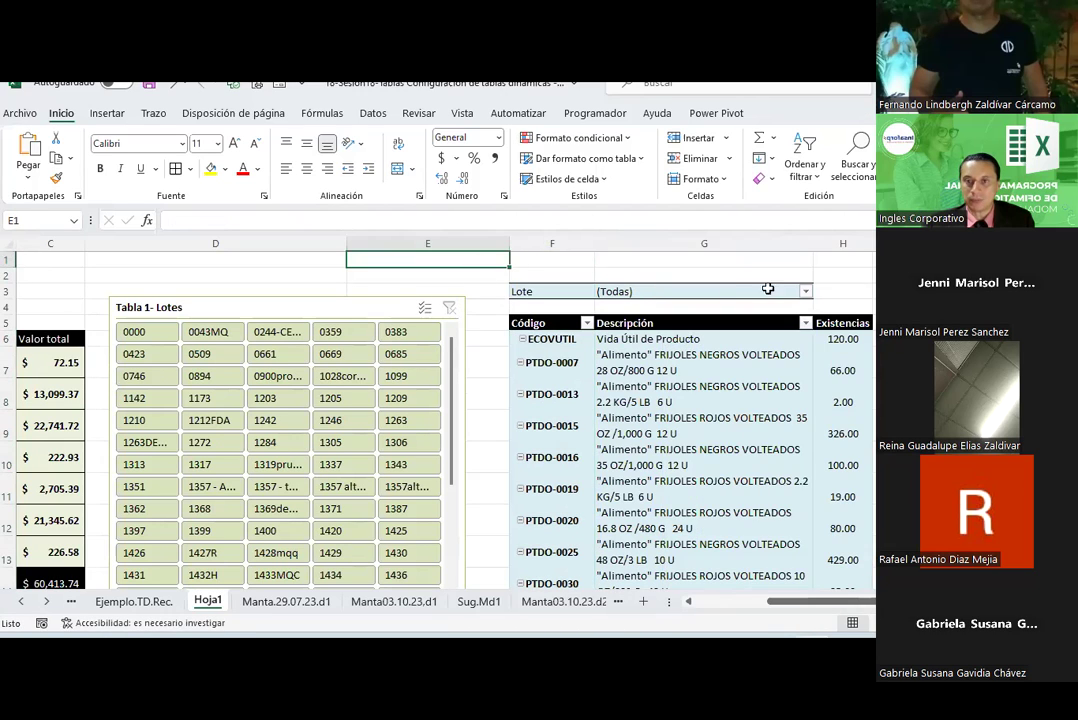
{"action": "left_click", "coordinate": [543, 291]}
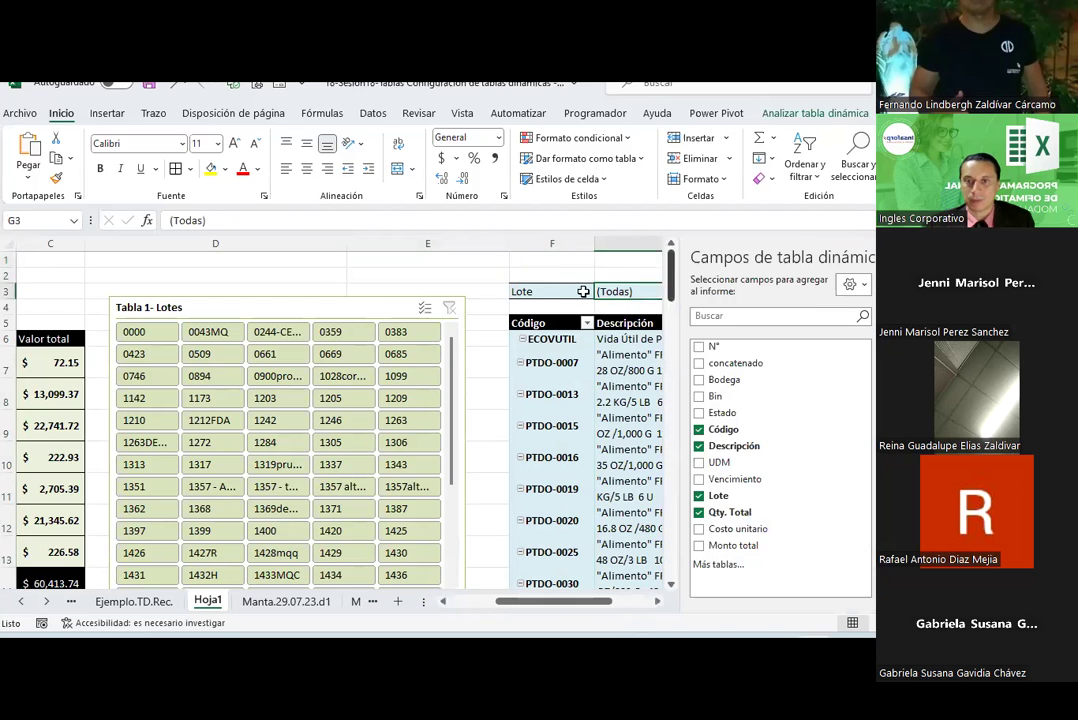
Filter the pivot to lot 0359, leaving only PTPR-0080 with 3.00
{"action": "left_click_drag", "start_coordinate": [590, 601], "coordinate": [628, 601]}
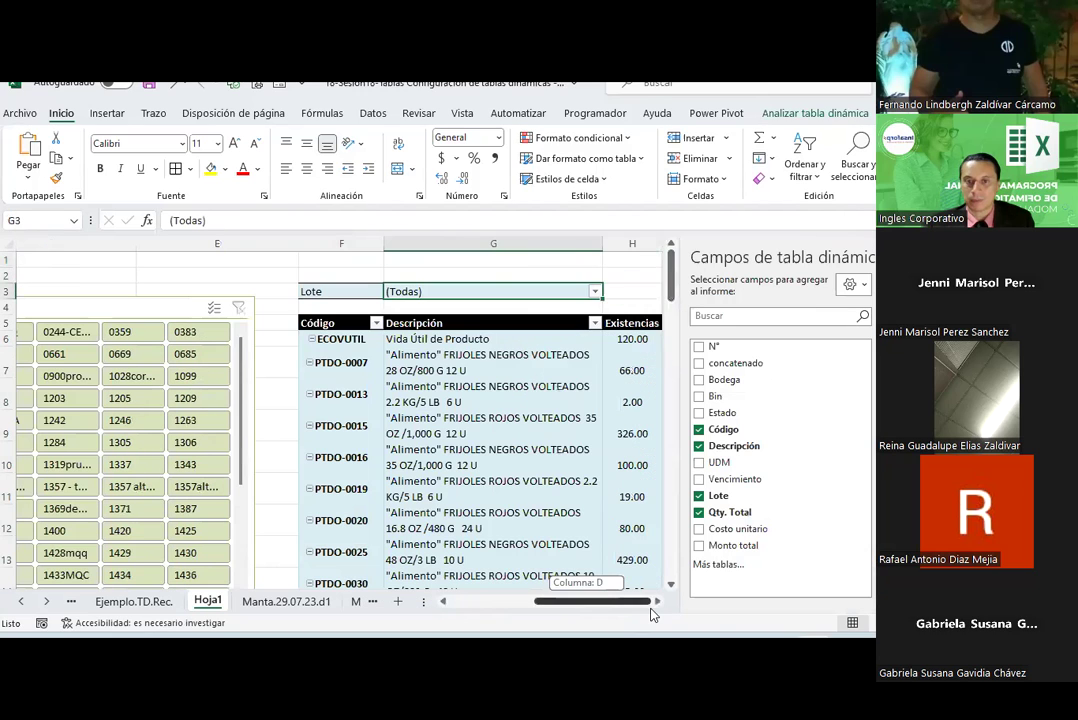
{"action": "left_click", "coordinate": [595, 291]}
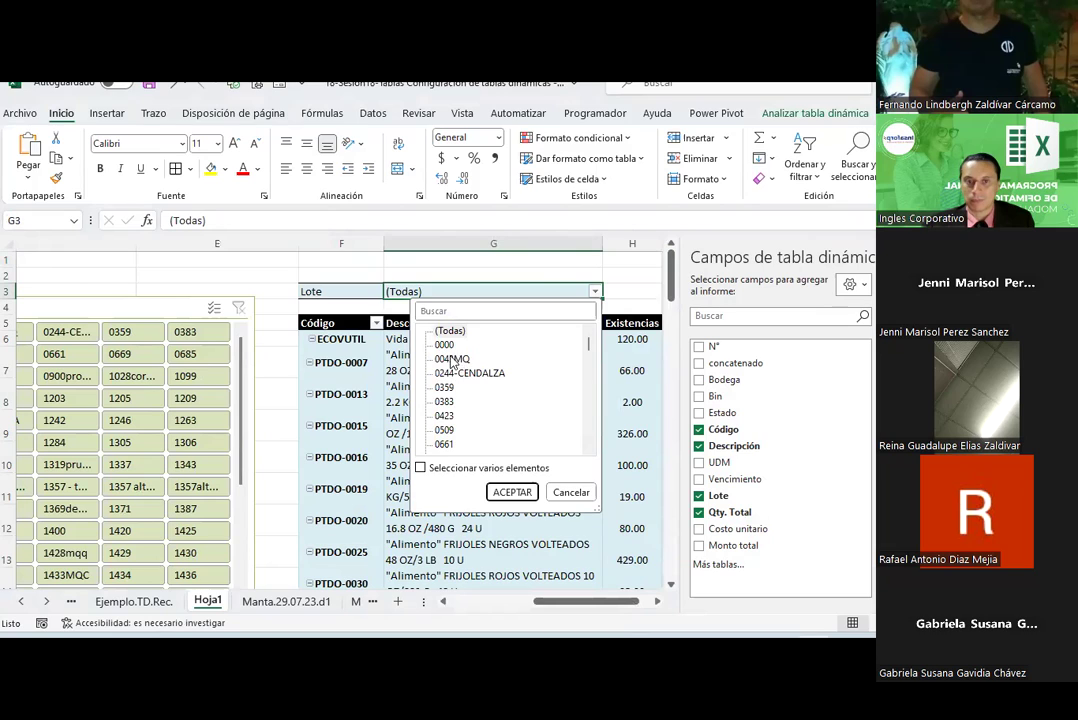
{"action": "left_click", "coordinate": [444, 388]}
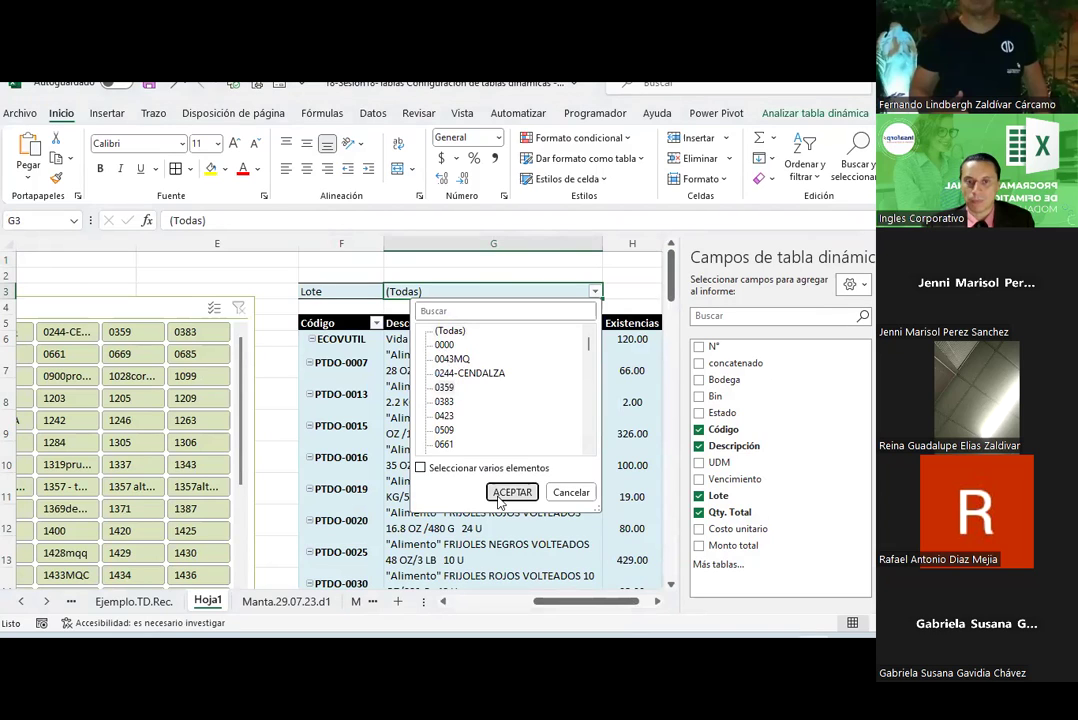
{"action": "left_click", "coordinate": [511, 492]}
{"action": "left_click", "coordinate": [498, 495]}
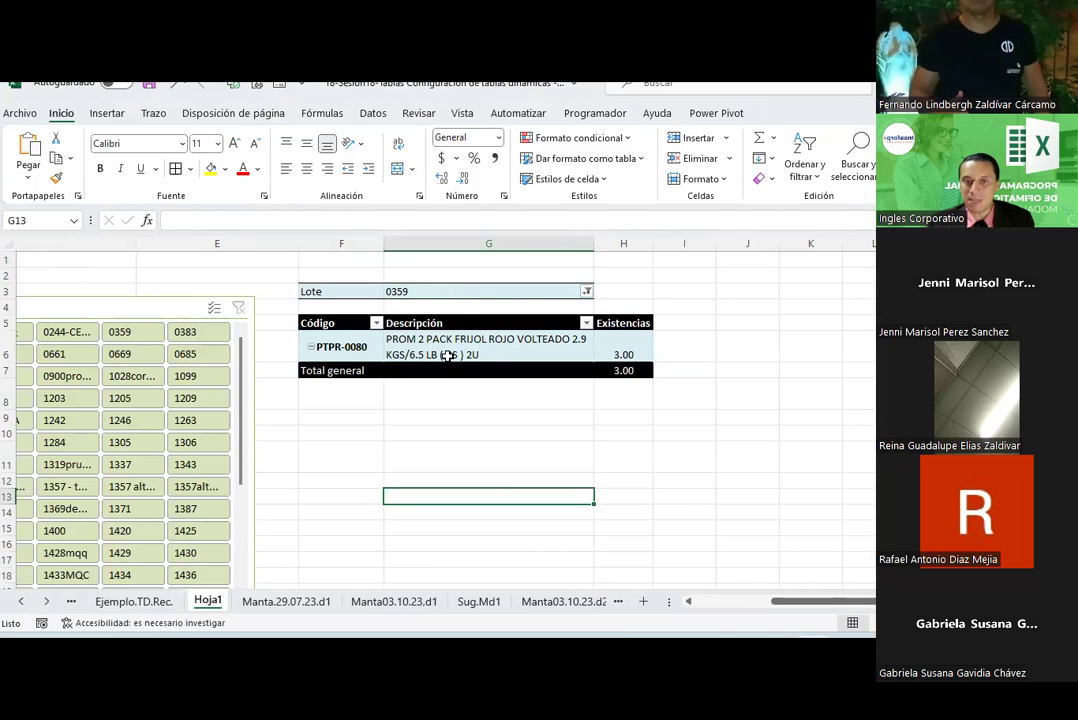
{"action": "left_click", "coordinate": [624, 346]}
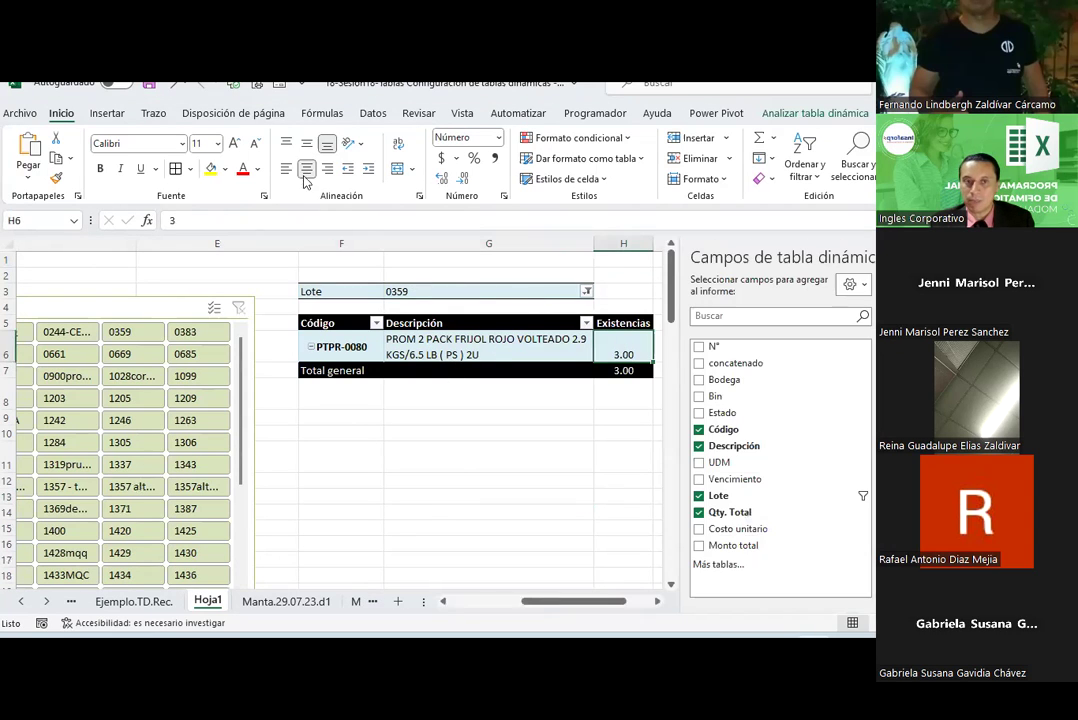
{"action": "left_click", "coordinate": [484, 465]}
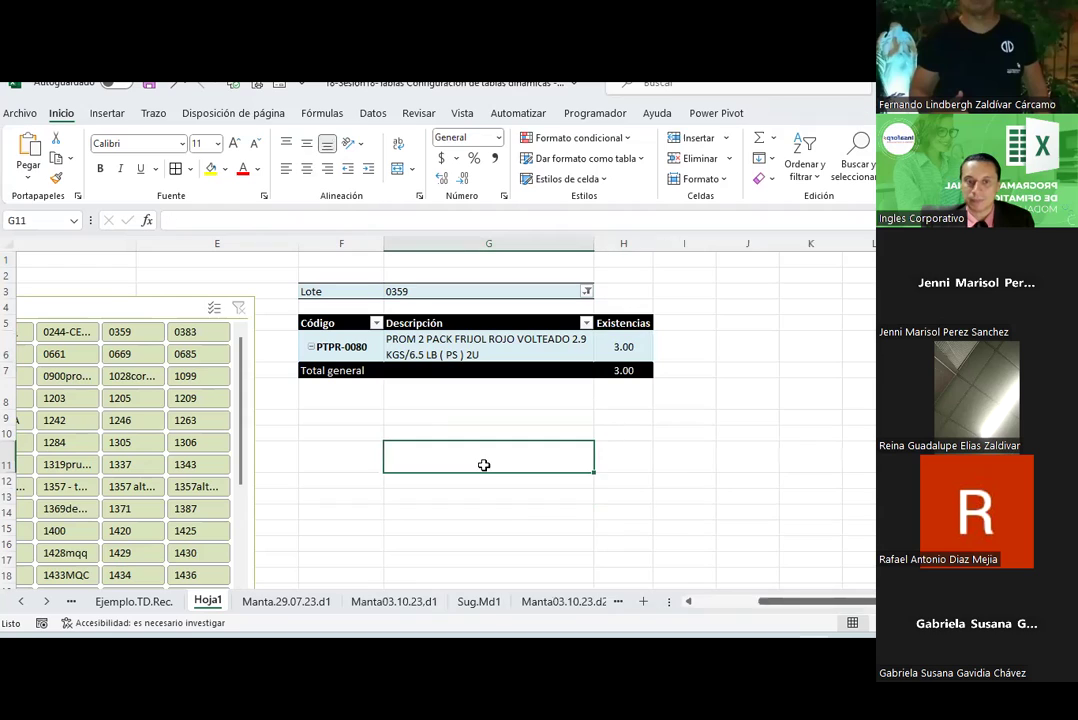
Go to the Manta.29.07.23.d1 data sheet and scroll up to its table header
{"action": "left_click", "coordinate": [287, 601]}
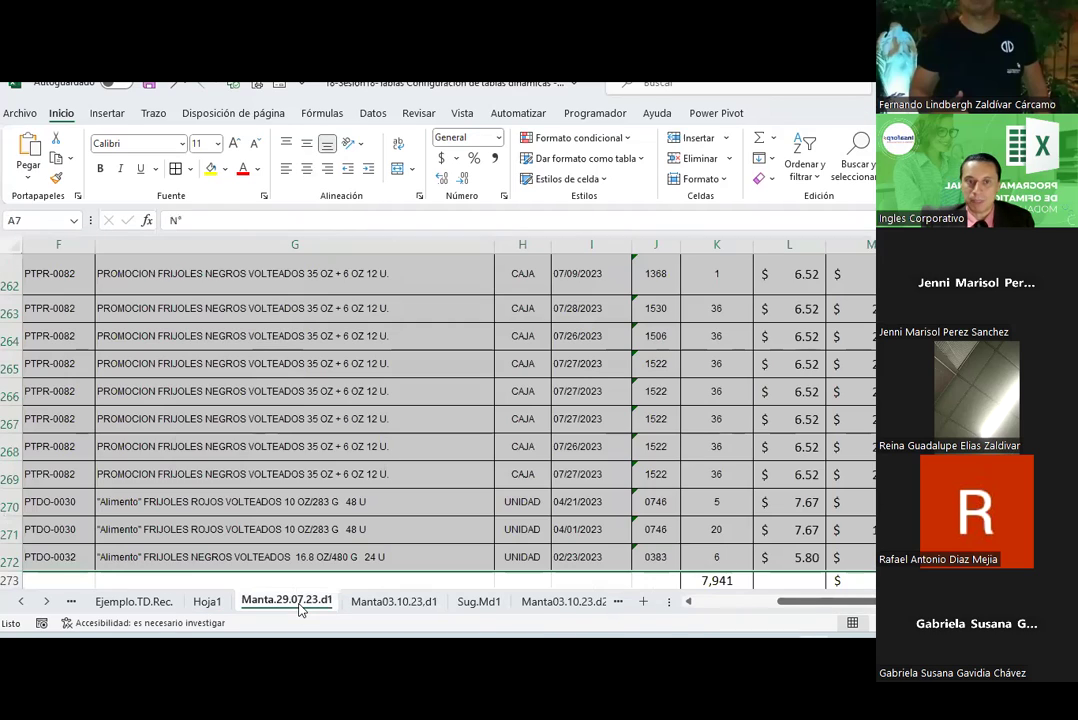
{"action": "scroll", "coordinate": [170, 400], "scroll_direction": "up", "scroll_amount": 10}
{"action": "scroll", "coordinate": [197, 458], "scroll_direction": "up", "scroll_amount": 10}
{"action": "scroll", "coordinate": [190, 448], "scroll_direction": "up", "scroll_amount": 8}
{"action": "scroll", "coordinate": [190, 448], "scroll_direction": "up", "scroll_amount": 12}
{"action": "scroll", "coordinate": [185, 442], "scroll_direction": "up", "scroll_amount": 10}
{"action": "scroll", "coordinate": [176, 434], "scroll_direction": "up", "scroll_amount": 10}
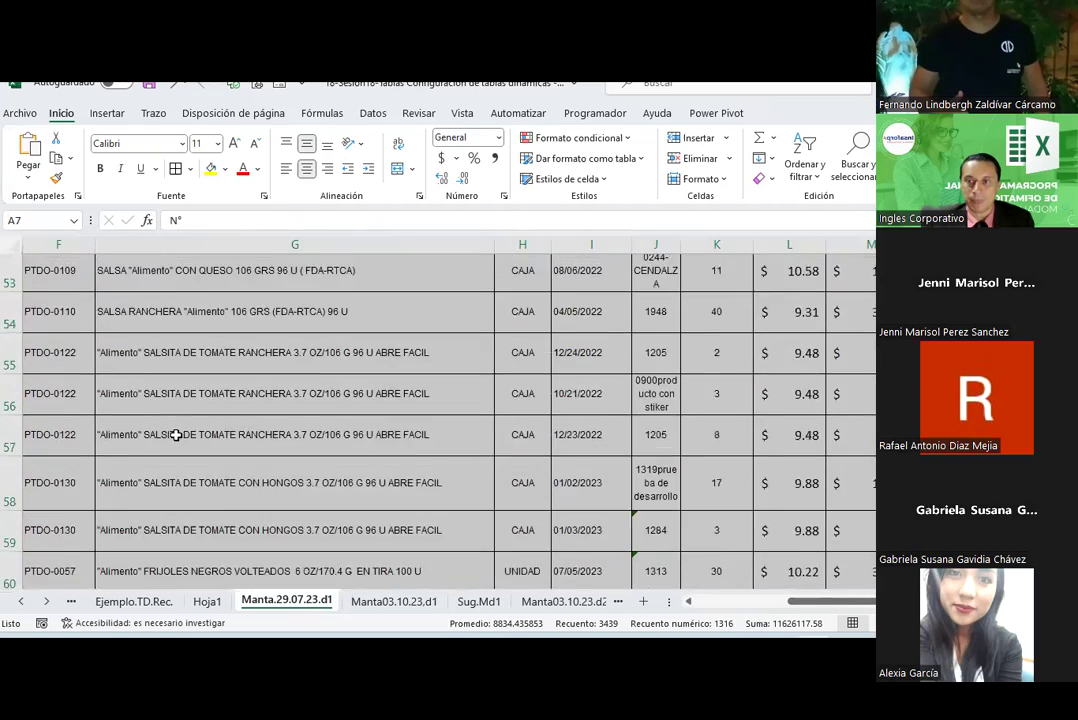
{"action": "scroll", "coordinate": [176, 434], "scroll_direction": "up", "scroll_amount": 8}
{"action": "scroll", "coordinate": [176, 434], "scroll_direction": "up", "scroll_amount": 7}
{"action": "scroll", "coordinate": [509, 456], "scroll_direction": "down", "scroll_amount": 1}
{"action": "scroll", "coordinate": [509, 456], "scroll_direction": "up", "scroll_amount": 3}
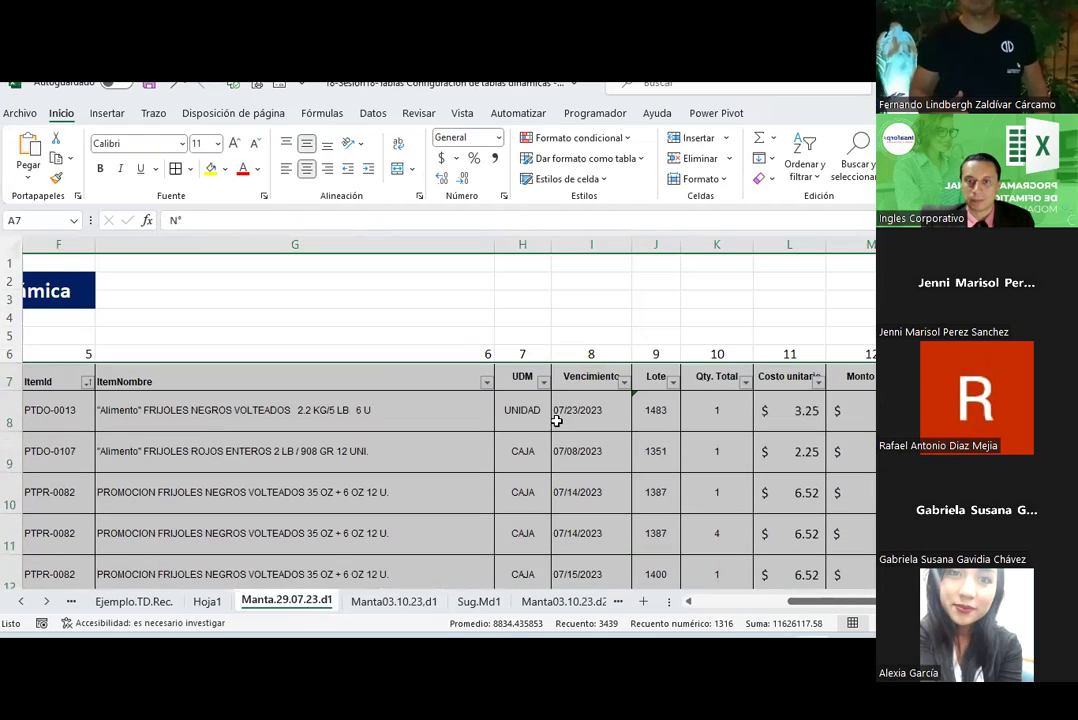
Filter the Lote column by 359, leaving the single PTPR-0080 row with quantity 3
{"action": "left_click", "coordinate": [668, 410]}
{"action": "left_click", "coordinate": [668, 381]}
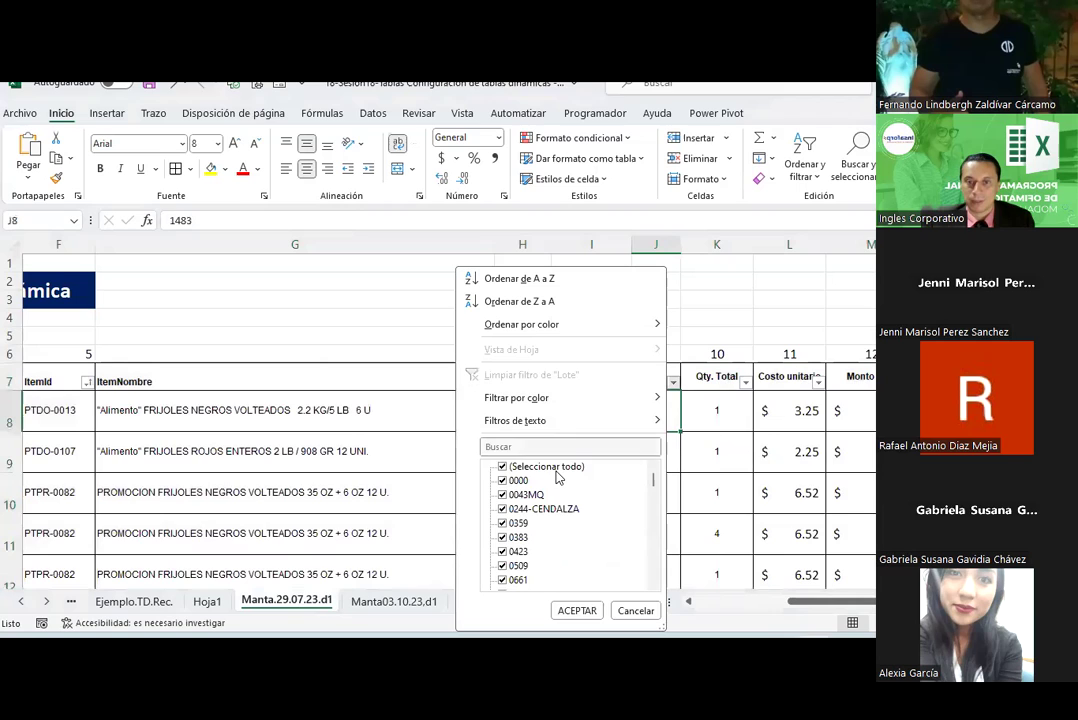
{"action": "left_click", "coordinate": [529, 447]}
{"action": "type", "text": "35"}
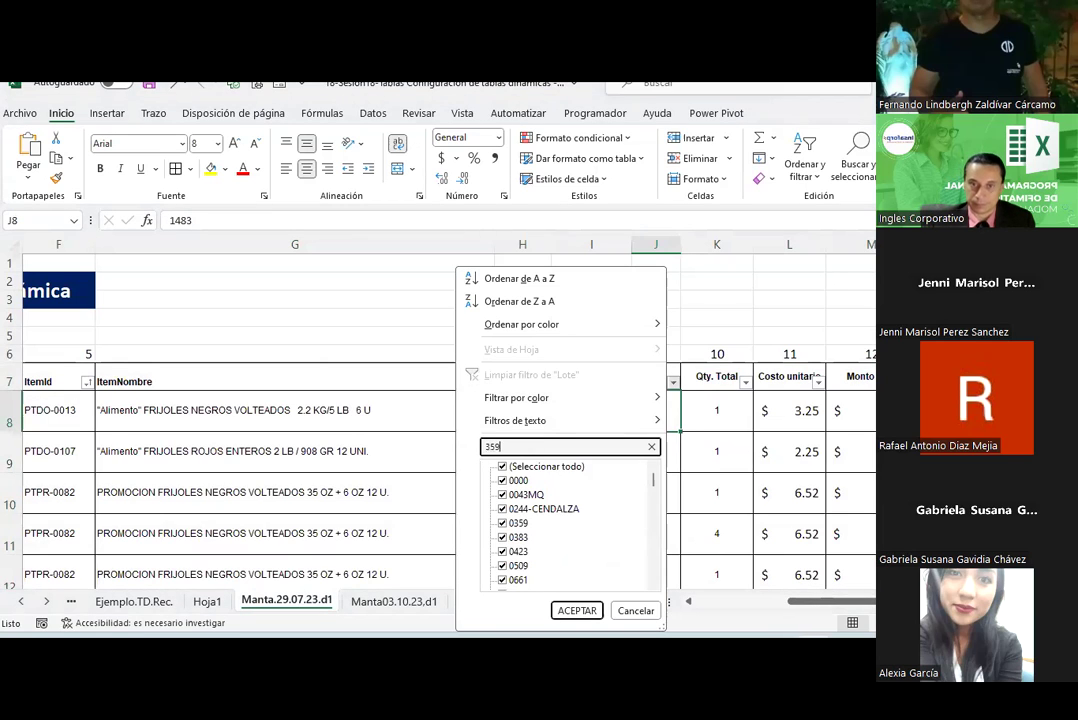
{"action": "type", "text": "9"}
{"action": "key", "text": "Return"}
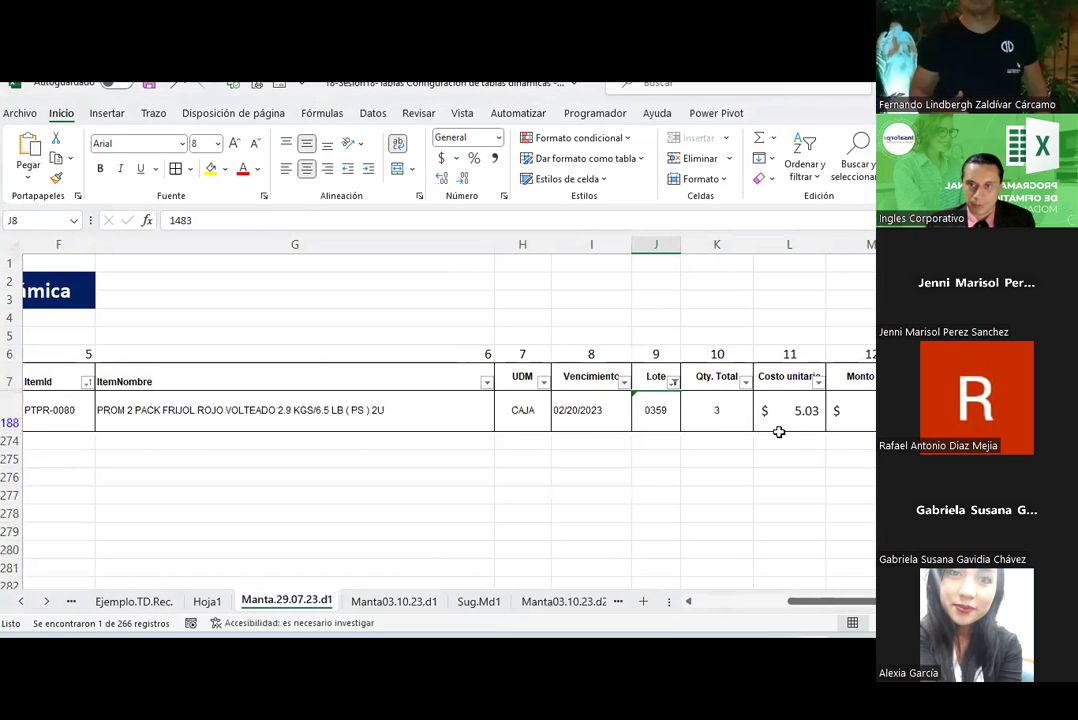
{"action": "left_click", "coordinate": [690, 411]}
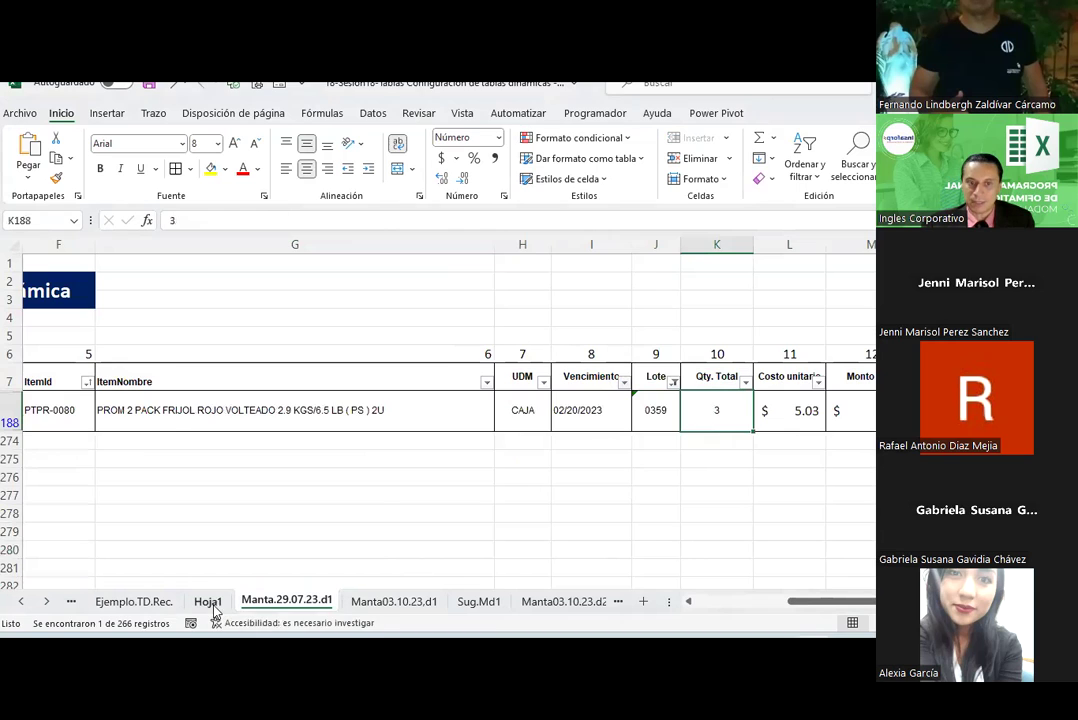
On Hoja1, reset the product pivot's Lote filter to (Todas) so all products show
{"action": "left_click", "coordinate": [210, 604]}
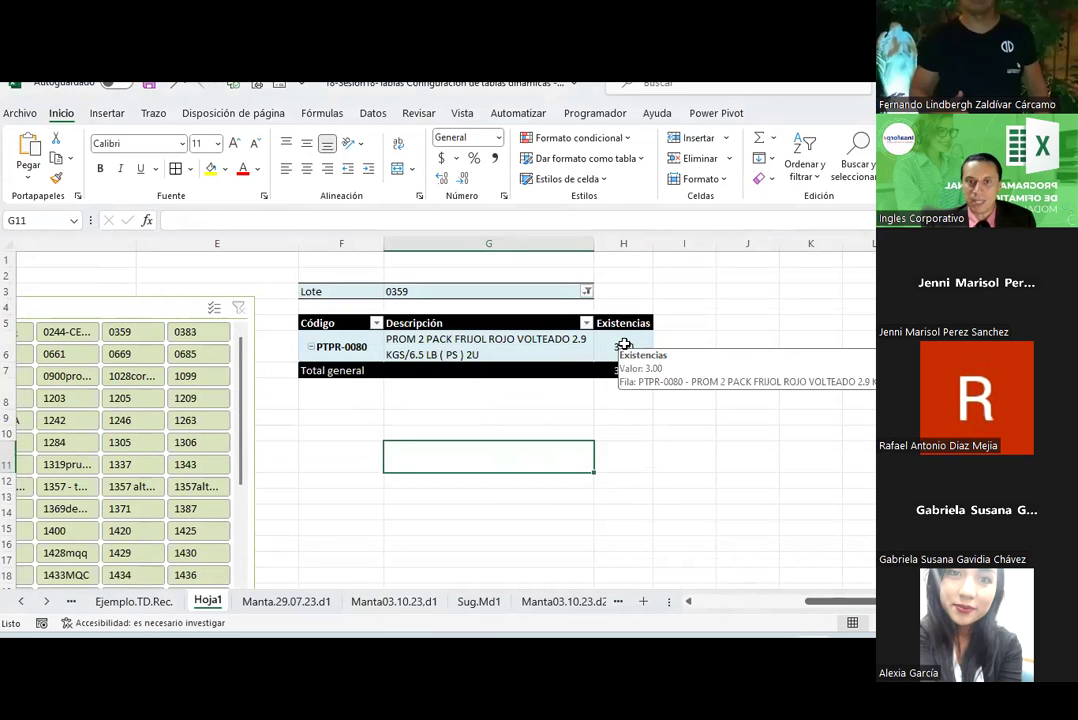
{"action": "left_click", "coordinate": [586, 291]}
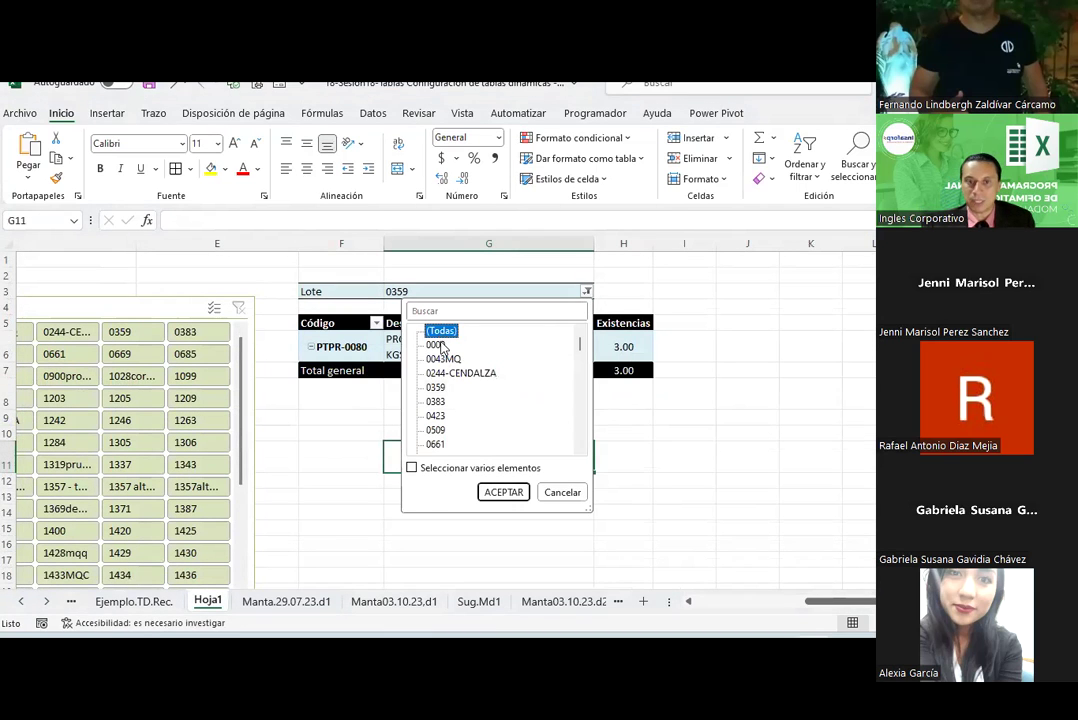
{"action": "left_click", "coordinate": [411, 468]}
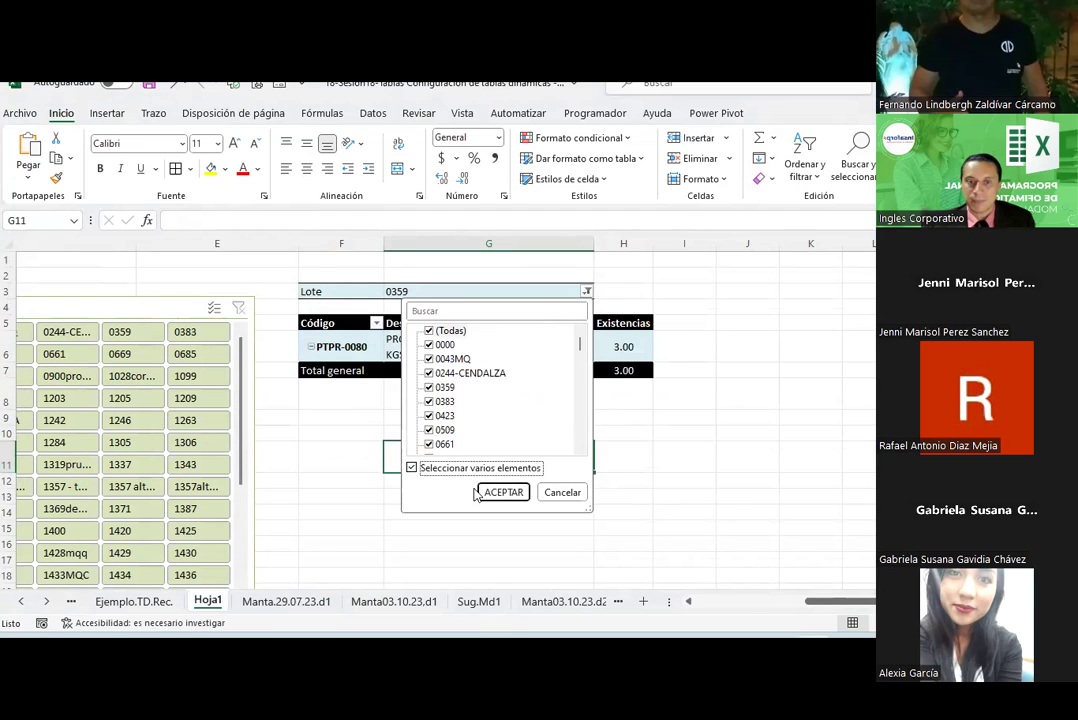
{"action": "left_click", "coordinate": [502, 492]}
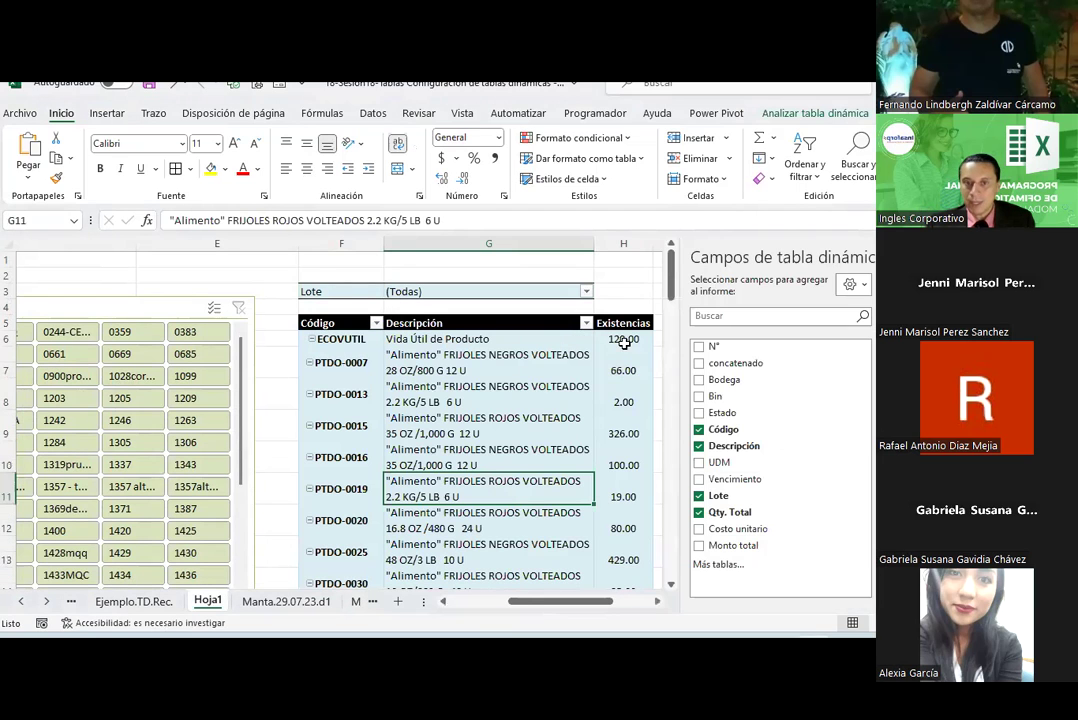
{"action": "left_click", "coordinate": [628, 339]}
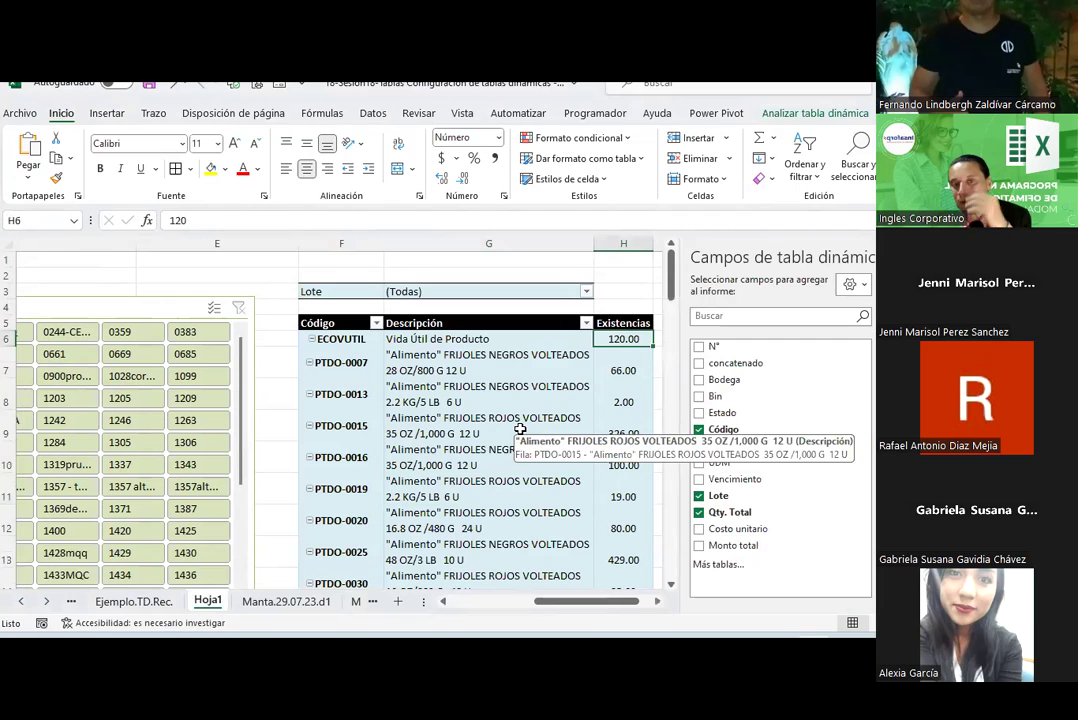
{"action": "mouse_move", "coordinate": [520, 428]}
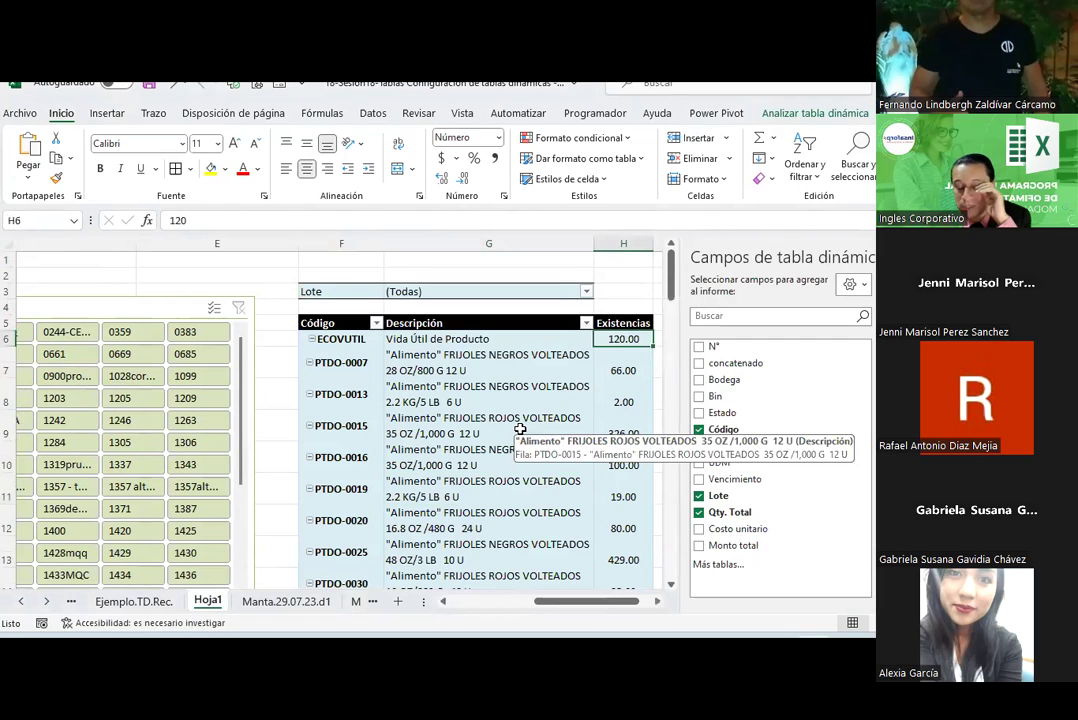
Rename the Hoja1 sheet to TDM1 and open the Descripción field settings
{"action": "left_click", "coordinate": [350, 292]}
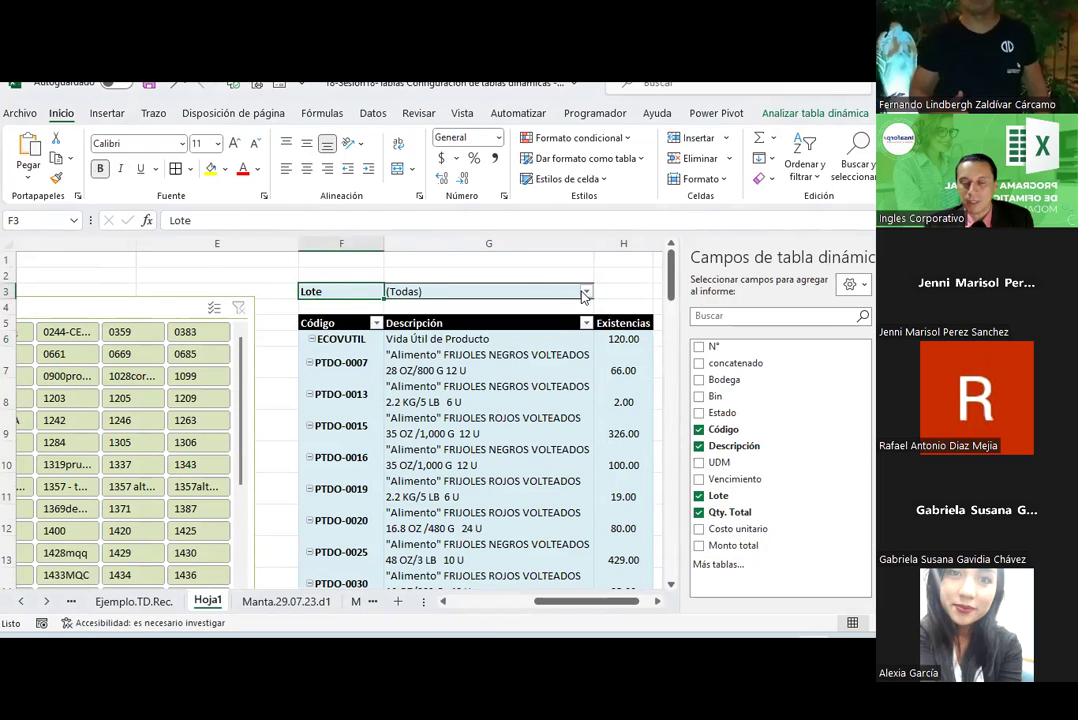
{"action": "double_click", "coordinate": [208, 600]}
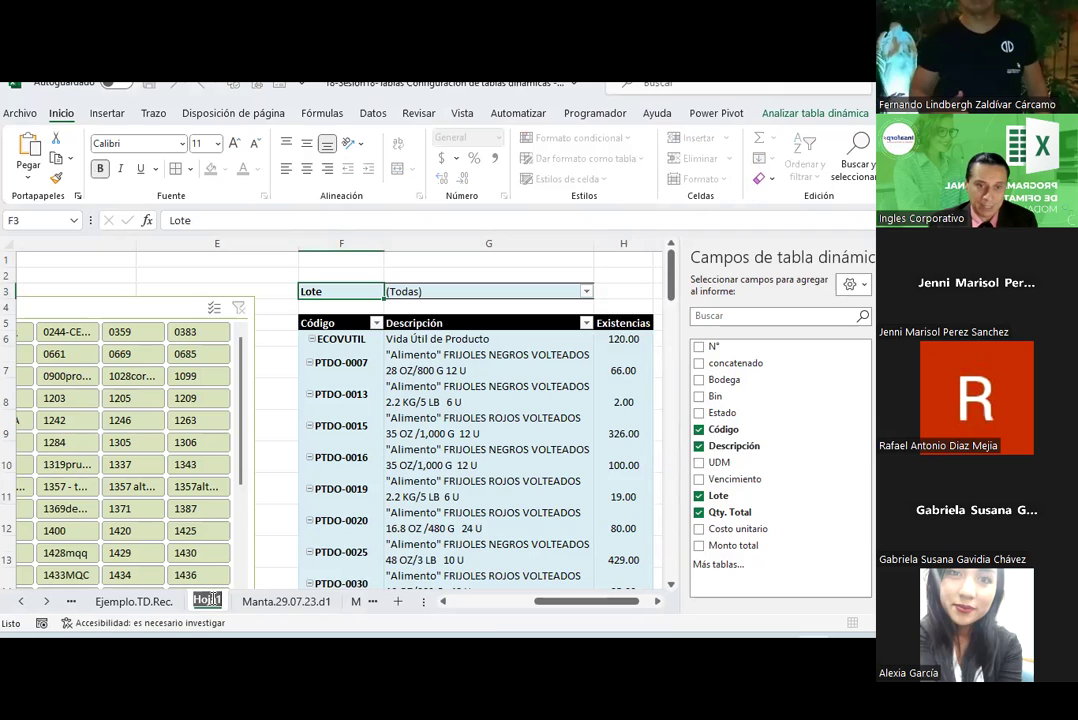
{"action": "type", "text": "TDM1"}
{"action": "left_click", "coordinate": [280, 275]}
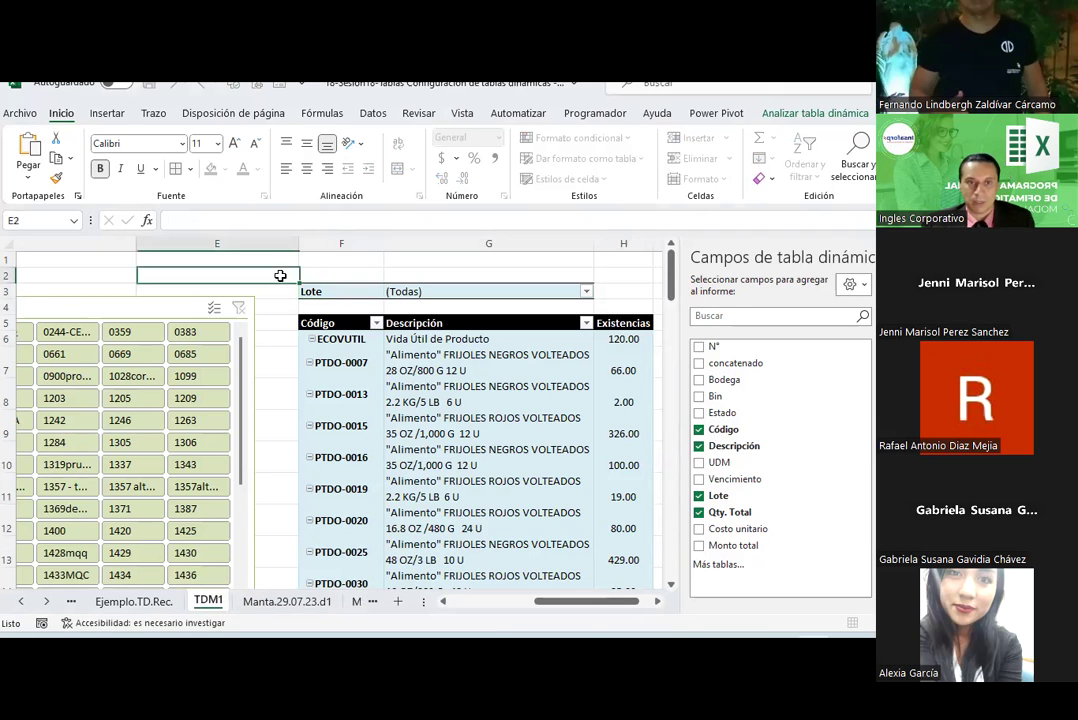
{"action": "double_click", "coordinate": [433, 350]}
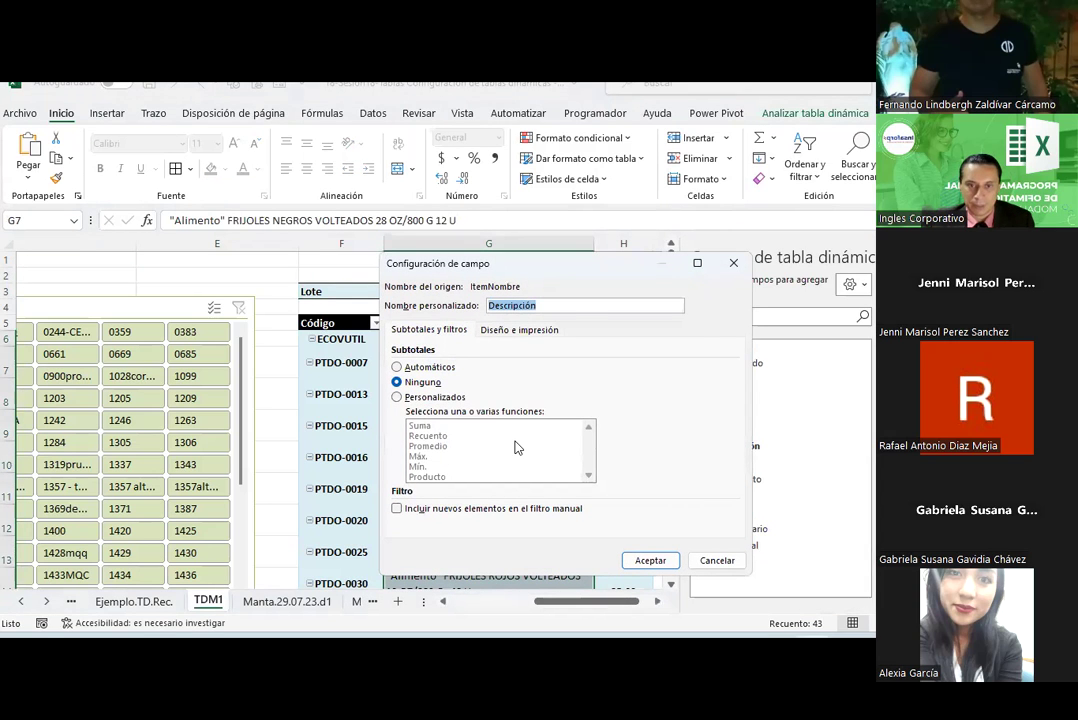
Close the field settings and drill into the records behind the ECOVUTIL stock value 120
{"action": "key", "text": "Return"}
{"action": "left_click", "coordinate": [416, 339]}
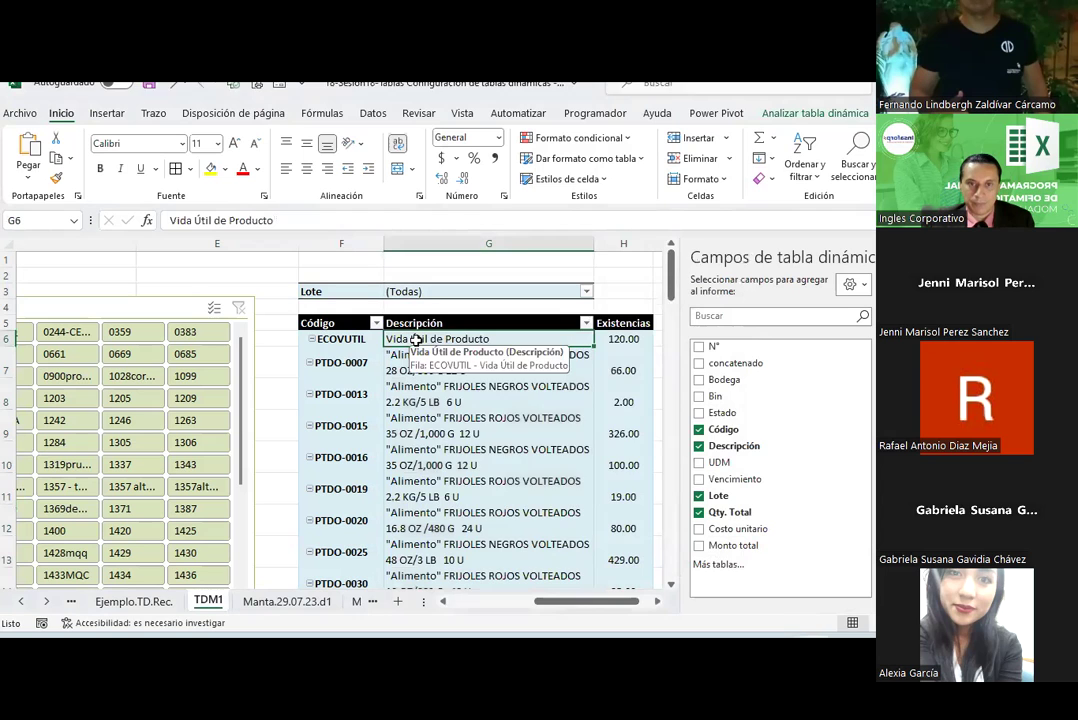
{"action": "double_click", "coordinate": [416, 339]}
{"action": "key", "text": "Escape"}
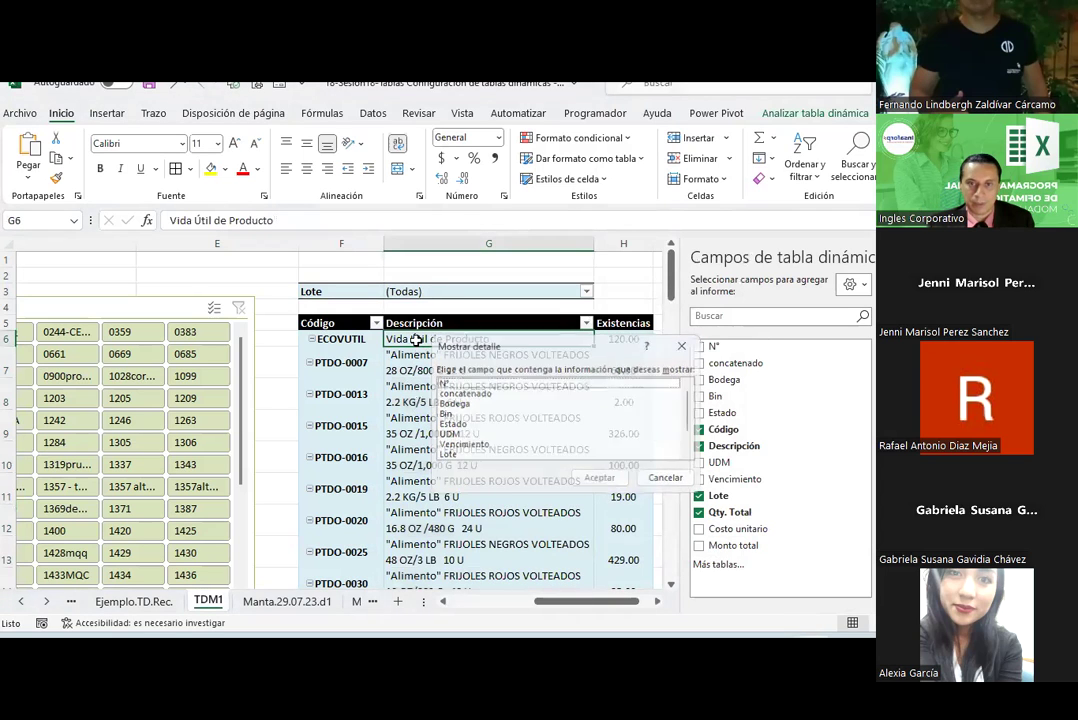
{"action": "left_click", "coordinate": [621, 339]}
{"action": "double_click", "coordinate": [621, 339]}
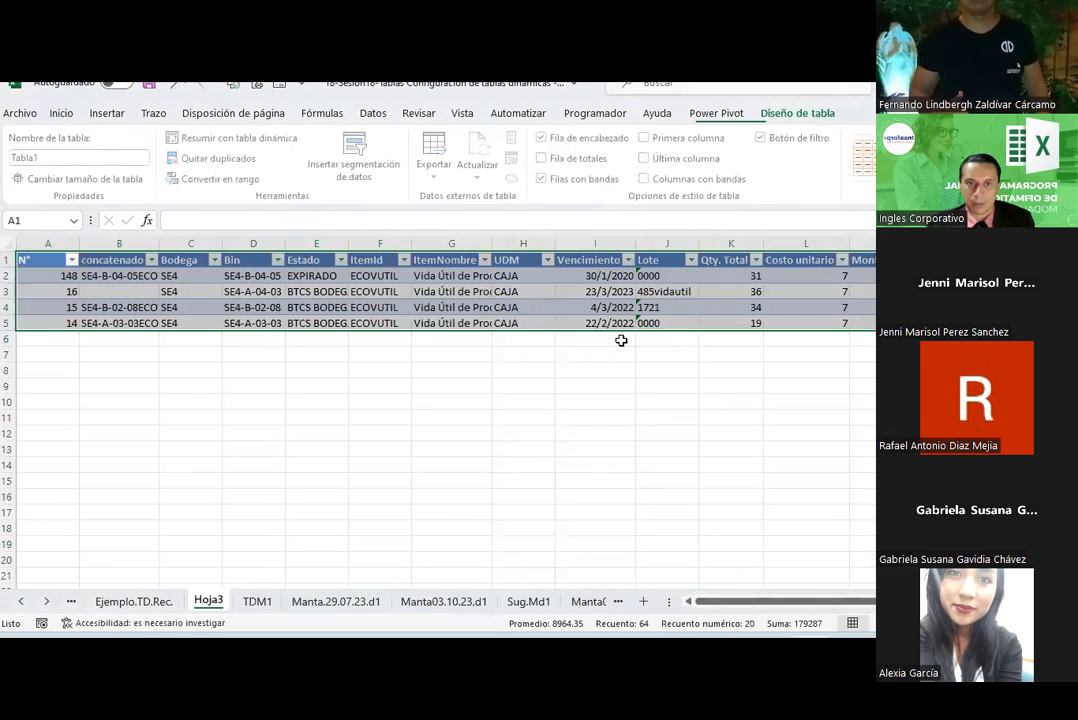
{"action": "left_click", "coordinate": [263, 603]}
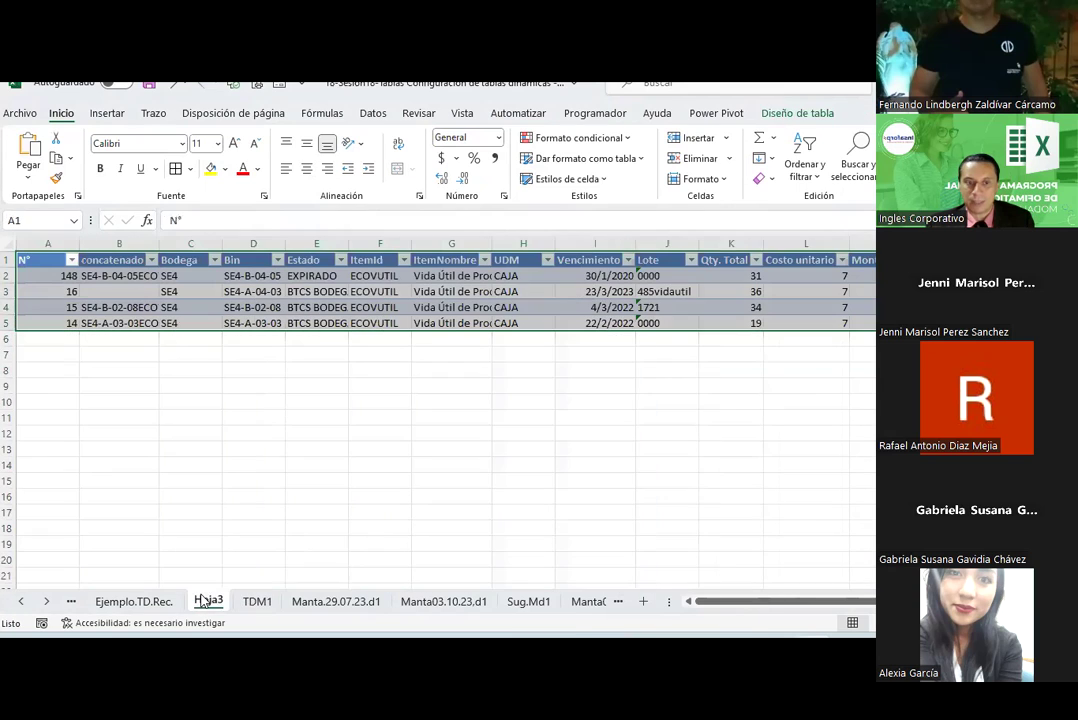
Delete the Hoja3 detail sheet
{"action": "left_click", "coordinate": [209, 601]}
{"action": "right_click", "coordinate": [212, 603]}
{"action": "left_click", "coordinate": [258, 381]}
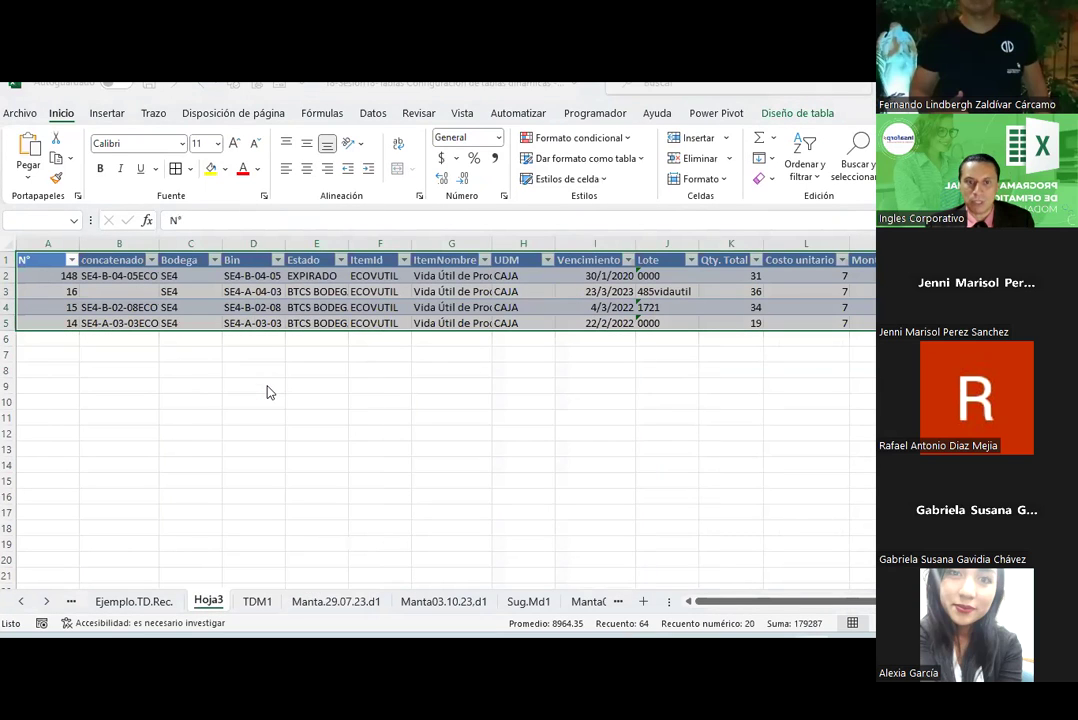
{"action": "left_click", "coordinate": [500, 398]}
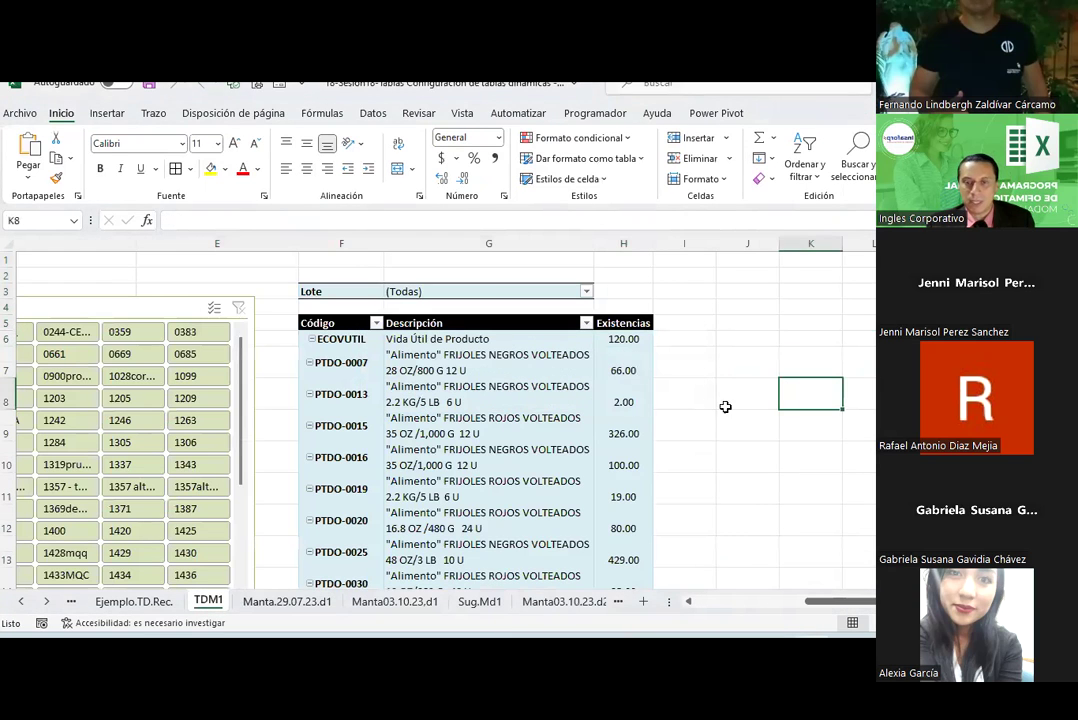
Center the values in column H vertically
{"action": "left_click", "coordinate": [623, 242]}
{"action": "left_click", "coordinate": [307, 143]}
{"action": "left_click", "coordinate": [705, 431]}
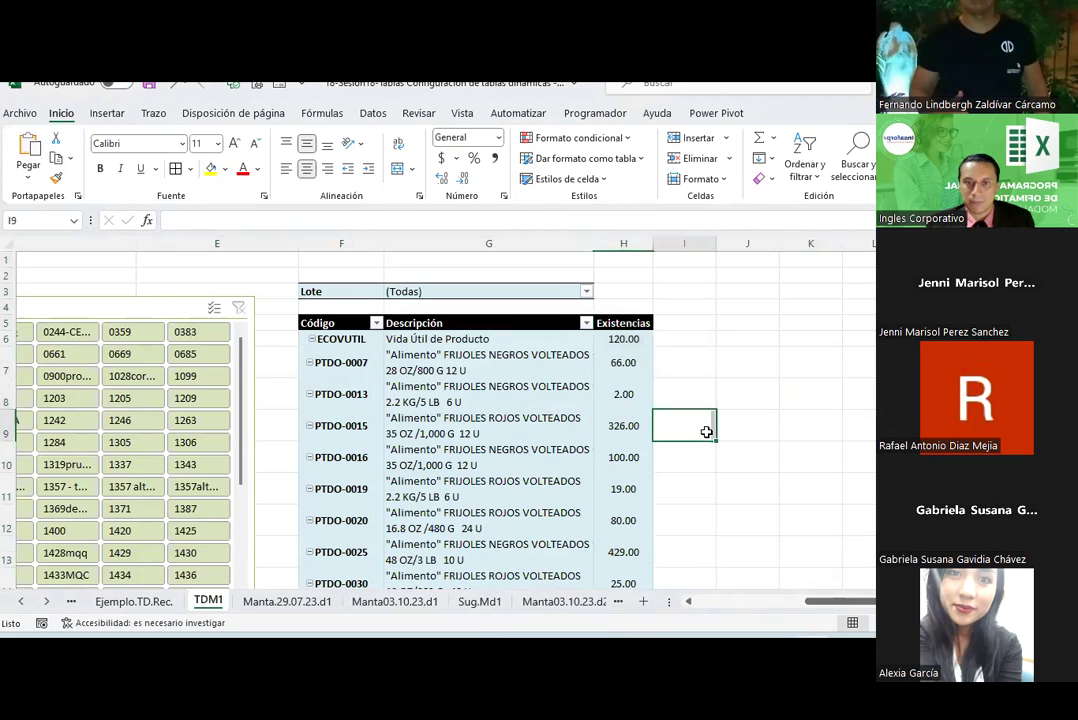
Drill into the records behind the 66.00 value, then delete the resulting Hoja4 sheet
{"action": "double_click", "coordinate": [615, 364]}
{"action": "left_click", "coordinate": [276, 321]}
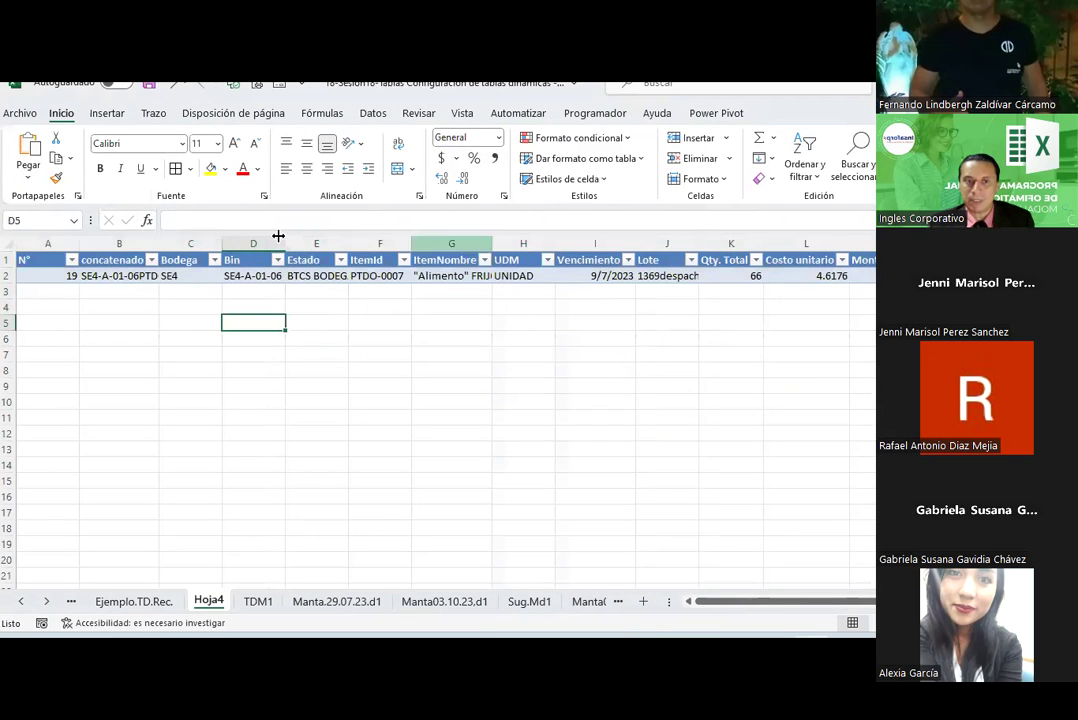
{"action": "left_click", "coordinate": [12, 279]}
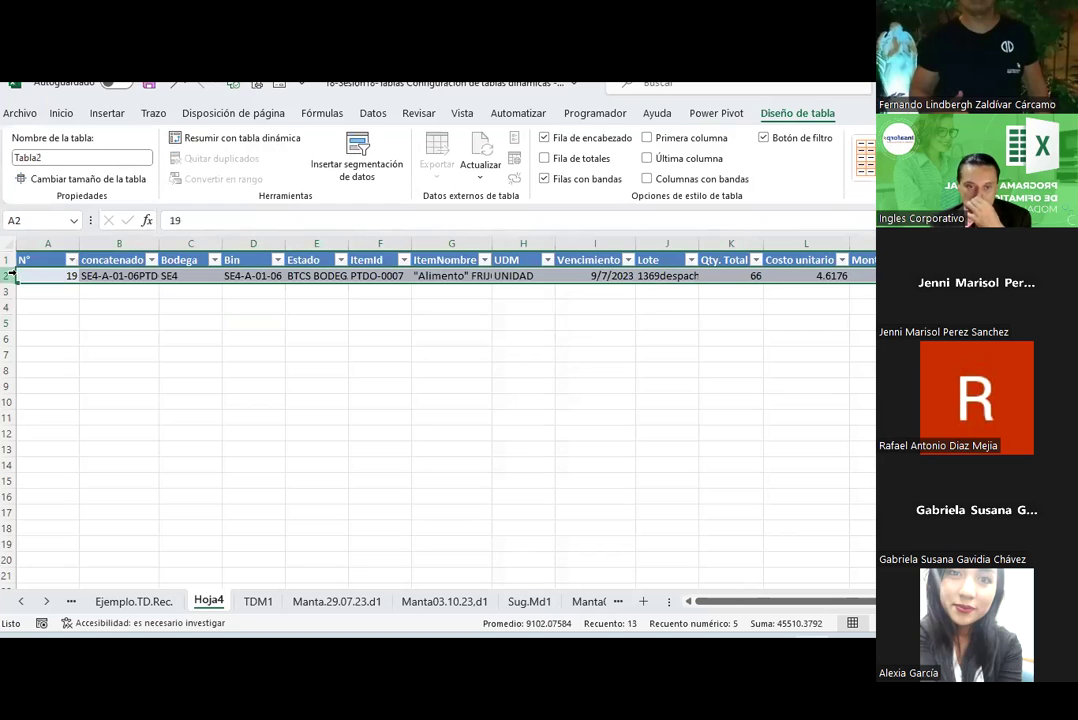
{"action": "right_click", "coordinate": [210, 601]}
{"action": "left_click", "coordinate": [268, 381]}
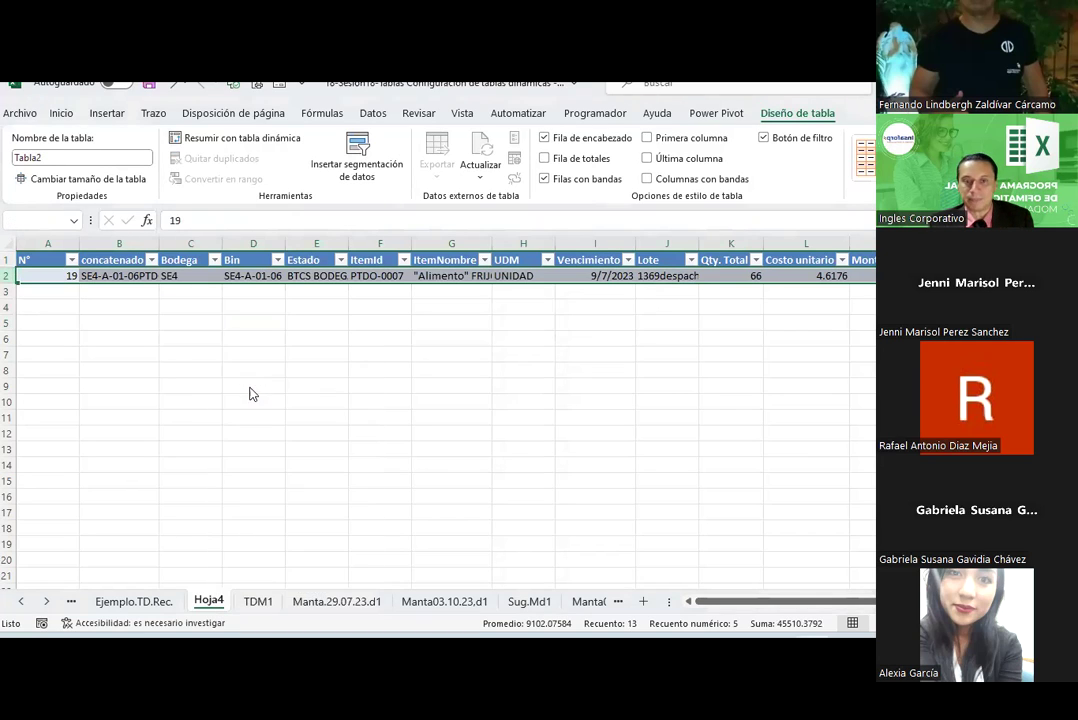
{"action": "left_click", "coordinate": [495, 398]}
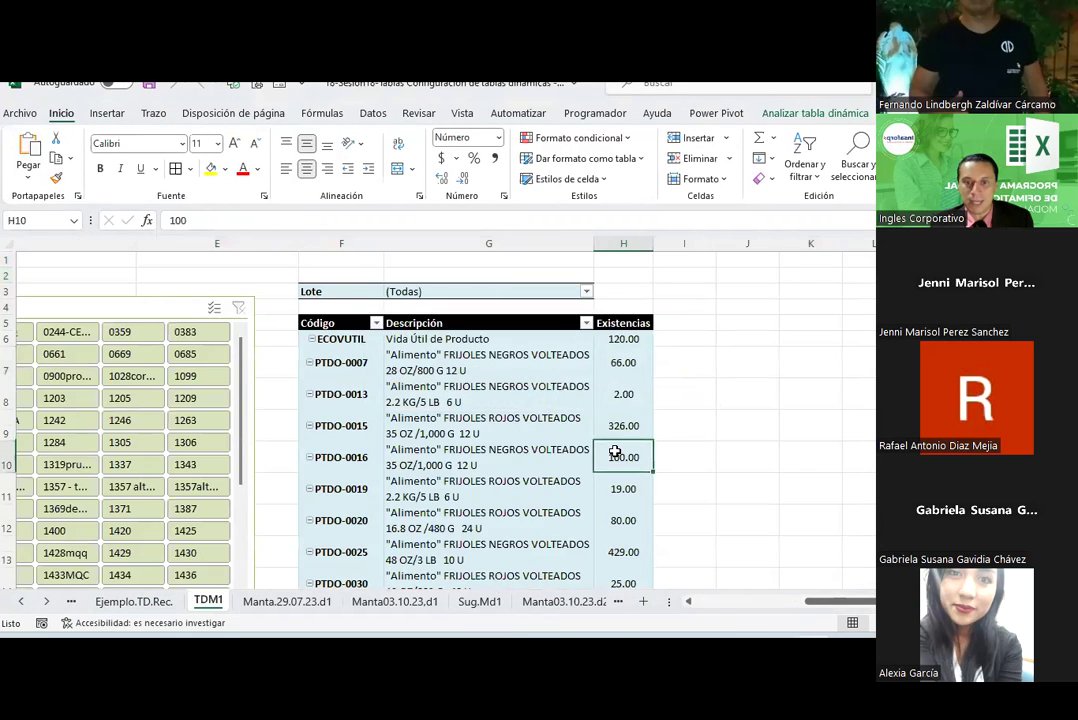
Show PTDO-0016's three lot records, then delete the Hoja5 detail sheet
{"action": "double_click", "coordinate": [614, 450]}
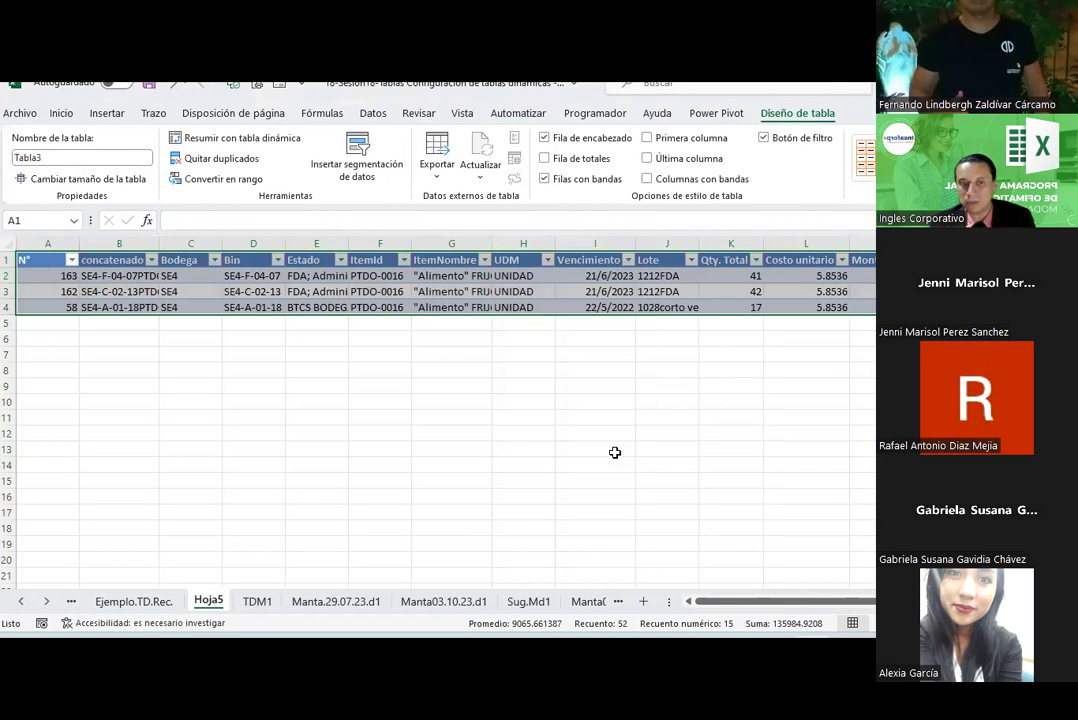
{"action": "right_click", "coordinate": [210, 600]}
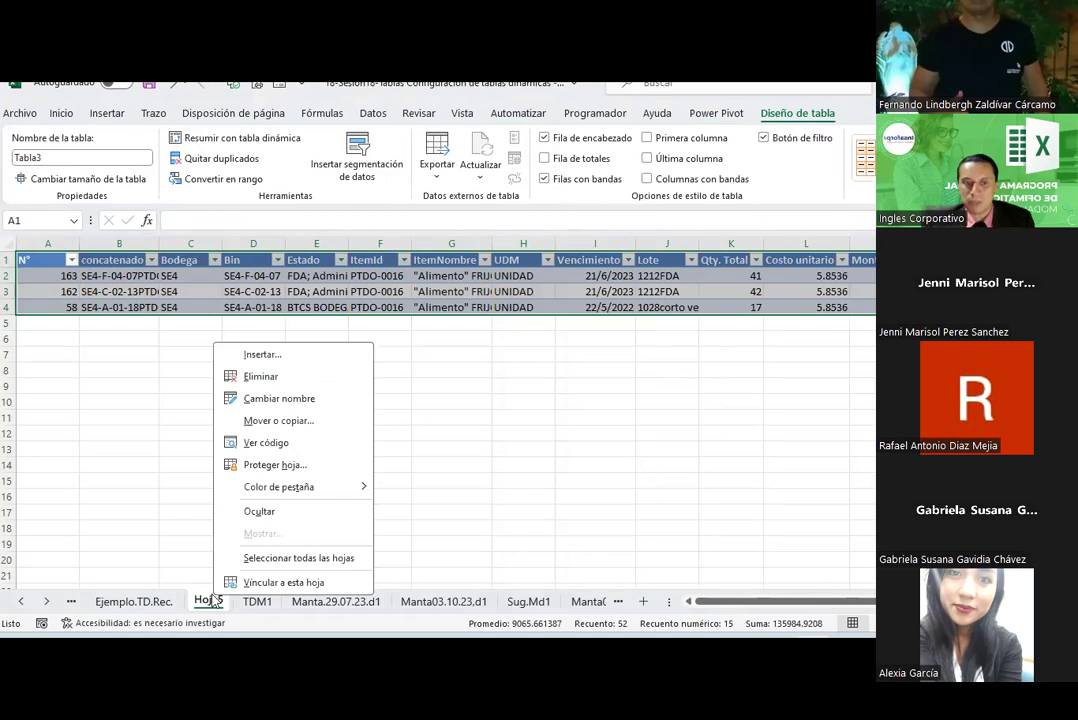
{"action": "left_click", "coordinate": [265, 379]}
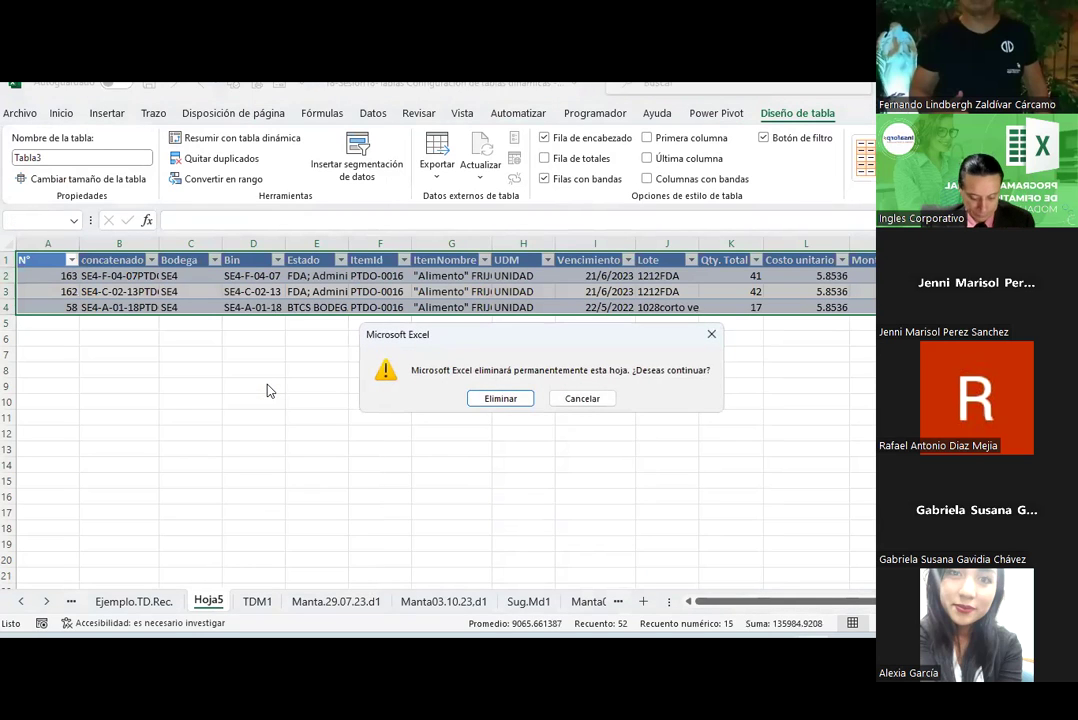
{"action": "left_click", "coordinate": [501, 398]}
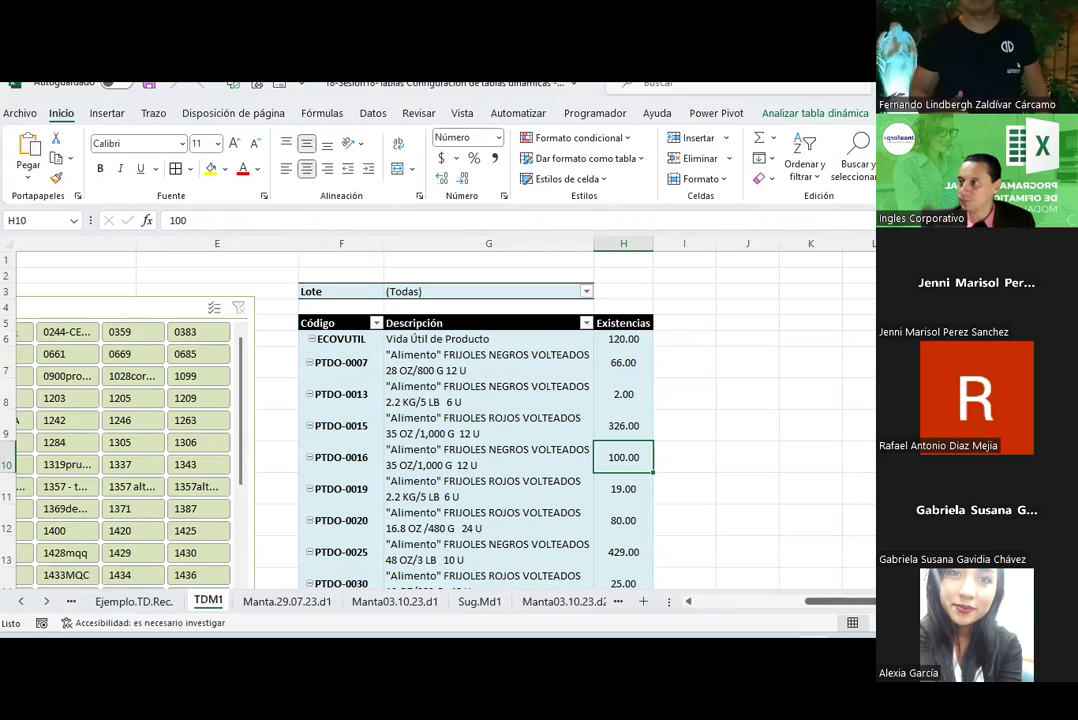
{"action": "key", "text": "alt+Tab"}
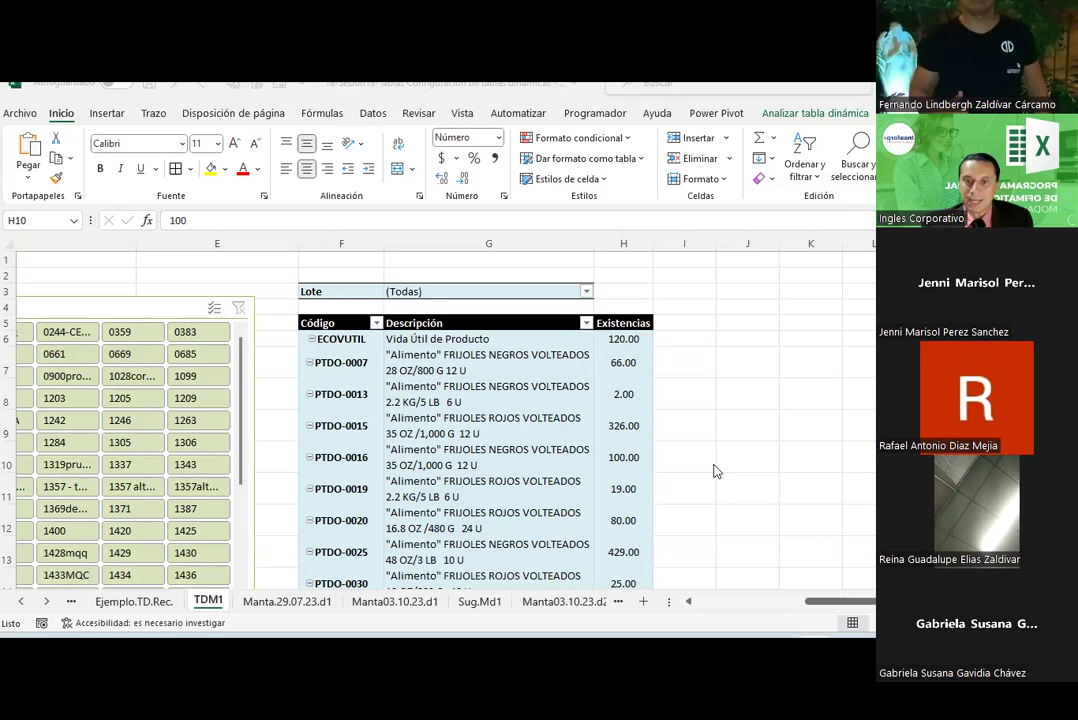
{"action": "left_click", "coordinate": [743, 427]}
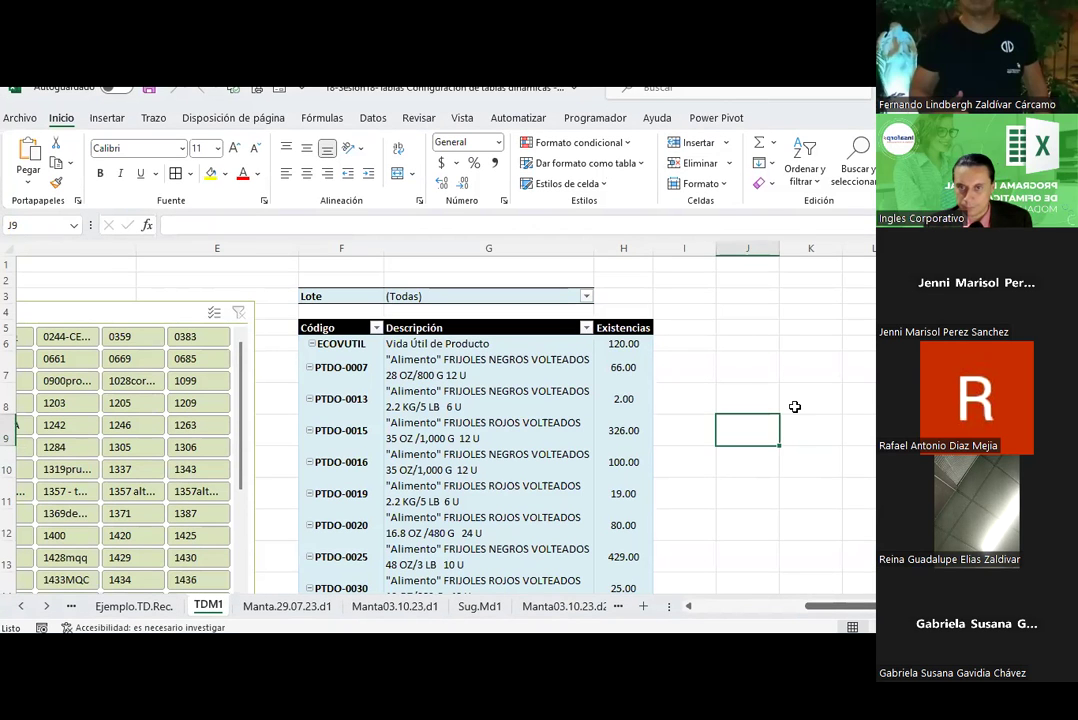
Resize the Tabla 1- Lotes slicer so lot names fit, then open the Manta03.10.23.d1 sheet
{"action": "left_click", "coordinate": [718, 601]}
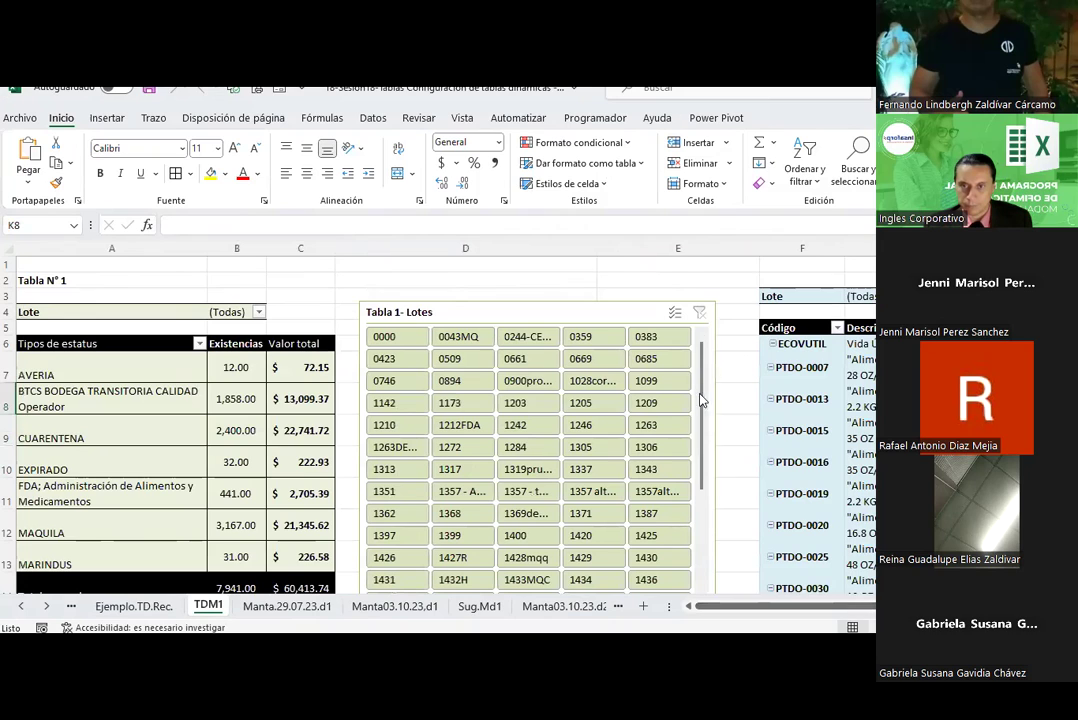
{"action": "left_click", "coordinate": [735, 327]}
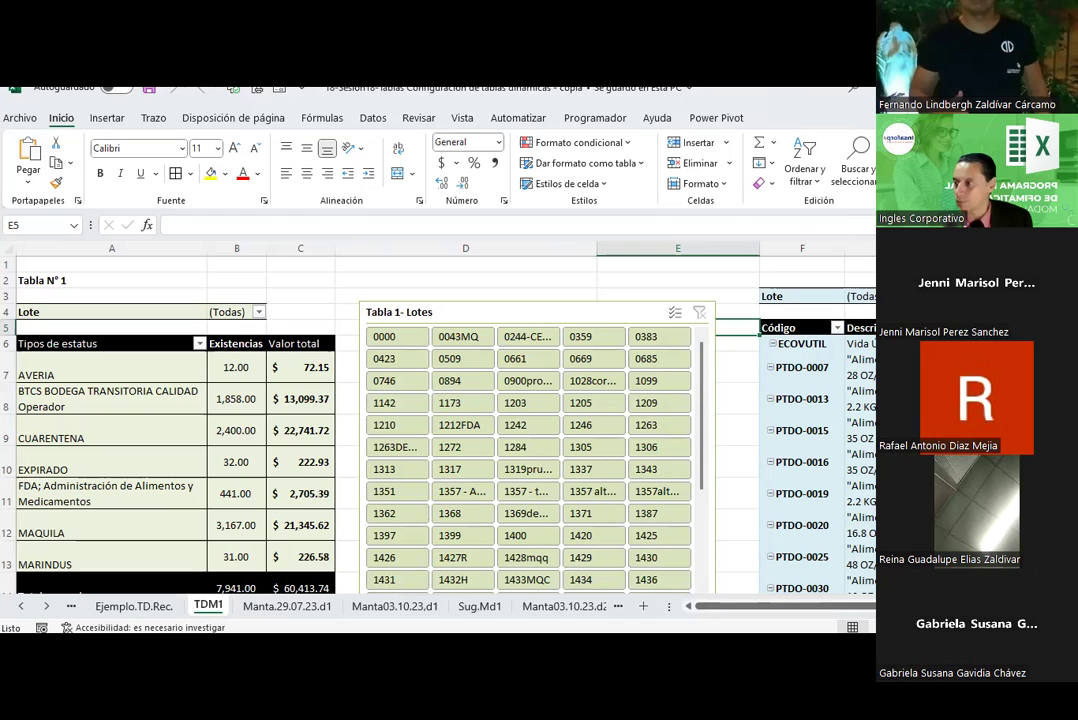
{"action": "left_click", "coordinate": [500, 285]}
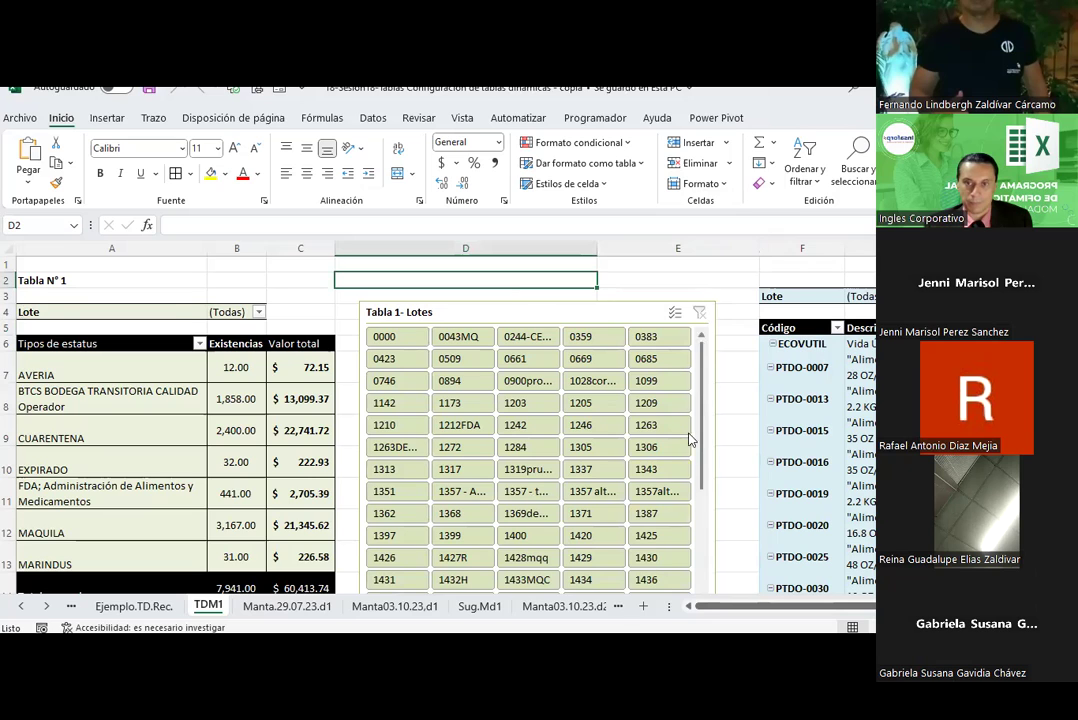
{"action": "scroll", "coordinate": [690, 450], "scroll_direction": "down", "scroll_amount": 3}
{"action": "left_click", "coordinate": [713, 468]}
{"action": "left_click", "coordinate": [630, 437]}
{"action": "left_click_drag", "start_coordinate": [630, 437], "coordinate": [629, 440]}
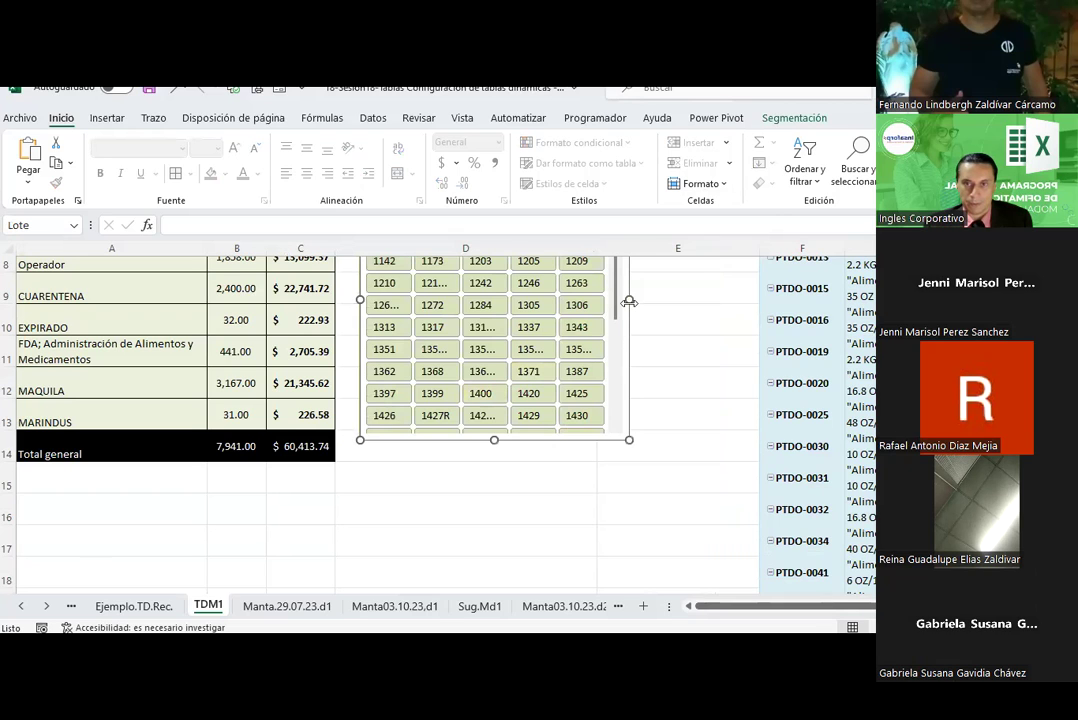
{"action": "left_click_drag", "start_coordinate": [629, 299], "coordinate": [740, 317]}
{"action": "left_click", "coordinate": [558, 489]}
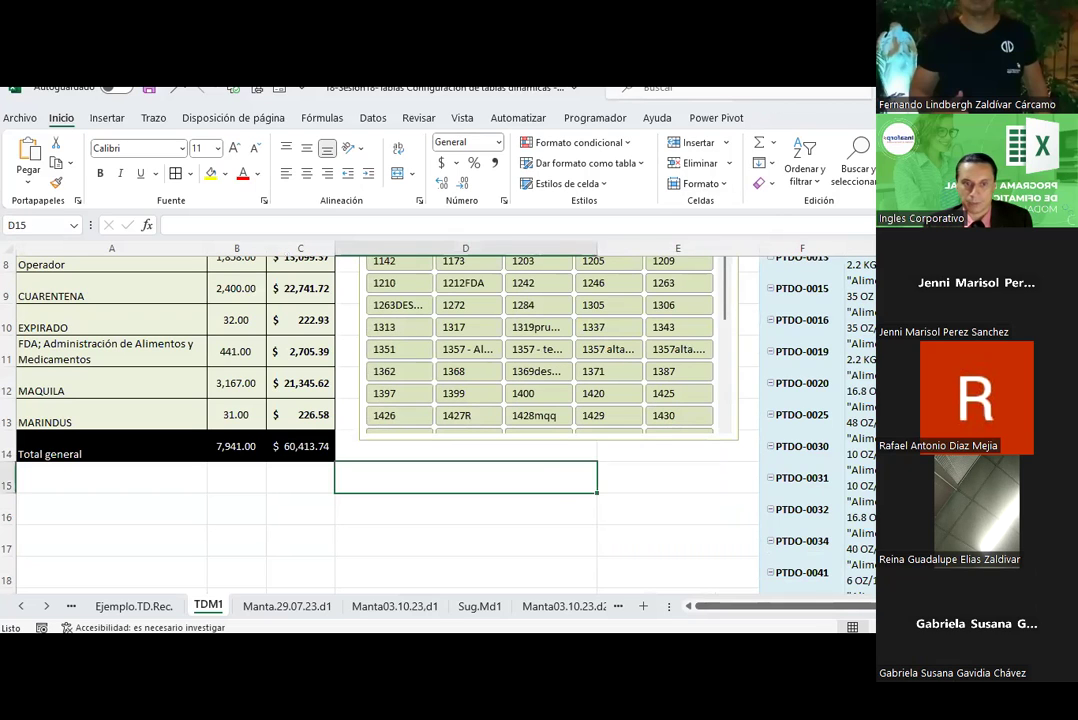
{"action": "left_click", "coordinate": [400, 606]}
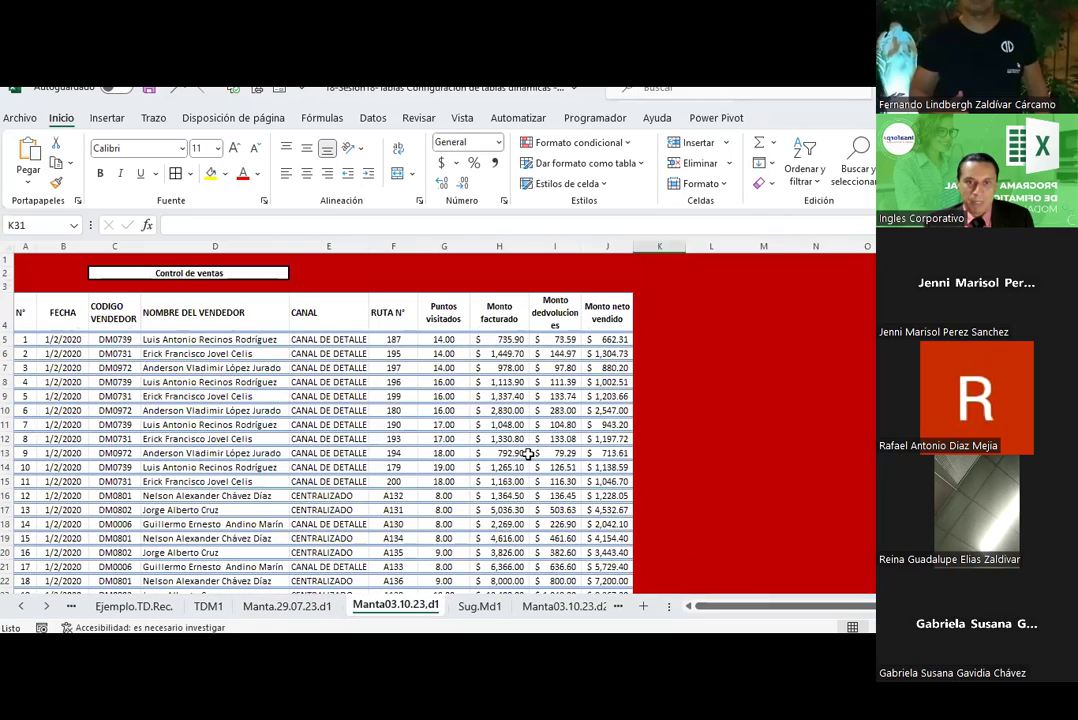
{"action": "scroll", "coordinate": [415, 475], "scroll_direction": "down", "scroll_amount": 5}
{"action": "scroll", "coordinate": [415, 475], "scroll_direction": "down", "scroll_amount": 5}
{"action": "scroll", "coordinate": [417, 478], "scroll_direction": "down", "scroll_amount": 6}
{"action": "scroll", "coordinate": [417, 478], "scroll_direction": "down", "scroll_amount": 10}
{"action": "scroll", "coordinate": [417, 478], "scroll_direction": "down", "scroll_amount": 7}
{"action": "scroll", "coordinate": [417, 478], "scroll_direction": "down", "scroll_amount": 10}
{"action": "scroll", "coordinate": [417, 478], "scroll_direction": "down", "scroll_amount": 20}
{"action": "scroll", "coordinate": [417, 478], "scroll_direction": "down", "scroll_amount": 20}
{"action": "scroll", "coordinate": [417, 478], "scroll_direction": "down", "scroll_amount": 20}
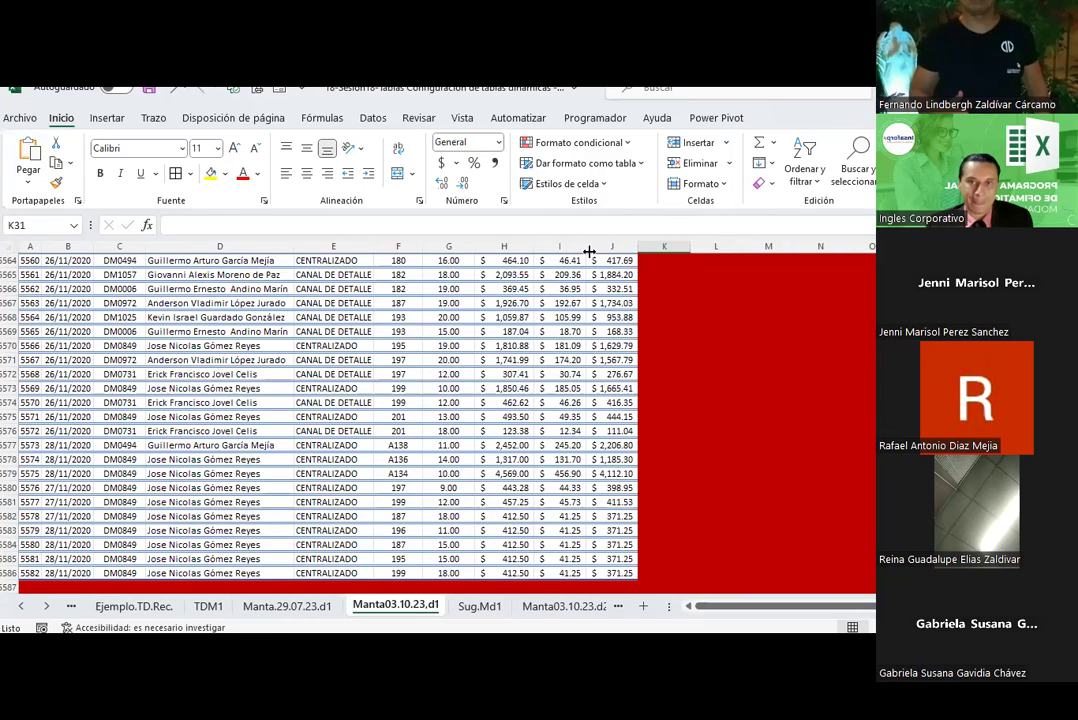
{"action": "scroll", "coordinate": [188, 457], "scroll_direction": "up", "scroll_amount": 15}
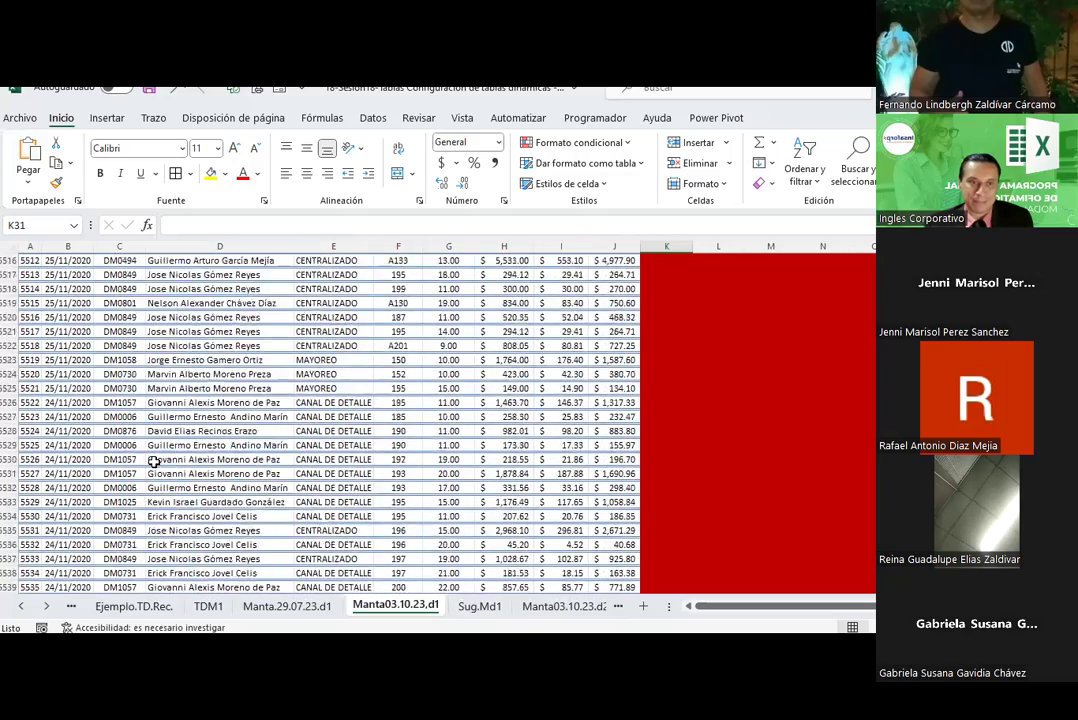
{"action": "scroll", "coordinate": [153, 461], "scroll_direction": "up", "scroll_amount": 20}
{"action": "scroll", "coordinate": [153, 461], "scroll_direction": "up", "scroll_amount": 20}
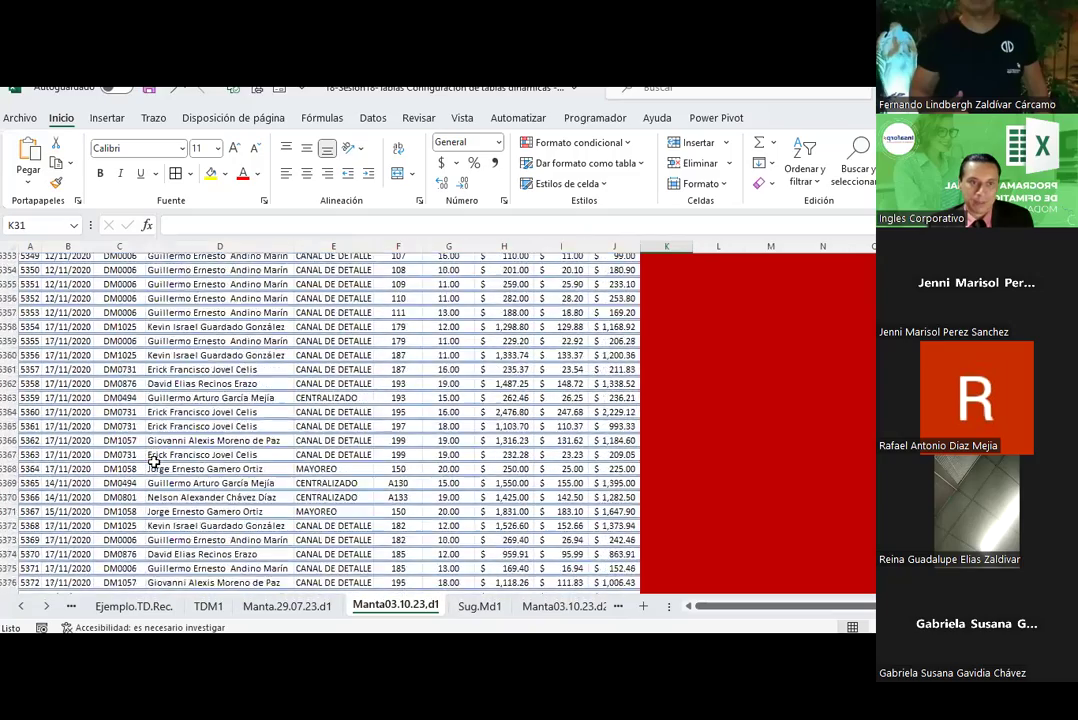
{"action": "scroll", "coordinate": [153, 461], "scroll_direction": "up", "scroll_amount": 14}
{"action": "scroll", "coordinate": [153, 461], "scroll_direction": "up", "scroll_amount": 14}
{"action": "scroll", "coordinate": [153, 461], "scroll_direction": "up", "scroll_amount": 14}
{"action": "scroll", "coordinate": [153, 461], "scroll_direction": "up", "scroll_amount": 14}
{"action": "scroll", "coordinate": [153, 461], "scroll_direction": "up", "scroll_amount": 13}
{"action": "scroll", "coordinate": [153, 461], "scroll_direction": "up", "scroll_amount": 15}
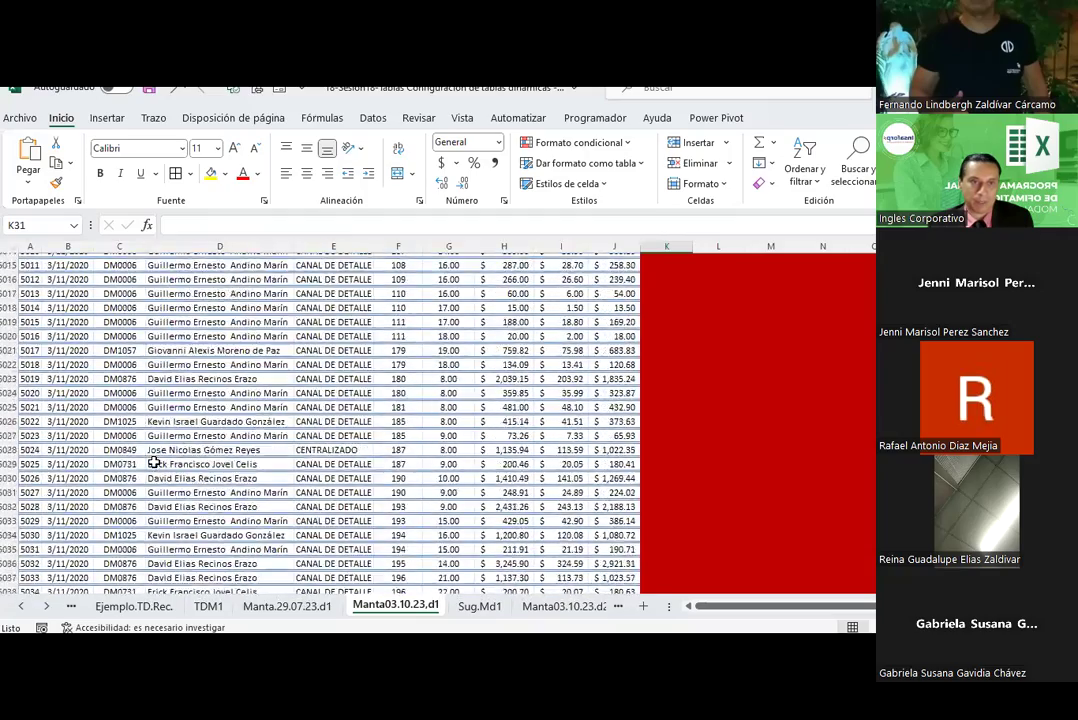
{"action": "scroll", "coordinate": [153, 461], "scroll_direction": "up", "scroll_amount": 11}
{"action": "scroll", "coordinate": [154, 450], "scroll_direction": "up", "scroll_amount": 11}
{"action": "scroll", "coordinate": [154, 450], "scroll_direction": "up", "scroll_amount": 11}
{"action": "scroll", "coordinate": [159, 444], "scroll_direction": "up", "scroll_amount": 11}
{"action": "scroll", "coordinate": [159, 444], "scroll_direction": "up", "scroll_amount": 11}
{"action": "scroll", "coordinate": [159, 444], "scroll_direction": "up", "scroll_amount": 11}
{"action": "scroll", "coordinate": [159, 444], "scroll_direction": "up", "scroll_amount": 11}
{"action": "scroll", "coordinate": [159, 444], "scroll_direction": "up", "scroll_amount": 12}
{"action": "scroll", "coordinate": [159, 444], "scroll_direction": "up", "scroll_amount": 7}
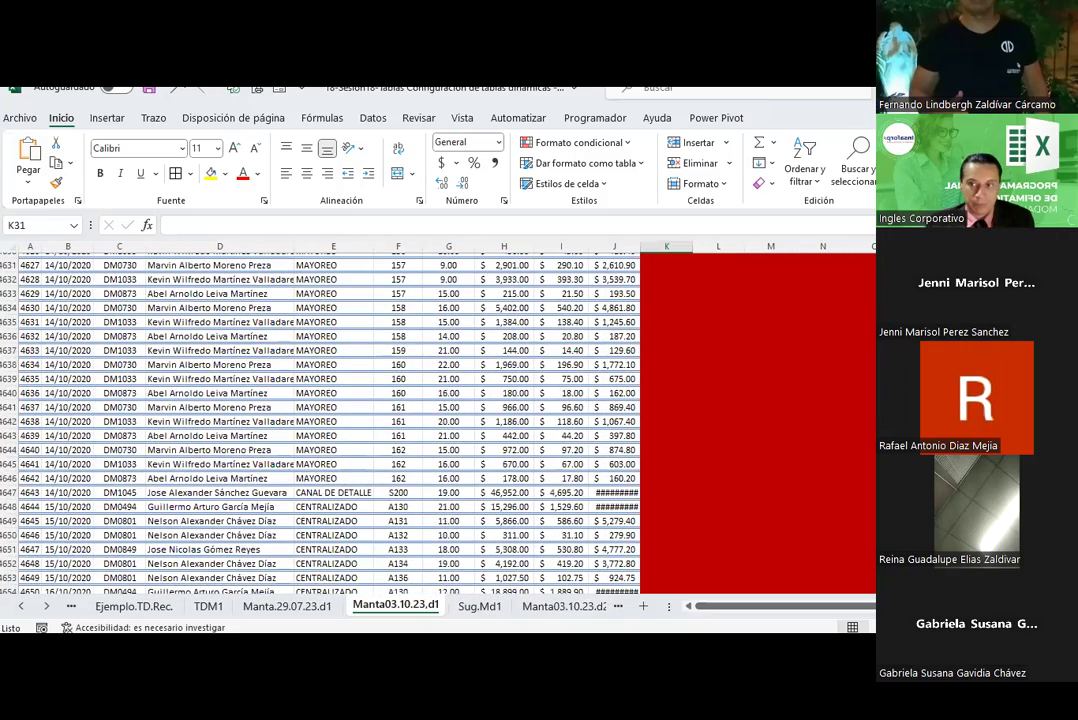
{"action": "scroll", "coordinate": [320, 420], "scroll_direction": "up", "scroll_amount": 10}
{"action": "scroll", "coordinate": [320, 420], "scroll_direction": "up", "scroll_amount": 10}
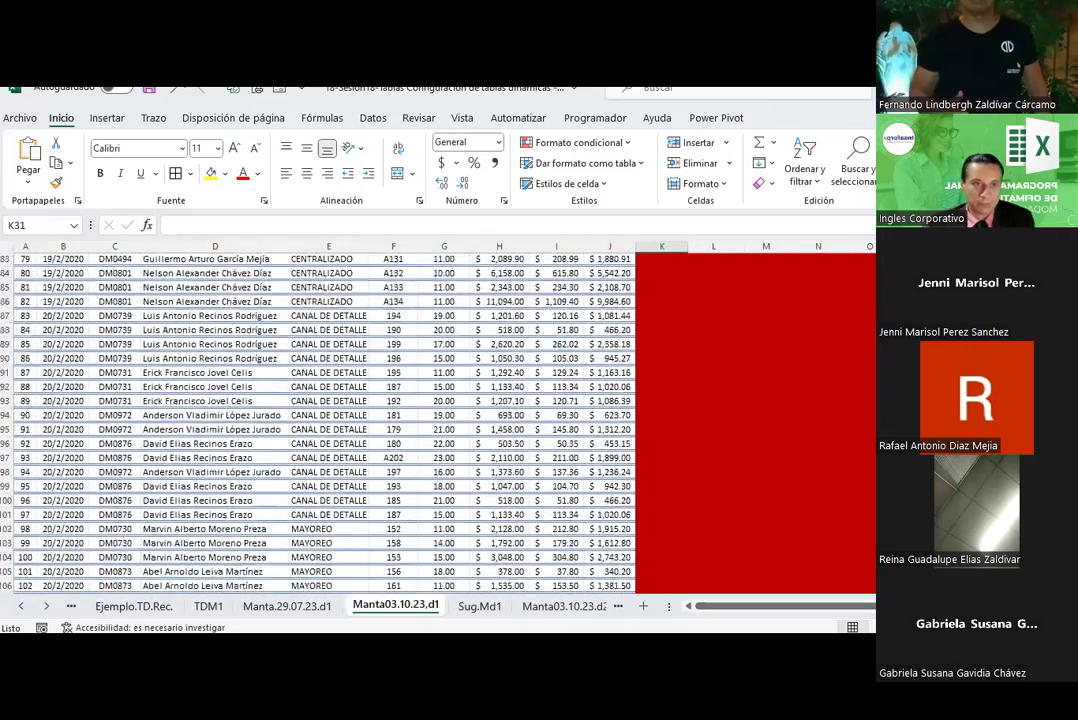
{"action": "scroll", "coordinate": [320, 420], "scroll_direction": "up", "scroll_amount": 20}
{"action": "scroll", "coordinate": [153, 489], "scroll_direction": "down", "scroll_amount": 4}
{"action": "scroll", "coordinate": [49, 467], "scroll_direction": "down", "scroll_amount": 8}
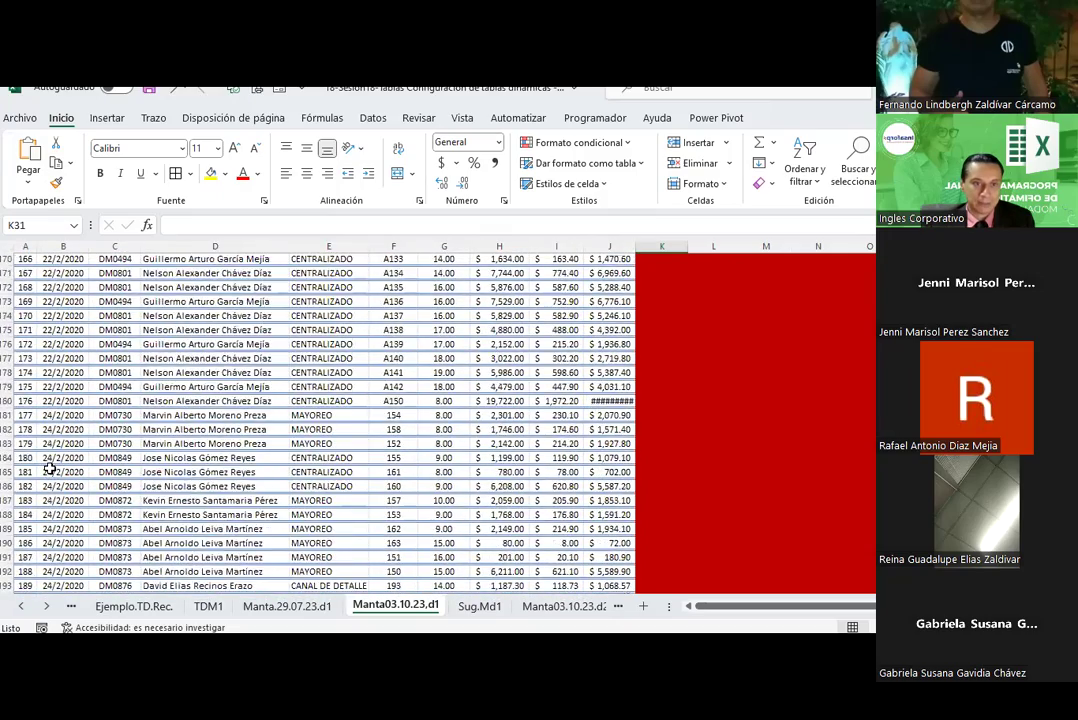
{"action": "scroll", "coordinate": [49, 467], "scroll_direction": "down", "scroll_amount": 17}
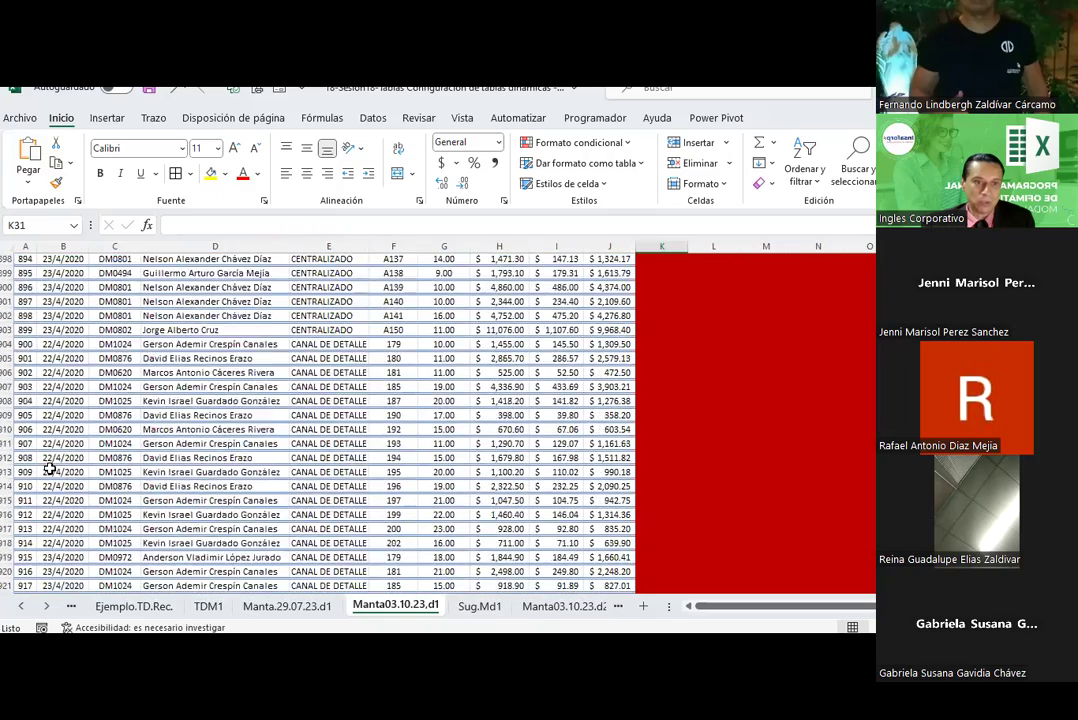
{"action": "scroll", "coordinate": [49, 468], "scroll_direction": "down", "scroll_amount": 6}
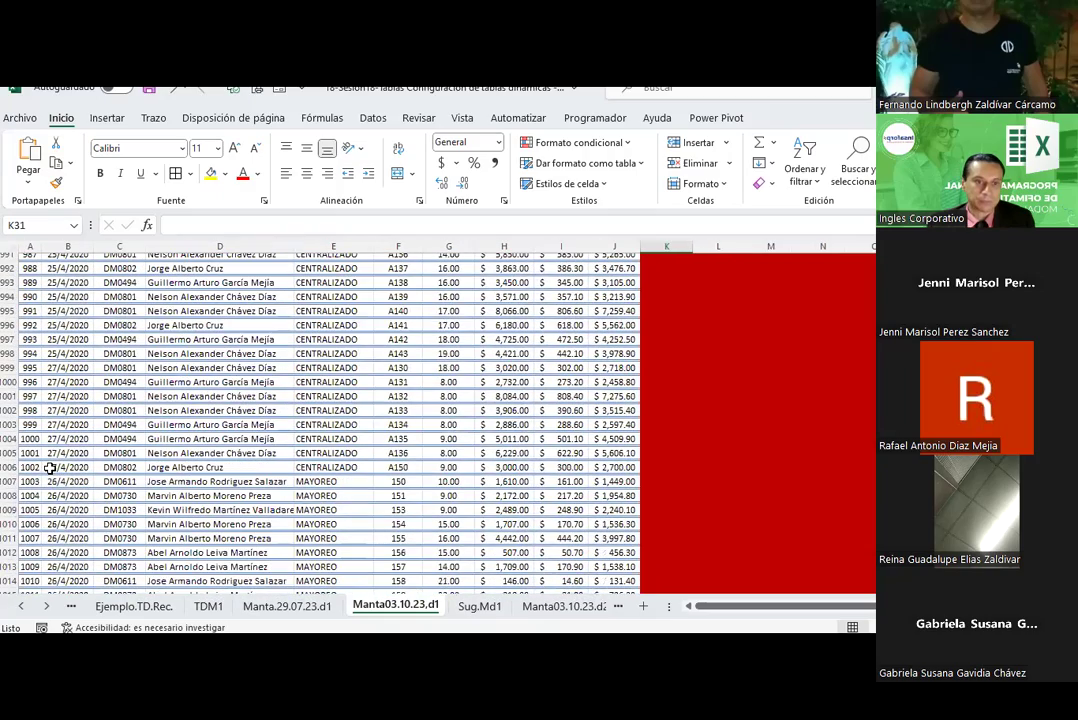
Replace 2020 with 2021 in the 1000 FECHA dates selected from row 1005 down
{"action": "left_click_drag", "start_coordinate": [68, 453], "coordinate": [90, 587]}
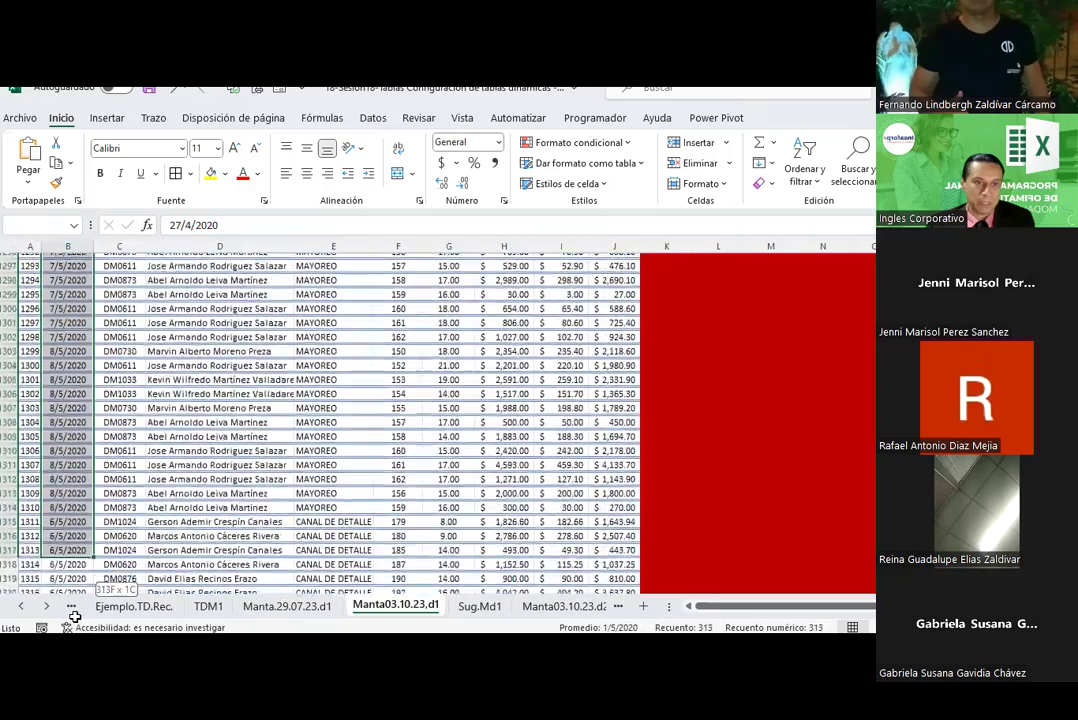
{"action": "mouse_move", "coordinate": [75, 617]}
{"action": "left_mouse_down"}
{"action": "mouse_move", "coordinate": [93, 590]}
{"action": "mouse_move", "coordinate": [82, 617]}
{"action": "mouse_move", "coordinate": [93, 588]}
{"action": "mouse_move", "coordinate": [76, 303]}
{"action": "left_mouse_up"}
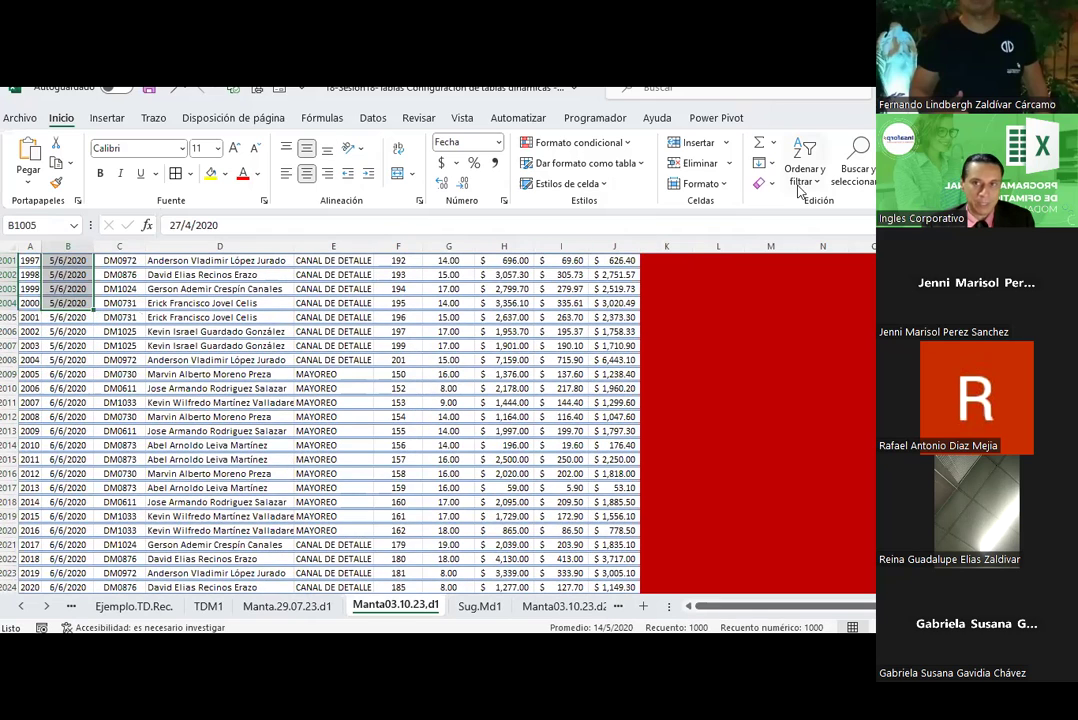
{"action": "key", "text": "ctrl+b"}
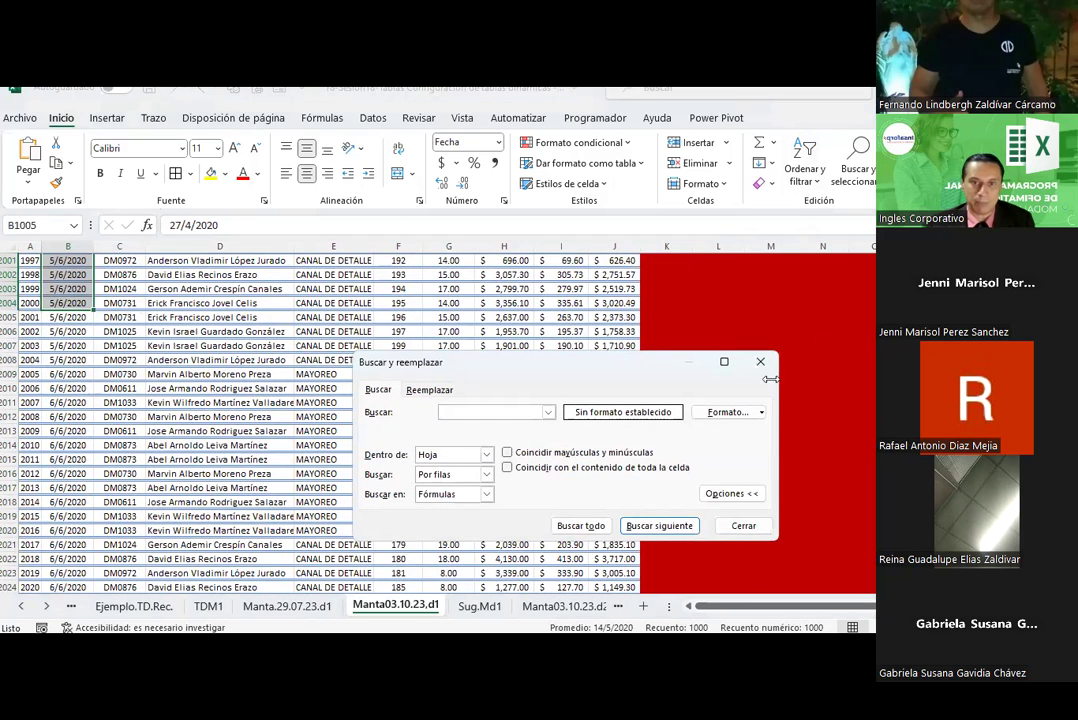
{"action": "left_click", "coordinate": [430, 390]}
{"action": "type", "text": "2020"}
{"action": "key", "text": "Tab"}
{"action": "type", "text": "2021"}
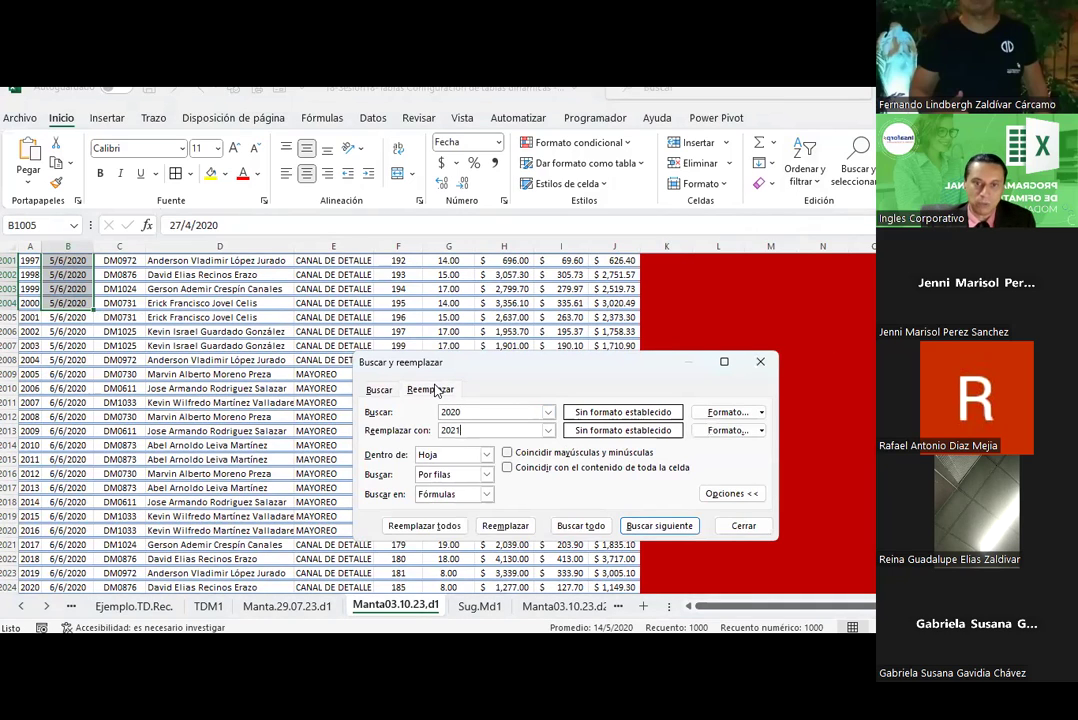
{"action": "left_click", "coordinate": [450, 526]}
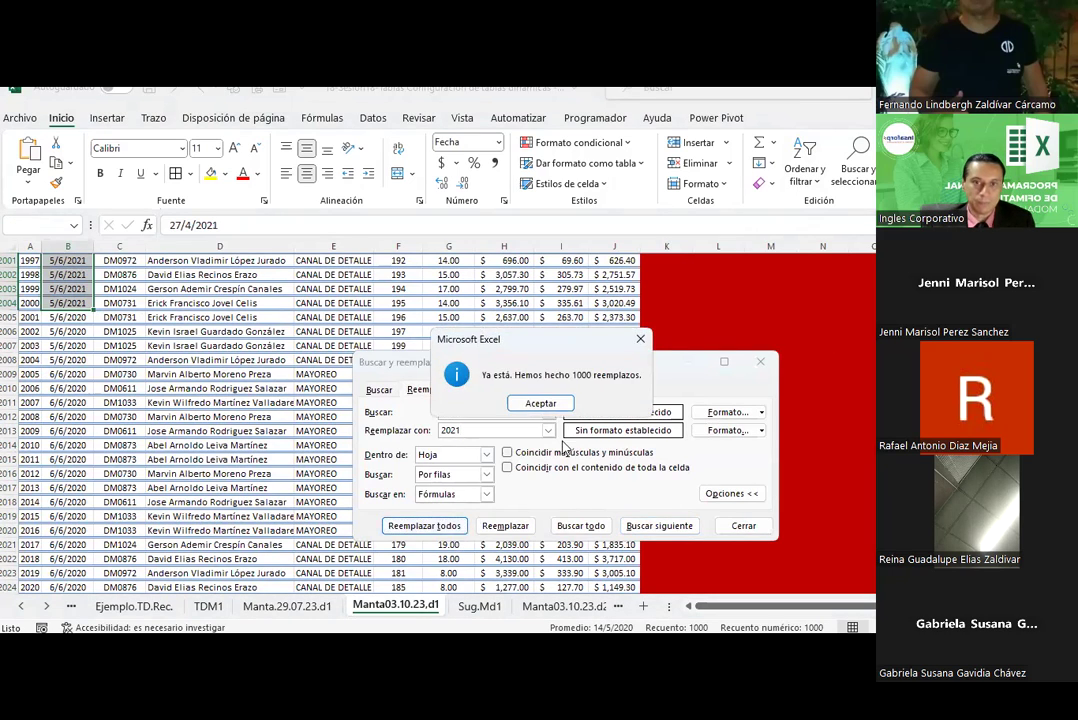
{"action": "left_click", "coordinate": [545, 407]}
{"action": "left_click", "coordinate": [745, 526]}
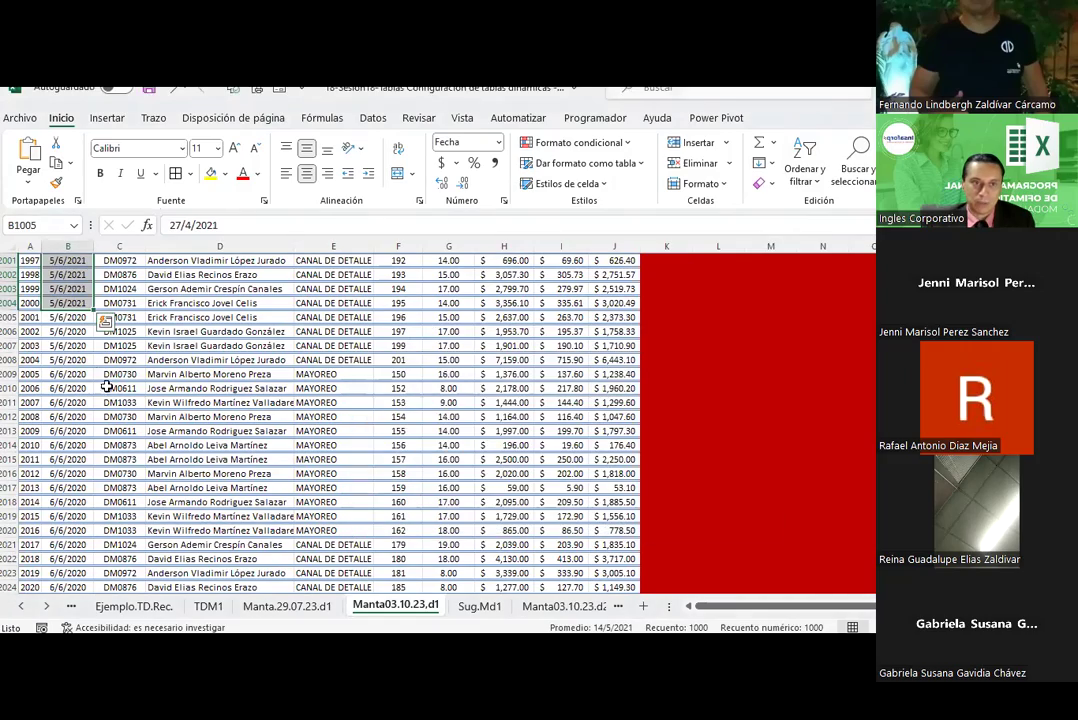
Replace 2020 with 2022 in the next 1000 dates of column B
{"action": "mouse_move", "coordinate": [72, 317]}
{"action": "left_mouse_down"}
{"action": "mouse_move", "coordinate": [95, 587]}
{"action": "mouse_move", "coordinate": [77, 527]}
{"action": "mouse_move", "coordinate": [73, 228]}
{"action": "left_mouse_up"}
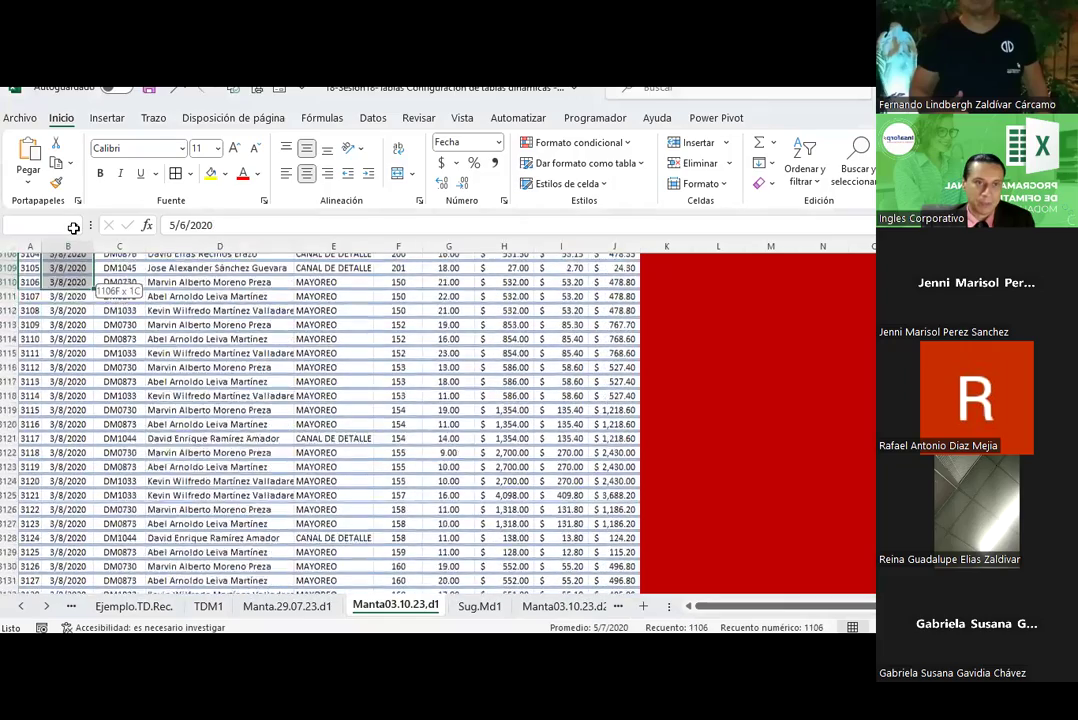
{"action": "mouse_move", "coordinate": [73, 228]}
{"action": "left_mouse_down"}
{"action": "mouse_move", "coordinate": [72, 249]}
{"action": "mouse_move", "coordinate": [70, 225]}
{"action": "left_mouse_up"}
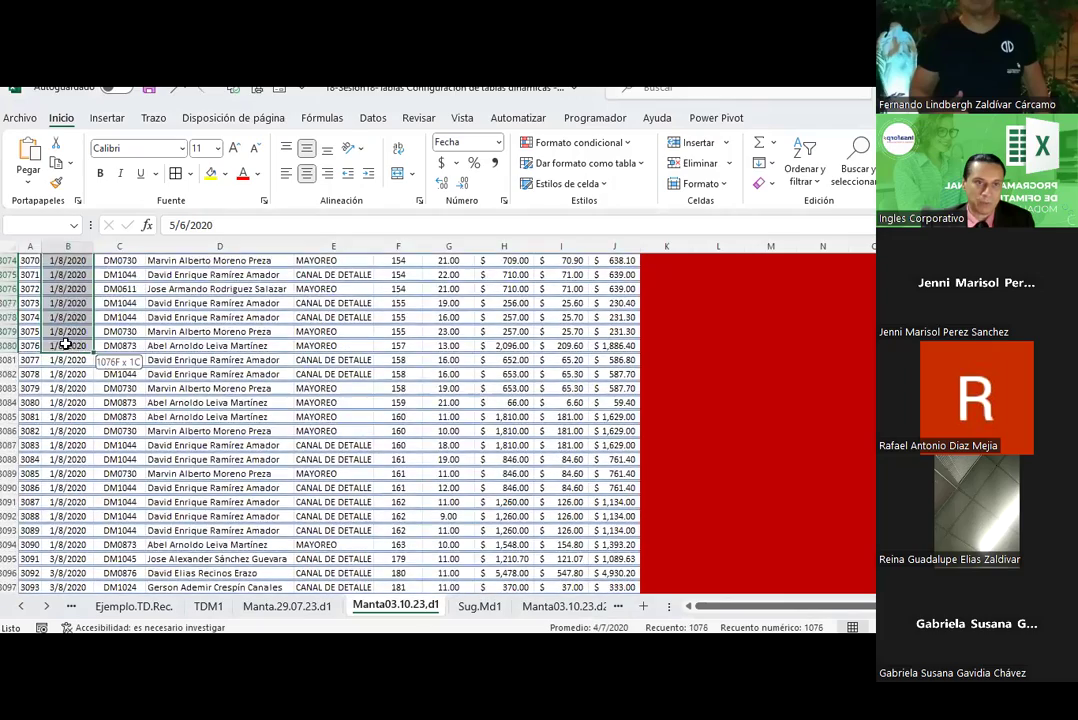
{"action": "left_click_drag", "start_coordinate": [70, 225], "coordinate": [62, 441]}
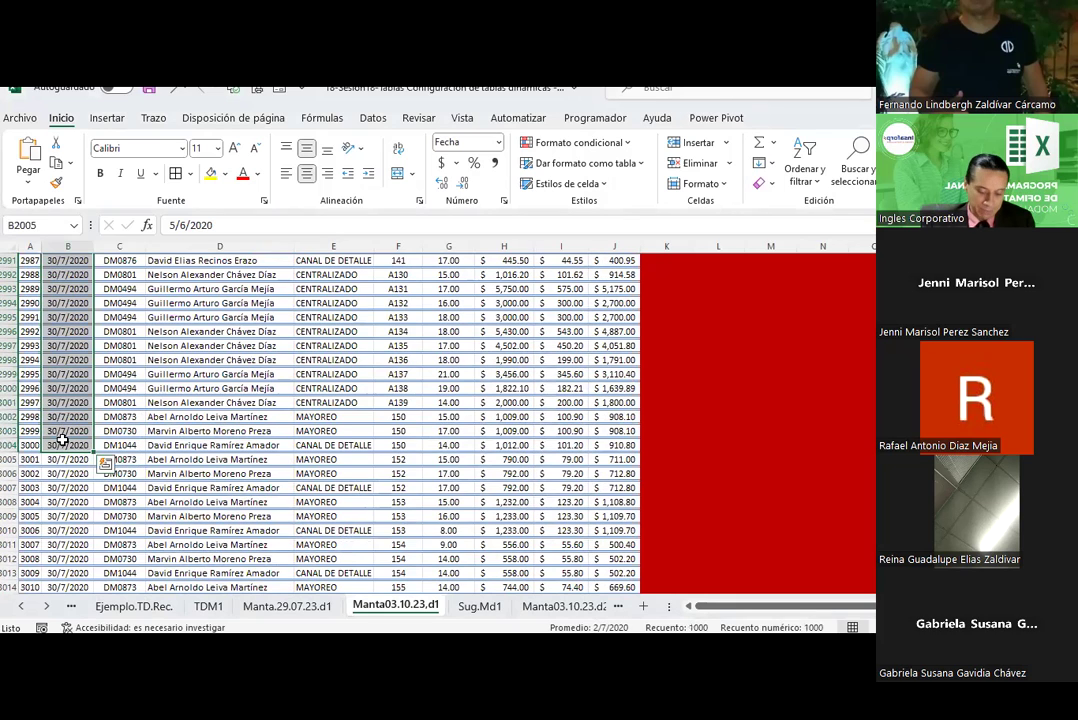
{"action": "key", "text": "ctrl+b"}
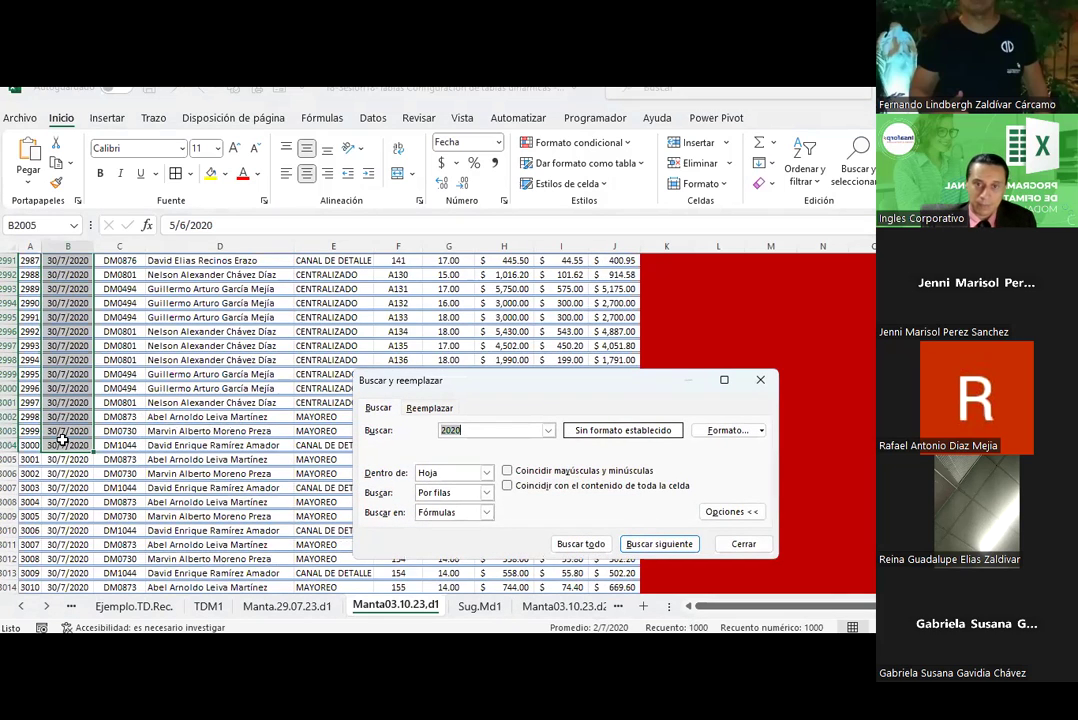
{"action": "left_click", "coordinate": [429, 408]}
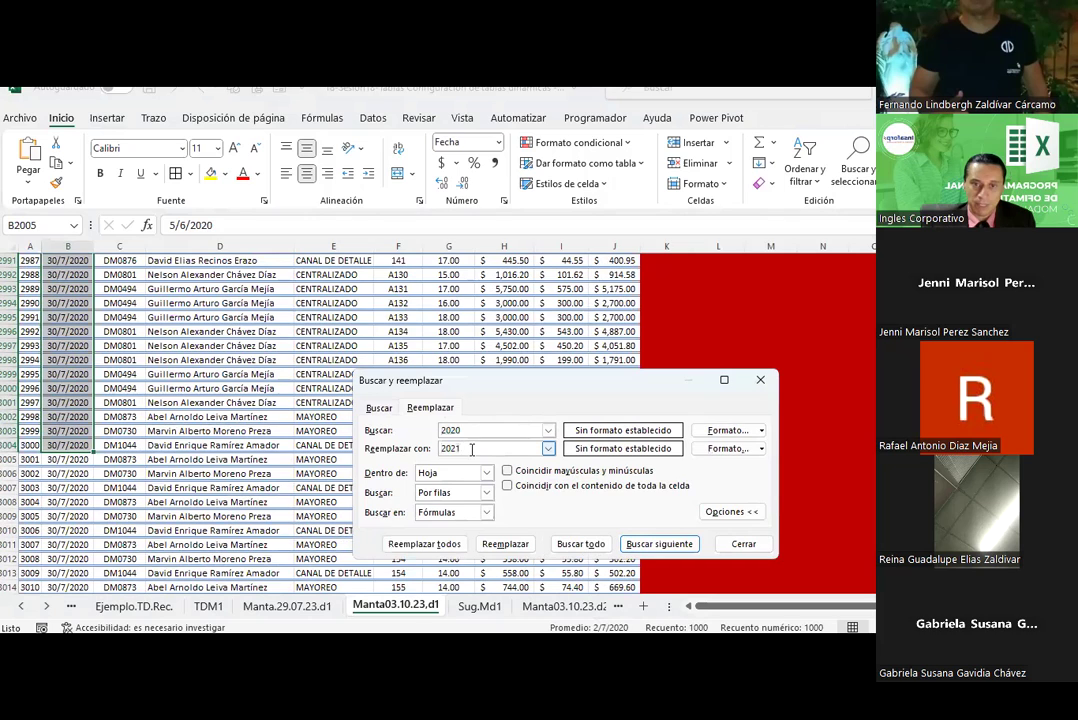
{"action": "key", "text": "BackSpace"}
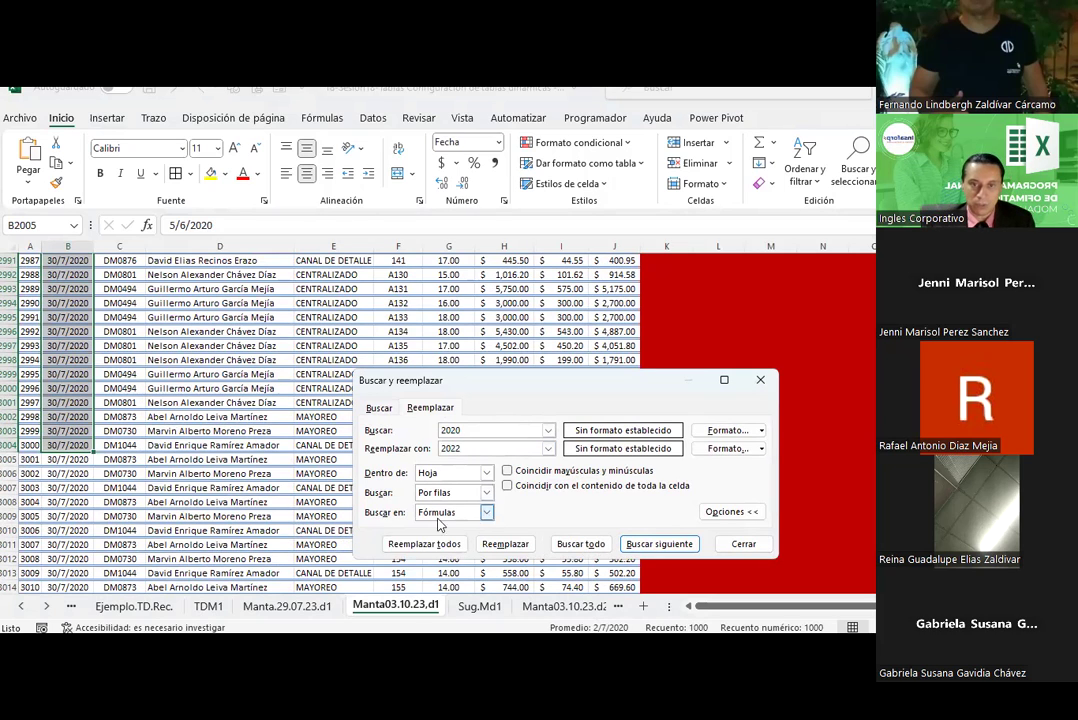
{"action": "left_click", "coordinate": [421, 543]}
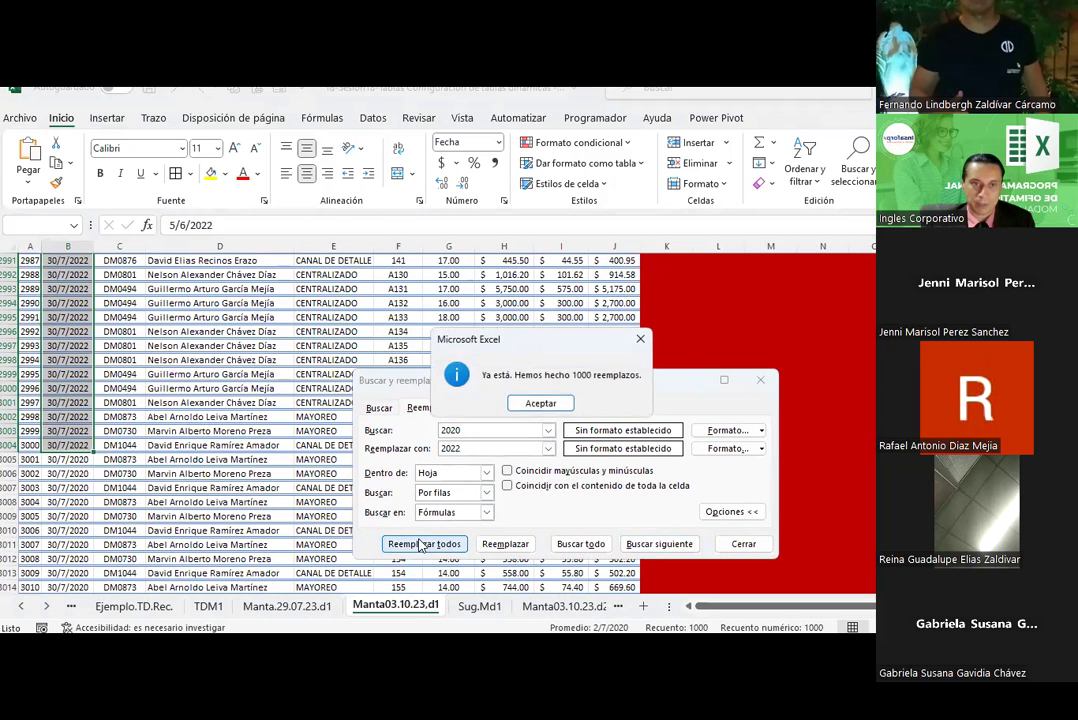
{"action": "left_click", "coordinate": [541, 403]}
Replace 2020 with 2023 in the remaining 2582 dates from B3005 down
{"action": "left_click", "coordinate": [80, 459]}
{"action": "key", "text": "ctrl+shift+Down"}
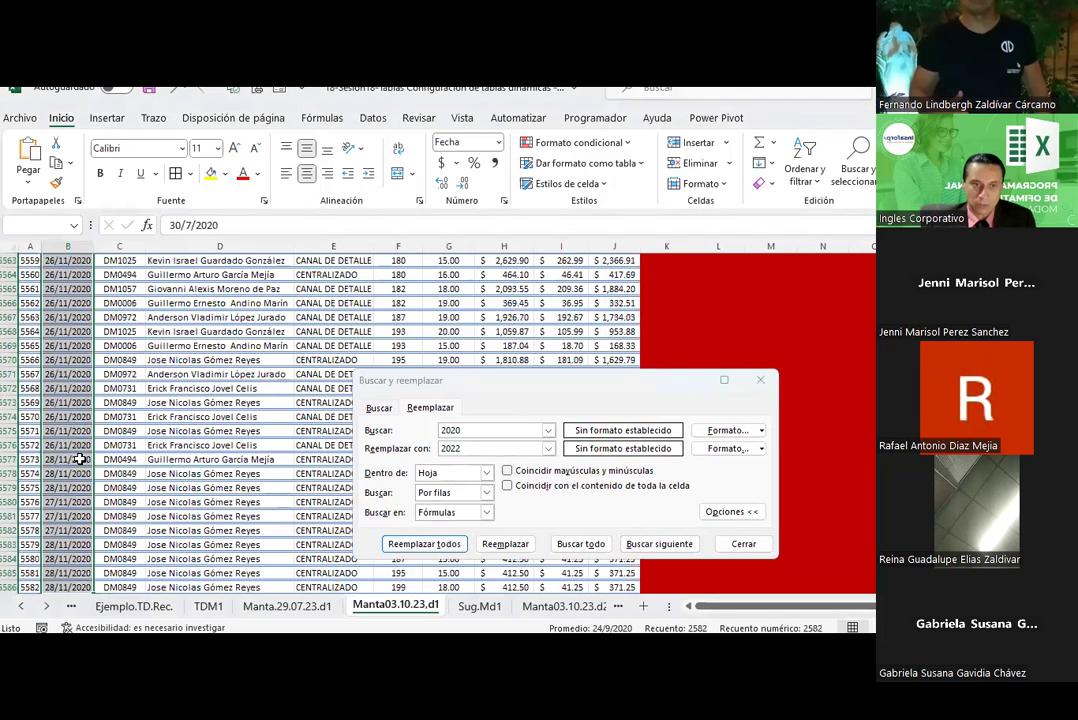
{"action": "left_click", "coordinate": [495, 449]}
{"action": "left_click", "coordinate": [481, 447]}
{"action": "type", "text": "2023"}
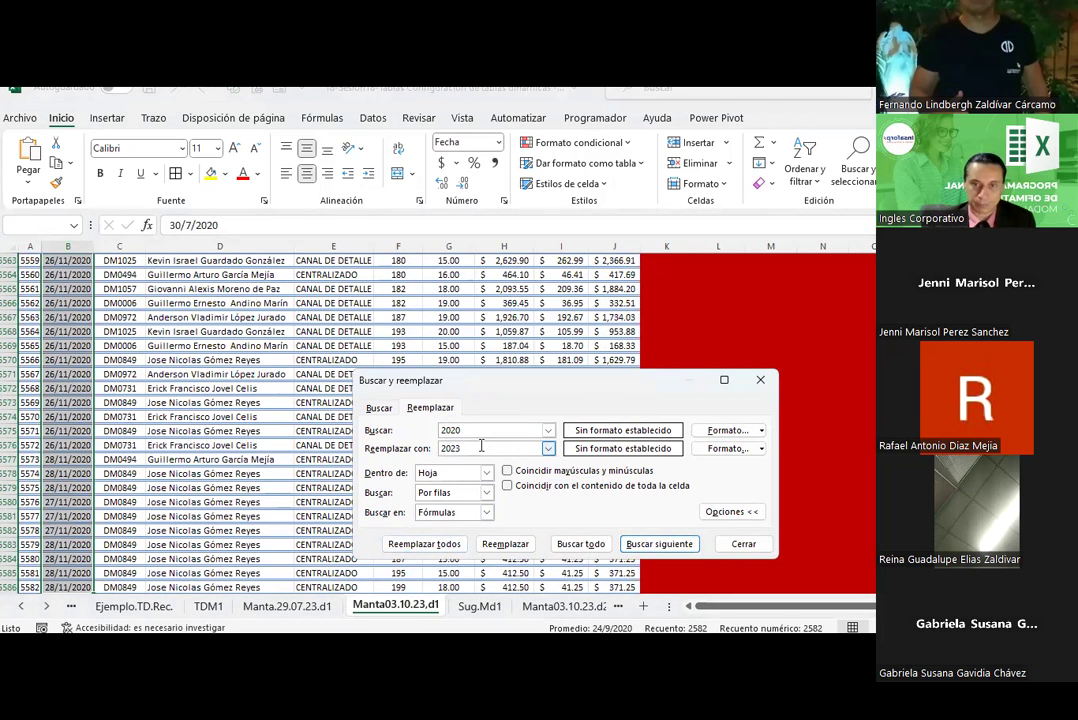
{"action": "left_click", "coordinate": [424, 544]}
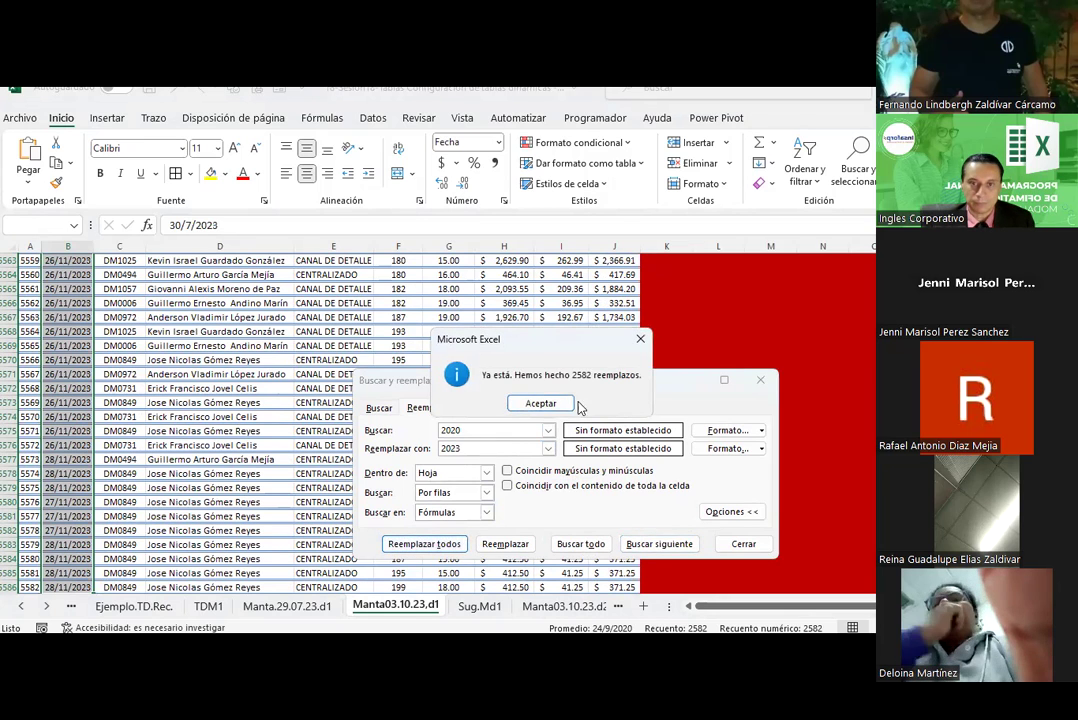
{"action": "left_click", "coordinate": [541, 402]}
{"action": "left_click", "coordinate": [741, 544]}
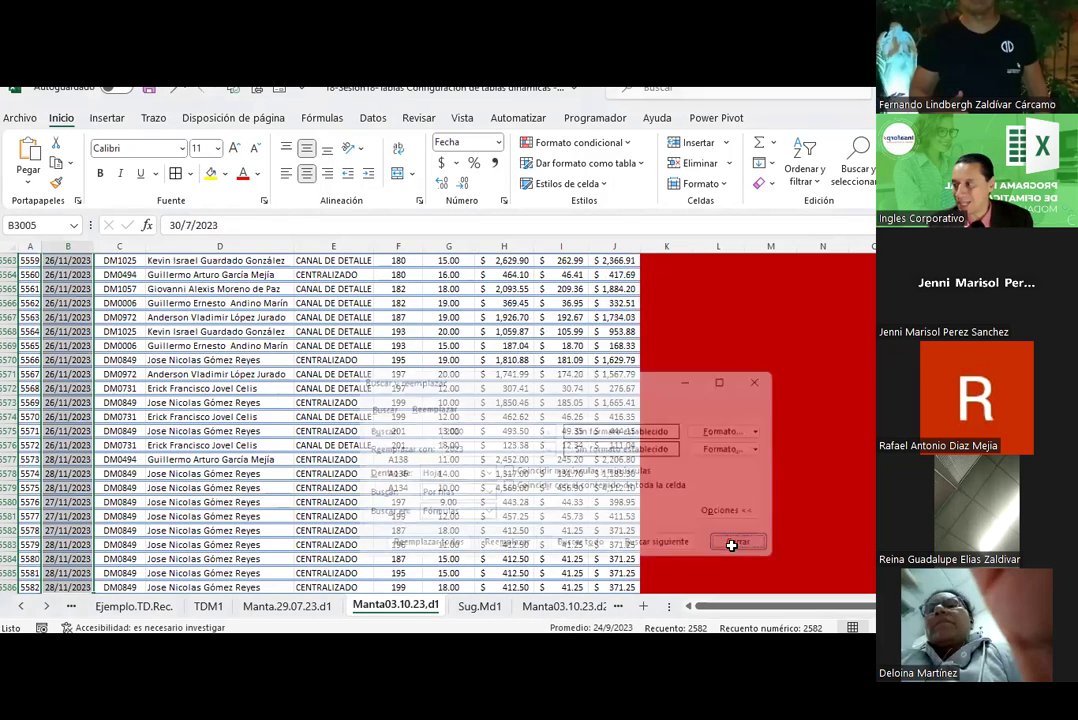
Save the workbook and jump back to the top of the Control de ventas table
{"action": "left_click", "coordinate": [146, 89]}
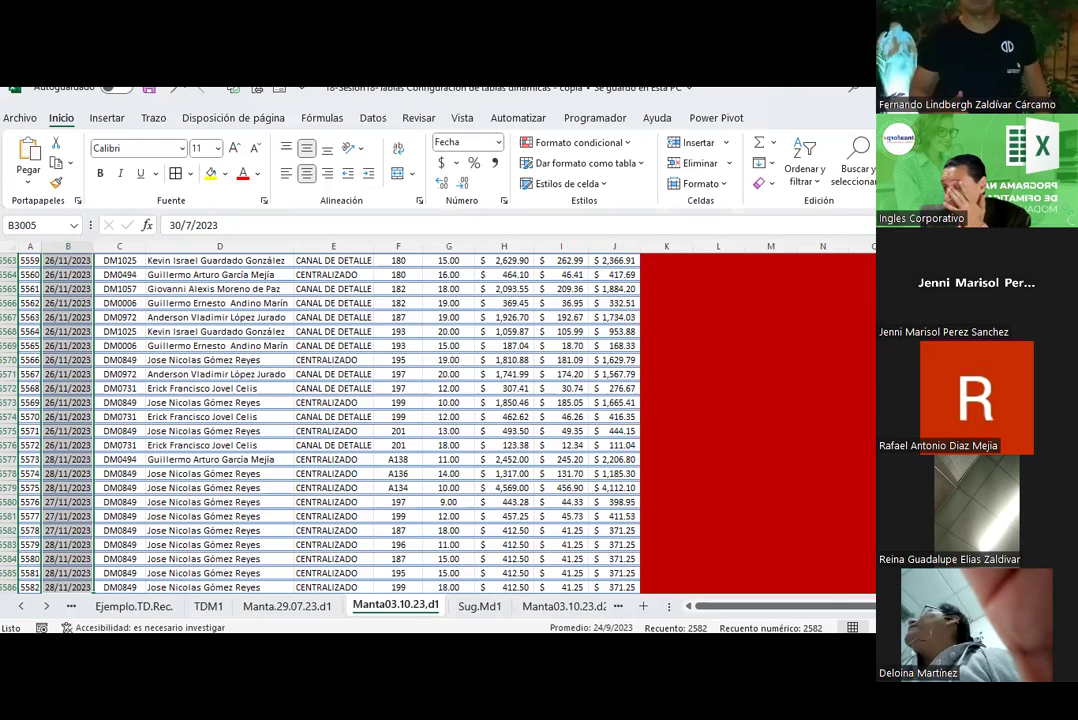
{"action": "key", "text": "alt+Tab"}
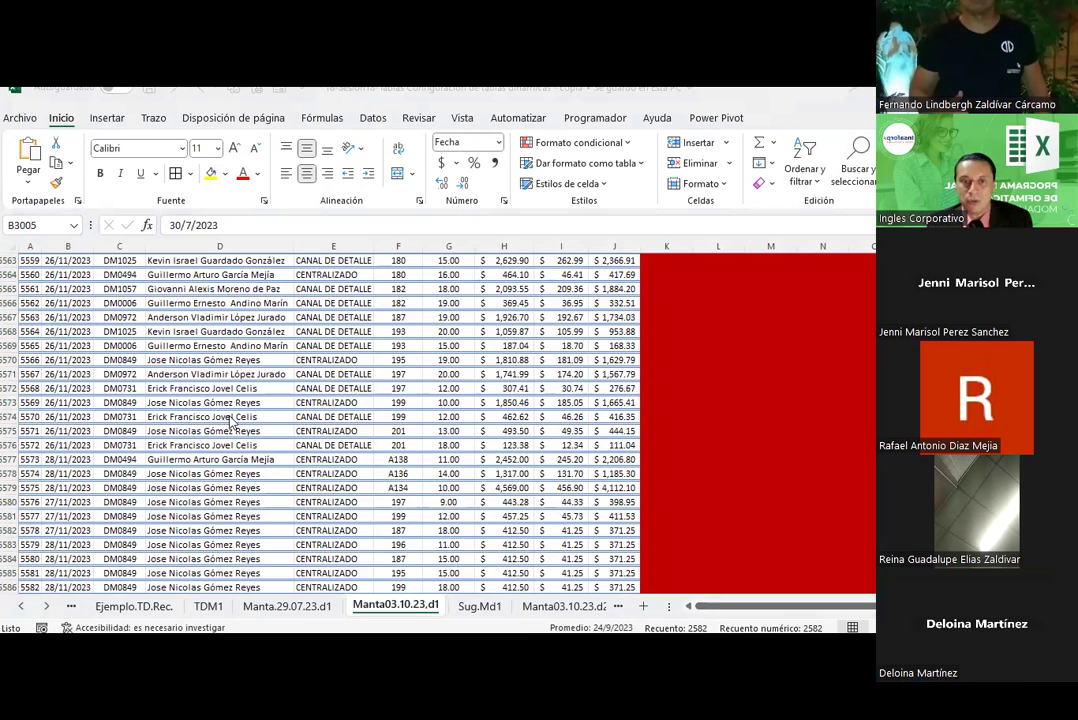
{"action": "key", "text": "ctrl+space"}
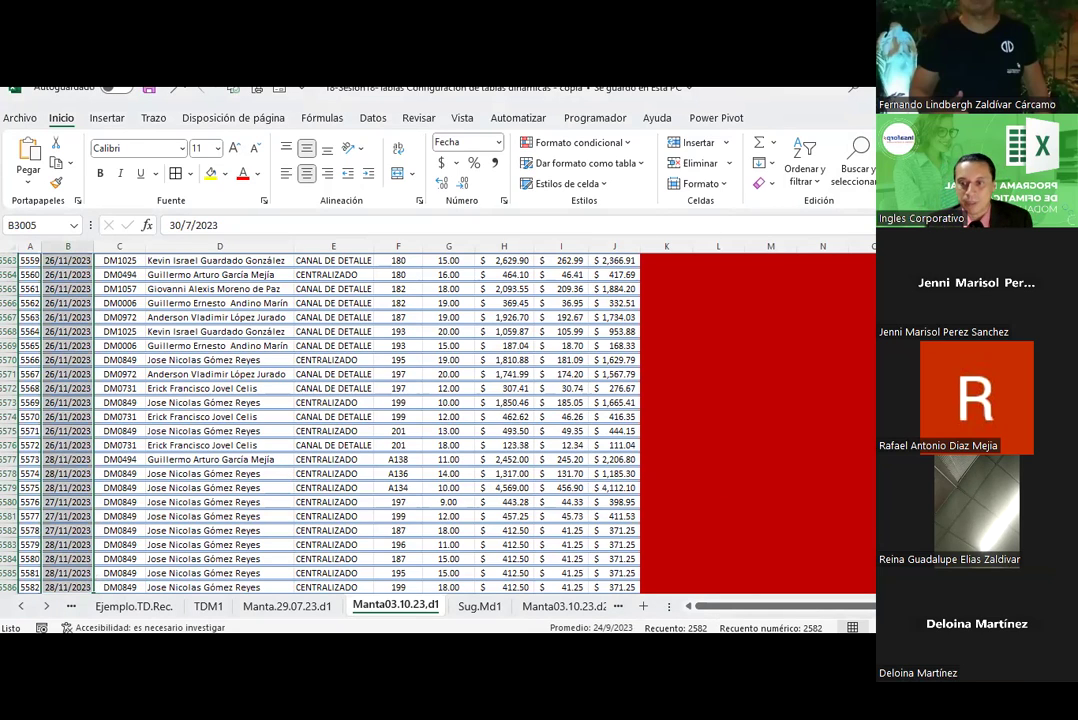
{"action": "key", "text": "ctrl+Home"}
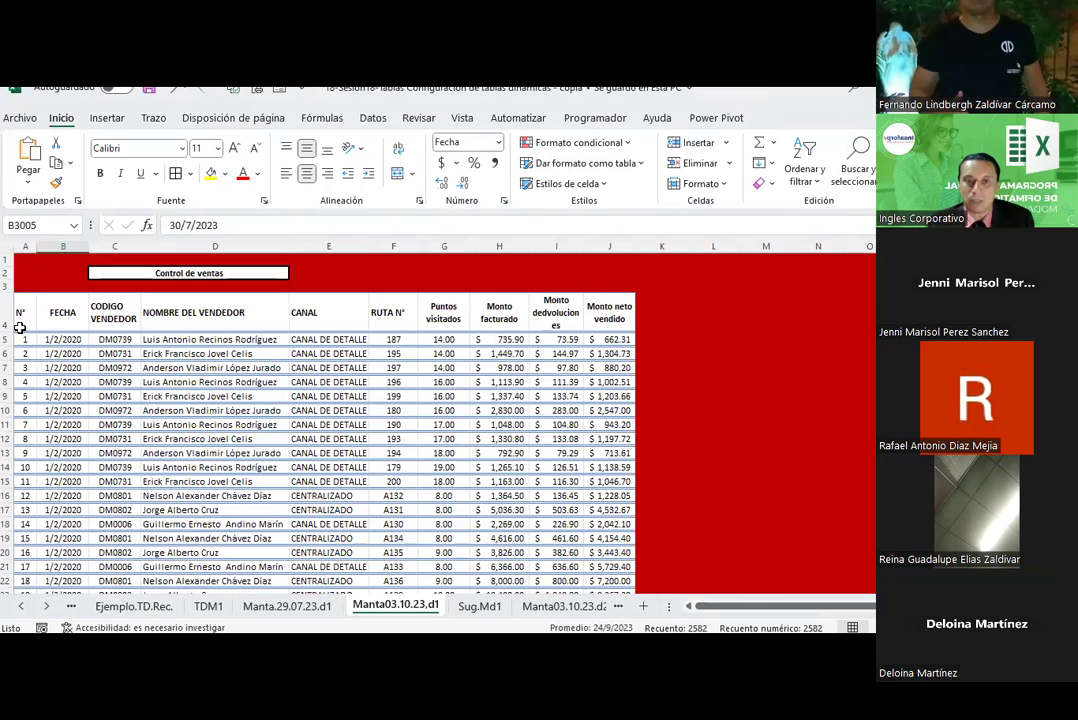
Widen column I so the returns header fits, then select header row A4:J4
{"action": "left_click", "coordinate": [76, 357]}
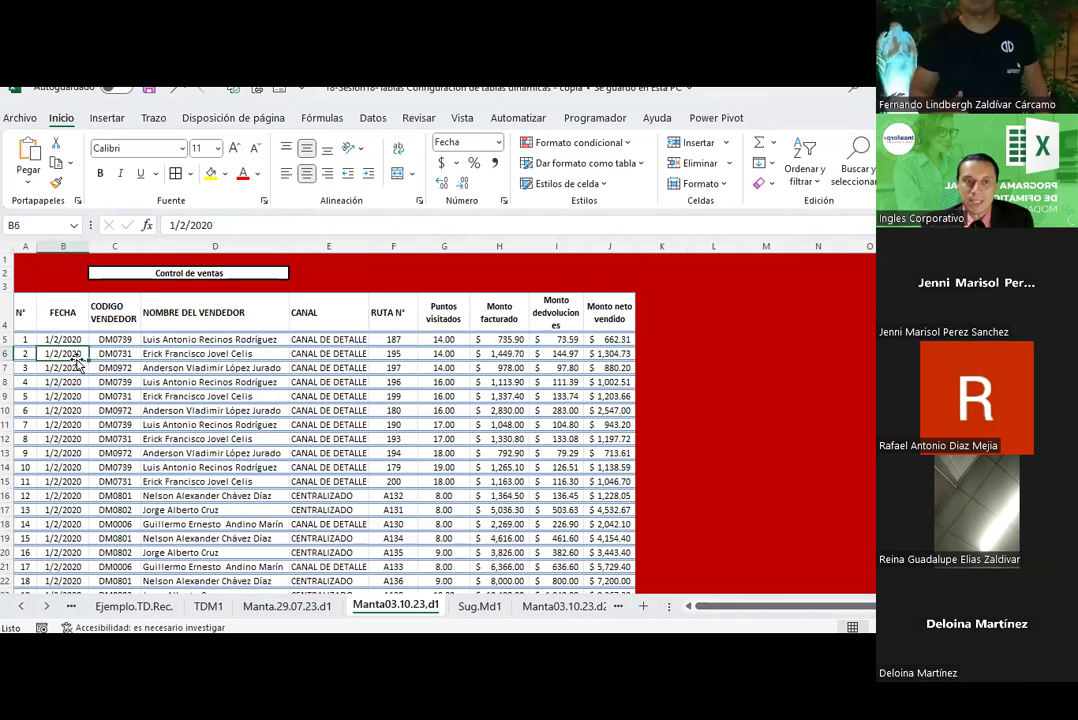
{"action": "left_click", "coordinate": [341, 356]}
{"action": "left_click", "coordinate": [403, 339]}
{"action": "left_click", "coordinate": [400, 382]}
{"action": "left_click", "coordinate": [408, 438]}
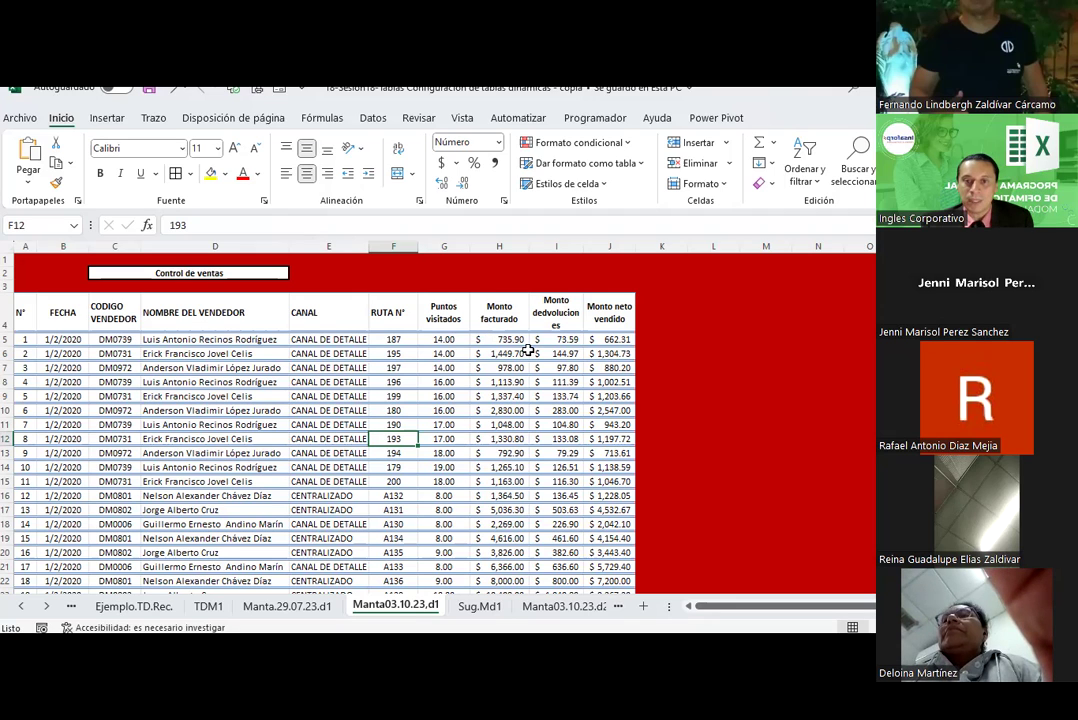
{"action": "left_click_drag", "start_coordinate": [583, 246], "coordinate": [594, 246]}
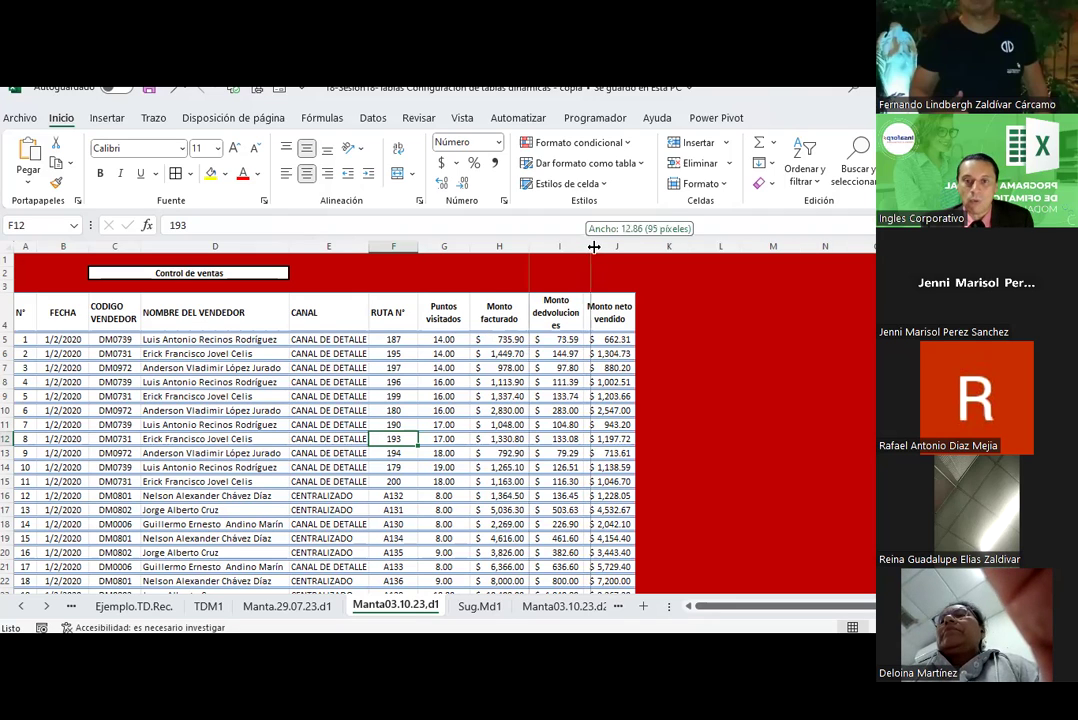
{"action": "left_click", "coordinate": [572, 339]}
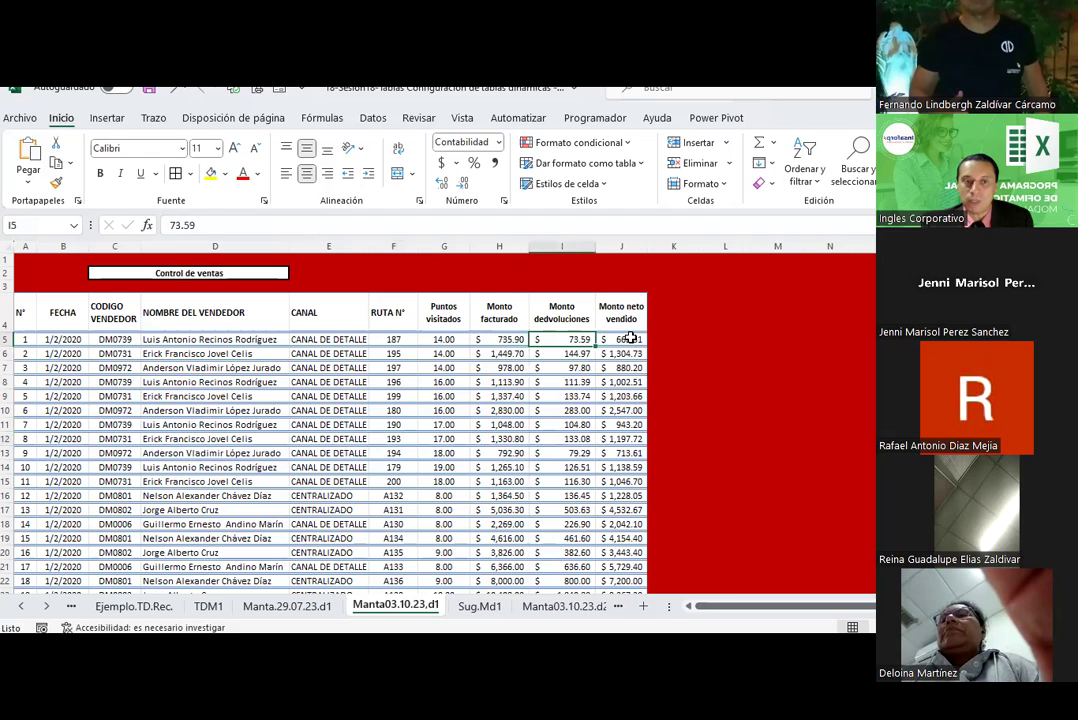
{"action": "left_click", "coordinate": [621, 410]}
{"action": "left_click", "coordinate": [621, 453]}
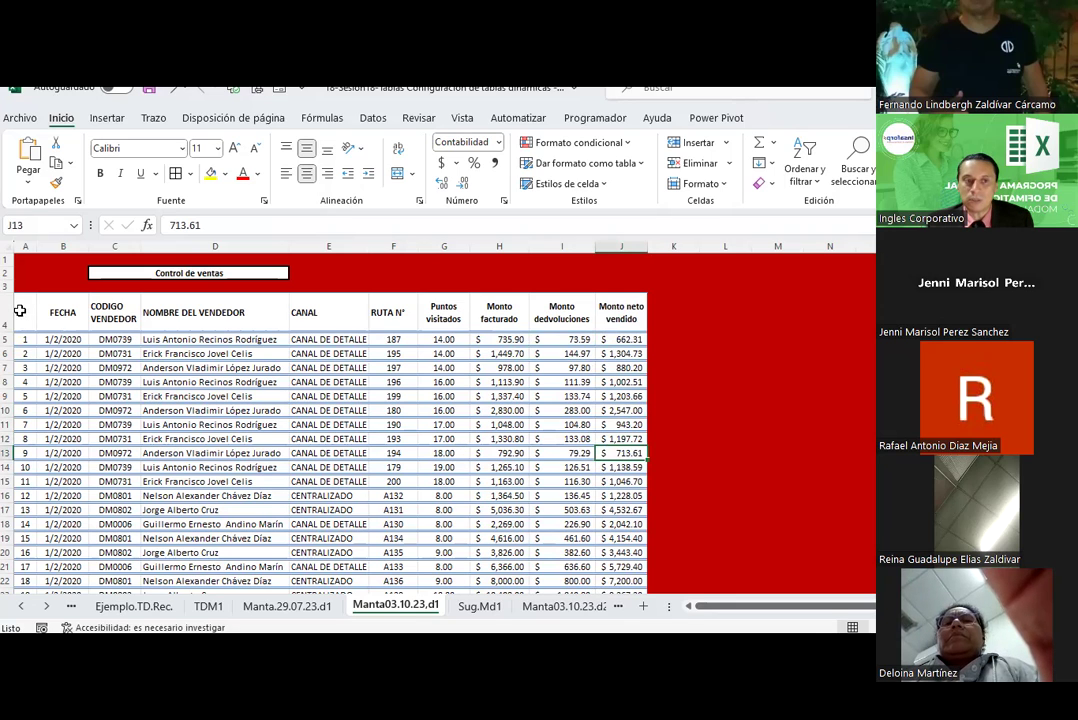
{"action": "left_click_drag", "start_coordinate": [19, 311], "coordinate": [631, 308]}
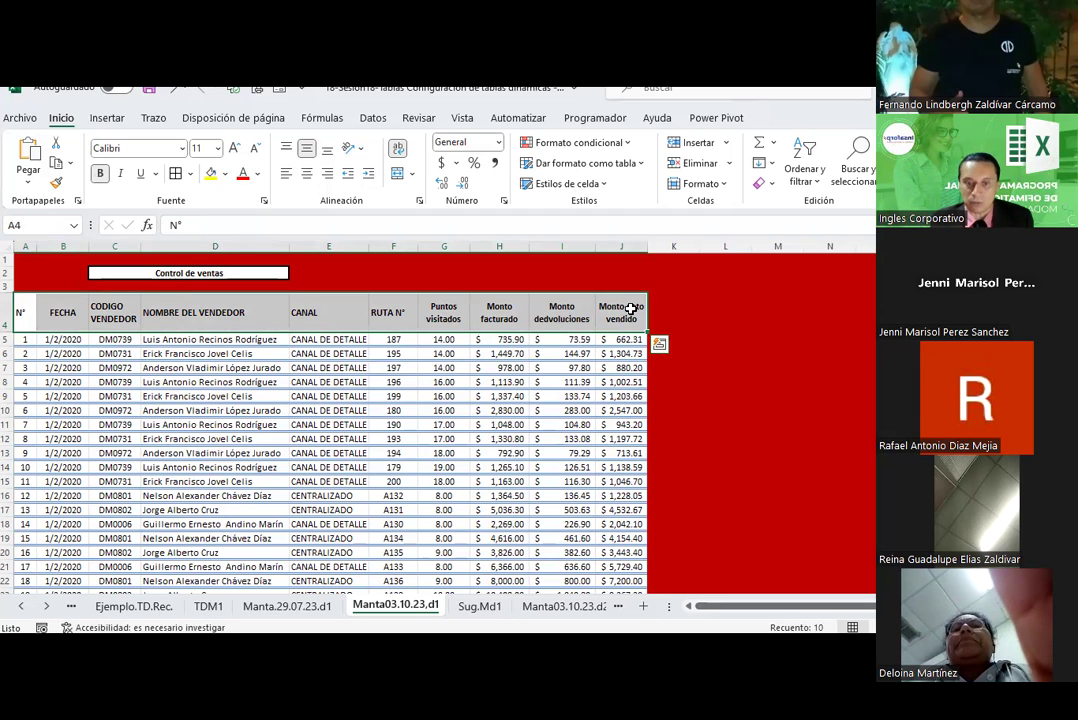
Correct header I4 to 'Monto devoluciones' and bring up the Sug.Md1 sheet
{"action": "left_click", "coordinate": [480, 606]}
{"action": "scroll", "coordinate": [340, 421], "scroll_direction": "up", "scroll_amount": 5}
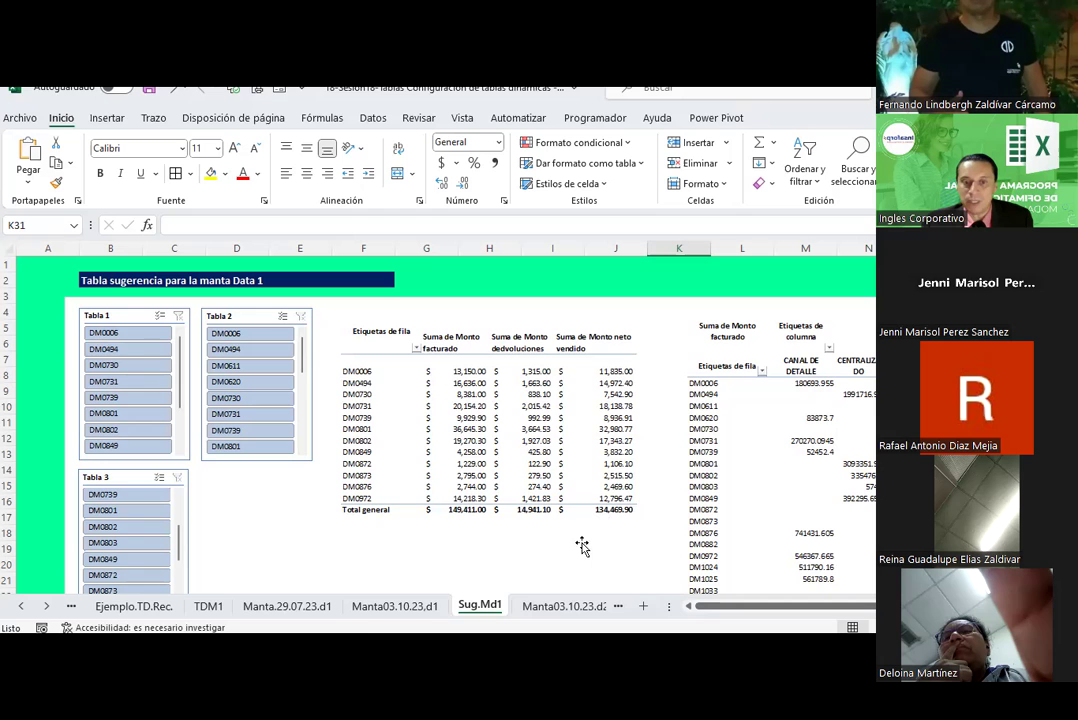
{"action": "left_click", "coordinate": [420, 612]}
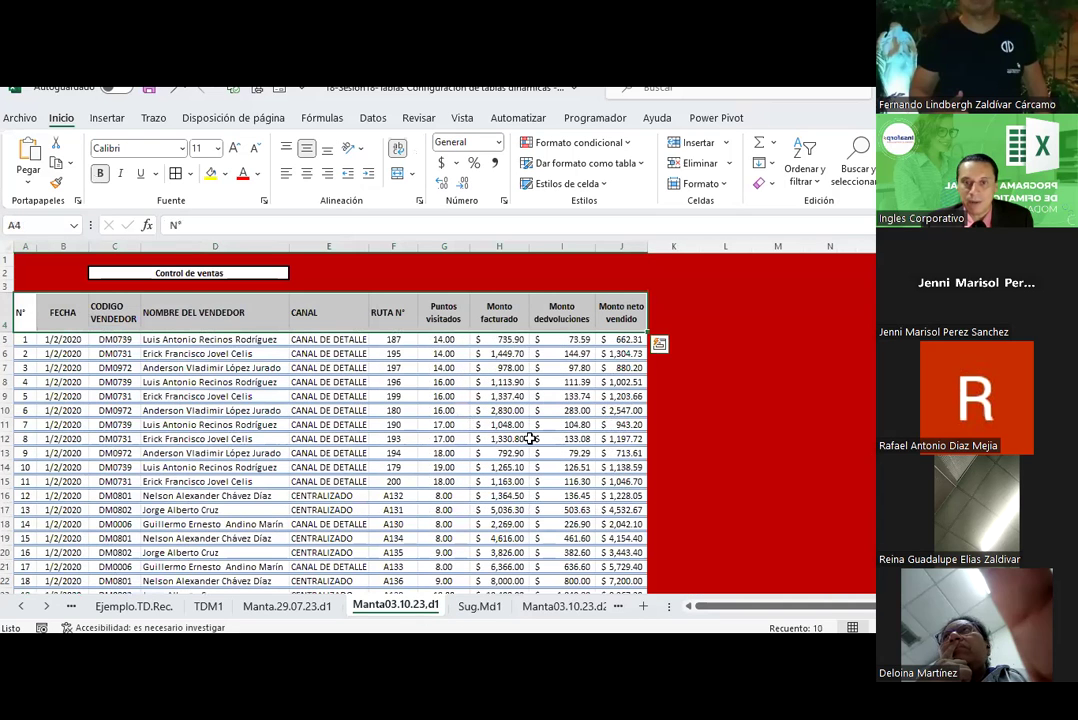
{"action": "double_click", "coordinate": [549, 318]}
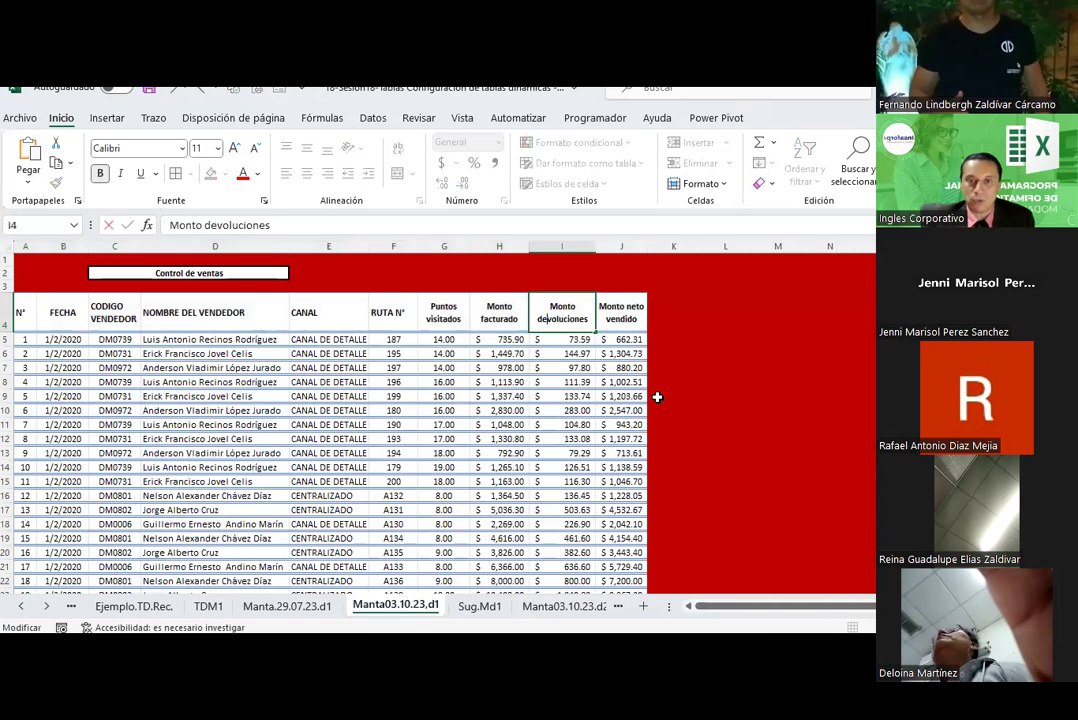
{"action": "key", "text": "BackSpace"}
{"action": "key", "text": "Return"}
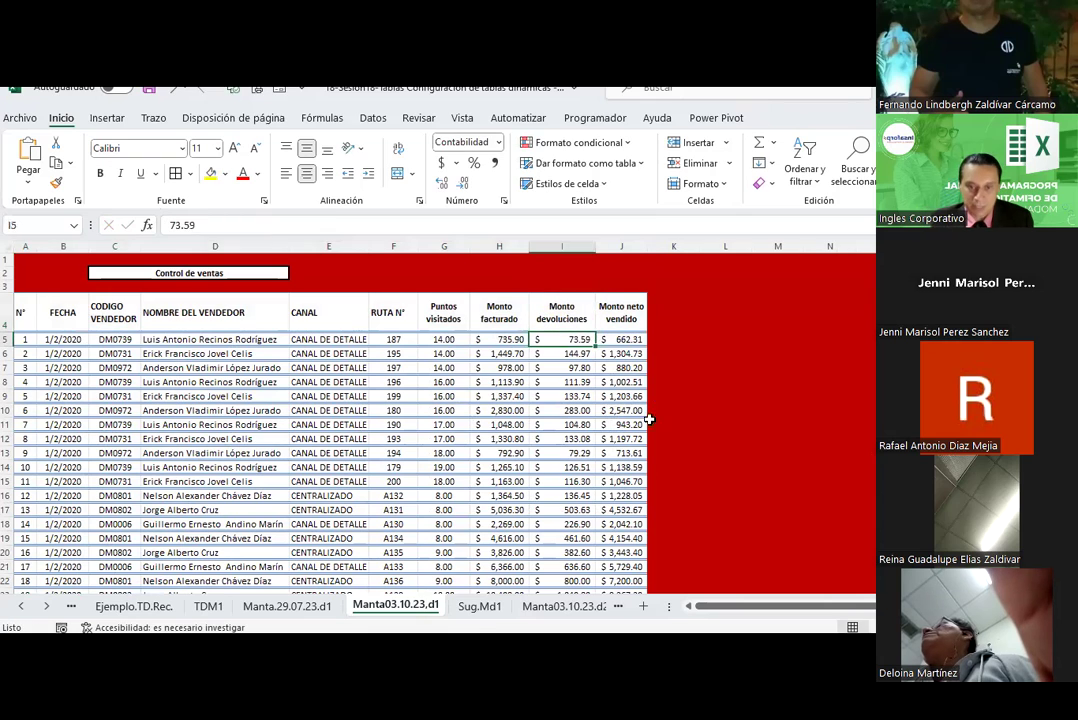
{"action": "left_click", "coordinate": [479, 605]}
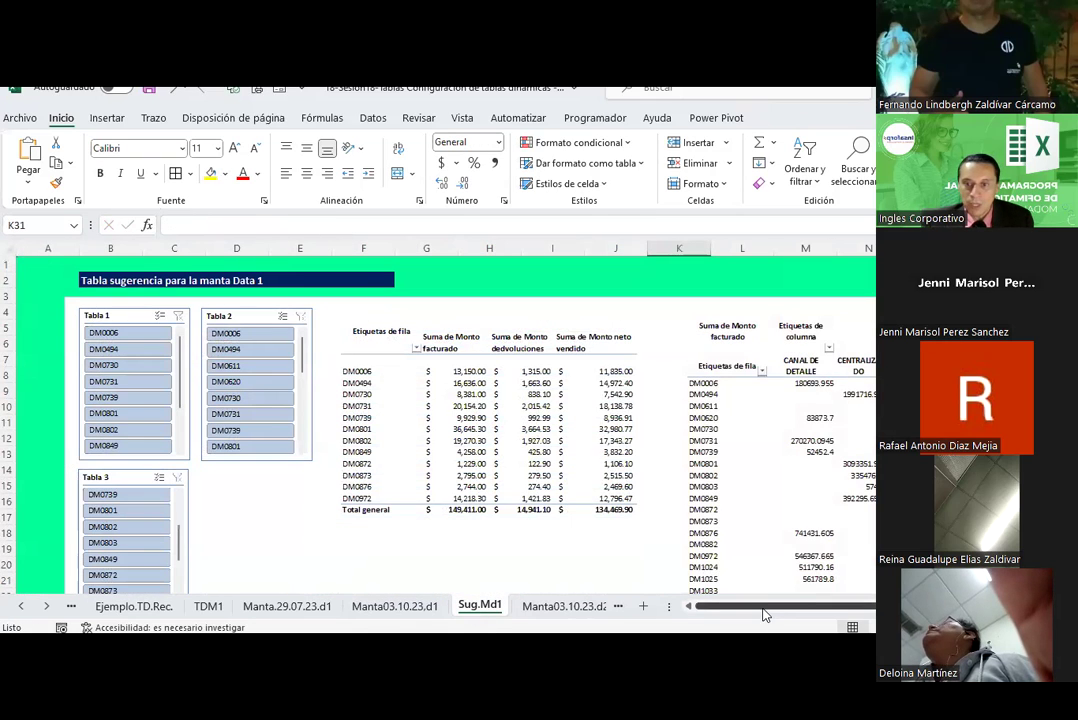
{"action": "left_click_drag", "start_coordinate": [745, 605], "coordinate": [872, 608]}
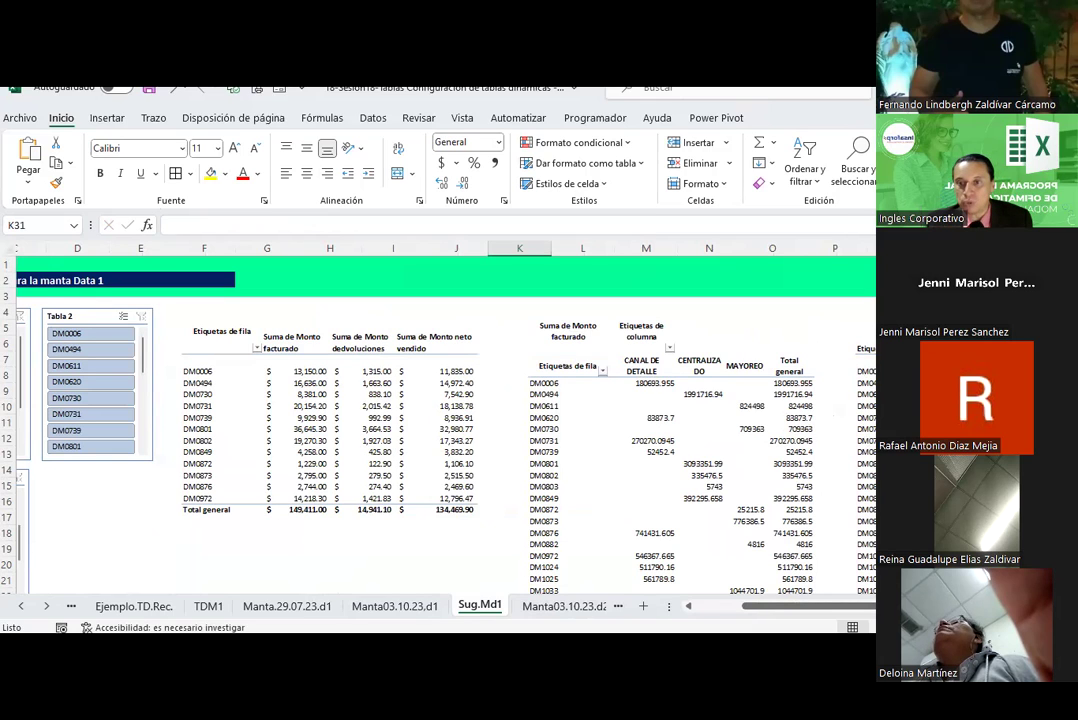
{"action": "left_click_drag", "start_coordinate": [800, 606], "coordinate": [740, 606]}
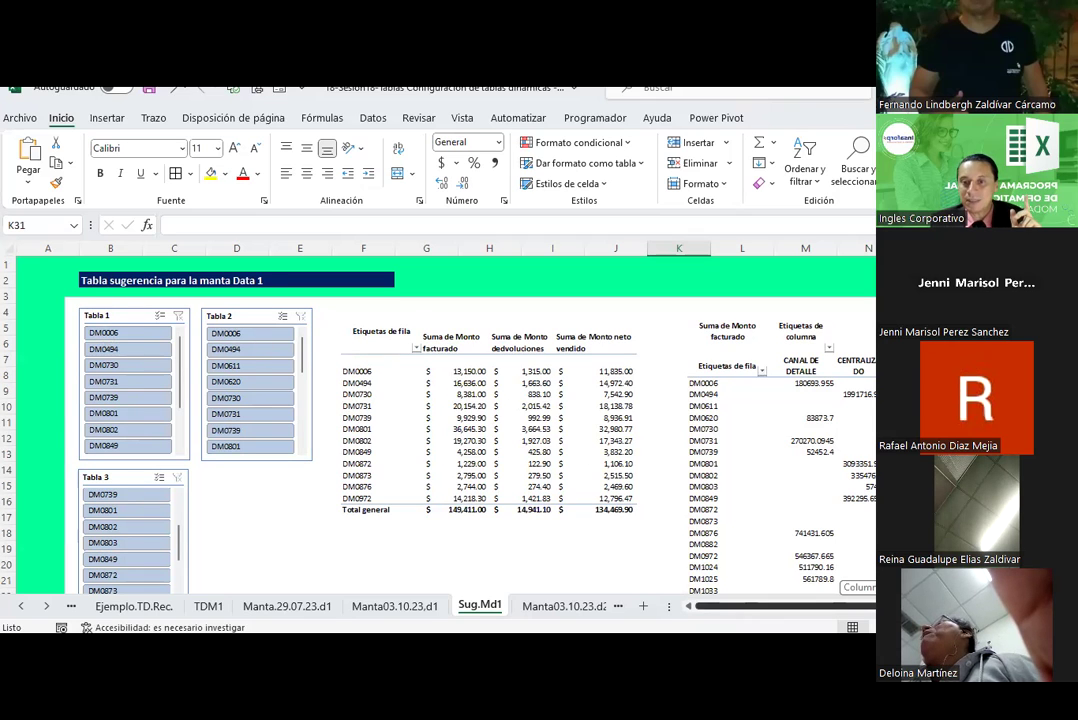
{"action": "scroll", "coordinate": [440, 420], "scroll_direction": "right", "scroll_amount": 3}
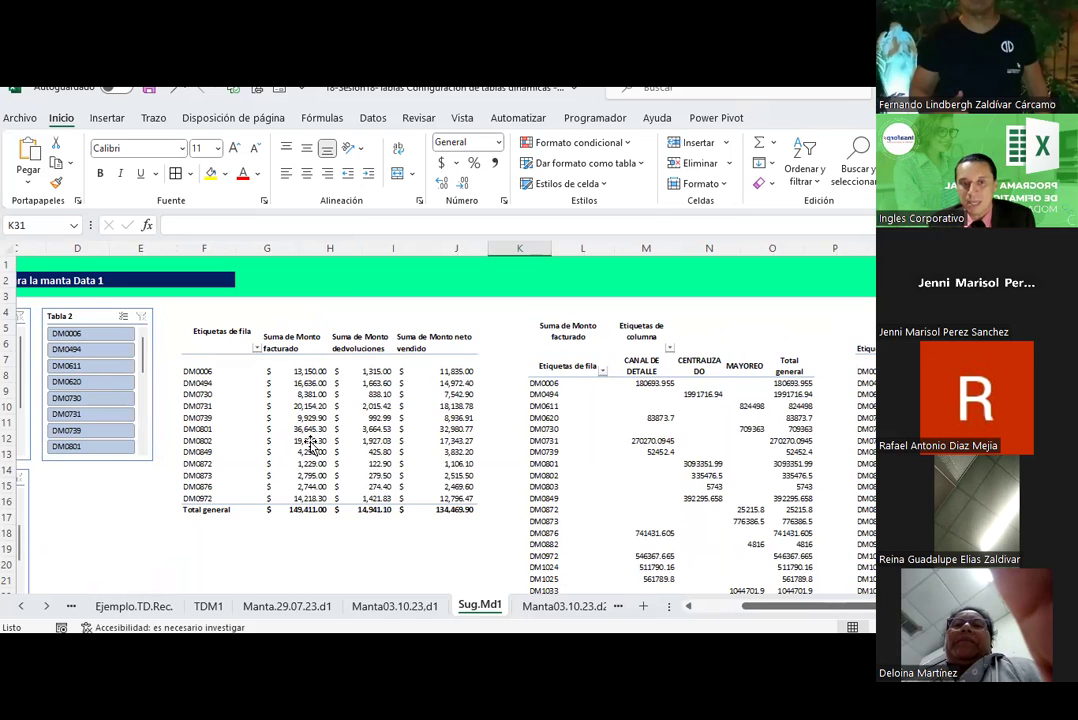
Create a pivot table on a new sheet from Manta03.10.23.d1 range A4:J5586
{"action": "left_click", "coordinate": [421, 608]}
{"action": "left_click_drag", "start_coordinate": [19, 314], "coordinate": [605, 324]}
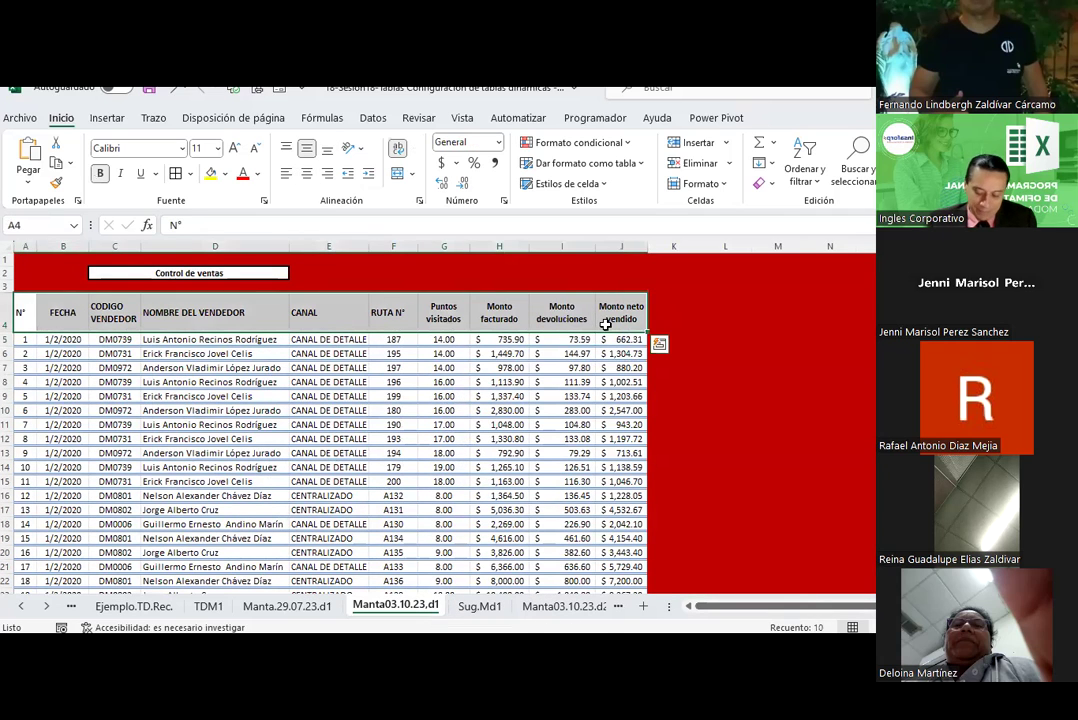
{"action": "key", "text": "ctrl+shift+Down"}
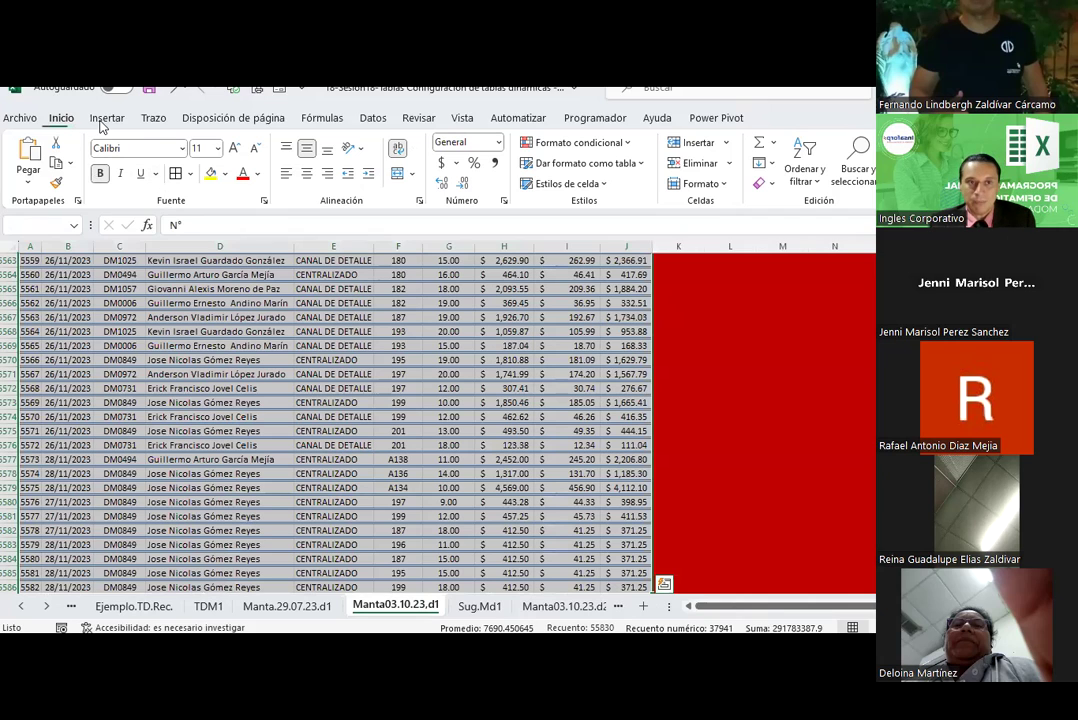
{"action": "left_click", "coordinate": [106, 118]}
{"action": "left_click", "coordinate": [50, 178]}
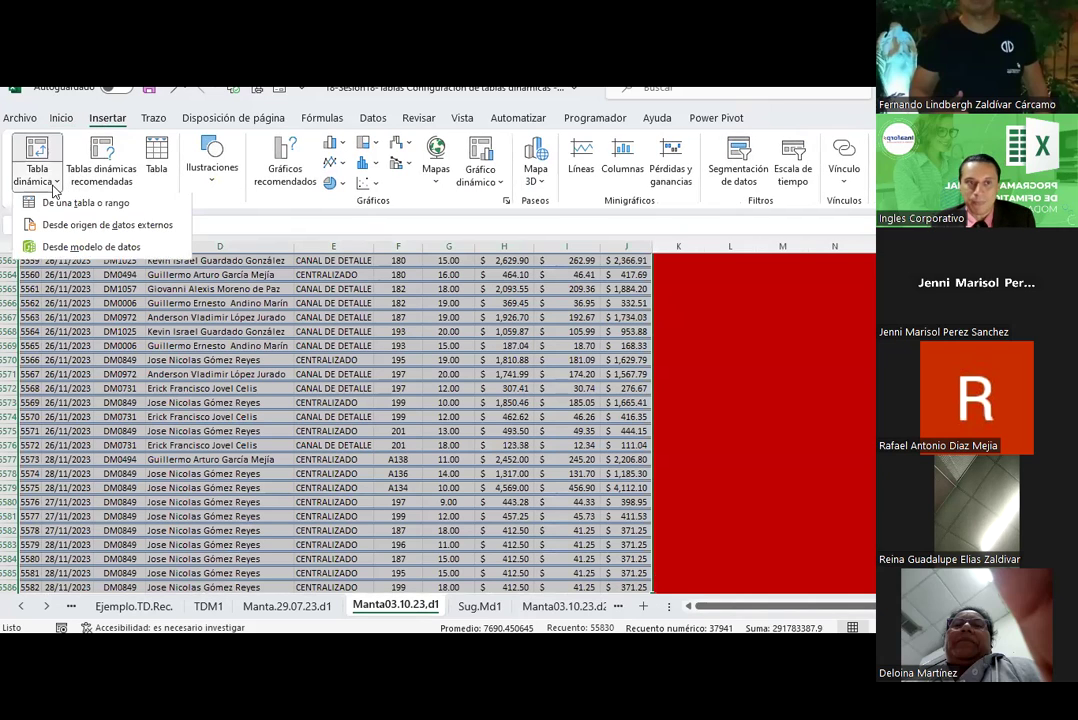
{"action": "left_click", "coordinate": [70, 210]}
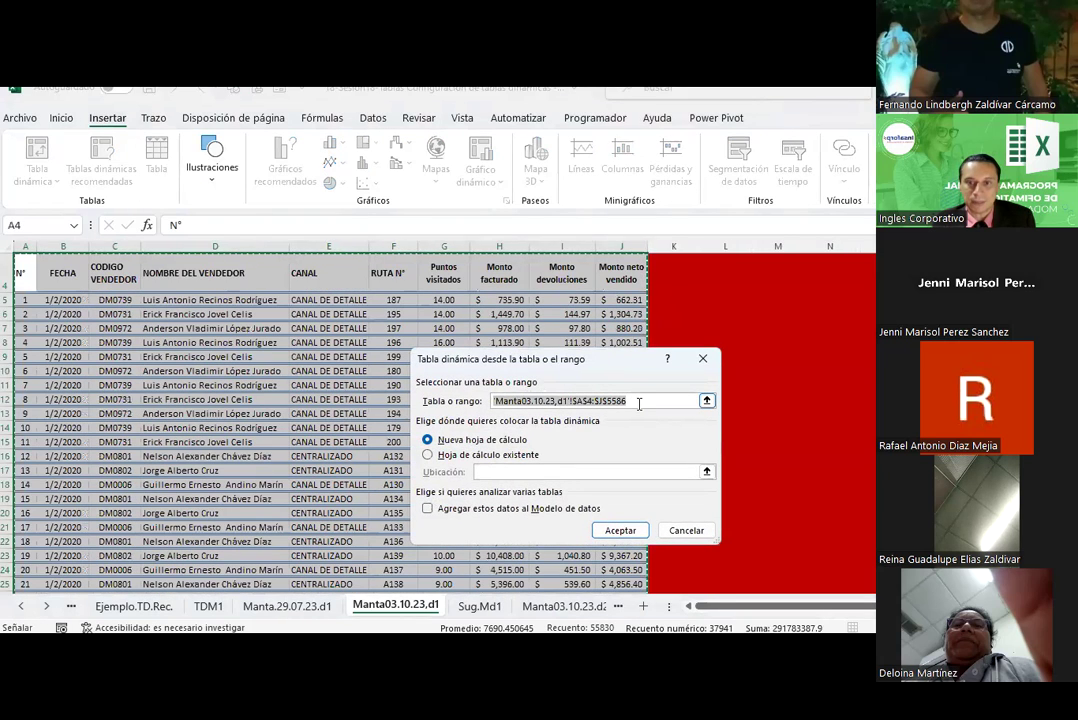
{"action": "left_click", "coordinate": [620, 530]}
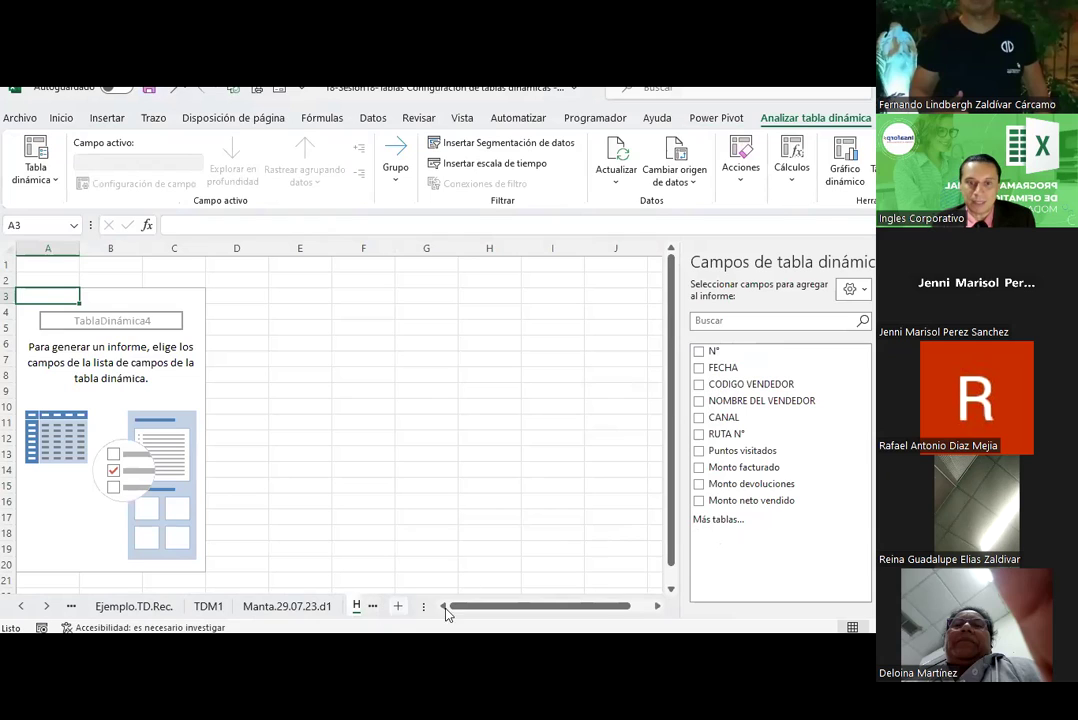
Rename the new pivot sheet to TDM2
{"action": "left_click", "coordinate": [356, 608]}
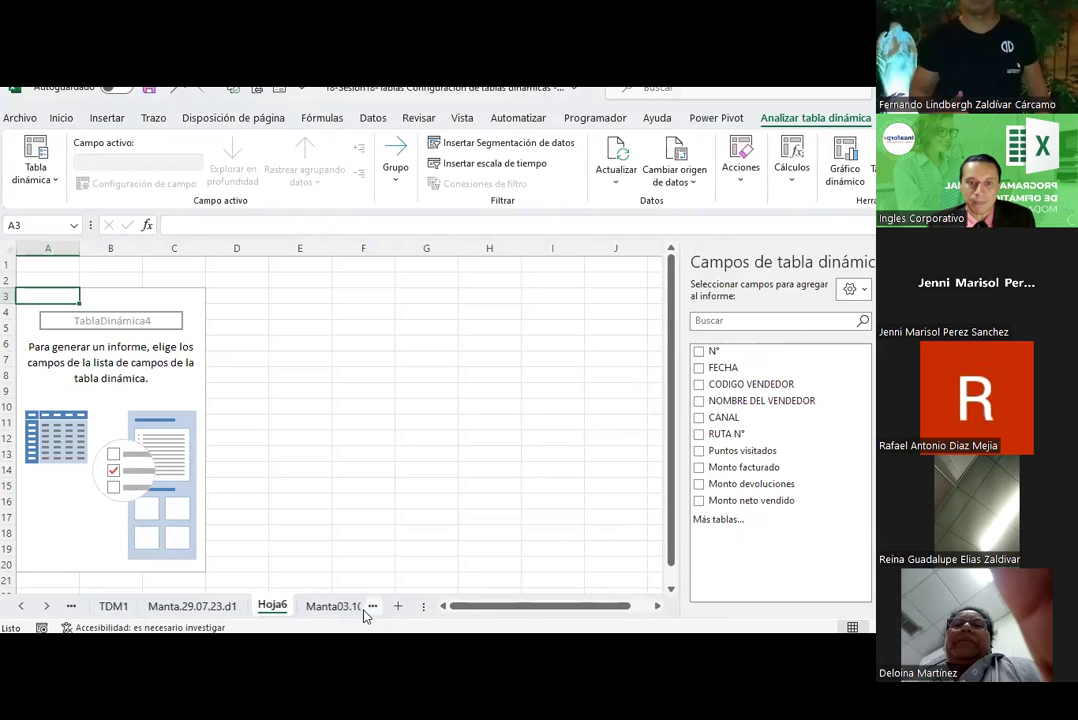
{"action": "double_click", "coordinate": [268, 606]}
{"action": "type", "text": "td"}
{"action": "key", "text": "BackSpace"}
{"action": "key", "text": "BackSpace"}
{"action": "type", "text": "TDM2"}
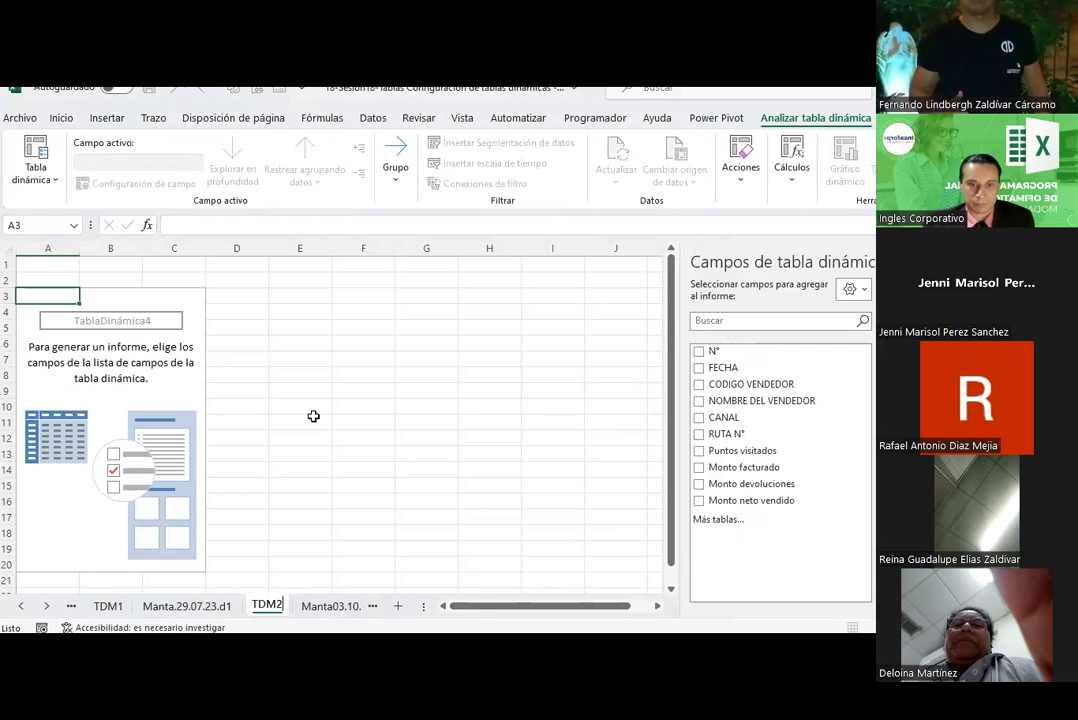
{"action": "left_click", "coordinate": [305, 420]}
{"action": "left_click", "coordinate": [63, 296]}
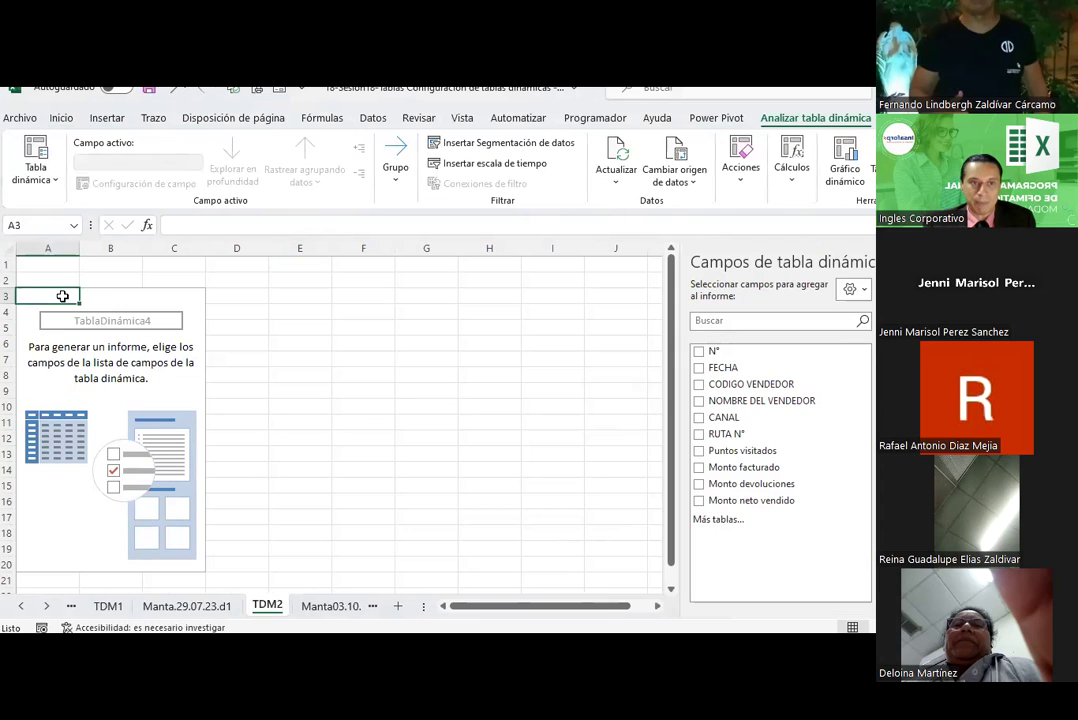
Insert columns before the pivot table to push it over to column K
{"action": "left_click", "coordinate": [47, 250]}
{"action": "right_click", "coordinate": [47, 254]}
{"action": "left_click", "coordinate": [85, 402]}
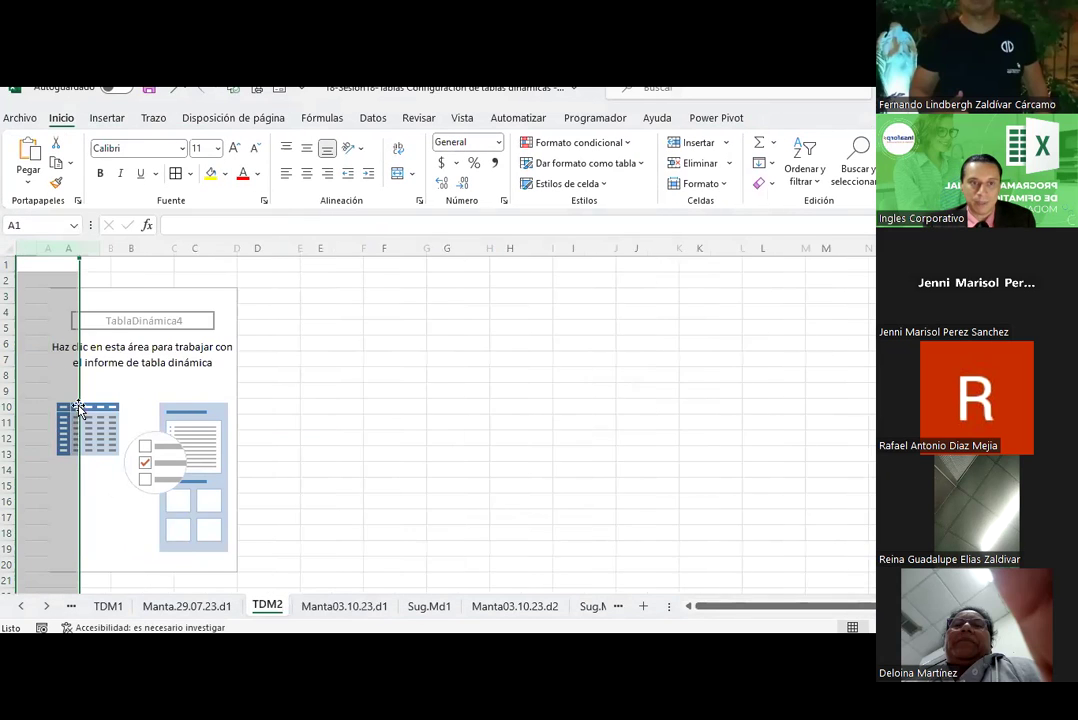
{"action": "left_click", "coordinate": [695, 145]}
{"action": "left_click", "coordinate": [695, 145]}
{"action": "left_click", "coordinate": [695, 145]}
{"action": "left_click", "coordinate": [695, 145]}
{"action": "scroll", "coordinate": [296, 290], "scroll_direction": "right", "scroll_amount": 1}
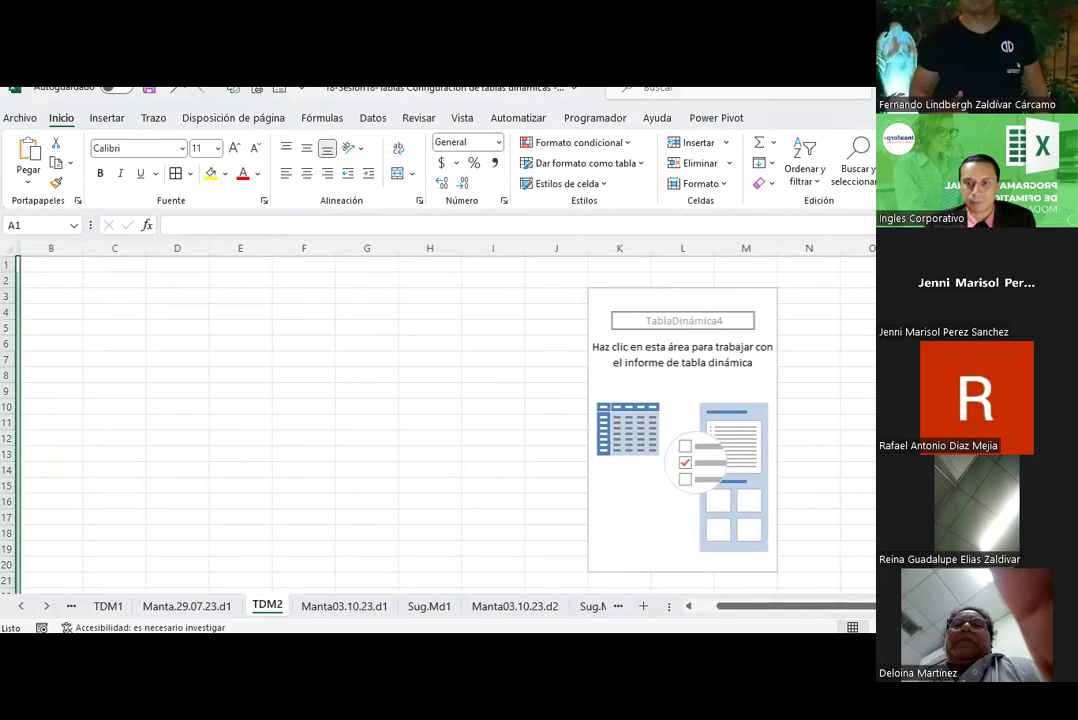
{"action": "scroll", "coordinate": [296, 290], "scroll_direction": "right", "scroll_amount": 2}
{"action": "scroll", "coordinate": [296, 290], "scroll_direction": "right", "scroll_amount": 2}
{"action": "scroll", "coordinate": [296, 290], "scroll_direction": "right", "scroll_amount": 3}
Add CODIGO VENDEDOR as rows and sum Monto facturado, Monto devoluciones and Monto neto vendido
{"action": "left_click", "coordinate": [296, 290]}
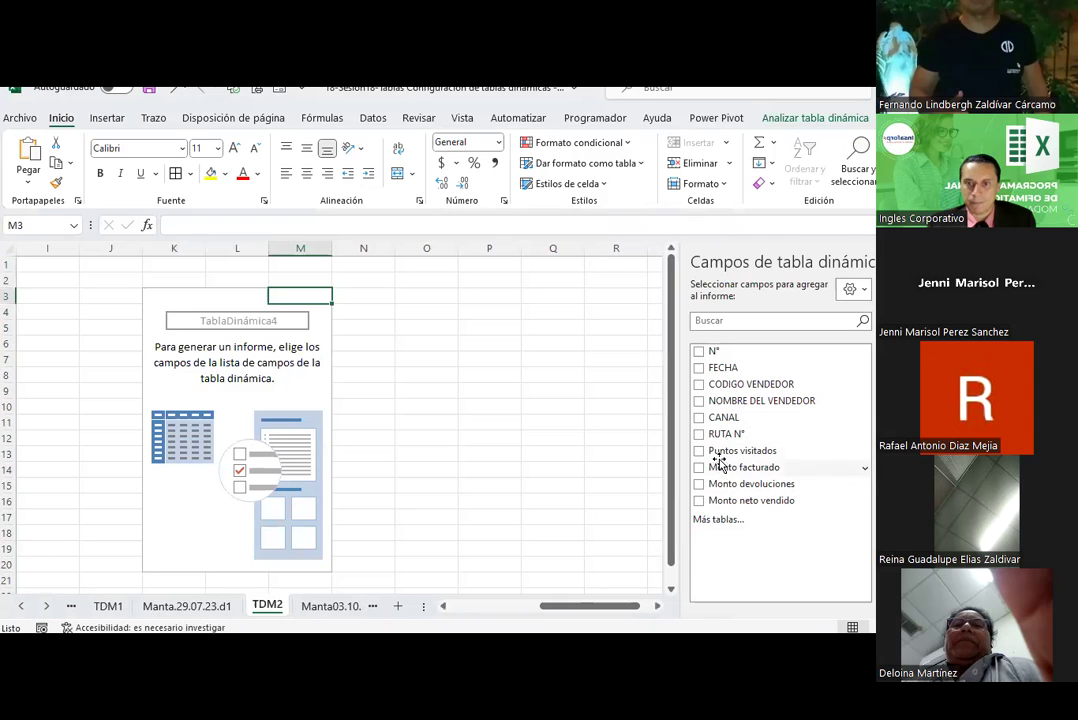
{"action": "left_click", "coordinate": [735, 388]}
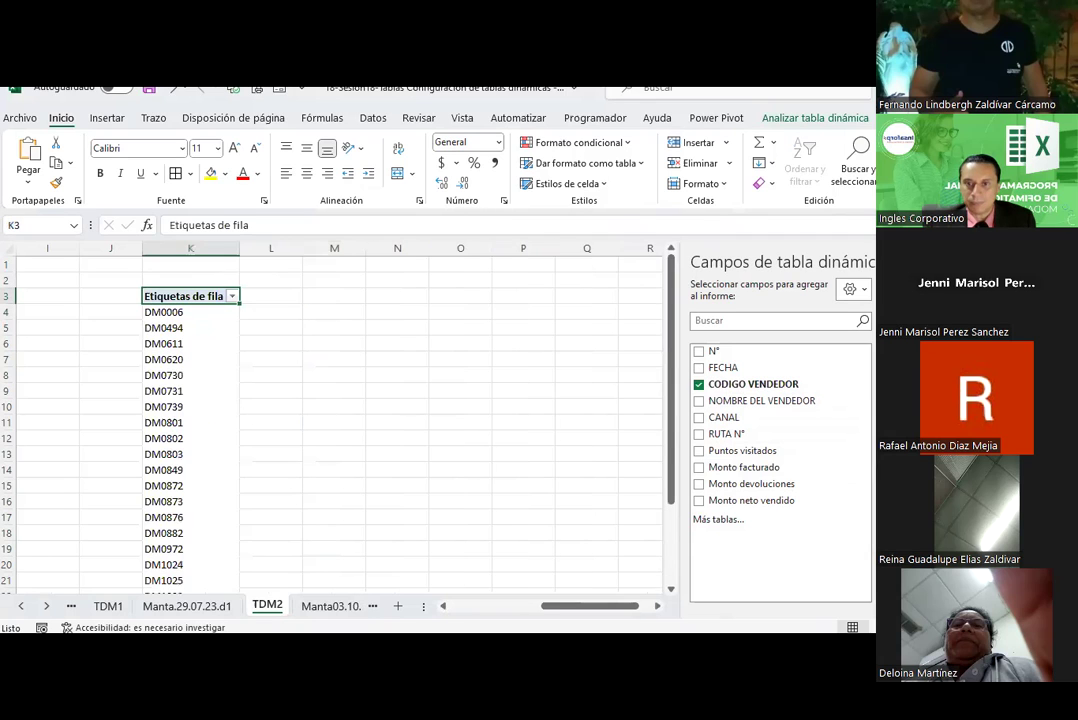
{"action": "scroll", "coordinate": [156, 420], "scroll_direction": "down", "scroll_amount": 5}
{"action": "scroll", "coordinate": [156, 418], "scroll_direction": "up", "scroll_amount": 5}
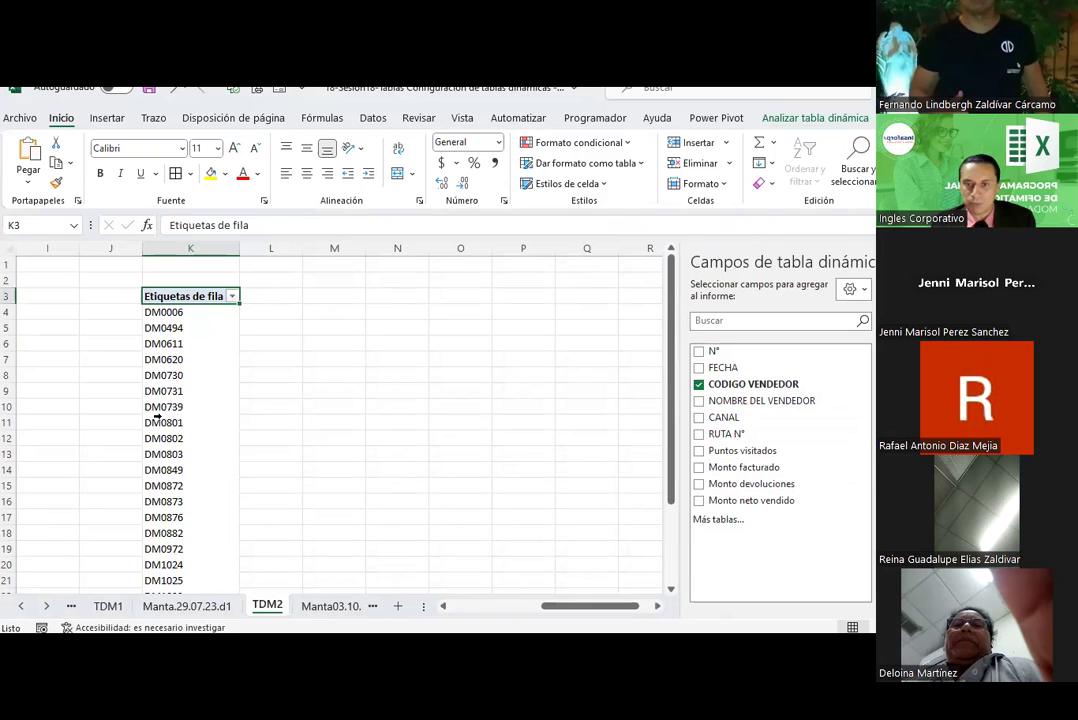
{"action": "left_click", "coordinate": [741, 470]}
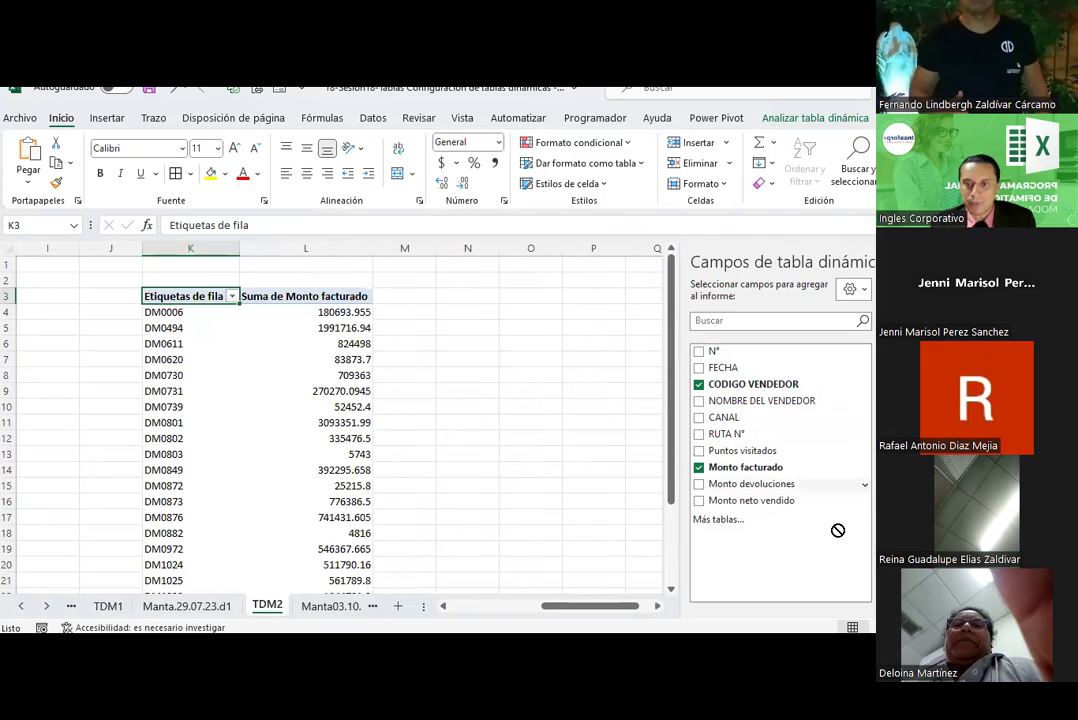
{"action": "left_click", "coordinate": [751, 500]}
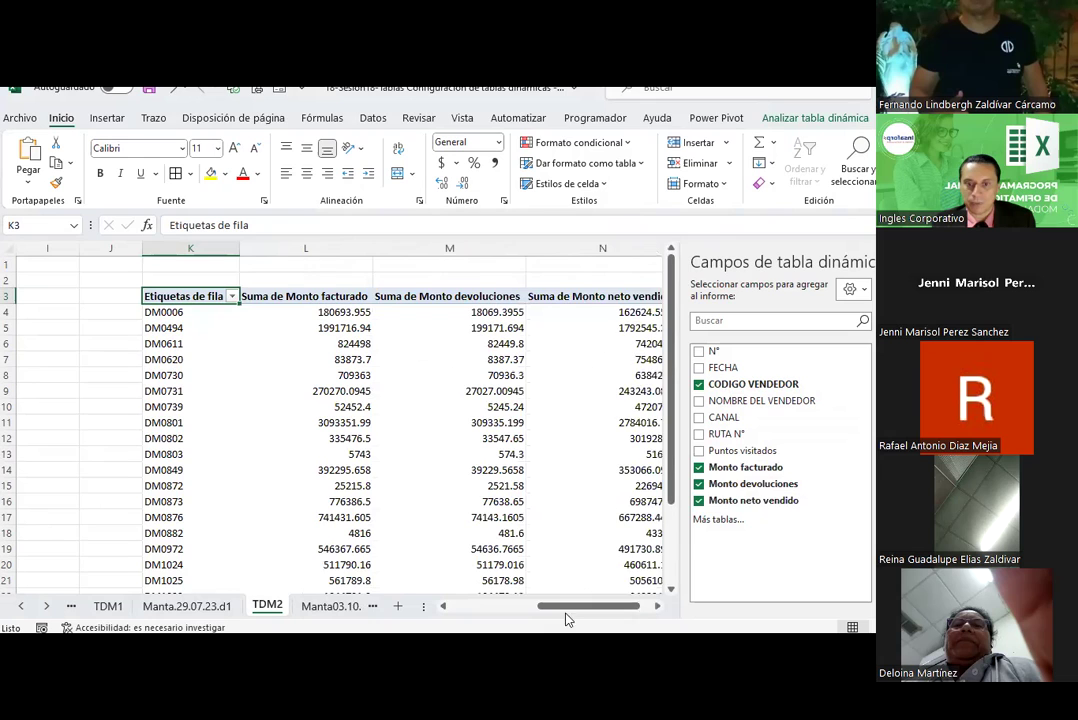
{"action": "scroll", "coordinate": [601, 609], "scroll_direction": "right", "scroll_amount": 1}
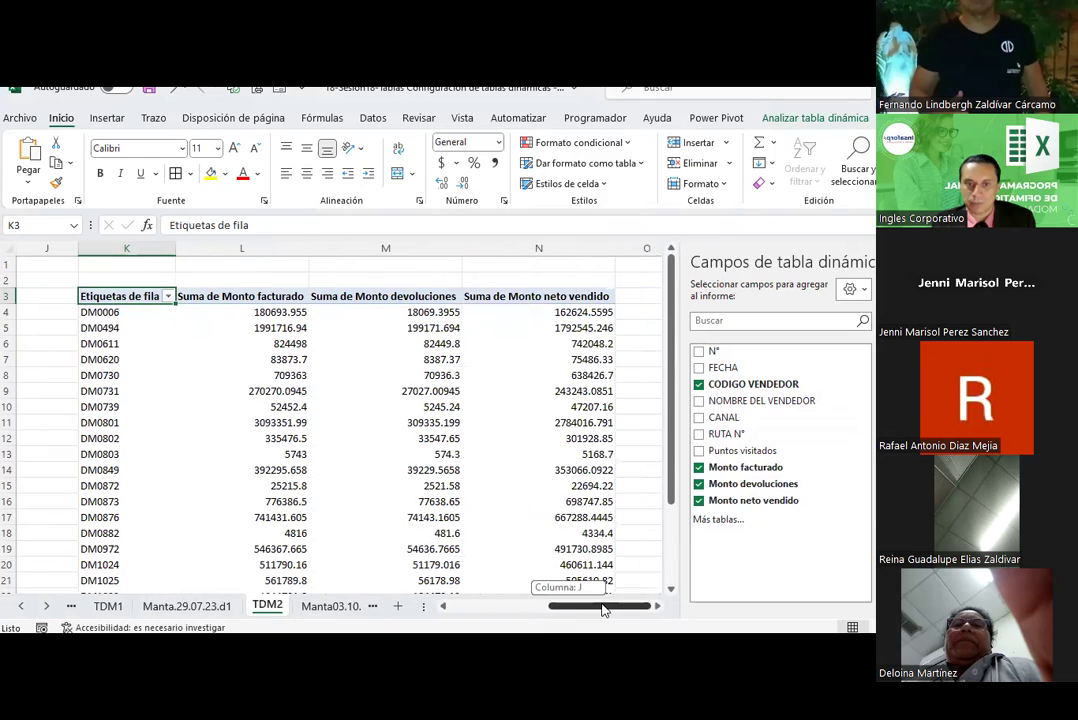
{"action": "left_click", "coordinate": [220, 296]}
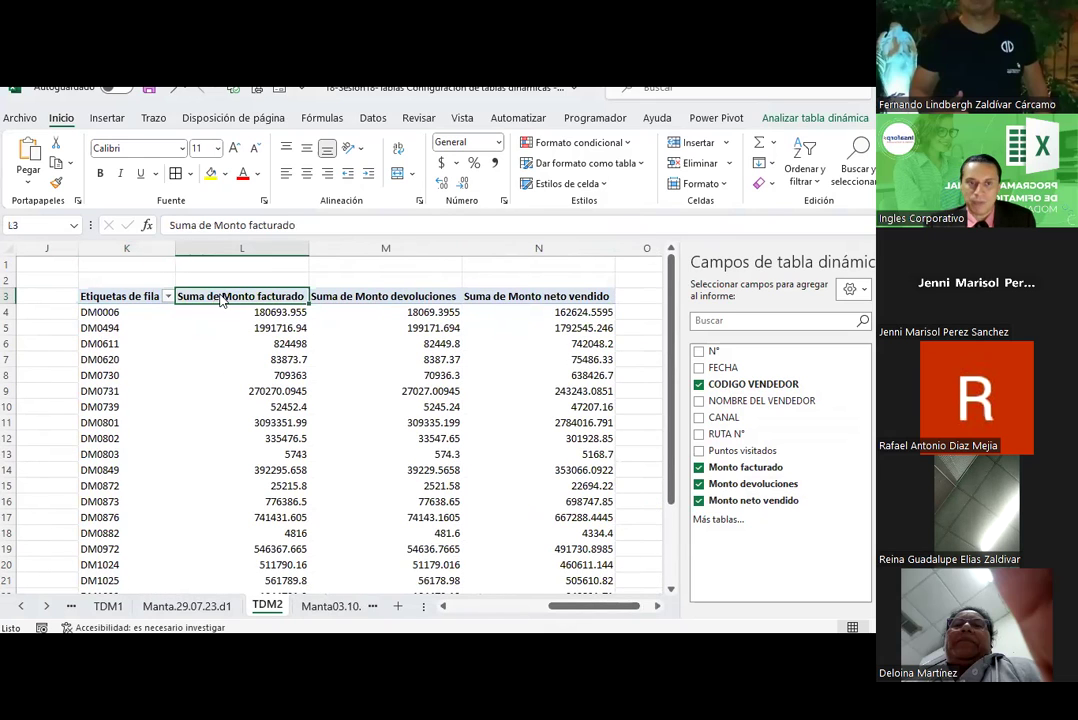
Rename the billed sum to 'Facturado' with accounting number format
{"action": "double_click", "coordinate": [222, 294]}
{"action": "type", "text": "fACTURADO"}
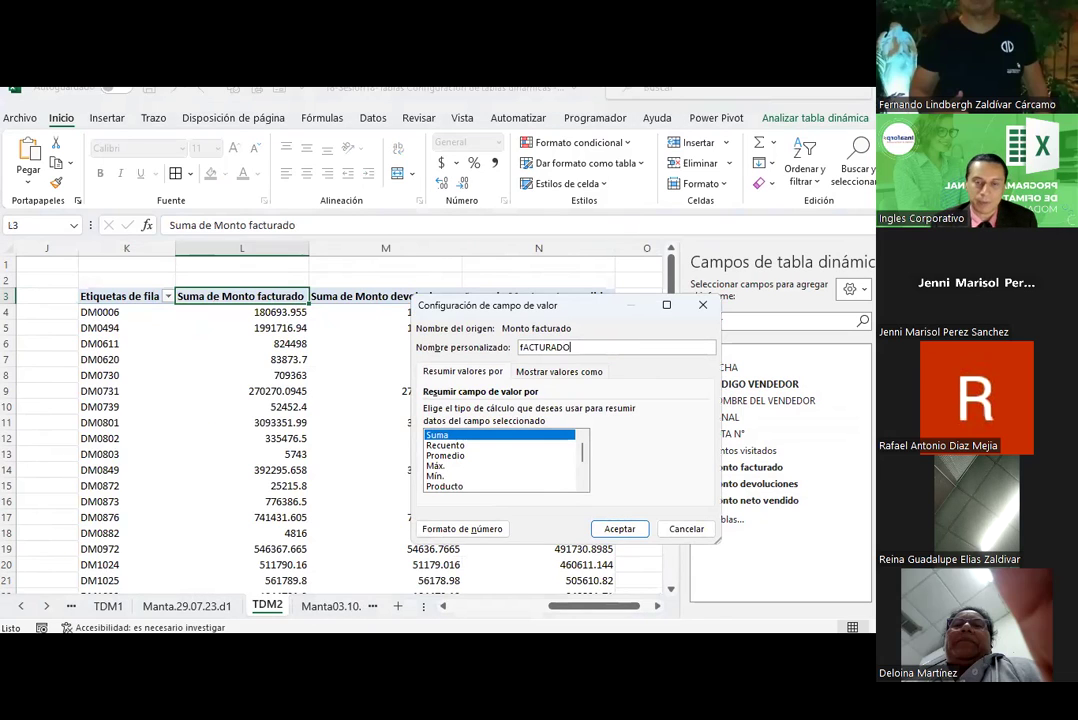
{"action": "type", "text": "Facturado"}
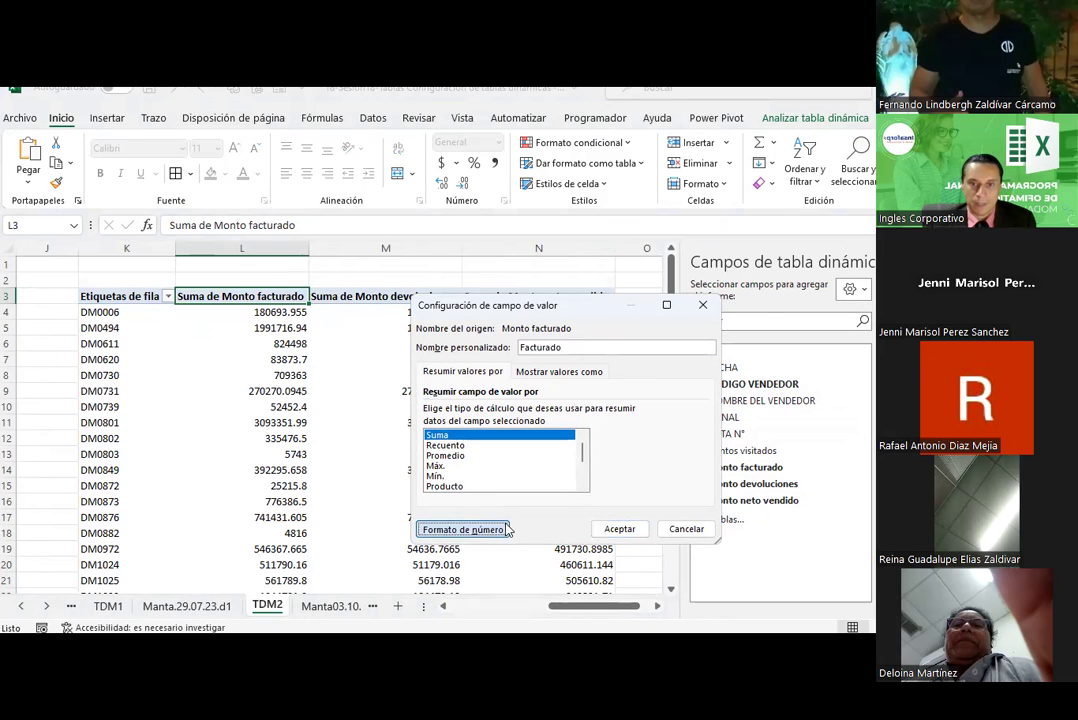
{"action": "left_click", "coordinate": [455, 528]}
{"action": "left_click", "coordinate": [390, 332]}
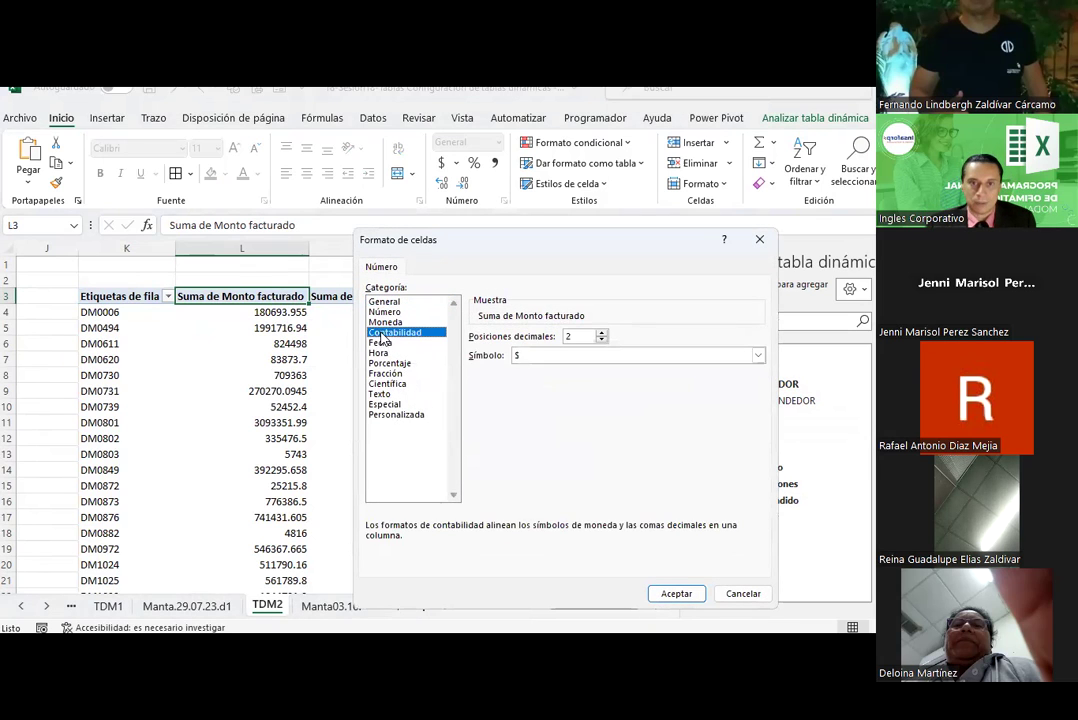
{"action": "left_click", "coordinate": [678, 593]}
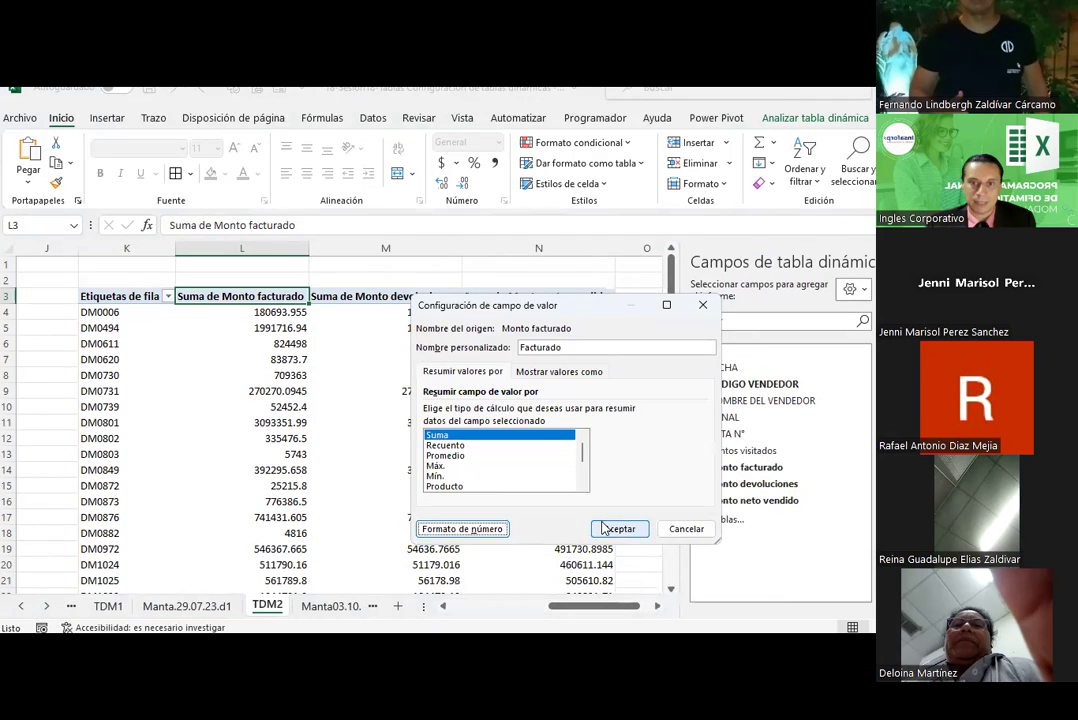
{"action": "left_click", "coordinate": [603, 527]}
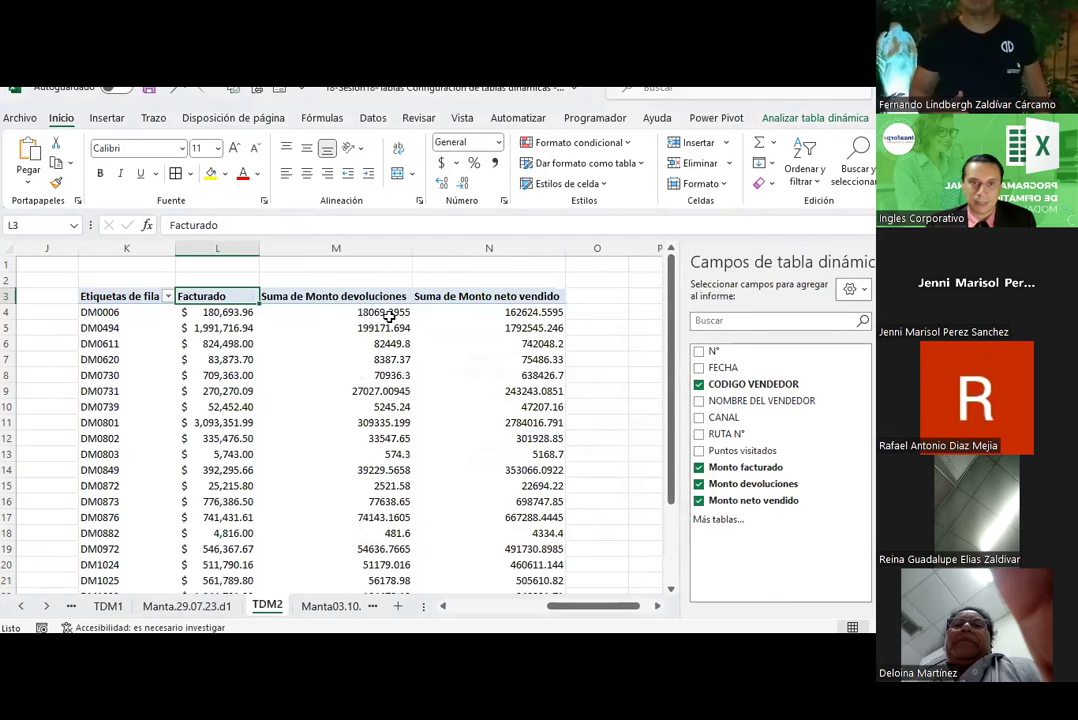
Rename the returns sum to 'Devoluciones' with currency number format
{"action": "double_click", "coordinate": [360, 295]}
{"action": "type", "text": "Devoluciones"}
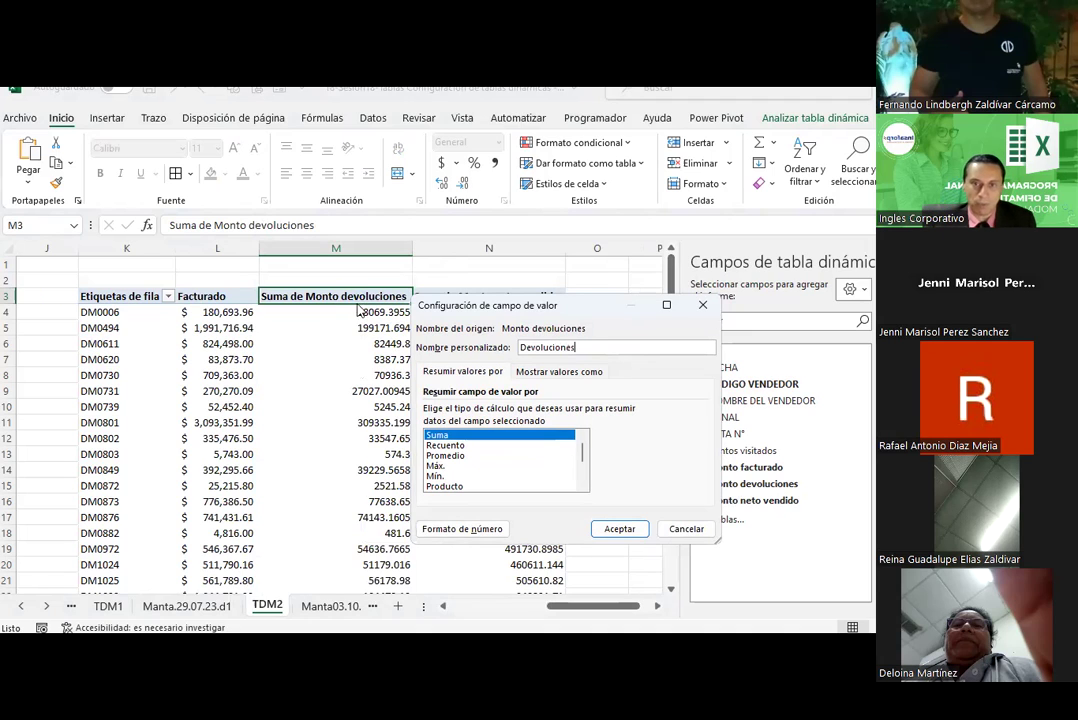
{"action": "left_click", "coordinate": [464, 531]}
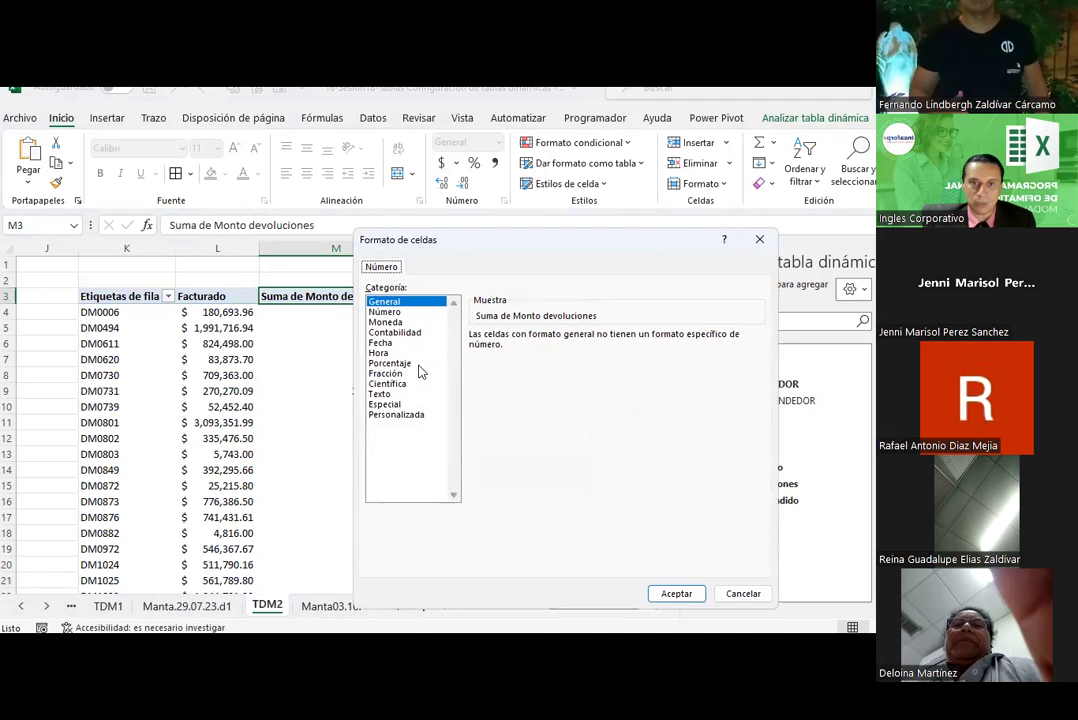
{"action": "left_click", "coordinate": [386, 322]}
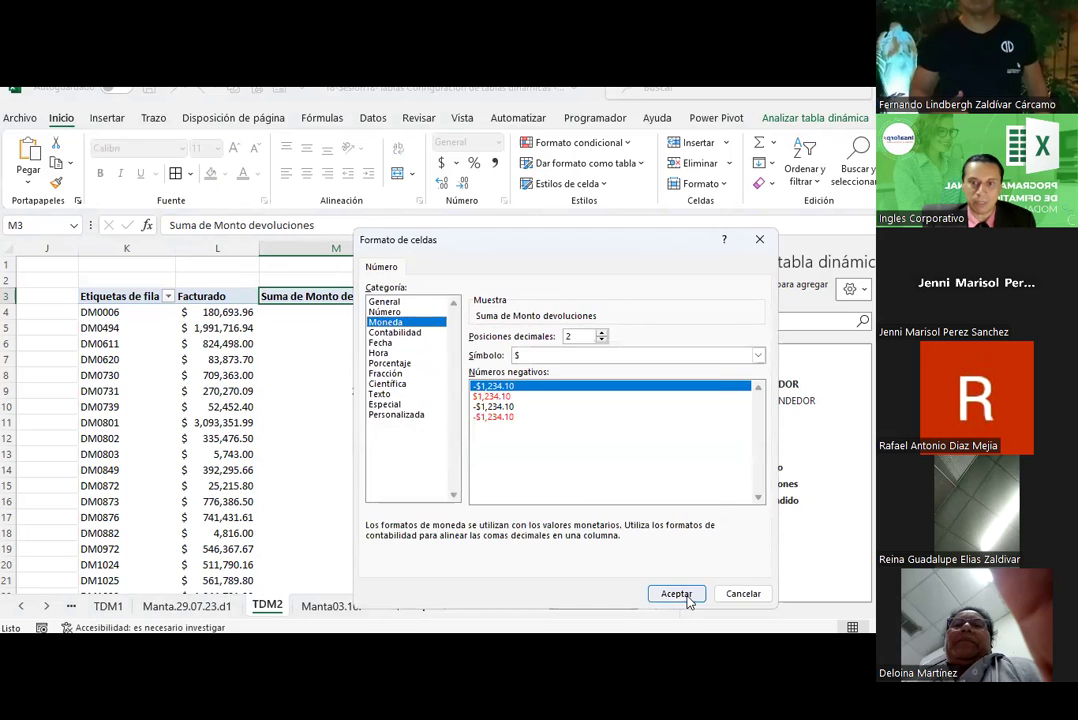
{"action": "left_click", "coordinate": [680, 593]}
{"action": "left_click", "coordinate": [620, 528]}
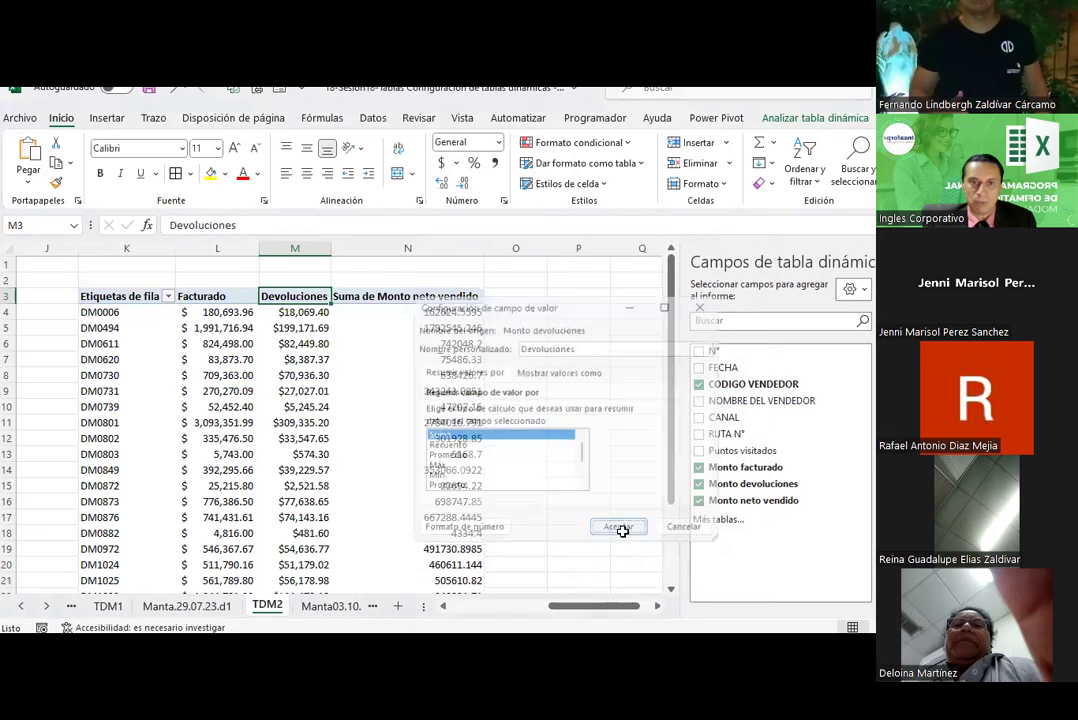
Rename the net sold sum to 'Venta neta' with accounting number format
{"action": "right_click", "coordinate": [386, 296]}
{"action": "left_click", "coordinate": [470, 429]}
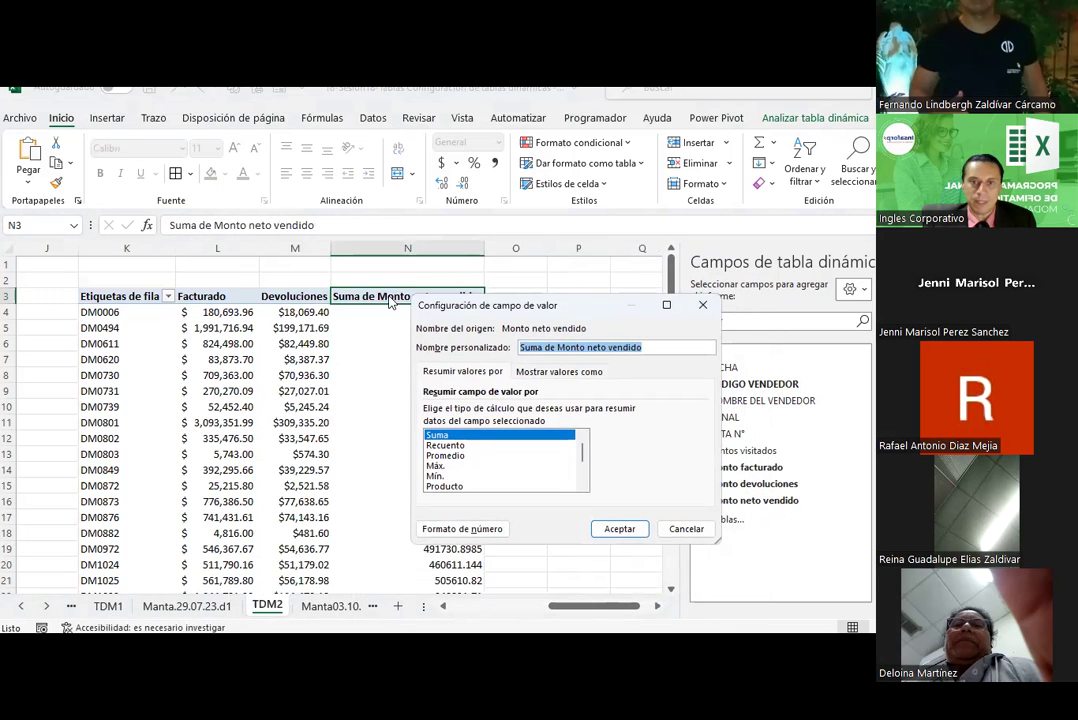
{"action": "type", "text": "Venta neta"}
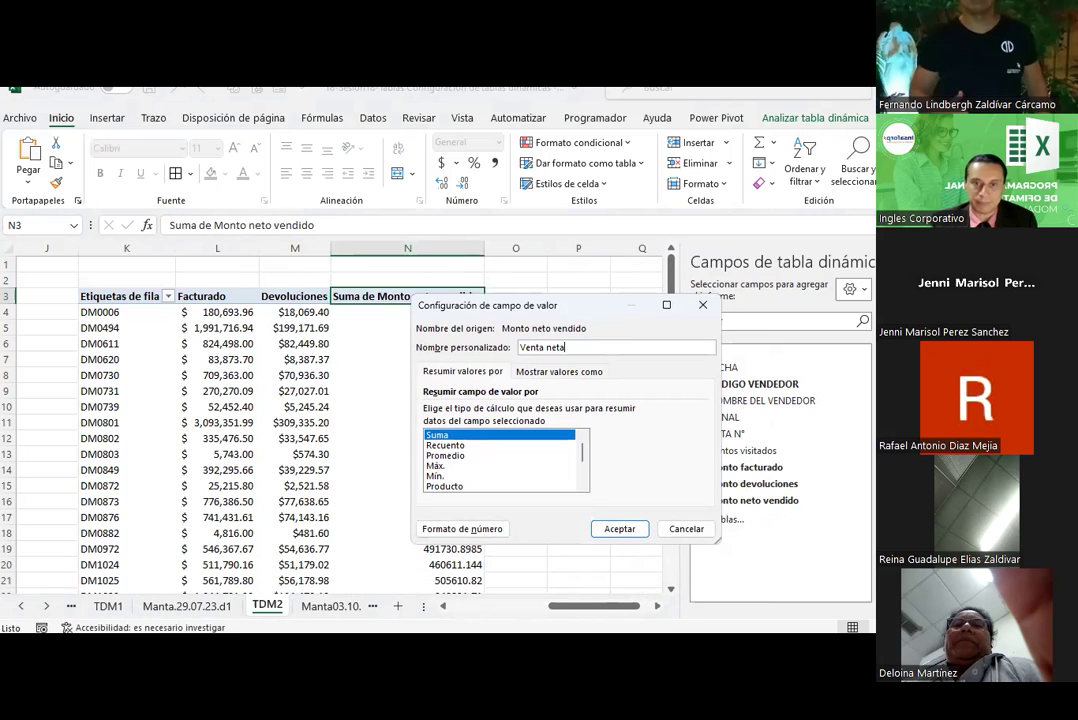
{"action": "left_click", "coordinate": [463, 530]}
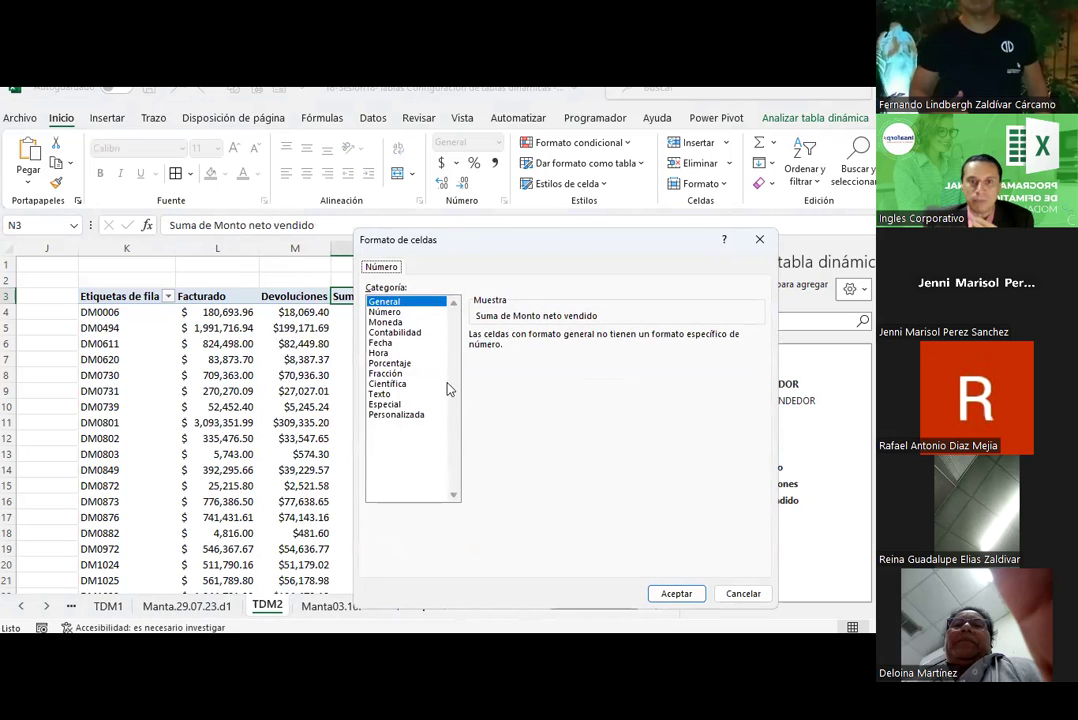
{"action": "left_click", "coordinate": [385, 311]}
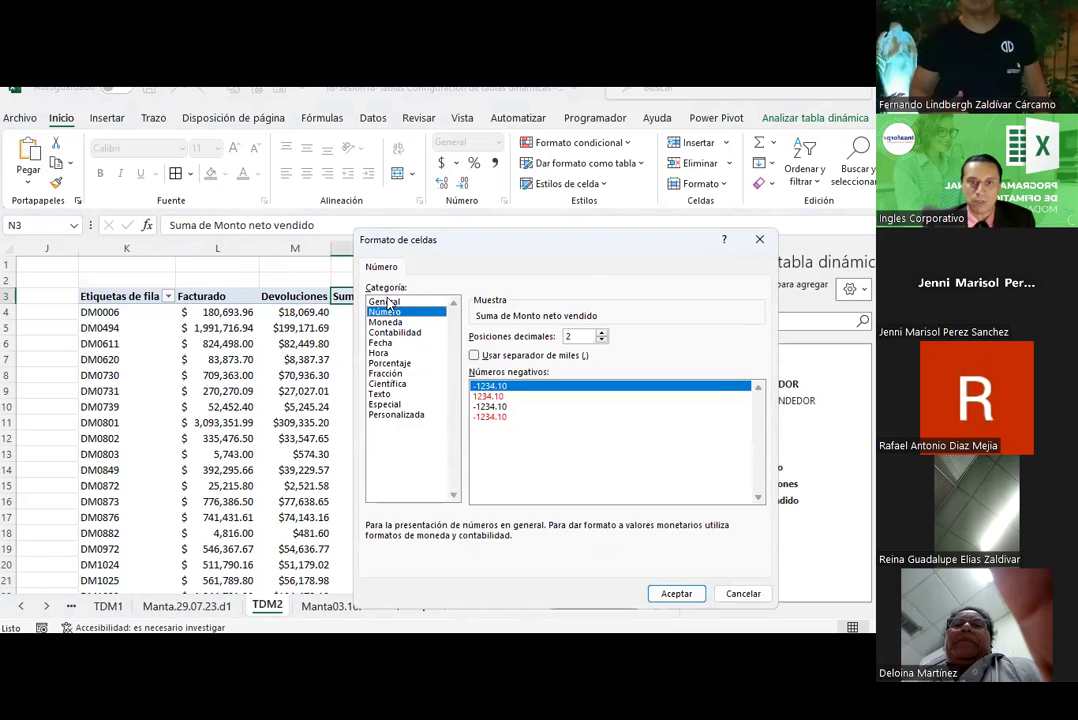
{"action": "left_click", "coordinate": [385, 301]}
{"action": "left_click", "coordinate": [380, 342]}
{"action": "left_click", "coordinate": [395, 332]}
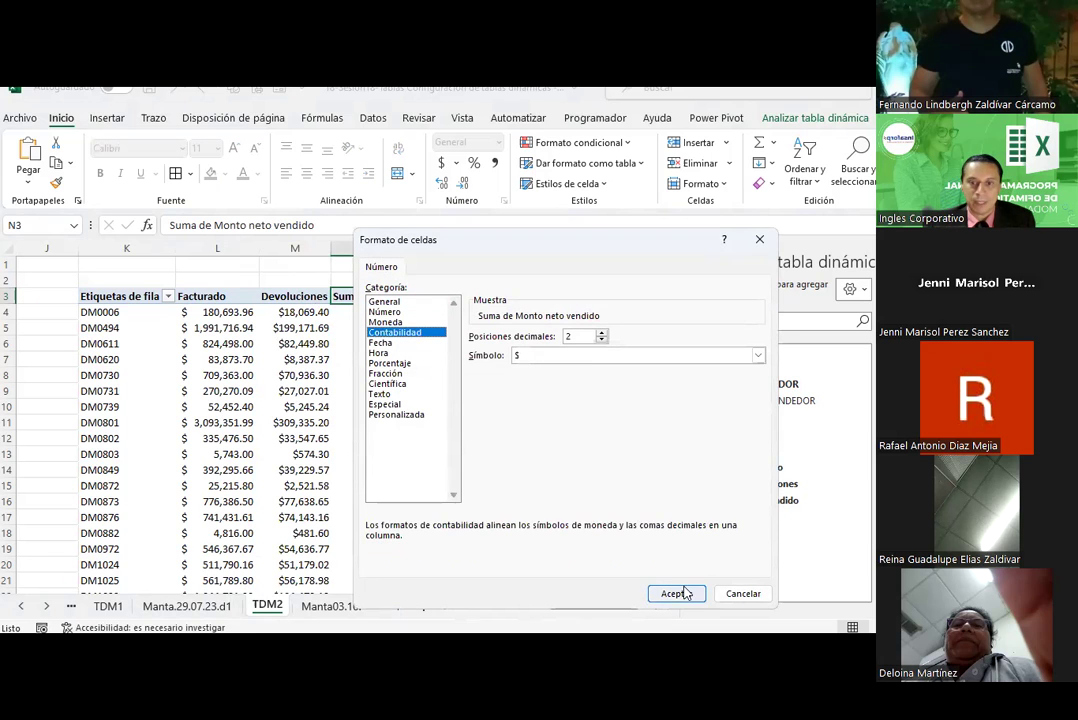
{"action": "left_click", "coordinate": [686, 593]}
{"action": "left_click", "coordinate": [618, 528]}
{"action": "left_click", "coordinate": [440, 360]}
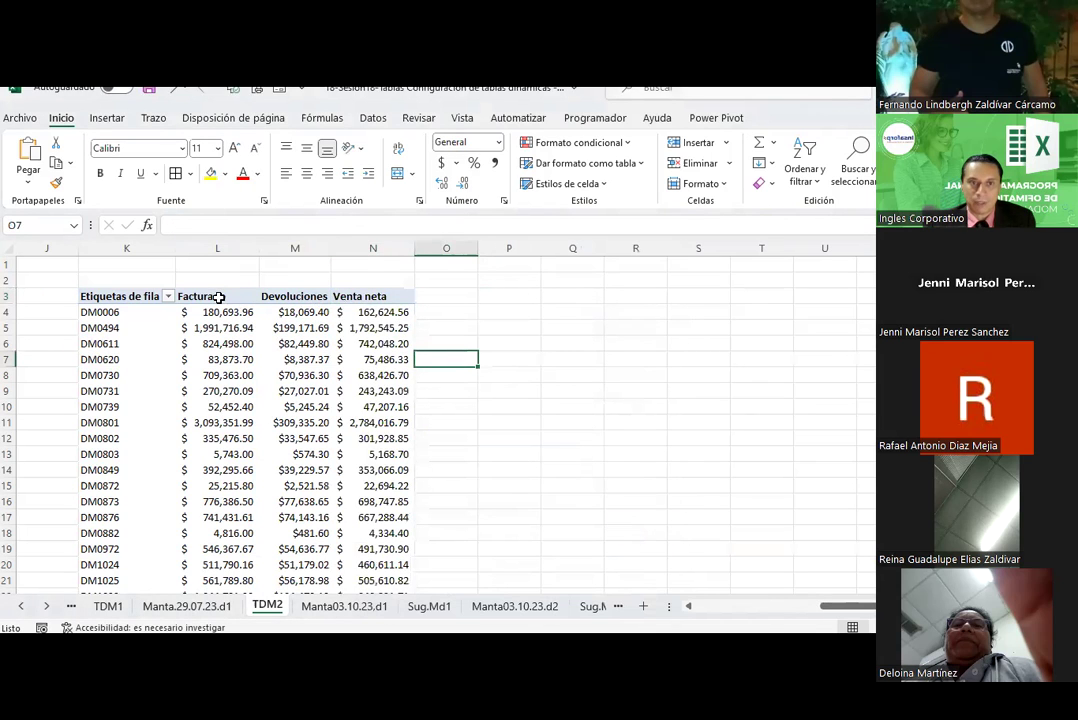
Centre the Facturado, Devoluciones and Venta neta headers in L3:N3
{"action": "left_click_drag", "start_coordinate": [218, 297], "coordinate": [372, 297]}
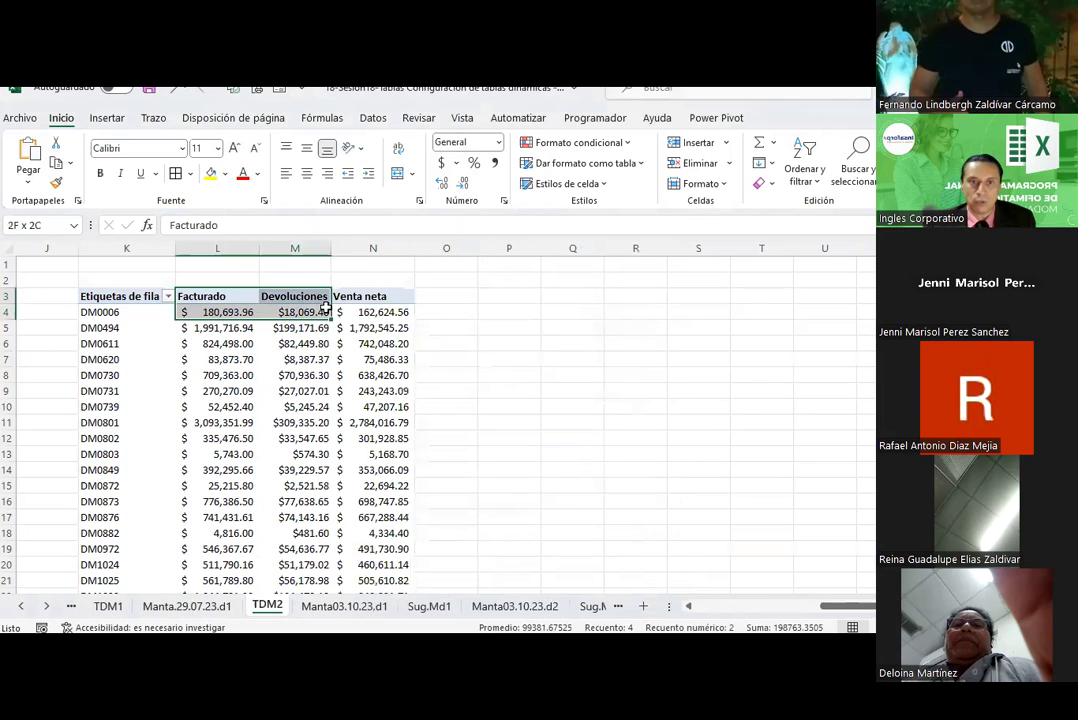
{"action": "left_click", "coordinate": [306, 174]}
{"action": "left_click", "coordinate": [305, 311]}
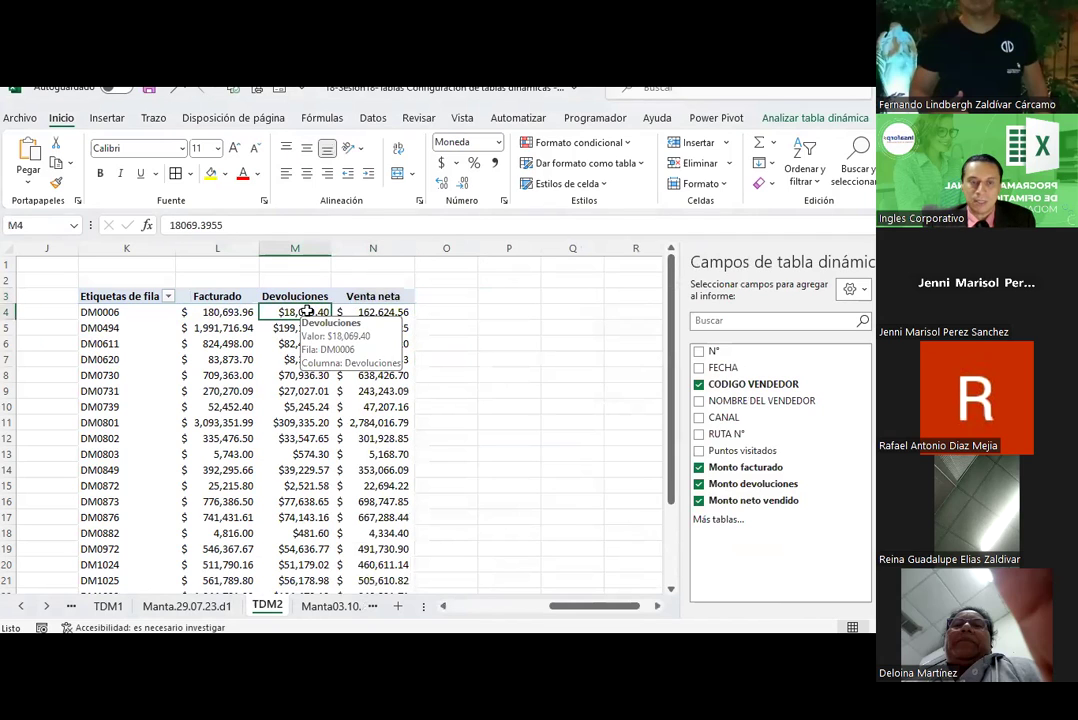
Rename row-label header K3 to 'Cód. Vend.', narrow column K, and select K3:N28
{"action": "left_click", "coordinate": [131, 296]}
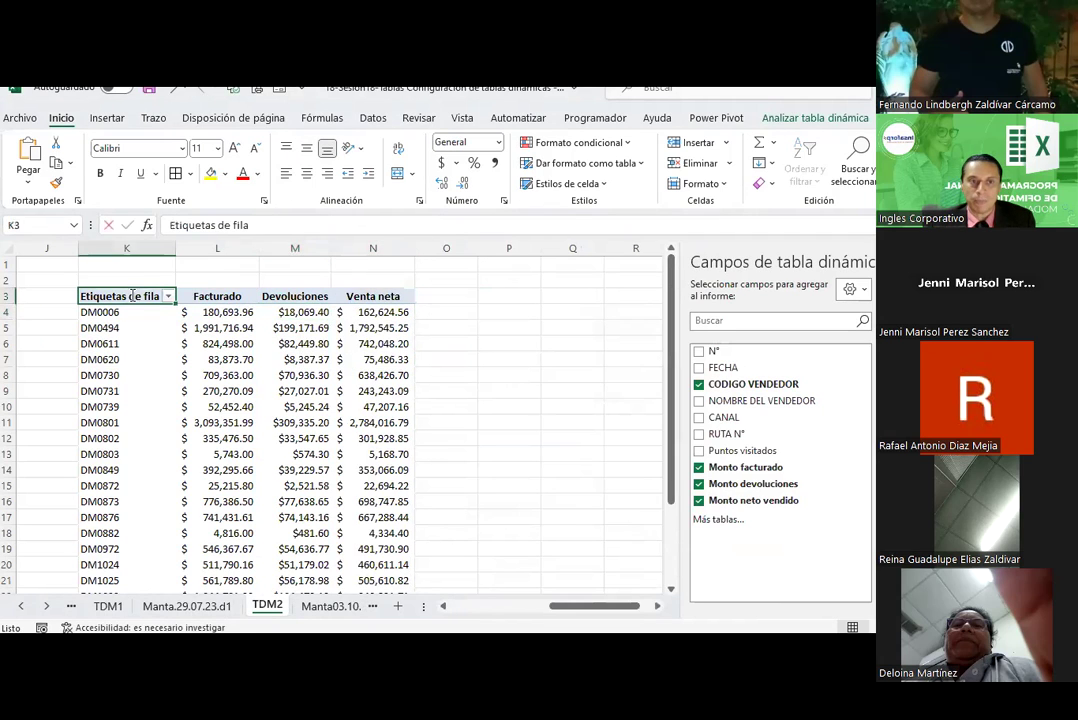
{"action": "double_click", "coordinate": [150, 296]}
{"action": "left_click_drag", "start_coordinate": [148, 296], "coordinate": [80, 296]}
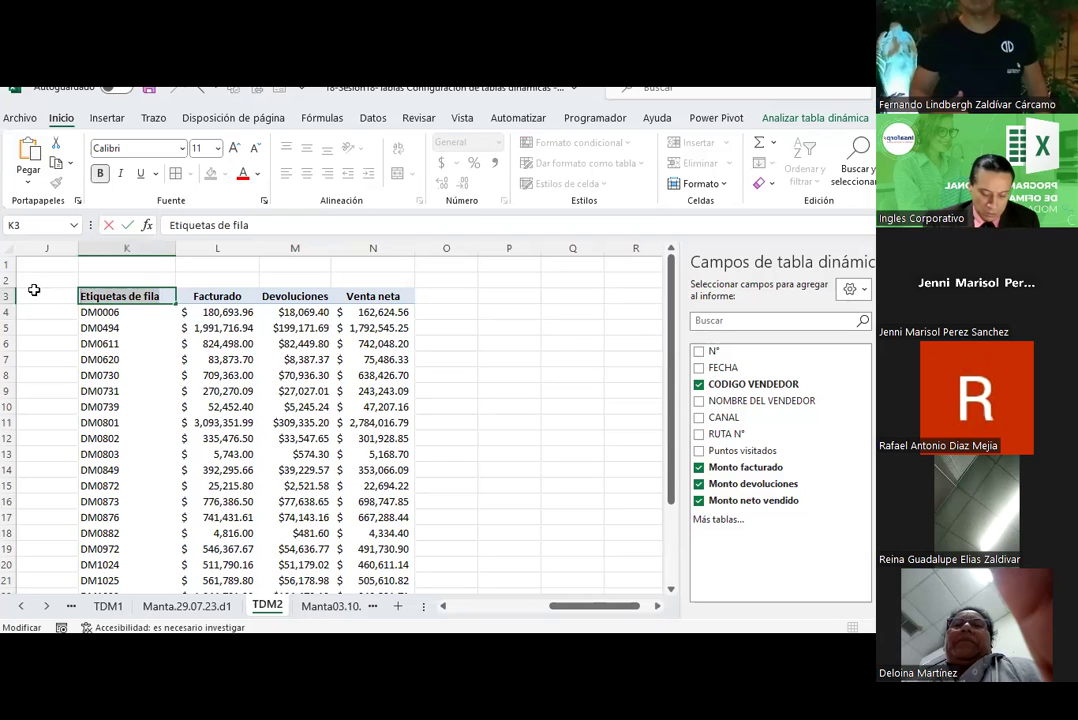
{"action": "type", "text": "Cód. Vend."}
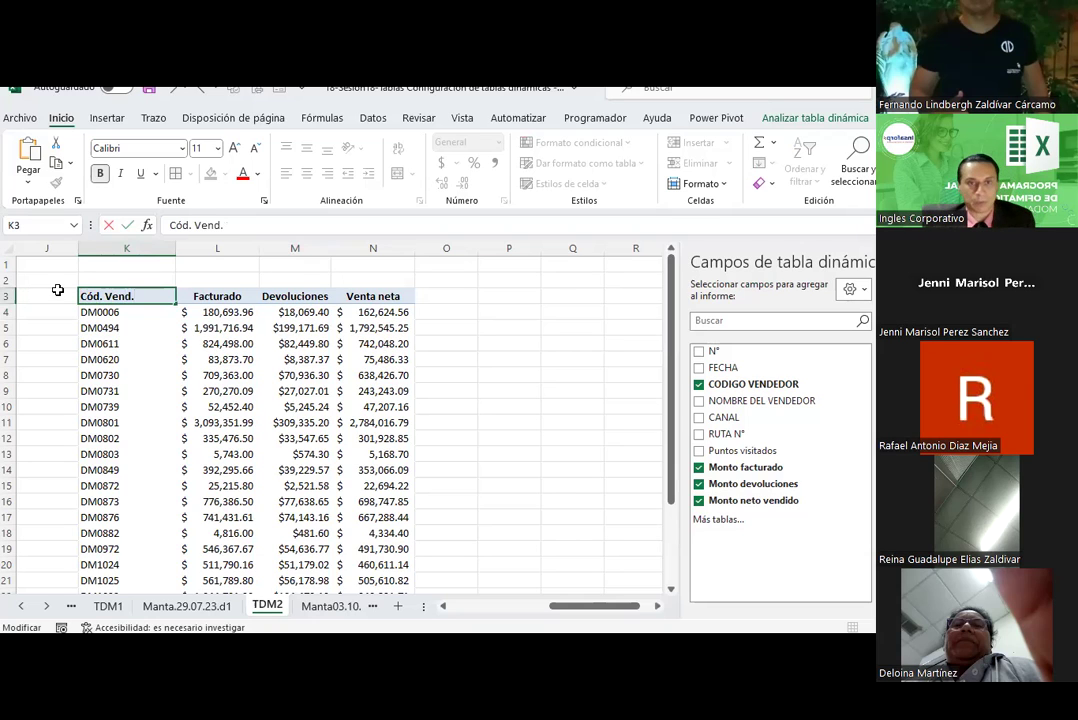
{"action": "left_click", "coordinate": [560, 405]}
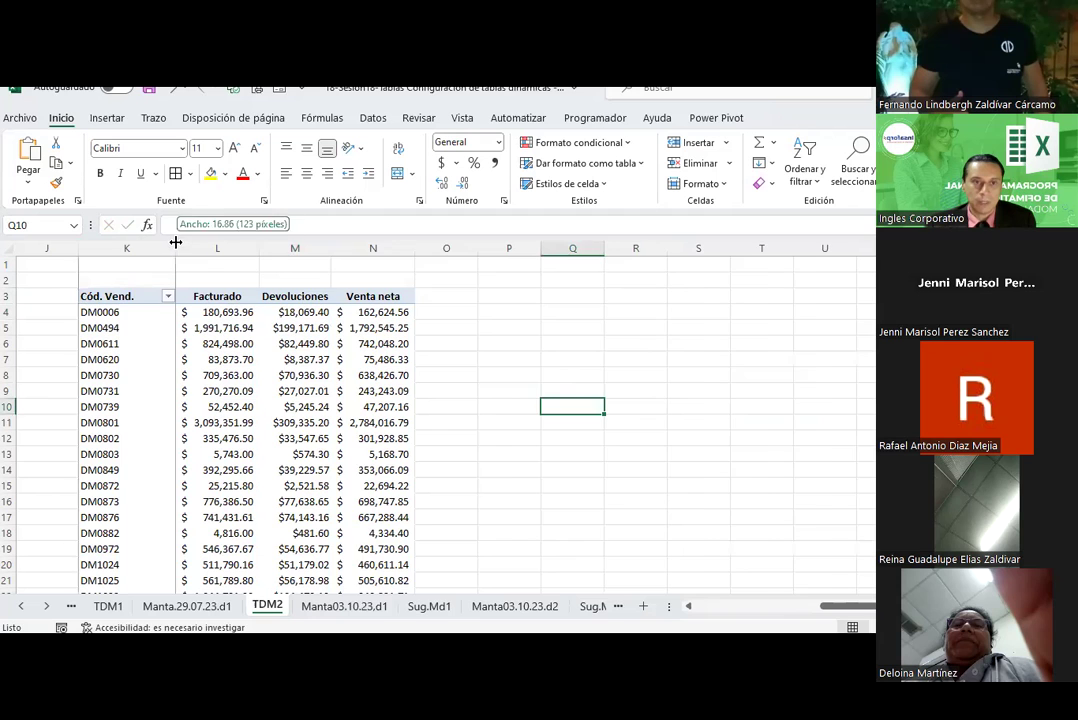
{"action": "left_click_drag", "start_coordinate": [176, 248], "coordinate": [151, 248]}
{"action": "left_click", "coordinate": [455, 352]}
{"action": "scroll", "coordinate": [455, 352], "scroll_direction": "down", "scroll_amount": 4}
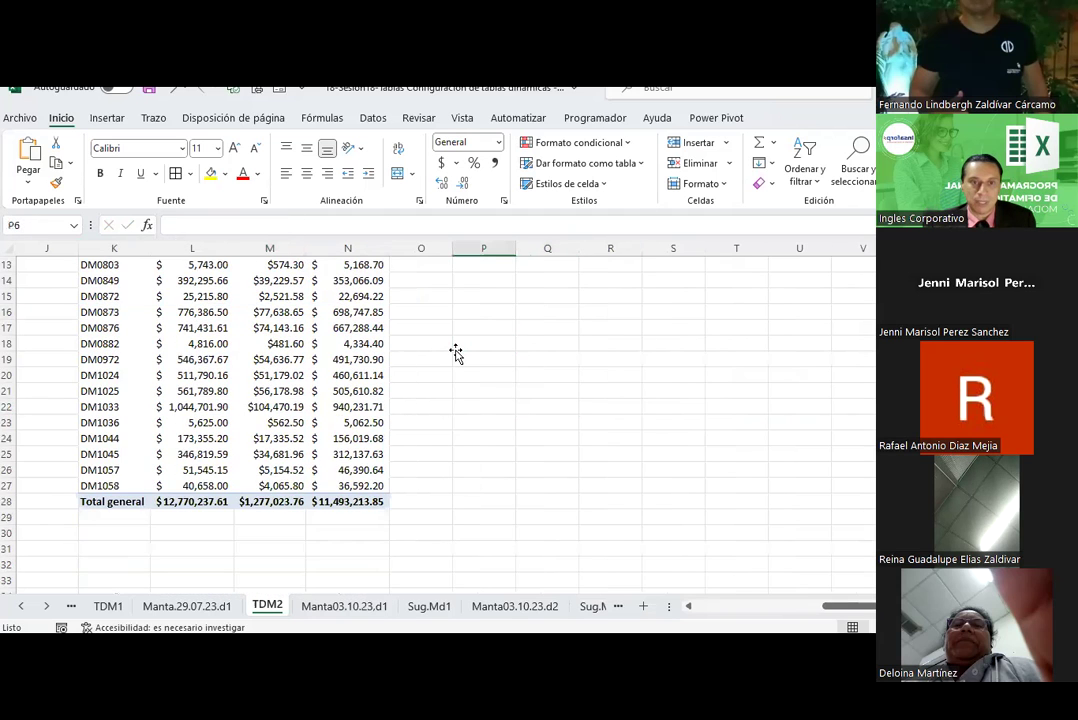
{"action": "scroll", "coordinate": [455, 352], "scroll_direction": "up", "scroll_amount": 4}
{"action": "left_click_drag", "start_coordinate": [110, 297], "coordinate": [357, 594]}
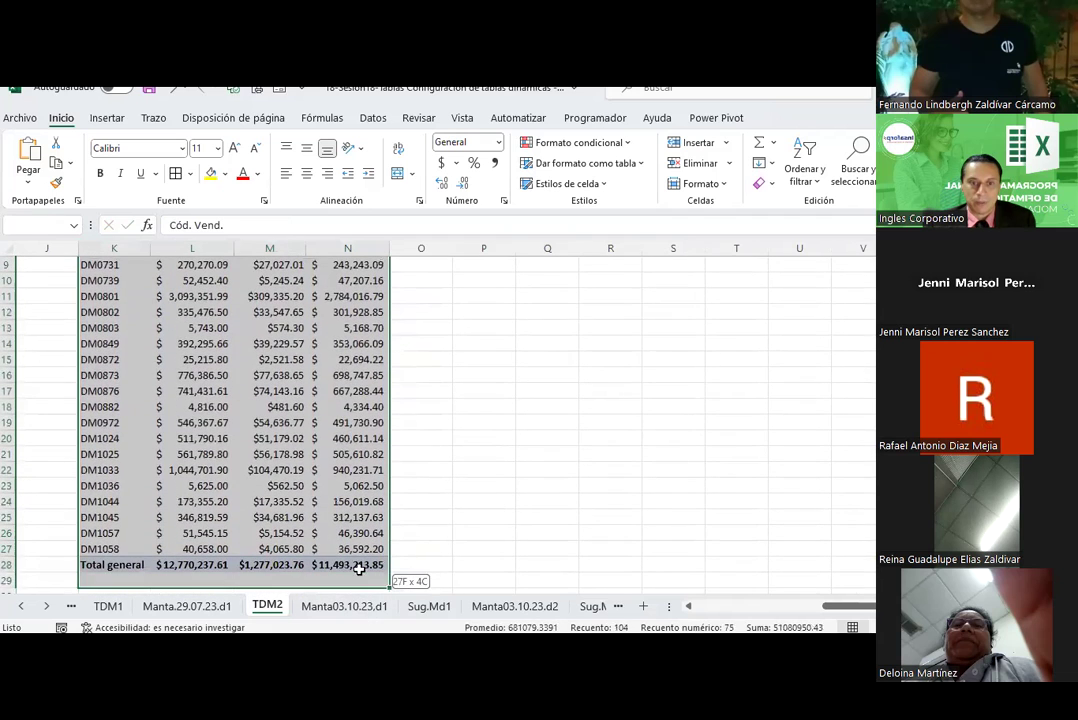
Apply a dark blue pivot table style to the vendor-code pivot, replacing a trial red style, and save
{"action": "left_click", "coordinate": [898, 117]}
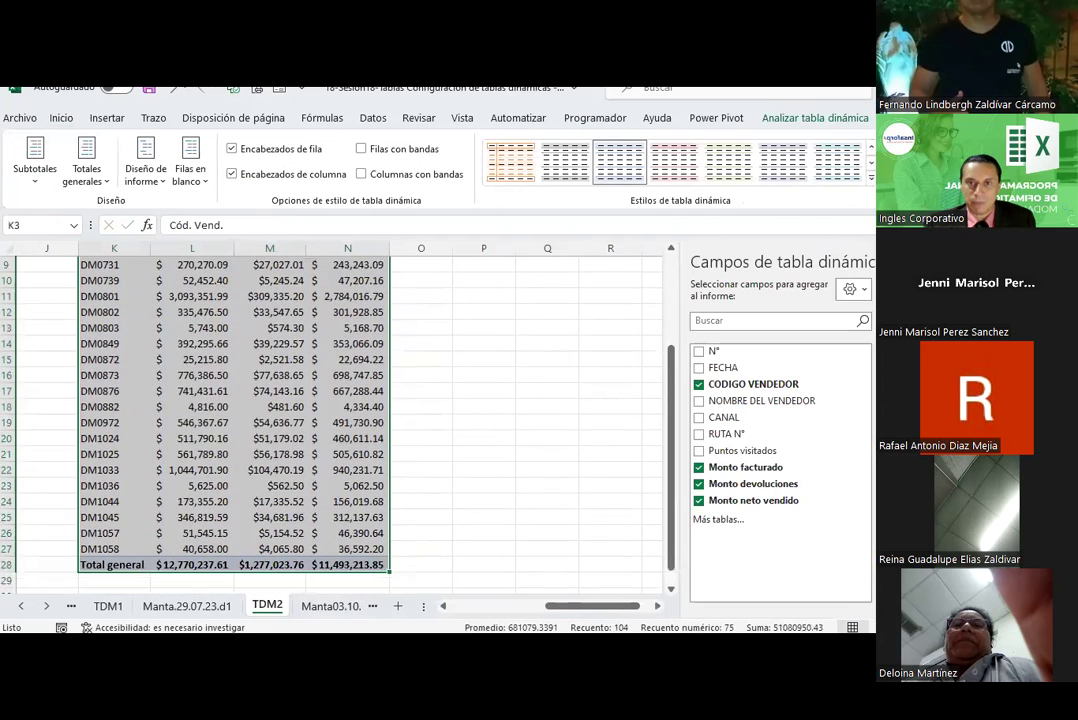
{"action": "left_click", "coordinate": [871, 181]}
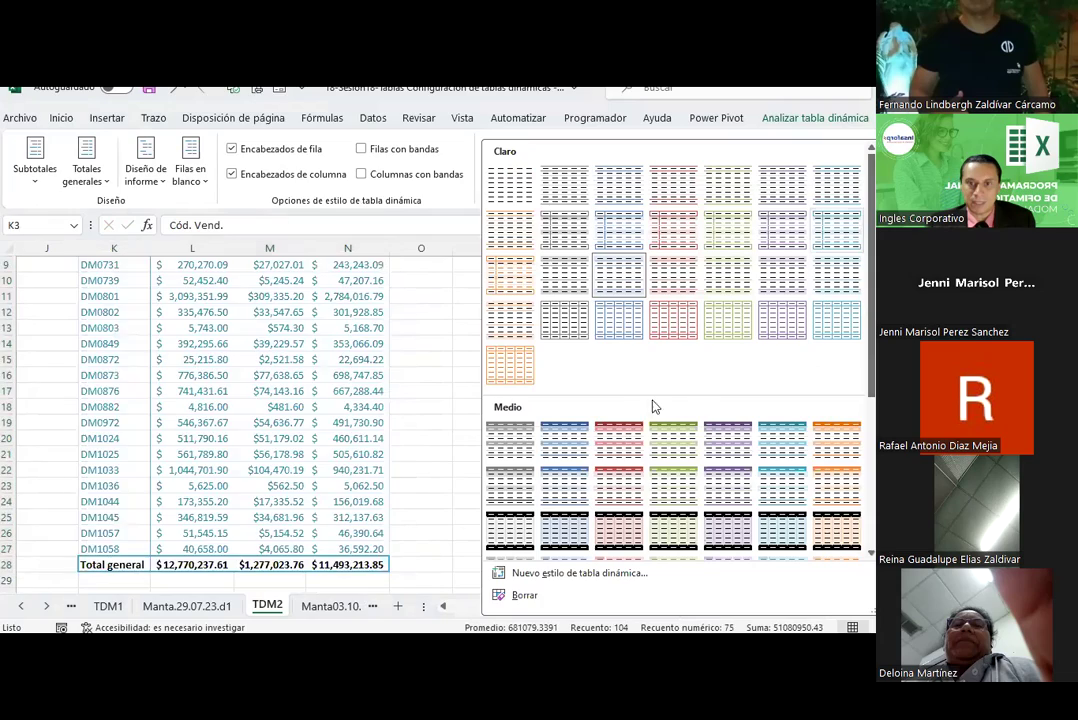
{"action": "left_click", "coordinate": [621, 455]}
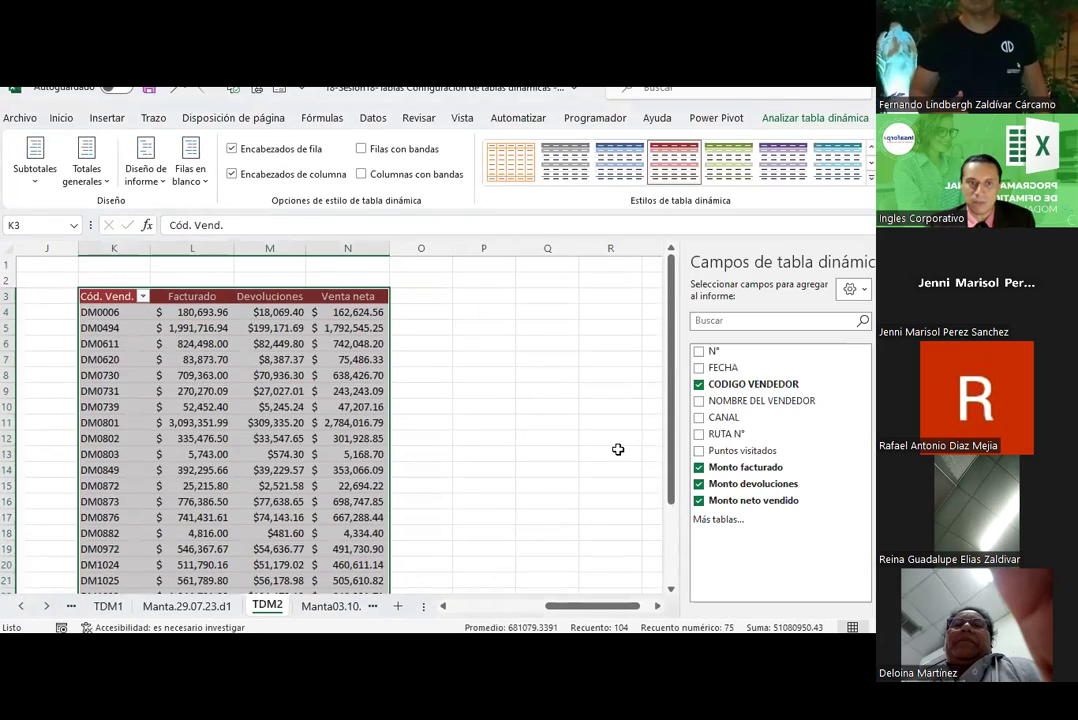
{"action": "left_click", "coordinate": [871, 182]}
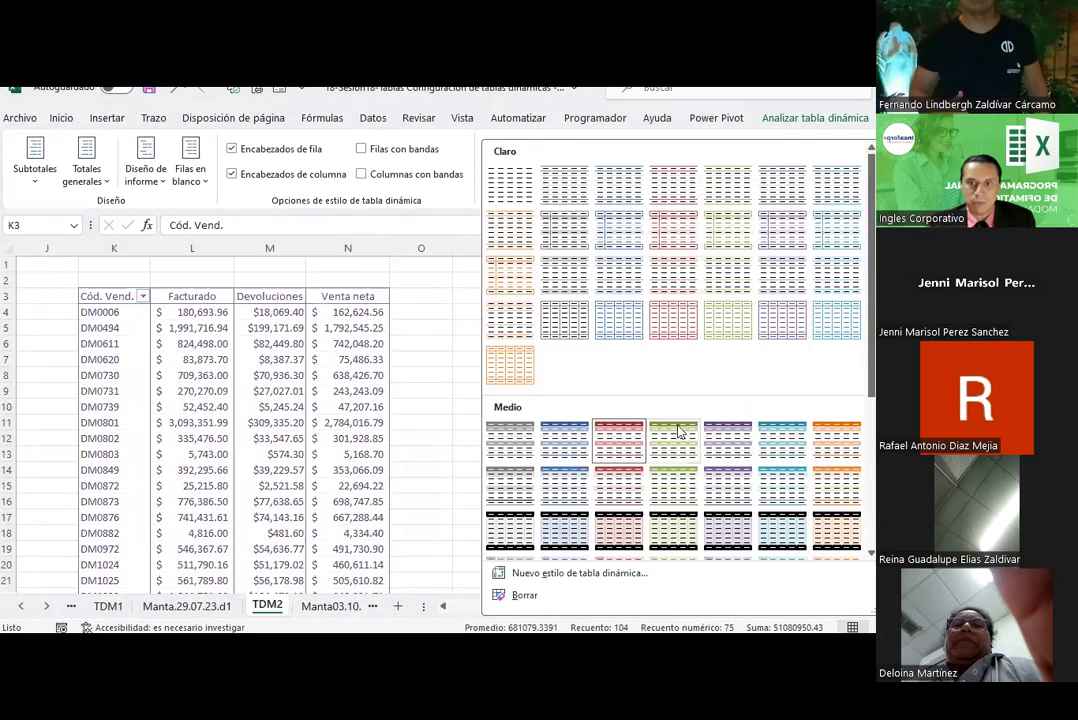
{"action": "scroll", "coordinate": [617, 450], "scroll_direction": "down", "scroll_amount": 3}
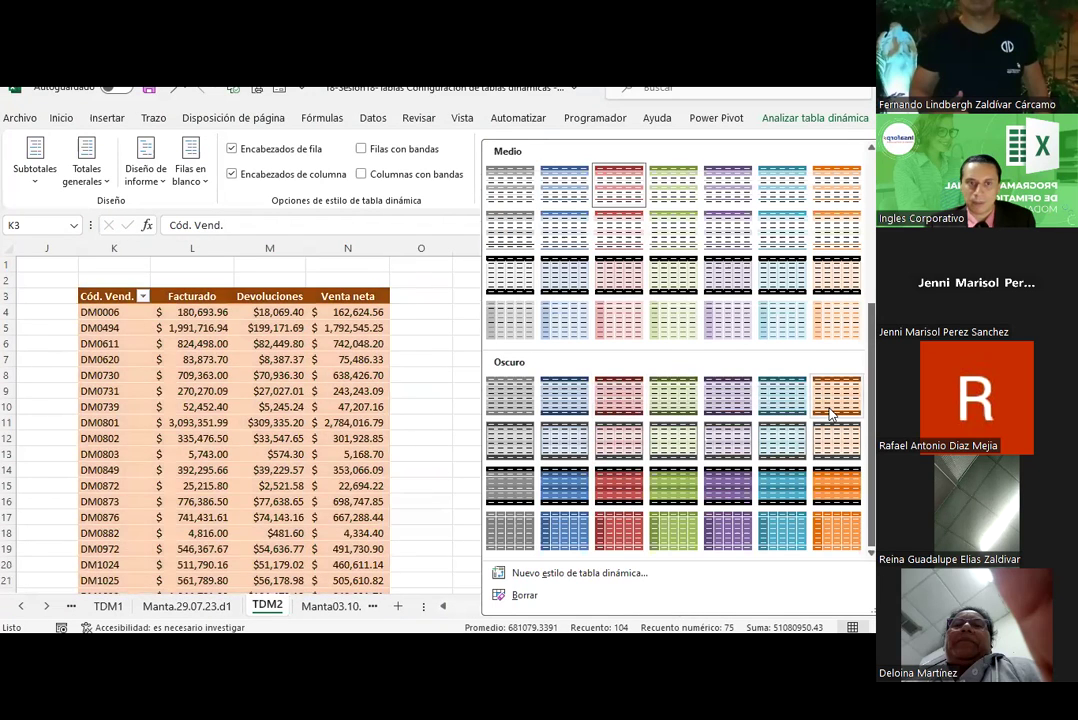
{"action": "left_click", "coordinate": [580, 402]}
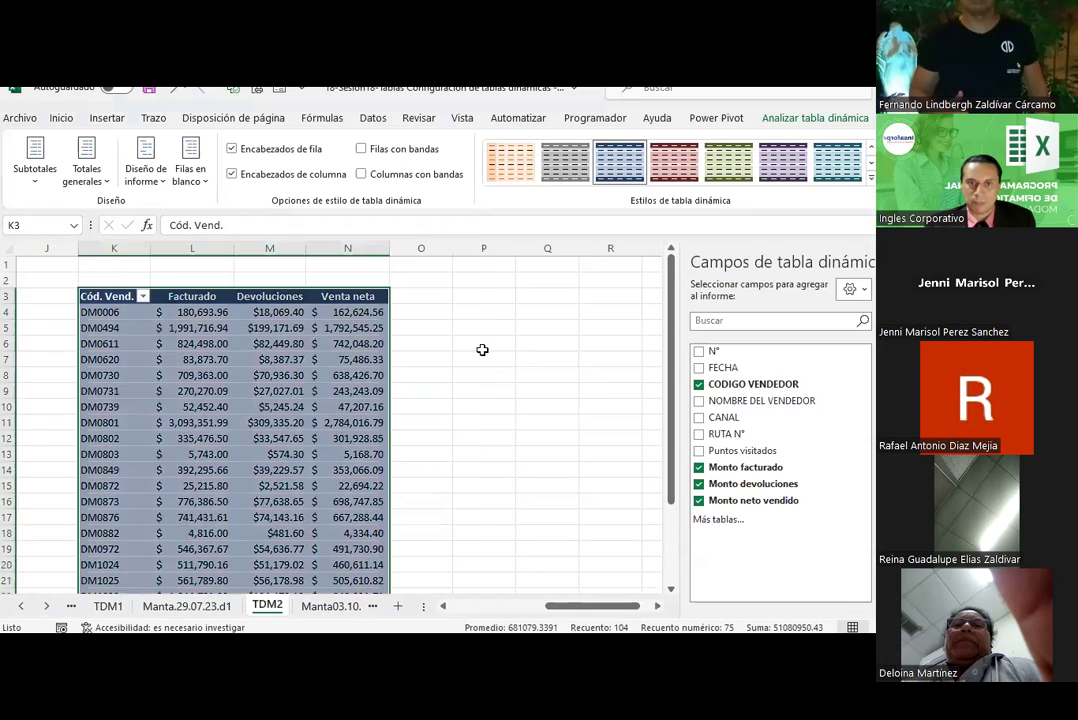
{"action": "left_click", "coordinate": [483, 345]}
{"action": "key", "text": "ctrl+s"}
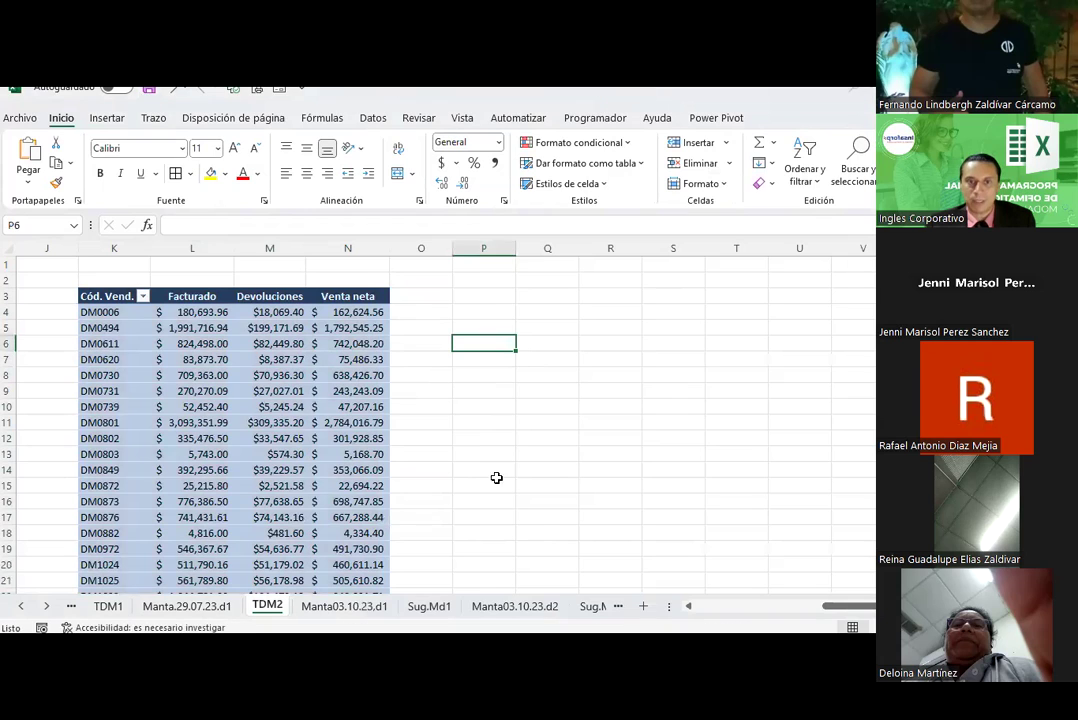
{"action": "left_click", "coordinate": [490, 297]}
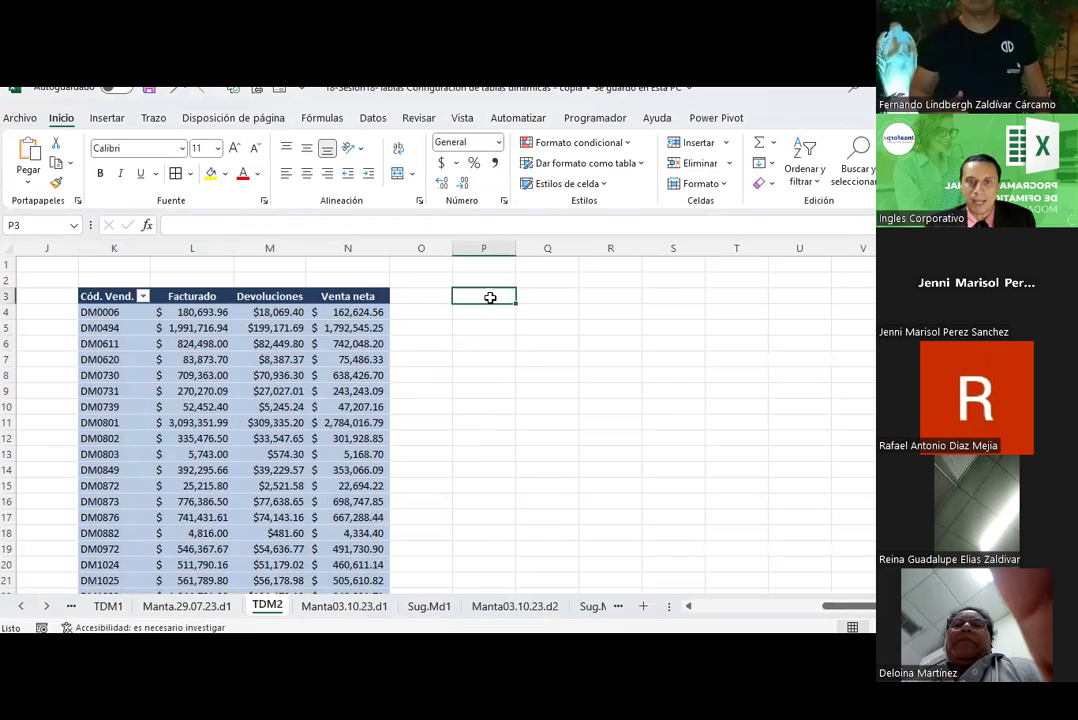
Create a second pivot at TDM2!P3 from source range Manta03.10.23.d1!A4:J5586
{"action": "left_click", "coordinate": [107, 118]}
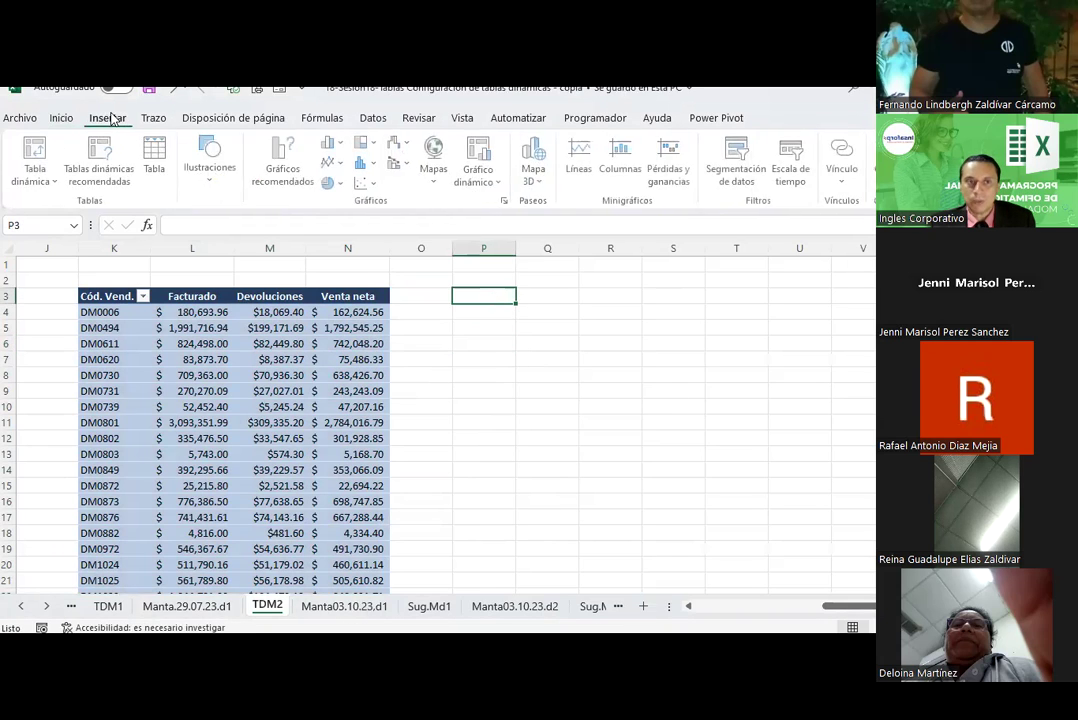
{"action": "left_click", "coordinate": [428, 606]}
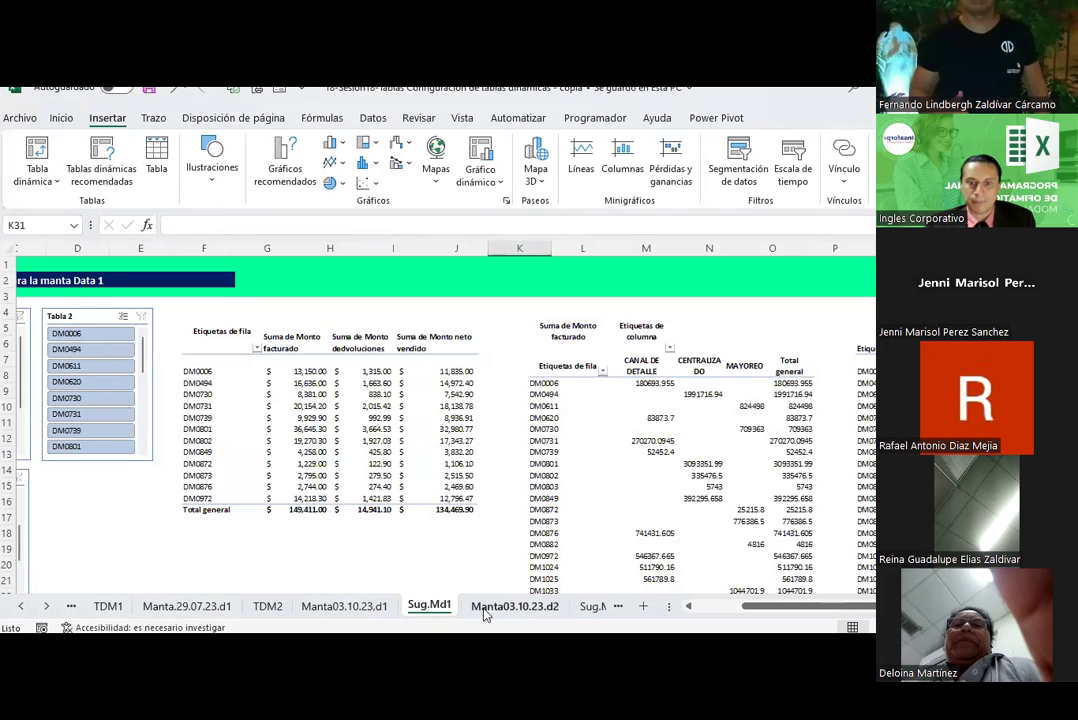
{"action": "left_click", "coordinate": [275, 606]}
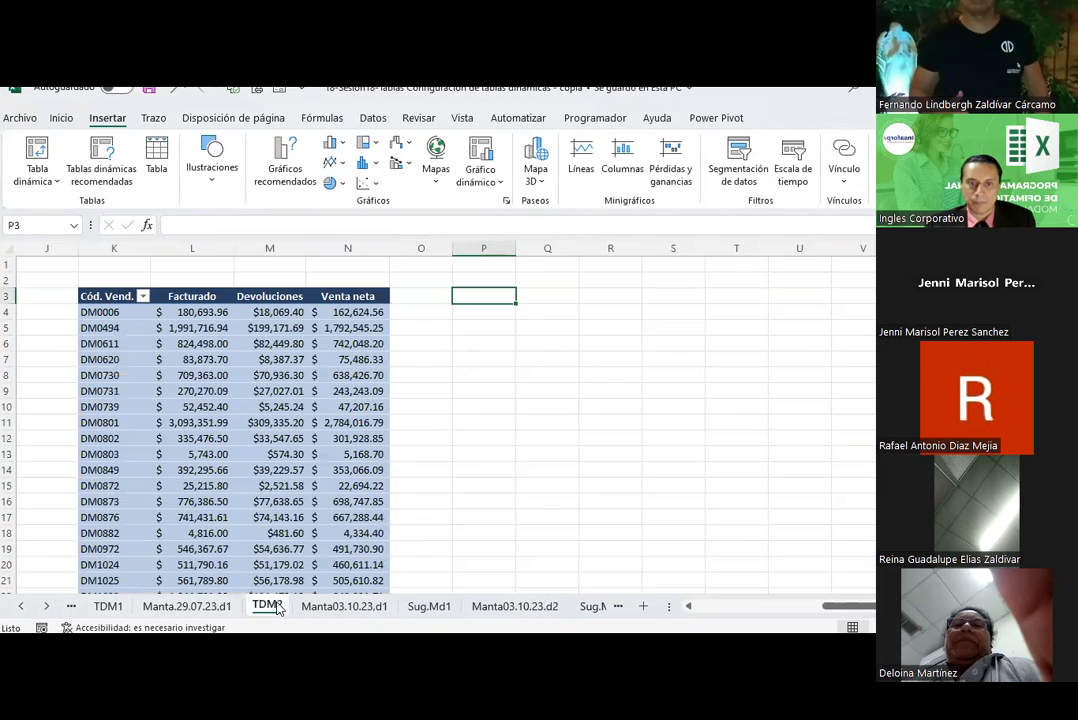
{"action": "left_click", "coordinate": [37, 168]}
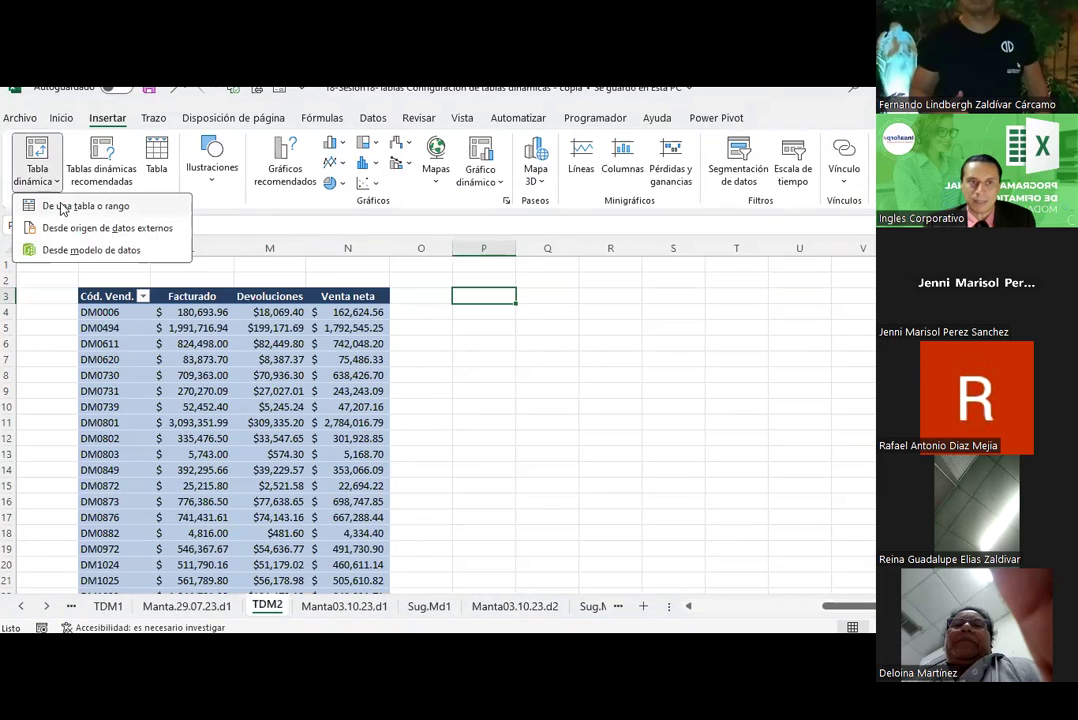
{"action": "left_click", "coordinate": [50, 205]}
{"action": "left_click", "coordinate": [705, 400]}
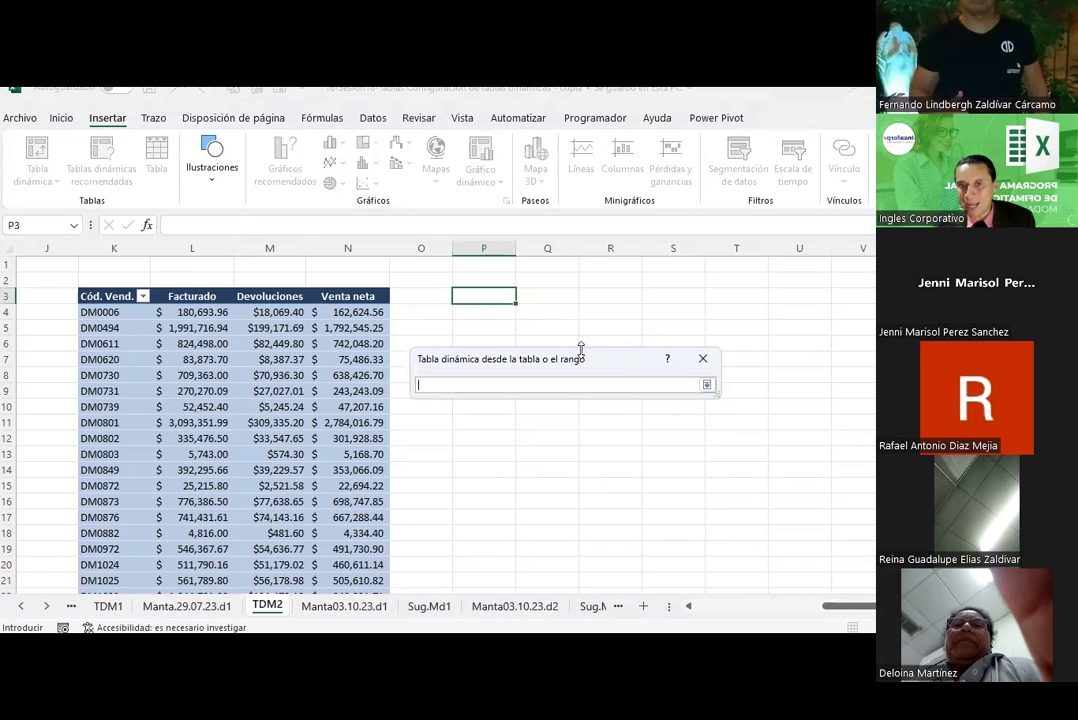
{"action": "left_click", "coordinate": [345, 607]}
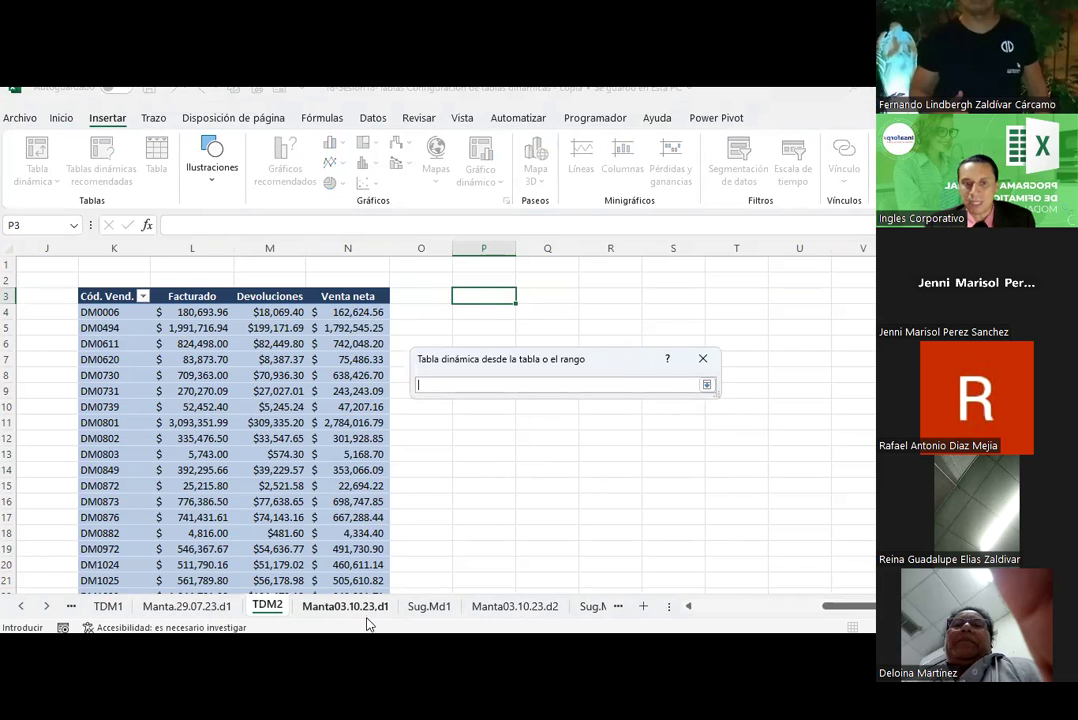
{"action": "left_click_drag", "start_coordinate": [20, 272], "coordinate": [606, 272]}
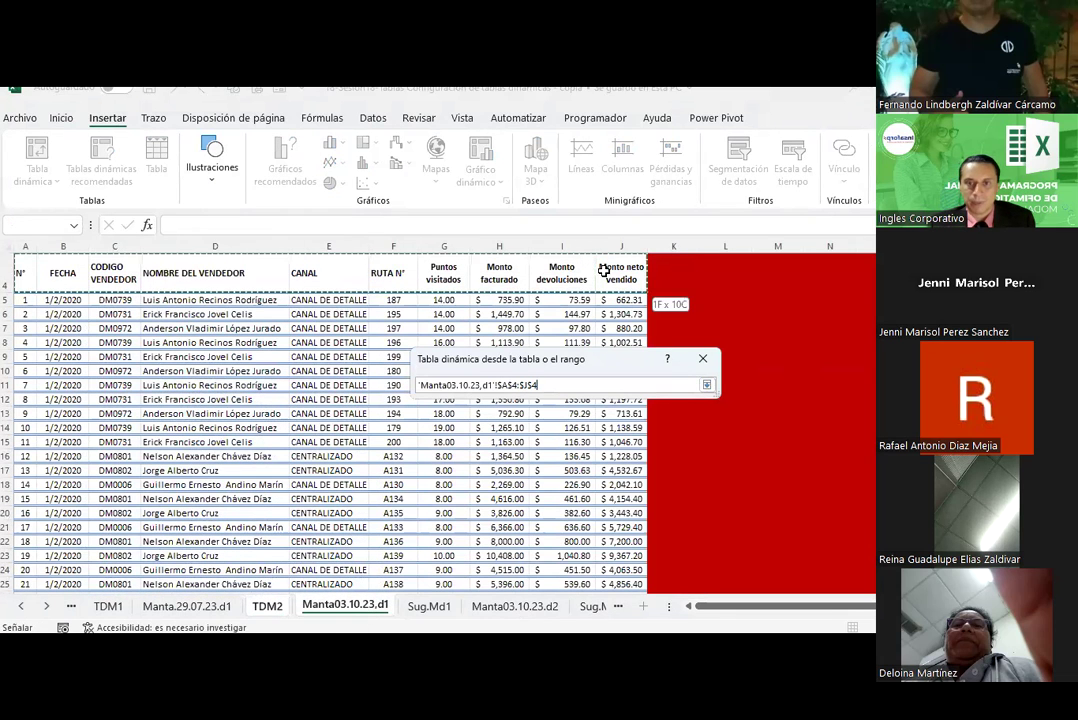
{"action": "key", "text": "ctrl+shift+Down"}
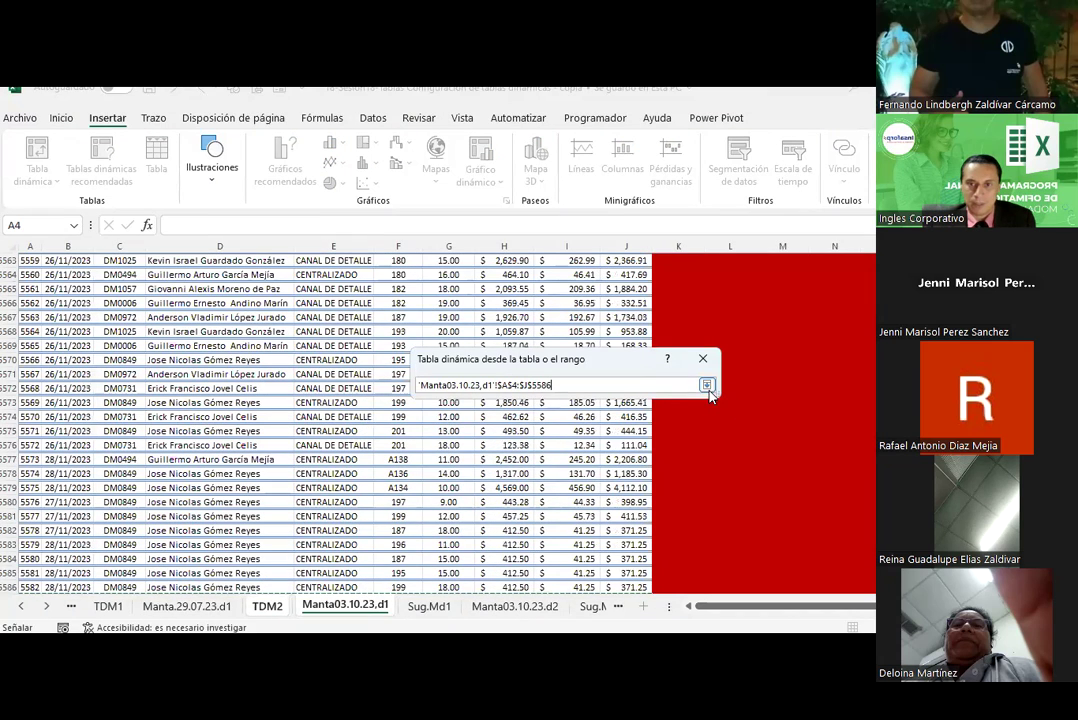
{"action": "left_click", "coordinate": [706, 385]}
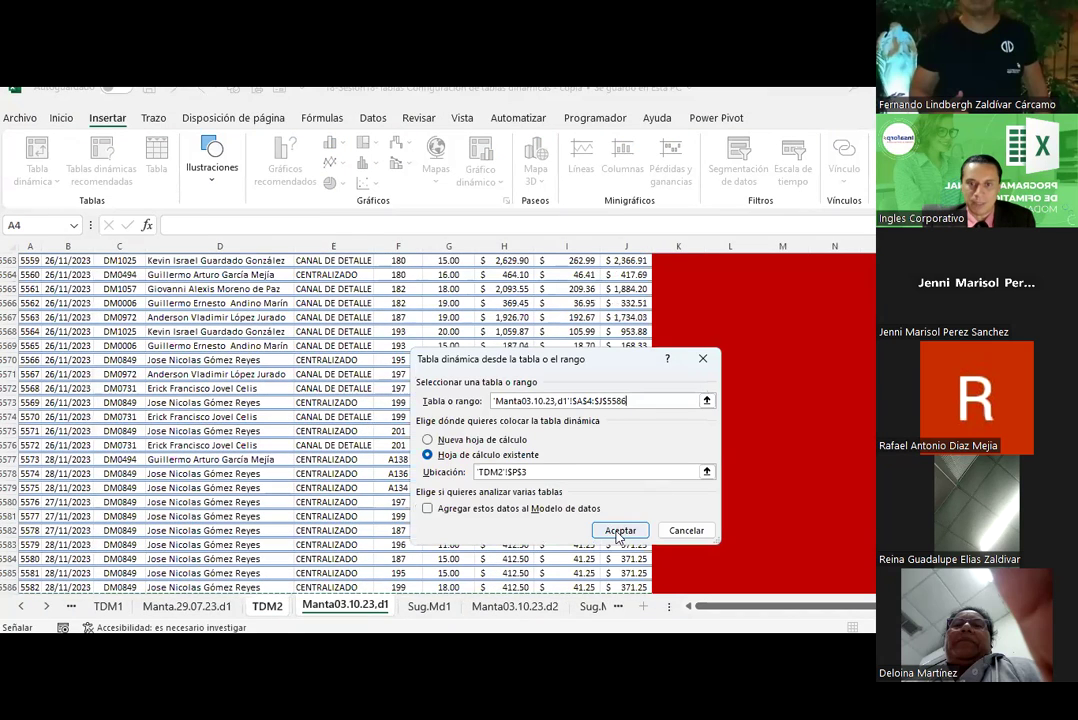
{"action": "left_click", "coordinate": [620, 530]}
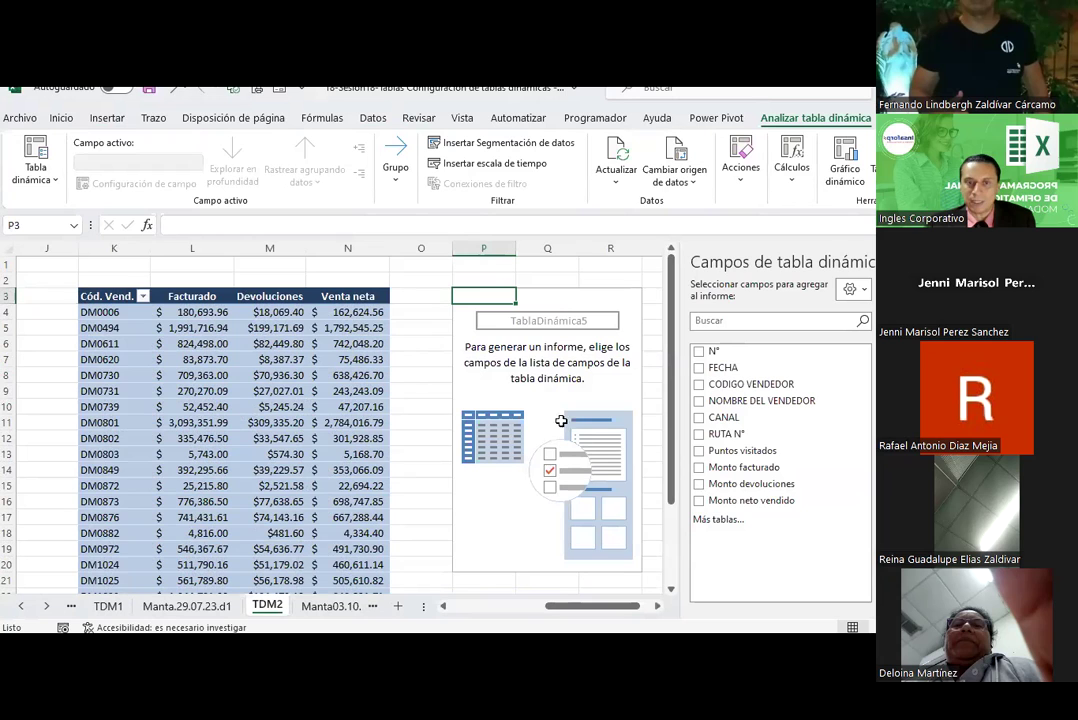
Confirm data source 'Manta03.10.23.d1'!$A$4:$J$5586 for the pivots, then select empty TablaDinámica5
{"action": "left_click", "coordinate": [616, 170]}
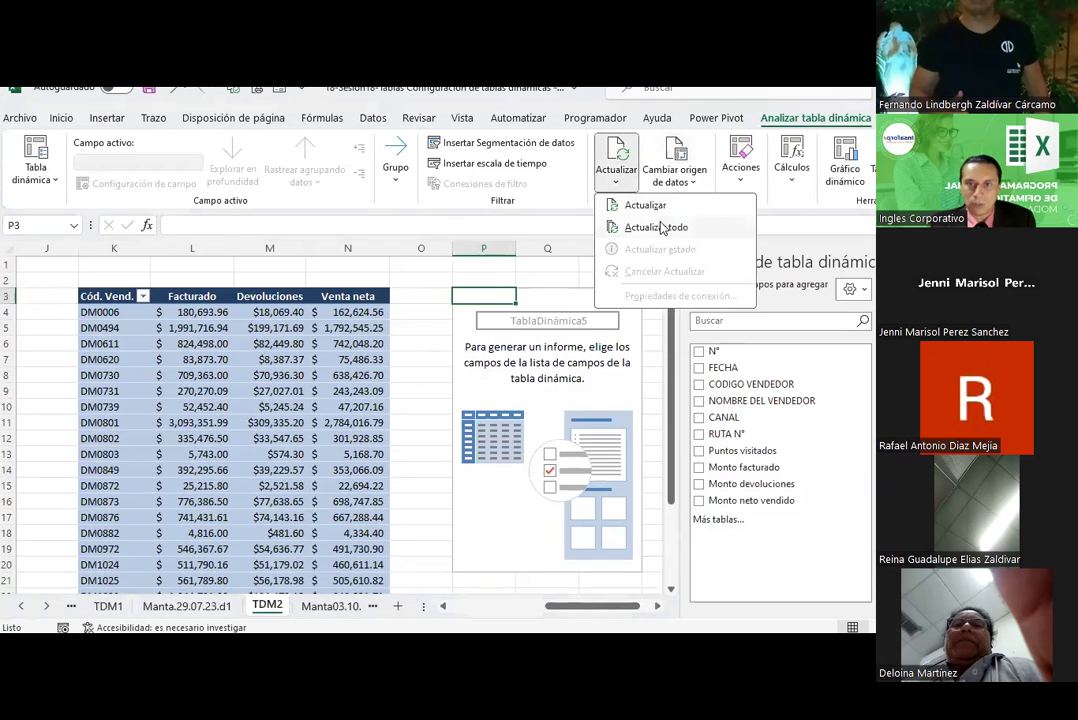
{"action": "left_click", "coordinate": [688, 182]}
{"action": "left_click", "coordinate": [705, 206]}
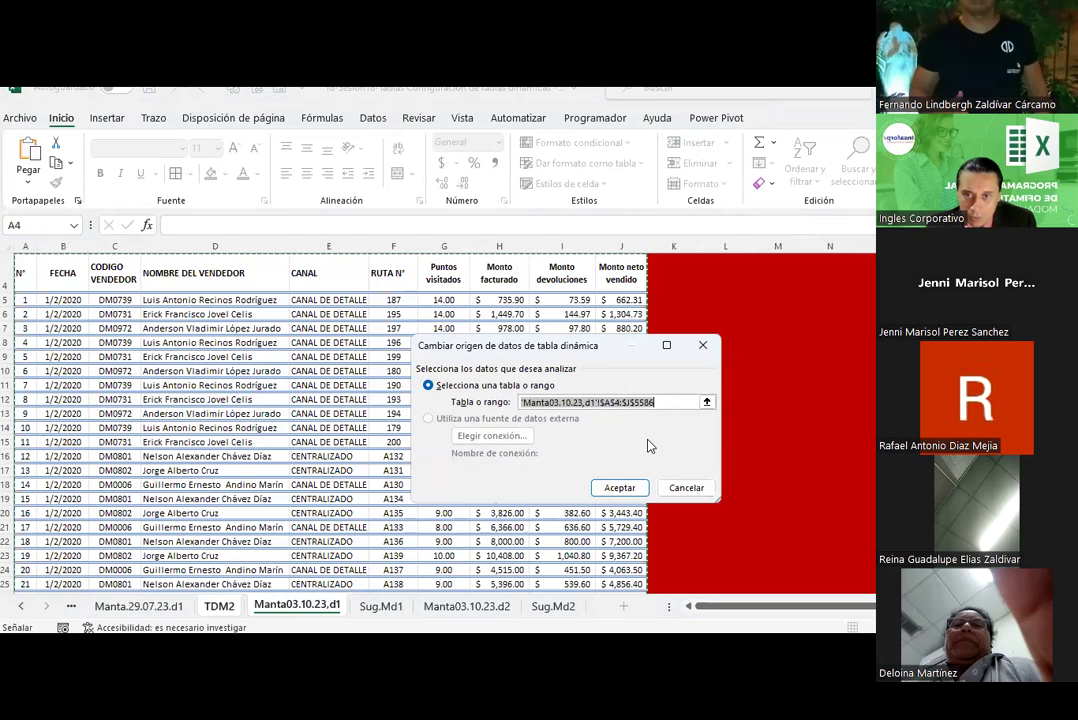
{"action": "key", "text": "Return"}
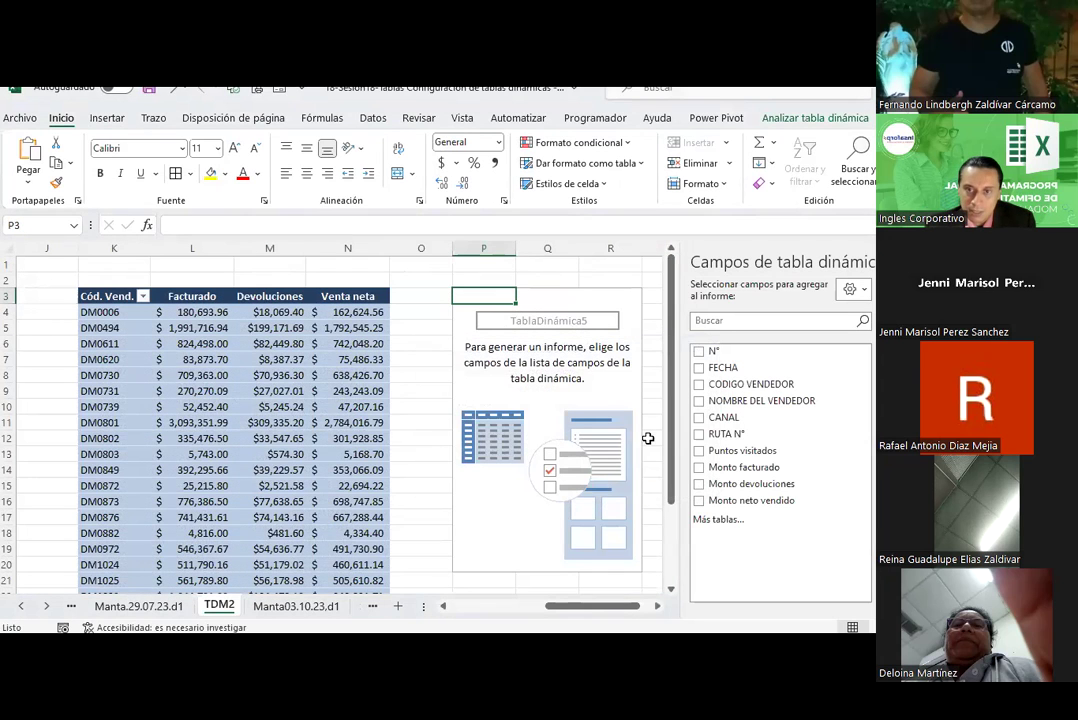
{"action": "left_click", "coordinate": [266, 313]}
{"action": "left_click", "coordinate": [815, 118]}
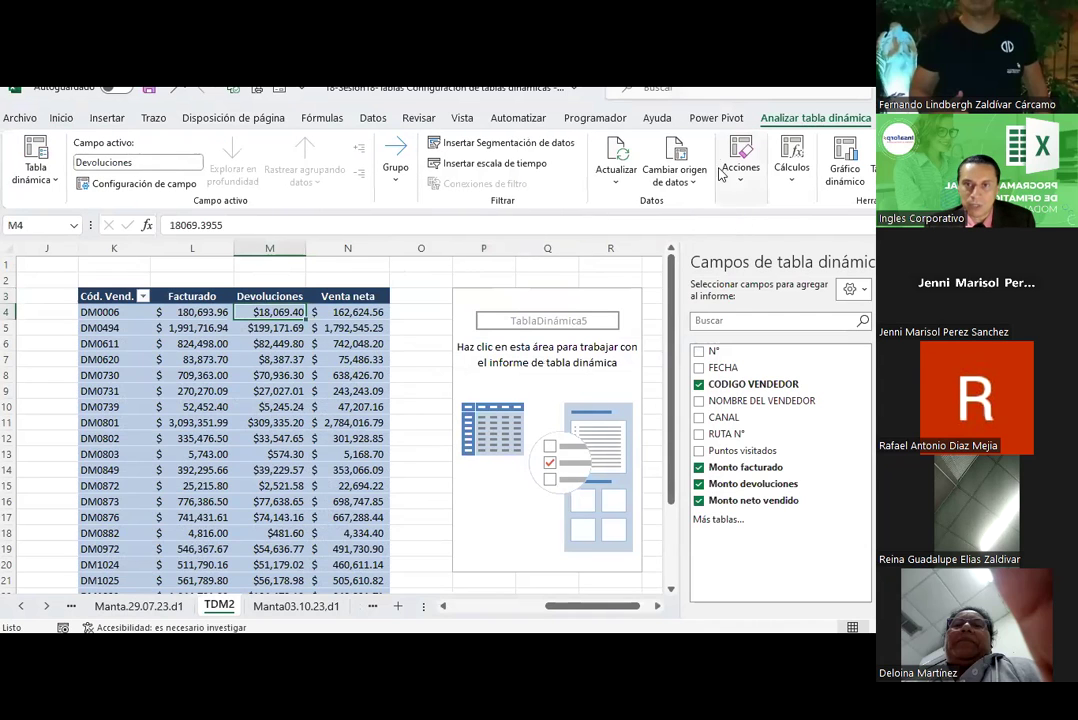
{"action": "left_click", "coordinate": [676, 175]}
{"action": "left_click", "coordinate": [720, 205]}
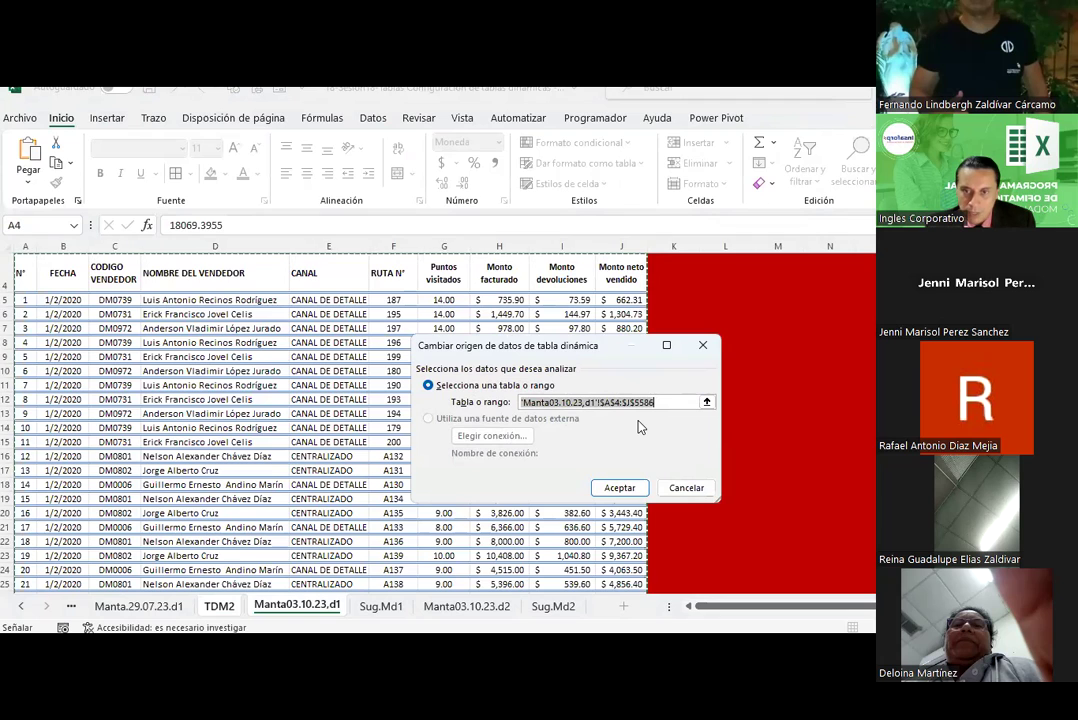
{"action": "key", "text": "Return"}
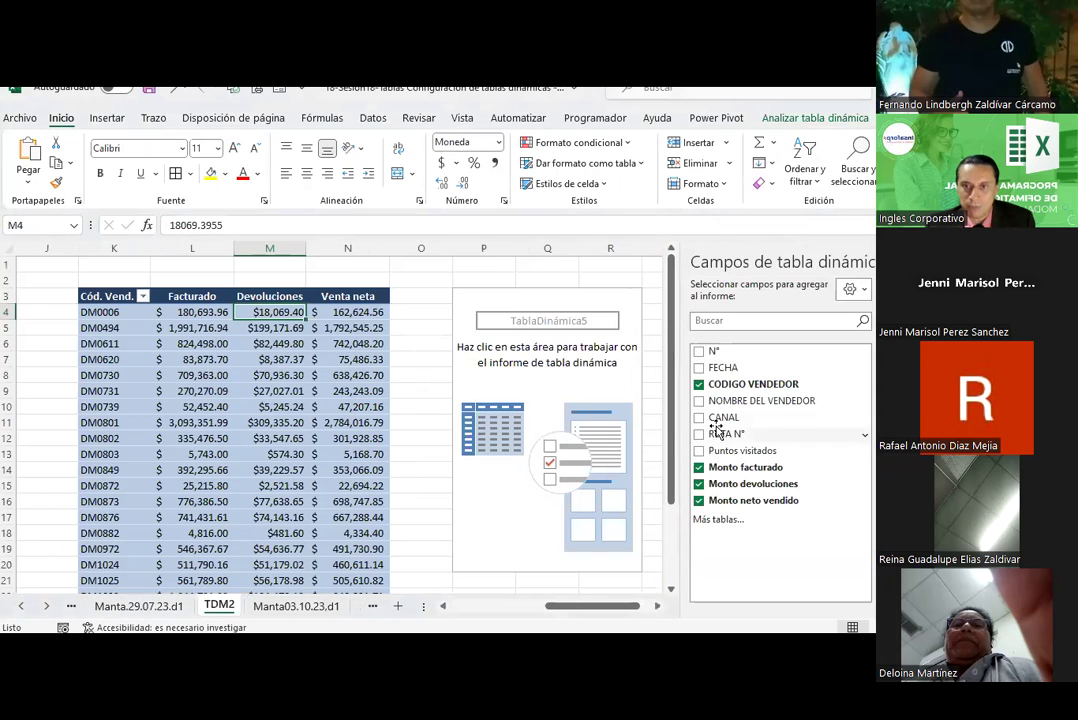
{"action": "left_click", "coordinate": [535, 292]}
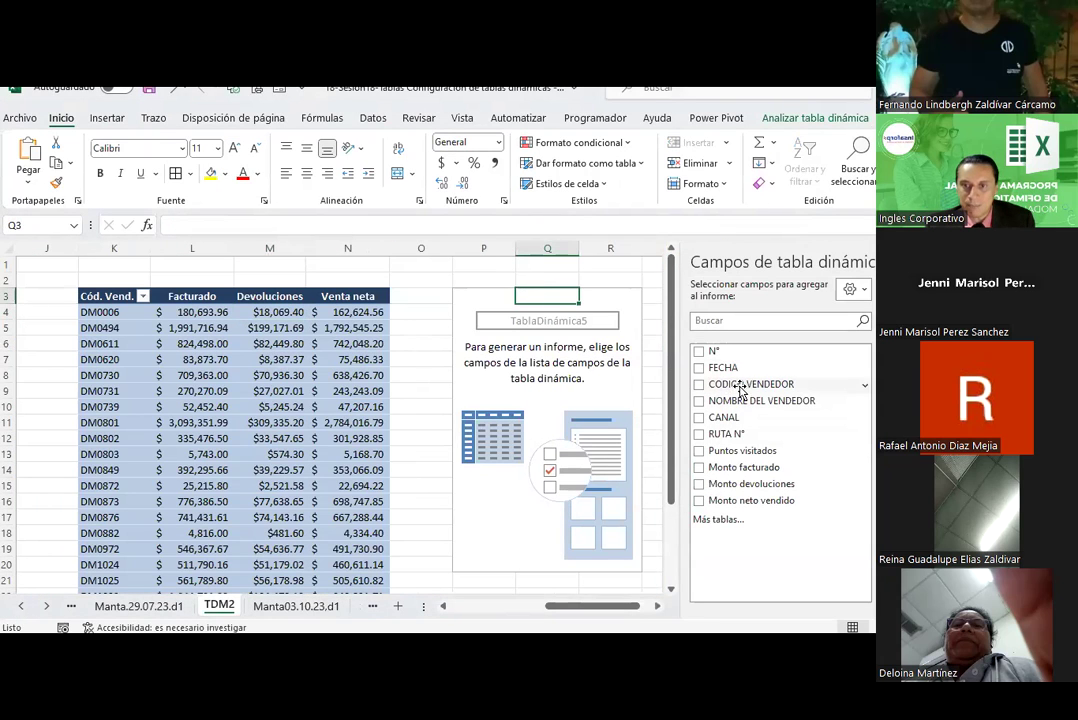
Put CODIGO VENDEDOR as the pivot rows and CANAL as the columns
{"action": "left_click_drag", "start_coordinate": [722, 384], "coordinate": [859, 443]}
{"action": "left_click", "coordinate": [698, 384]}
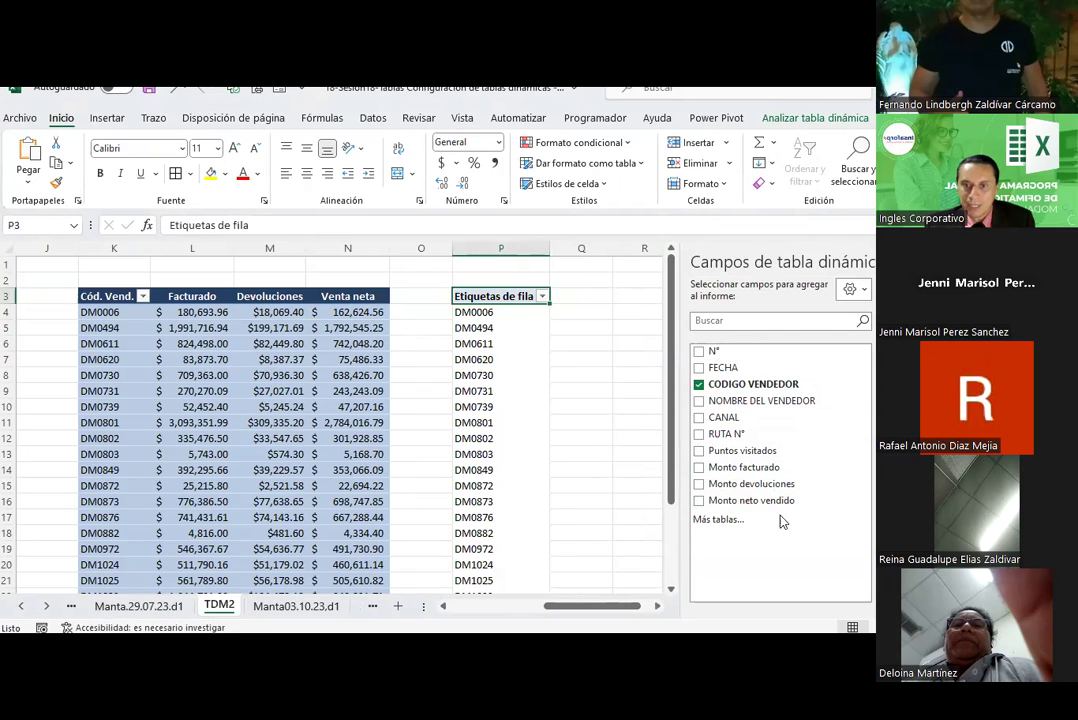
{"action": "left_click", "coordinate": [724, 418]}
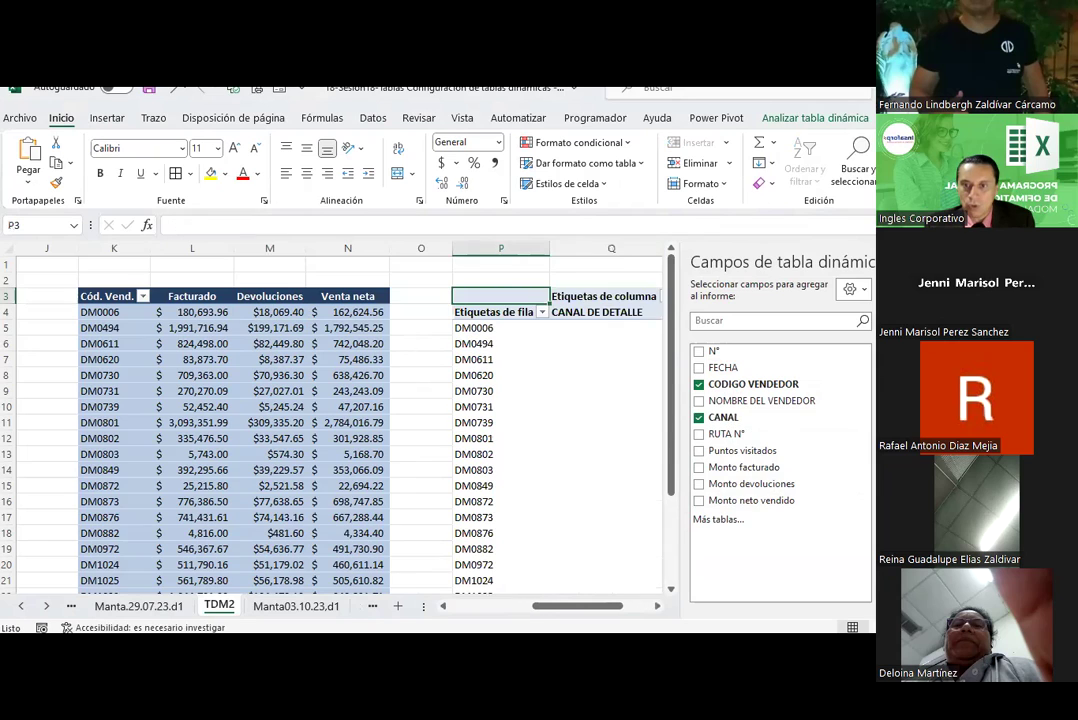
Glance at the Sug.Md1 reference sheet, then return to the TDM2 sheet
{"action": "left_click_drag", "start_coordinate": [577, 607], "coordinate": [639, 607]}
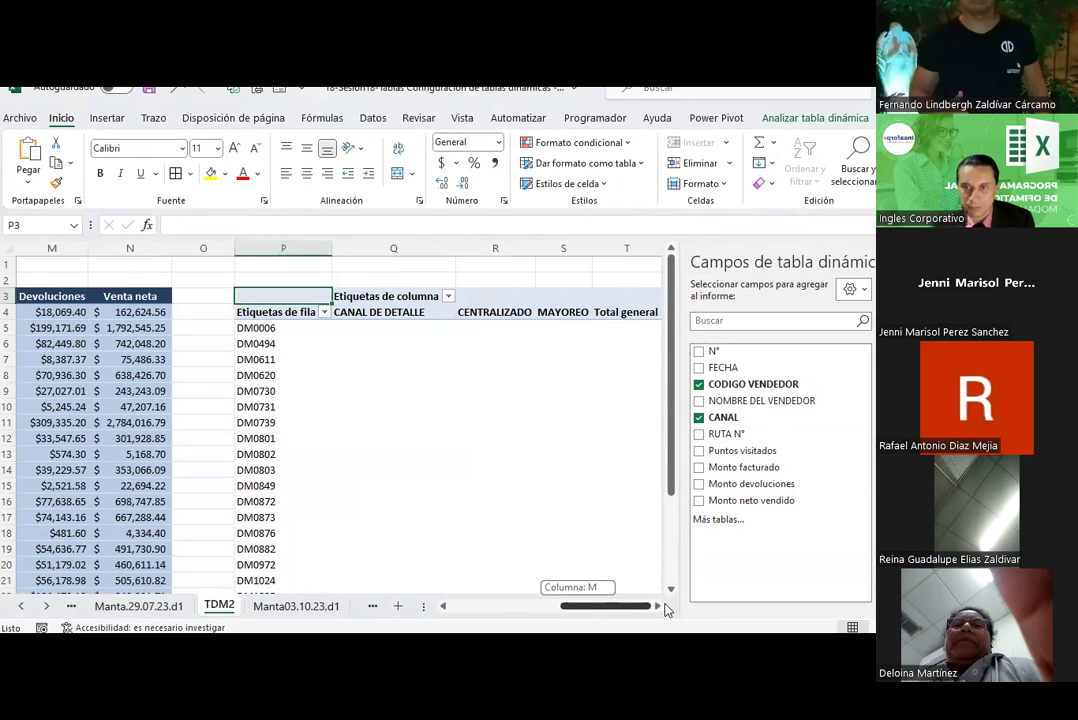
{"action": "left_click", "coordinate": [372, 606]}
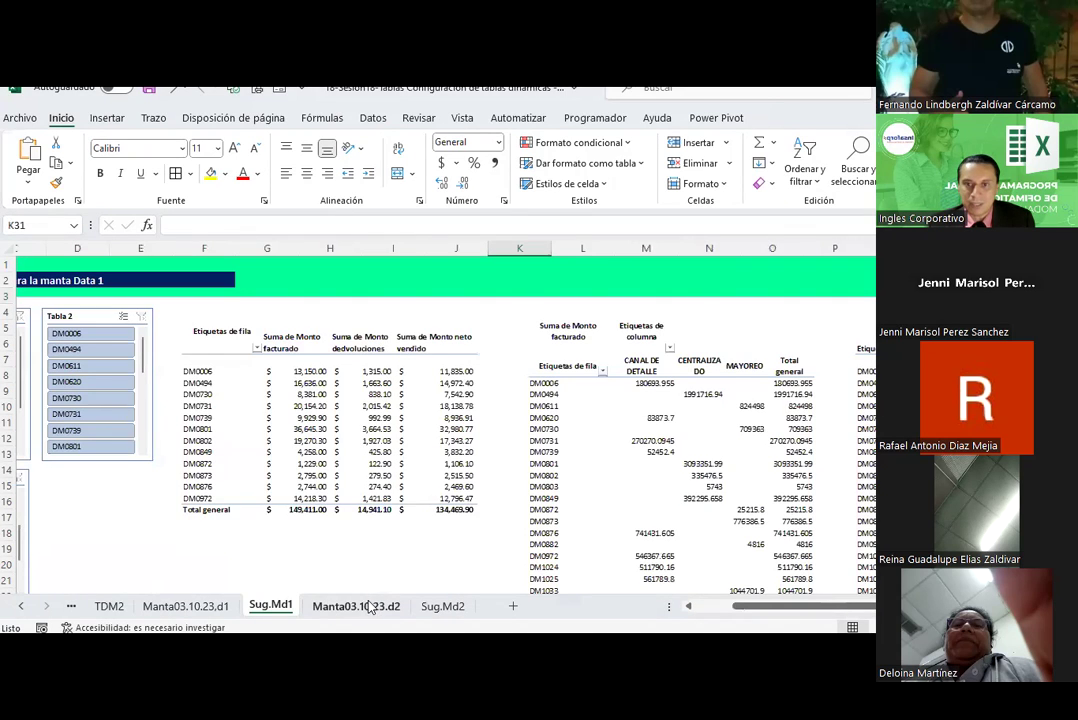
{"action": "left_click", "coordinate": [185, 606]}
{"action": "left_click", "coordinate": [110, 606]}
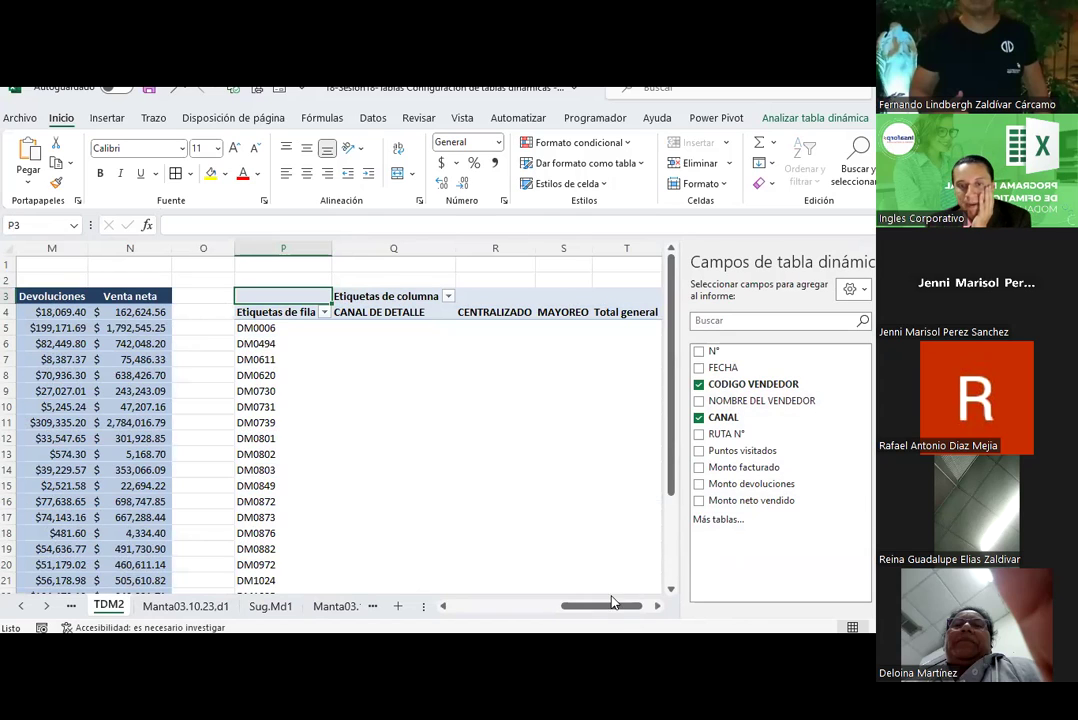
{"action": "left_click_drag", "start_coordinate": [613, 604], "coordinate": [622, 605]}
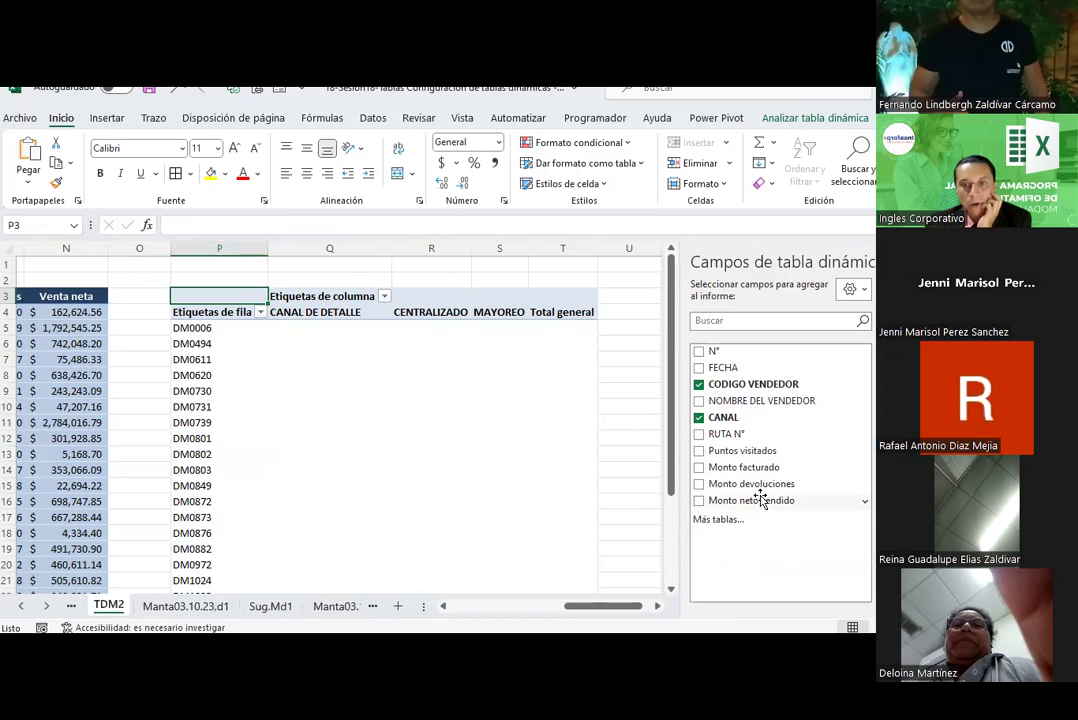
Add summed Monto facturado, Monto devoluciones and Monto neto vendido as pivot values
{"action": "left_click", "coordinate": [745, 468]}
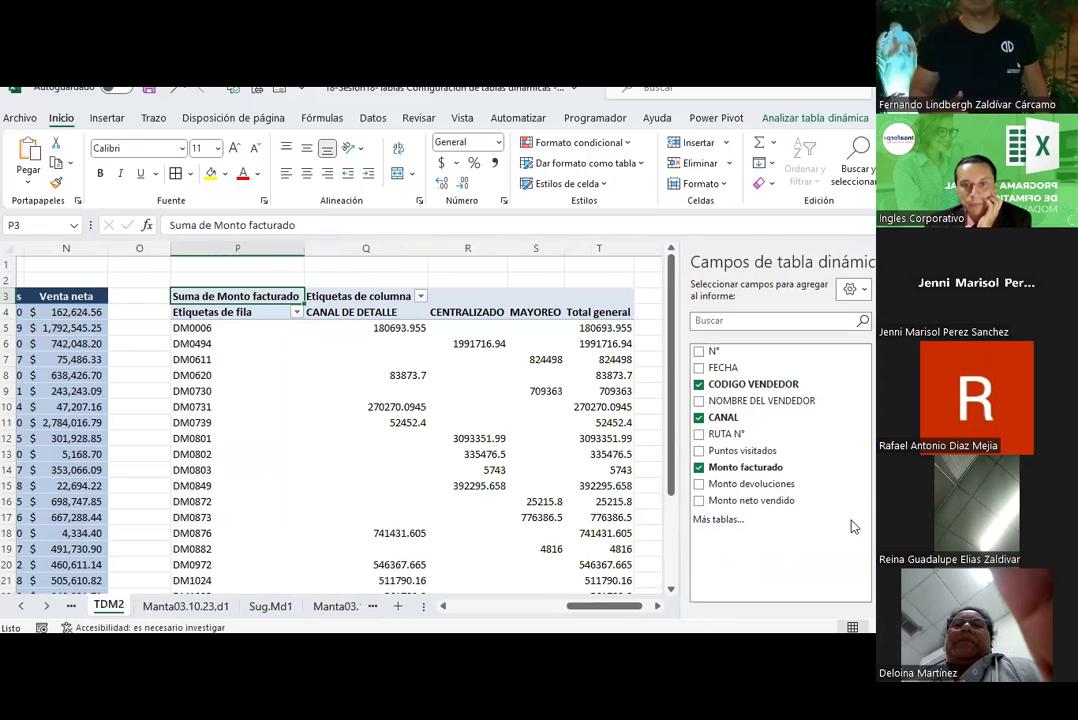
{"action": "left_click", "coordinate": [752, 484]}
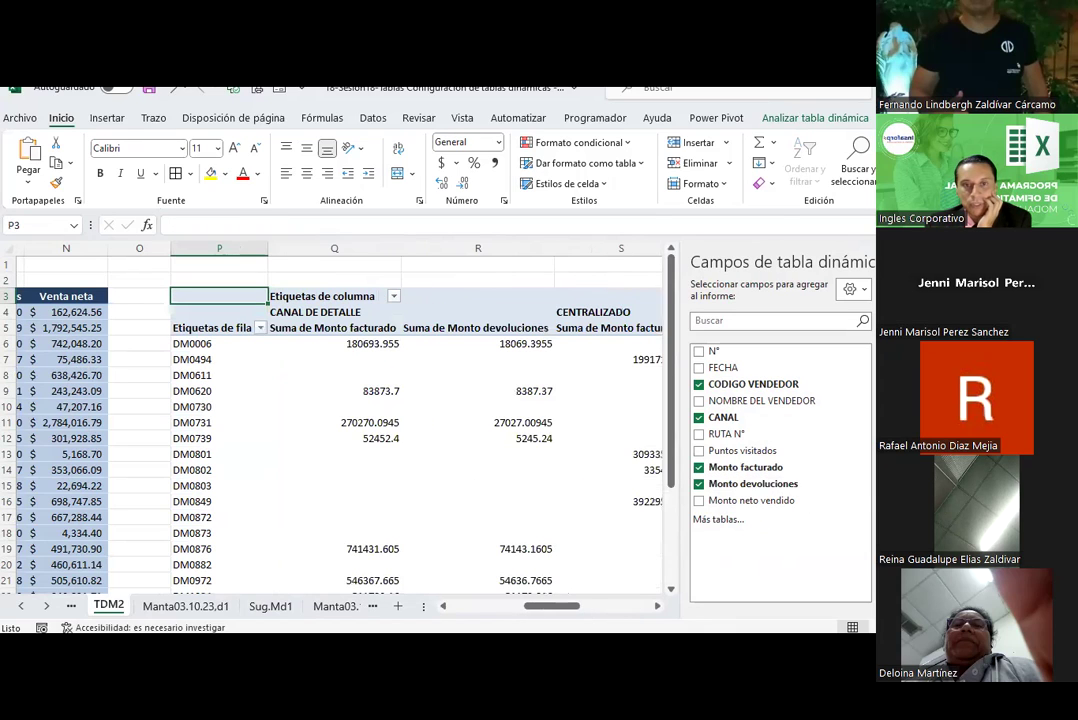
{"action": "left_click", "coordinate": [748, 500]}
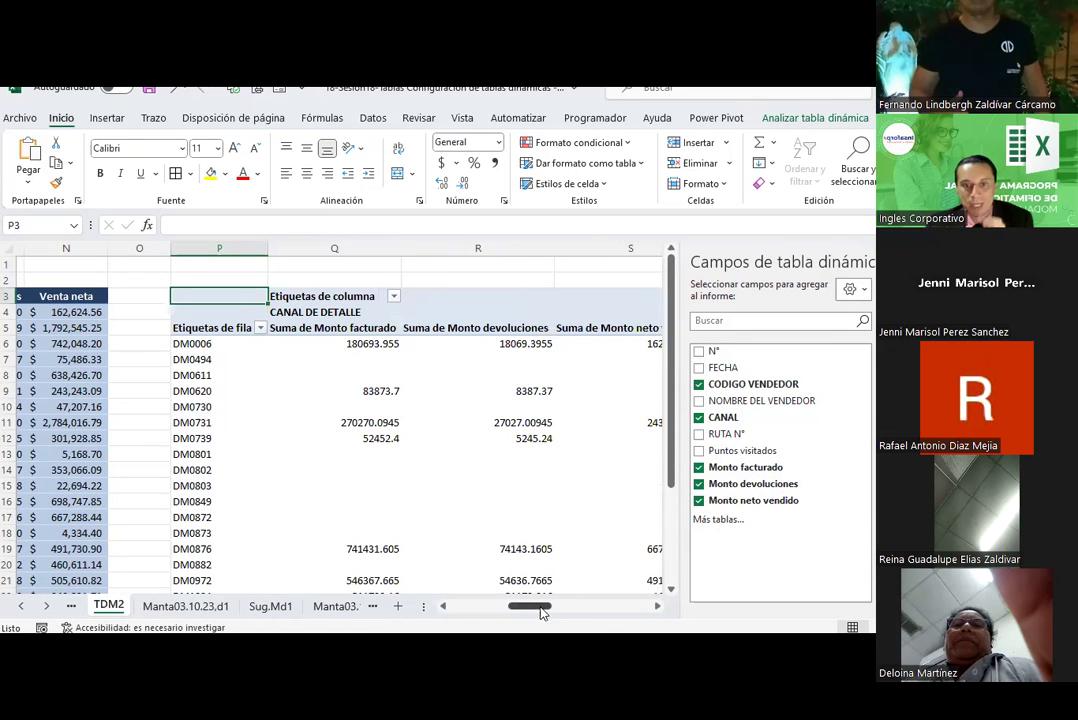
Review the billed, returns and net sold headers under the CANAL DE DETALLE channel
{"action": "left_click_drag", "start_coordinate": [538, 612], "coordinate": [546, 612]}
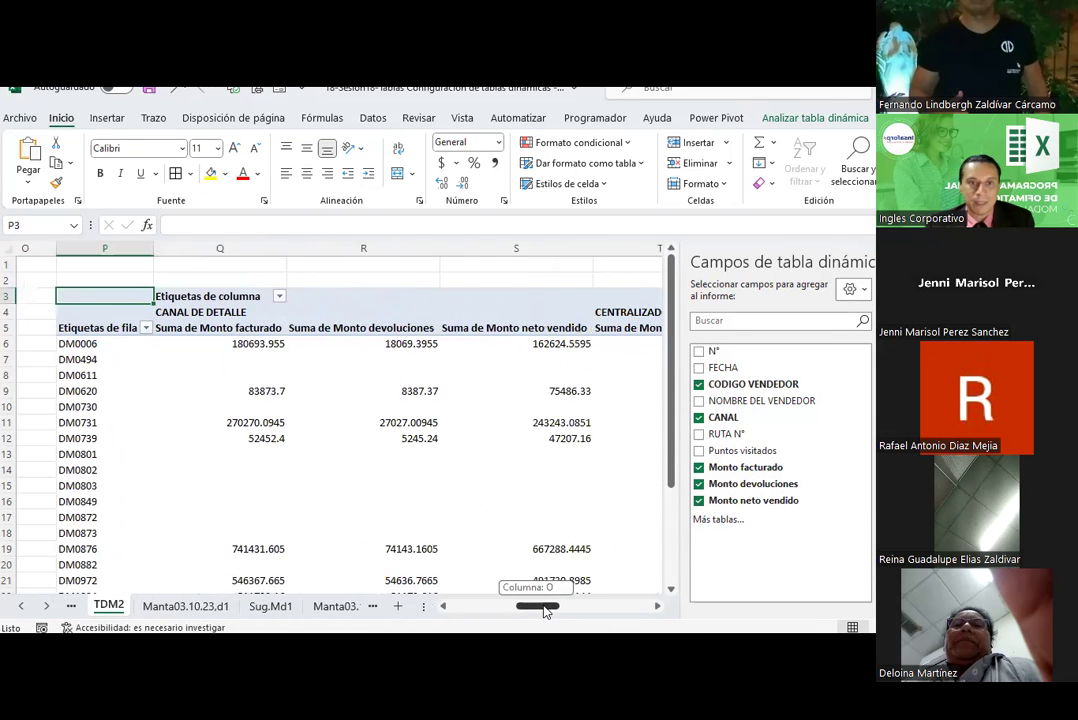
{"action": "left_click_drag", "start_coordinate": [231, 313], "coordinate": [496, 314]}
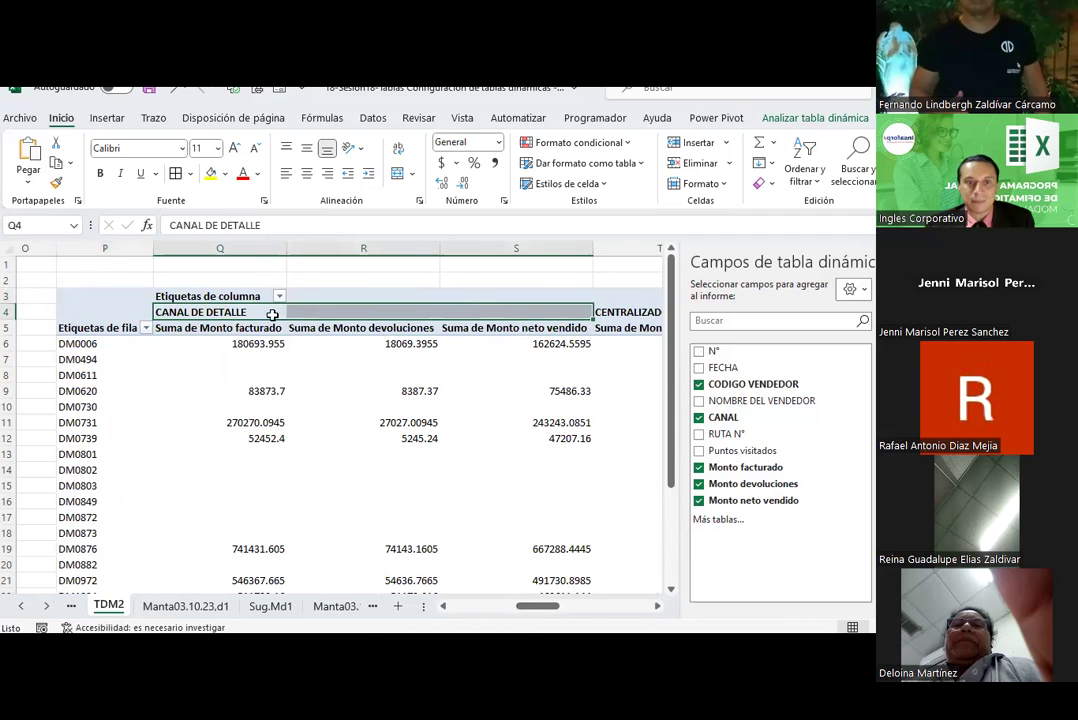
{"action": "left_click", "coordinate": [260, 328]}
{"action": "left_click", "coordinate": [351, 328]}
{"action": "left_click", "coordinate": [494, 329]}
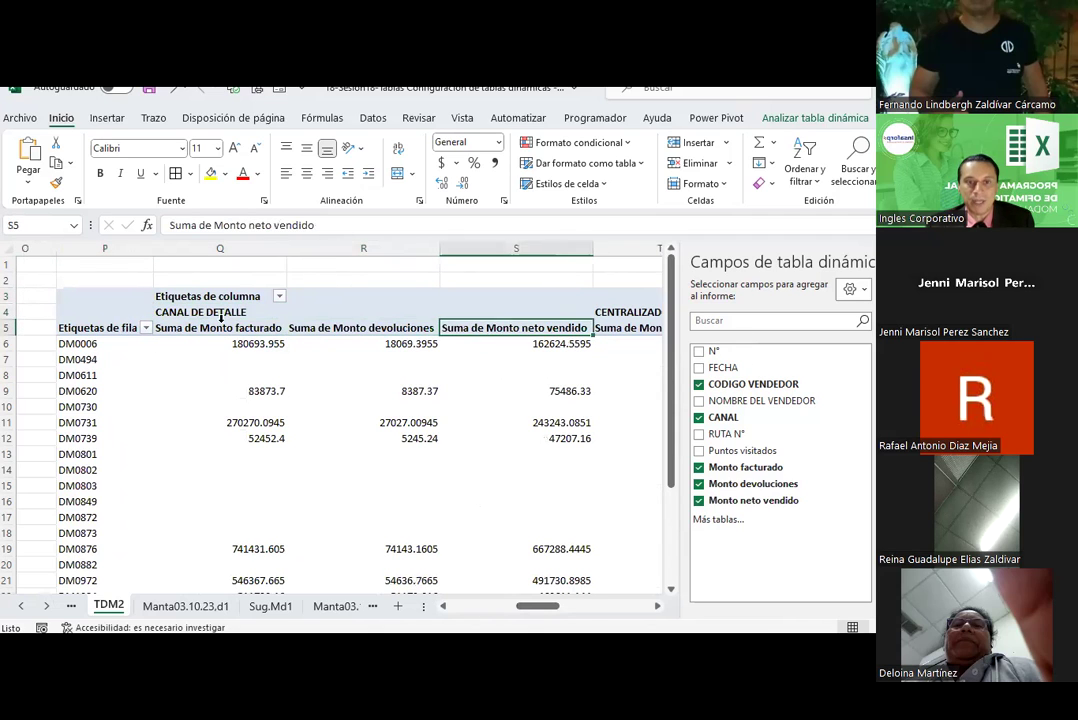
{"action": "left_click", "coordinate": [227, 328]}
{"action": "left_click", "coordinate": [350, 328]}
{"action": "left_click", "coordinate": [520, 344]}
{"action": "key", "text": "Up"}
Check DM0006's grand-total amounts, then select the grand-total columns Z to AB
{"action": "mouse_move", "coordinate": [539, 607]}
{"action": "left_mouse_down"}
{"action": "mouse_move", "coordinate": [640, 616]}
{"action": "mouse_move", "coordinate": [605, 612]}
{"action": "left_mouse_up"}
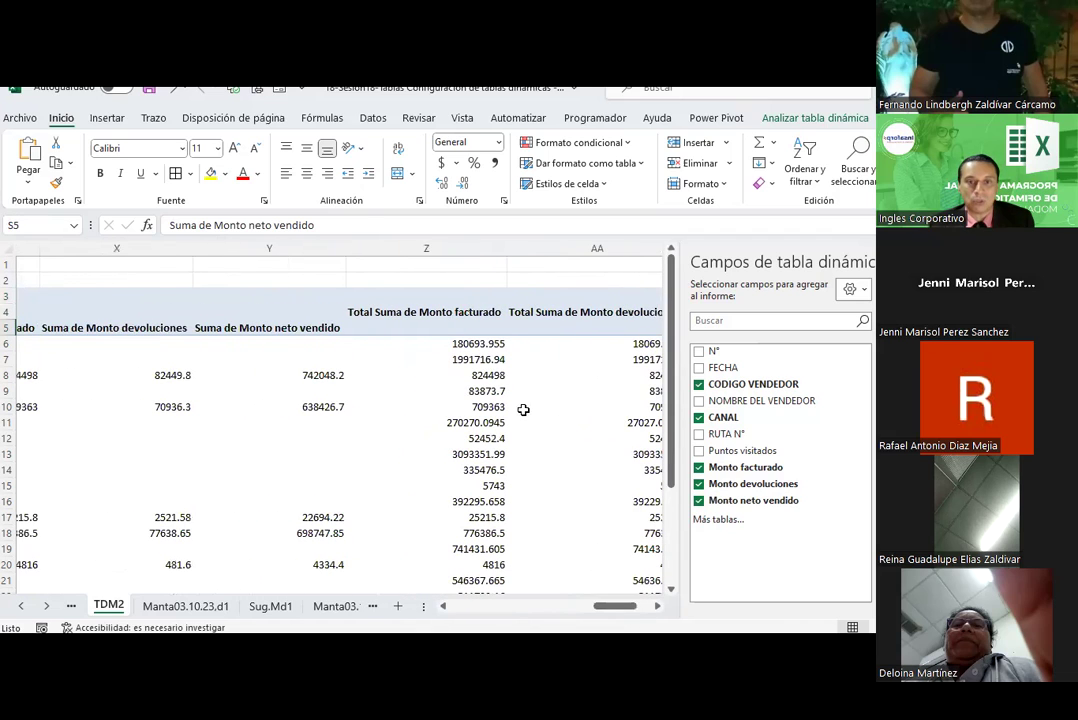
{"action": "left_click", "coordinate": [481, 344]}
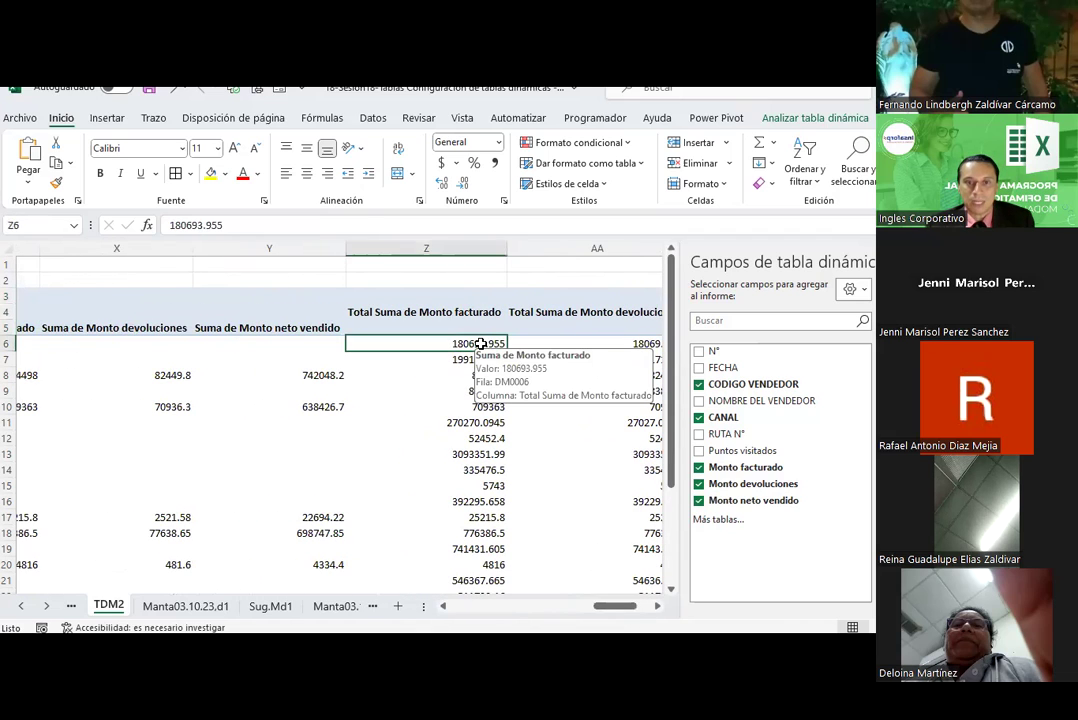
{"action": "left_click", "coordinate": [590, 349]}
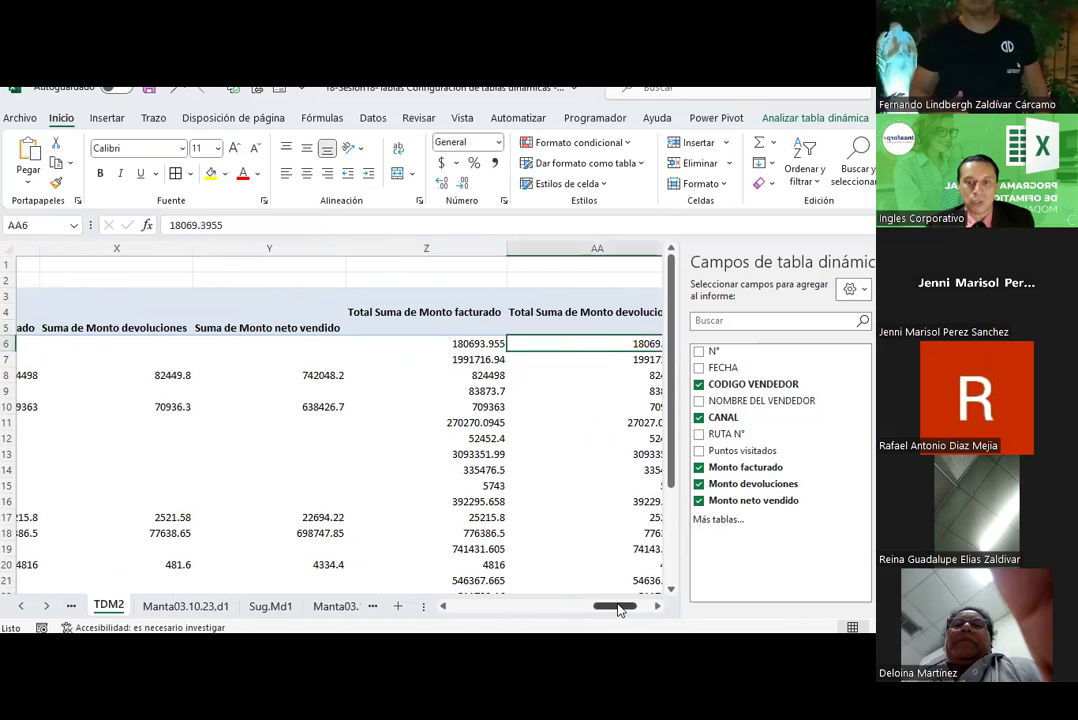
{"action": "left_click_drag", "start_coordinate": [620, 606], "coordinate": [652, 608]}
{"action": "left_click", "coordinate": [619, 349]}
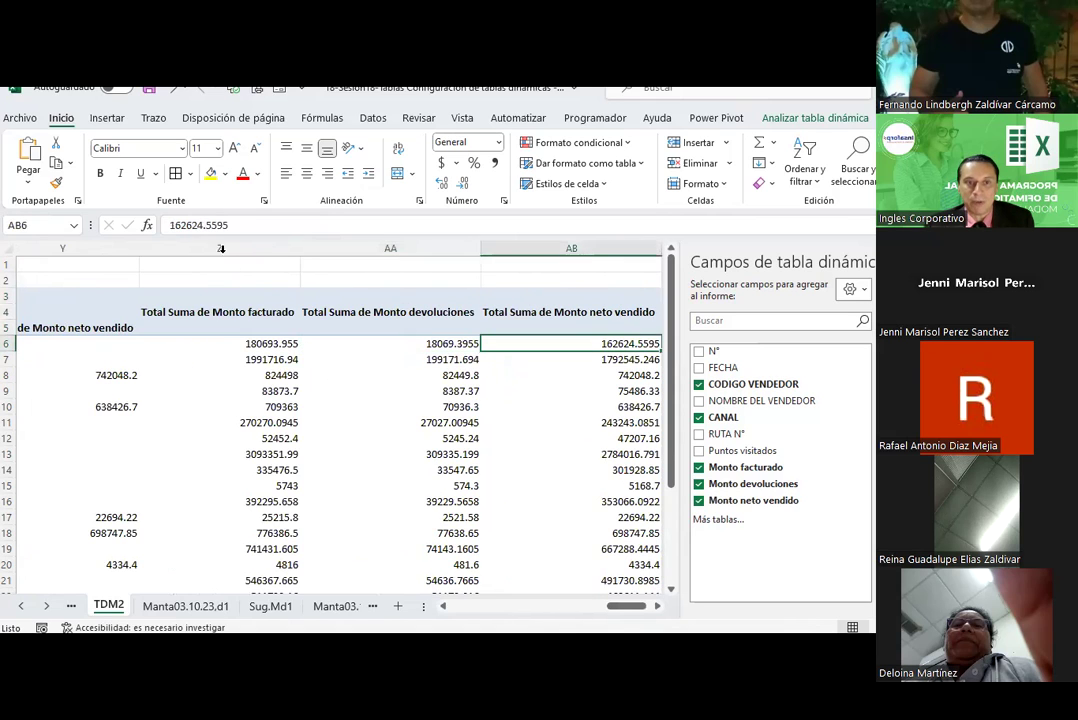
{"action": "left_click_drag", "start_coordinate": [221, 249], "coordinate": [571, 248]}
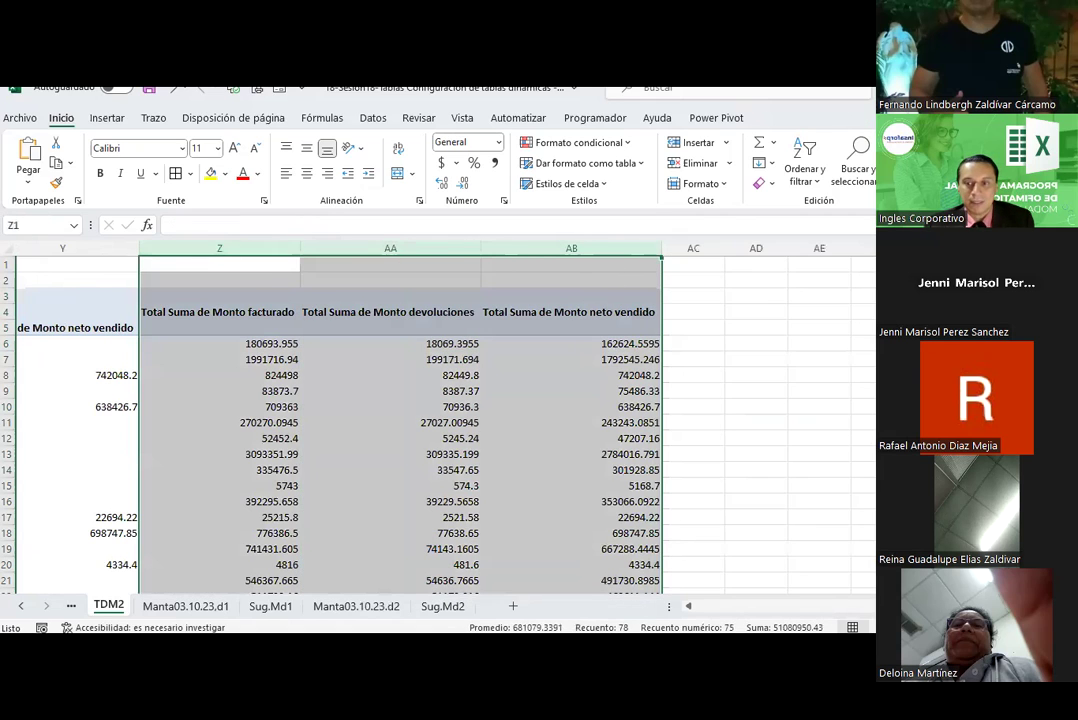
{"action": "scroll", "coordinate": [678, 508], "scroll_direction": "left", "scroll_amount": 2}
{"action": "scroll", "coordinate": [678, 508], "scroll_direction": "left", "scroll_amount": 8}
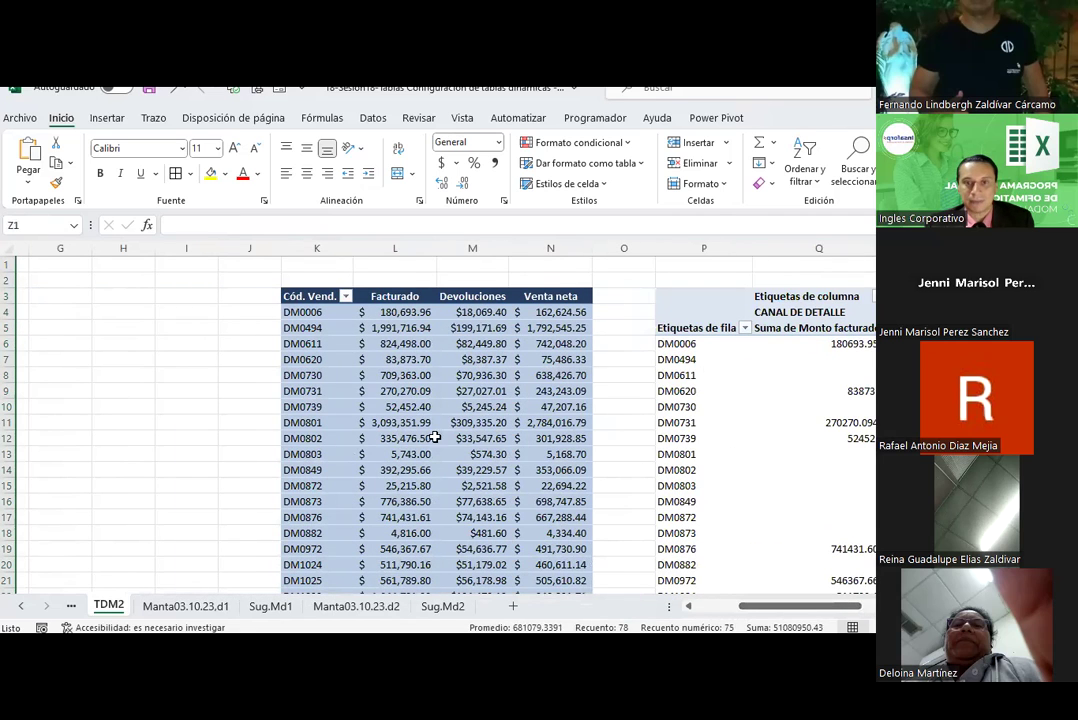
{"action": "left_click_drag", "start_coordinate": [792, 618], "coordinate": [800, 604]}
{"action": "mouse_move", "coordinate": [460, 421]}
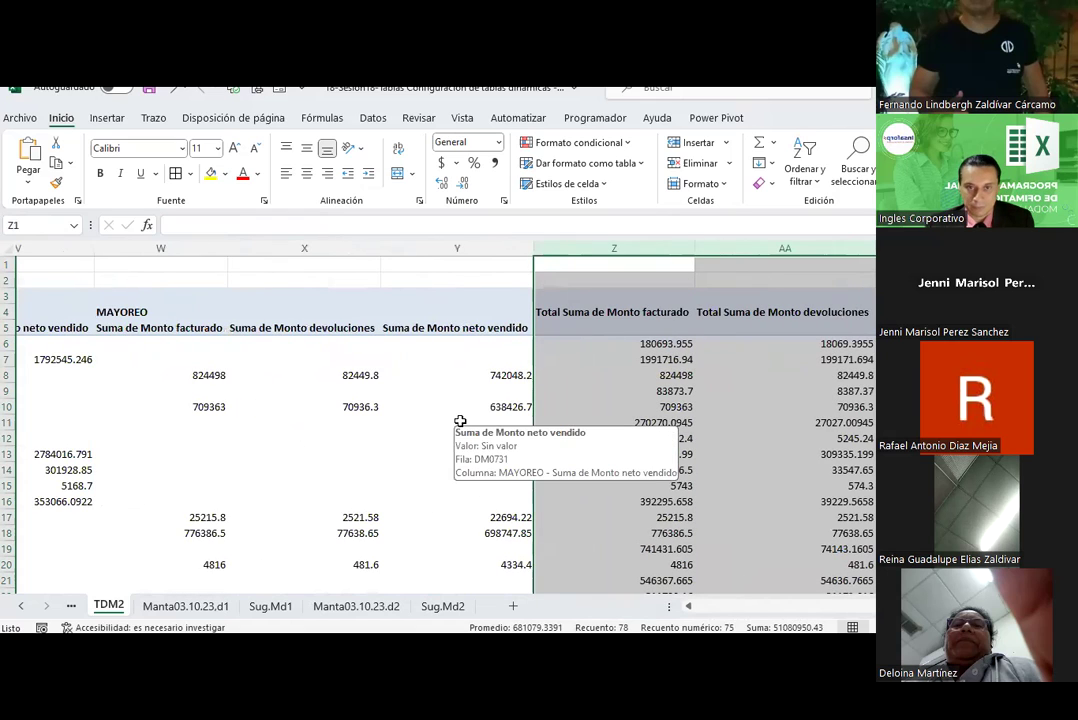
{"action": "left_click", "coordinate": [582, 303]}
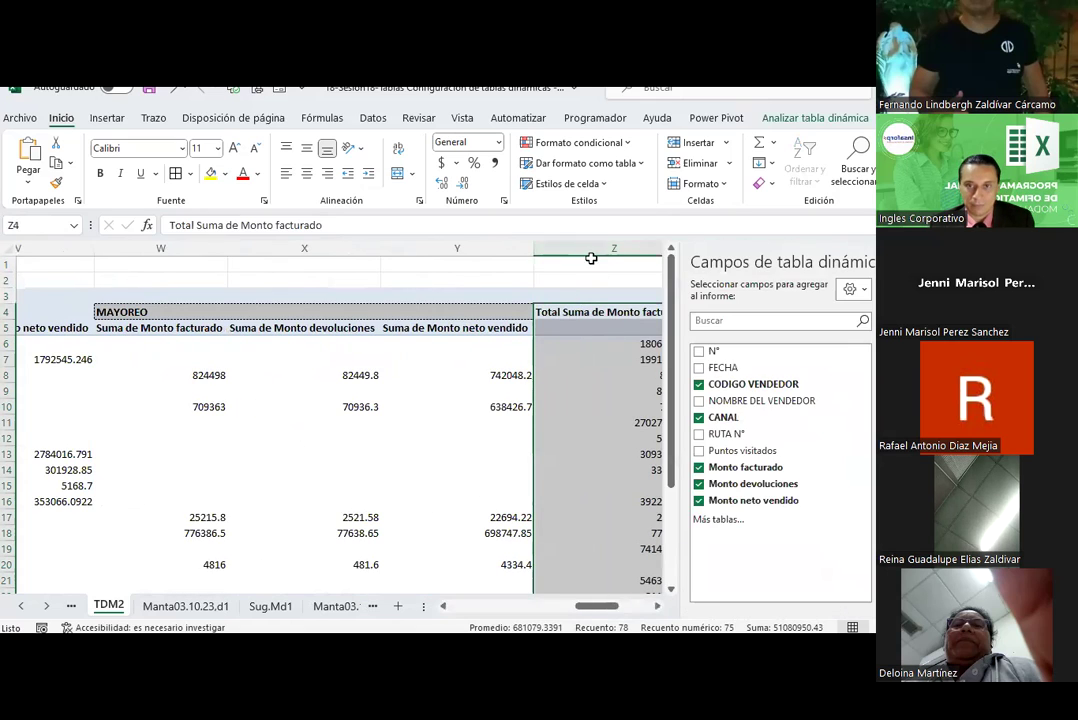
{"action": "left_click", "coordinate": [591, 249]}
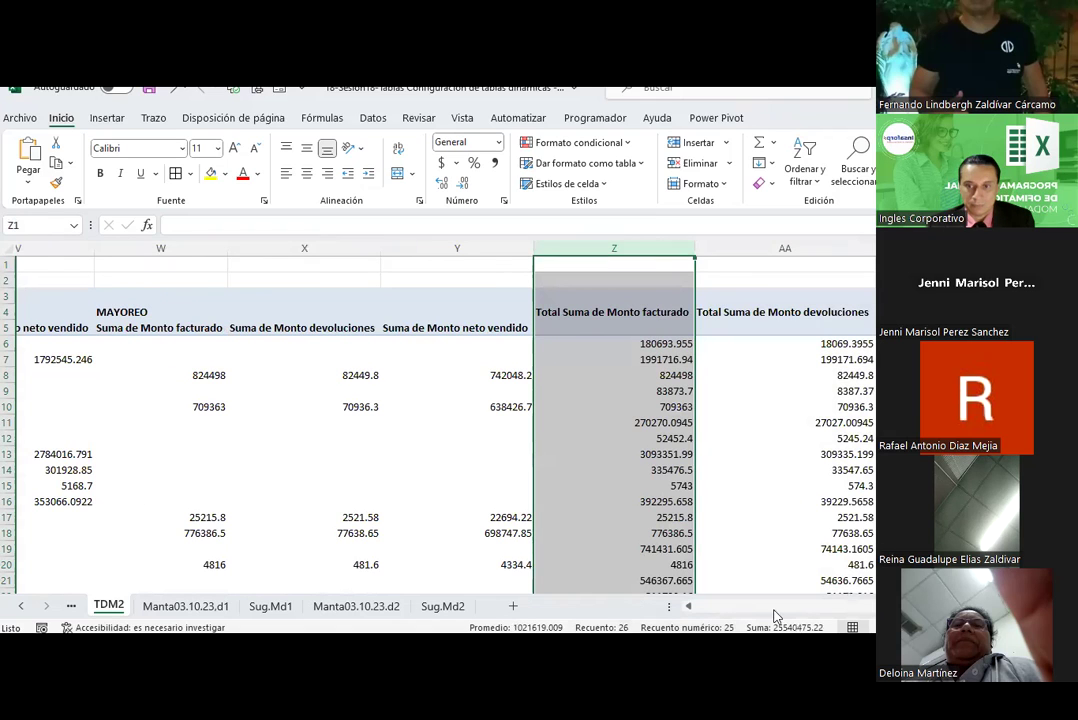
{"action": "left_click_drag", "start_coordinate": [610, 243], "coordinate": [785, 248]}
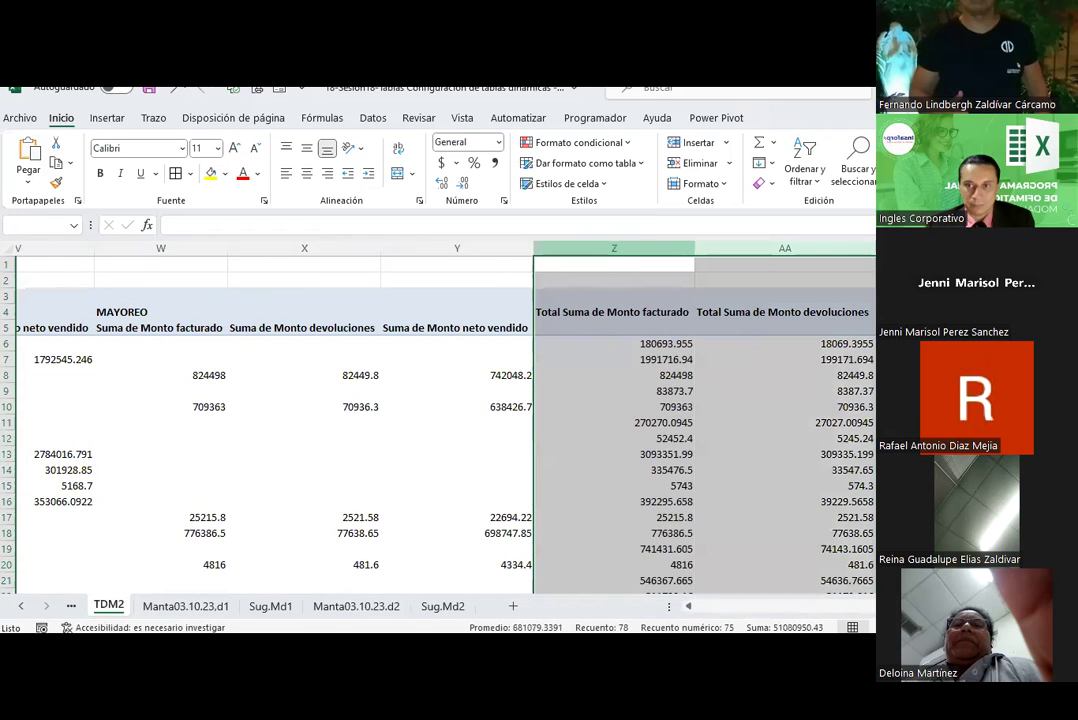
{"action": "right_click", "coordinate": [785, 248]}
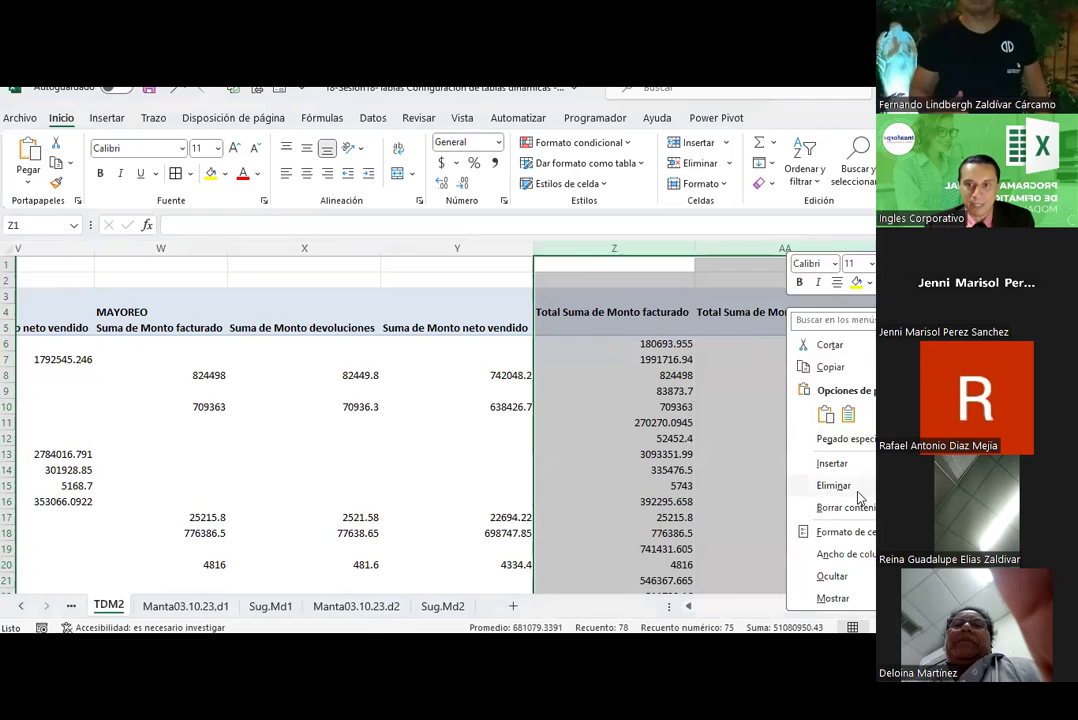
{"action": "left_click", "coordinate": [845, 486]}
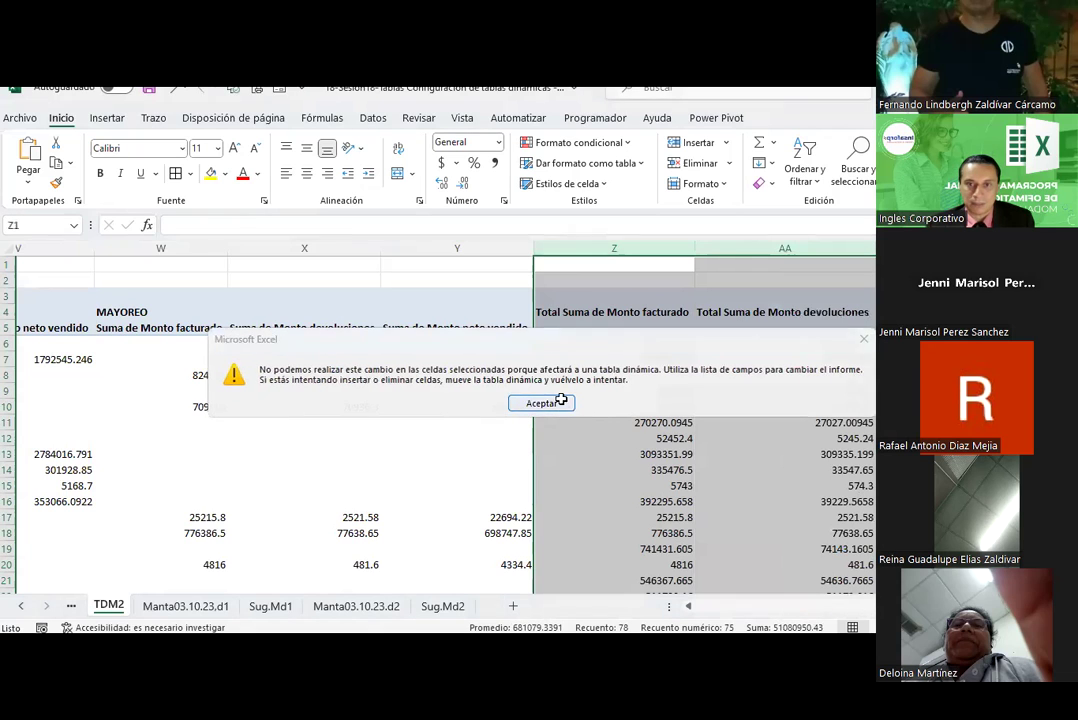
{"action": "left_click", "coordinate": [541, 403]}
{"action": "left_click", "coordinate": [618, 378]}
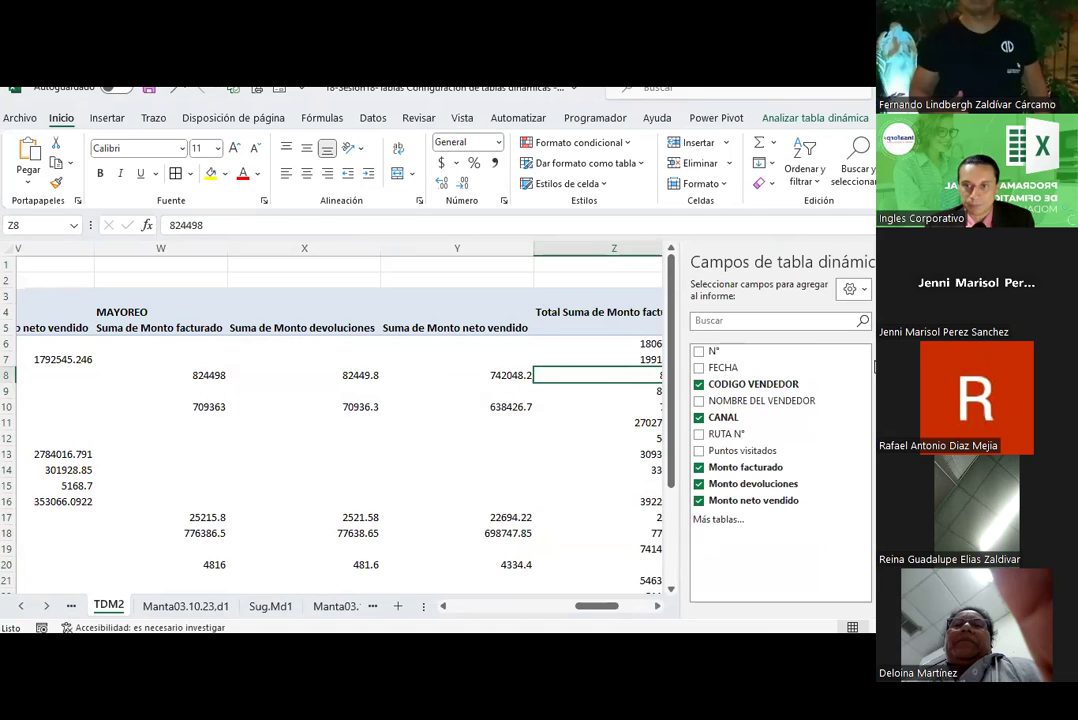
Confirm the value field settings for the summed Monto facturado field
{"action": "left_click_drag", "start_coordinate": [872, 393], "coordinate": [838, 390]}
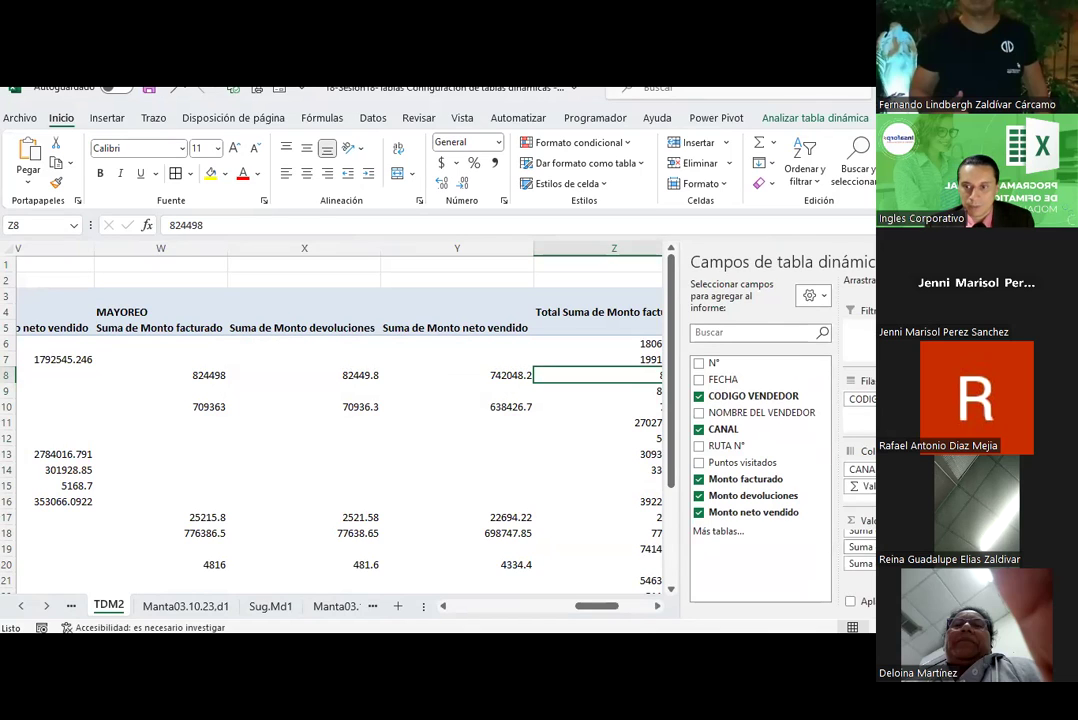
{"action": "left_click", "coordinate": [862, 539]}
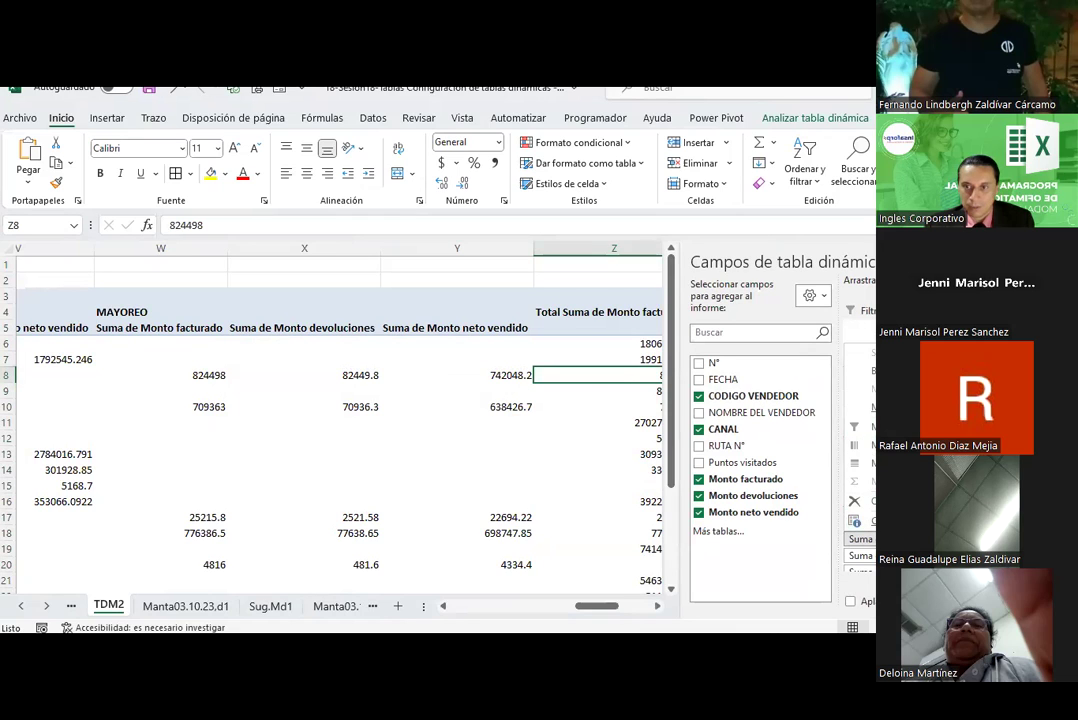
{"action": "left_click", "coordinate": [860, 521]}
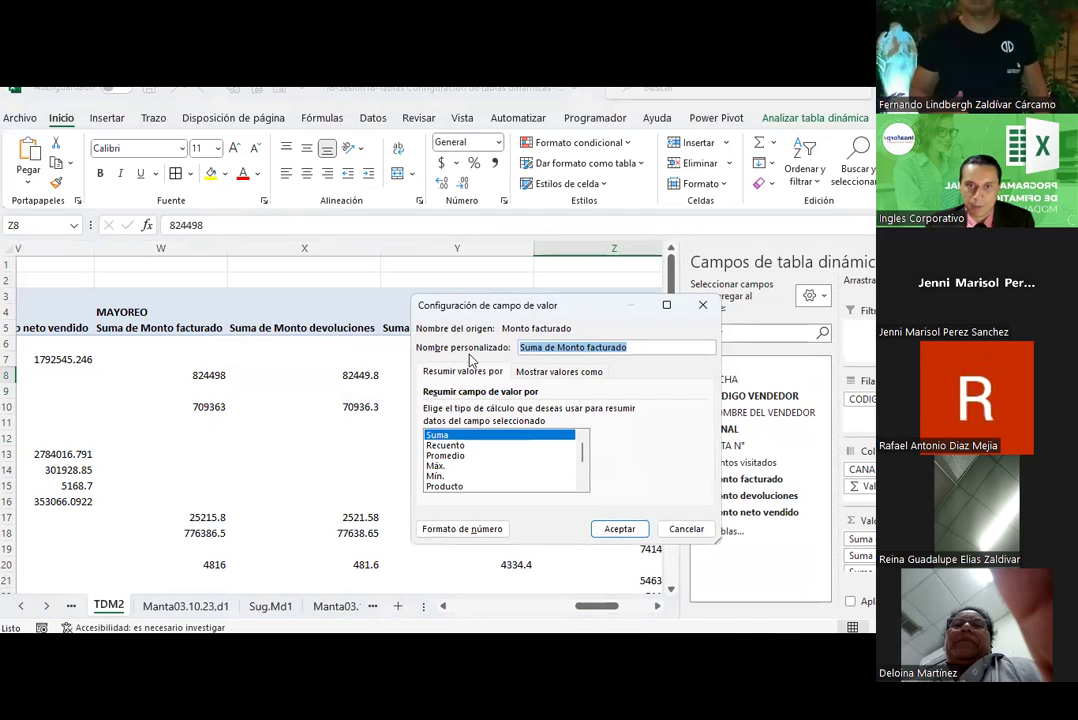
{"action": "key", "text": "Return"}
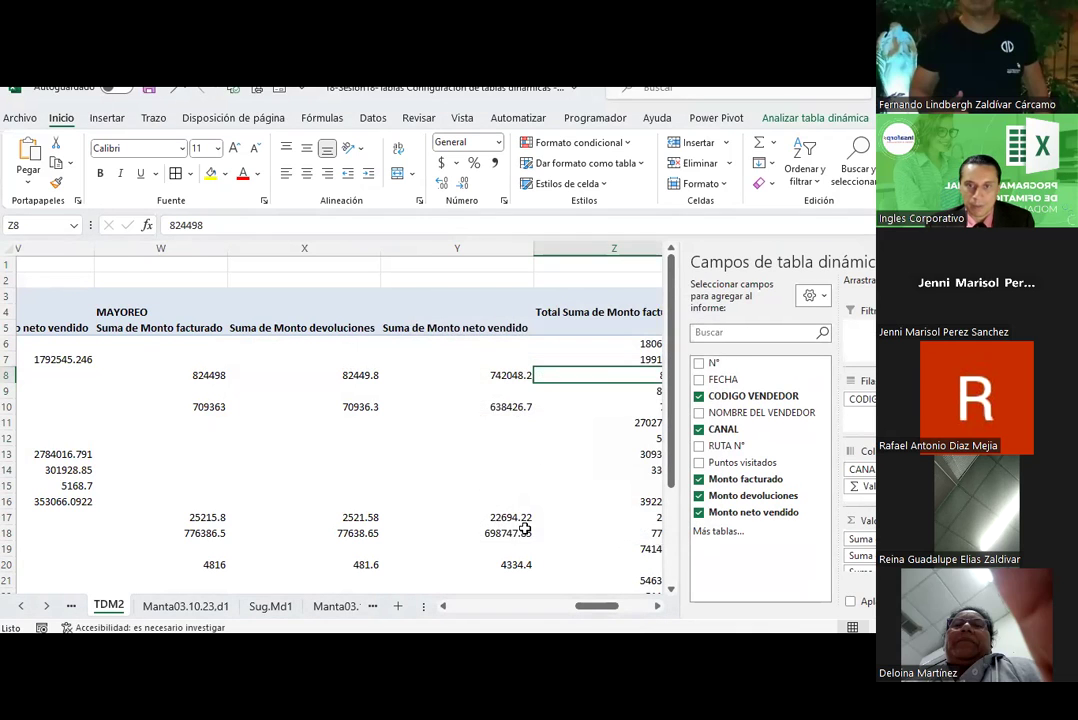
Select the Total Suma de Monto facturado column and its first value, 180693.955
{"action": "left_click", "coordinate": [574, 455]}
{"action": "left_click", "coordinate": [583, 327]}
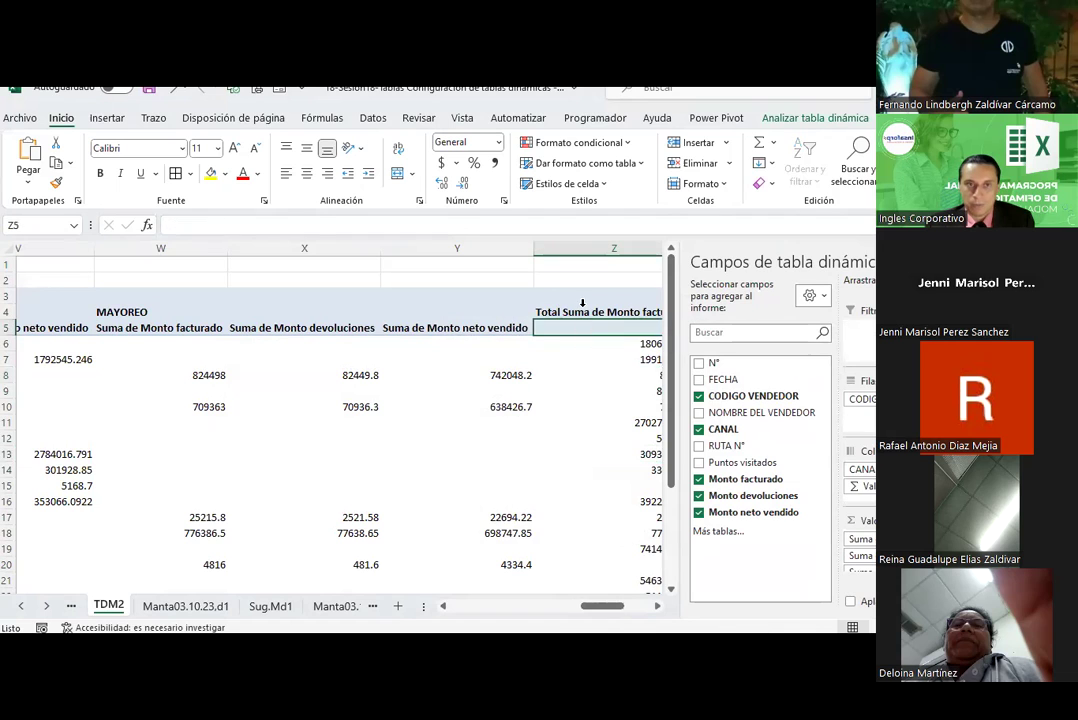
{"action": "left_click", "coordinate": [582, 303]}
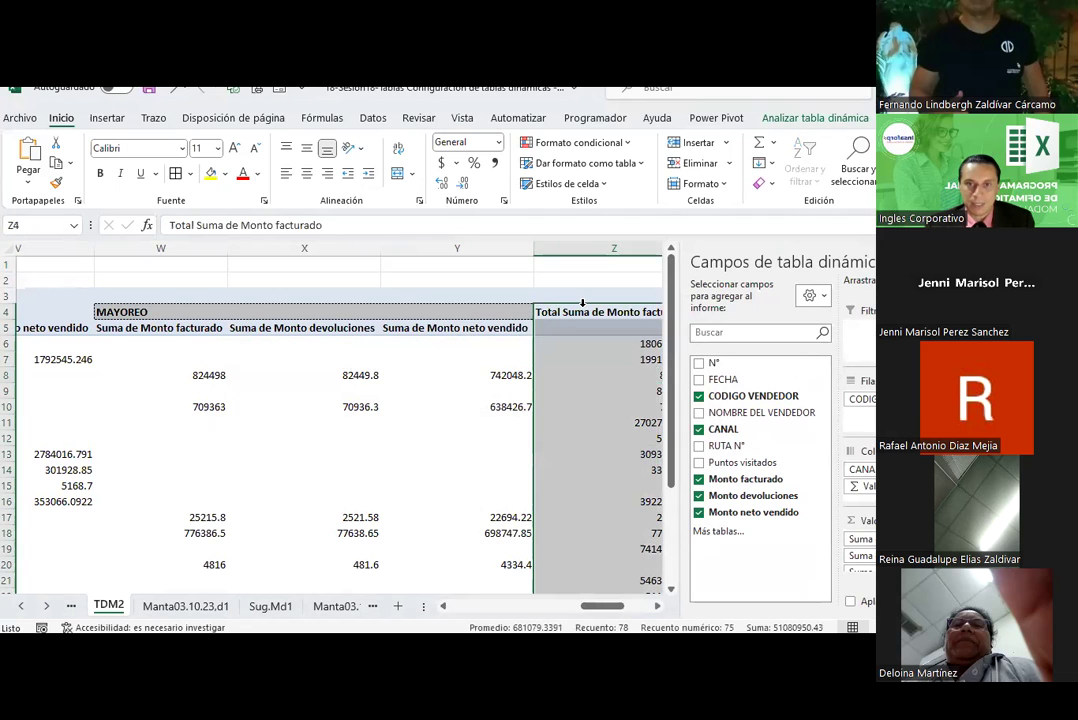
{"action": "left_click", "coordinate": [645, 344]}
{"action": "left_click_drag", "start_coordinate": [604, 612], "coordinate": [641, 614]}
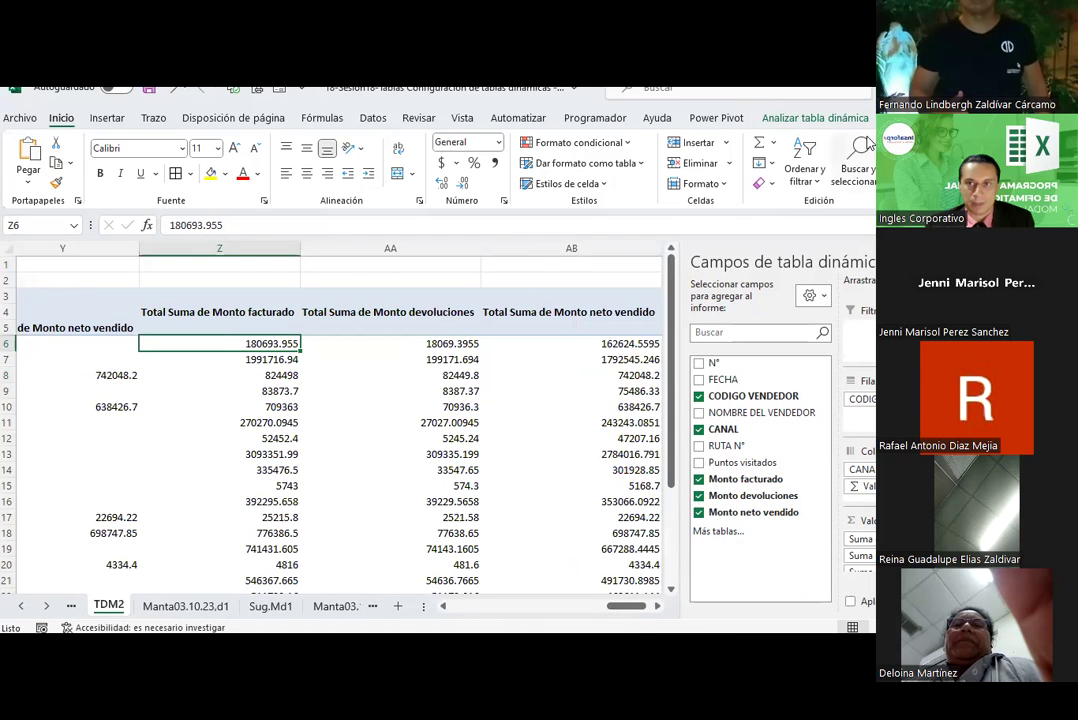
Try banded rows and banded columns on the pivot, leaving both switched off
{"action": "left_click", "coordinate": [828, 118]}
{"action": "left_click", "coordinate": [396, 178]}
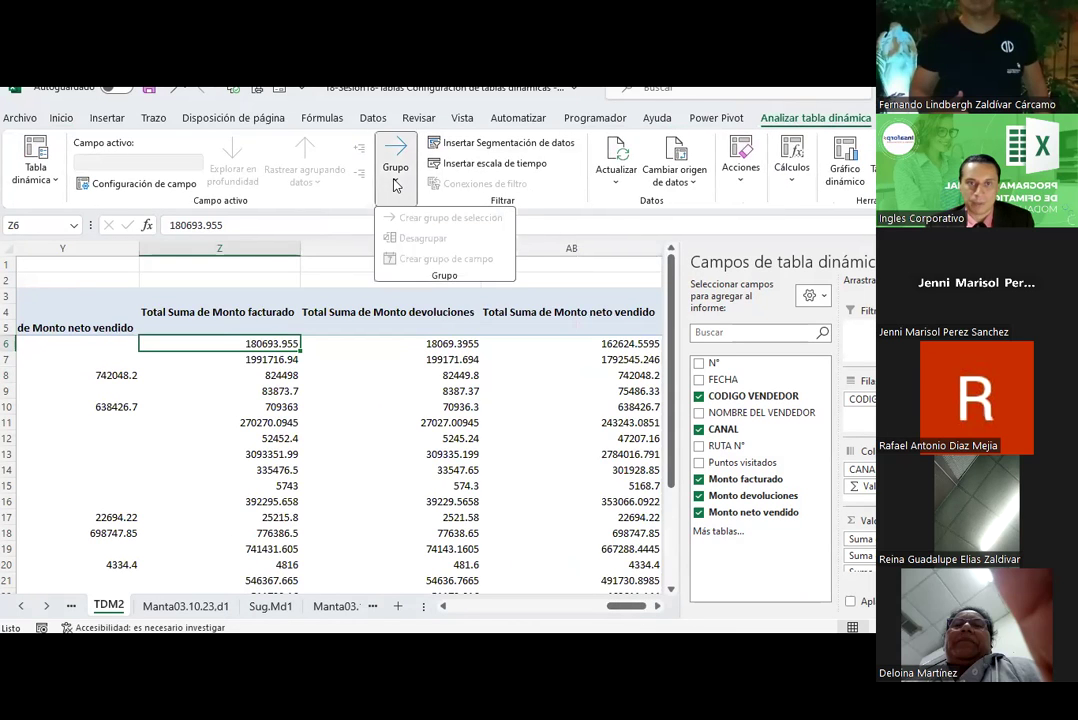
{"action": "left_click", "coordinate": [396, 180]}
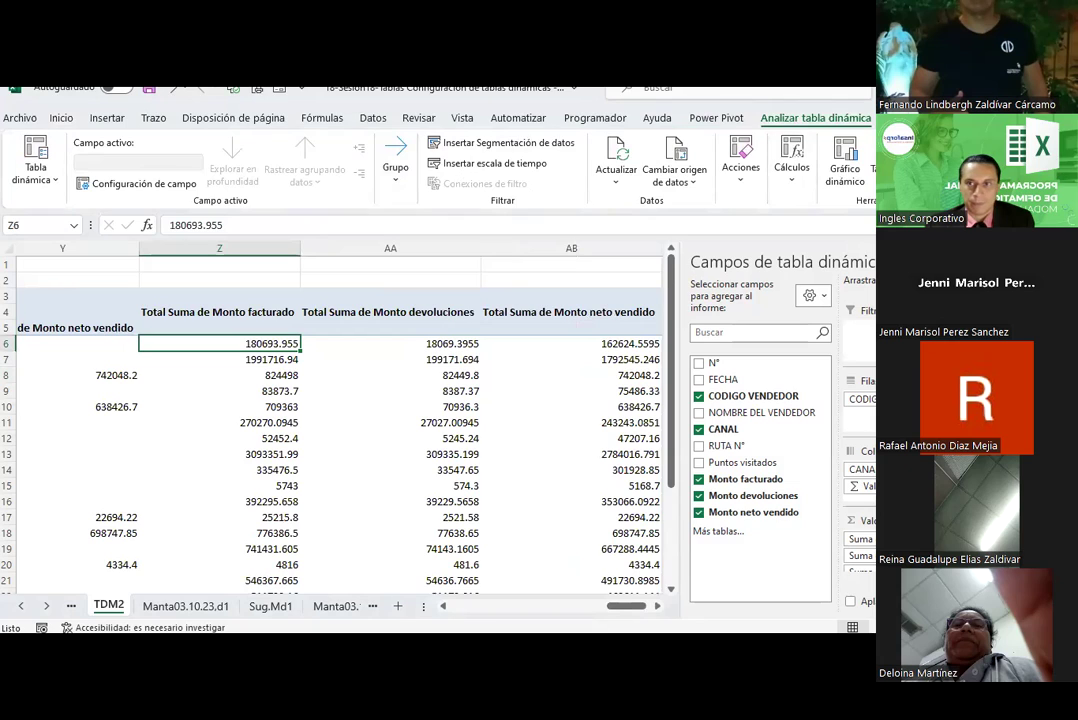
{"action": "left_click", "coordinate": [900, 118]}
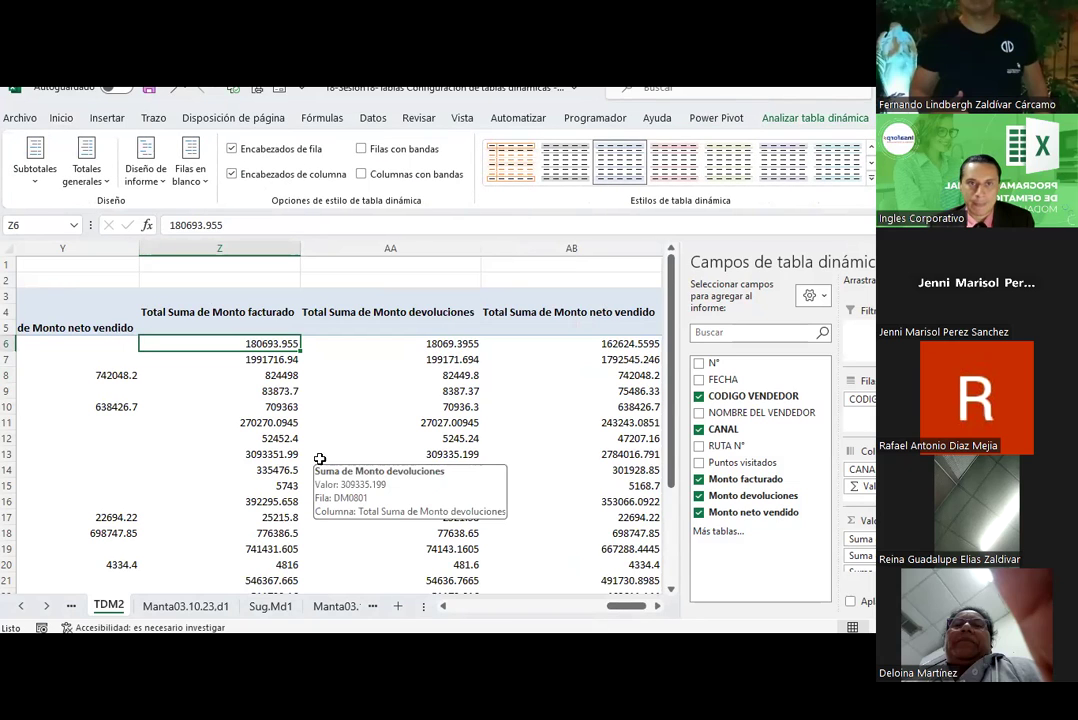
{"action": "left_click", "coordinate": [361, 149]}
{"action": "left_click", "coordinate": [361, 149]}
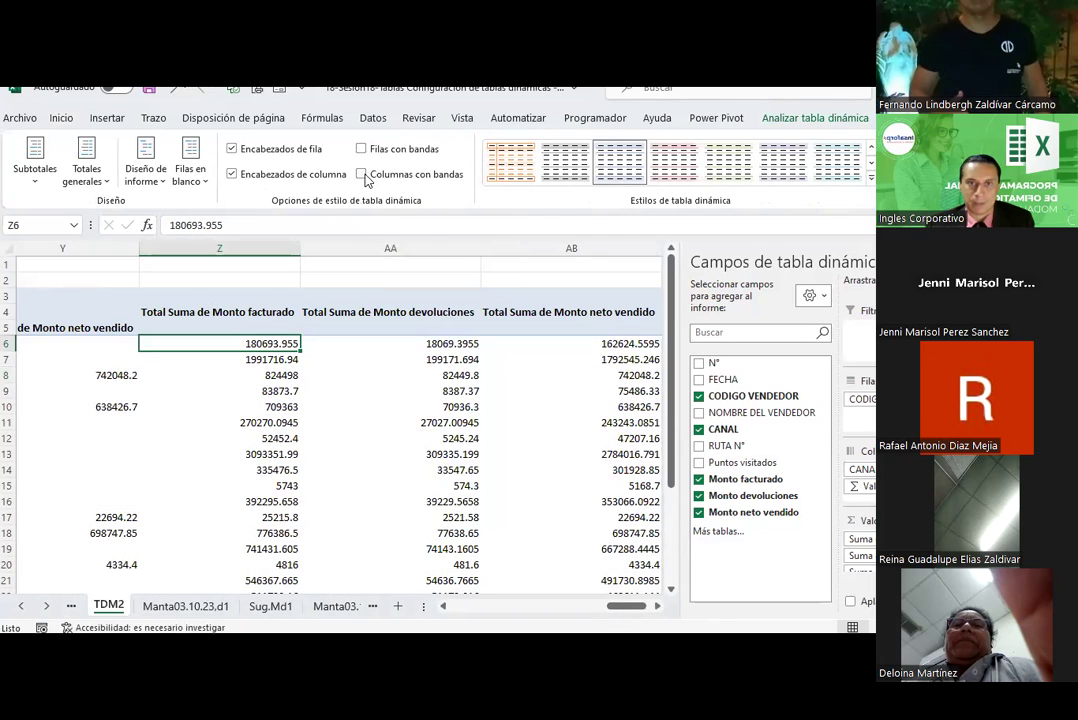
{"action": "left_click", "coordinate": [361, 174]}
{"action": "left_click", "coordinate": [361, 174]}
{"action": "left_click", "coordinate": [361, 149]}
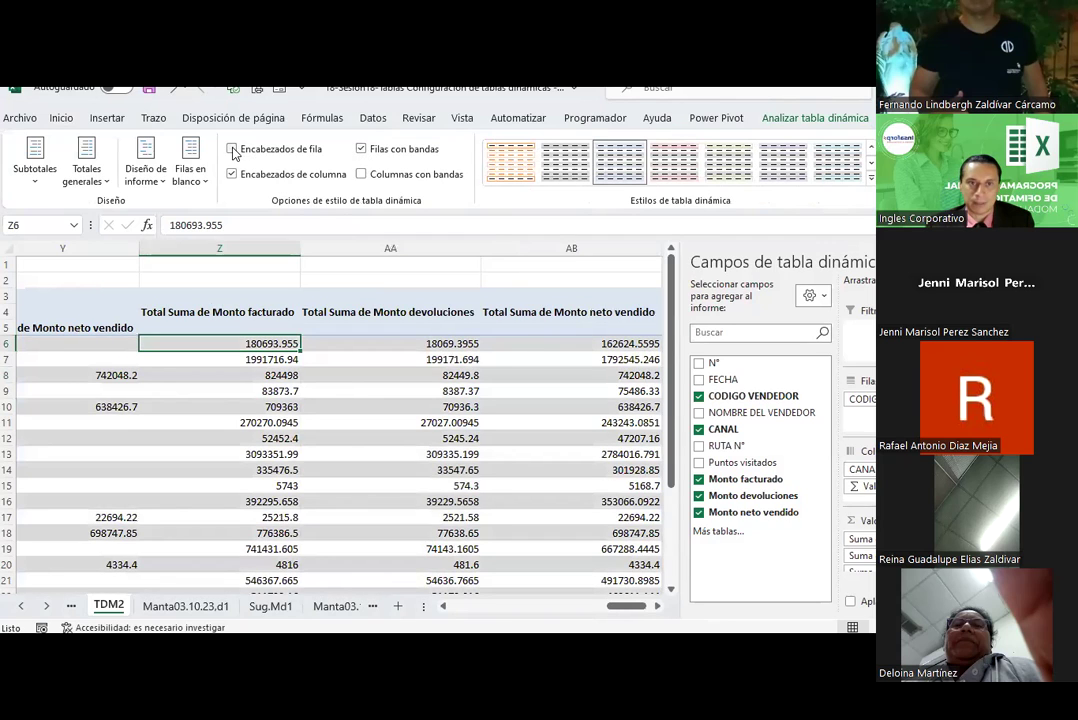
{"action": "left_click", "coordinate": [361, 150]}
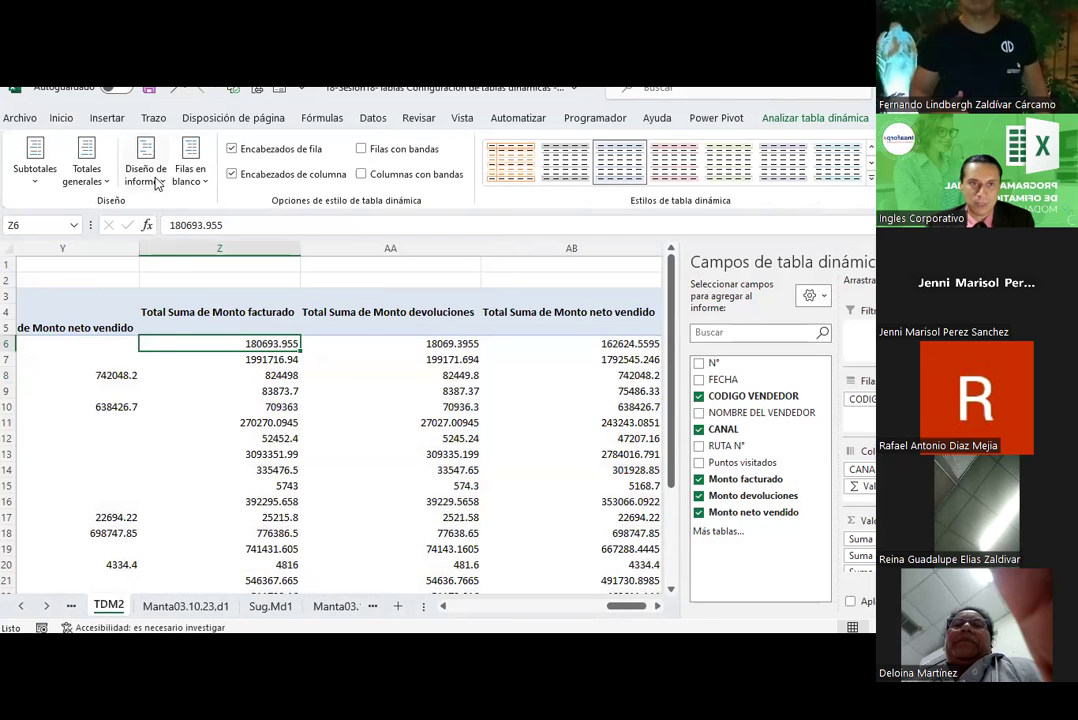
Set the pivot's grand totals to on for columns only
{"action": "left_click", "coordinate": [152, 178]}
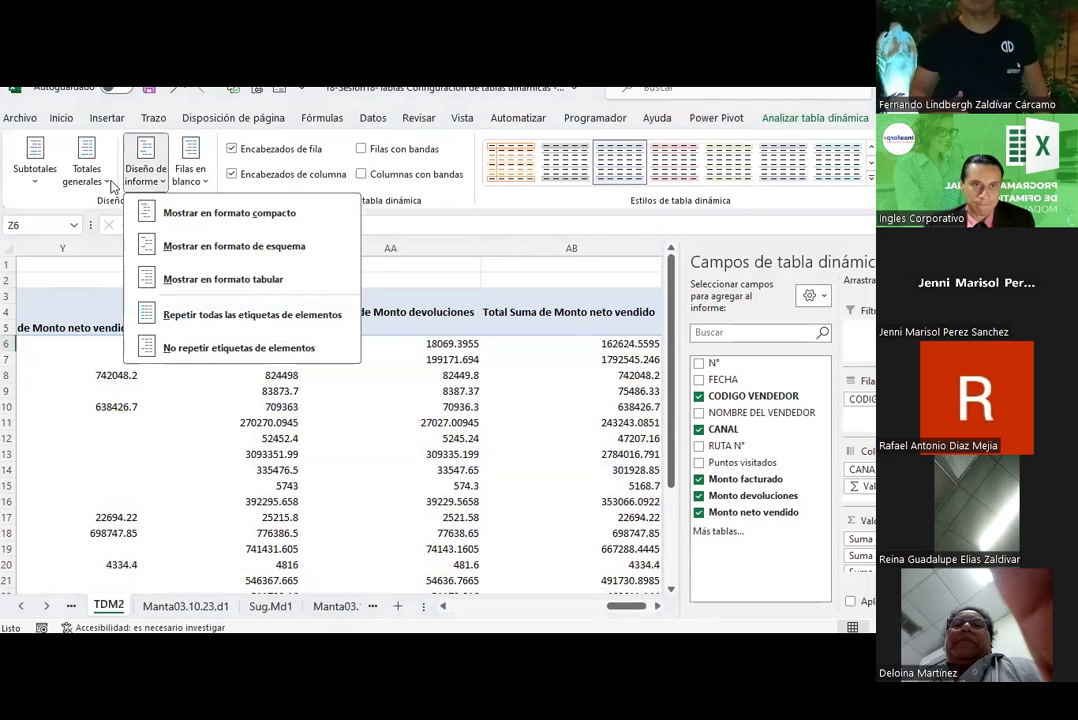
{"action": "left_click", "coordinate": [110, 182]}
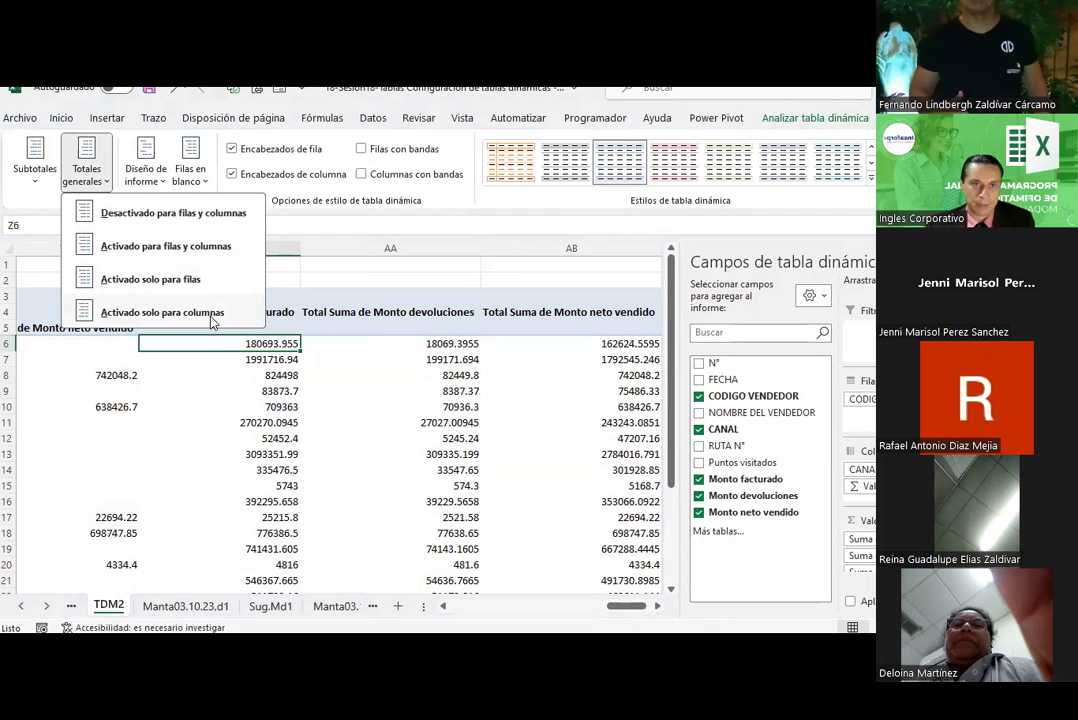
{"action": "left_click", "coordinate": [180, 312]}
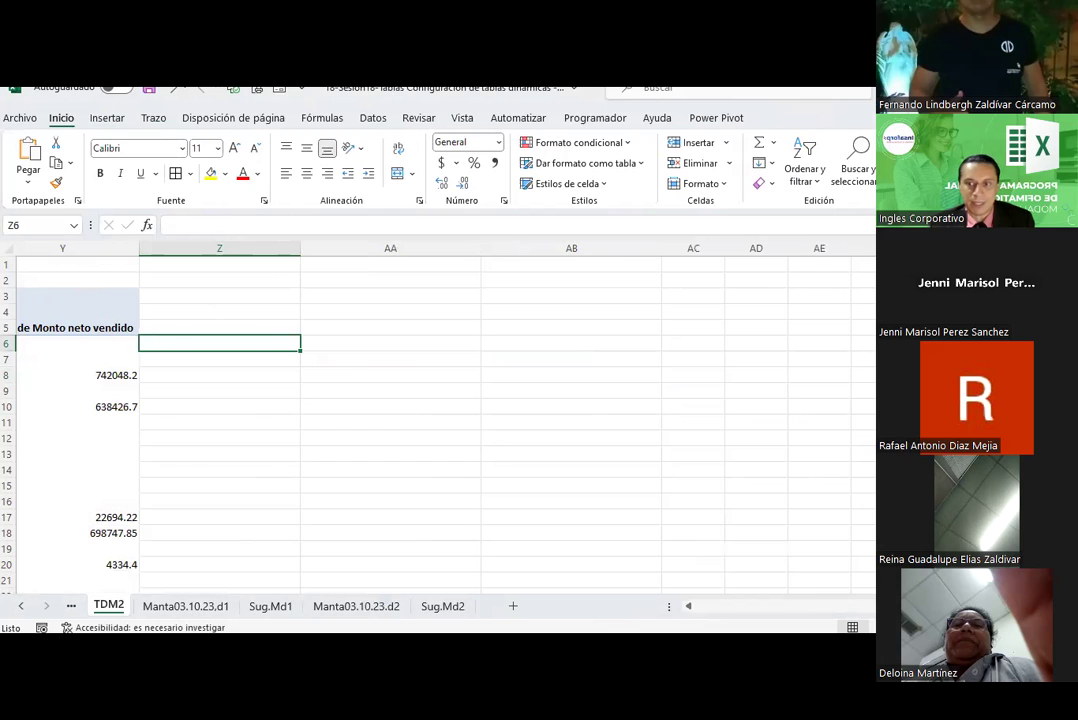
With pivot cell Y4 selected, set grand totals to columns only again
{"action": "scroll", "coordinate": [357, 373], "scroll_direction": "left", "scroll_amount": 1}
{"action": "scroll", "coordinate": [357, 373], "scroll_direction": "left", "scroll_amount": 4}
{"action": "scroll", "coordinate": [430, 420], "scroll_direction": "left", "scroll_amount": 2}
{"action": "scroll", "coordinate": [430, 420], "scroll_direction": "left", "scroll_amount": 1}
{"action": "scroll", "coordinate": [430, 420], "scroll_direction": "right", "scroll_amount": 5}
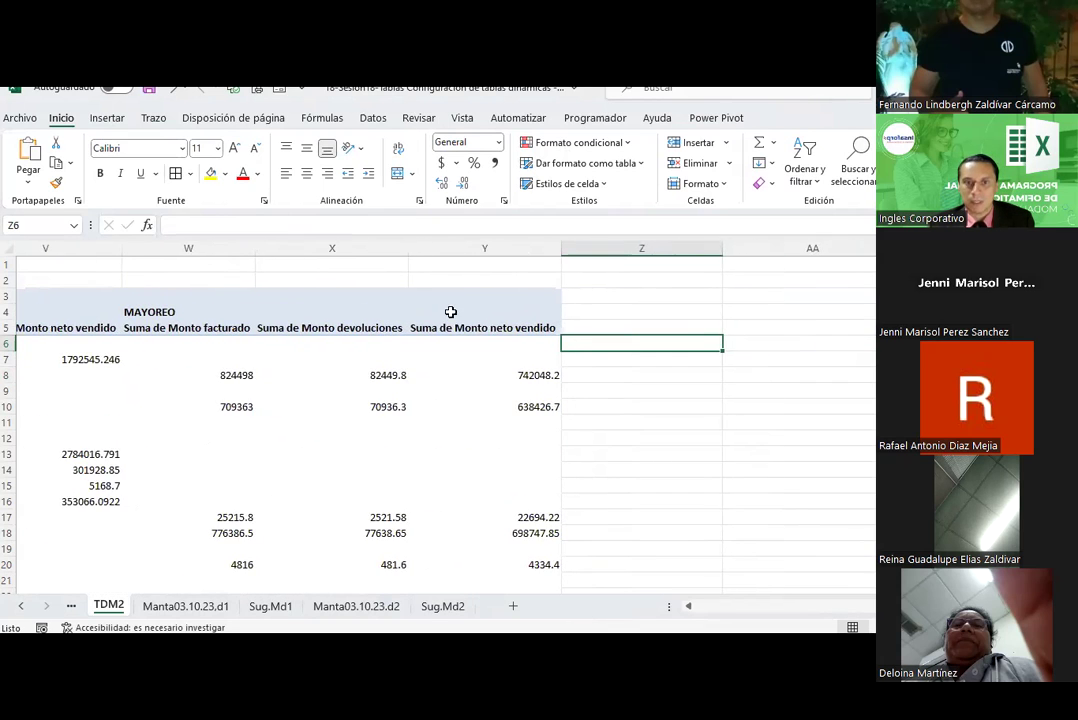
{"action": "left_click", "coordinate": [450, 310]}
{"action": "left_click", "coordinate": [805, 118]}
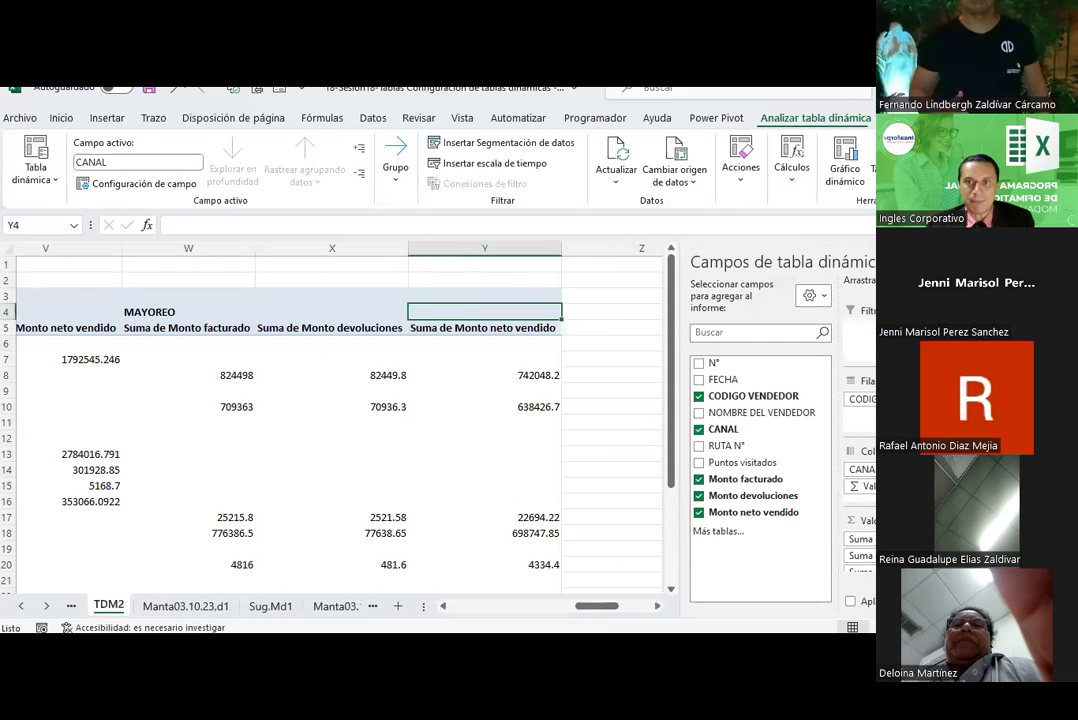
{"action": "left_click", "coordinate": [905, 118]}
{"action": "left_click", "coordinate": [86, 165]}
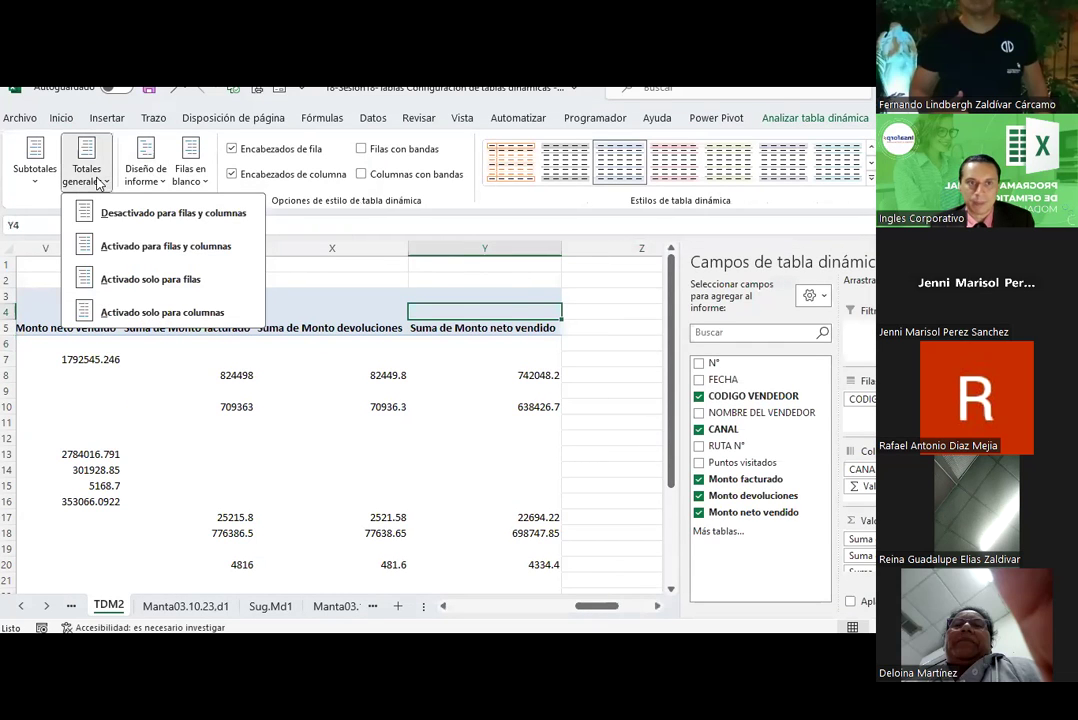
{"action": "left_click", "coordinate": [186, 316]}
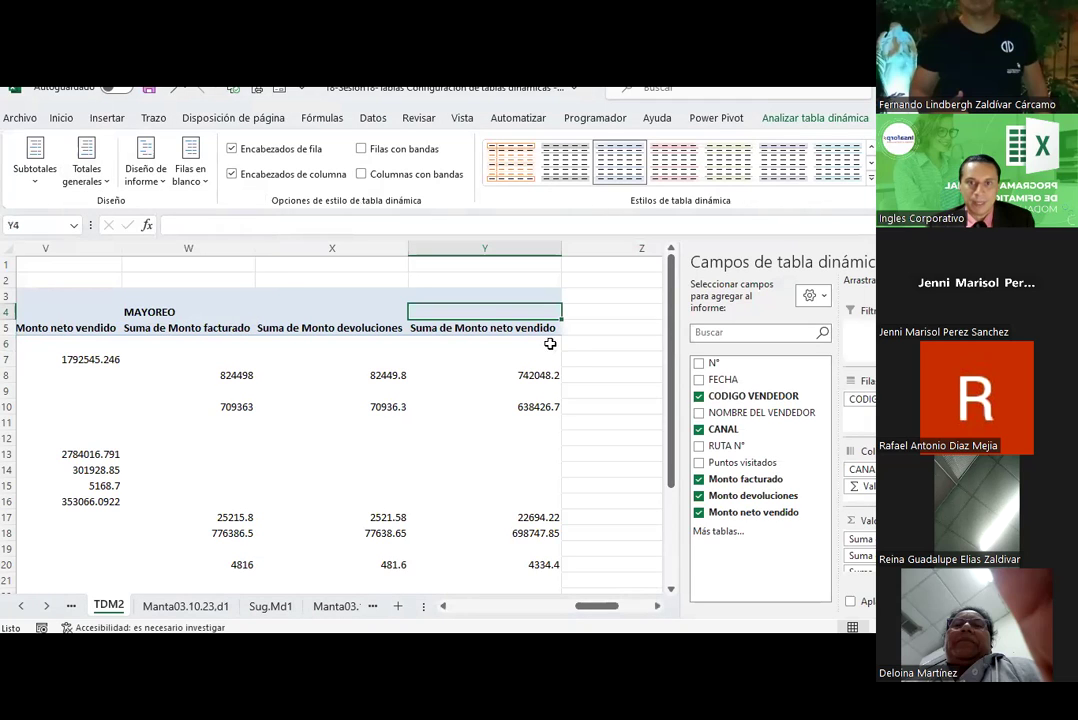
Turn grand totals on for rows only, then select the restored Total range Z4:AB6
{"action": "left_click", "coordinate": [86, 163]}
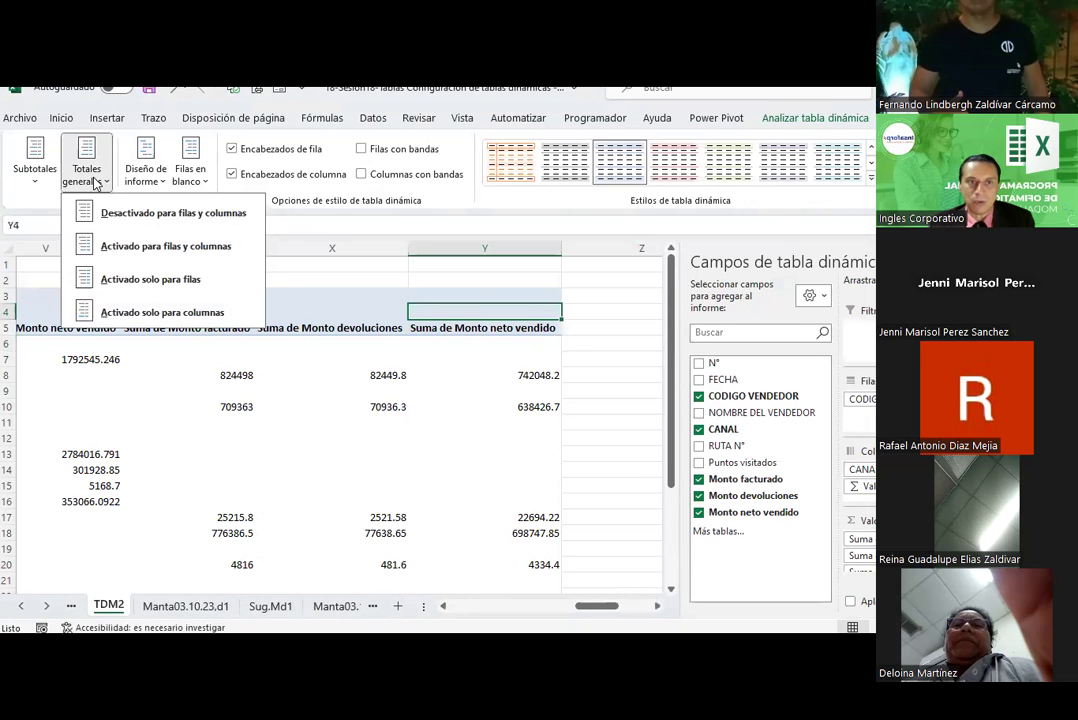
{"action": "left_click", "coordinate": [131, 279]}
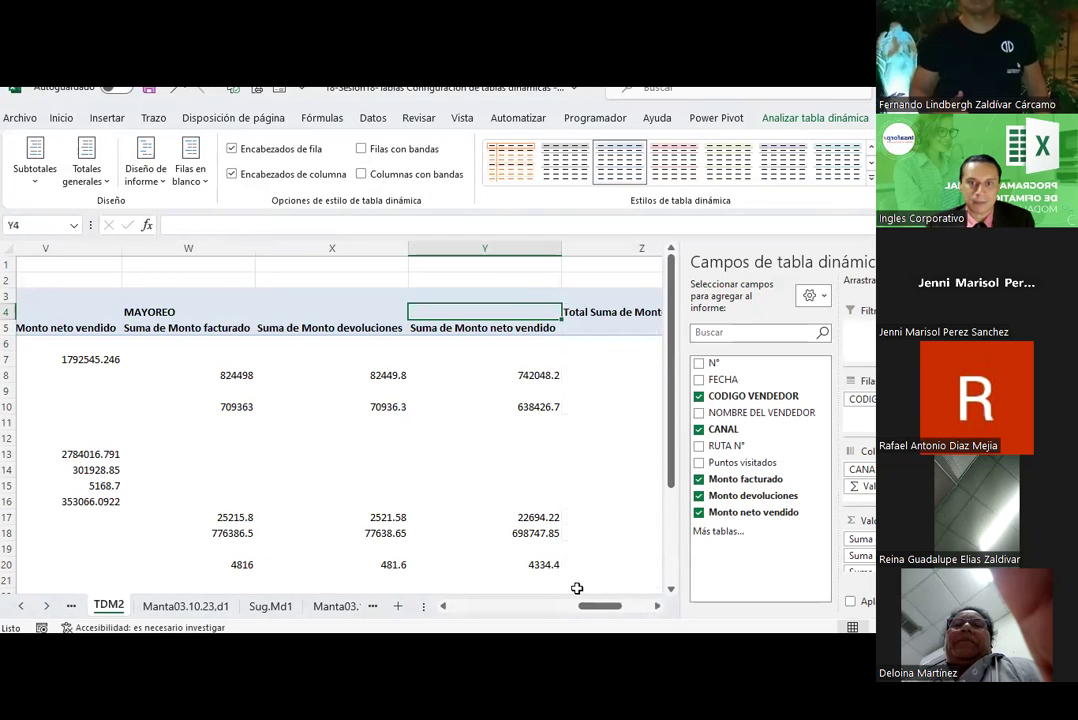
{"action": "left_click_drag", "start_coordinate": [597, 604], "coordinate": [632, 607]}
{"action": "mouse_move", "coordinate": [212, 310]}
{"action": "left_mouse_down"}
{"action": "mouse_move", "coordinate": [624, 343]}
{"action": "mouse_move", "coordinate": [622, 605]}
{"action": "mouse_move", "coordinate": [507, 606]}
{"action": "left_mouse_up"}
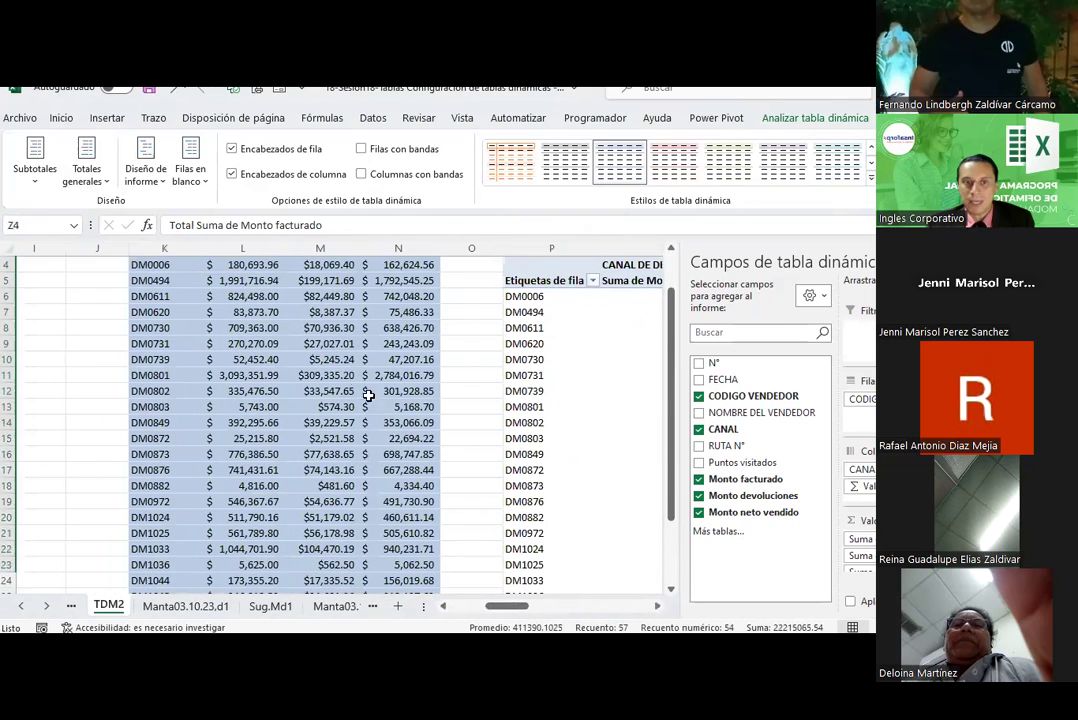
Set grand totals to columns only so the pivot ends at the MAYOREO columns
{"action": "left_click_drag", "start_coordinate": [507, 606], "coordinate": [636, 610]}
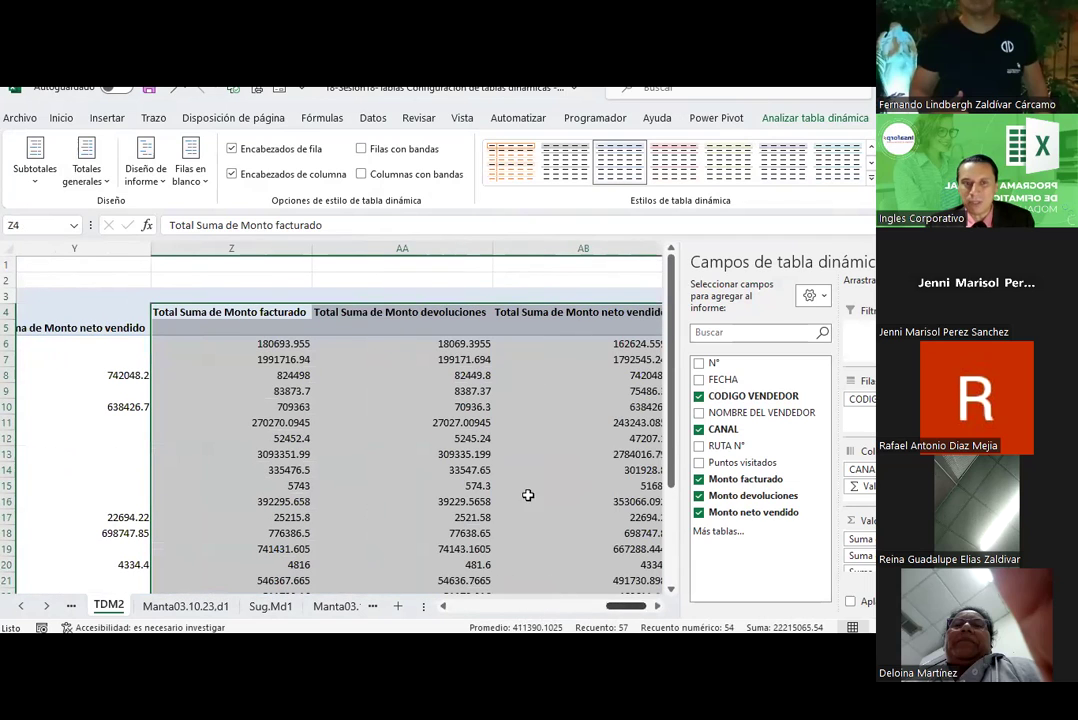
{"action": "left_click", "coordinate": [140, 175]}
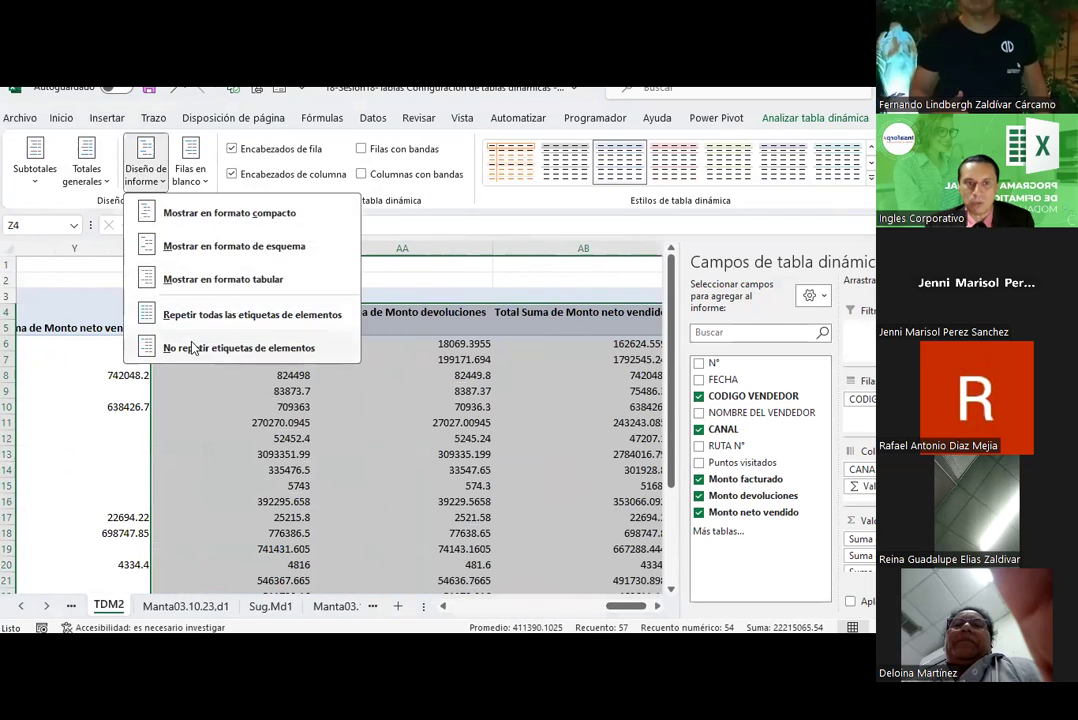
{"action": "left_click", "coordinate": [97, 176]}
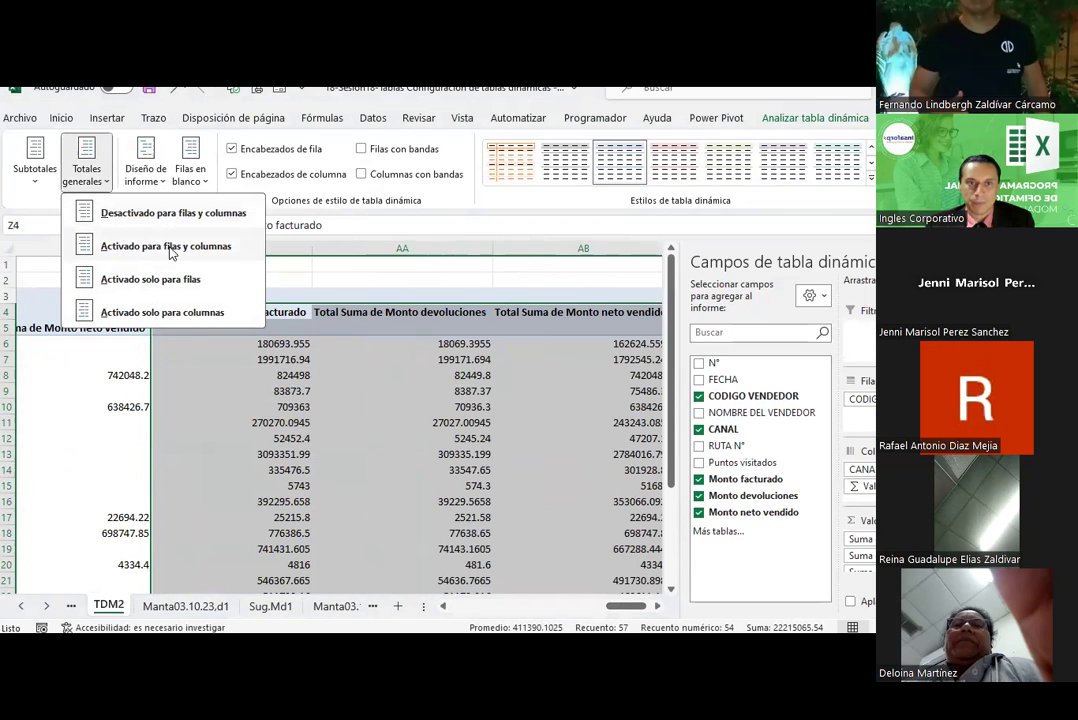
{"action": "left_click", "coordinate": [180, 312]}
{"action": "key", "text": "ctrl+z"}
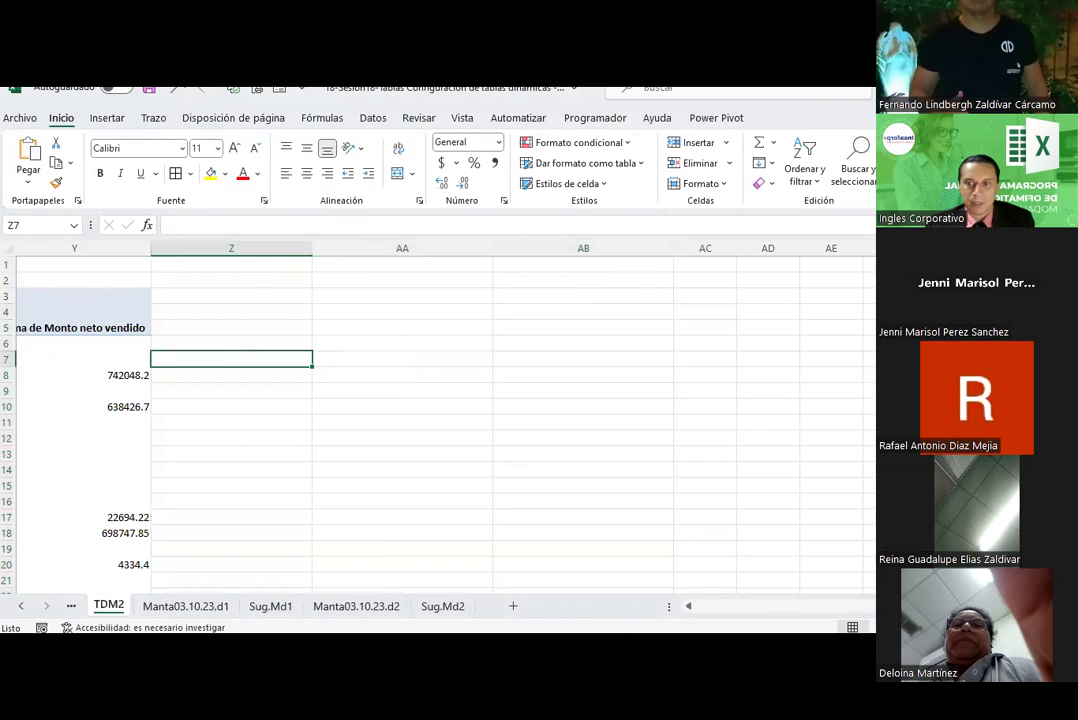
{"action": "left_click_drag", "start_coordinate": [895, 608], "coordinate": [819, 621]}
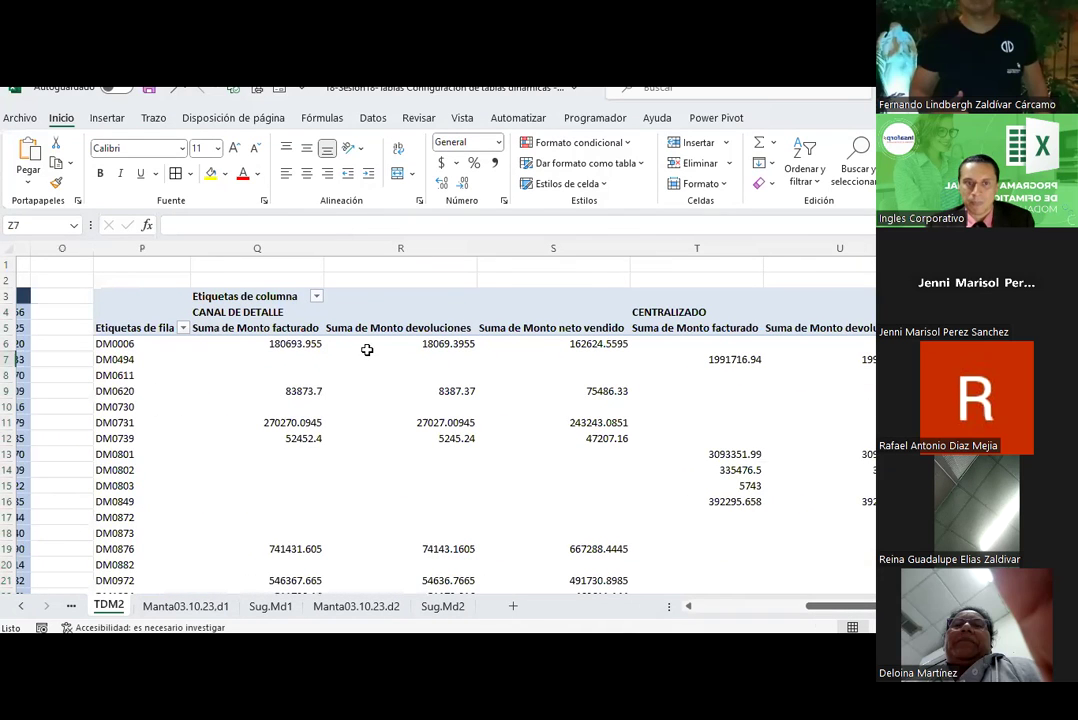
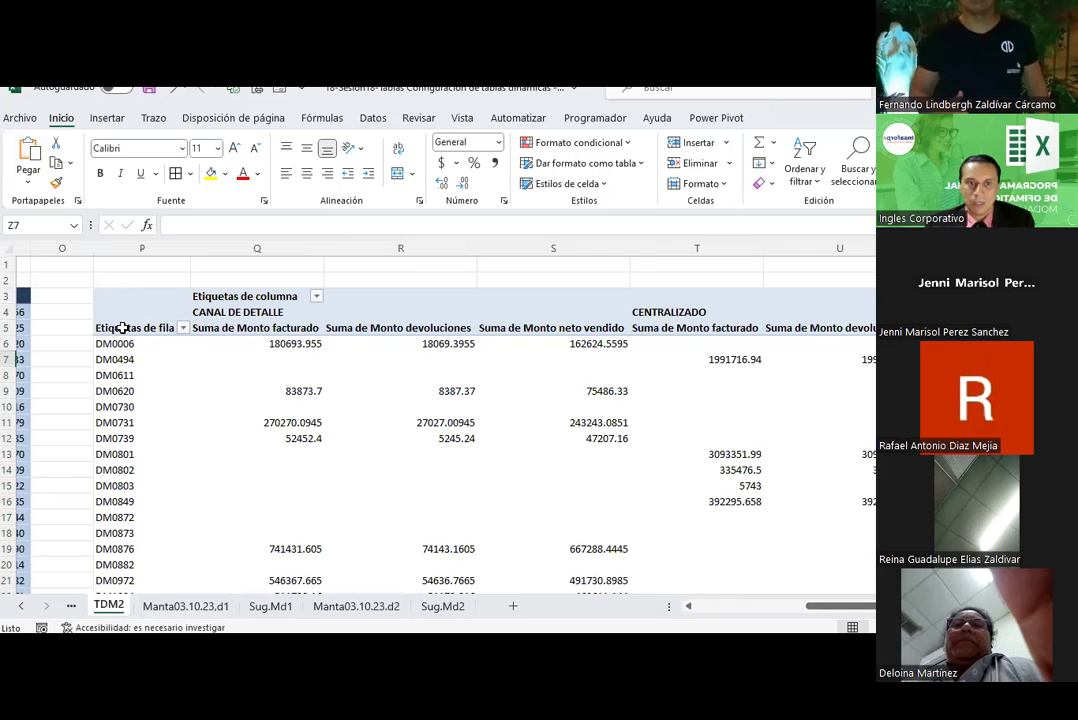
Remove Monto devoluciones and Monto neto vendido from the TDM2 pivot table, leaving Monto facturado
{"action": "left_click", "coordinate": [122, 328]}
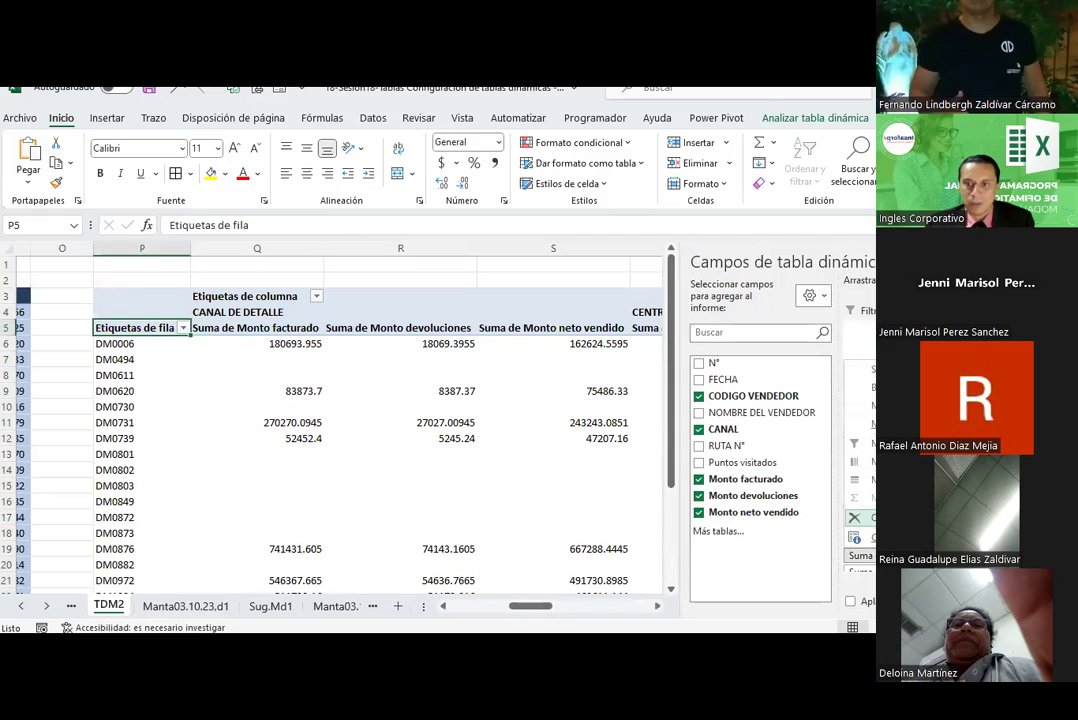
{"action": "left_click", "coordinate": [699, 495]}
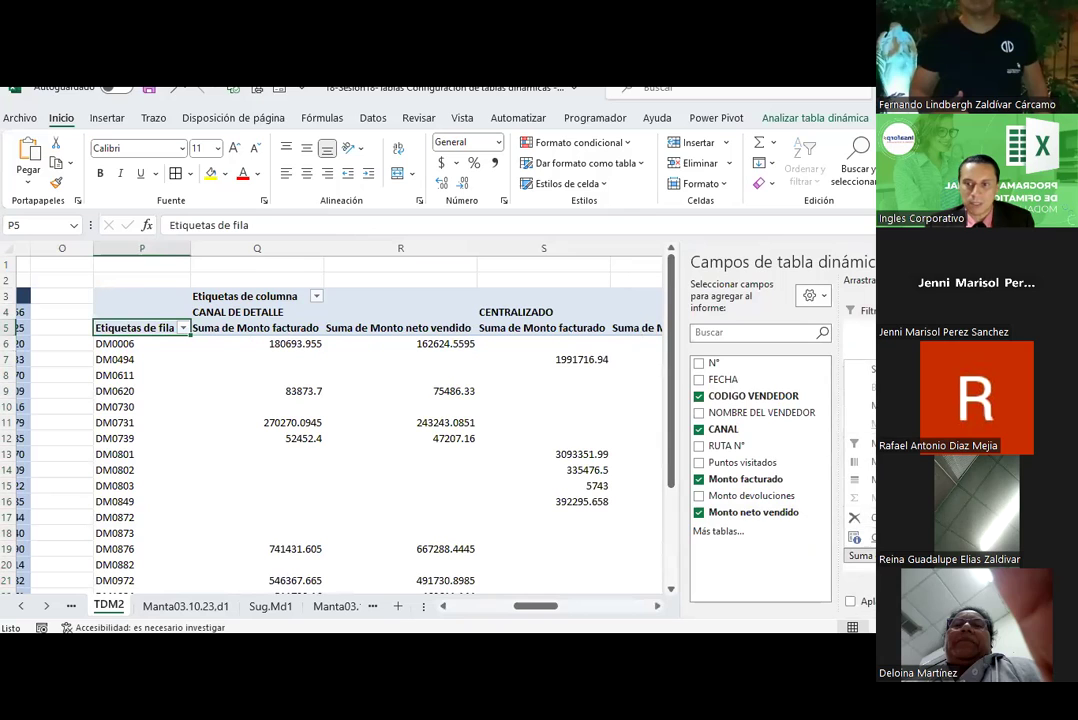
{"action": "left_click", "coordinate": [699, 512]}
{"action": "left_click", "coordinate": [328, 388]}
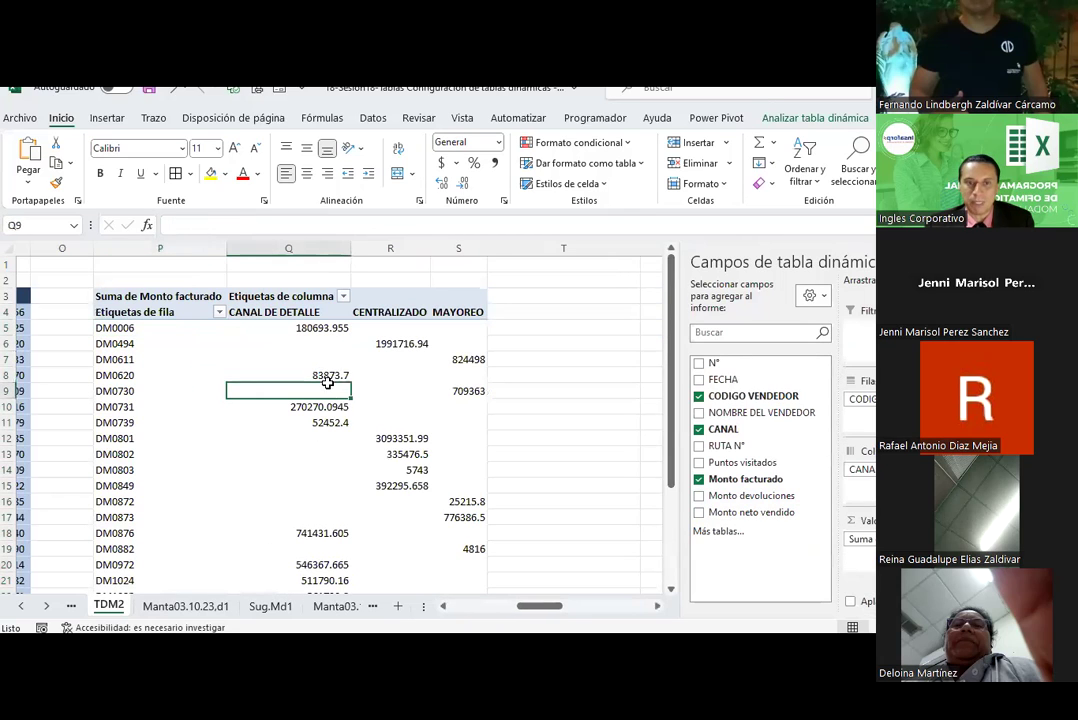
{"action": "left_click", "coordinate": [292, 312]}
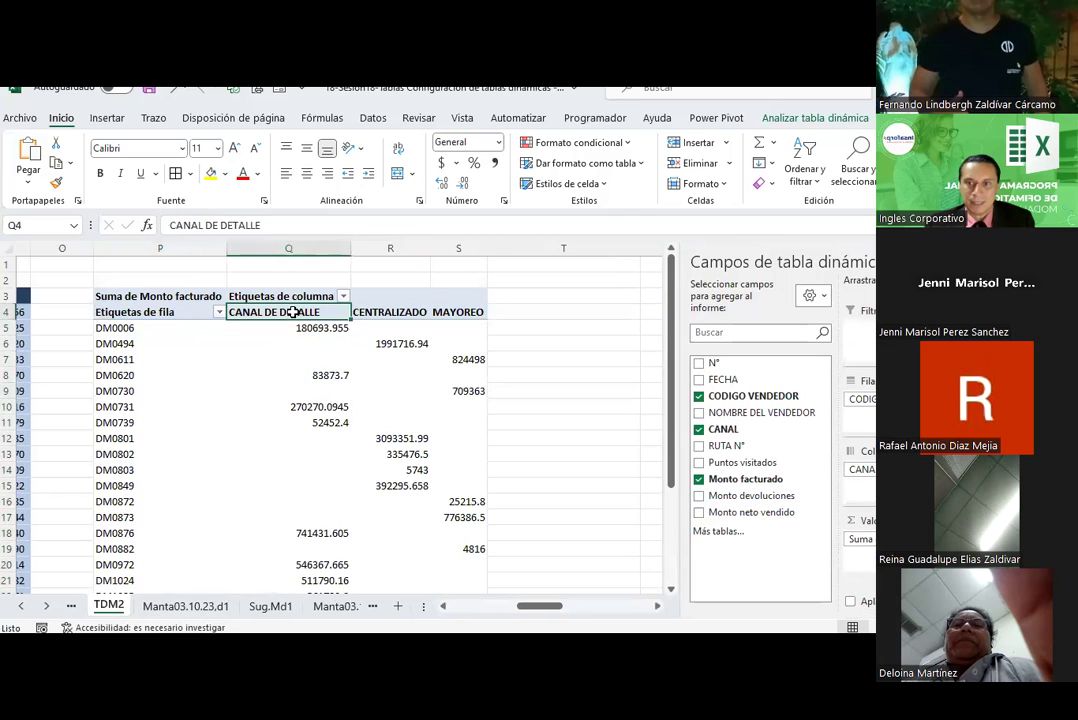
{"action": "left_click", "coordinate": [450, 313]}
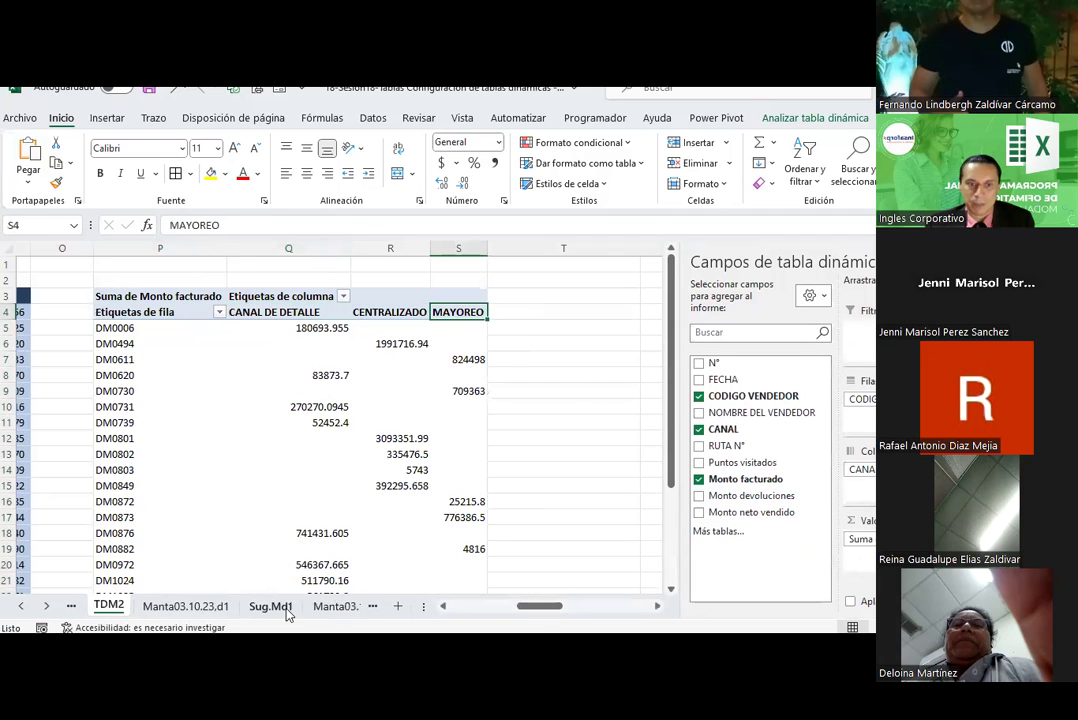
Turn on filtering in the Manta03.10.23.d1 data sheet and check the CANAL filter without changing it
{"action": "left_click", "coordinate": [185, 606]}
{"action": "left_click", "coordinate": [349, 300]}
{"action": "left_click", "coordinate": [309, 284]}
{"action": "left_click", "coordinate": [373, 117]}
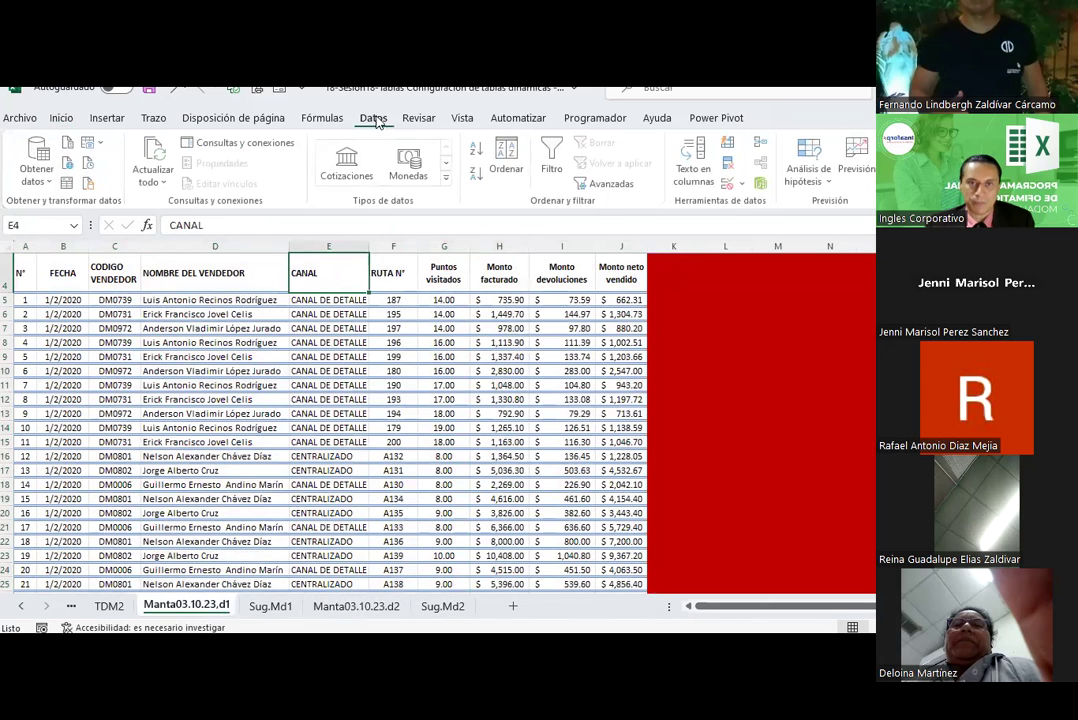
{"action": "left_click", "coordinate": [553, 160]}
{"action": "left_click", "coordinate": [302, 327]}
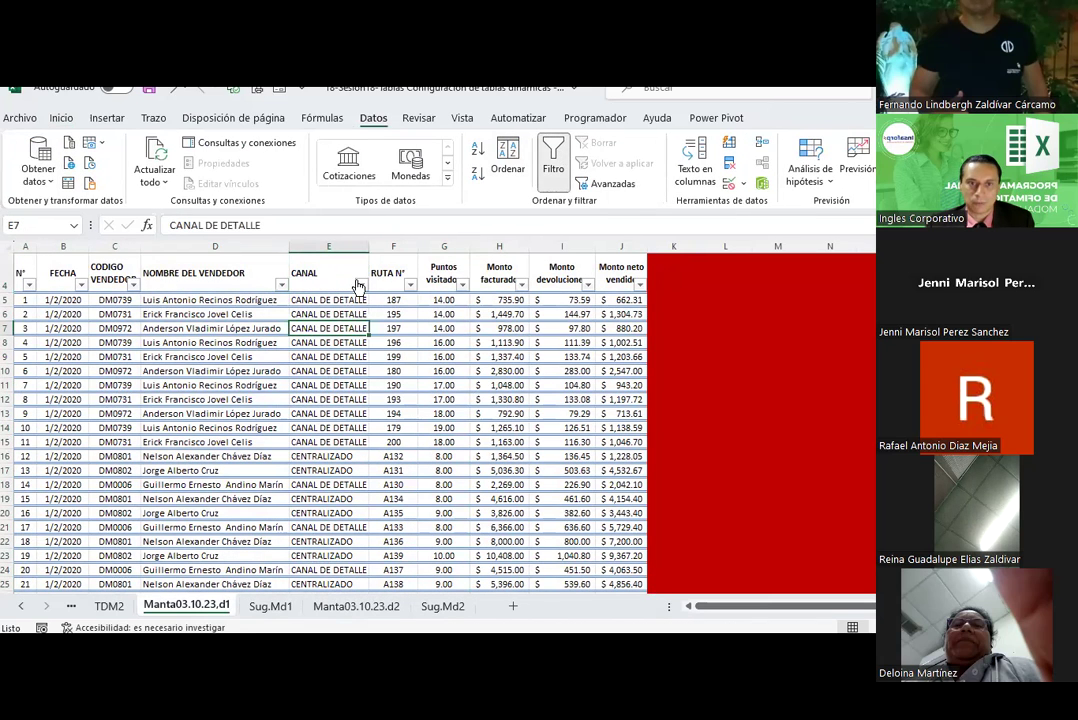
{"action": "left_click", "coordinate": [360, 285]}
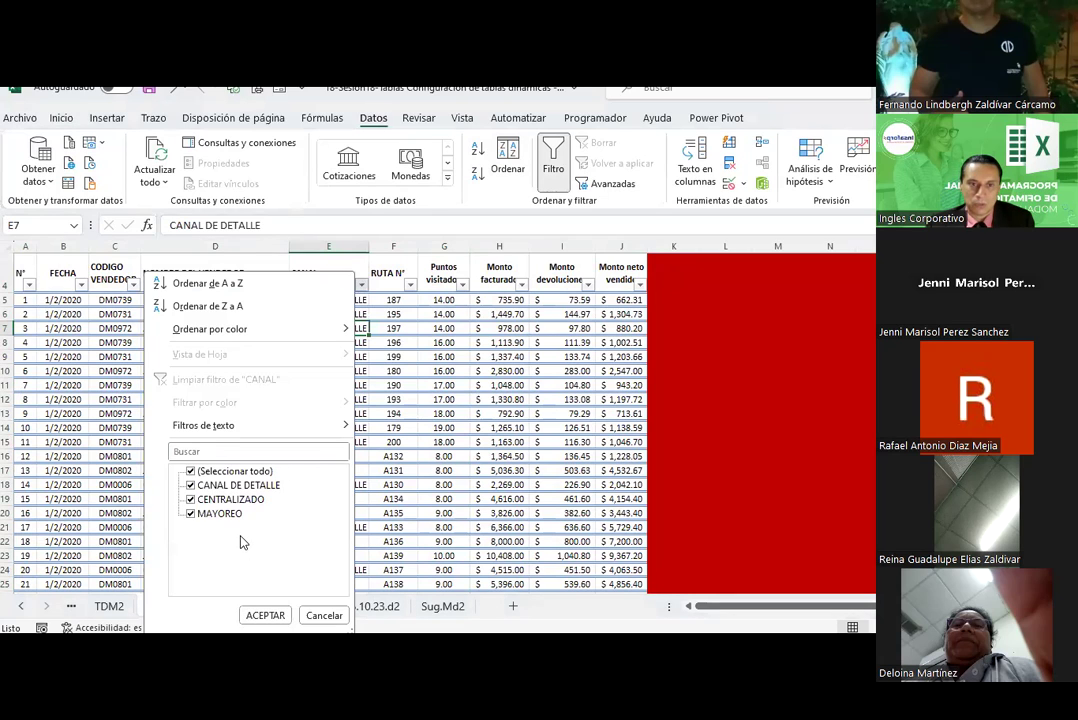
{"action": "left_click", "coordinate": [266, 614]}
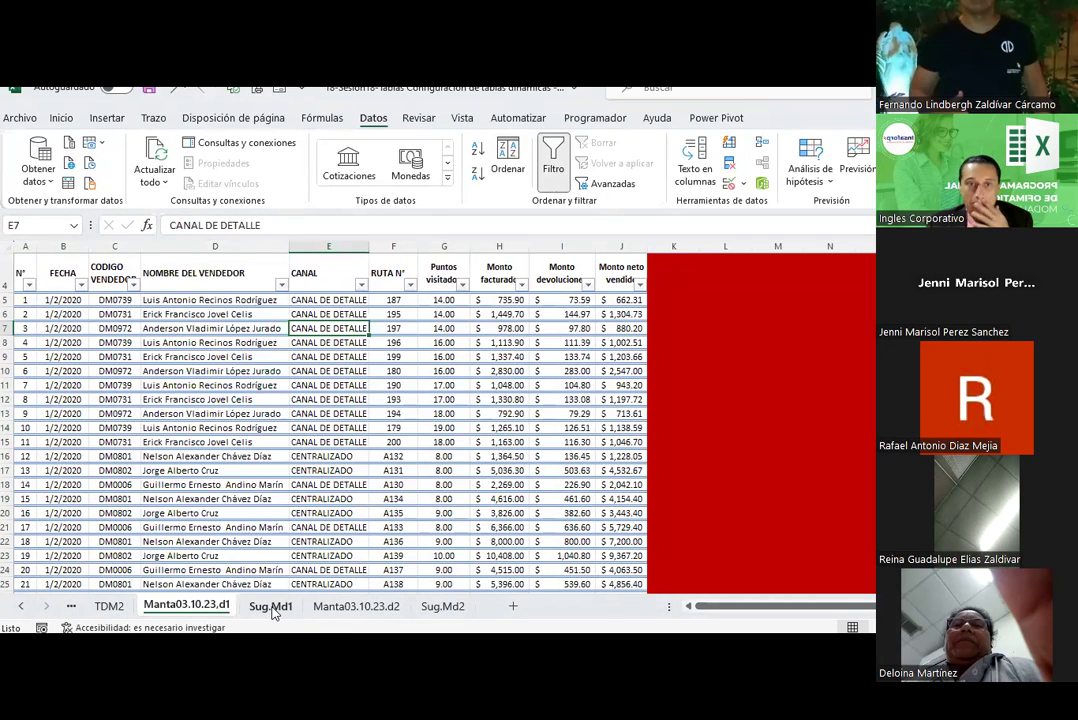
Return to the TDM2 sheet and select the CANAL DE DETALLE header
{"action": "left_click", "coordinate": [109, 606]}
{"action": "left_click", "coordinate": [287, 316]}
{"action": "key", "text": "Right"}
{"action": "key", "text": "Left"}
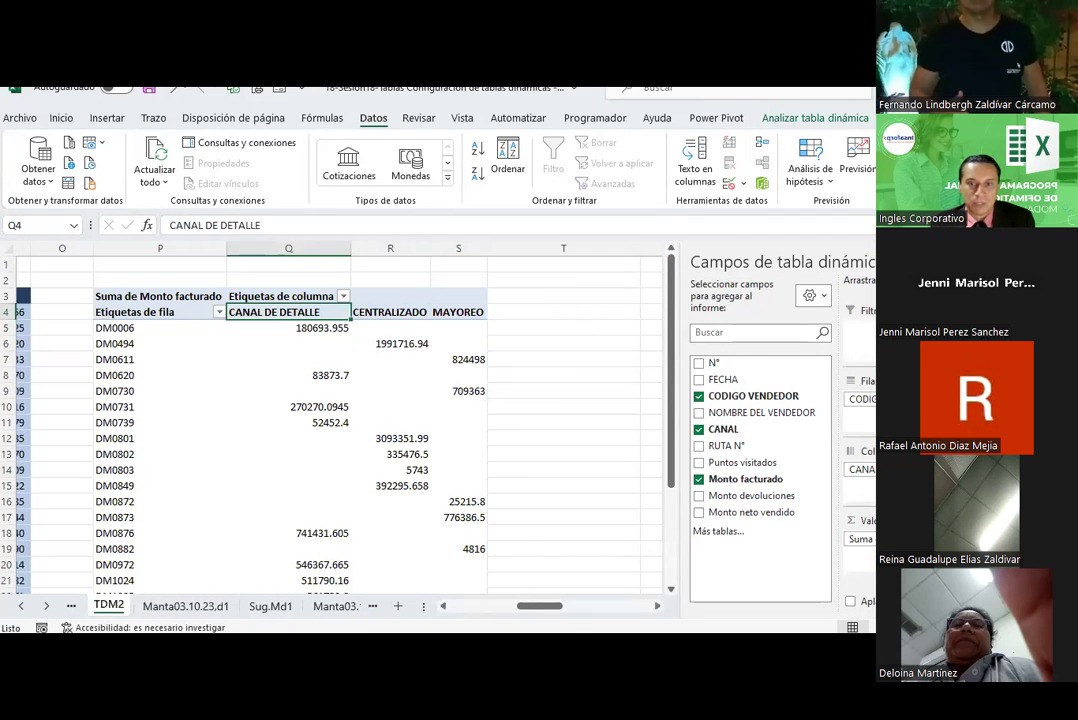
Rename the pivot's row labels header to 'Cód. Vend.'
{"action": "mouse_move", "coordinate": [540, 606]}
{"action": "left_mouse_down"}
{"action": "mouse_move", "coordinate": [490, 597]}
{"action": "mouse_move", "coordinate": [503, 604]}
{"action": "left_mouse_up"}
{"action": "left_click", "coordinate": [350, 297]}
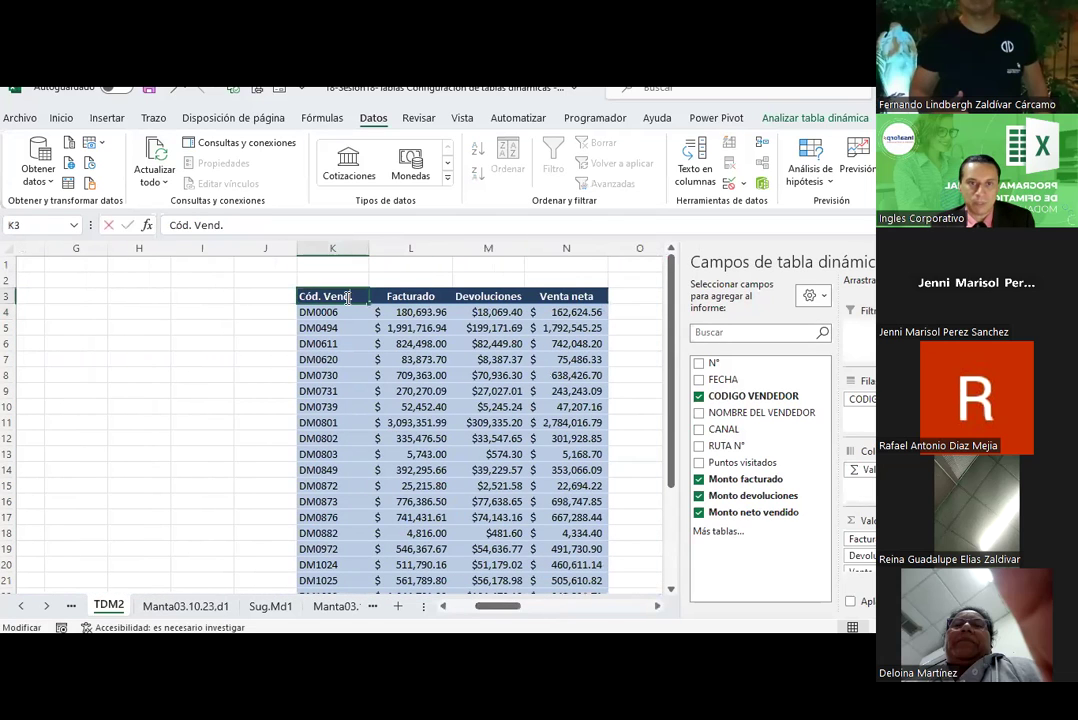
{"action": "left_click_drag", "start_coordinate": [267, 224], "coordinate": [17, 219]}
{"action": "left_click", "coordinate": [150, 391]}
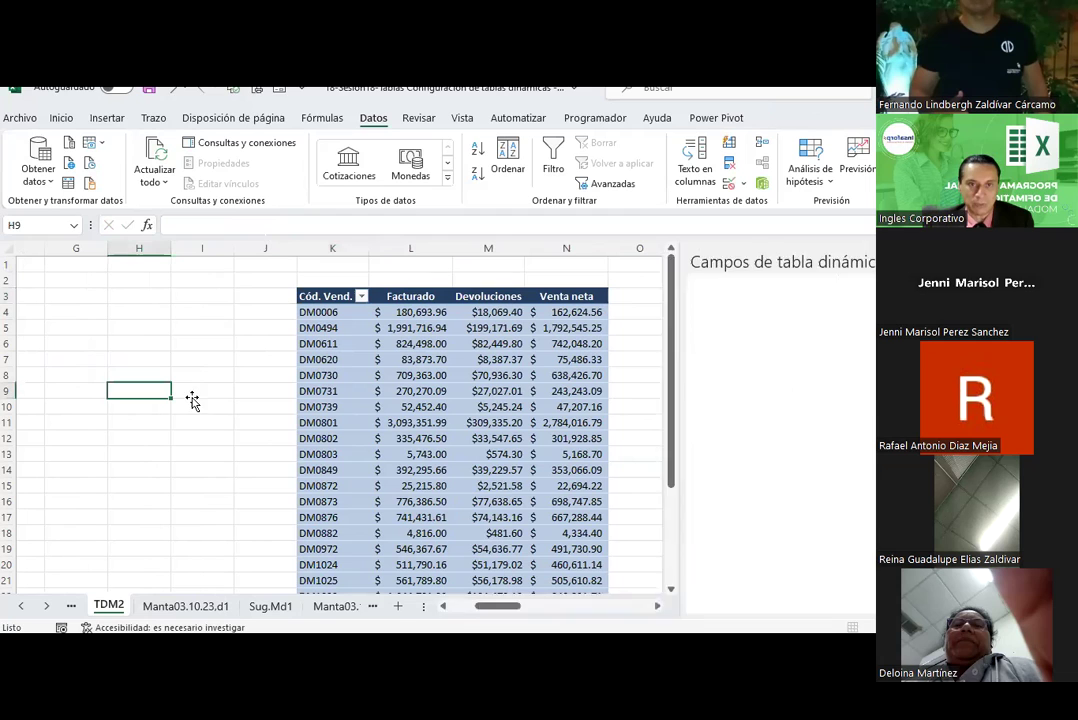
{"action": "left_click", "coordinate": [759, 318]}
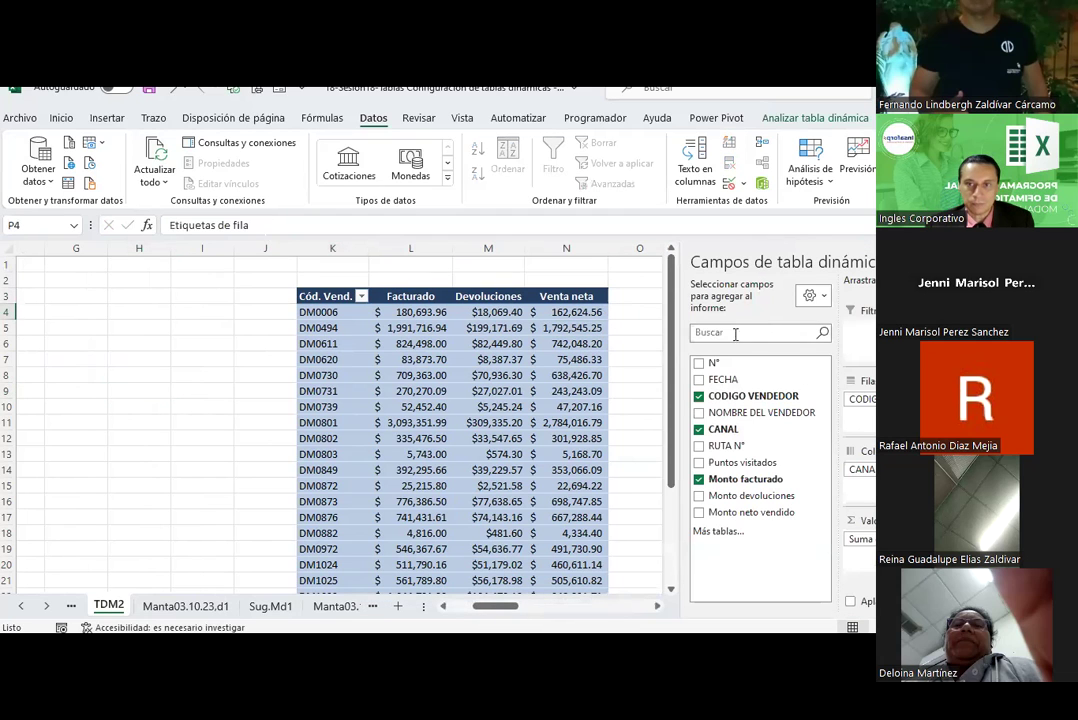
{"action": "left_click_drag", "start_coordinate": [500, 607], "coordinate": [506, 607]}
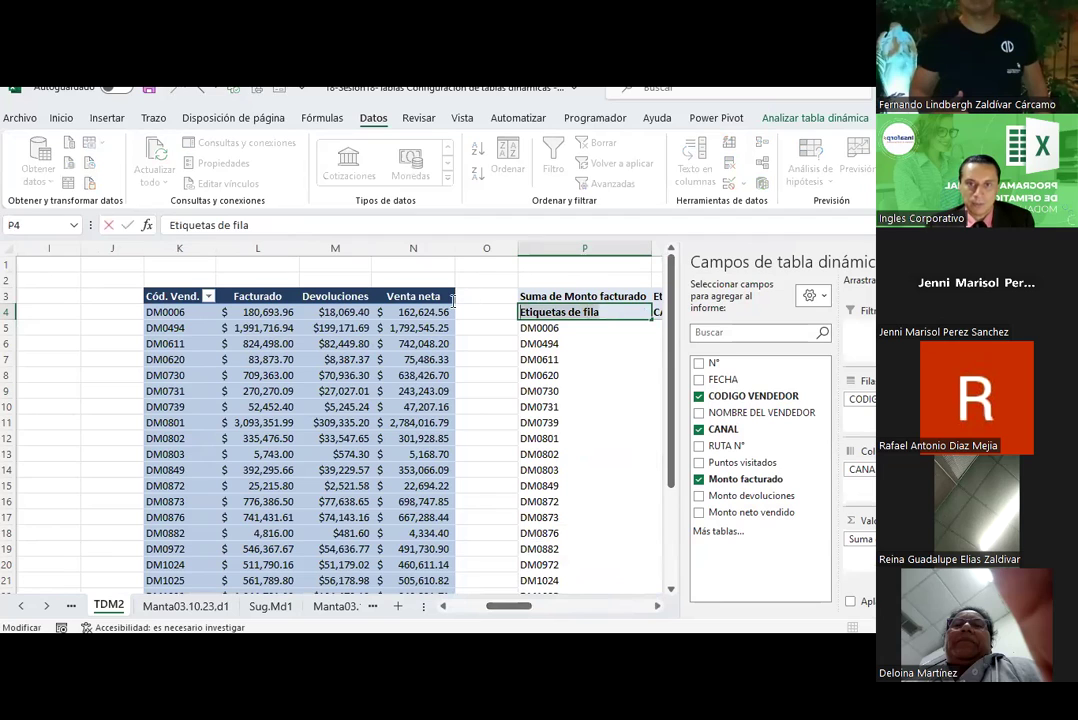
{"action": "type", "text": "Cód. Vend."}
{"action": "left_click", "coordinate": [490, 343]}
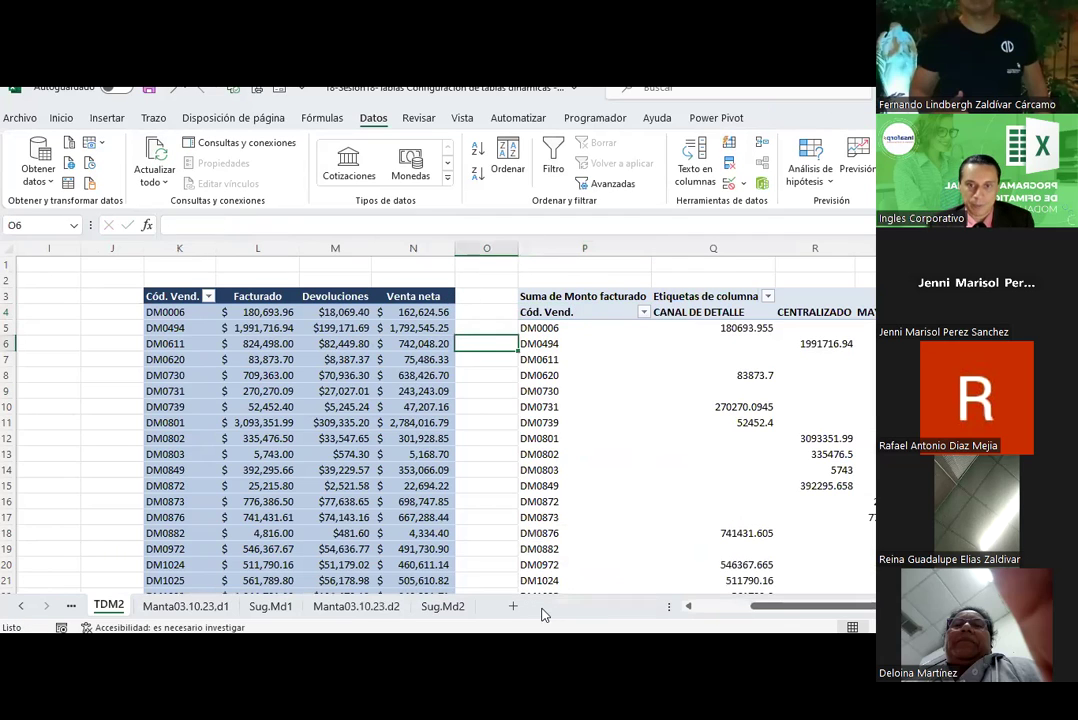
Rename the channel column headers to C. Detalle, CENTRALIZADO and C. Mayoreo
{"action": "left_click", "coordinate": [754, 313]}
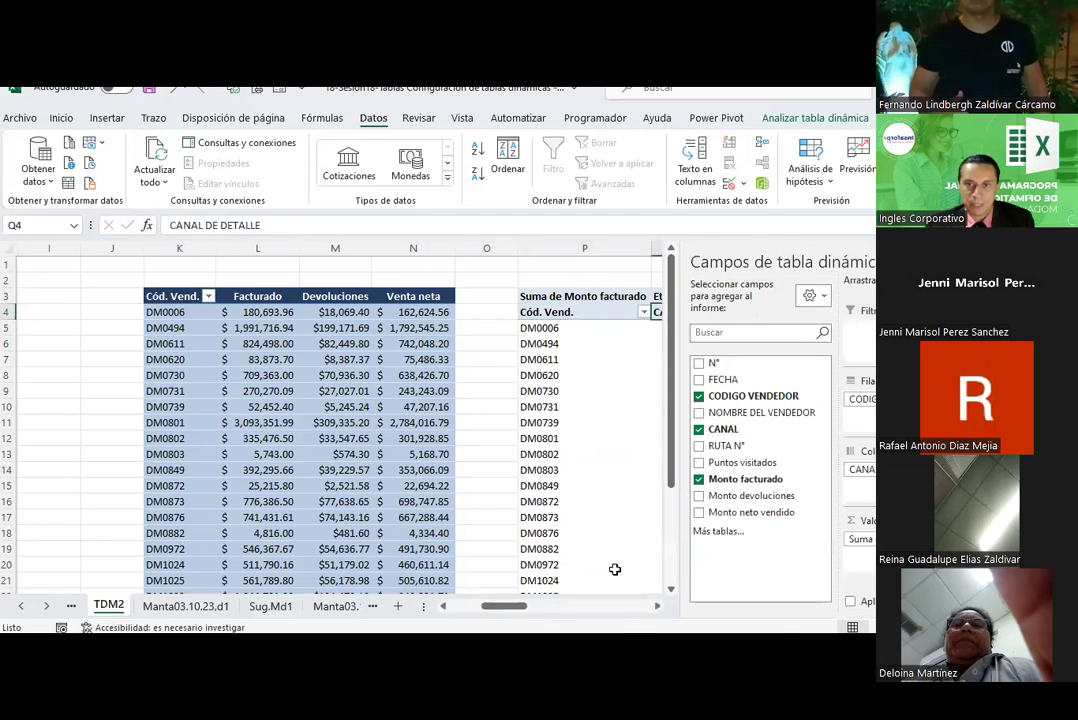
{"action": "left_click_drag", "start_coordinate": [522, 605], "coordinate": [565, 605]}
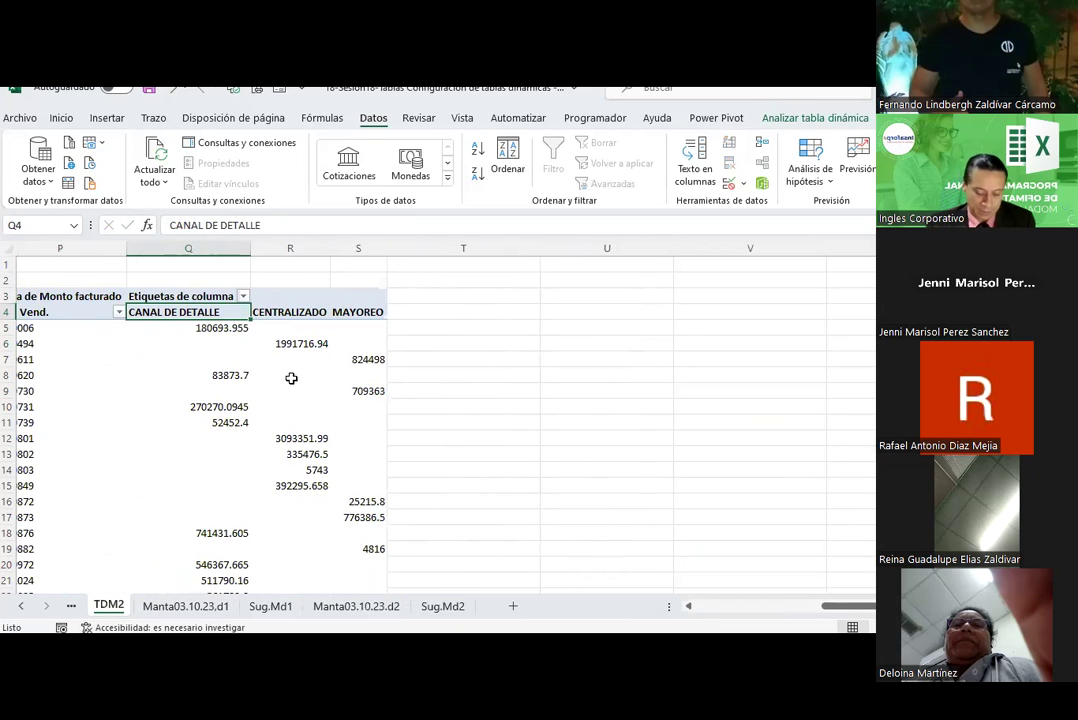
{"action": "type", "text": "C"}
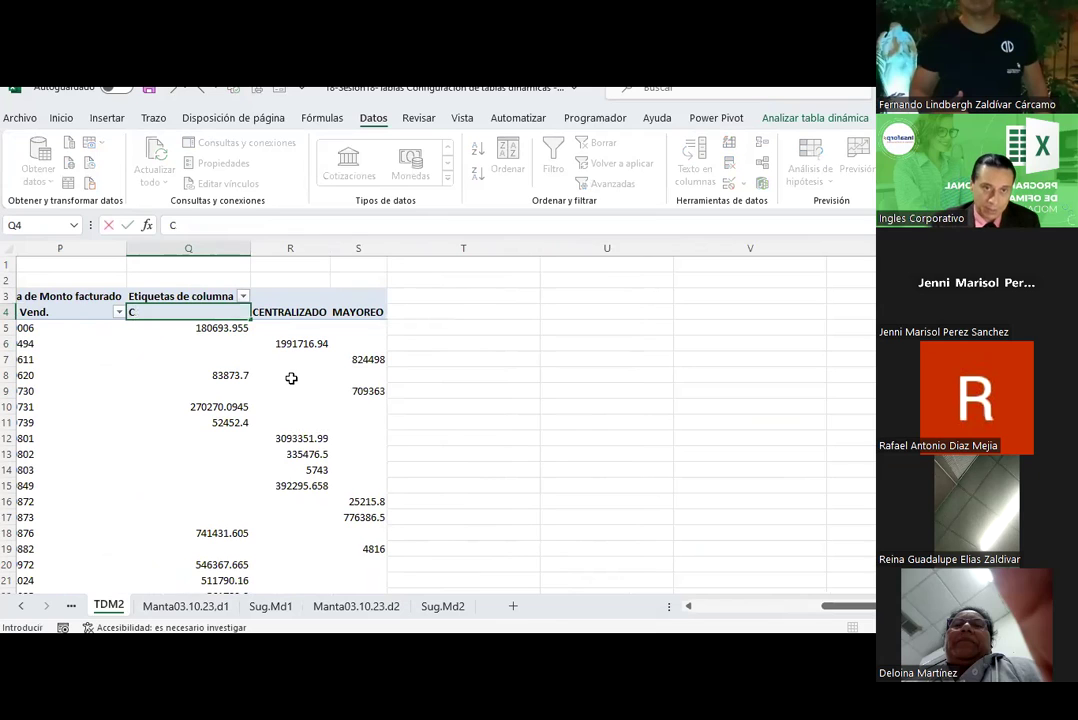
{"action": "type", "text": ". Detalle"}
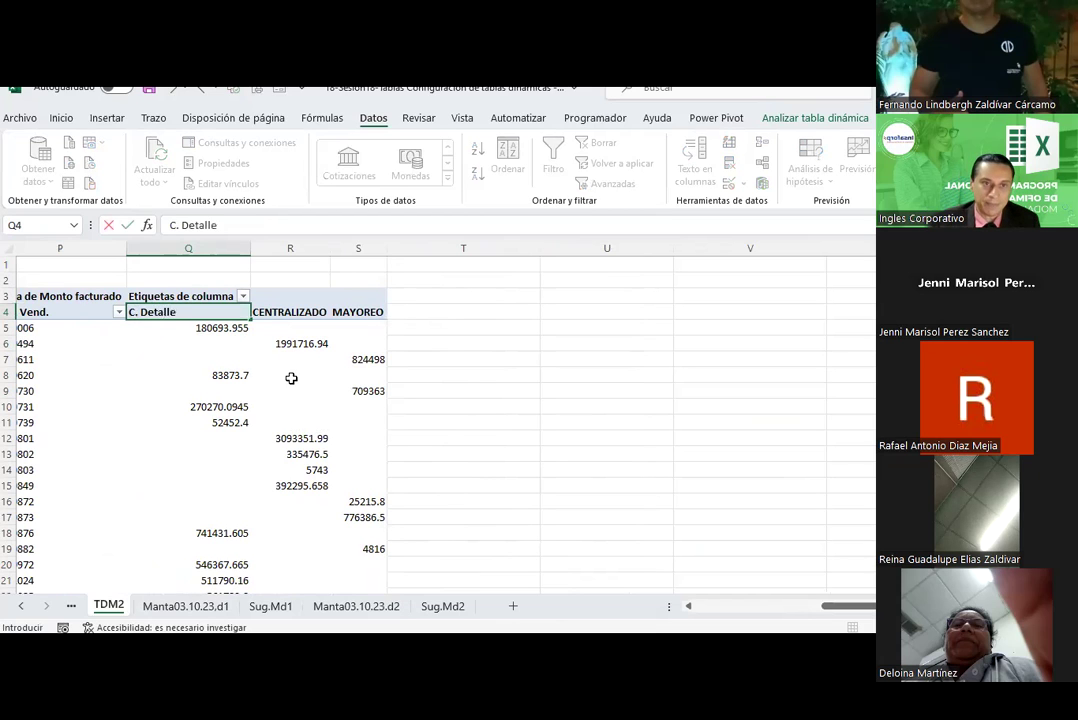
{"action": "left_click", "coordinate": [316, 313]}
{"action": "type", "text": "Centraliz"}
{"action": "key", "text": "Tab"}
{"action": "type", "text": "C. Mayoreo"}
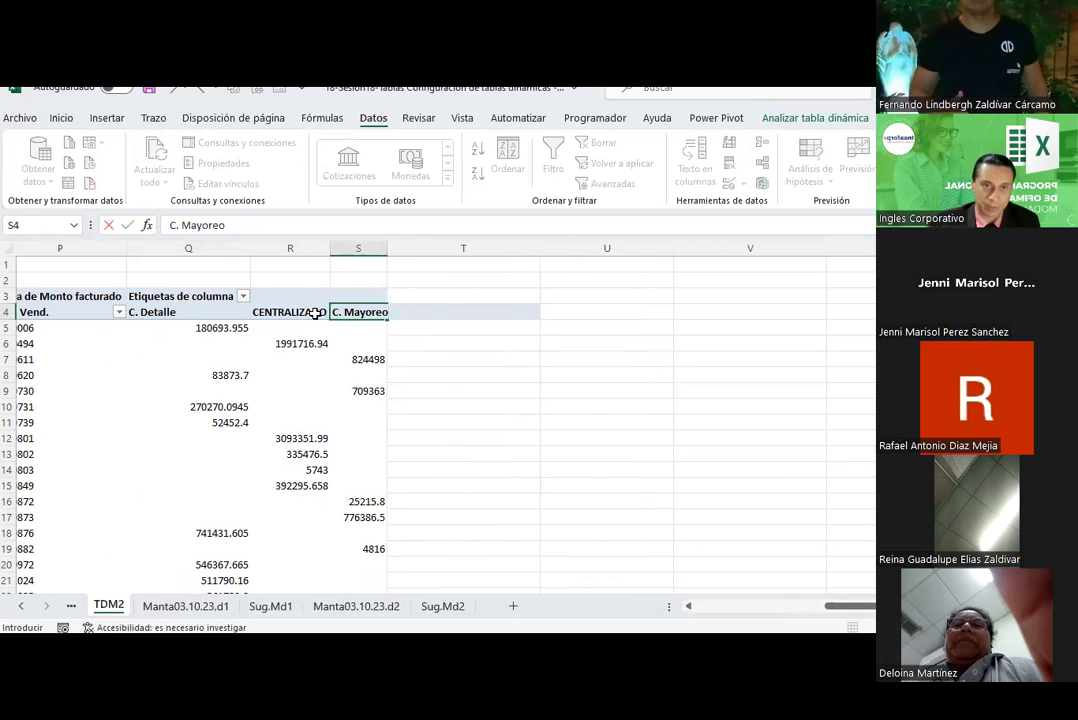
{"action": "key", "text": "Return"}
Rename the pivot's column labels header to Canal
{"action": "scroll", "coordinate": [850, 607], "scroll_direction": "left", "scroll_amount": 5}
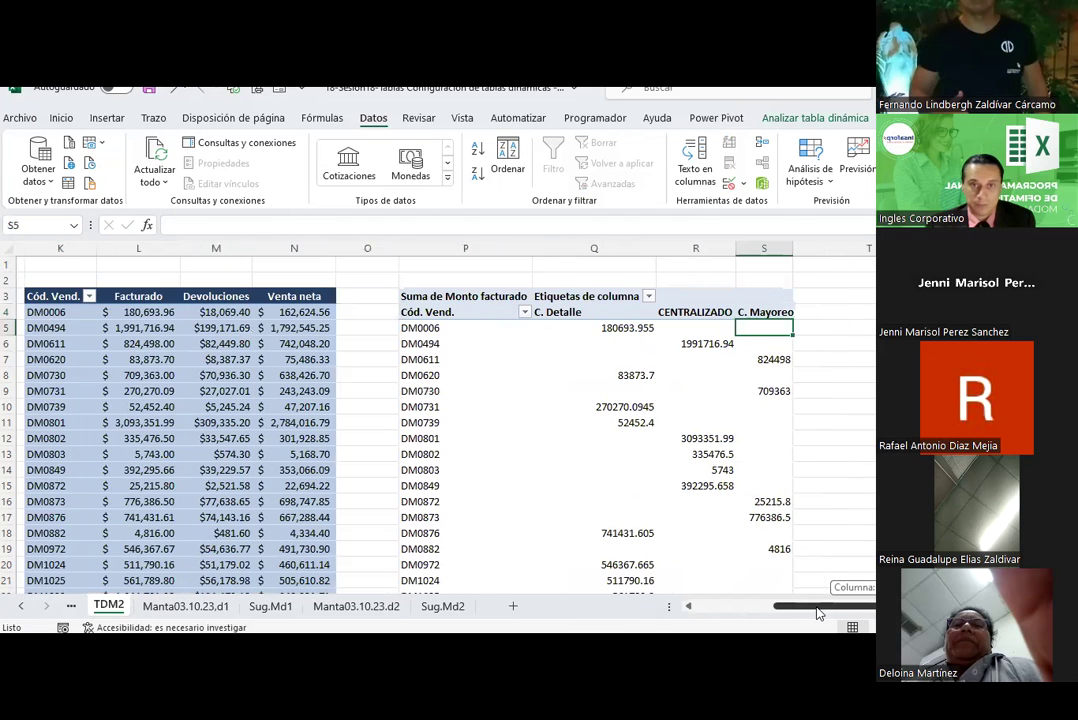
{"action": "left_click", "coordinate": [593, 294]}
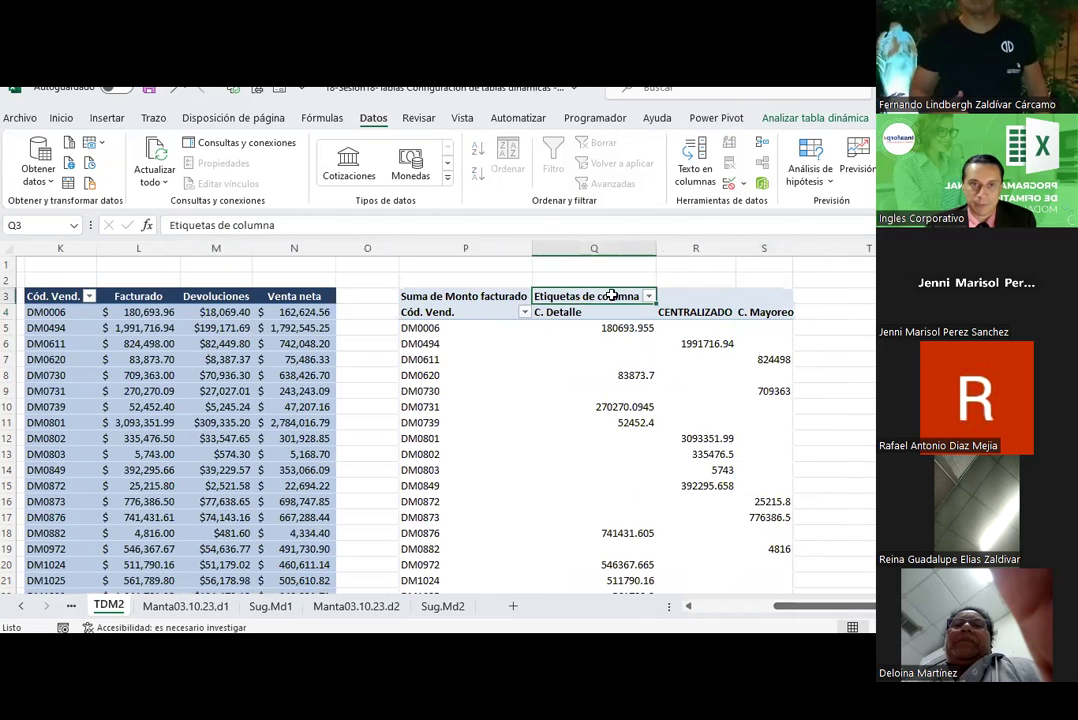
{"action": "left_click", "coordinate": [648, 296]}
{"action": "left_click", "coordinate": [648, 296]}
{"action": "type", "text": "Canal"}
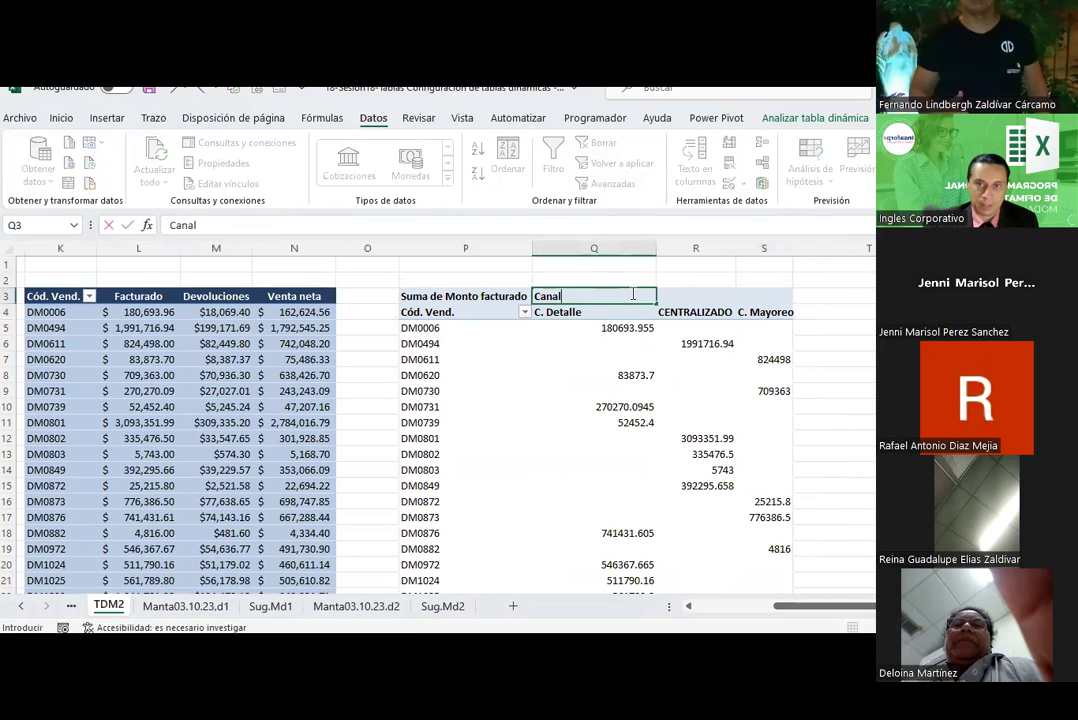
{"action": "left_click", "coordinate": [466, 296]}
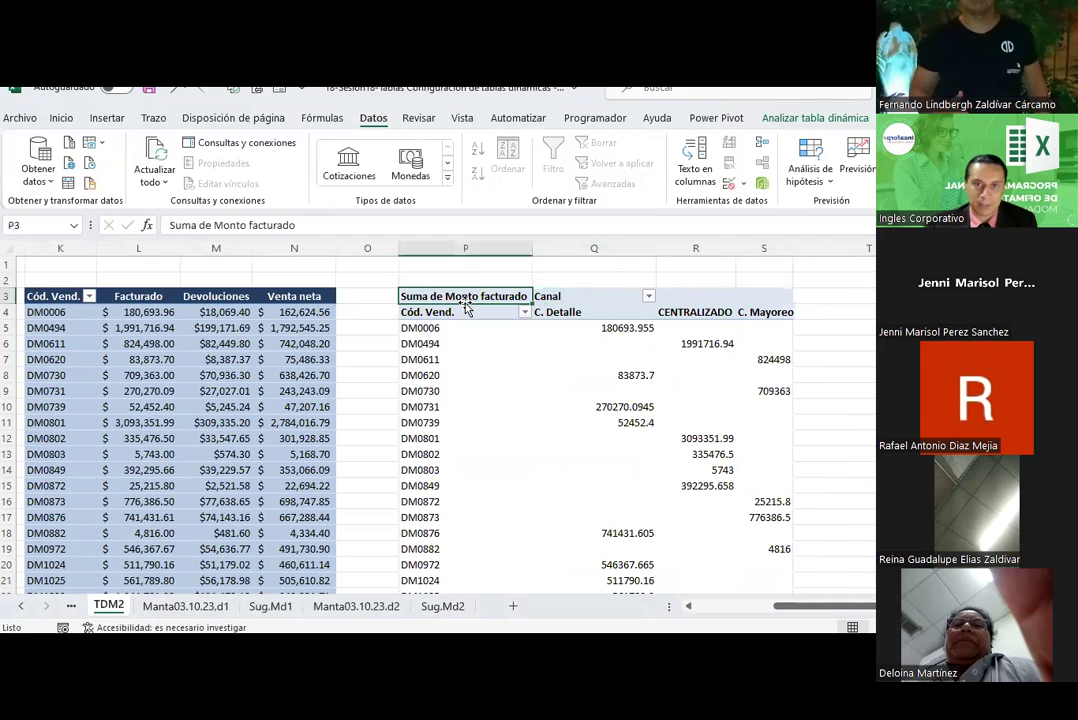
Rename the values header to 'M. Facturado'
{"action": "type", "text": "Factura"}
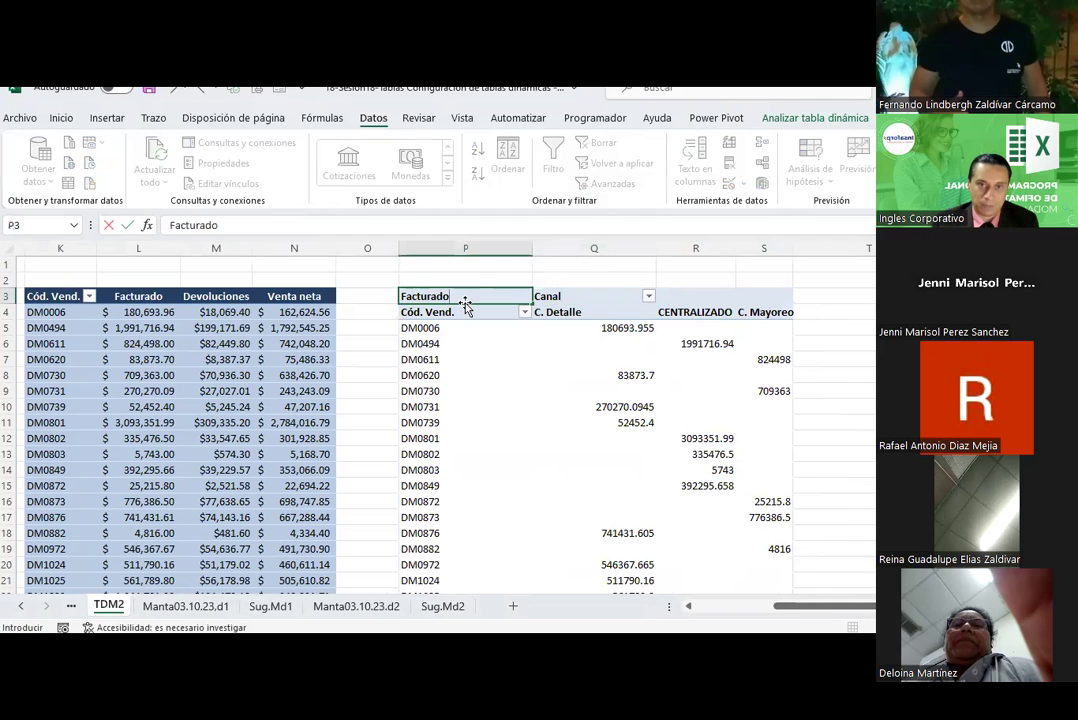
{"action": "key", "text": "Return"}
{"action": "key", "text": "Home"}
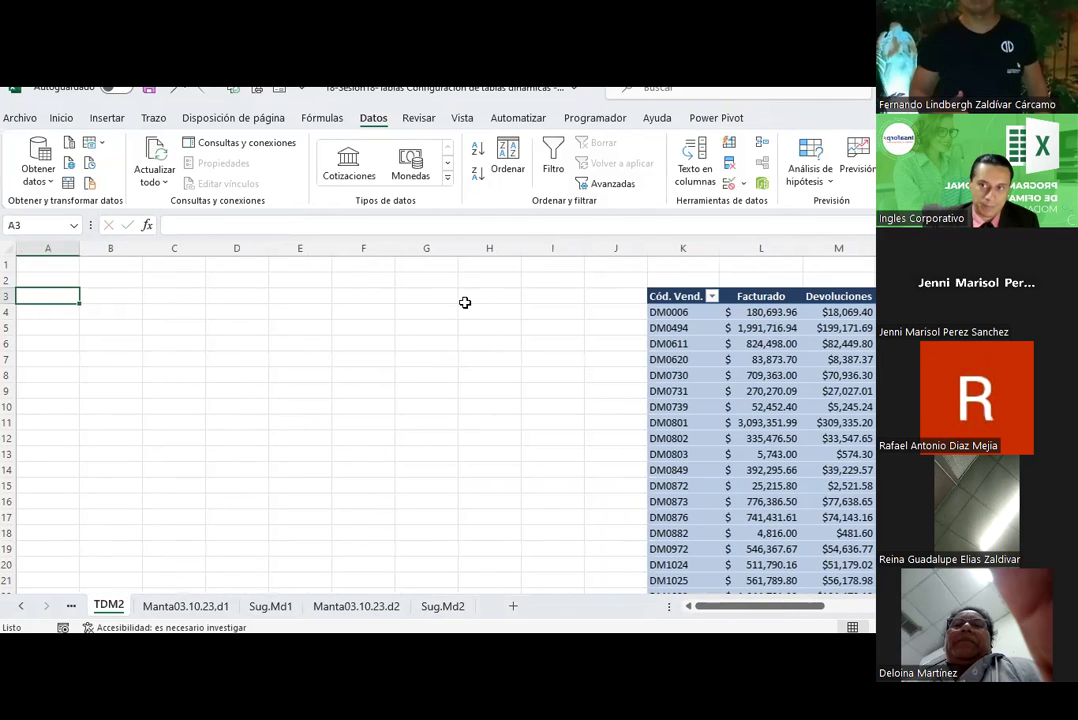
{"action": "key", "text": "ctrl+z"}
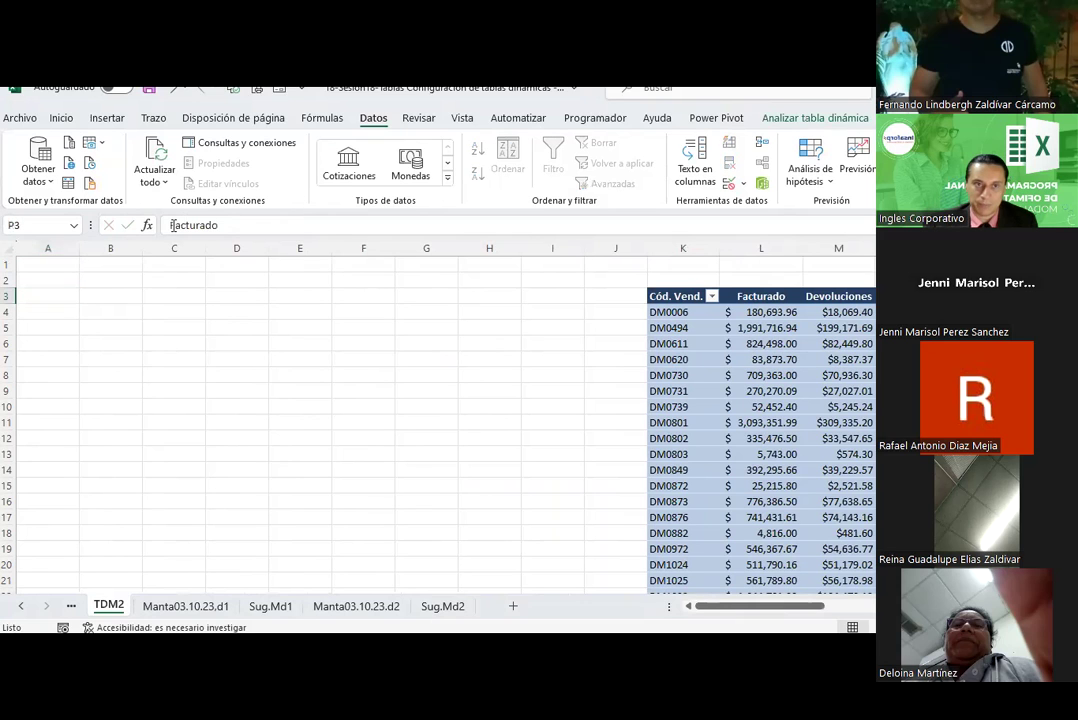
{"action": "scroll", "coordinate": [450, 420], "scroll_direction": "right", "scroll_amount": 2}
{"action": "left_click", "coordinate": [171, 225]}
{"action": "type", "text": "M."}
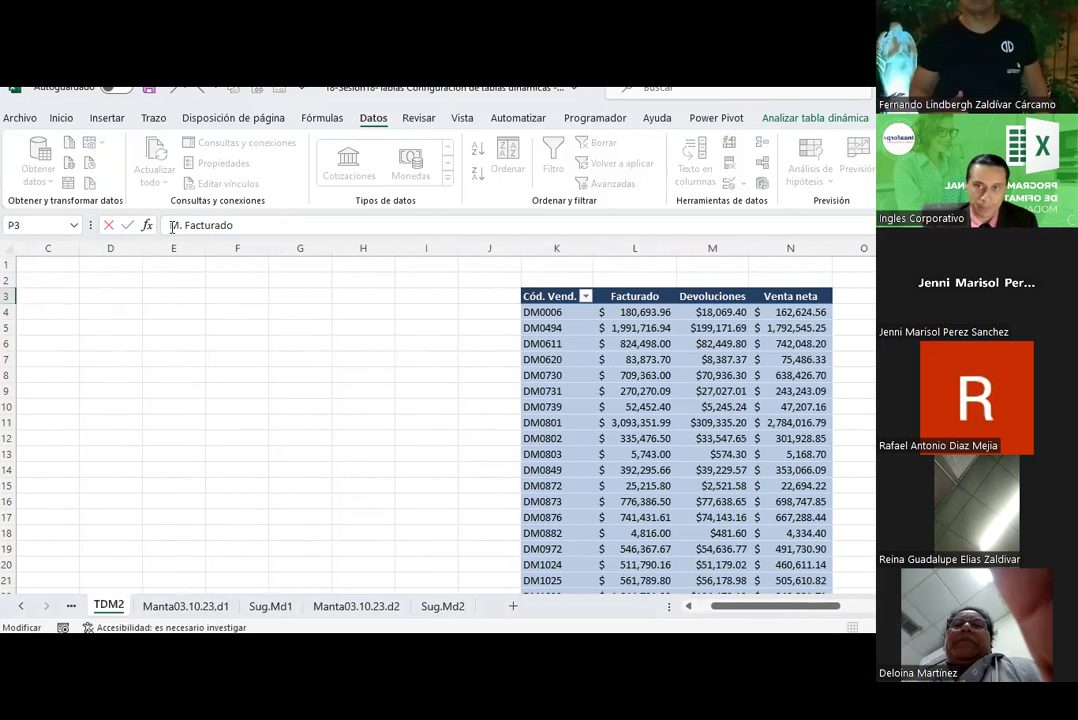
{"action": "left_click_drag", "start_coordinate": [730, 606], "coordinate": [778, 606]}
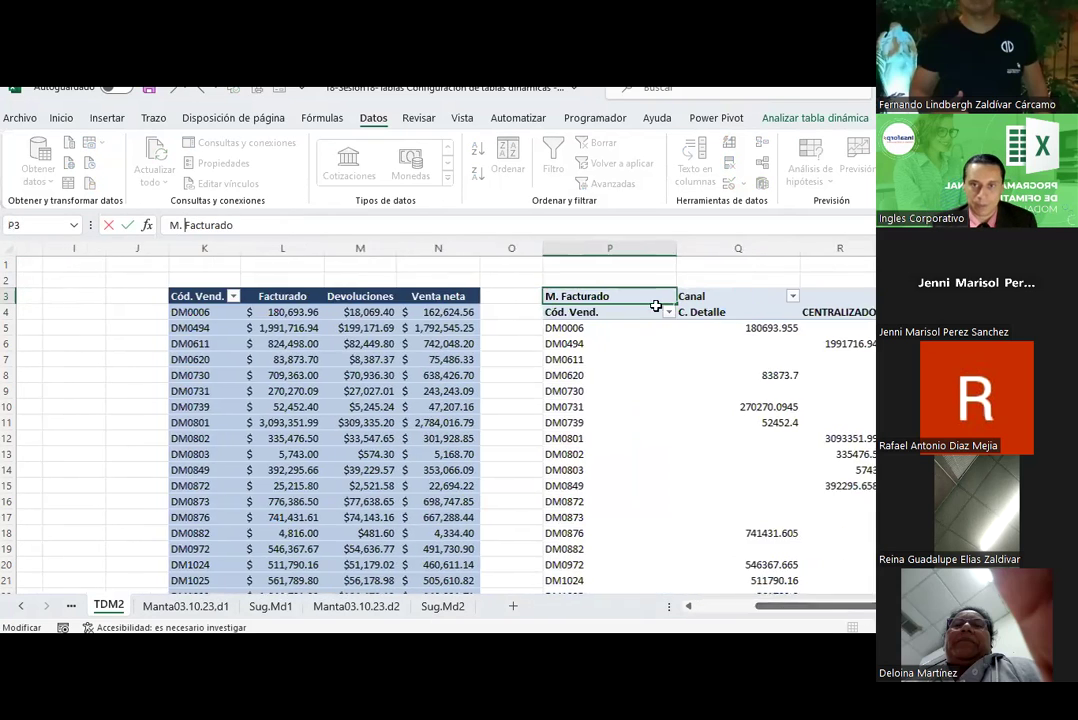
{"action": "left_click", "coordinate": [610, 264]}
Autofit columns P, Q and S, then select value cells Q5:S29 including Total general
{"action": "double_click", "coordinate": [676, 248]}
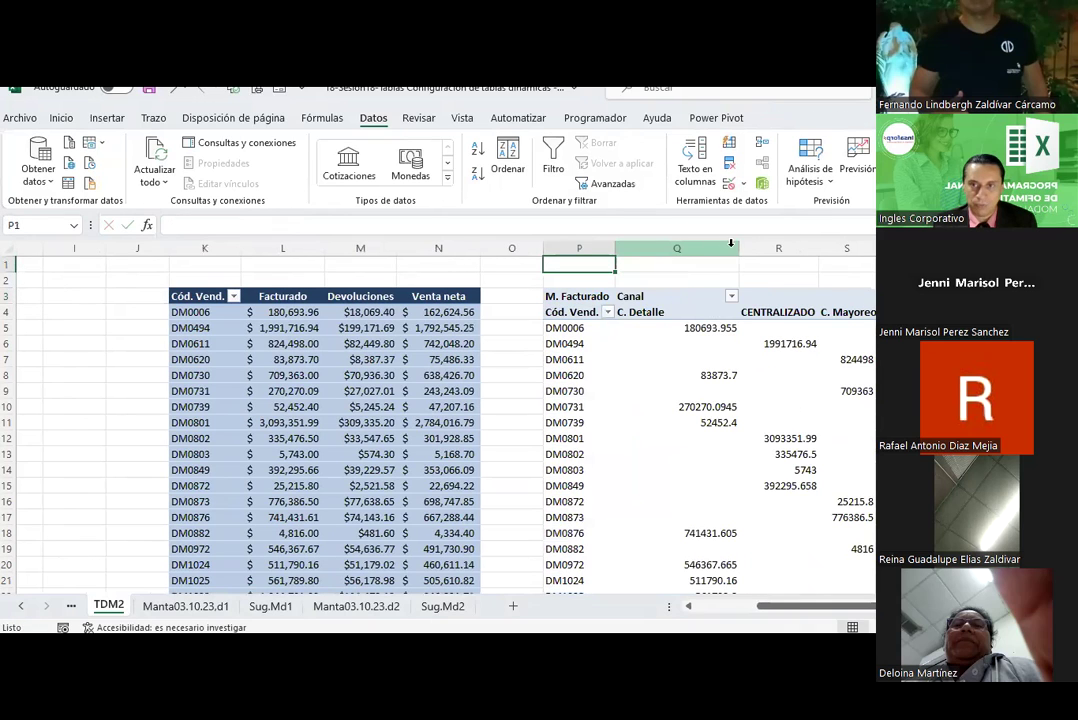
{"action": "double_click", "coordinate": [738, 247]}
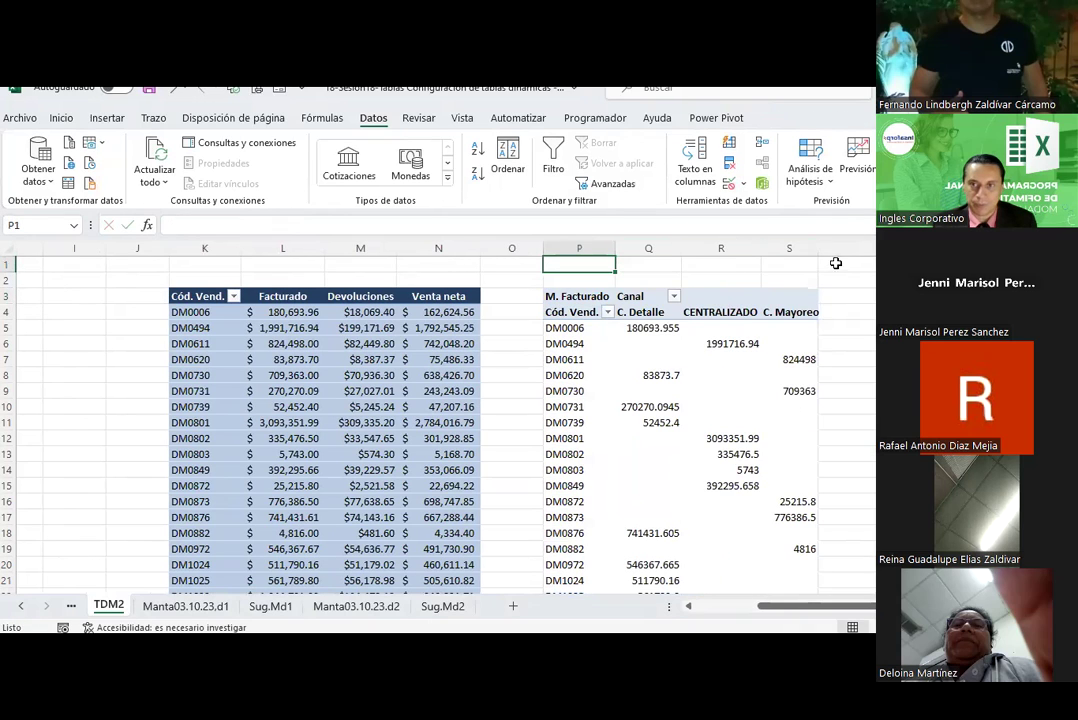
{"action": "double_click", "coordinate": [819, 248]}
{"action": "left_click_drag", "start_coordinate": [636, 331], "coordinate": [761, 532]}
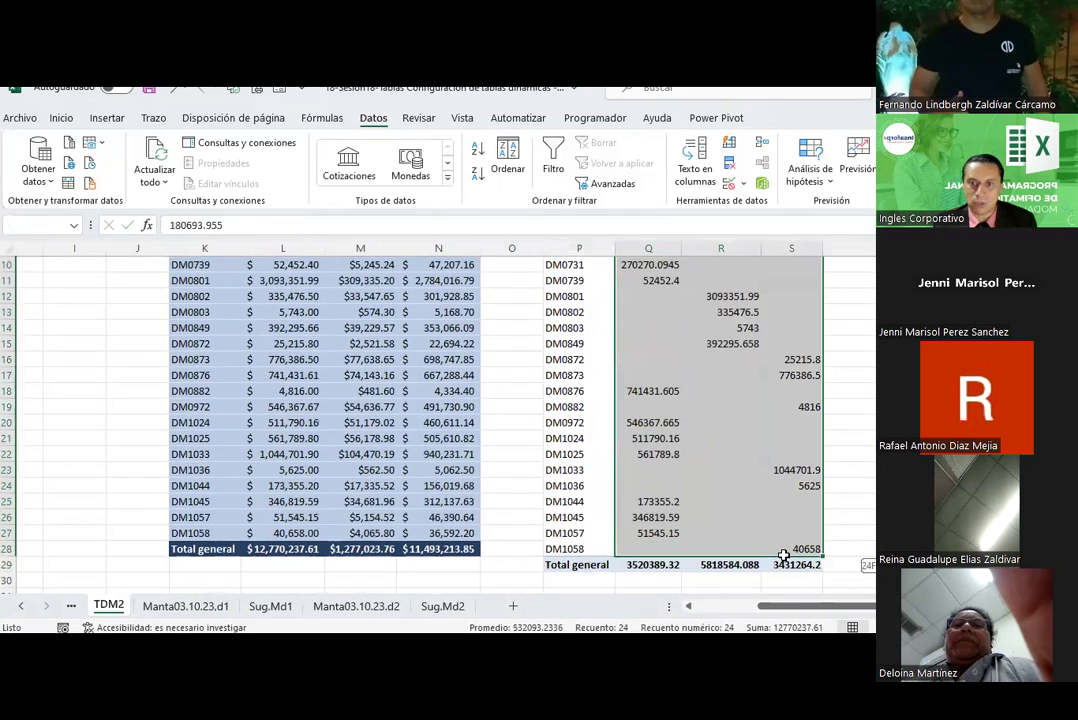
{"action": "left_click_drag", "start_coordinate": [761, 532], "coordinate": [795, 563]}
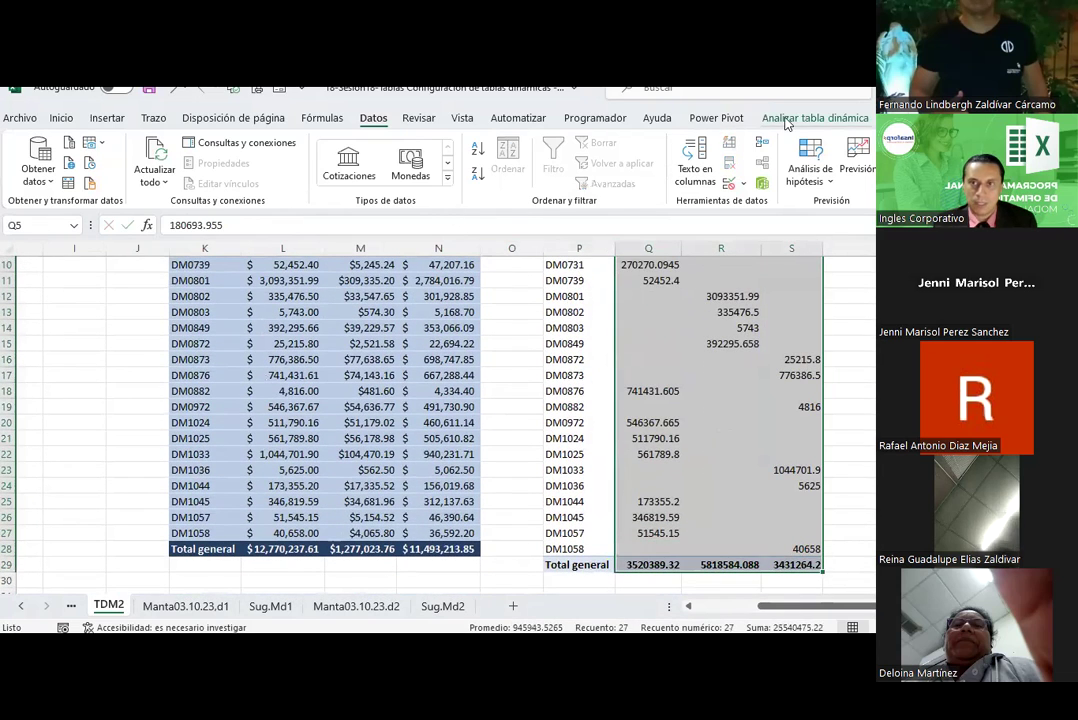
Format the M. Facturado values as Contabilidad (accounting) with 2 decimals
{"action": "left_click", "coordinate": [815, 117]}
{"action": "left_click", "coordinate": [137, 183]}
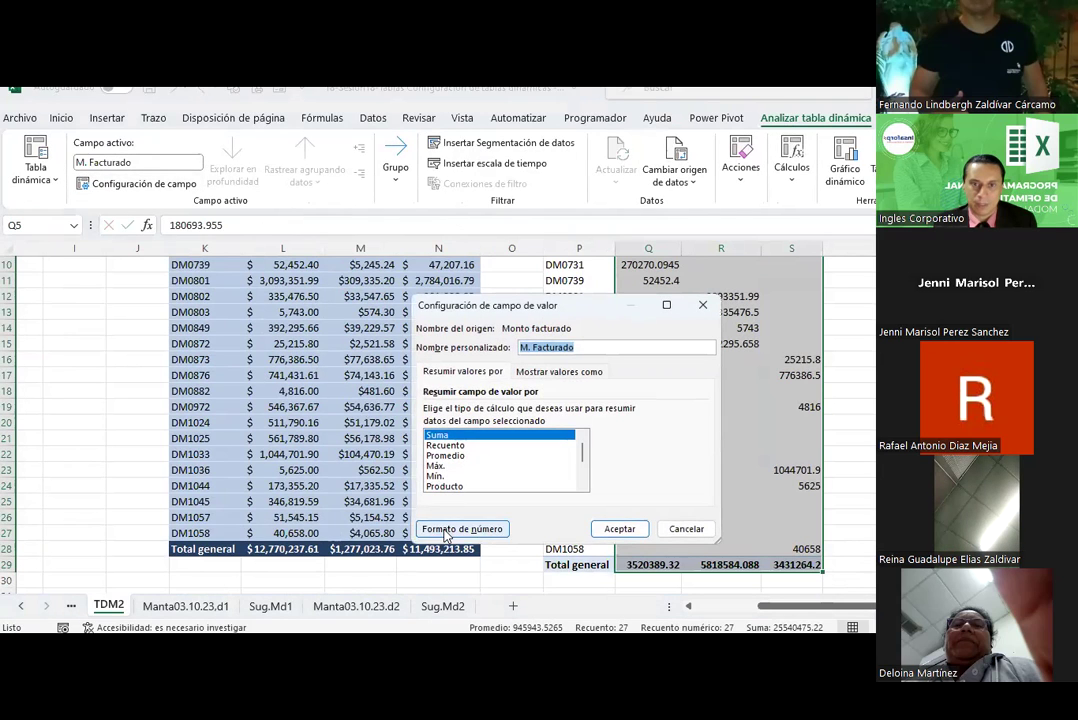
{"action": "left_click", "coordinate": [462, 528]}
{"action": "left_click", "coordinate": [395, 332]}
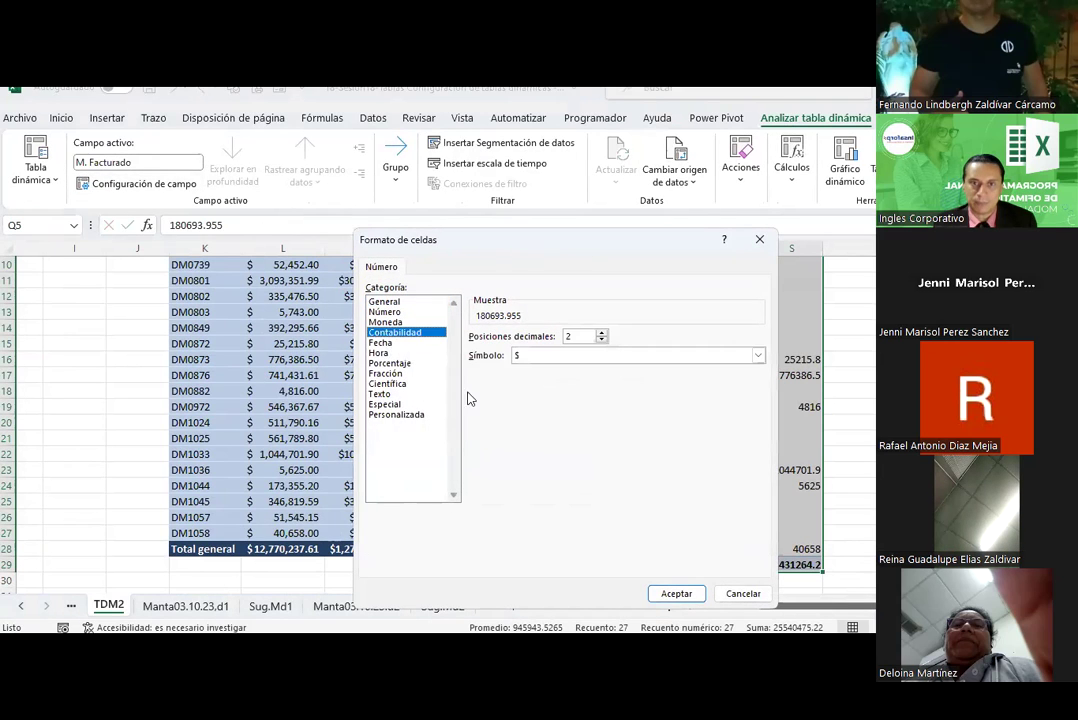
{"action": "left_click", "coordinate": [674, 593]}
{"action": "left_click", "coordinate": [620, 529]}
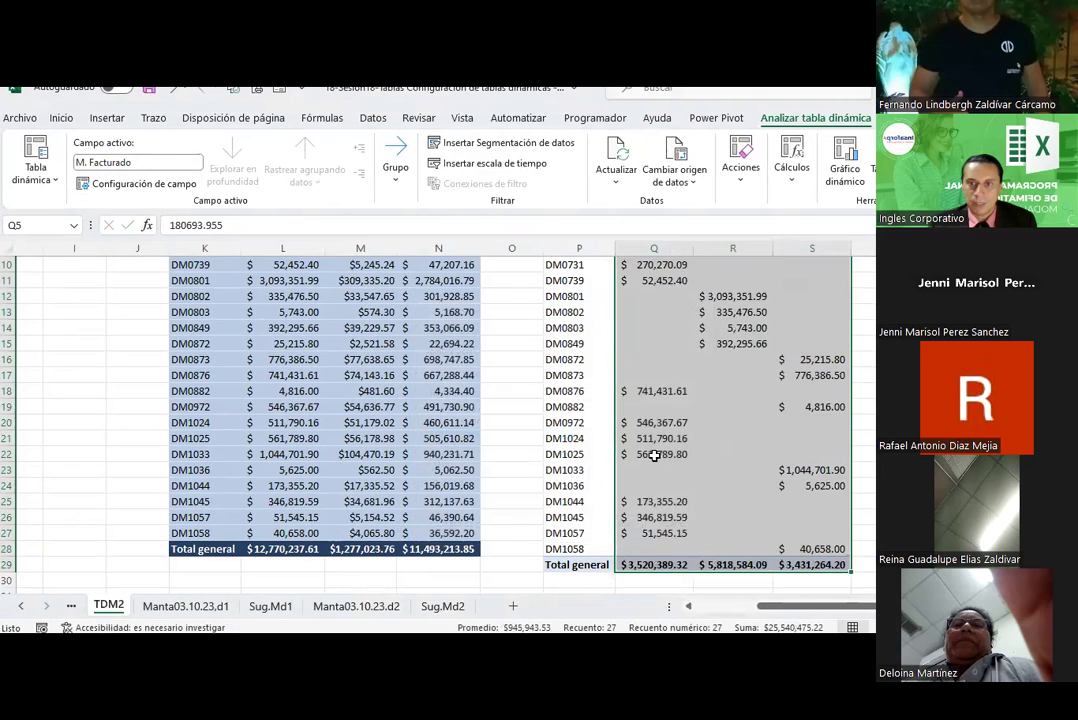
Apply a blue Medio pivot table style to the channel pivot table
{"action": "scroll", "coordinate": [654, 454], "scroll_direction": "up", "scroll_amount": 3}
{"action": "left_click", "coordinate": [905, 117]}
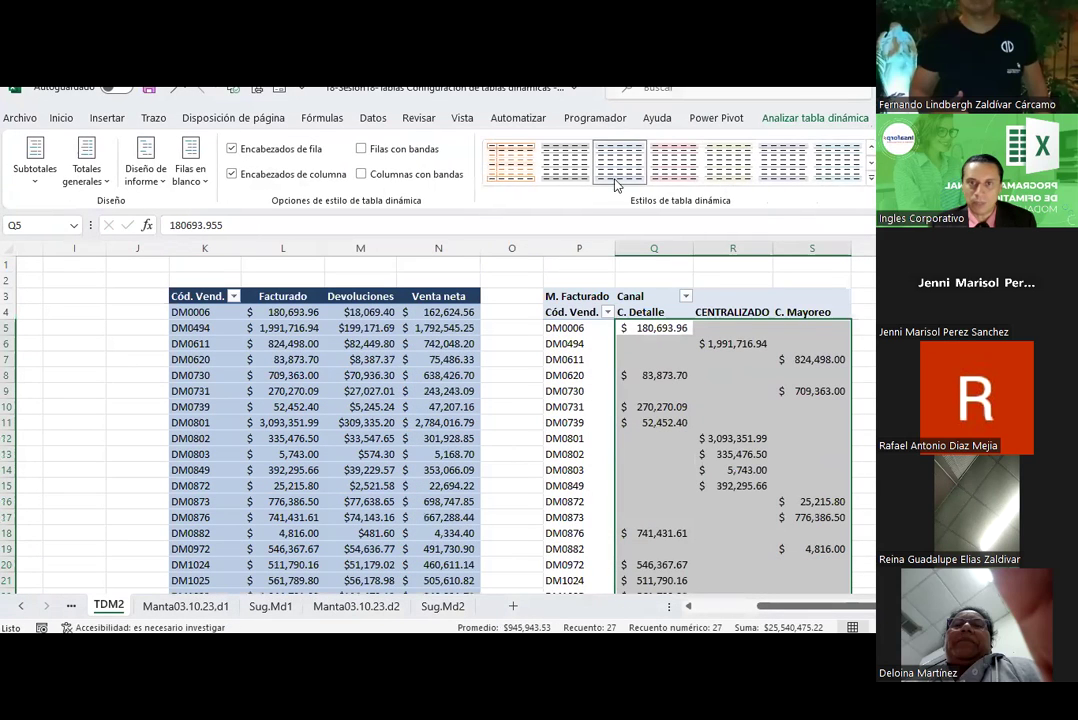
{"action": "left_click", "coordinate": [871, 180]}
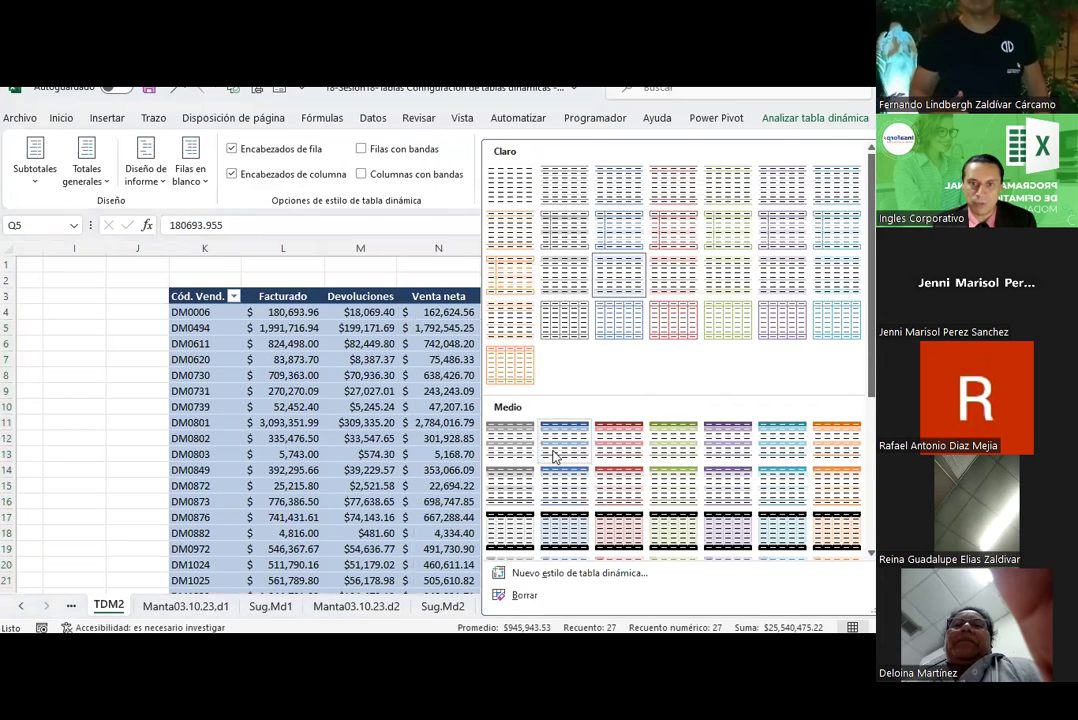
{"action": "key", "text": "Escape"}
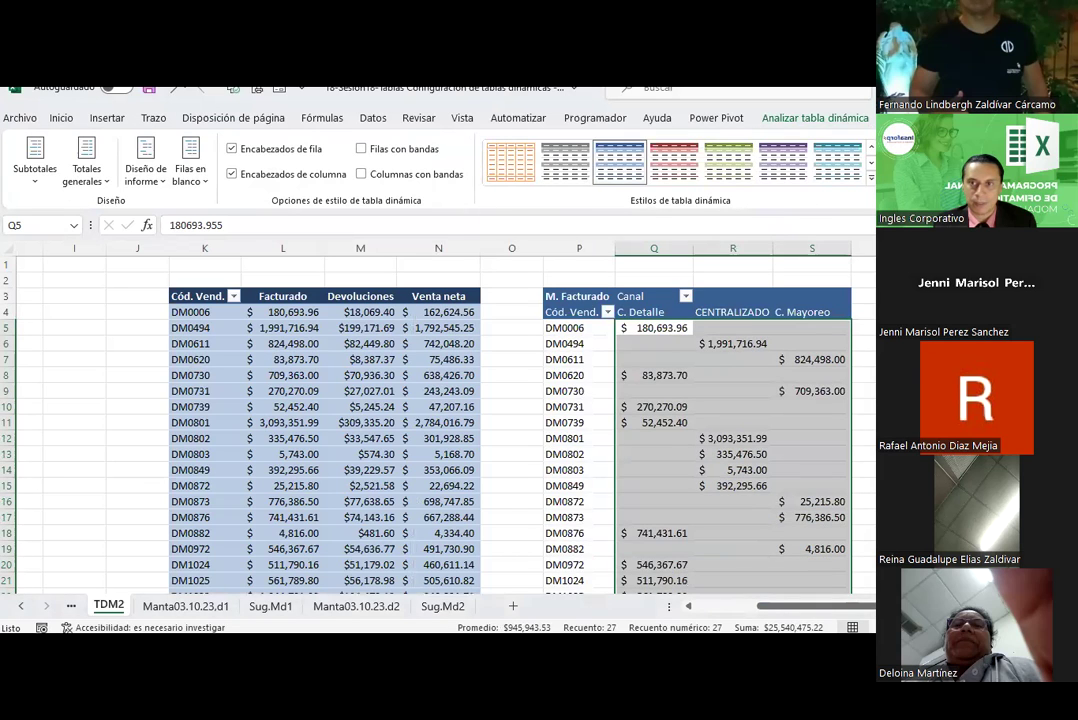
{"action": "left_click", "coordinate": [871, 180]}
{"action": "scroll", "coordinate": [621, 359], "scroll_direction": "down", "scroll_amount": 5}
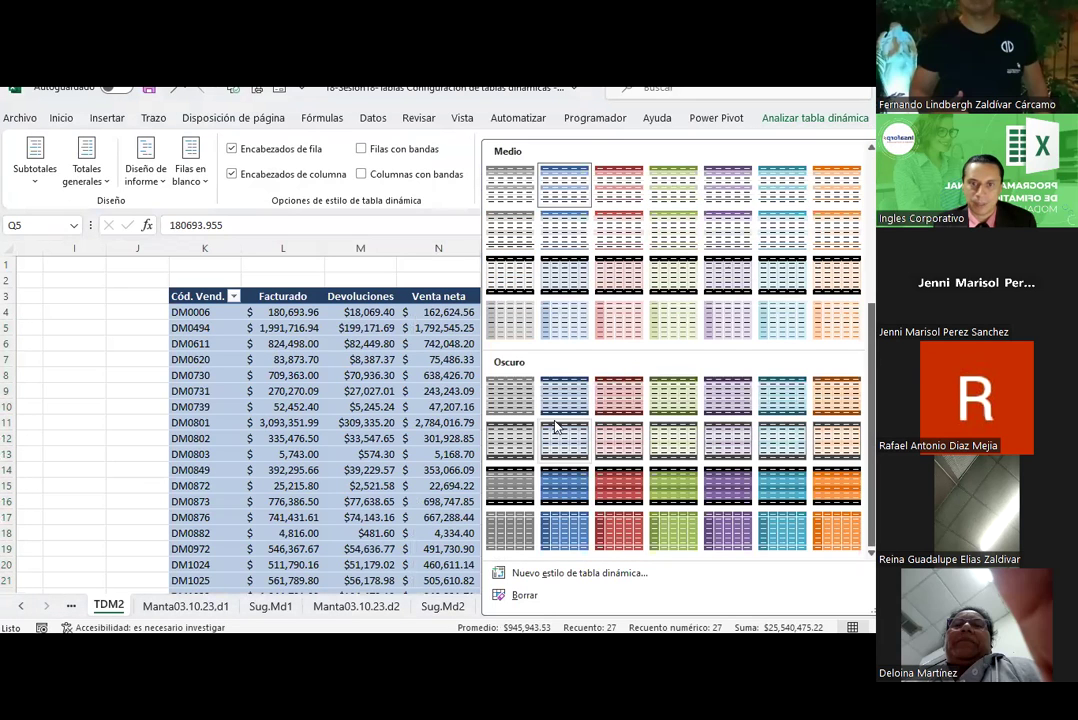
{"action": "left_click", "coordinate": [473, 330]}
{"action": "left_click", "coordinate": [862, 359]}
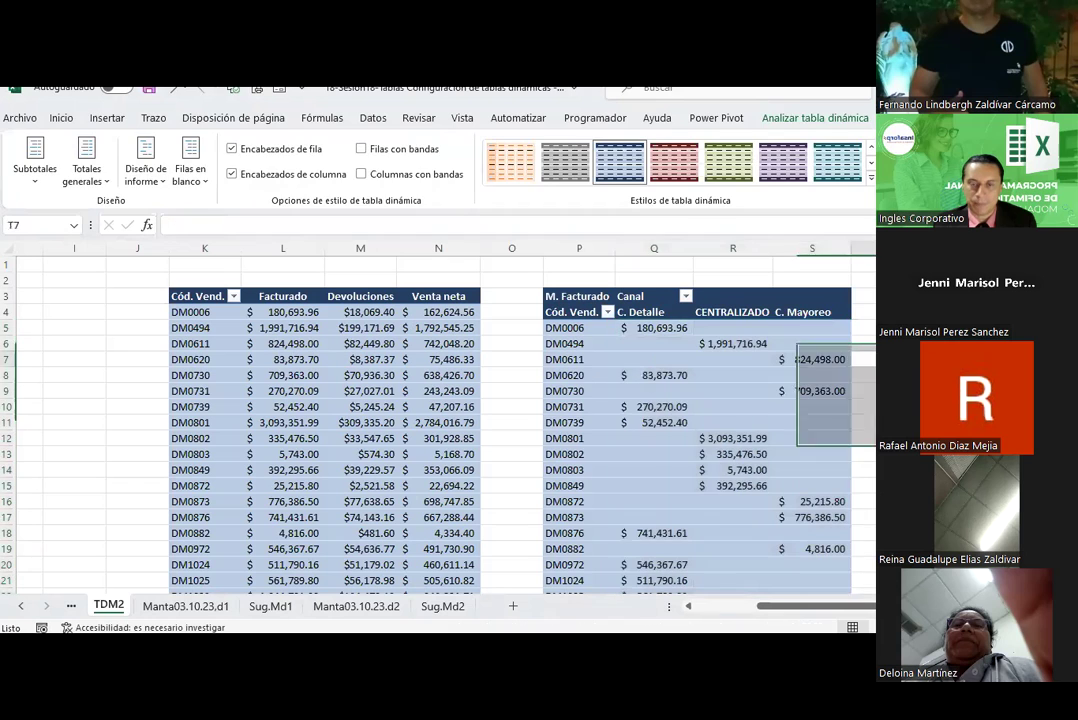
Turn on Filas con bandas for both pivot tables and save the workbook
{"action": "left_click", "coordinate": [593, 311]}
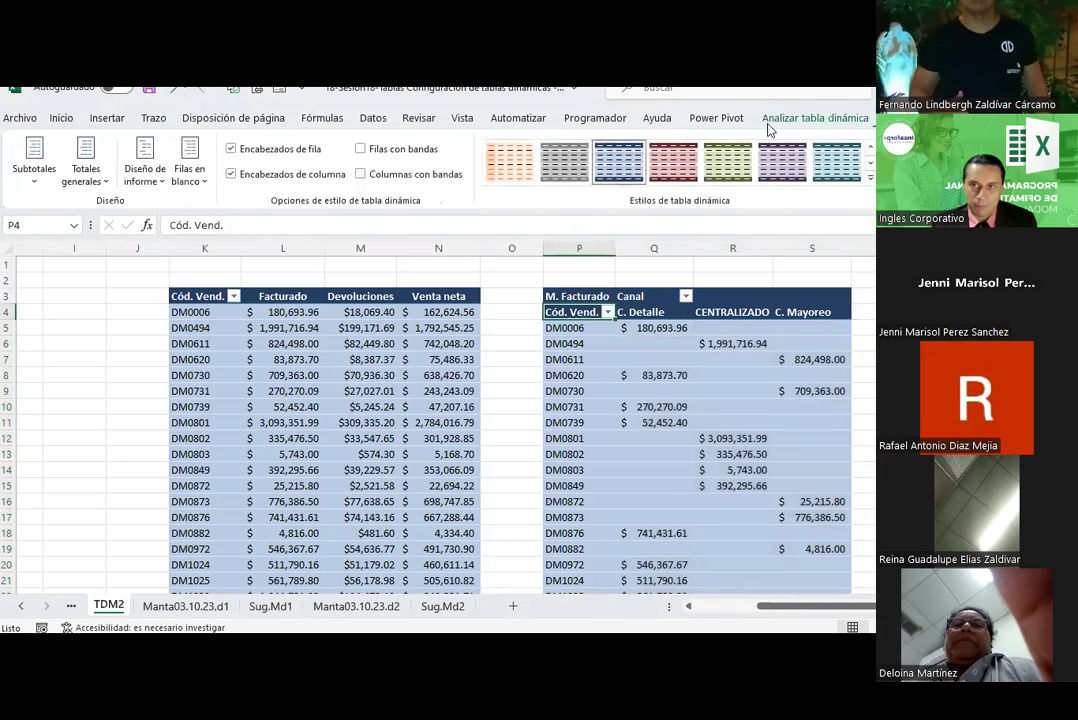
{"action": "left_click", "coordinate": [843, 119]}
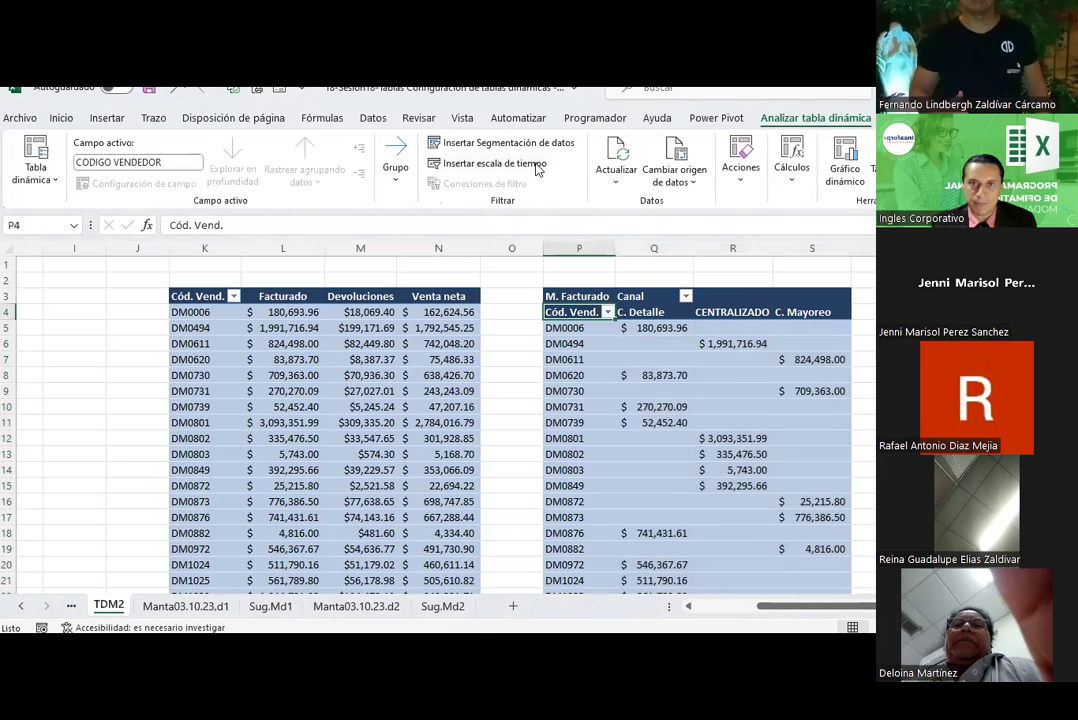
{"action": "left_click", "coordinate": [898, 118]}
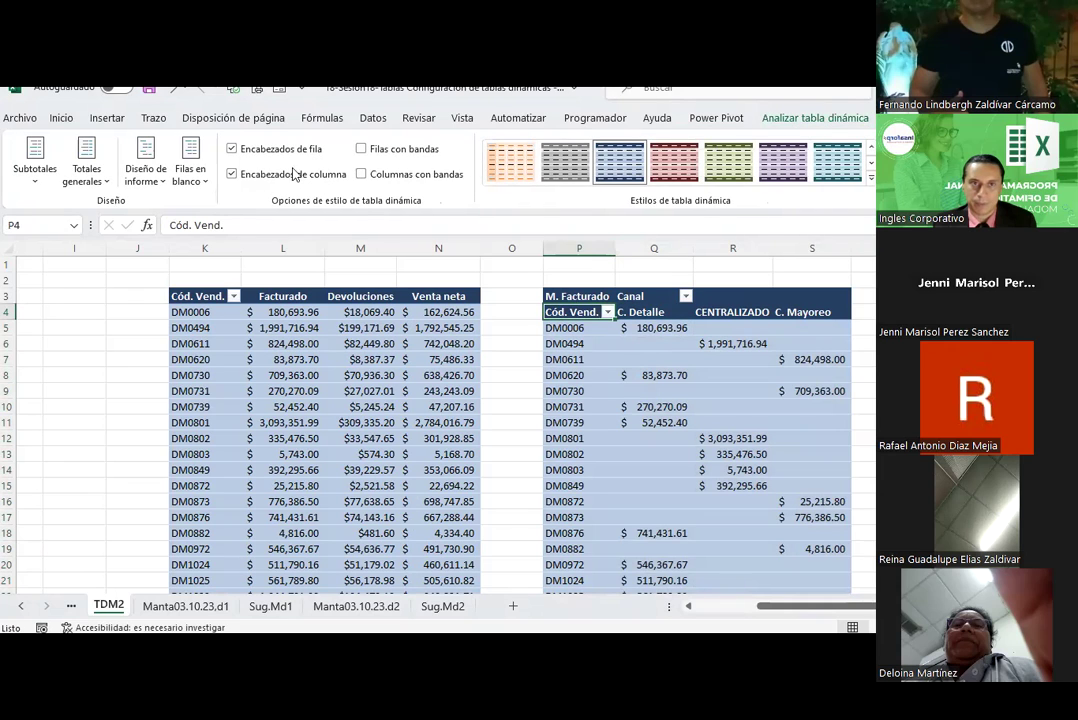
{"action": "left_click", "coordinate": [361, 149]}
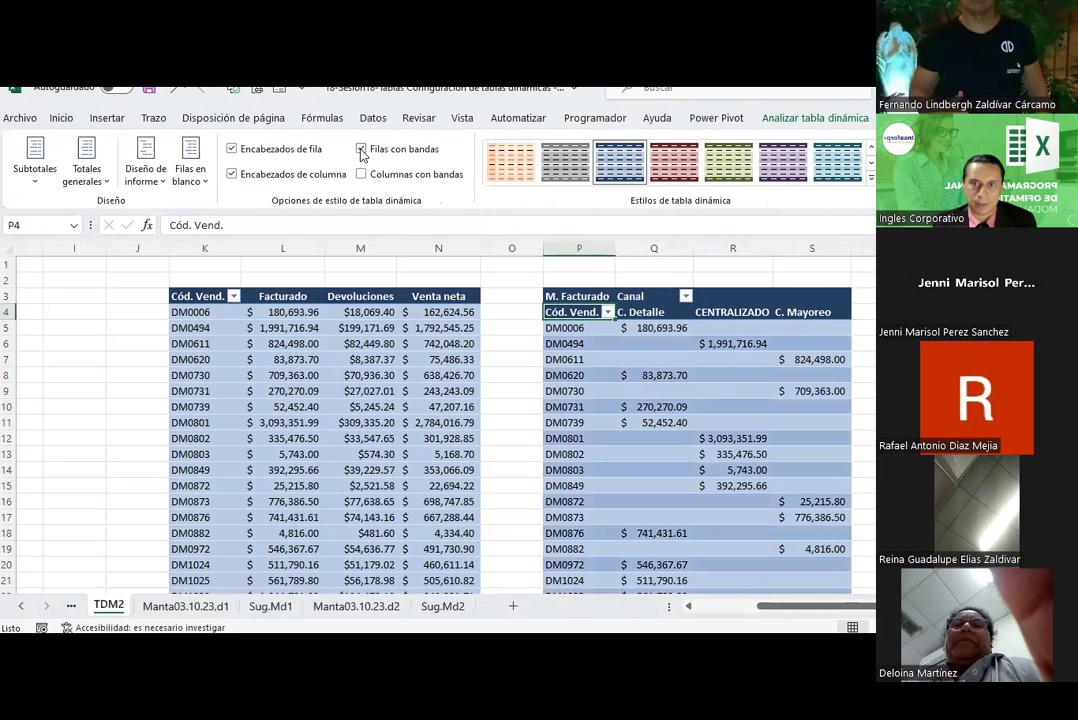
{"action": "left_click", "coordinate": [261, 327]}
{"action": "left_click", "coordinate": [362, 149]}
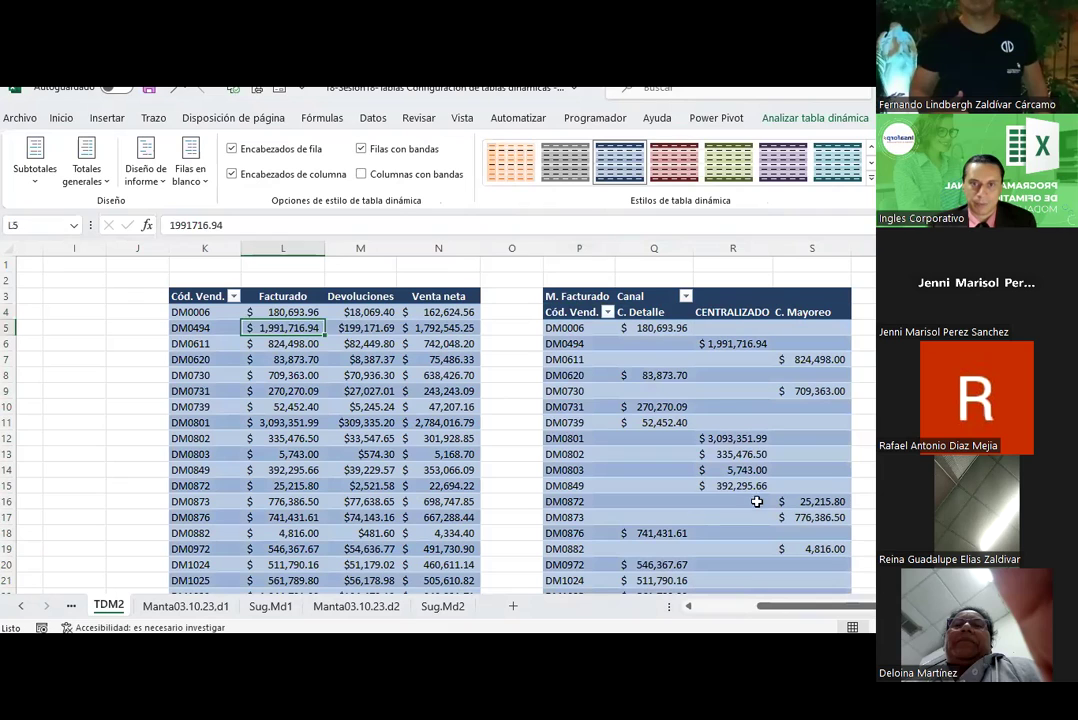
{"action": "left_click", "coordinate": [745, 501]}
{"action": "left_click", "coordinate": [148, 90]}
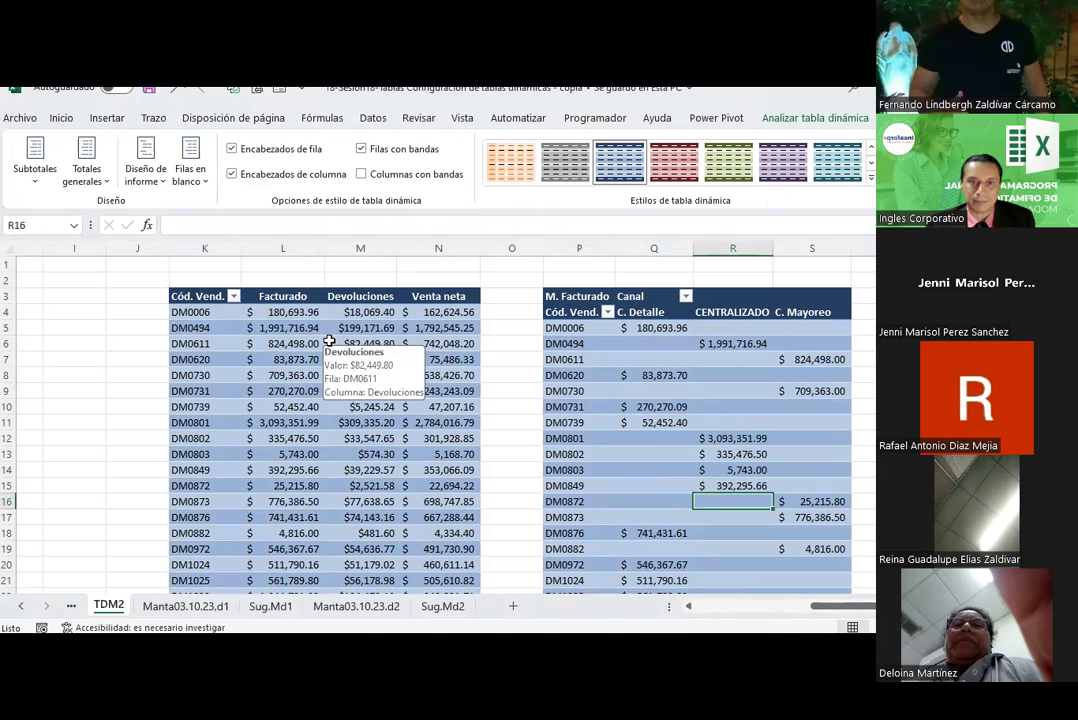
{"action": "left_click", "coordinate": [262, 610]}
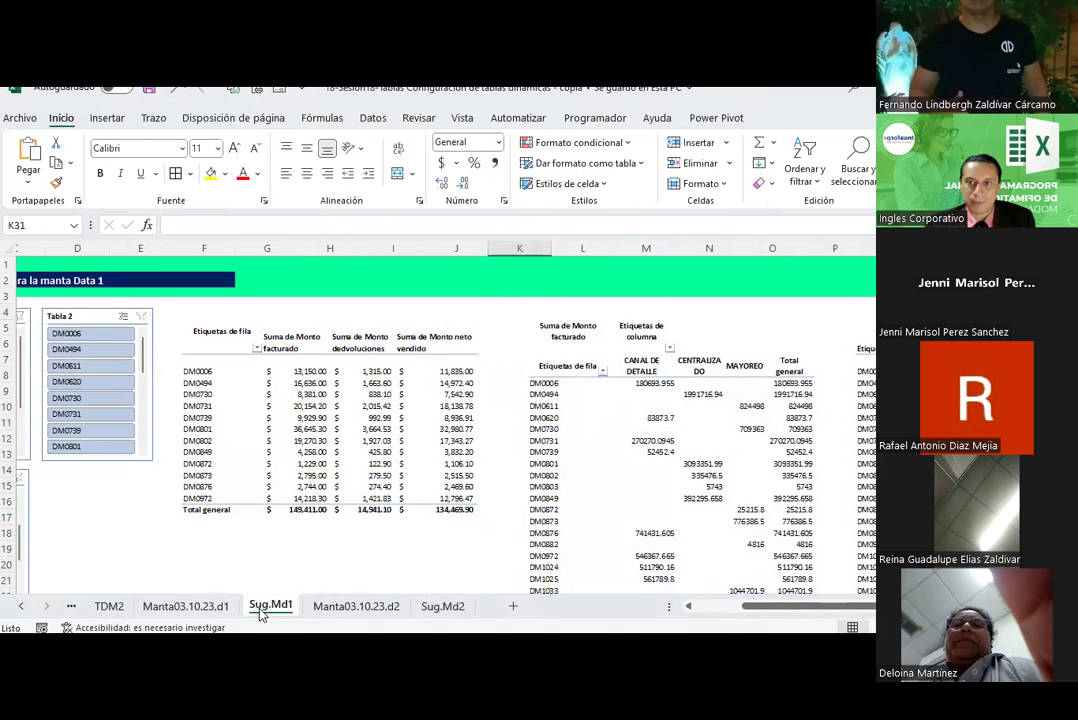
{"action": "left_click", "coordinate": [110, 606]}
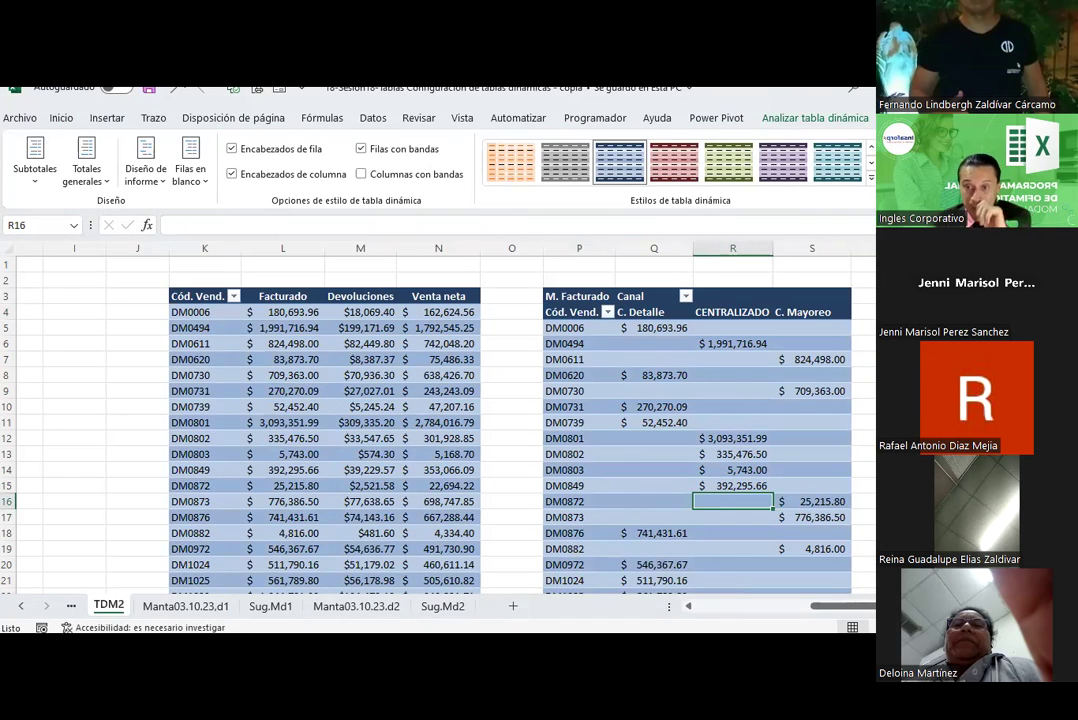
{"action": "left_click_drag", "start_coordinate": [850, 606], "coordinate": [864, 606]}
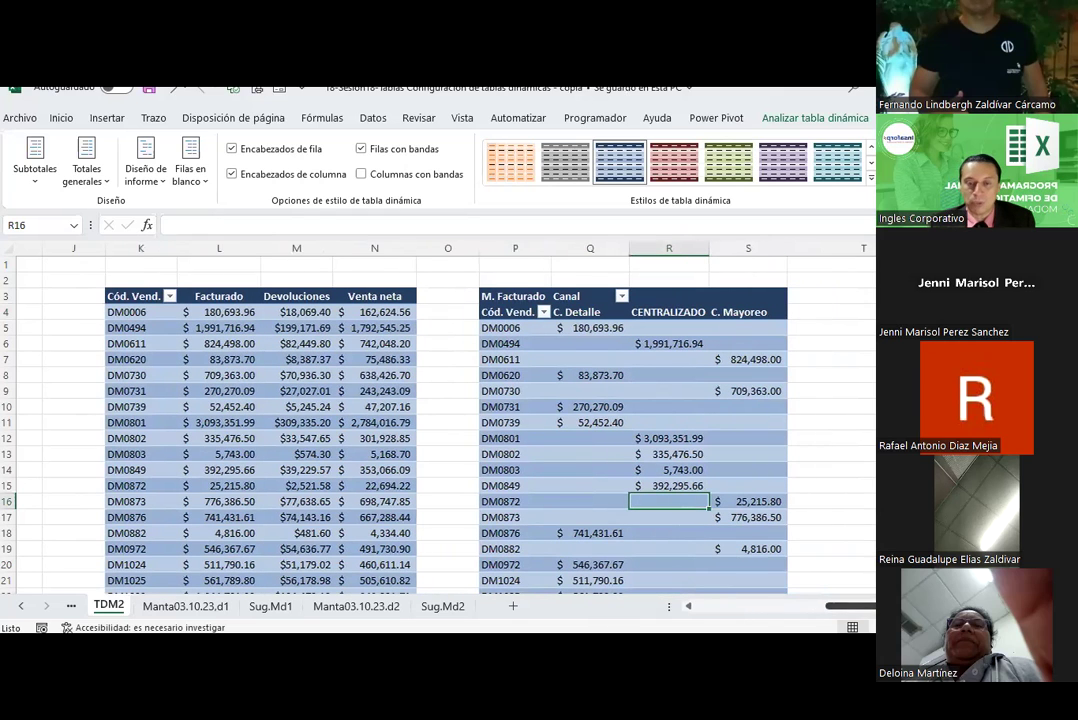
{"action": "left_click", "coordinate": [484, 292]}
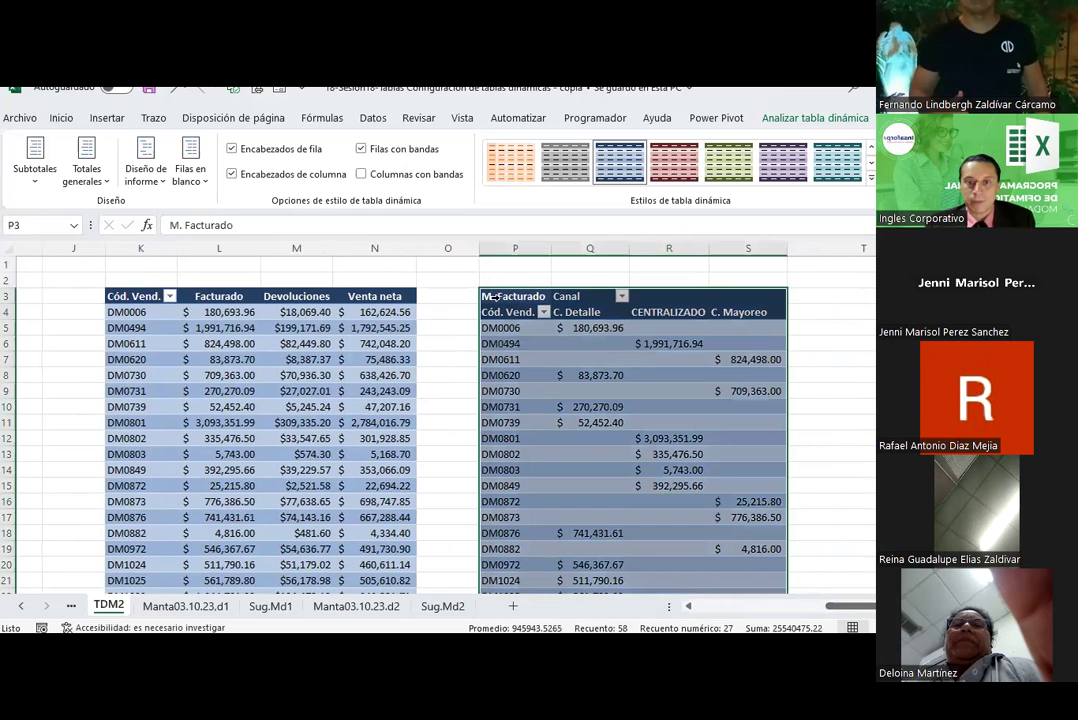
{"action": "left_click", "coordinate": [830, 422]}
{"action": "left_click", "coordinate": [990, 296]}
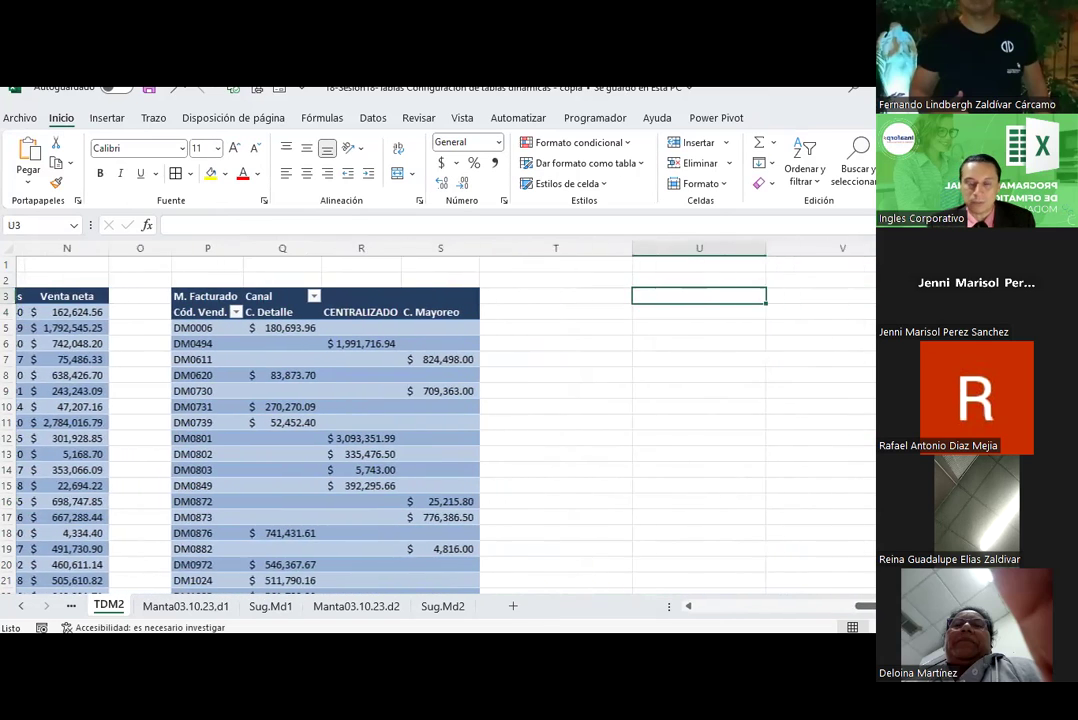
Insert a pivot table from the Manta03.10.23.d1 range A4:J5586
{"action": "left_click", "coordinate": [107, 118]}
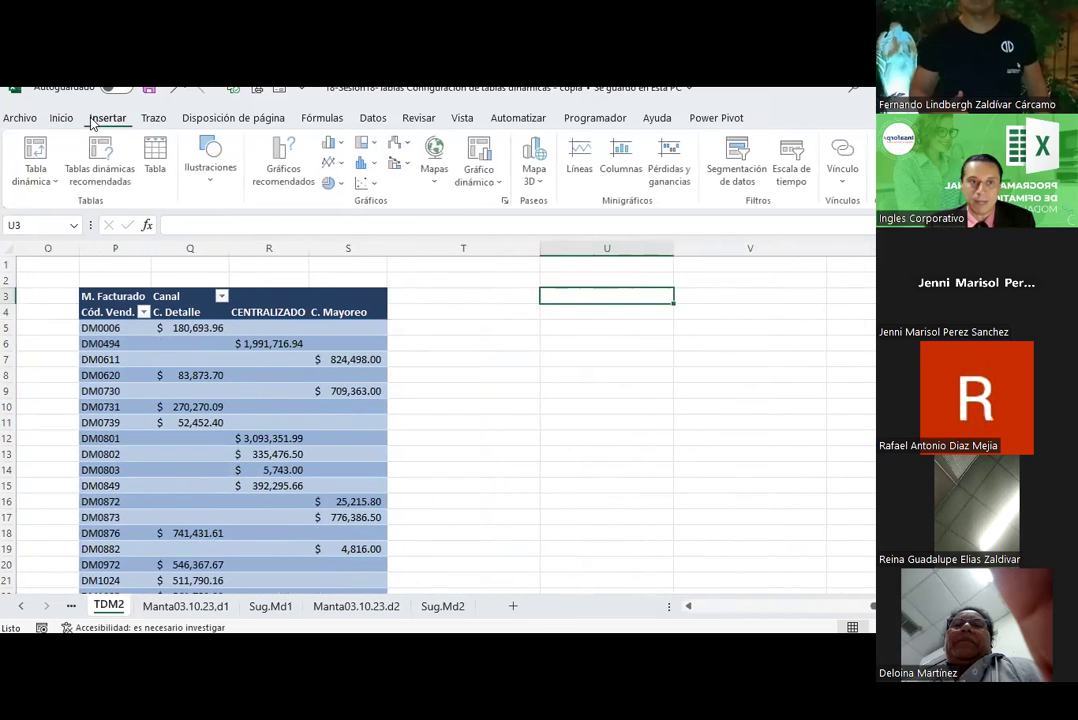
{"action": "left_click", "coordinate": [37, 175]}
{"action": "left_click", "coordinate": [60, 206]}
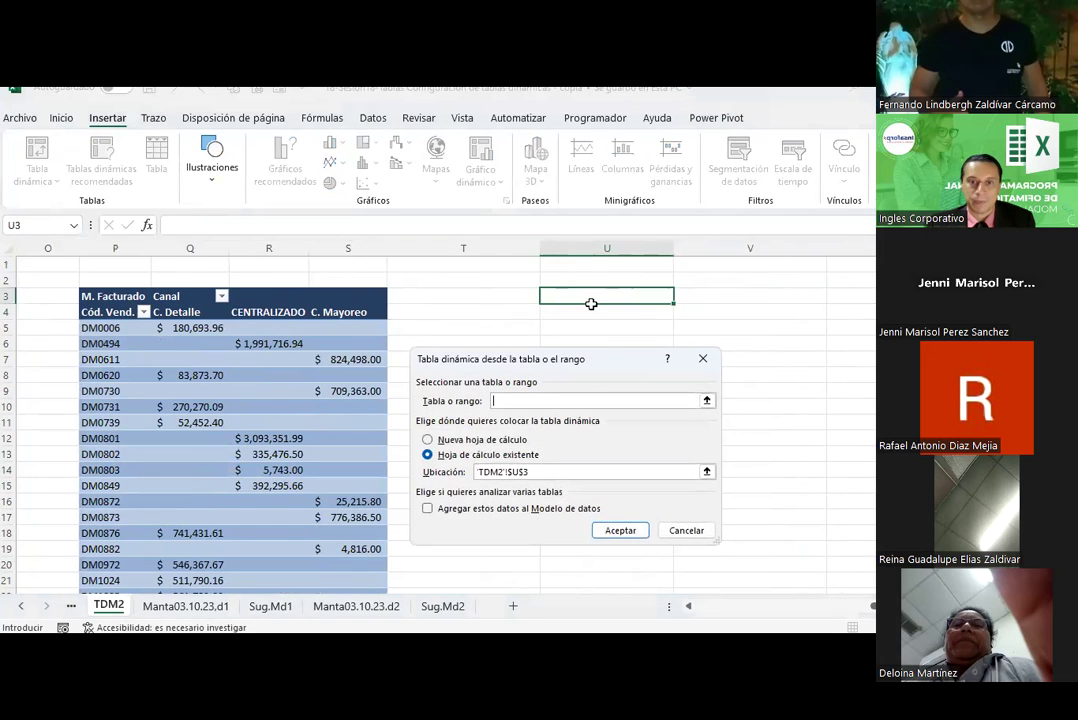
{"action": "left_click", "coordinate": [707, 401]}
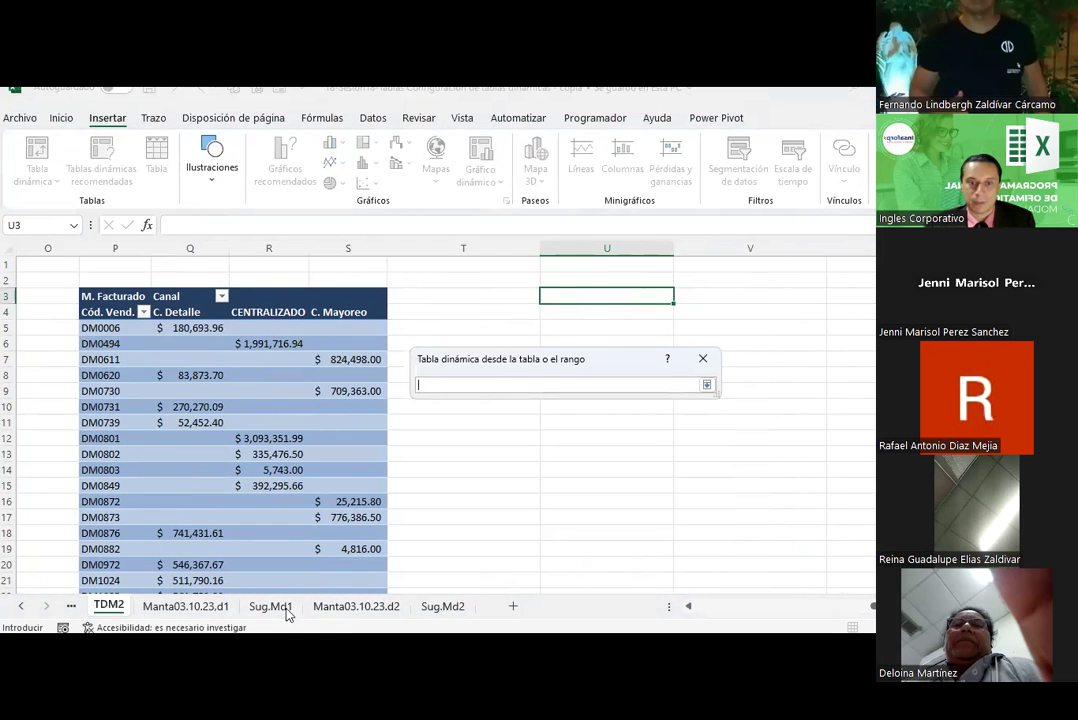
{"action": "left_click", "coordinate": [215, 607]}
{"action": "left_click_drag", "start_coordinate": [22, 284], "coordinate": [627, 287]}
{"action": "key", "text": "ctrl+shift+Down"}
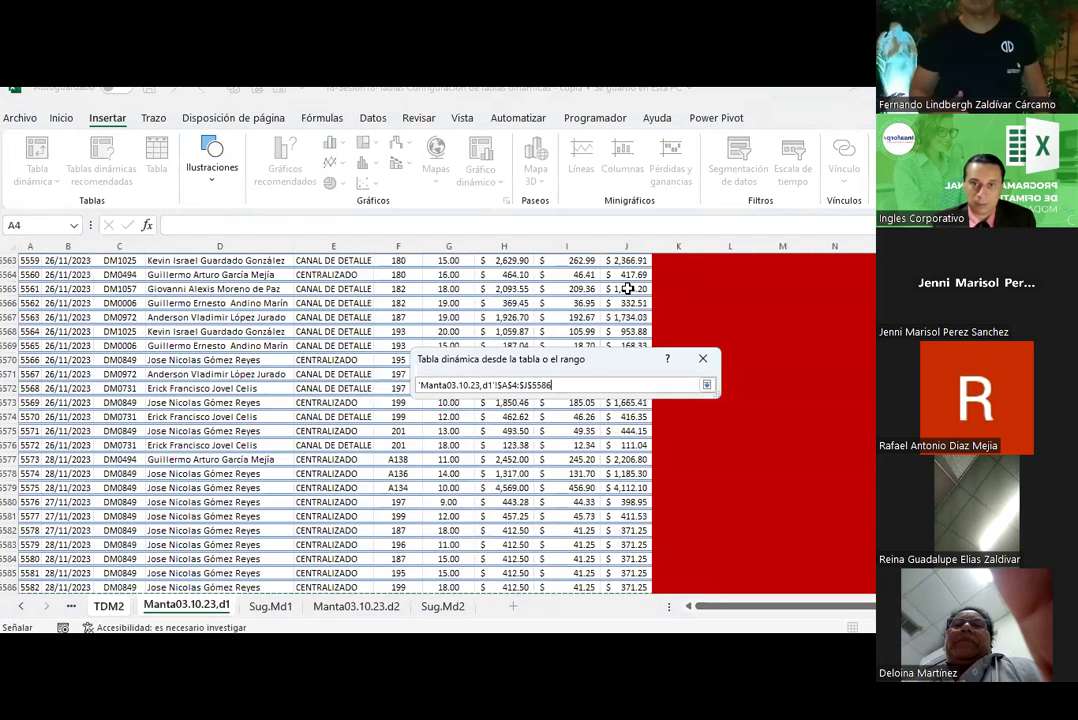
{"action": "key", "text": "Return"}
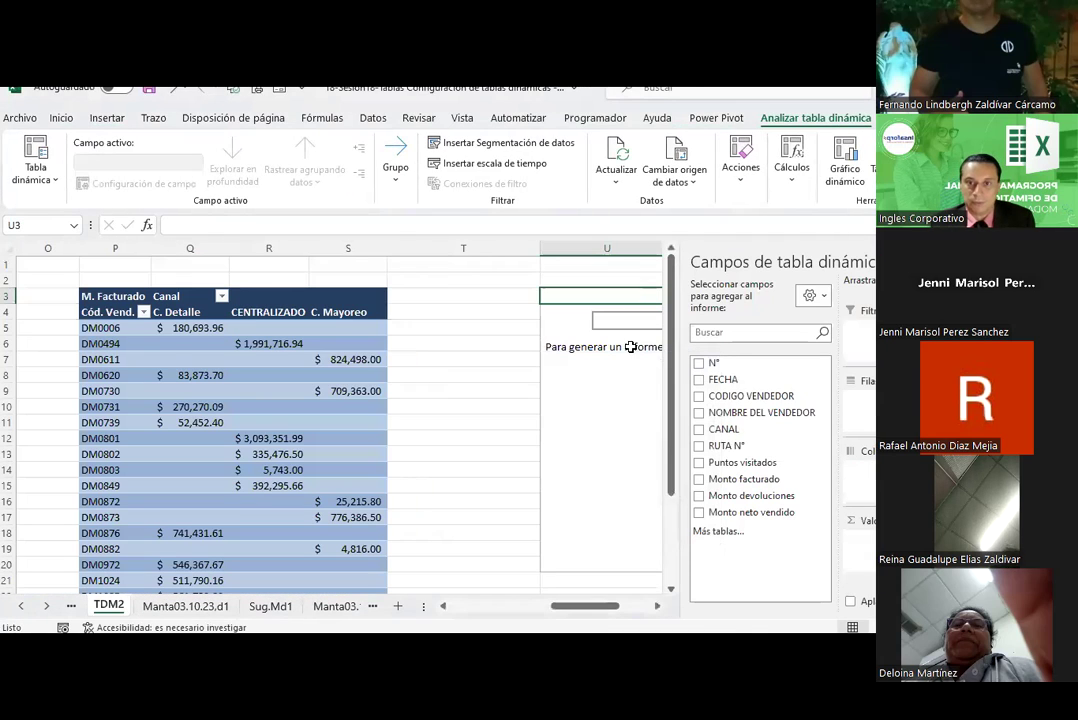
Put CODIGO VENDEDOR in the rows and sum Puntos visitados as values
{"action": "left_click_drag", "start_coordinate": [605, 606], "coordinate": [635, 606]}
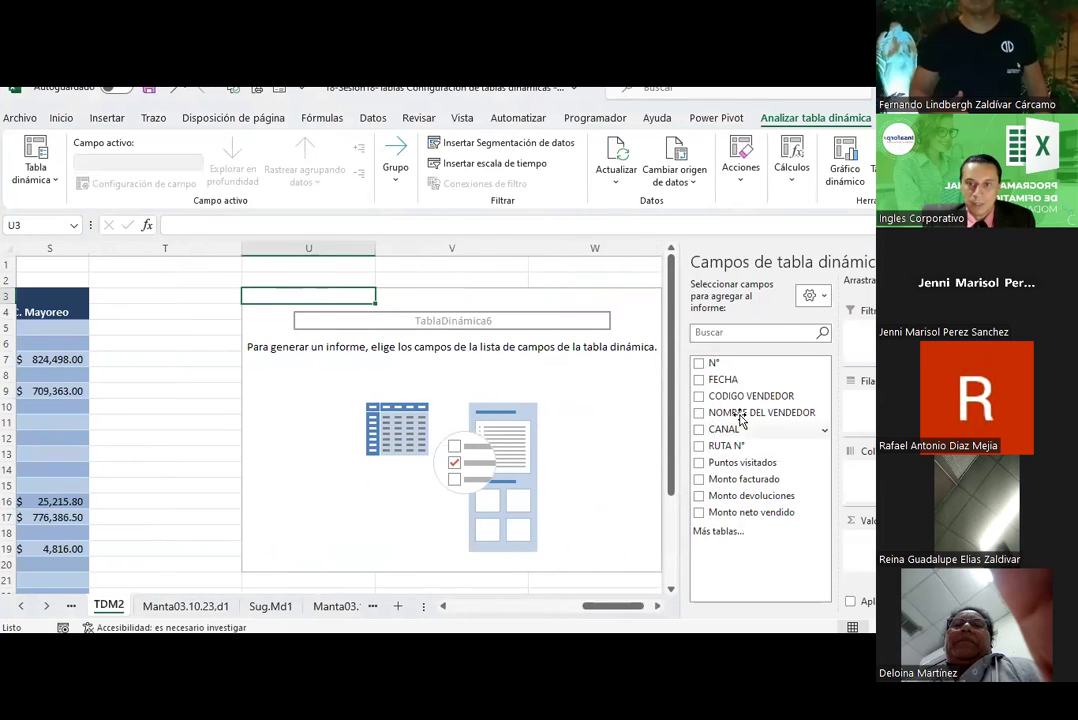
{"action": "left_click_drag", "start_coordinate": [754, 399], "coordinate": [855, 420]}
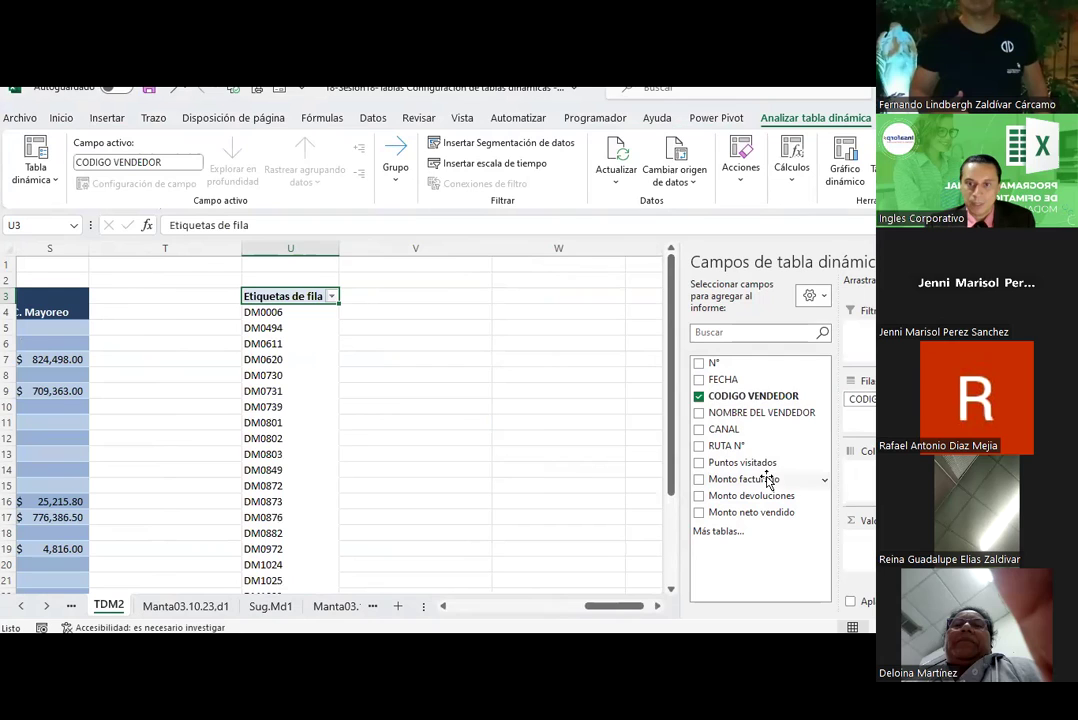
{"action": "left_click_drag", "start_coordinate": [762, 465], "coordinate": [868, 476]}
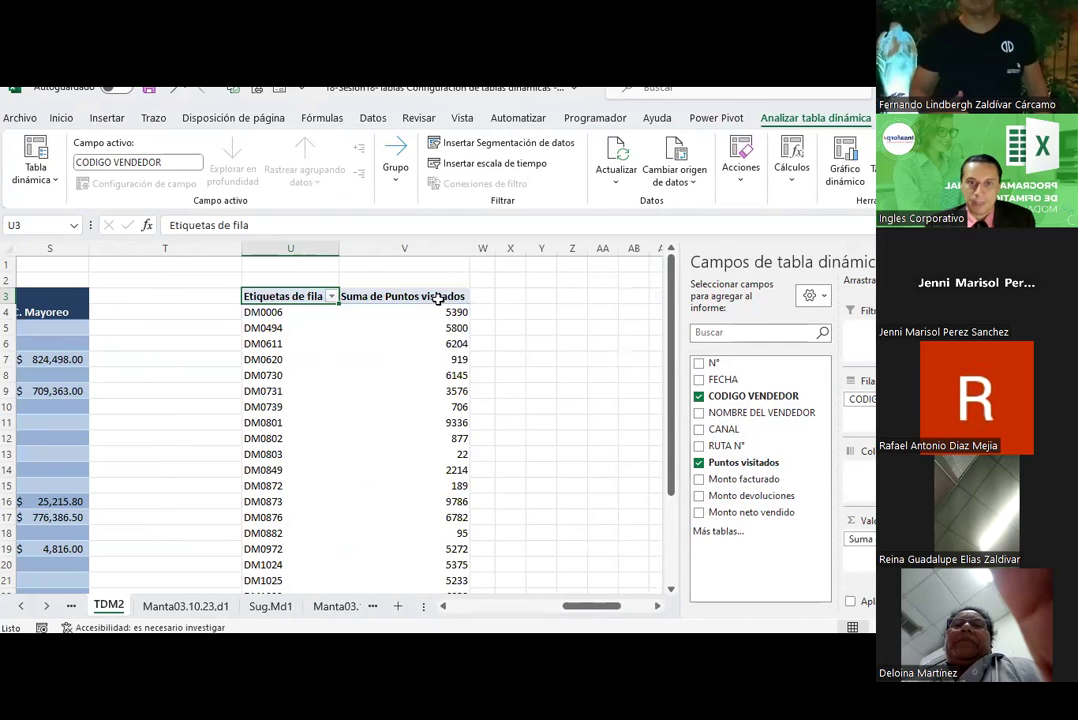
Rename the Puntos visitados sum to 'Total PV' with Número format, two decimals
{"action": "double_click", "coordinate": [437, 298]}
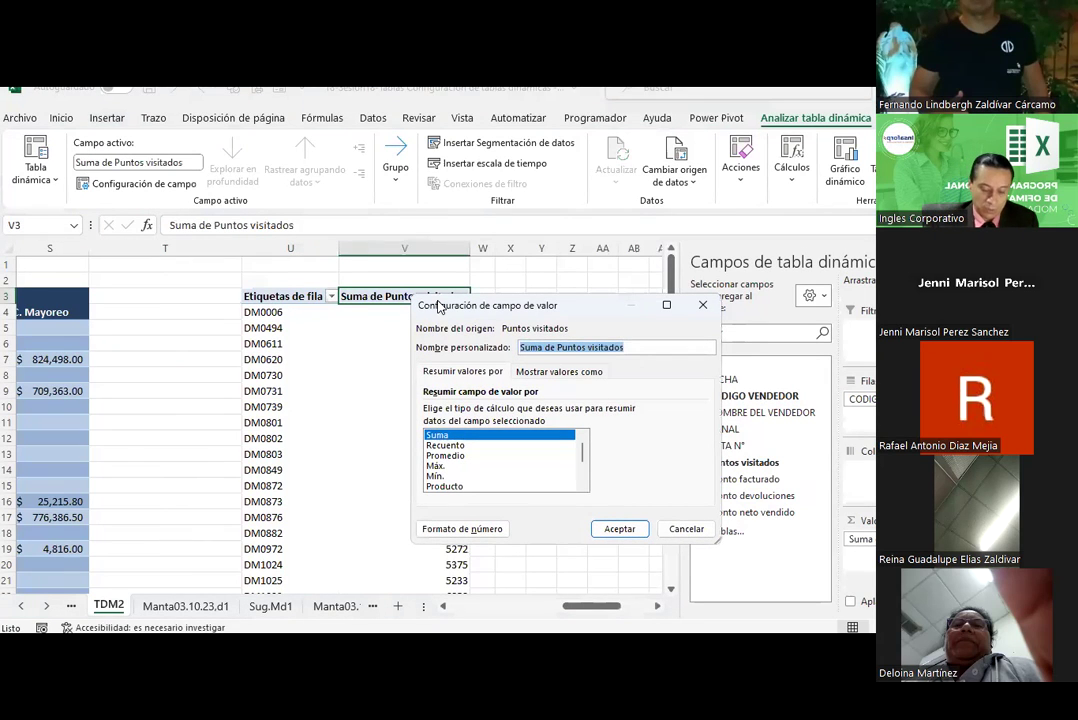
{"action": "type", "text": "Total P"}
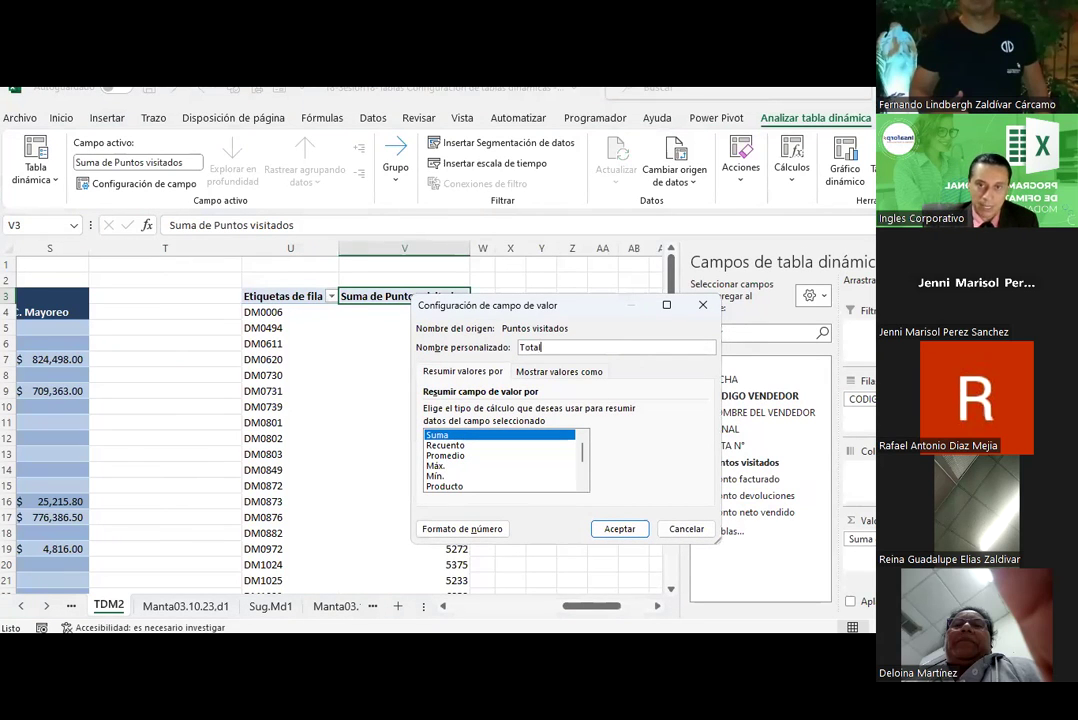
{"action": "type", "text": "V"}
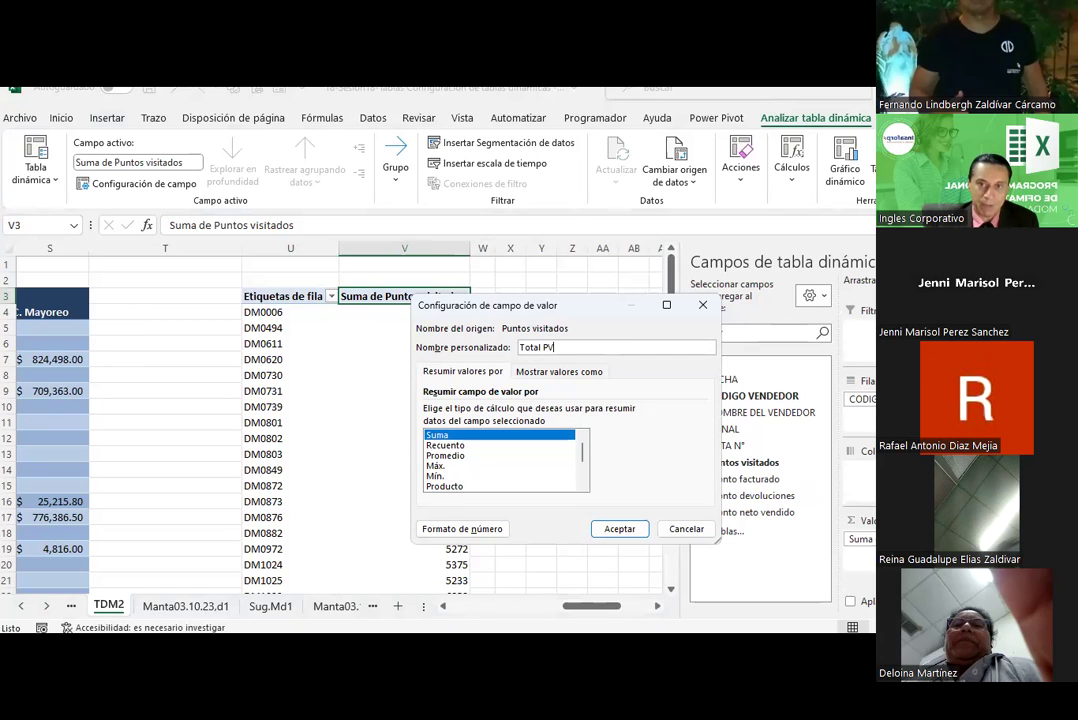
{"action": "left_click", "coordinate": [463, 529]}
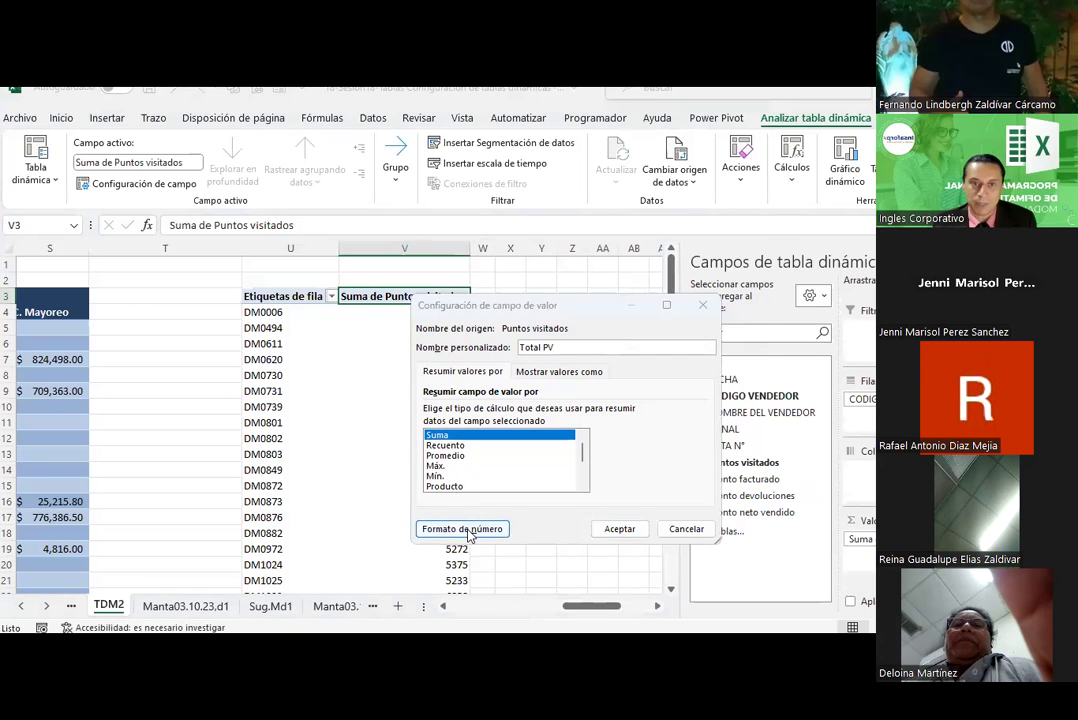
{"action": "left_click", "coordinate": [384, 311]}
{"action": "left_click", "coordinate": [677, 594]}
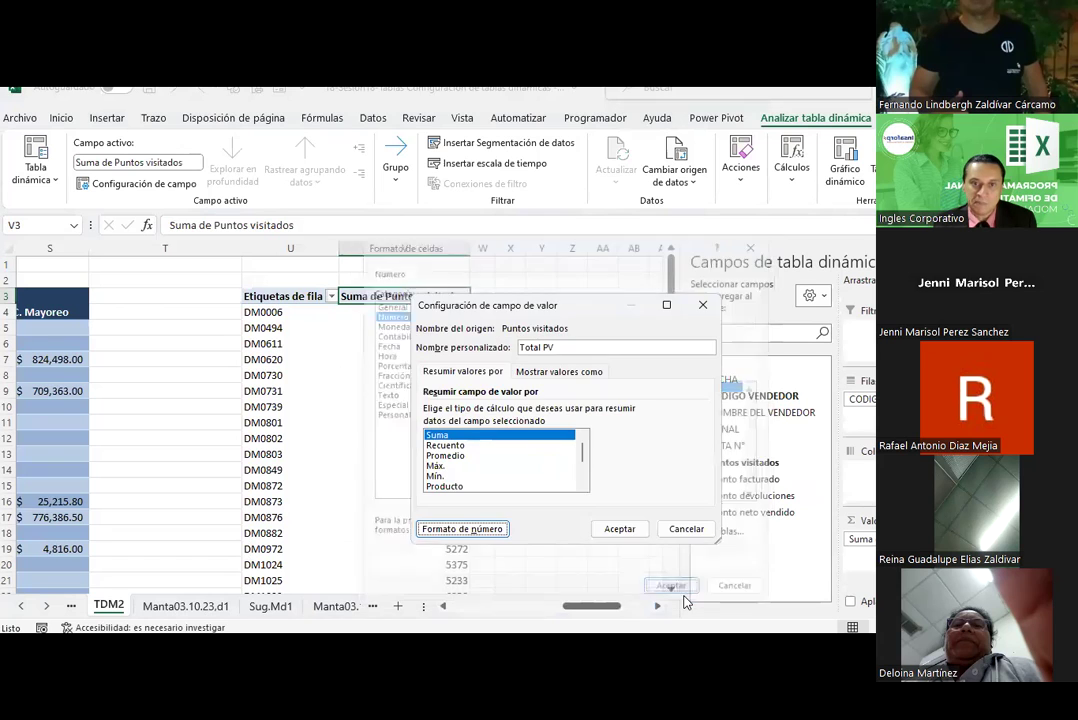
{"action": "left_click", "coordinate": [638, 528]}
{"action": "left_click", "coordinate": [539, 484]}
Rename the row labels header in U3 to 'Cod. Vend.'
{"action": "left_click", "coordinate": [276, 294]}
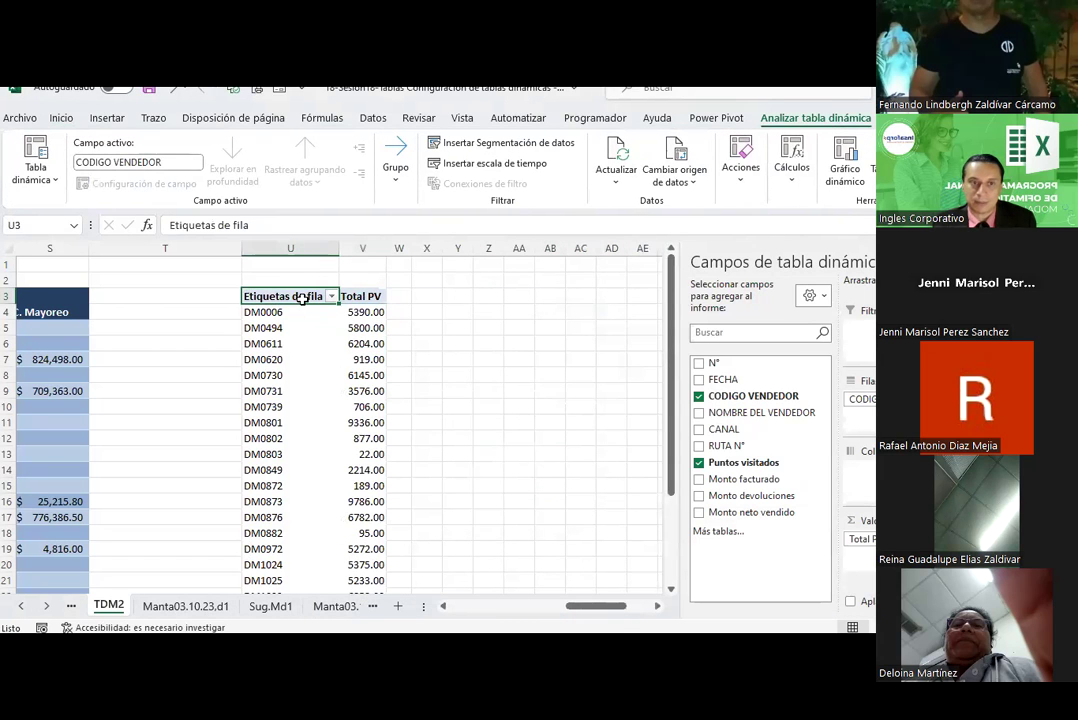
{"action": "type", "text": "Cod"}
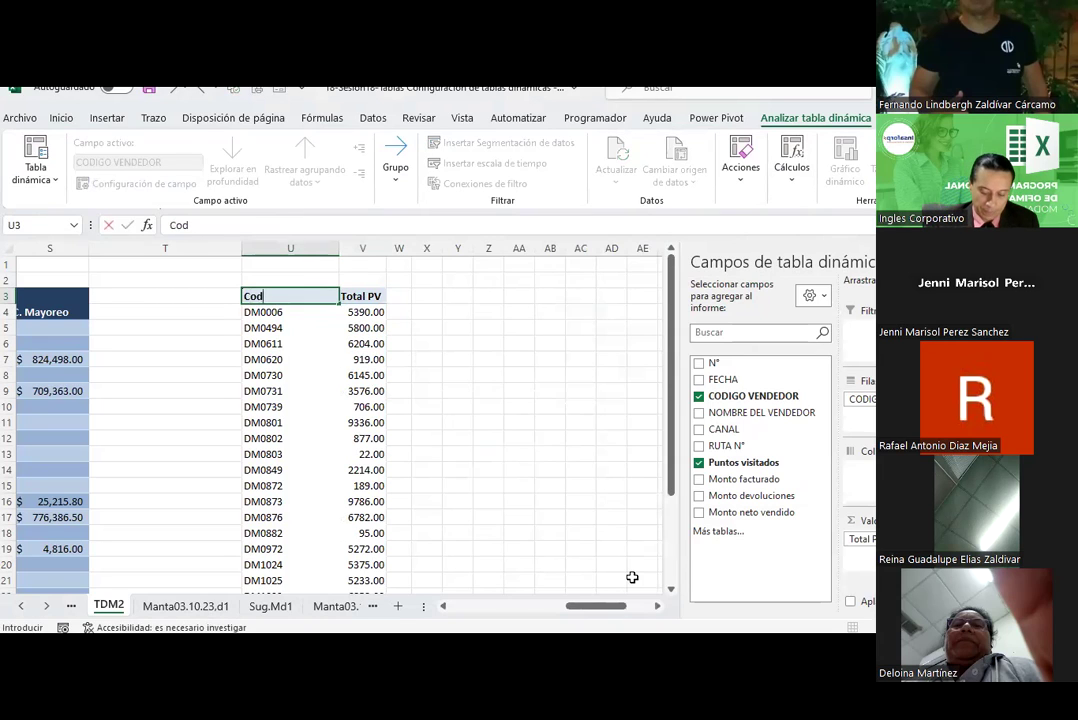
{"action": "key", "text": "BackSpace"}
{"action": "key", "text": "BackSpace"}
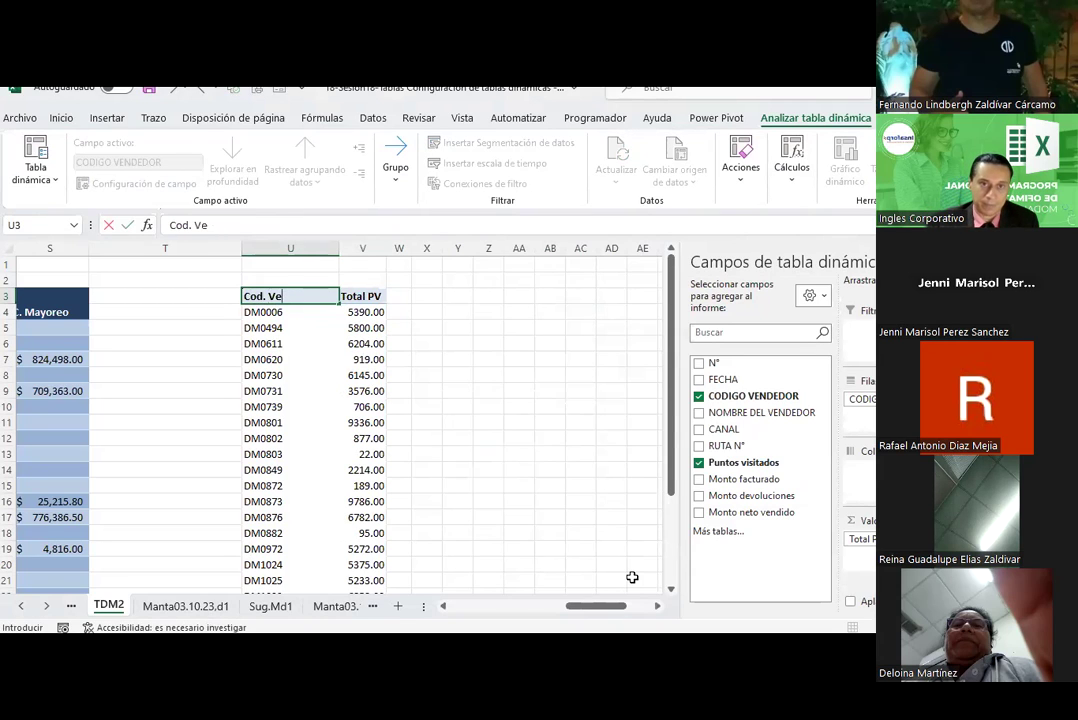
{"action": "type", "text": "nd."}
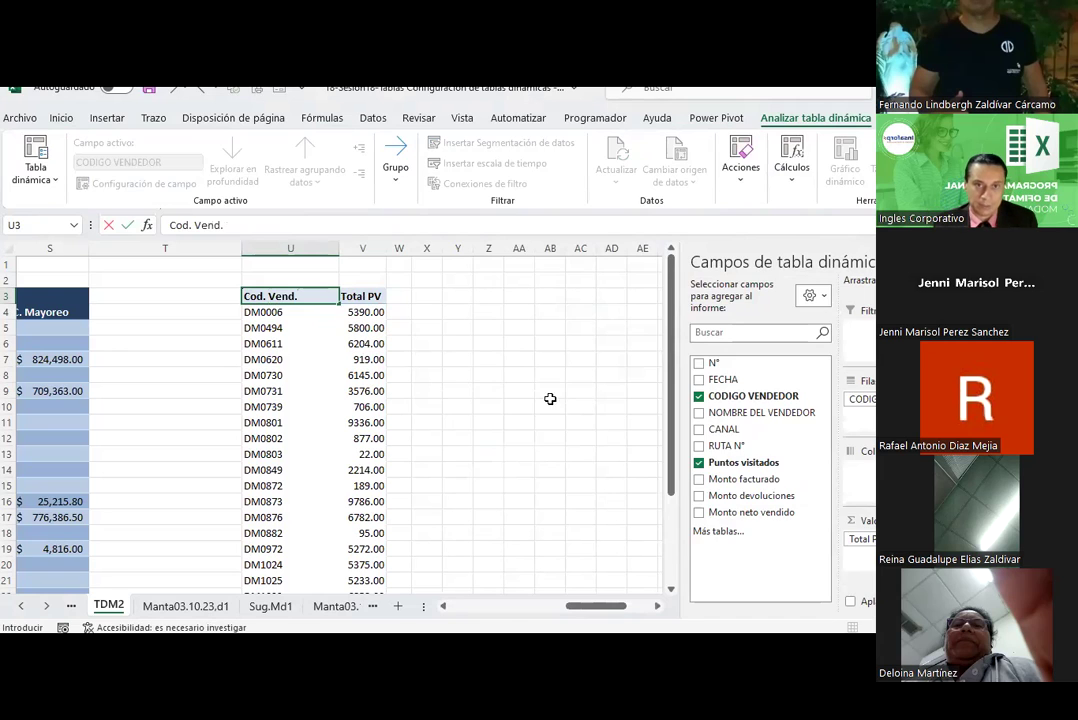
{"action": "left_click", "coordinate": [550, 405]}
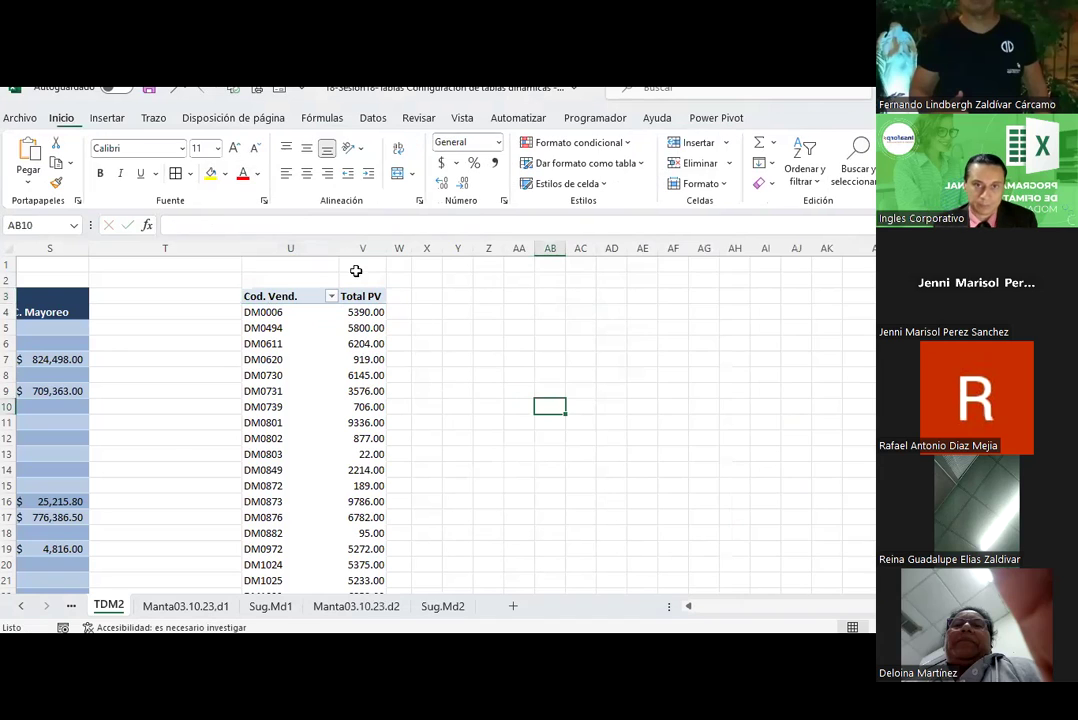
Pick a dark blue style from the pivot style gallery and tick Filas con bandas
{"action": "left_click", "coordinate": [264, 296]}
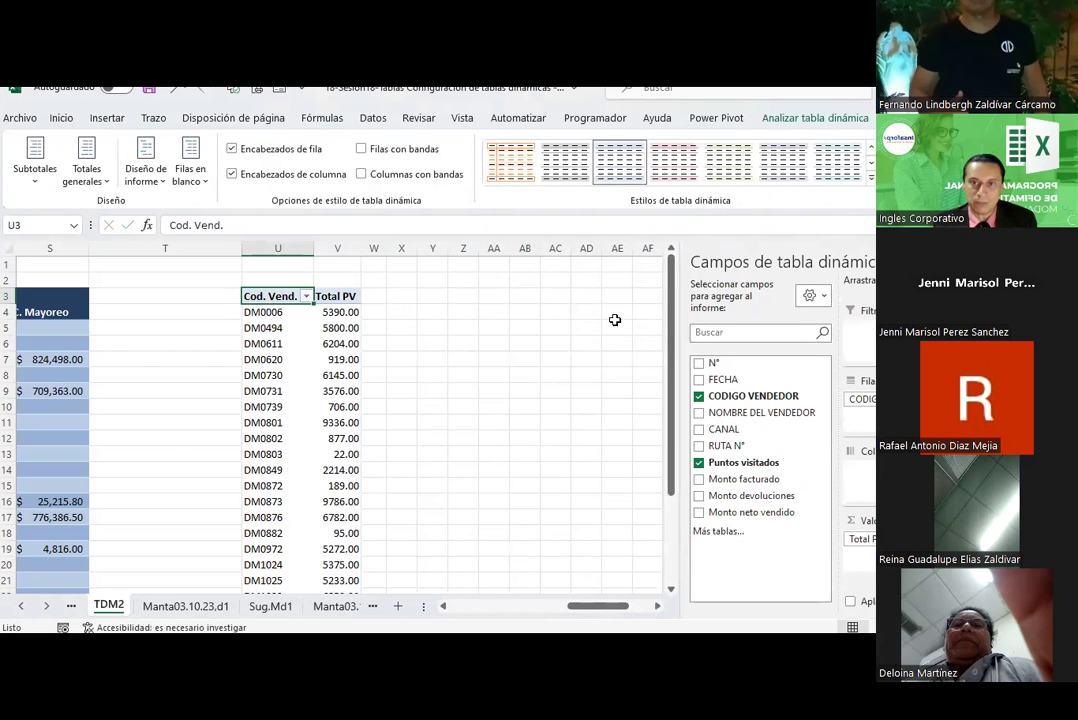
{"action": "left_click", "coordinate": [872, 181]}
{"action": "scroll", "coordinate": [561, 478], "scroll_direction": "down", "scroll_amount": 3}
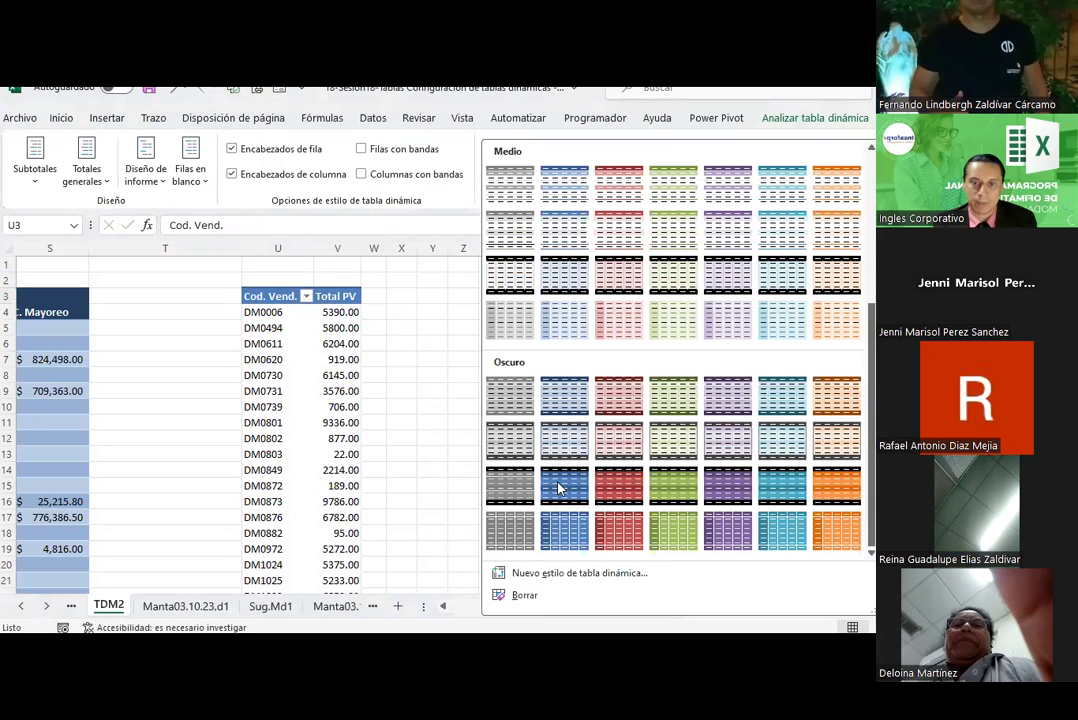
{"action": "left_click", "coordinate": [577, 404]}
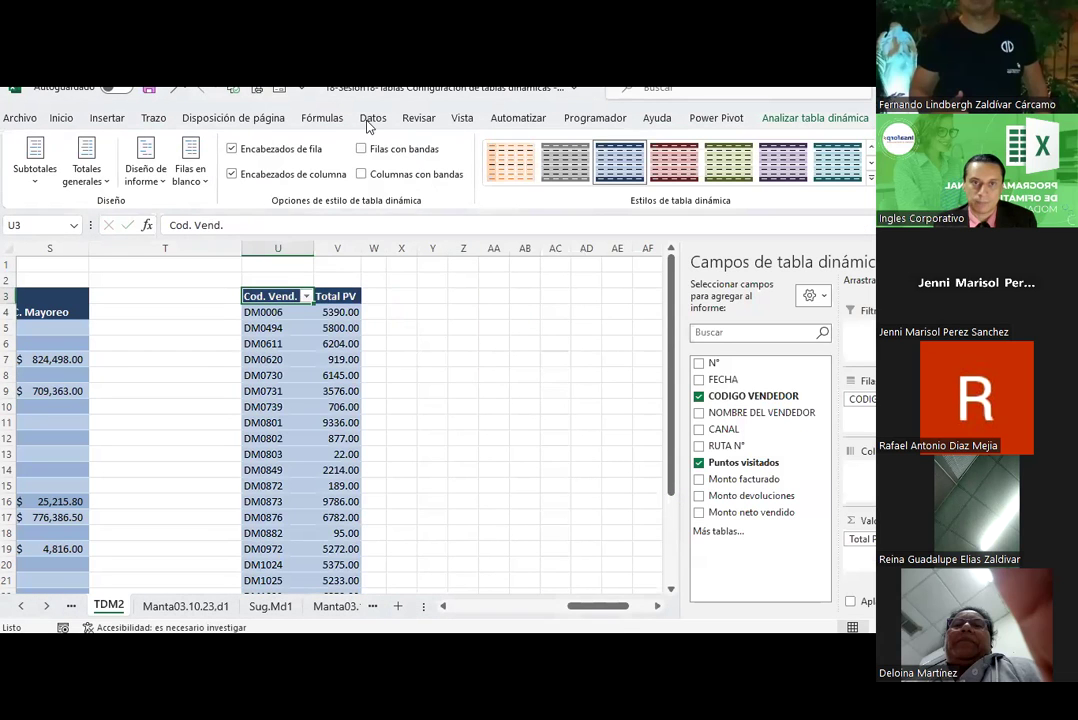
{"action": "left_click", "coordinate": [403, 155]}
{"action": "left_click_drag", "start_coordinate": [585, 606], "coordinate": [527, 605]}
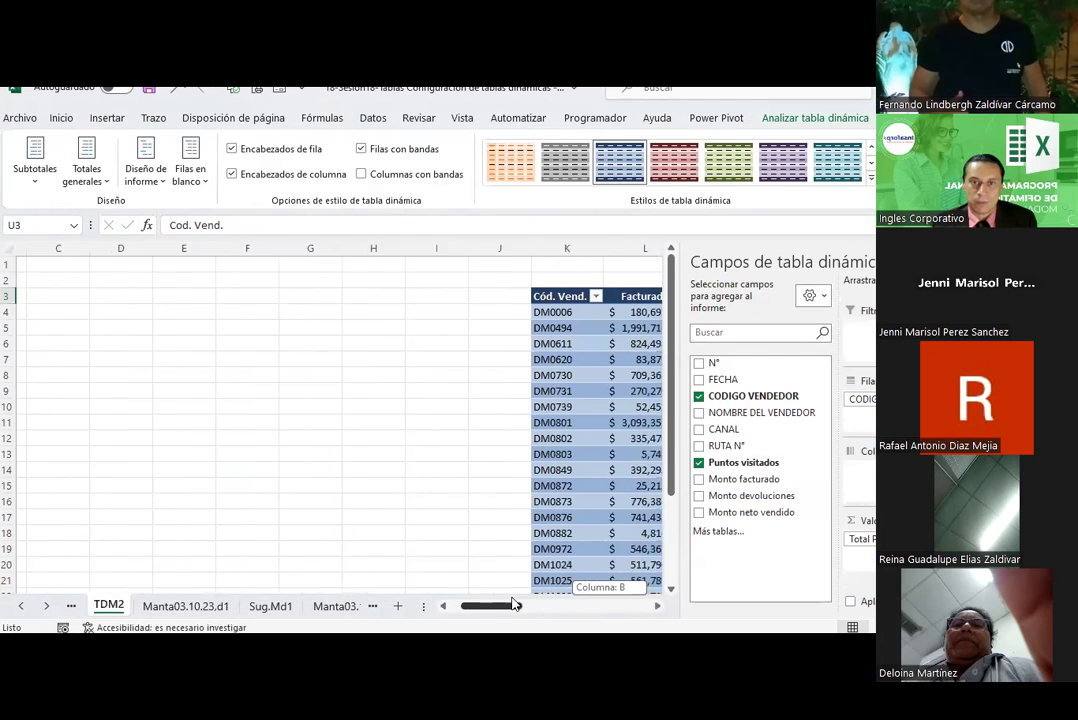
{"action": "left_click_drag", "start_coordinate": [527, 605], "coordinate": [515, 606]}
Title K1 'Tabla 1' and L1 'Detalle de ventas por motivo', bold, with K3's dark band painted on K1:N1
{"action": "left_click", "coordinate": [380, 264]}
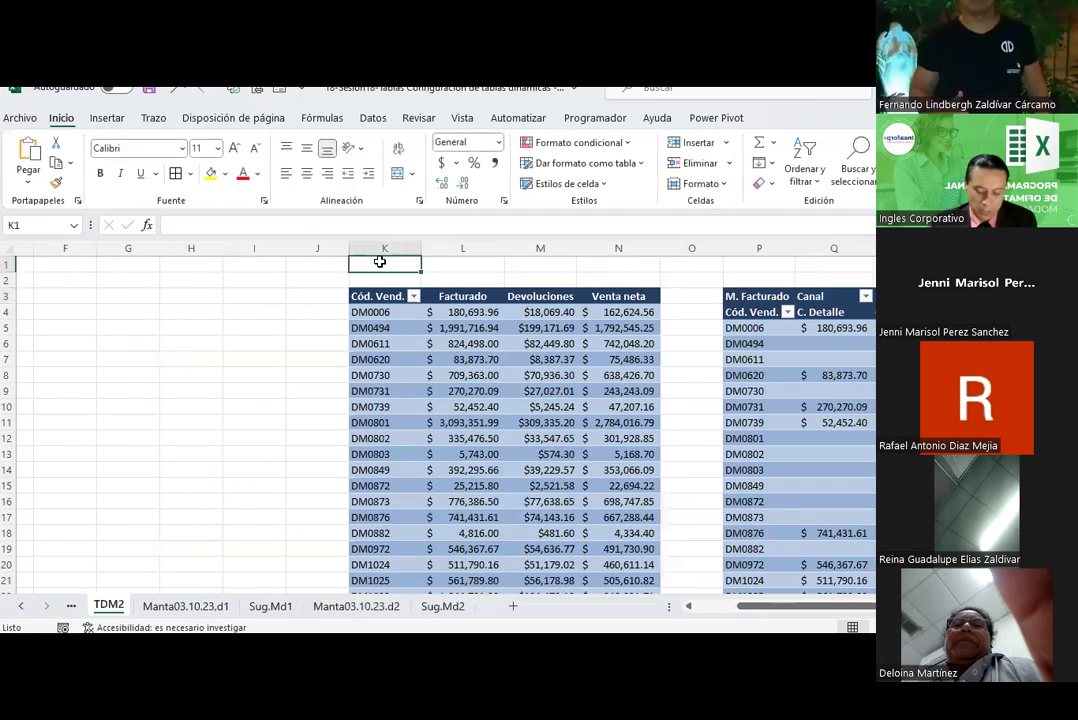
{"action": "type", "text": "Tabla 1"}
{"action": "key", "text": "Return"}
{"action": "left_click", "coordinate": [380, 263]}
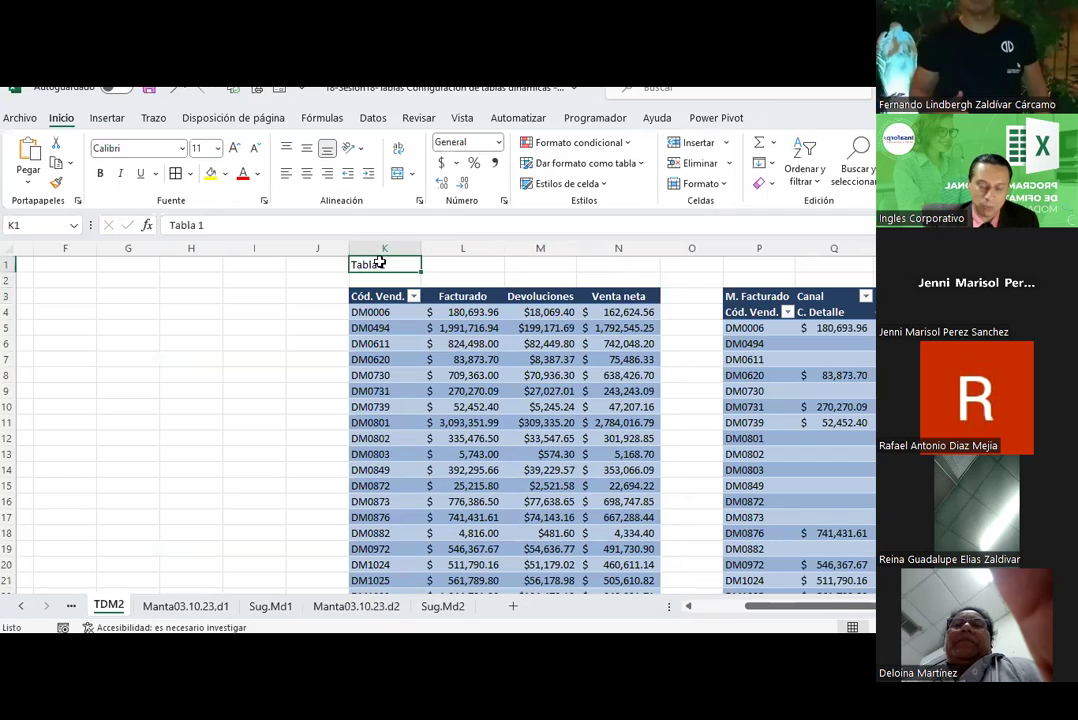
{"action": "left_click", "coordinate": [457, 260]}
{"action": "type", "text": "Detalle de ventas por motivo"}
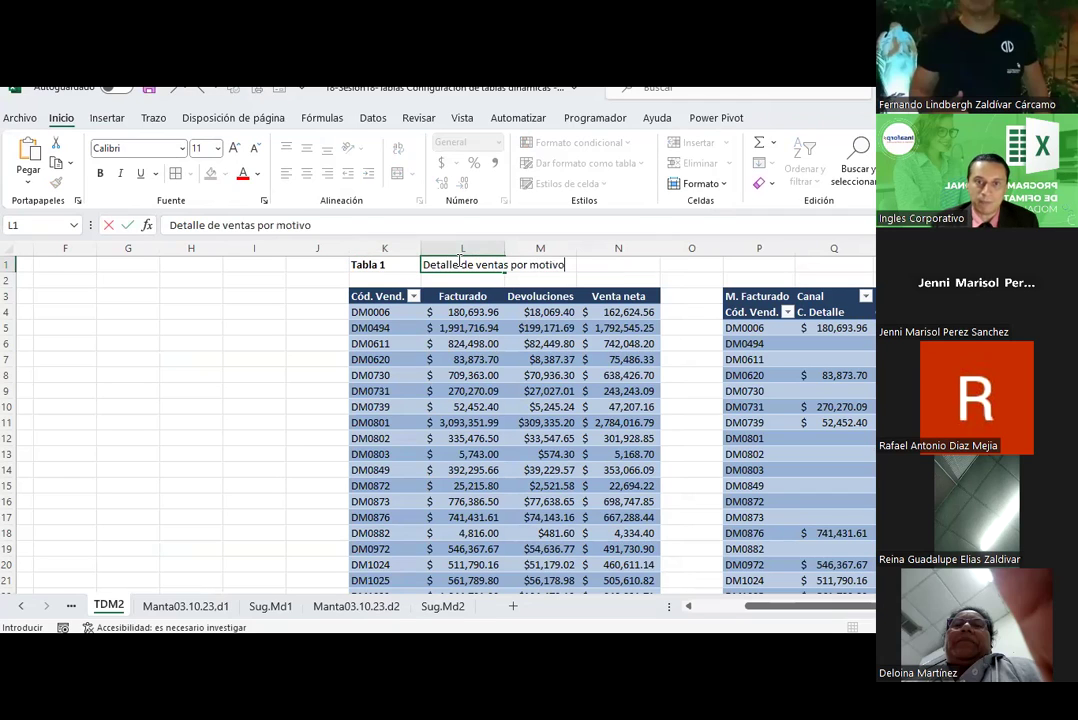
{"action": "key", "text": "ctrl+Return"}
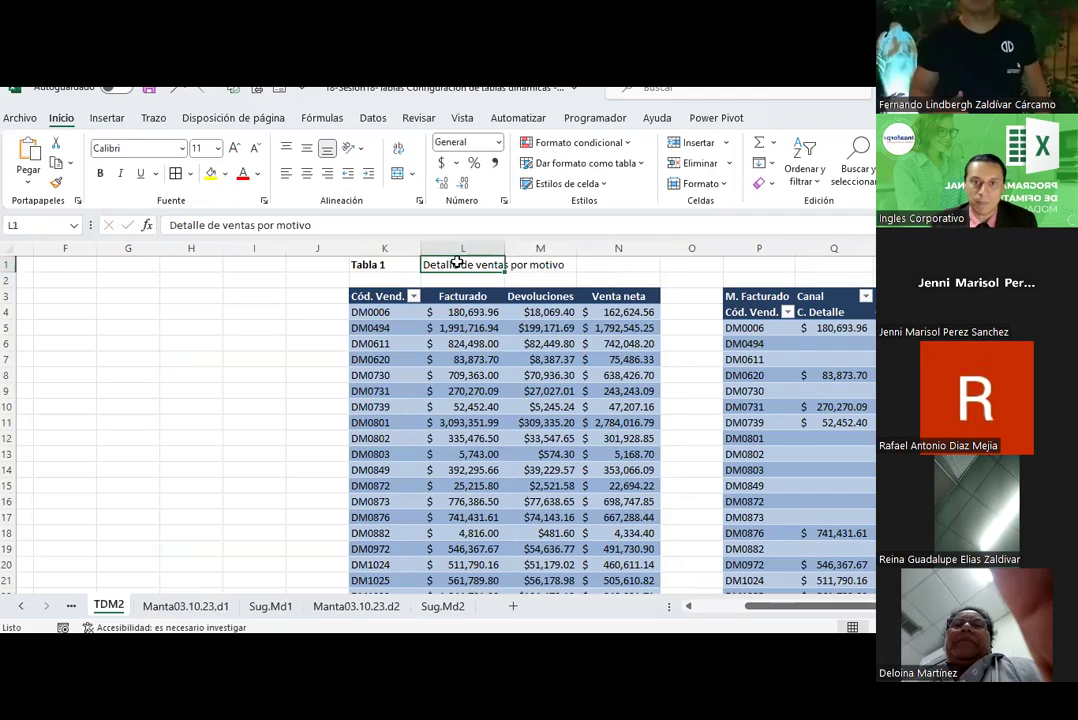
{"action": "left_click", "coordinate": [100, 173]}
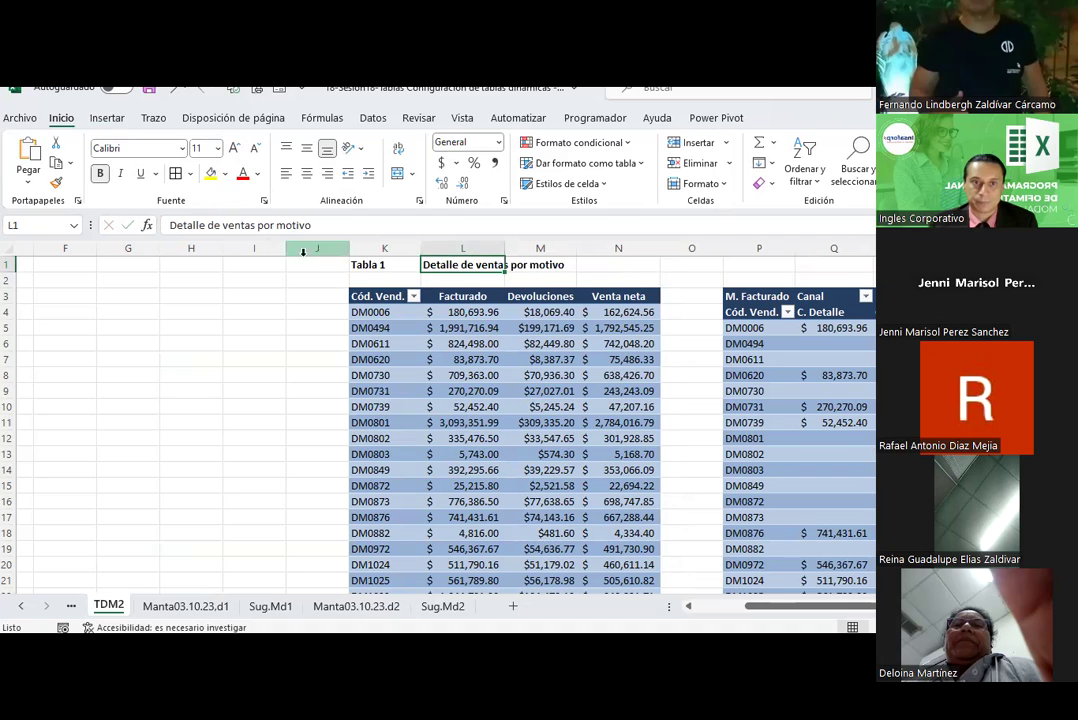
{"action": "left_click", "coordinate": [380, 295]}
{"action": "left_click", "coordinate": [55, 183]}
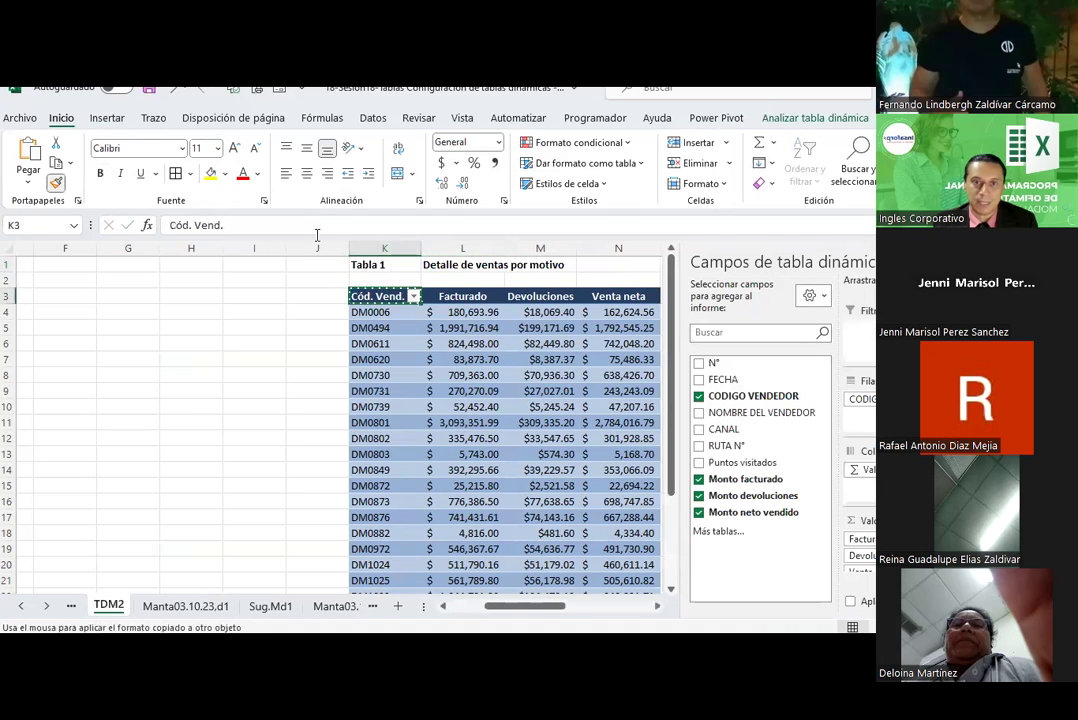
{"action": "left_click_drag", "start_coordinate": [383, 263], "coordinate": [610, 265]}
{"action": "left_click", "coordinate": [191, 264]}
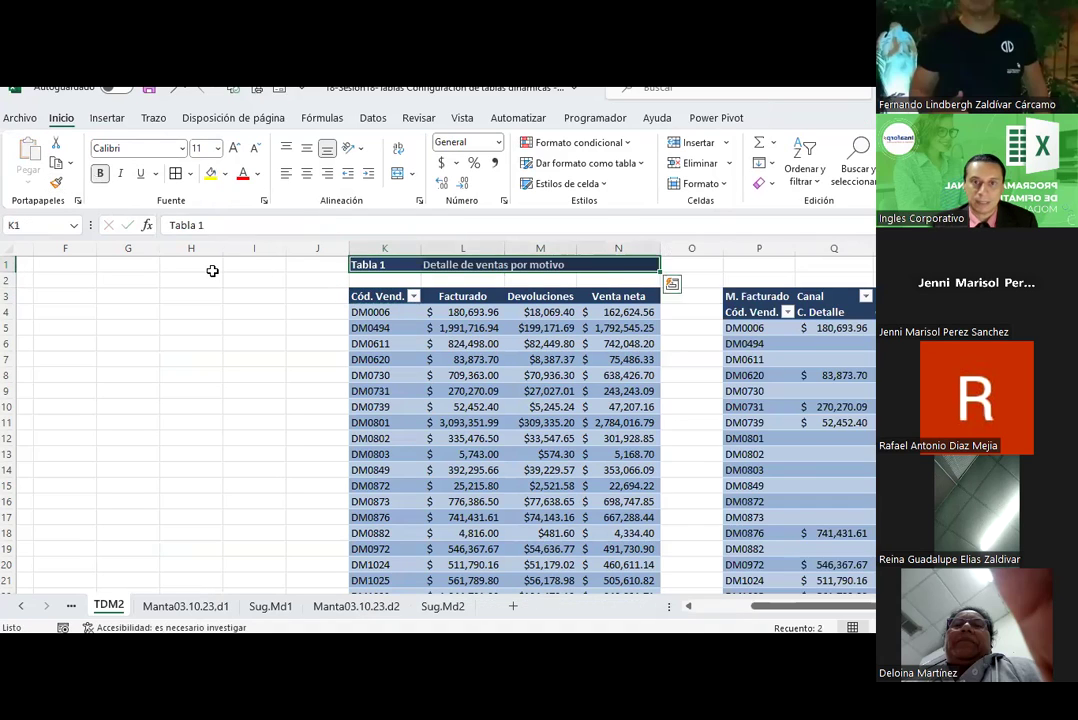
Enter 'Tabla 2' in P1 and 'Ventas por canal' in Q1
{"action": "left_click", "coordinate": [758, 262]}
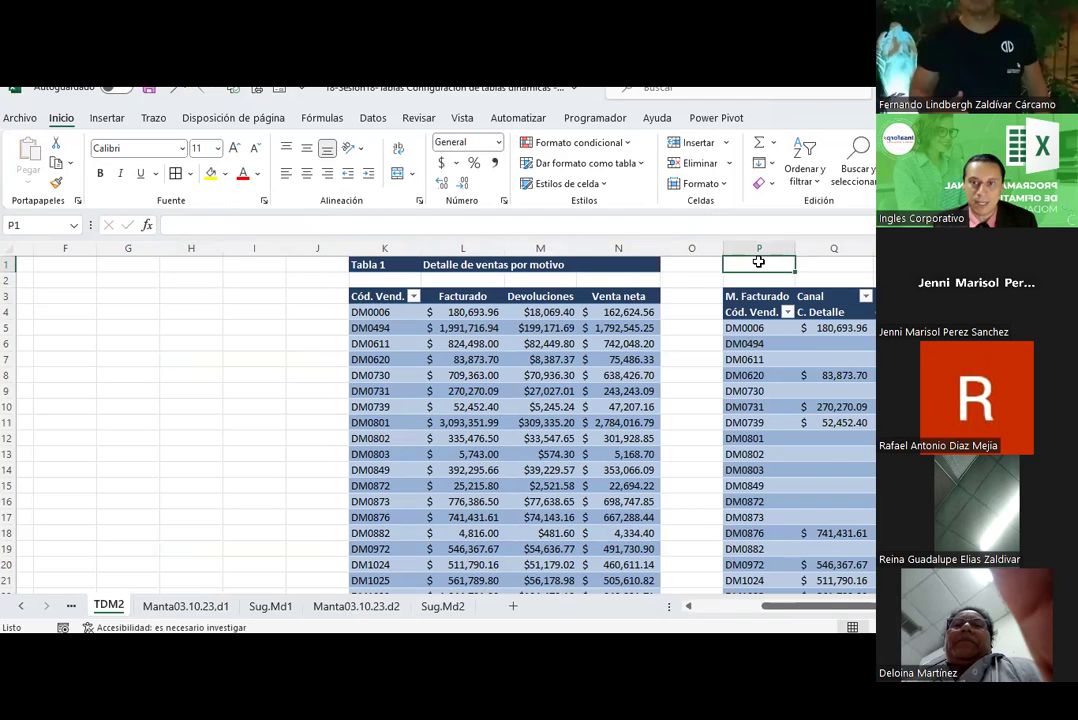
{"action": "type", "text": "Tabla 2"}
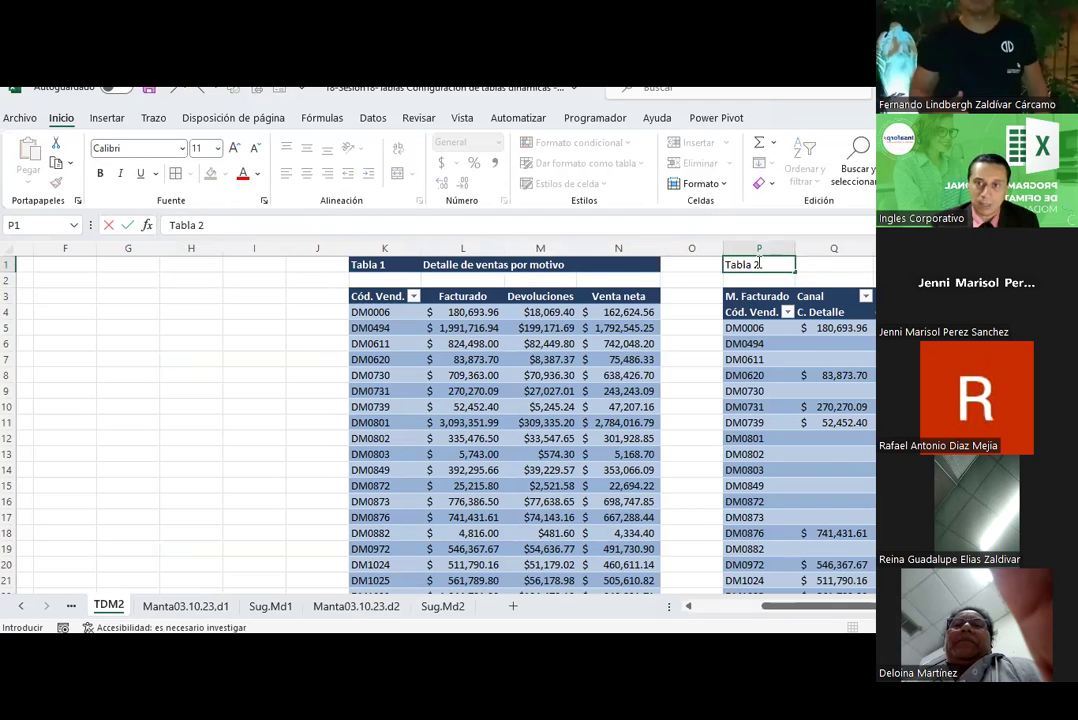
{"action": "key", "text": "Return"}
{"action": "key", "text": "Up"}
{"action": "key", "text": "Right"}
{"action": "type", "text": "Ven"}
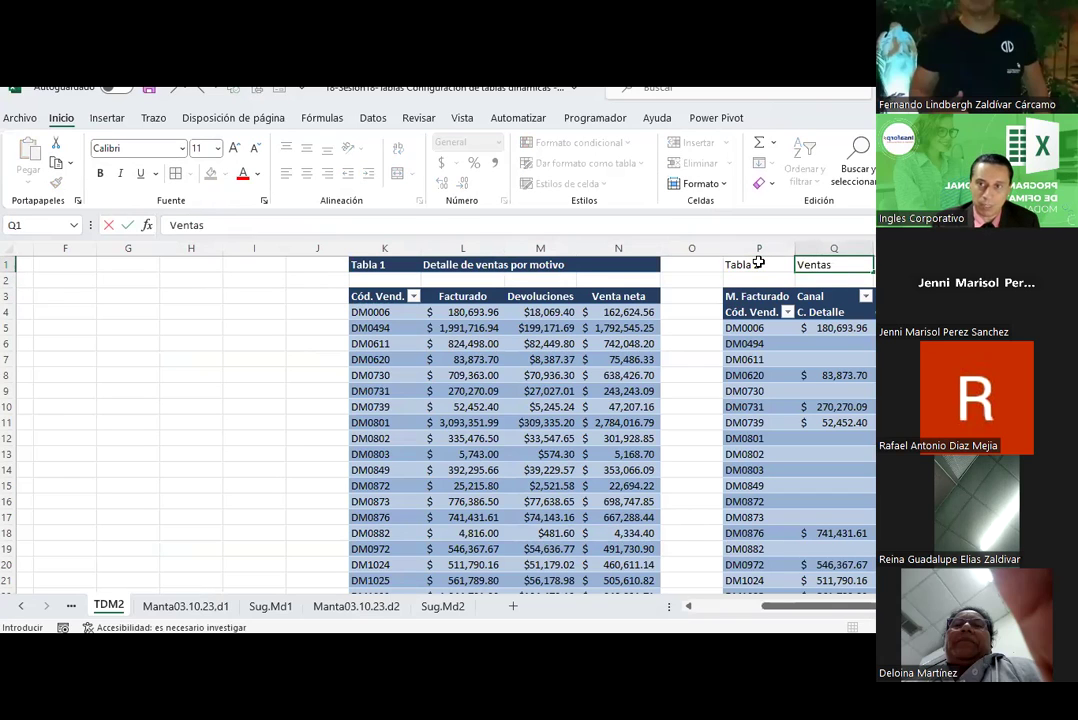
{"action": "type", "text": "por canal"}
{"action": "key", "text": "Return"}
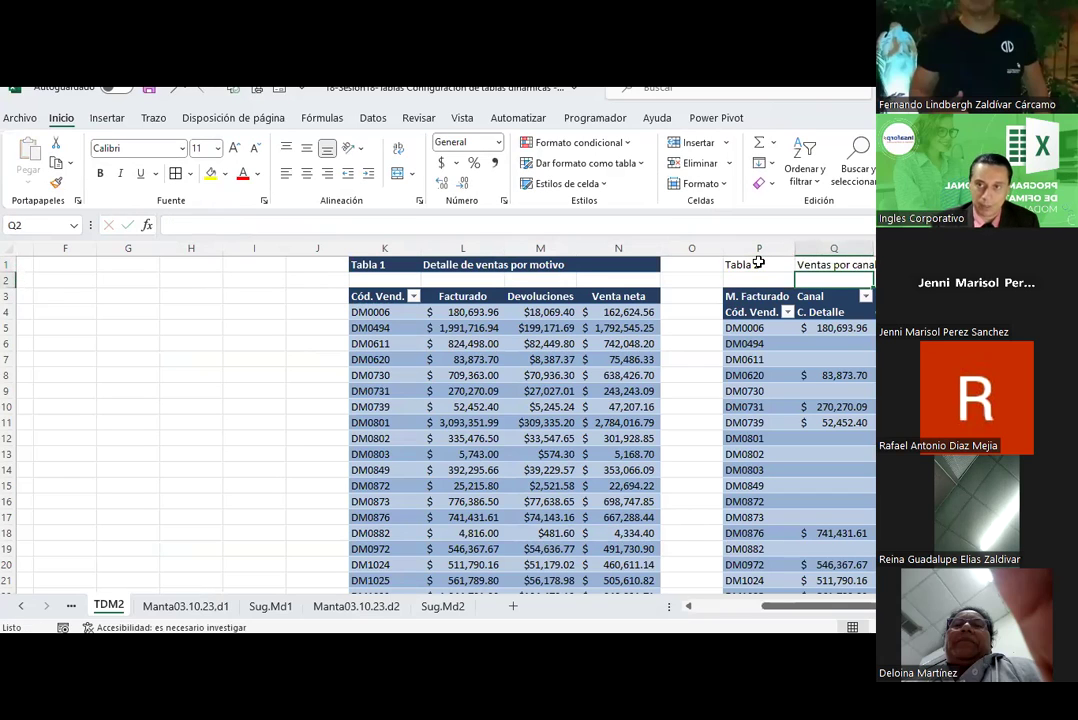
{"action": "left_click_drag", "start_coordinate": [759, 264], "coordinate": [810, 264]}
{"action": "left_click", "coordinate": [748, 297]}
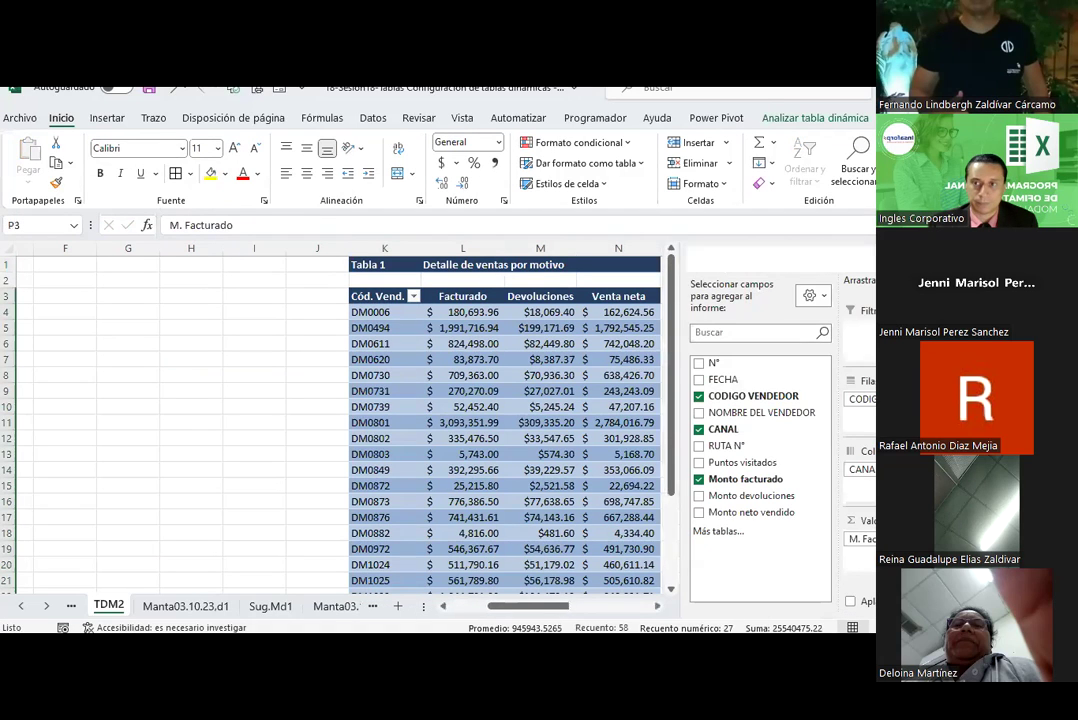
Paint P3's dark header format onto the Tabla 2 title row P1:S1
{"action": "left_click", "coordinate": [870, 262]}
{"action": "left_click", "coordinate": [56, 184]}
{"action": "left_click_drag", "start_coordinate": [745, 264], "coordinate": [872, 265]}
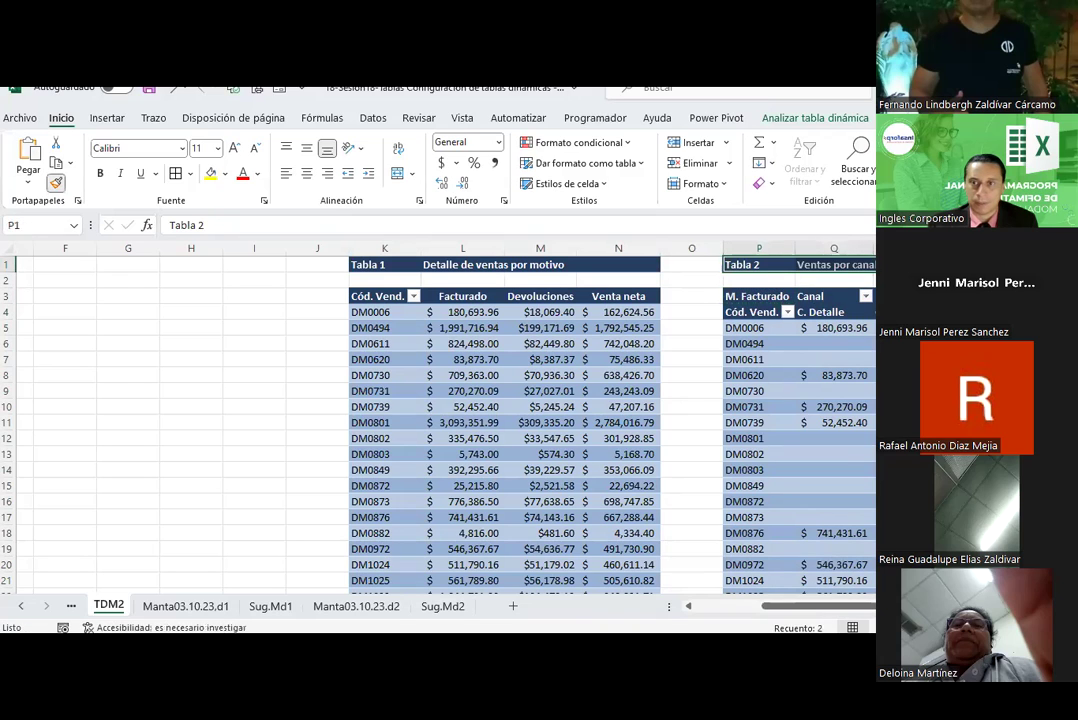
{"action": "left_click", "coordinate": [755, 298]}
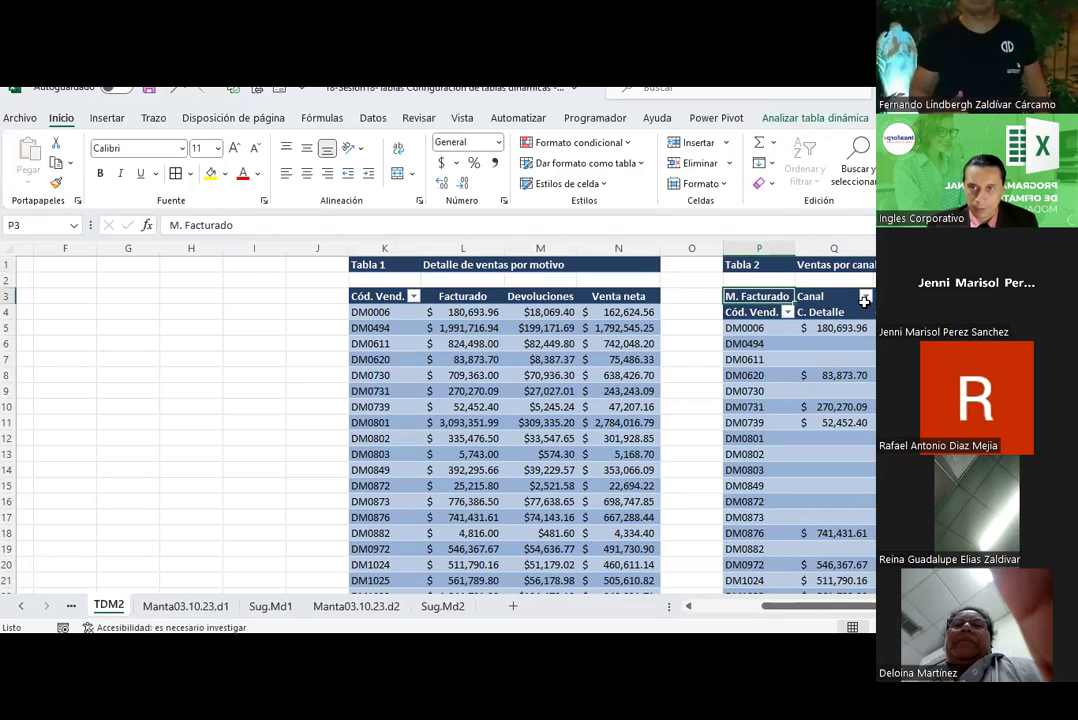
{"action": "left_click", "coordinate": [865, 297]}
{"action": "left_click", "coordinate": [868, 295]}
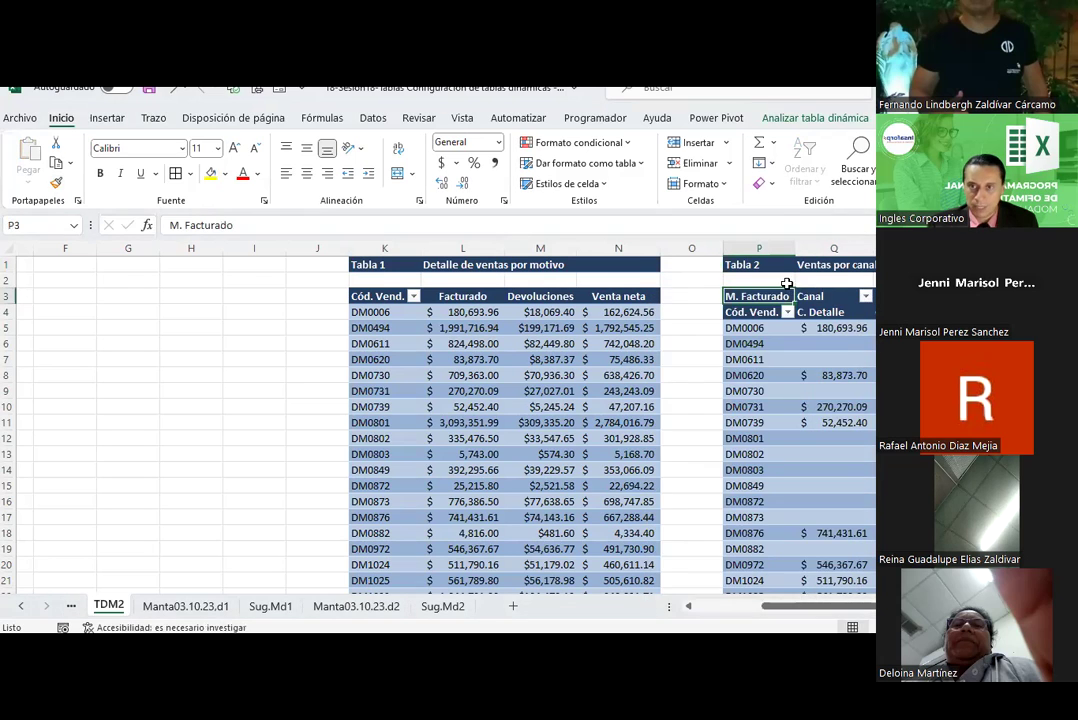
{"action": "right_click", "coordinate": [770, 328]}
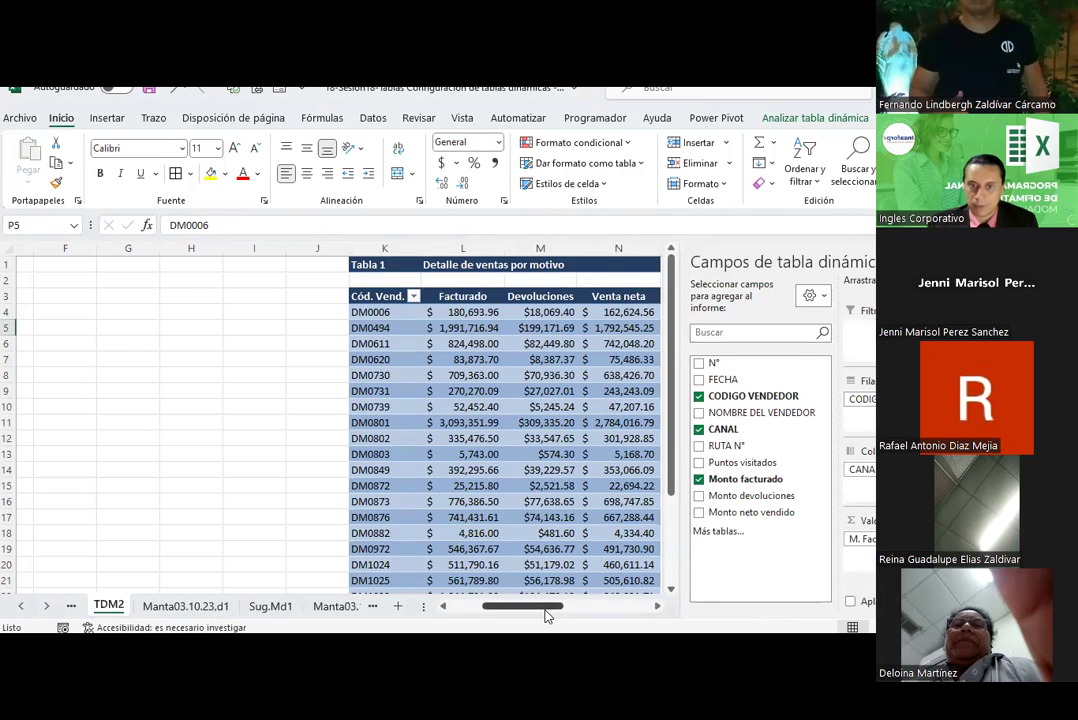
{"action": "left_click_drag", "start_coordinate": [522, 605], "coordinate": [612, 605]}
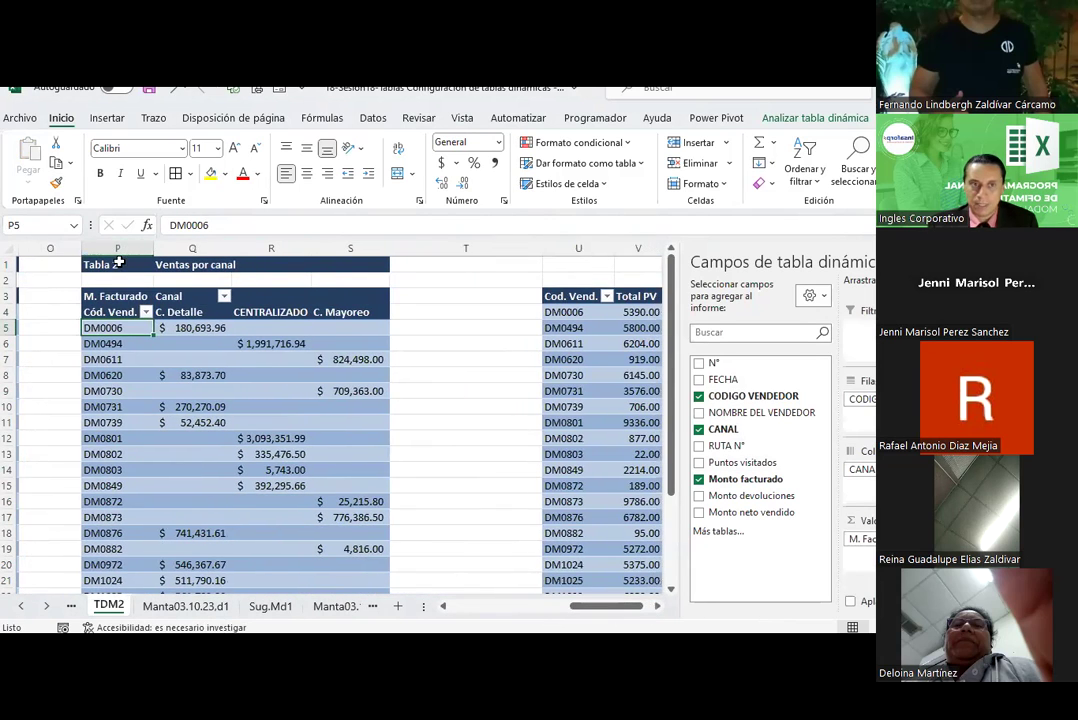
Copy the title row P1:S1 to U1, retitling it Tabla 3 with description PV
{"action": "left_click_drag", "start_coordinate": [118, 262], "coordinate": [340, 264]}
{"action": "key", "text": "ctrl+c"}
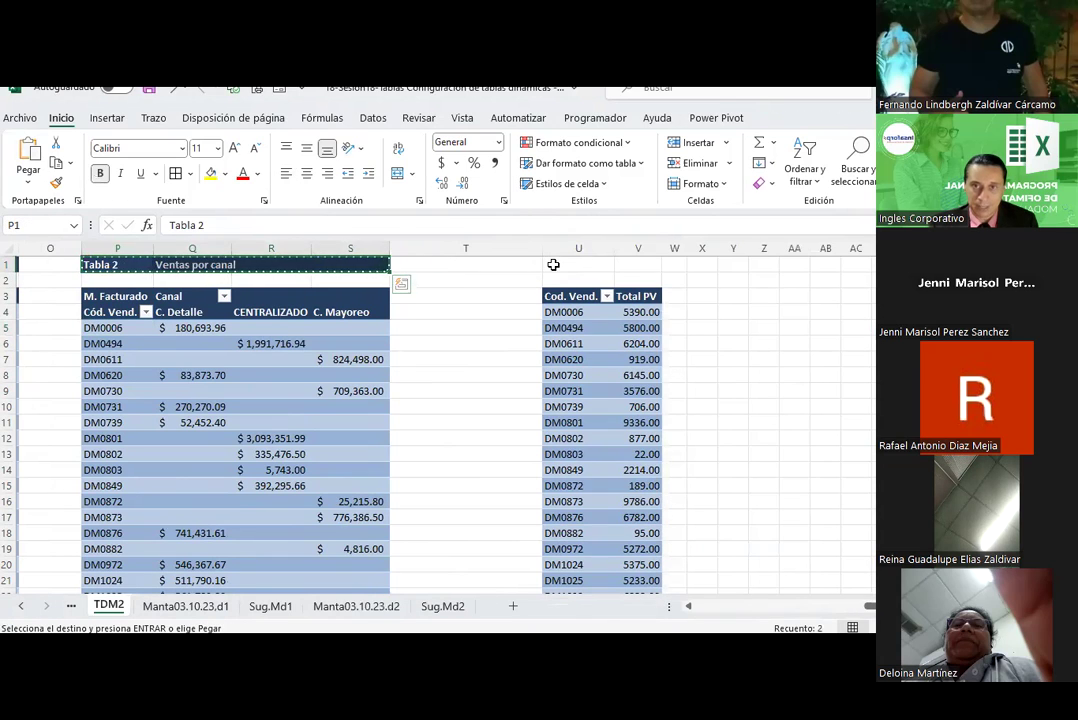
{"action": "left_click", "coordinate": [553, 264]}
{"action": "key", "text": "ctrl+v"}
{"action": "double_click", "coordinate": [573, 264]}
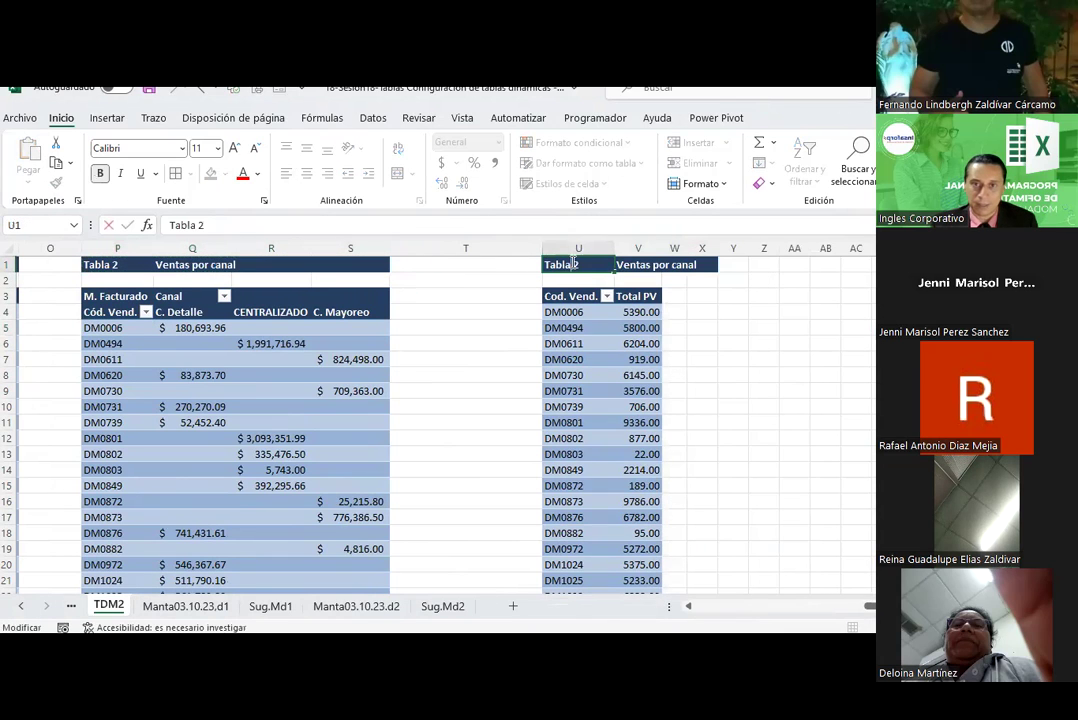
{"action": "key", "text": "BackSpace"}
{"action": "type", "text": "3"}
{"action": "key", "text": "Return"}
{"action": "left_click", "coordinate": [632, 265]}
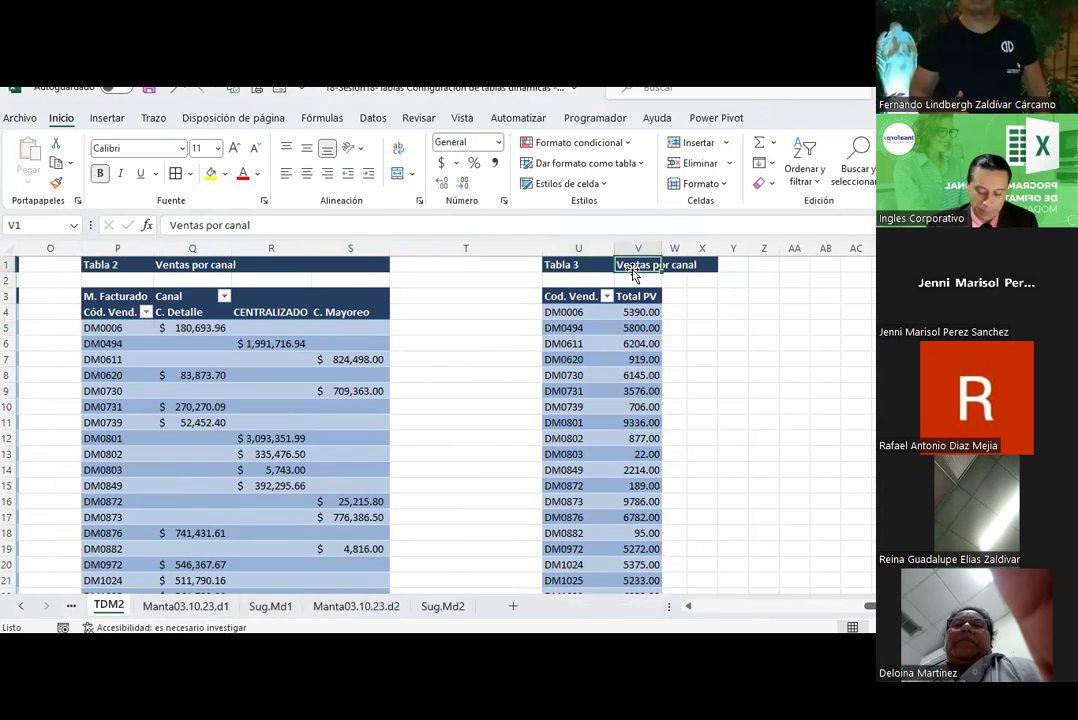
{"action": "type", "text": "PV"}
{"action": "key", "text": "Return"}
Restore plain formatting on W1:X1 using empty cell Z1's format
{"action": "left_click", "coordinate": [766, 267]}
{"action": "left_click", "coordinate": [55, 182]}
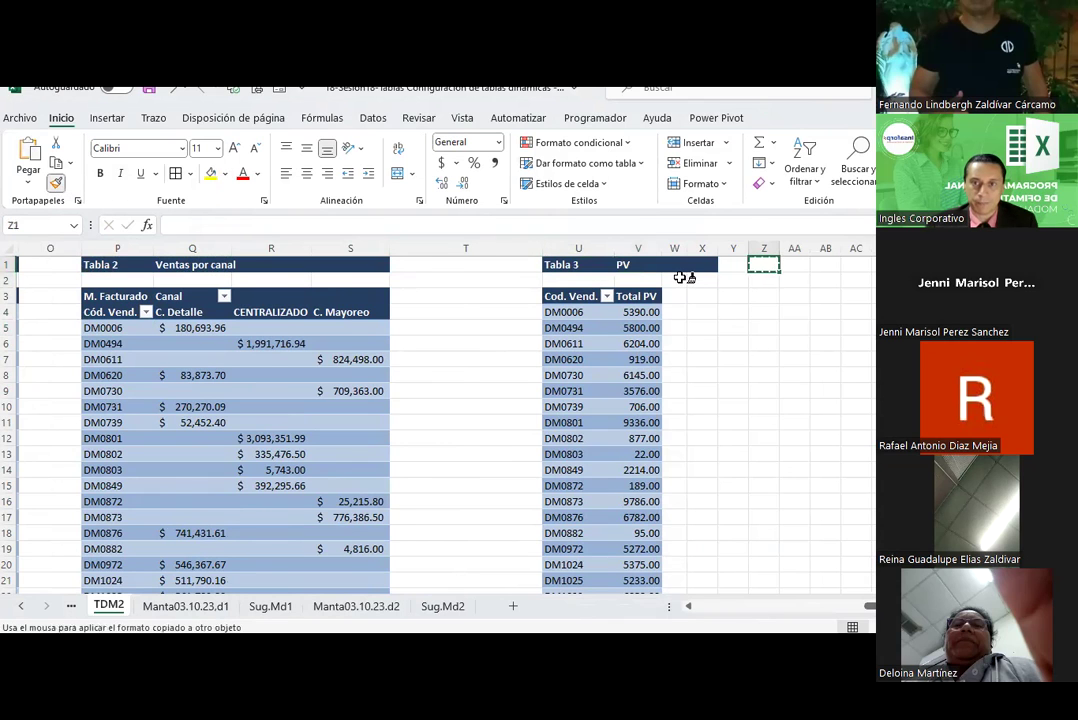
{"action": "left_click_drag", "start_coordinate": [676, 265], "coordinate": [706, 264]}
{"action": "left_click", "coordinate": [794, 343]}
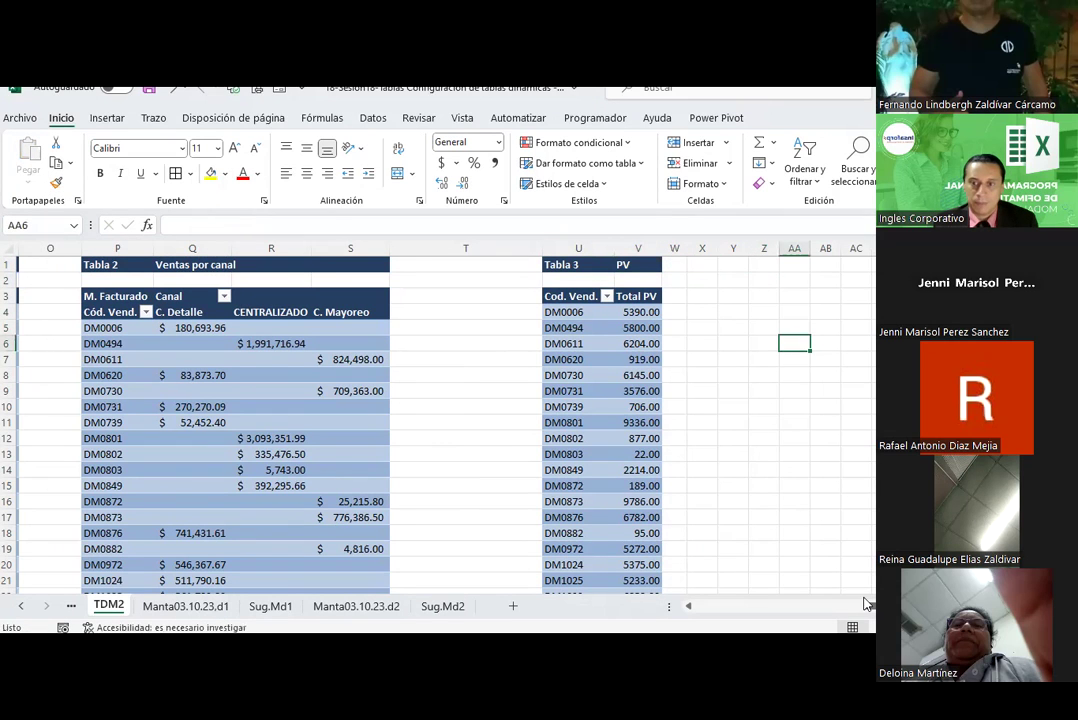
Insert a CODIGO VENDEDOR slicer for the Tabla 1 pivot table
{"action": "scroll", "coordinate": [207, 373], "scroll_direction": "left", "scroll_amount": 5}
{"action": "scroll", "coordinate": [207, 373], "scroll_direction": "left", "scroll_amount": 3}
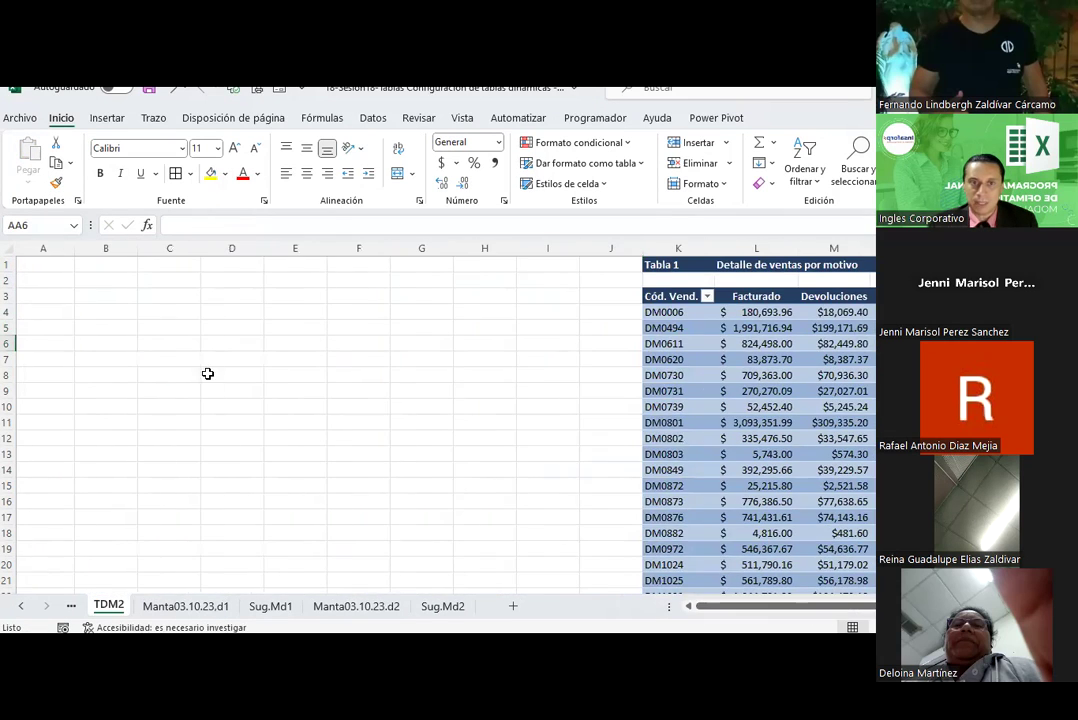
{"action": "left_click", "coordinate": [683, 294]}
{"action": "left_click", "coordinate": [833, 121]}
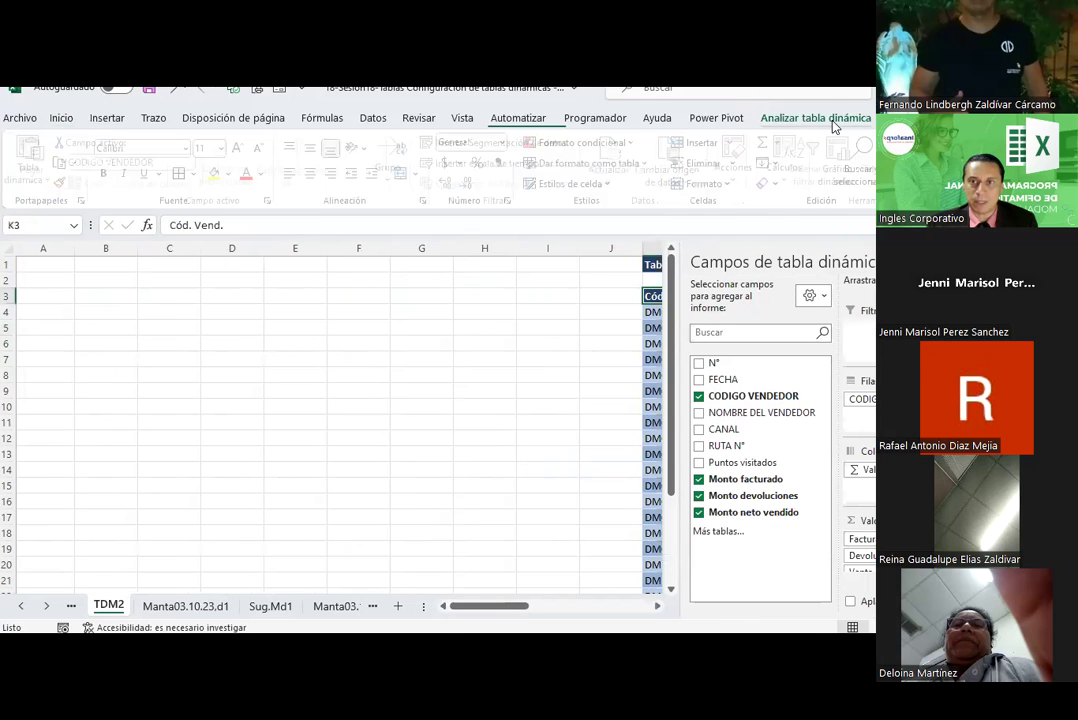
{"action": "left_click", "coordinate": [492, 144]}
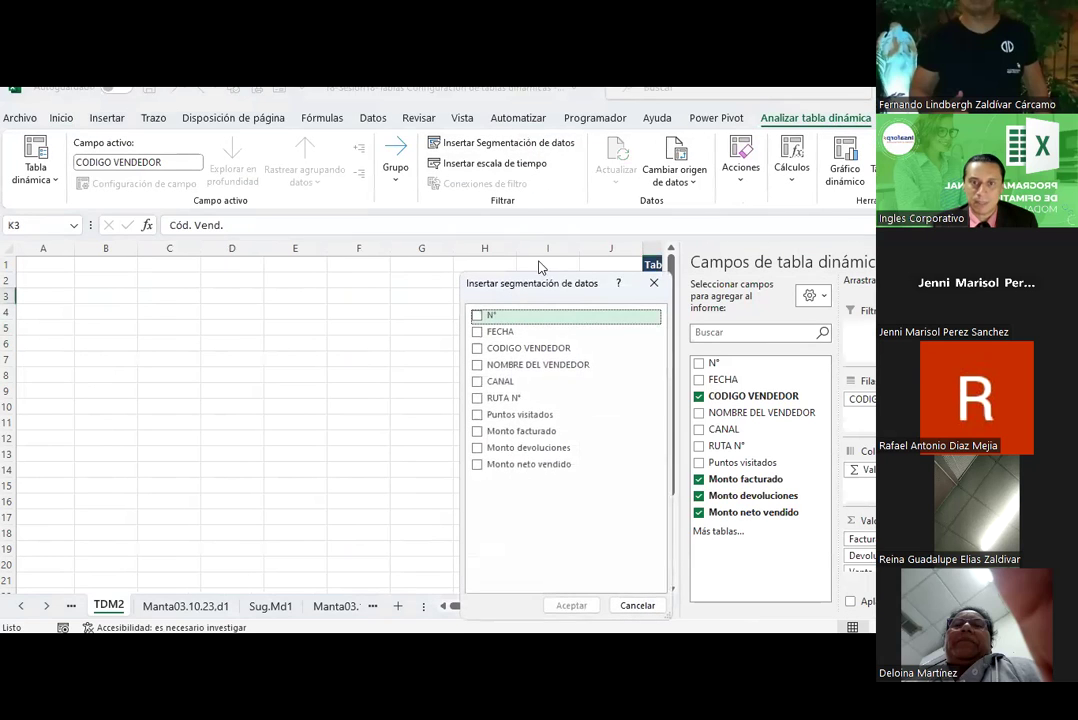
{"action": "left_click_drag", "start_coordinate": [543, 290], "coordinate": [218, 288]}
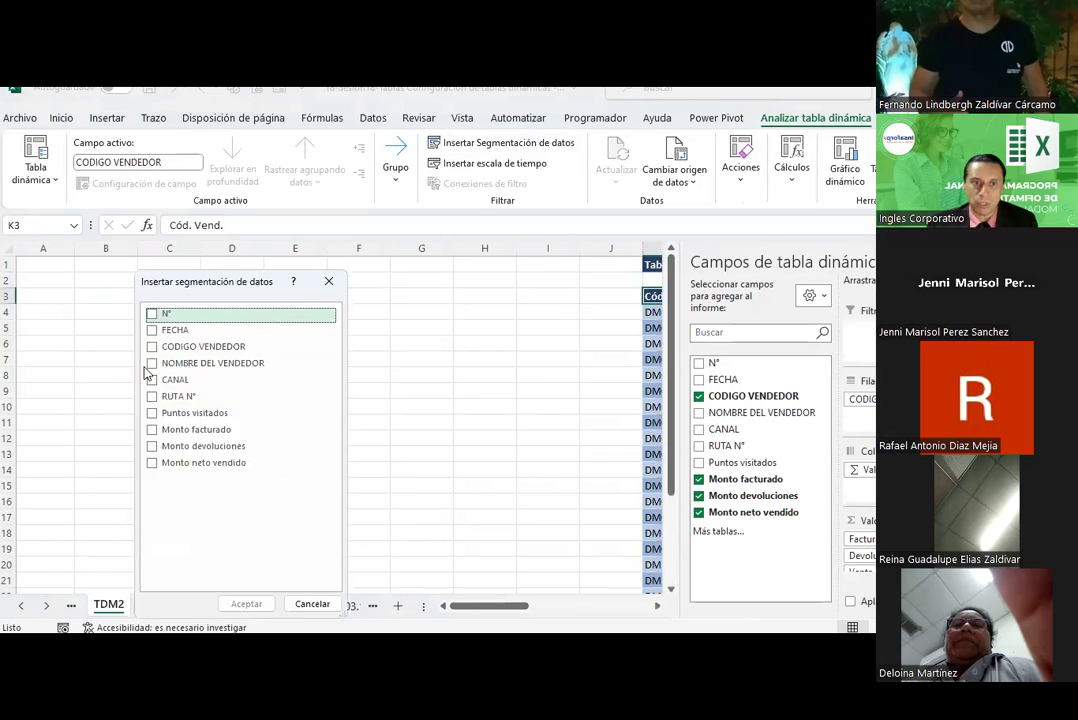
{"action": "left_click", "coordinate": [152, 347]}
{"action": "left_click", "coordinate": [246, 604]}
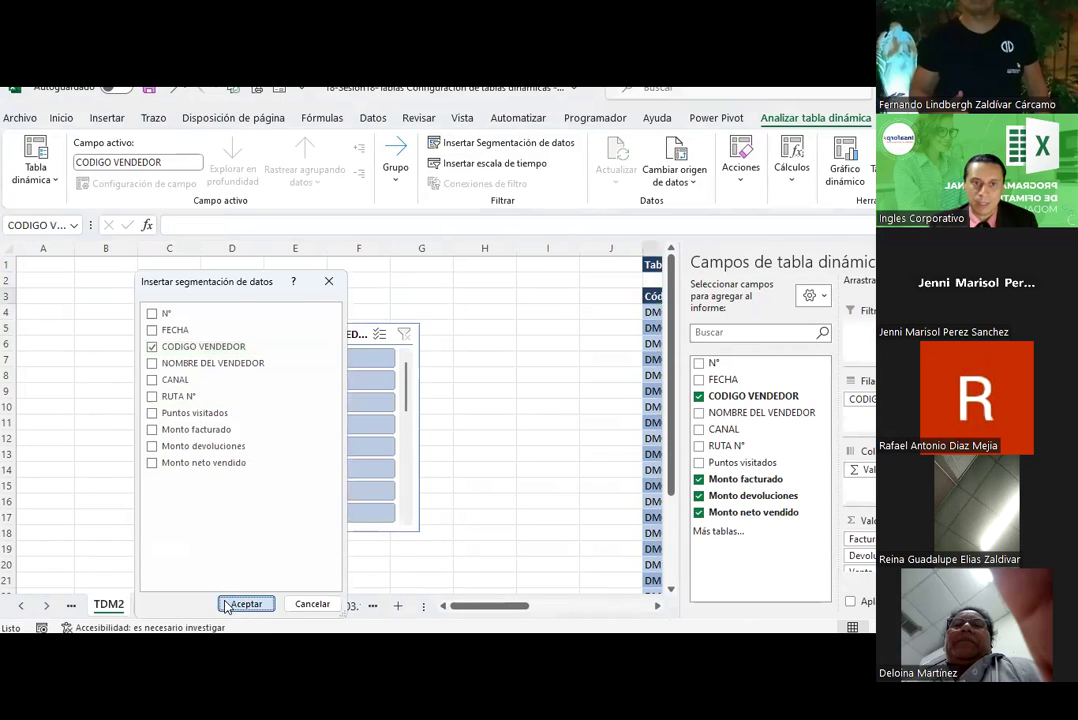
Title the slicer Tabla 1, move it top-left and apply the first dark blue style
{"action": "left_click", "coordinate": [118, 163]}
{"action": "type", "text": "Tb"}
{"action": "key", "text": "BackSpace"}
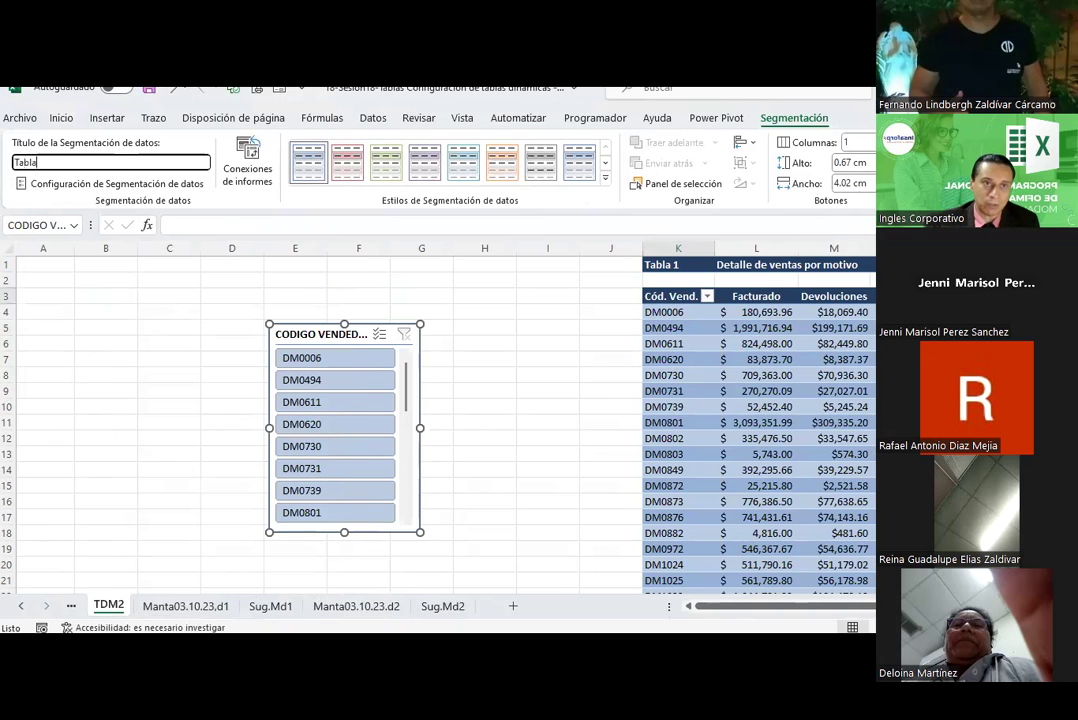
{"action": "type", "text": "1"}
{"action": "key", "text": "Return"}
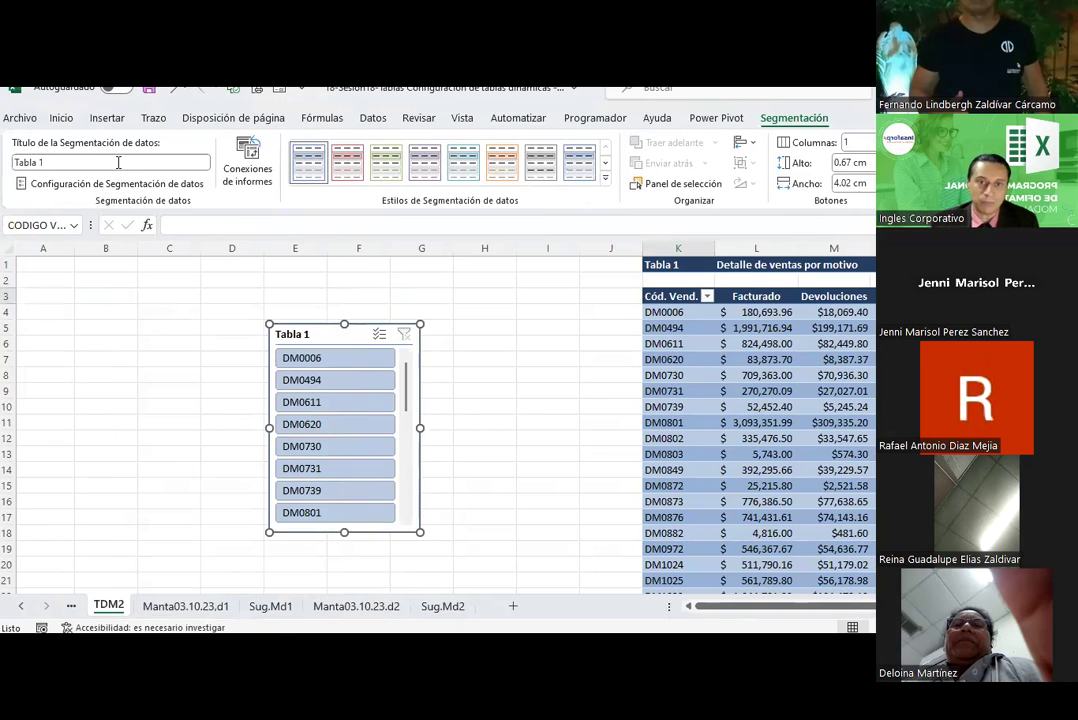
{"action": "left_click_drag", "start_coordinate": [310, 334], "coordinate": [153, 291]}
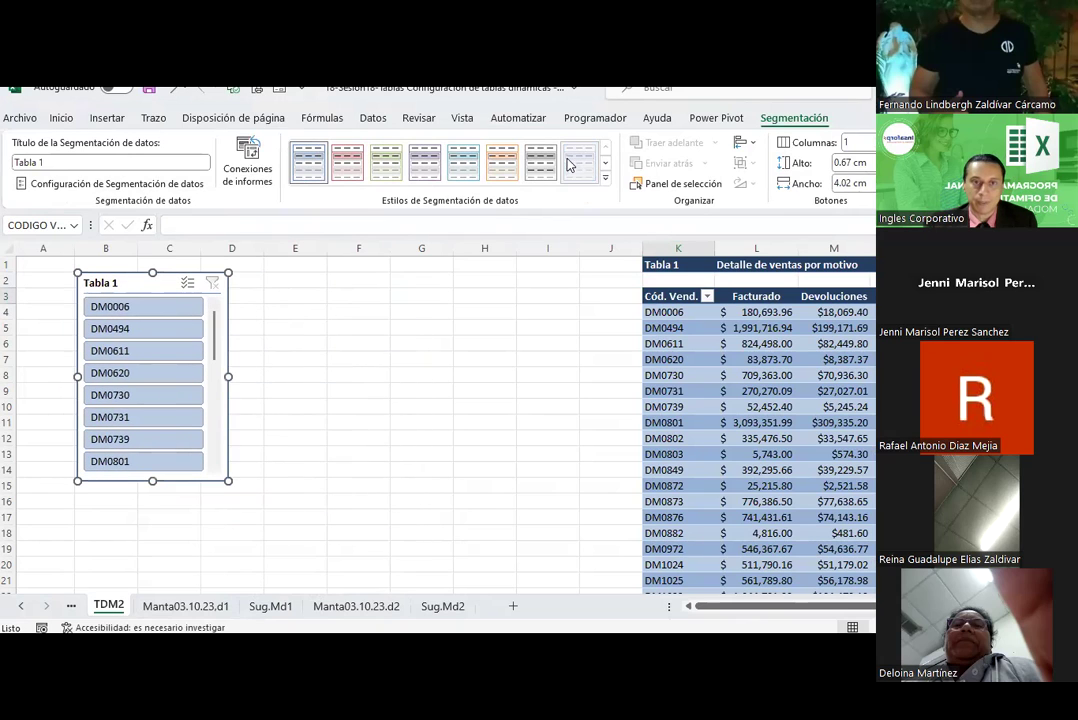
{"action": "left_click", "coordinate": [605, 178]}
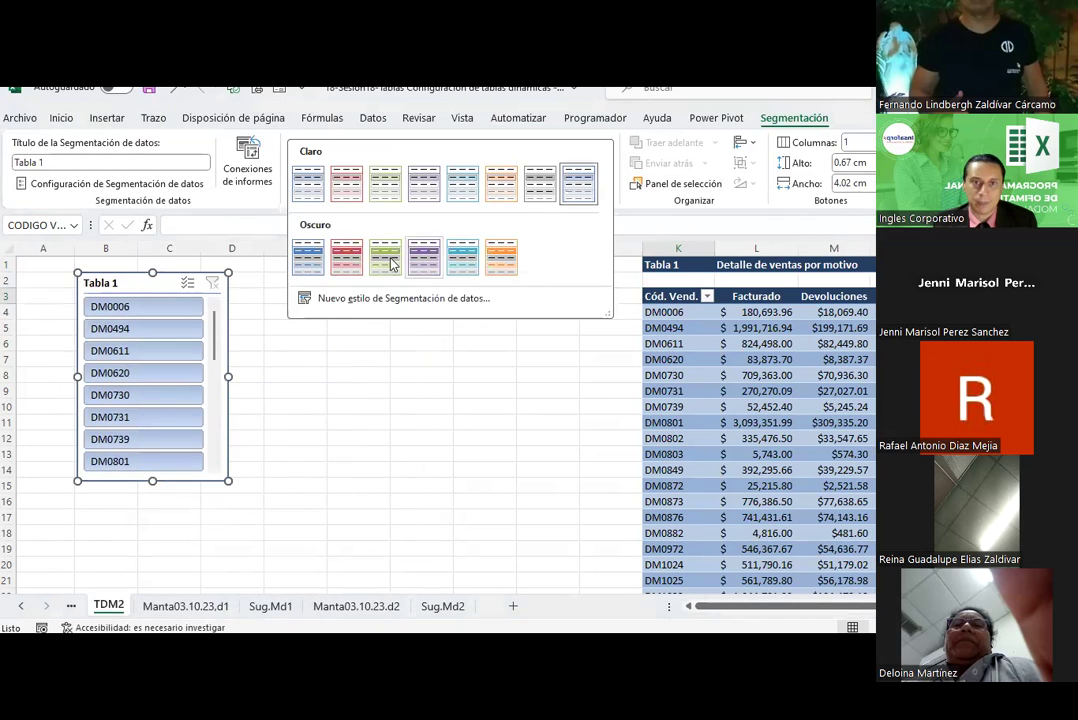
{"action": "left_click", "coordinate": [310, 260]}
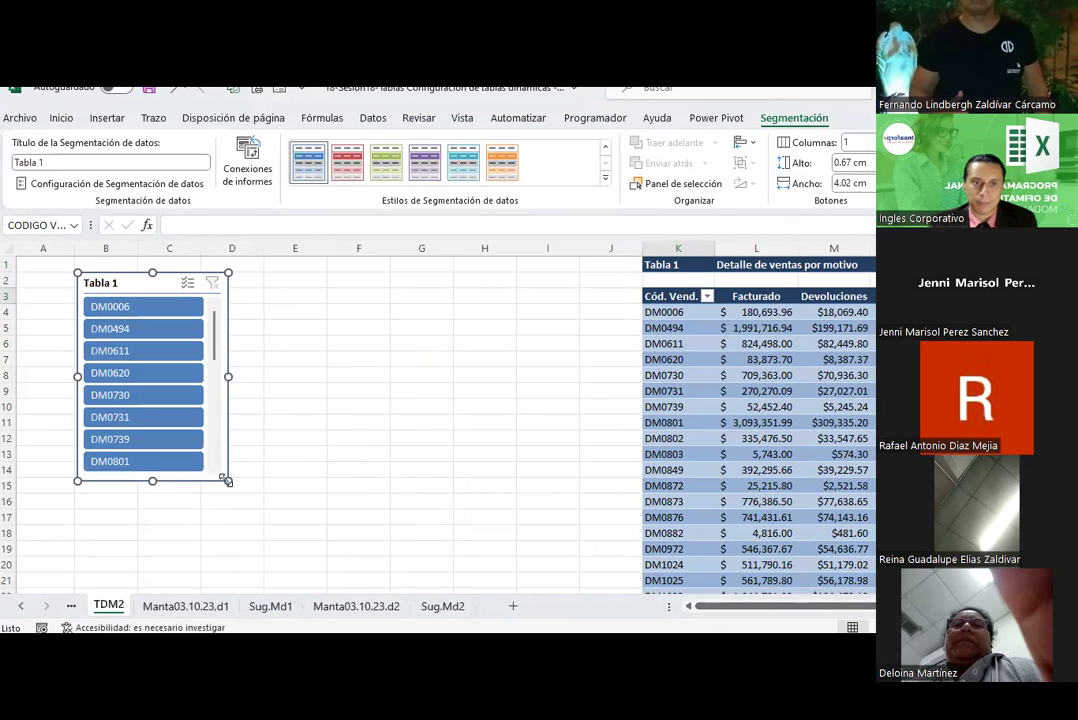
{"action": "left_click", "coordinate": [356, 436]}
{"action": "left_click", "coordinate": [756, 296]}
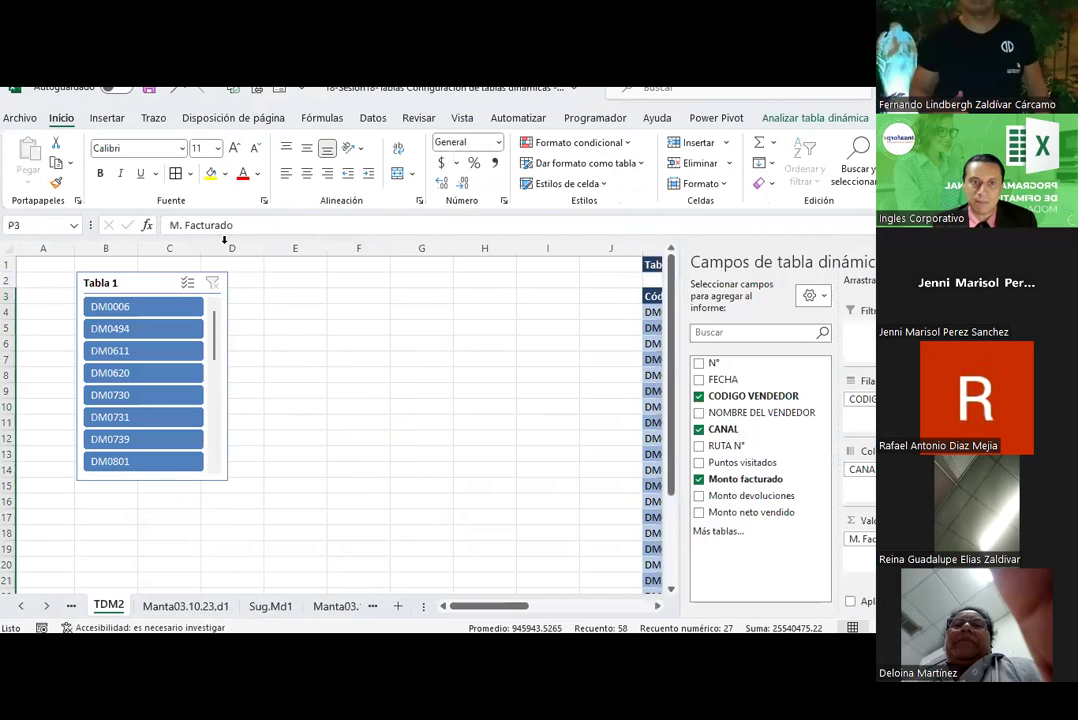
Insert a CODIGO VENDEDOR slicer for the Tabla 2 pivot table
{"action": "left_click", "coordinate": [858, 120]}
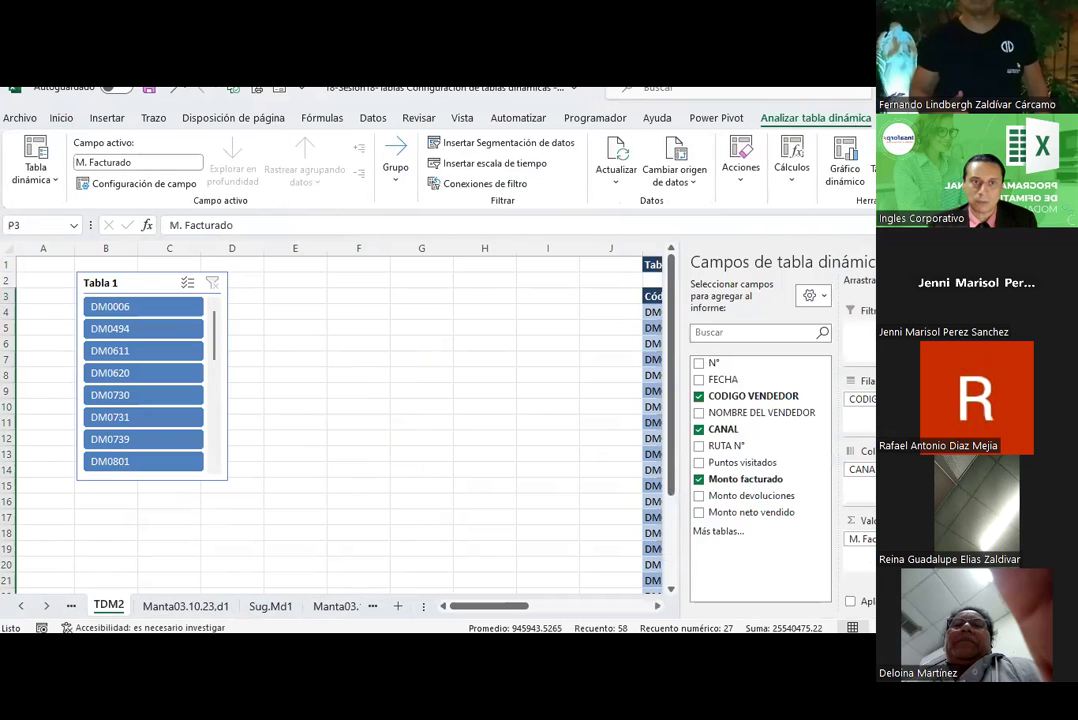
{"action": "scroll", "coordinate": [800, 122], "scroll_direction": "down", "scroll_amount": 1}
{"action": "left_click", "coordinate": [800, 119]}
{"action": "left_click", "coordinate": [500, 143]}
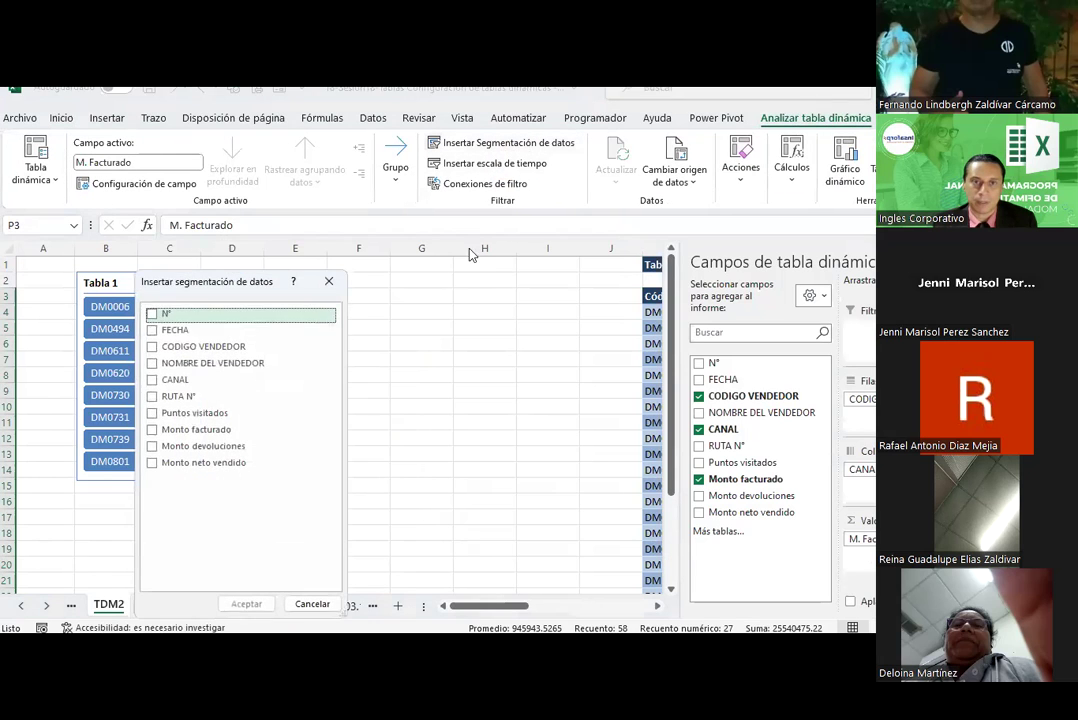
{"action": "left_click", "coordinate": [151, 347]}
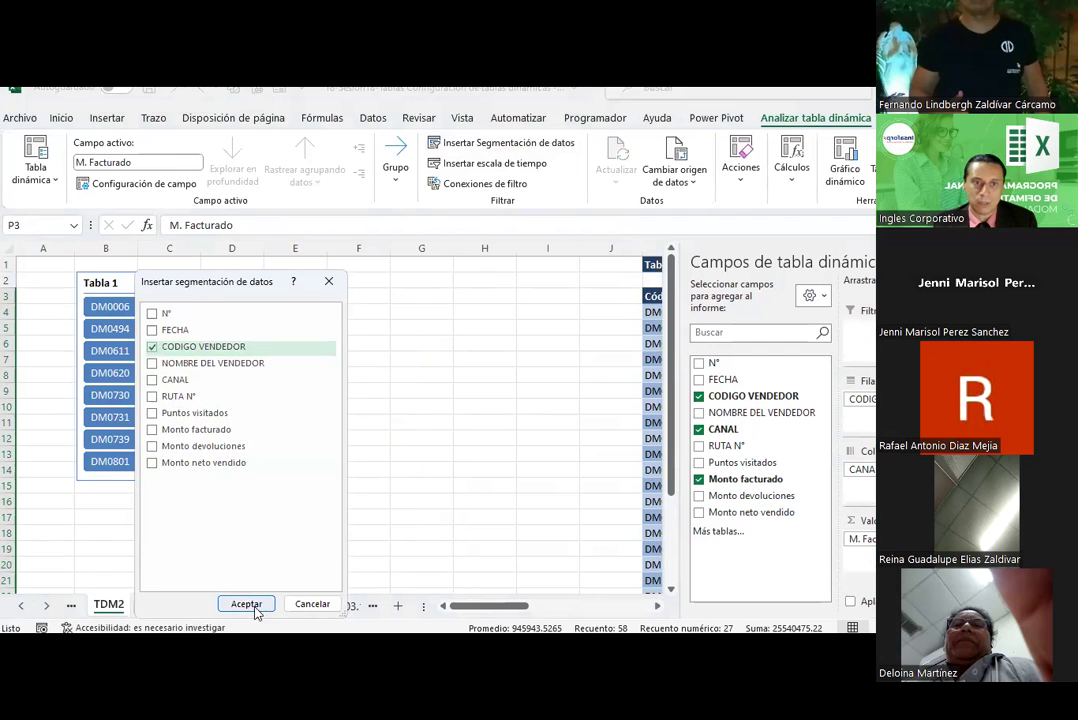
{"action": "left_click", "coordinate": [245, 603]}
Title the new slicer Tabla 2 and place it beside the Tabla 1 slicer
{"action": "left_click", "coordinate": [121, 161]}
{"action": "type", "text": "Tabla 2"}
{"action": "left_click", "coordinate": [508, 388]}
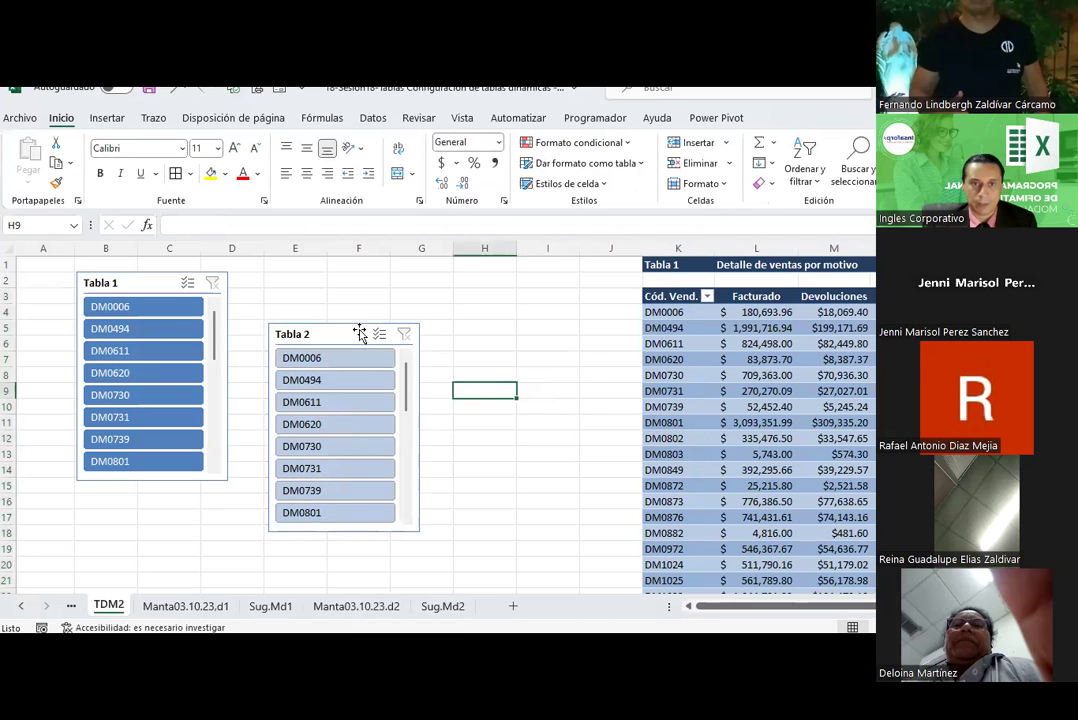
{"action": "left_click_drag", "start_coordinate": [356, 331], "coordinate": [328, 277]}
Give the Tabla 2 slicer the dark blue style and align it with Tabla 1
{"action": "left_click", "coordinate": [156, 282]}
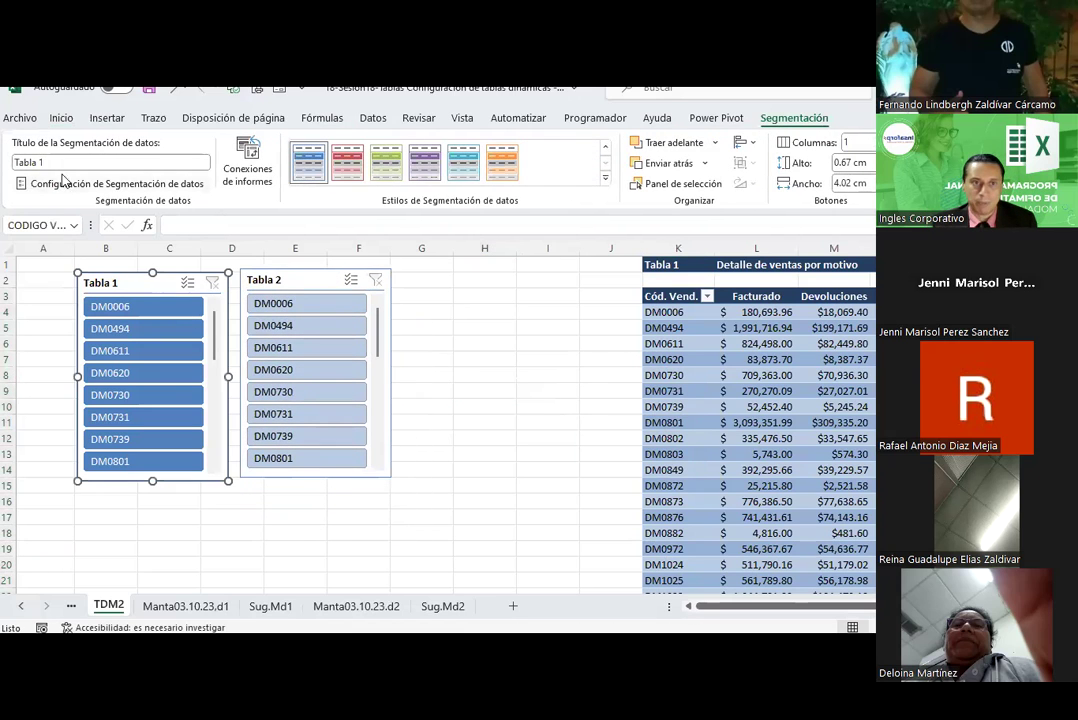
{"action": "left_click", "coordinate": [58, 117]}
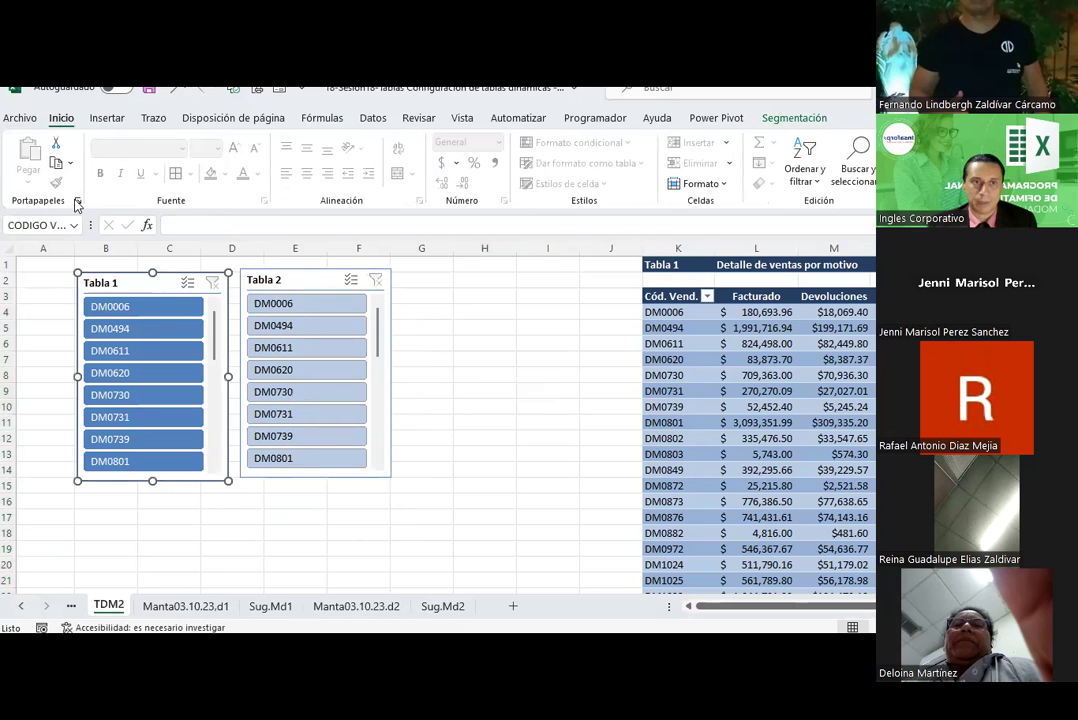
{"action": "left_click", "coordinate": [282, 280]}
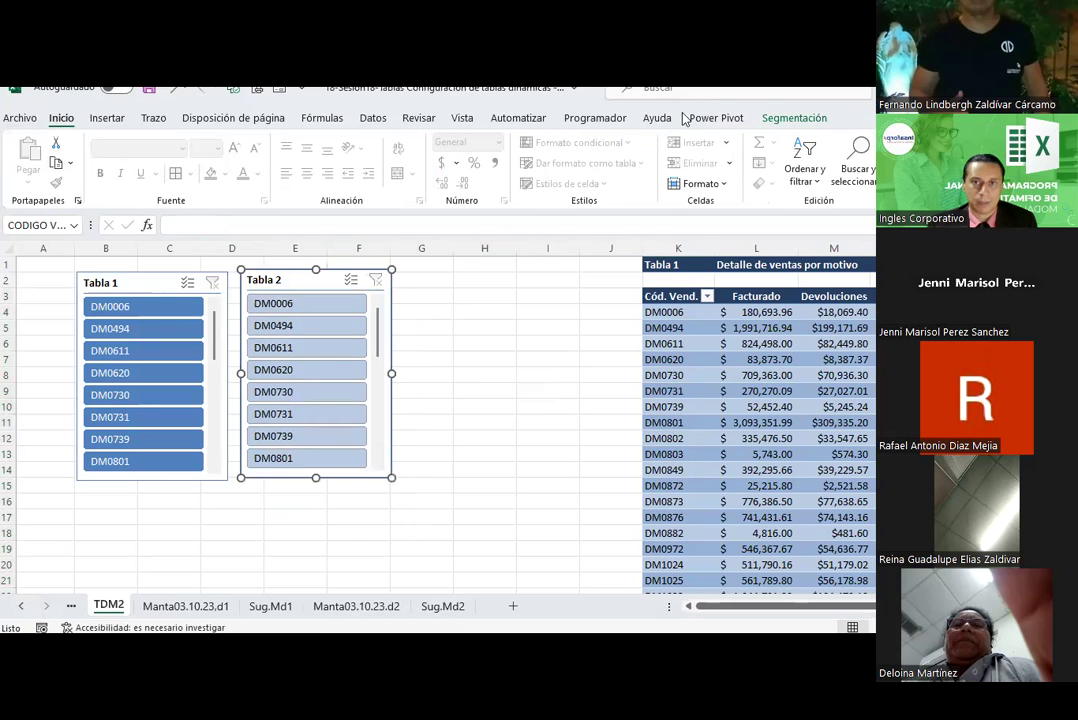
{"action": "left_click", "coordinate": [794, 117]}
{"action": "left_click", "coordinate": [605, 178]}
{"action": "left_click", "coordinate": [314, 257]}
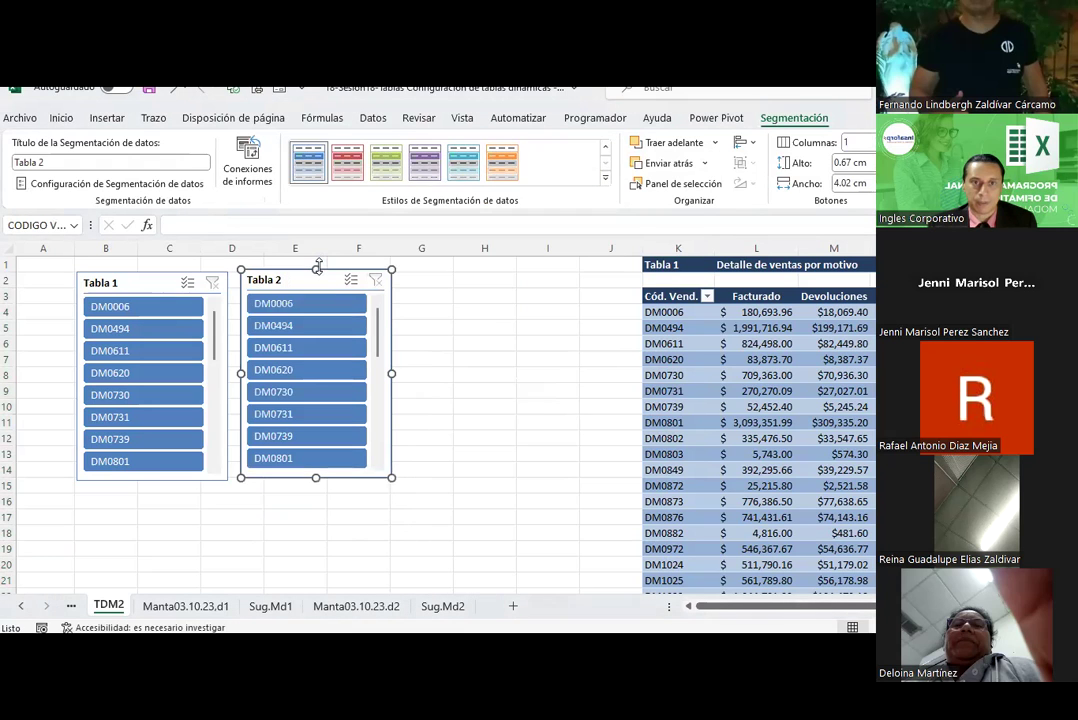
{"action": "left_click_drag", "start_coordinate": [317, 268], "coordinate": [310, 282]}
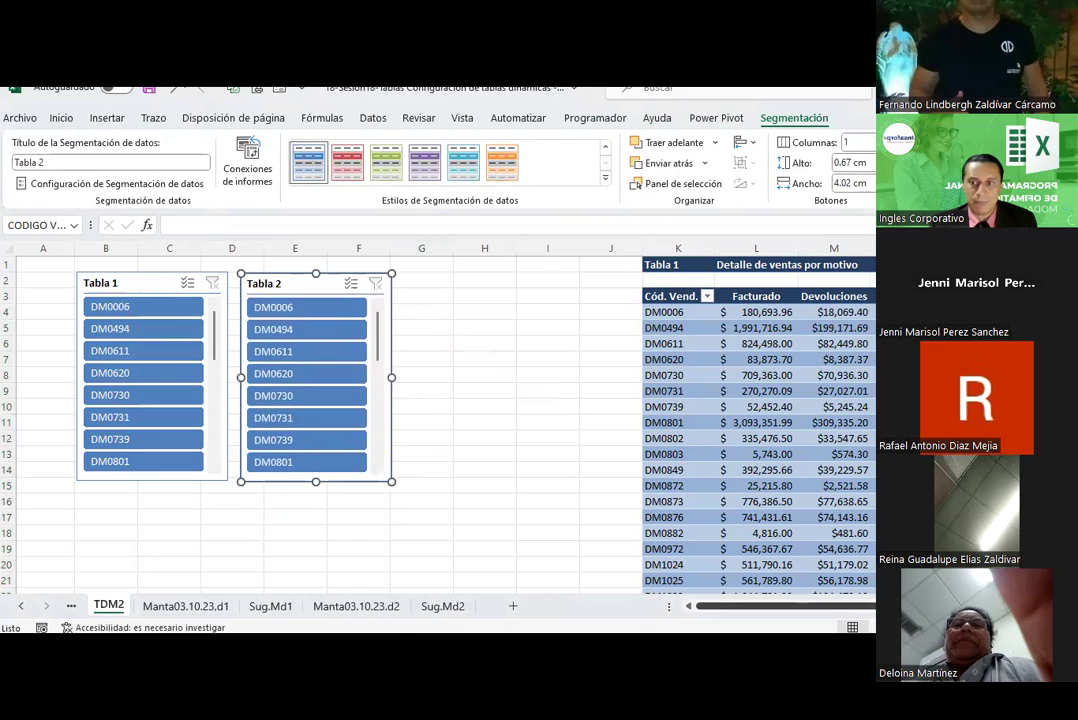
{"action": "scroll", "coordinate": [736, 510], "scroll_direction": "right", "scroll_amount": 3}
{"action": "scroll", "coordinate": [736, 510], "scroll_direction": "right", "scroll_amount": 3}
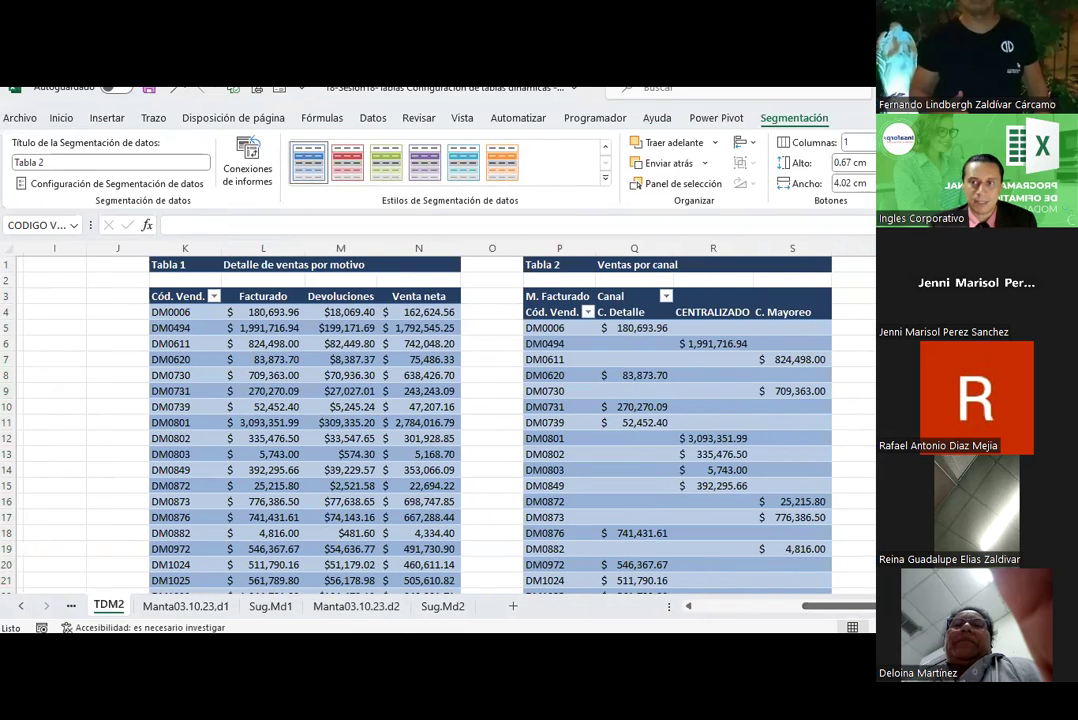
Insert a CODIGO VENDEDOR slicer for the Tabla 3 pivot table
{"action": "key", "text": "Escape"}
{"action": "left_click", "coordinate": [815, 120]}
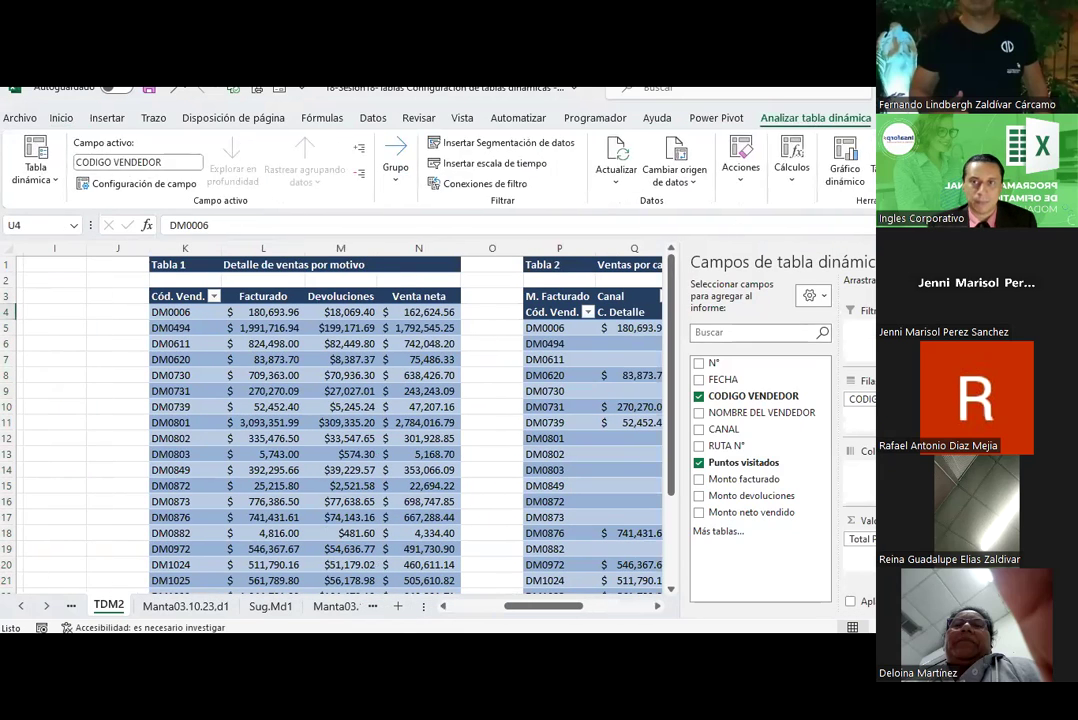
{"action": "left_click", "coordinate": [905, 118]}
{"action": "left_click", "coordinate": [805, 119]}
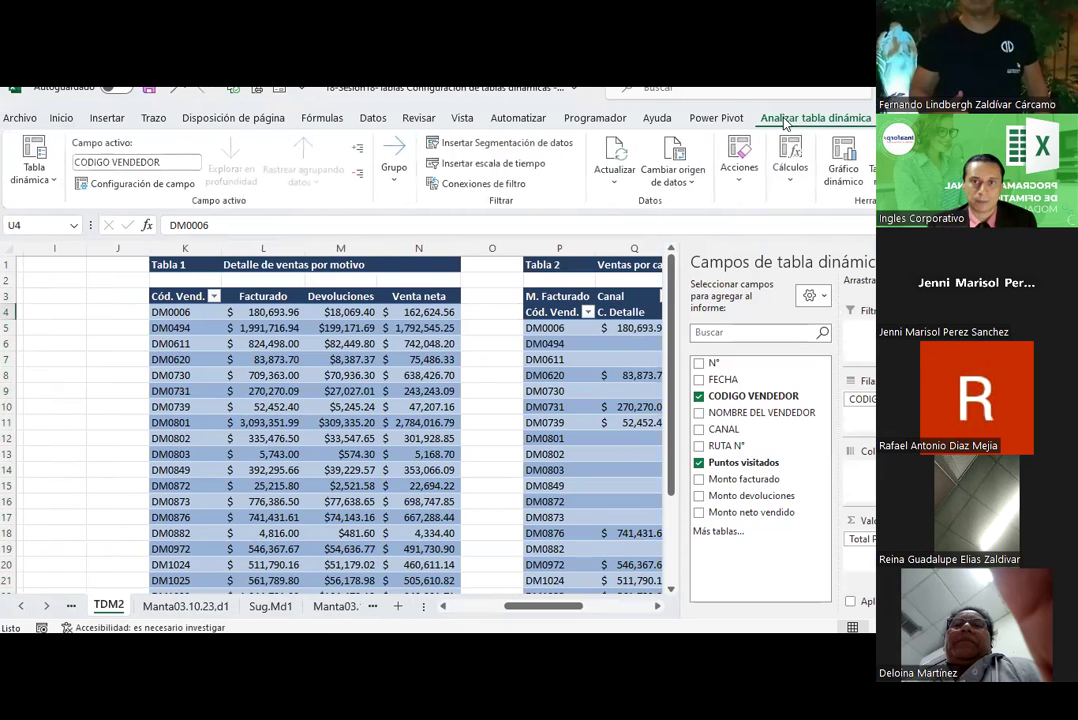
{"action": "left_click", "coordinate": [540, 143]}
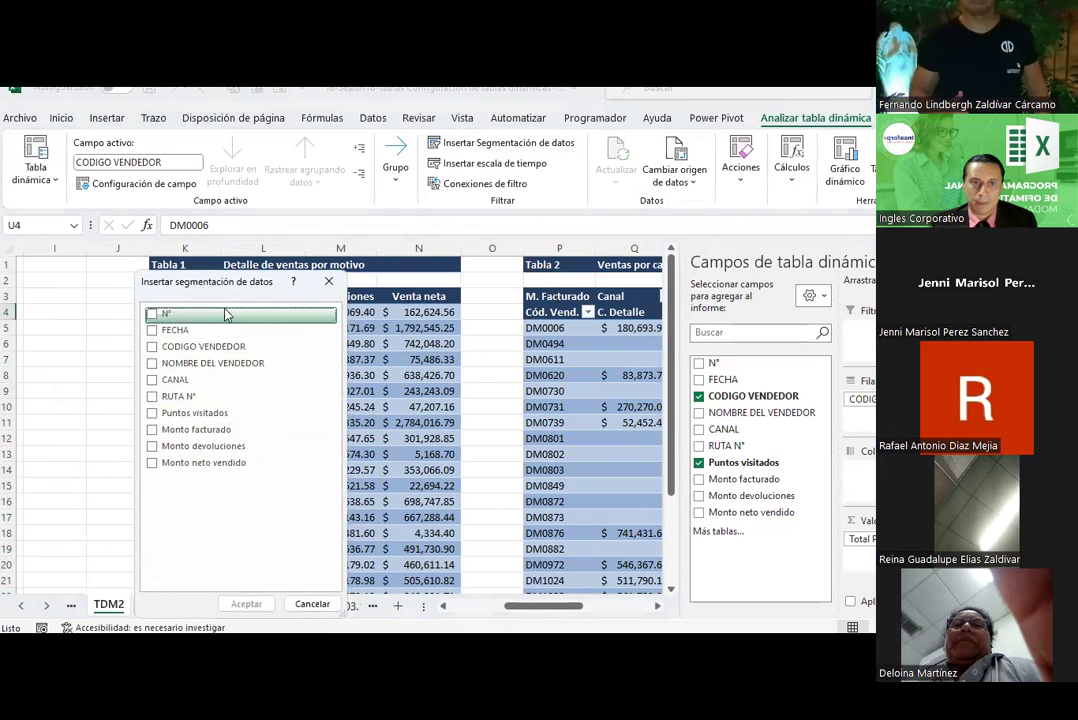
{"action": "left_click", "coordinate": [152, 346]}
{"action": "left_click", "coordinate": [246, 604]}
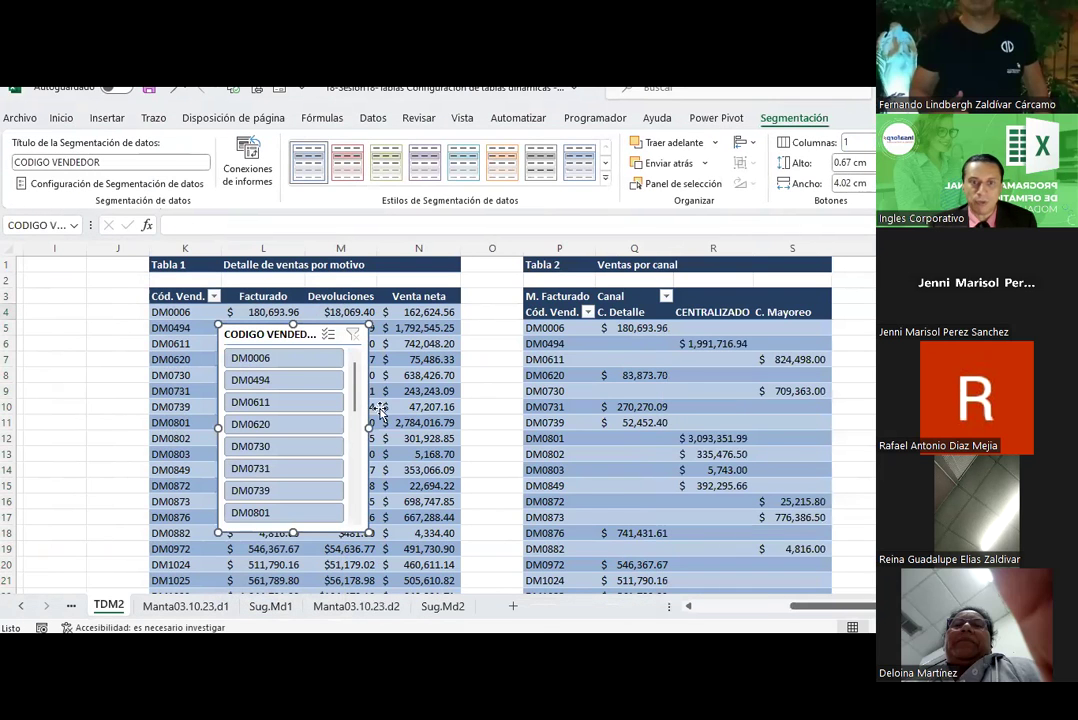
Place the third slicer beside Tabla 2, style it dark blue and title it Tabla 3
{"action": "scroll", "coordinate": [700, 400], "scroll_direction": "left", "scroll_amount": 6}
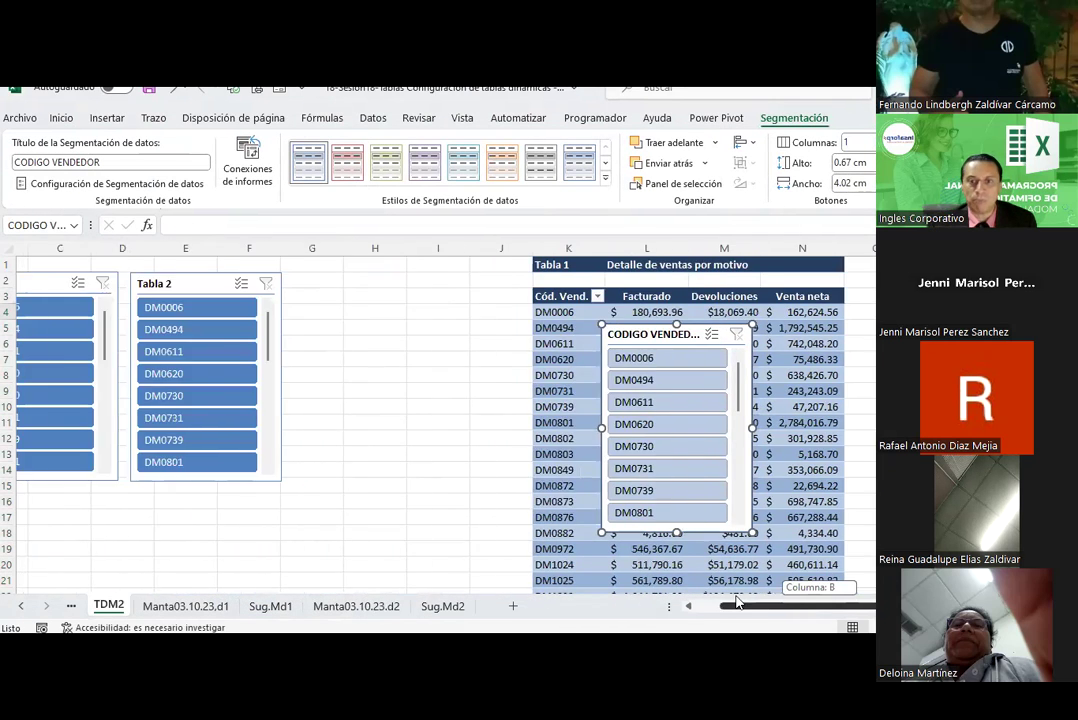
{"action": "left_click_drag", "start_coordinate": [693, 325], "coordinate": [387, 276]}
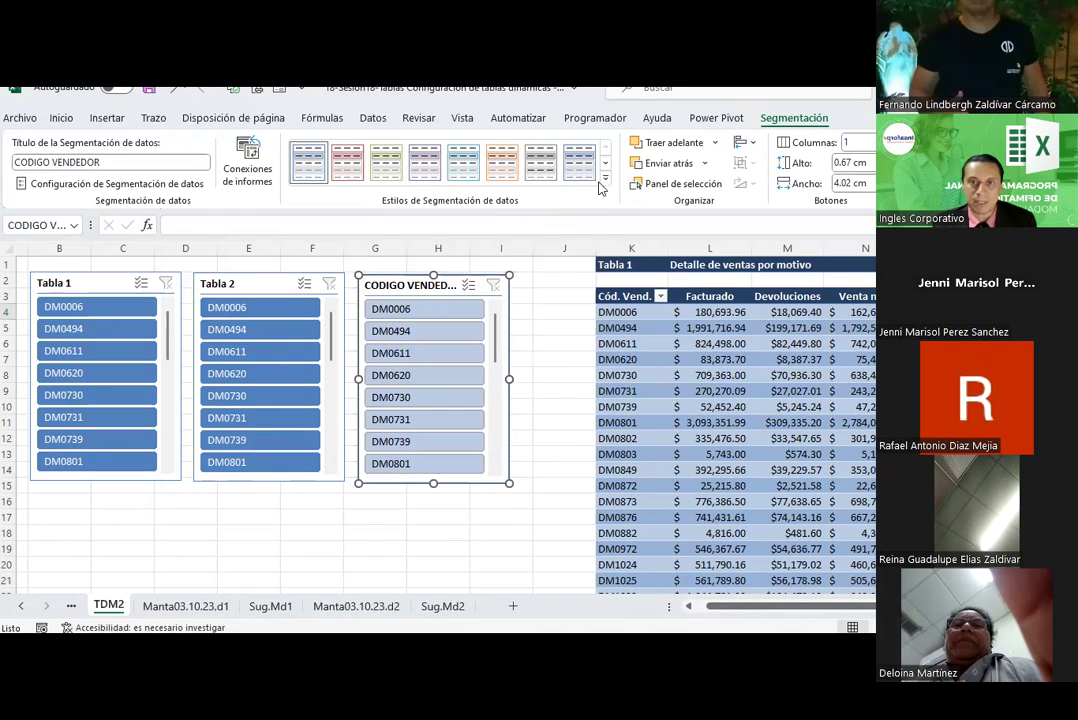
{"action": "left_click", "coordinate": [605, 177]}
{"action": "left_click", "coordinate": [300, 255]}
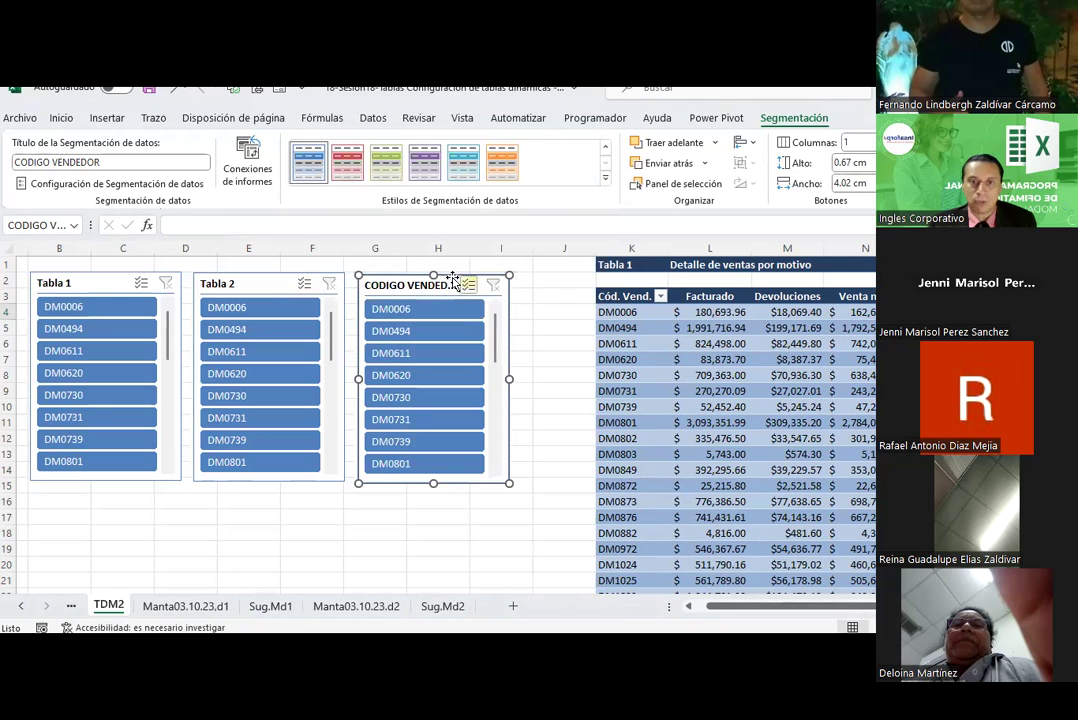
{"action": "left_click", "coordinate": [121, 163]}
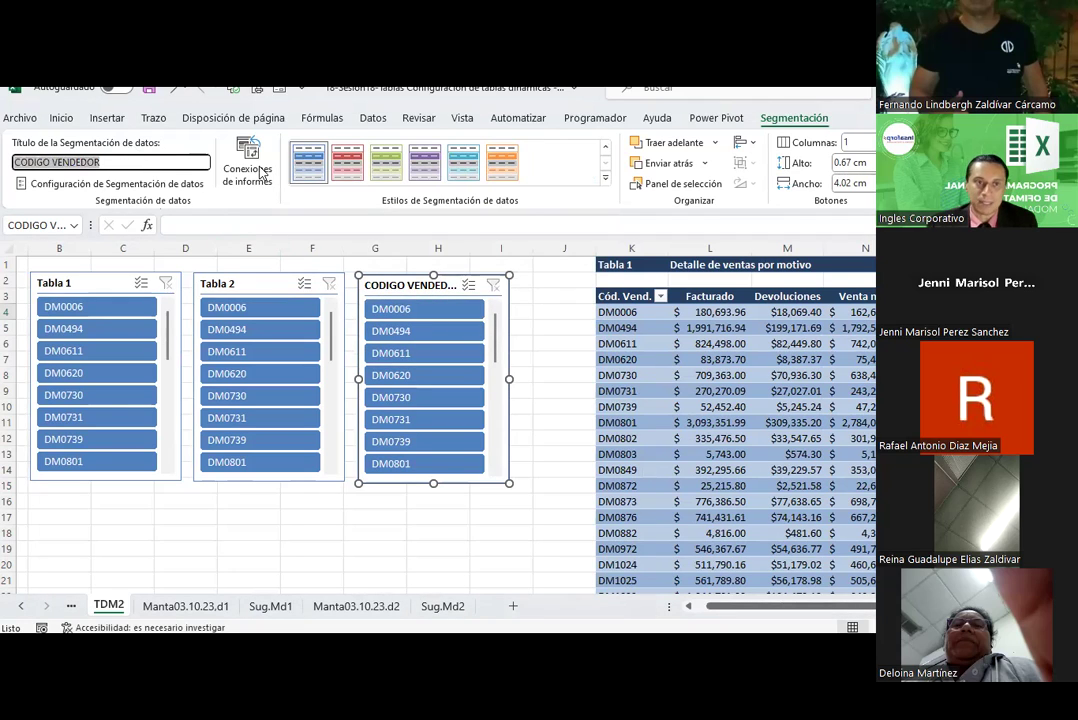
{"action": "type", "text": "Tabla "}
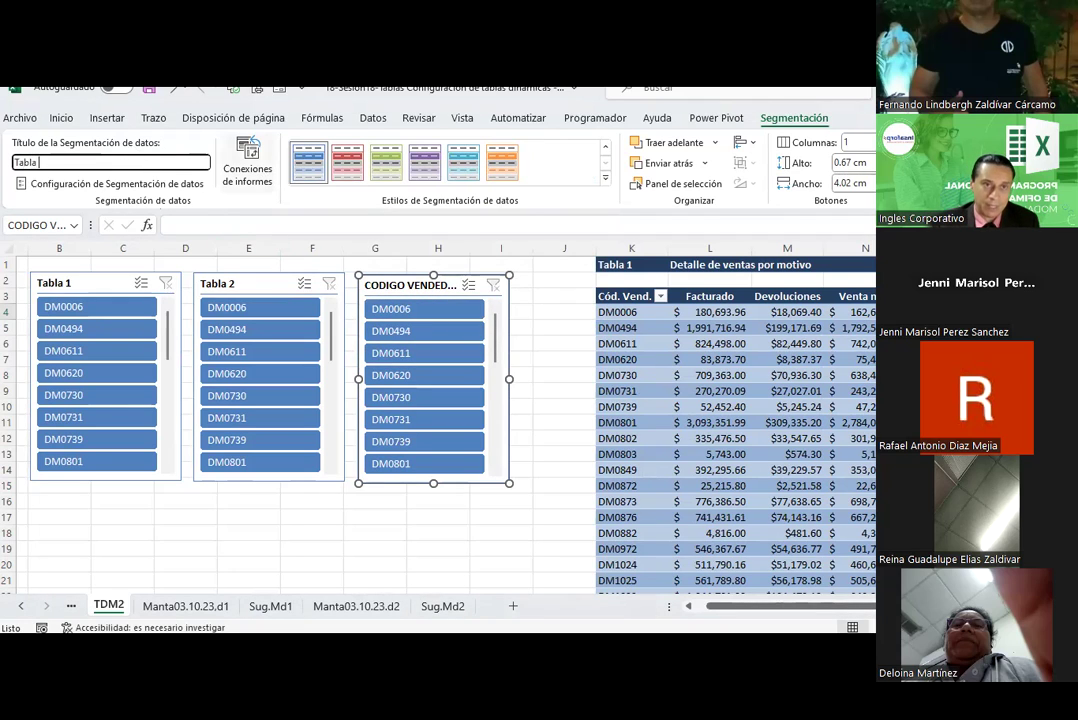
{"action": "type", "text": "3"}
{"action": "key", "text": "Return"}
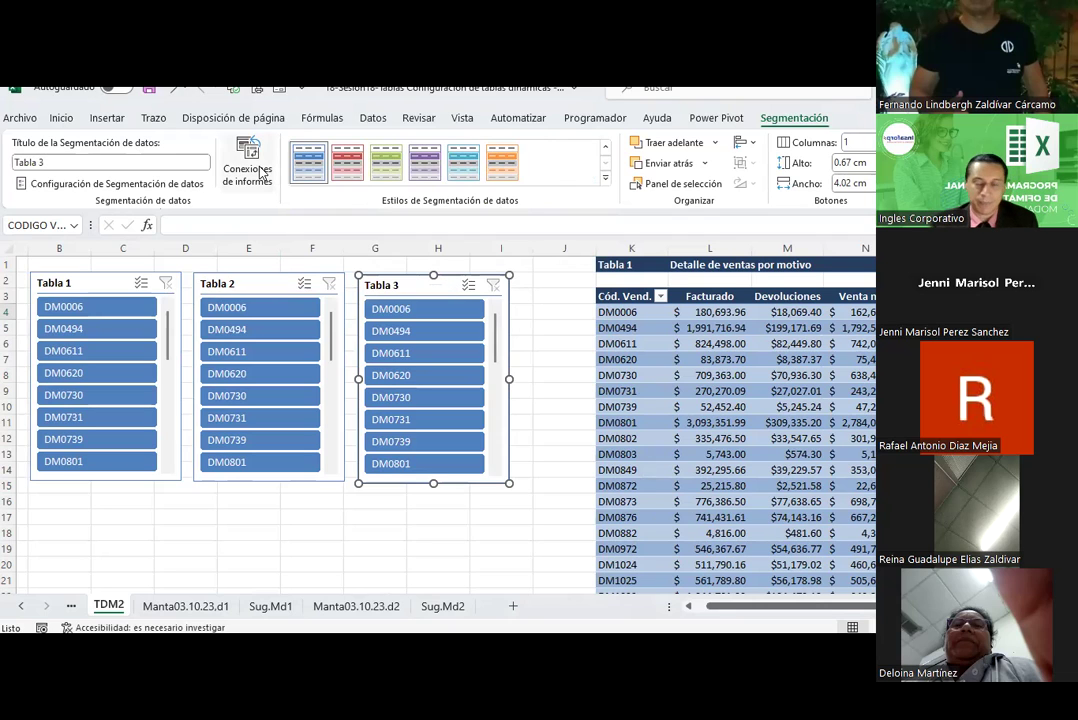
{"action": "left_click", "coordinate": [568, 329]}
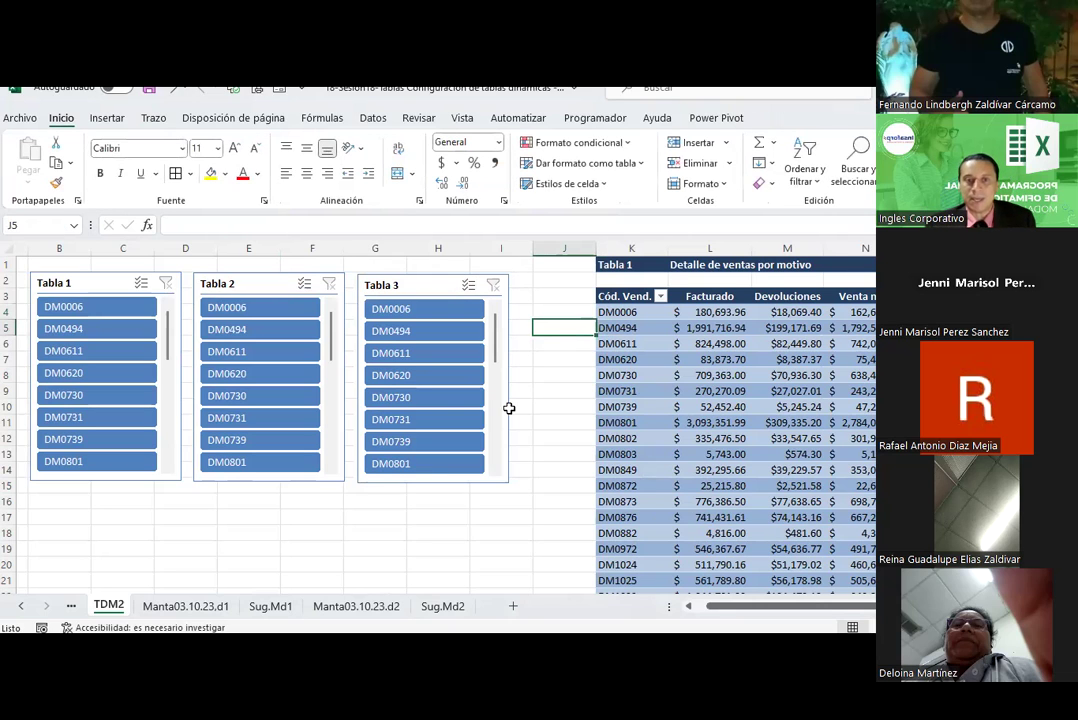
Select DM0006 in the Tabla 1, Tabla 2 and Tabla 3 slicers, then narrow column T
{"action": "left_click", "coordinate": [62, 309]}
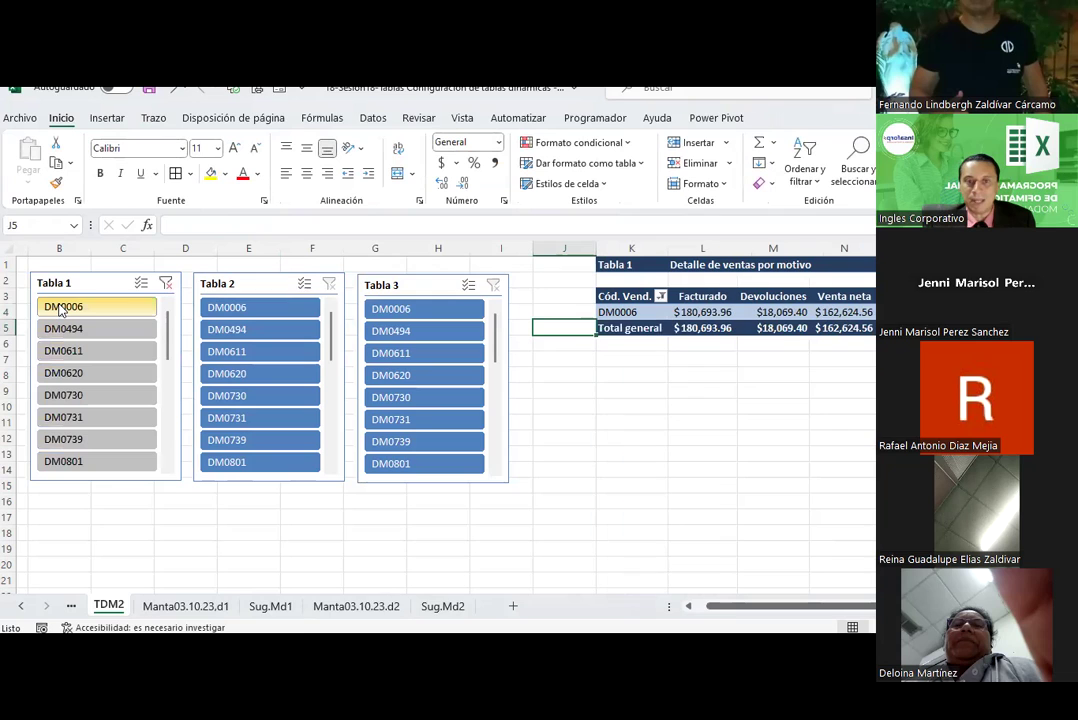
{"action": "left_click", "coordinate": [232, 308]}
{"action": "left_click", "coordinate": [400, 310]}
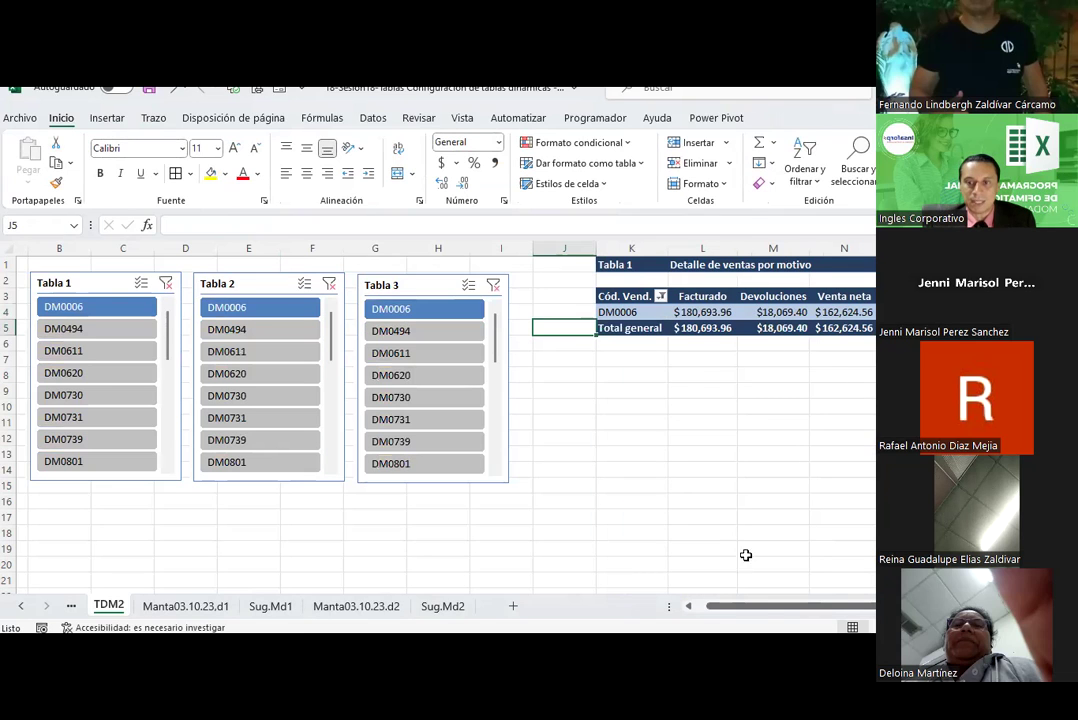
{"action": "left_click_drag", "start_coordinate": [770, 606], "coordinate": [840, 606]}
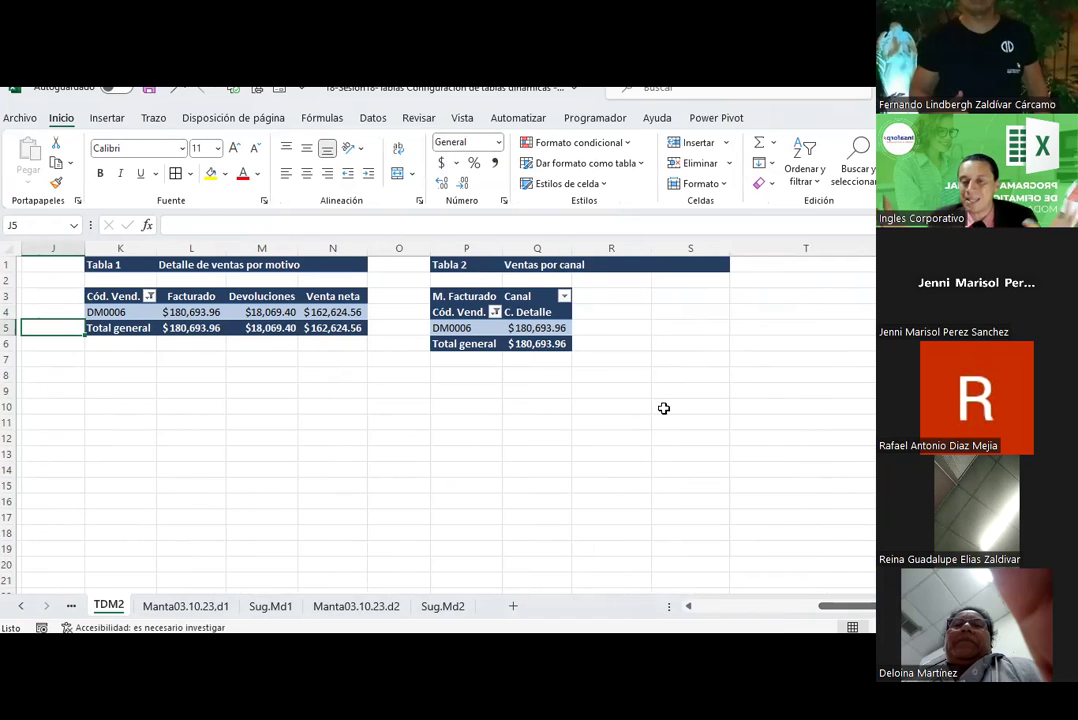
{"action": "left_click_drag", "start_coordinate": [874, 252], "coordinate": [810, 253]}
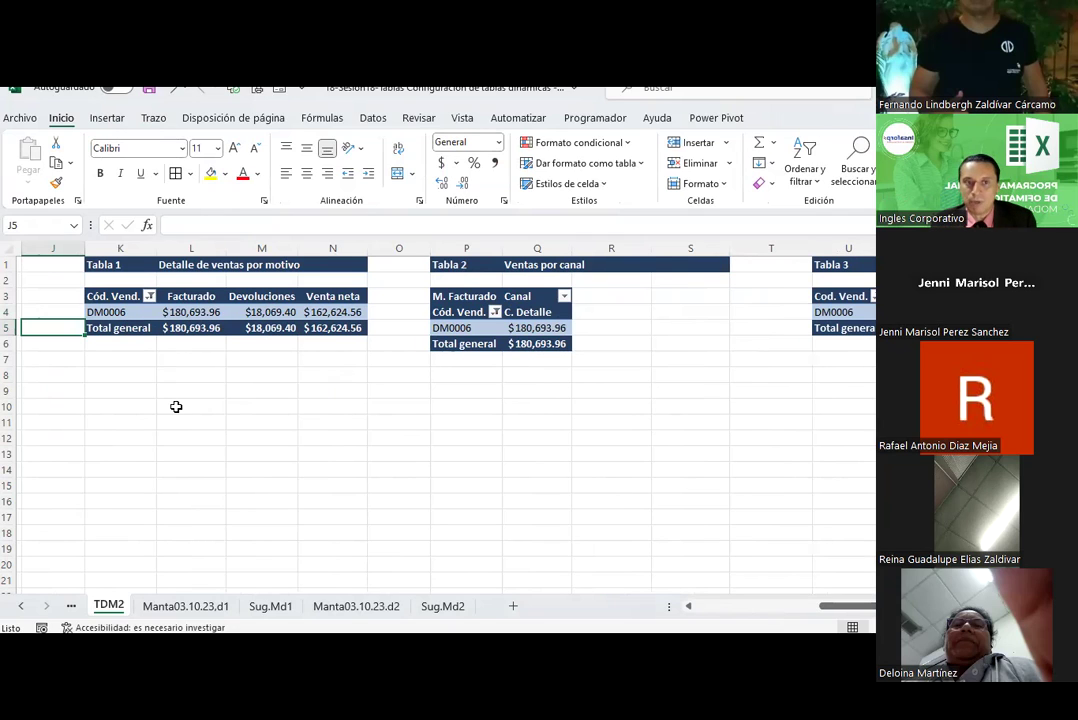
Autofit columns L, N and Q so Facturado, Venta neta and Tabla 2 totals display
{"action": "left_click", "coordinate": [117, 314]}
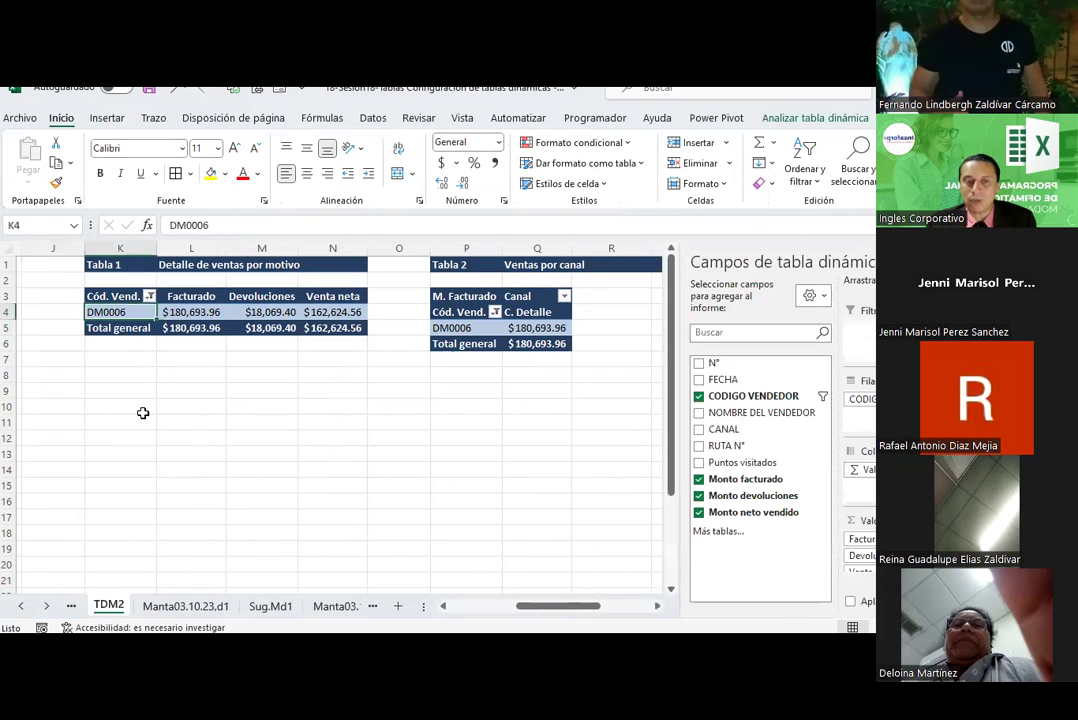
{"action": "scroll", "coordinate": [143, 411], "scroll_direction": "up", "scroll_amount": 3, "text": "ctrl"}
{"action": "scroll", "coordinate": [370, 424], "scroll_direction": "up", "scroll_amount": 1}
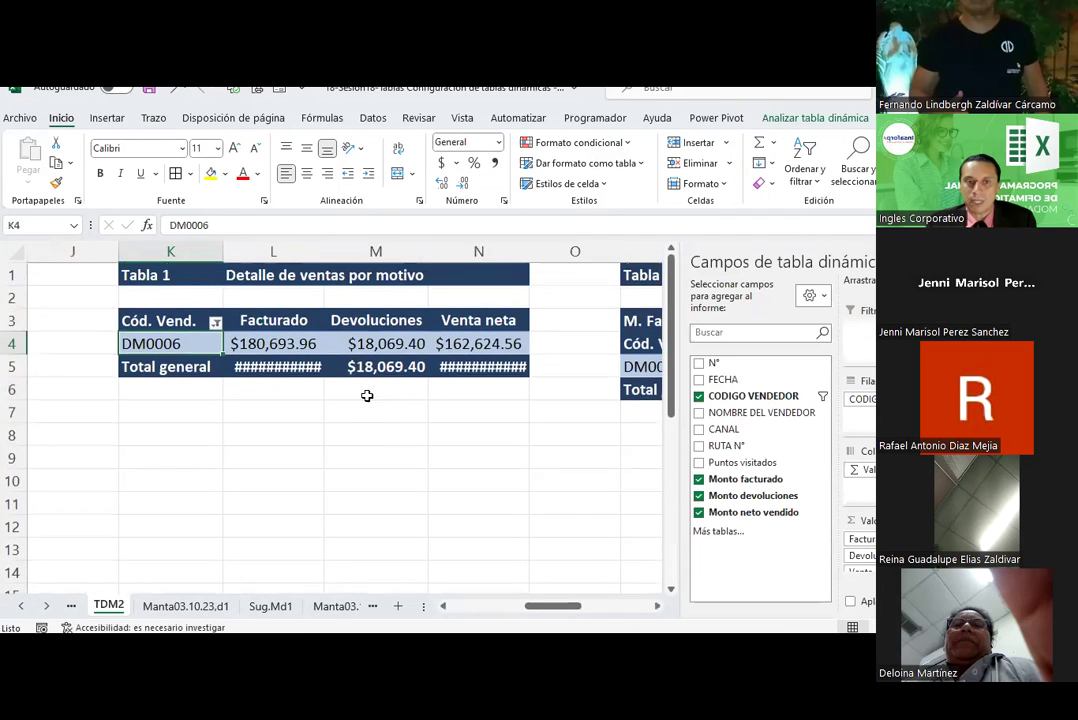
{"action": "double_click", "coordinate": [324, 252]}
{"action": "double_click", "coordinate": [643, 252]}
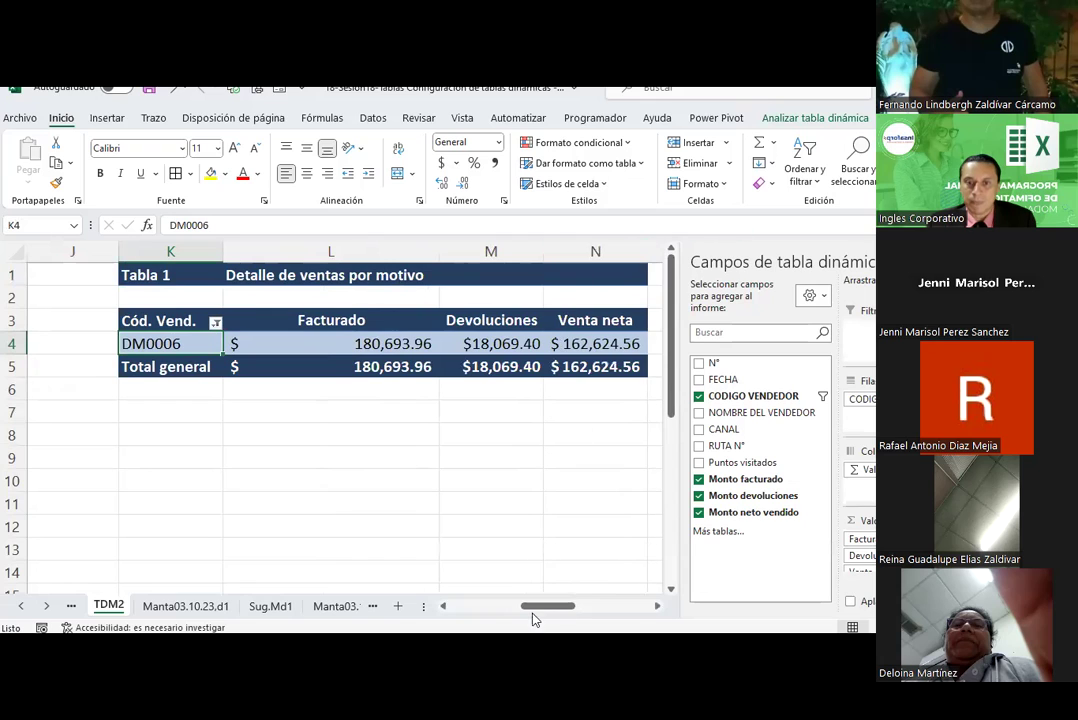
{"action": "left_click_drag", "start_coordinate": [537, 610], "coordinate": [647, 614]}
{"action": "double_click", "coordinate": [425, 252]}
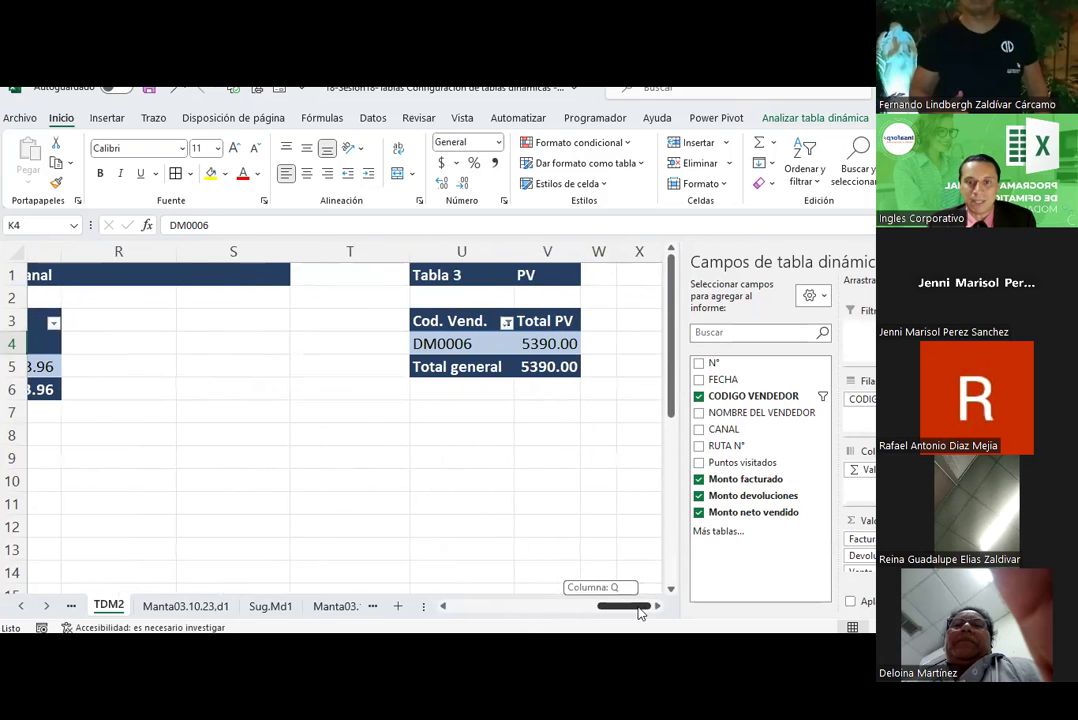
{"action": "left_click", "coordinate": [490, 434]}
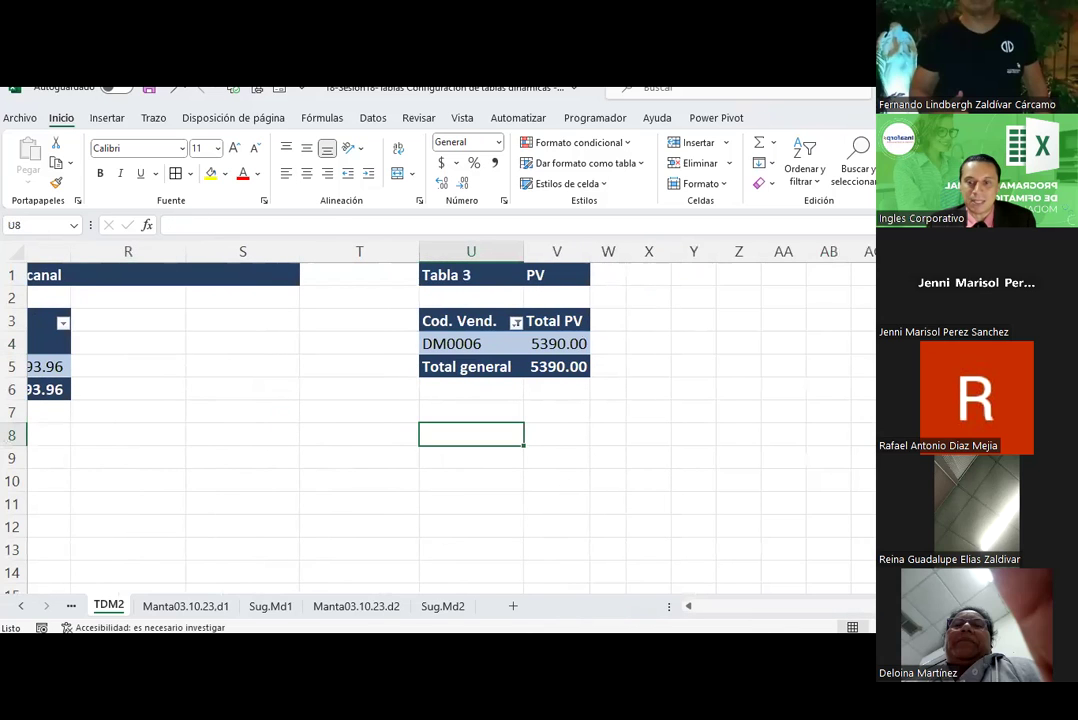
Autofit column N again and check the DM0006 amount in Tabla 2
{"action": "scroll", "coordinate": [847, 610], "scroll_direction": "left", "scroll_amount": 3}
{"action": "scroll", "coordinate": [847, 610], "scroll_direction": "left", "scroll_amount": 2}
{"action": "scroll", "coordinate": [722, 517], "scroll_direction": "left", "scroll_amount": 2}
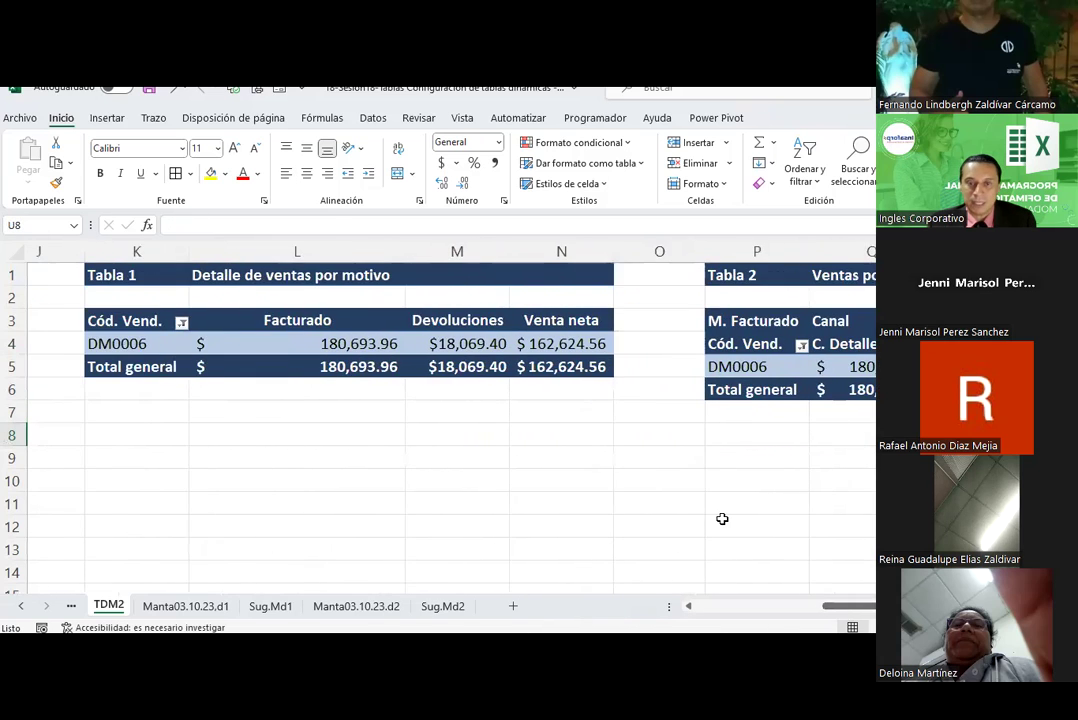
{"action": "double_click", "coordinate": [662, 253]}
{"action": "scroll", "coordinate": [710, 505], "scroll_direction": "right", "scroll_amount": 2}
{"action": "scroll", "coordinate": [710, 500], "scroll_direction": "right", "scroll_amount": 1}
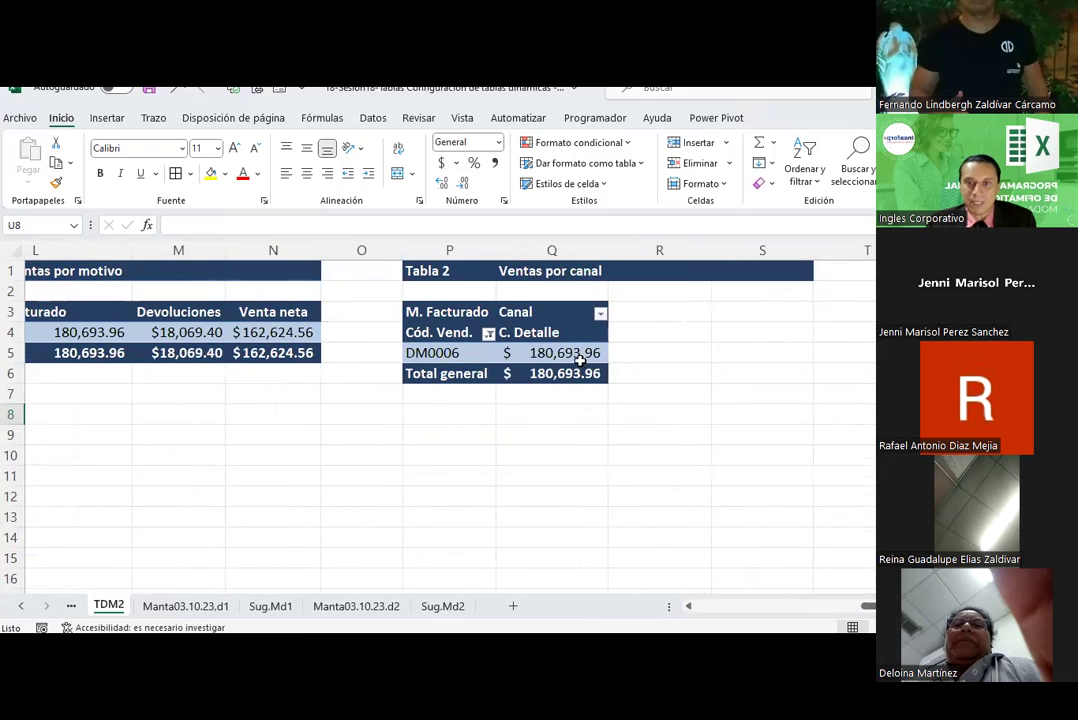
{"action": "scroll", "coordinate": [580, 360], "scroll_direction": "down", "scroll_amount": 1}
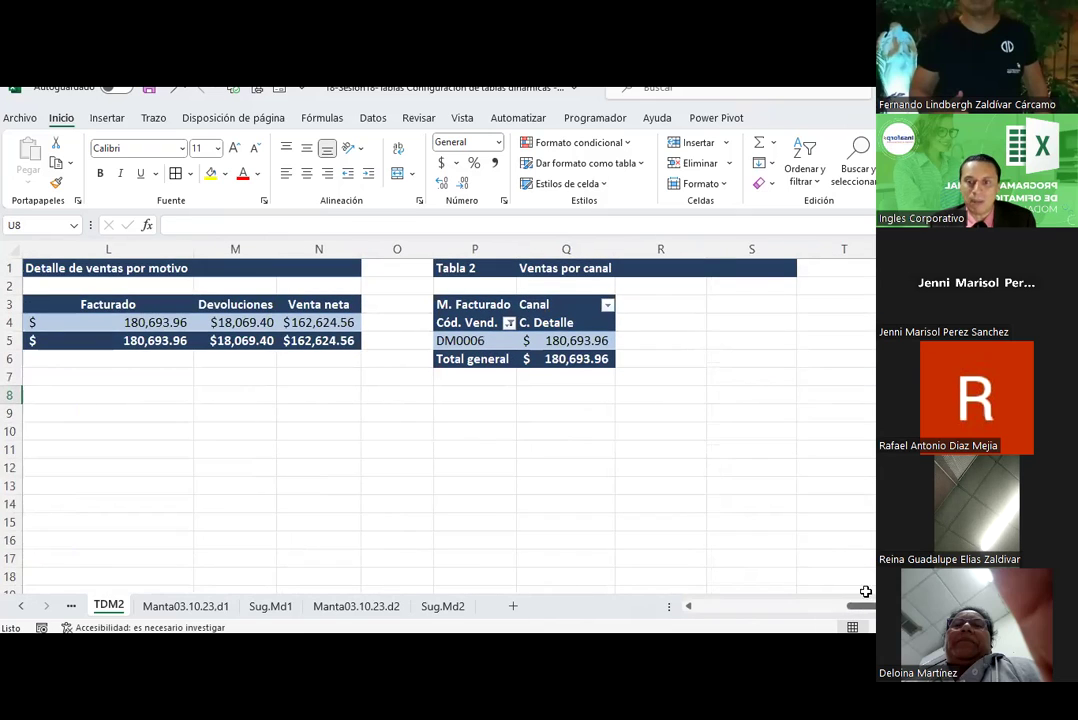
{"action": "scroll", "coordinate": [740, 481], "scroll_direction": "down", "scroll_amount": 1}
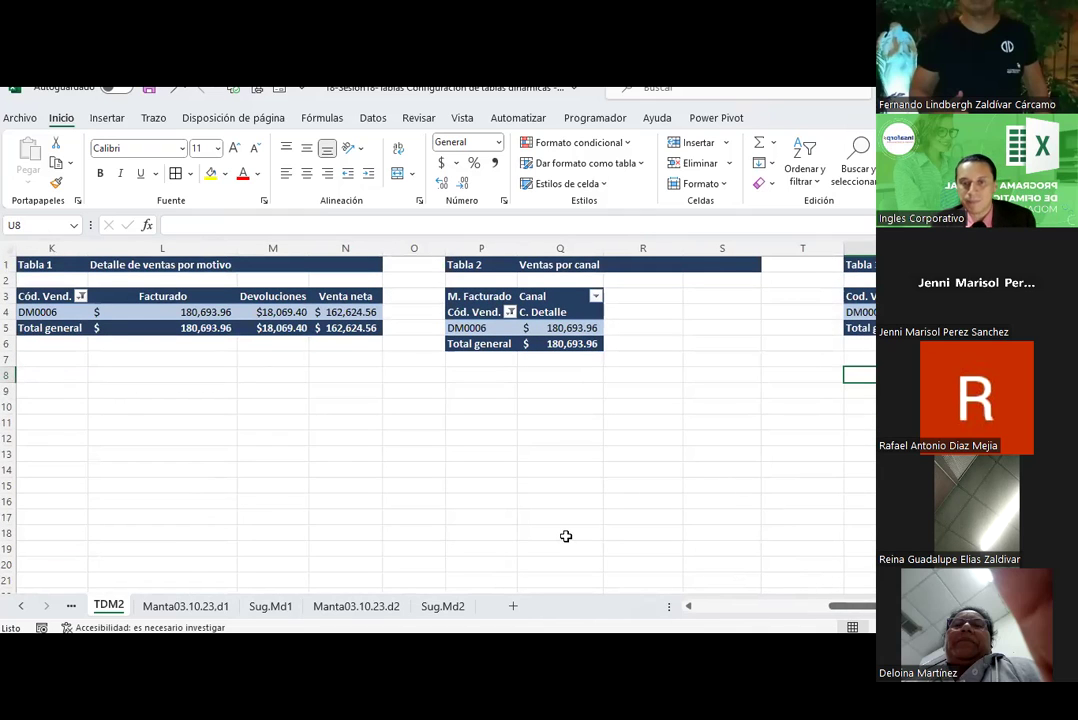
{"action": "left_click_drag", "start_coordinate": [872, 607], "coordinate": [866, 608]}
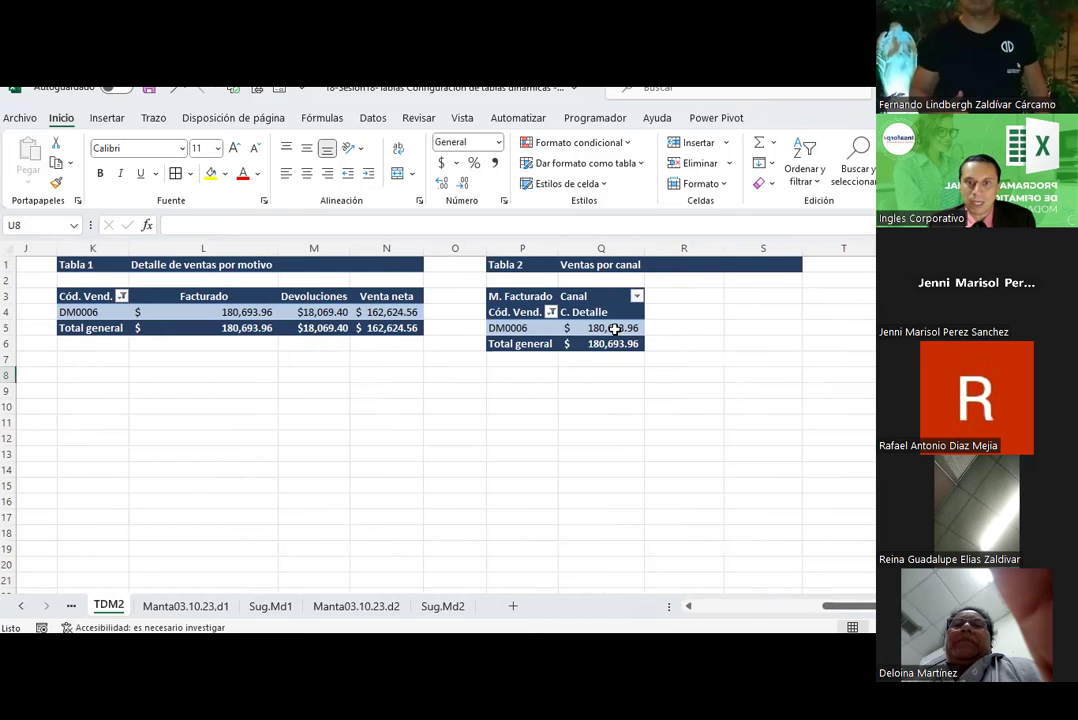
{"action": "left_click", "coordinate": [614, 329]}
{"action": "left_click", "coordinate": [561, 438]}
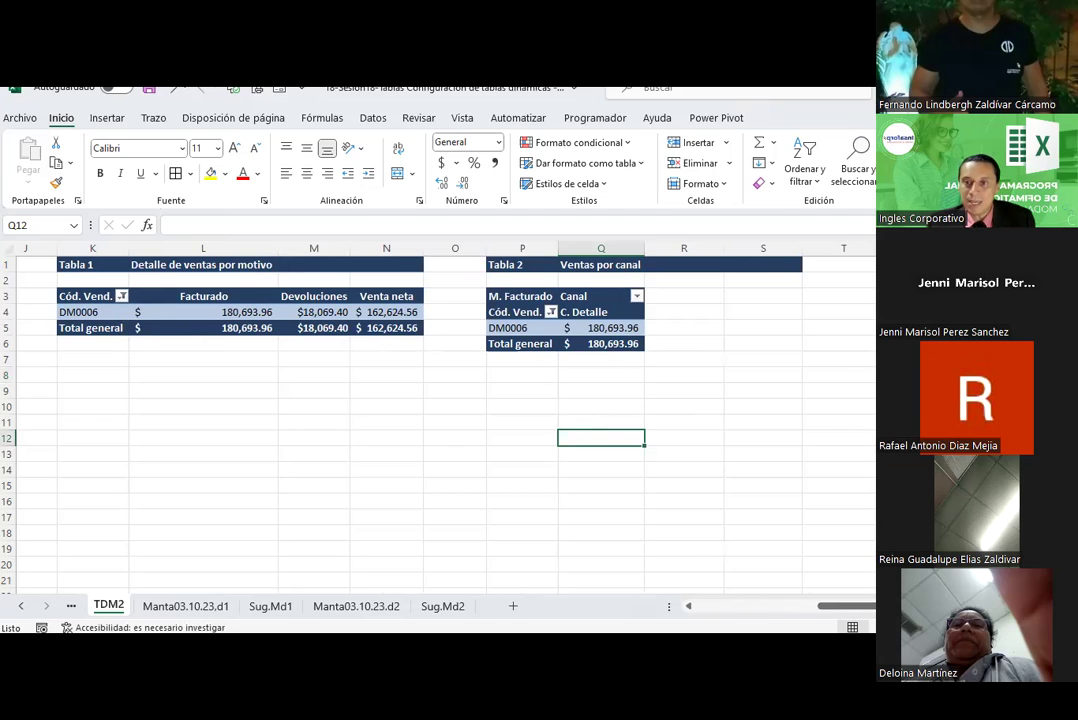
{"action": "left_click", "coordinate": [613, 328]}
Clear the DM0006 filter from the Tabla 1, Tabla 2 and Tabla 3 slicers
{"action": "left_click", "coordinate": [594, 460]}
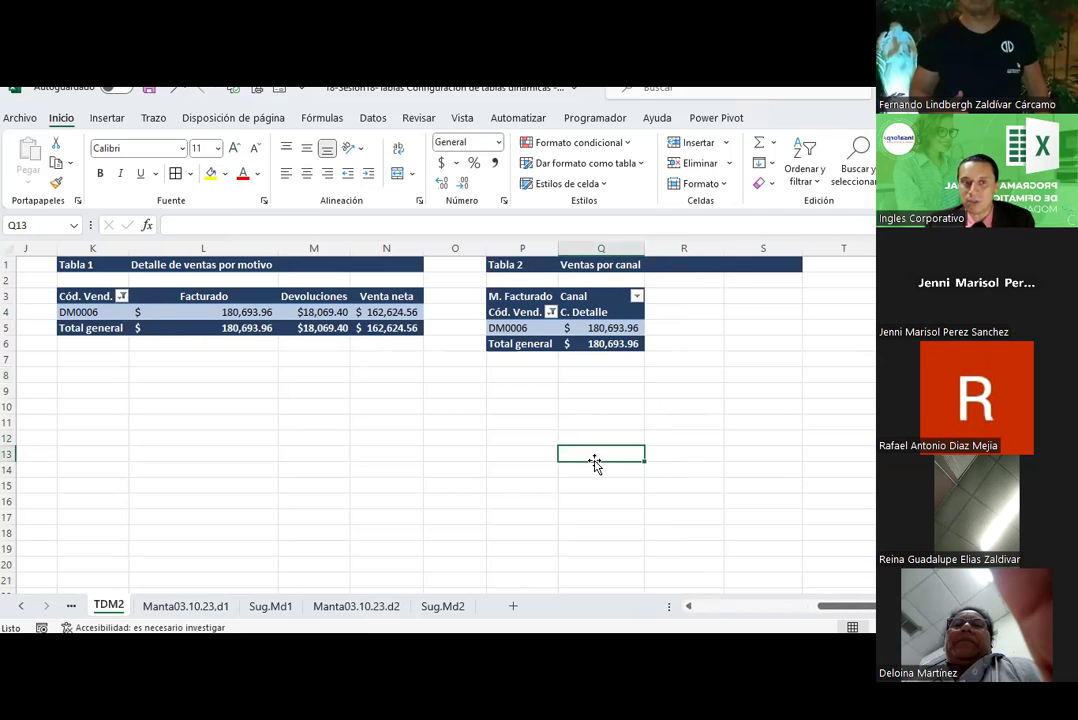
{"action": "left_click", "coordinate": [707, 608]}
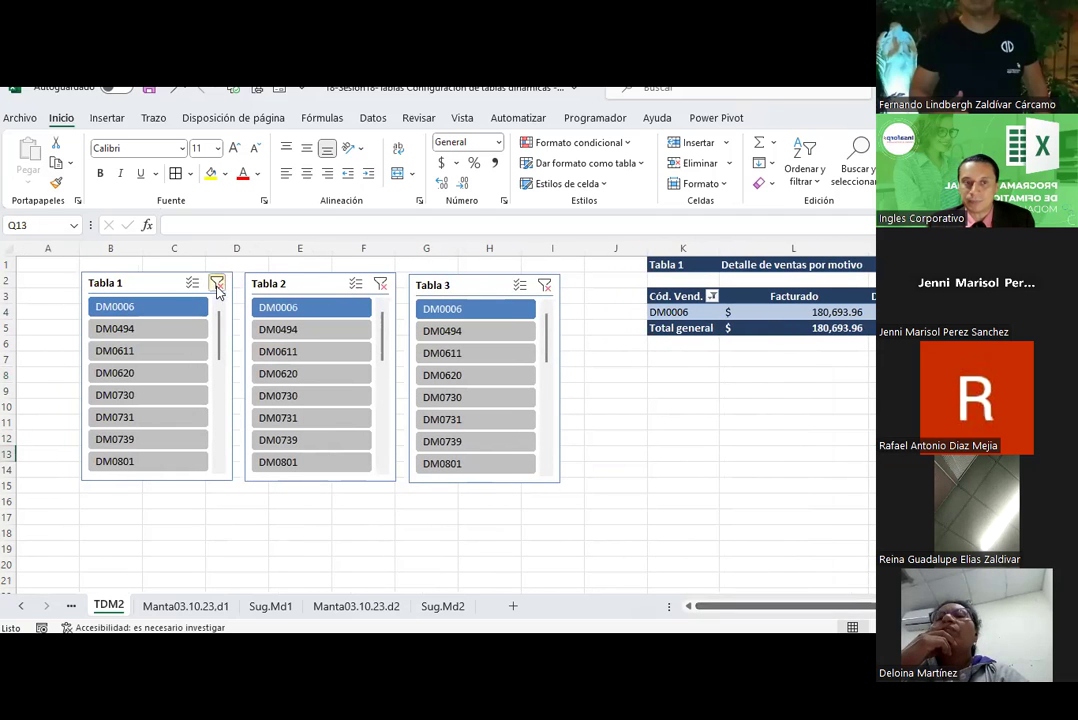
{"action": "left_click", "coordinate": [217, 285]}
{"action": "left_click", "coordinate": [379, 286]}
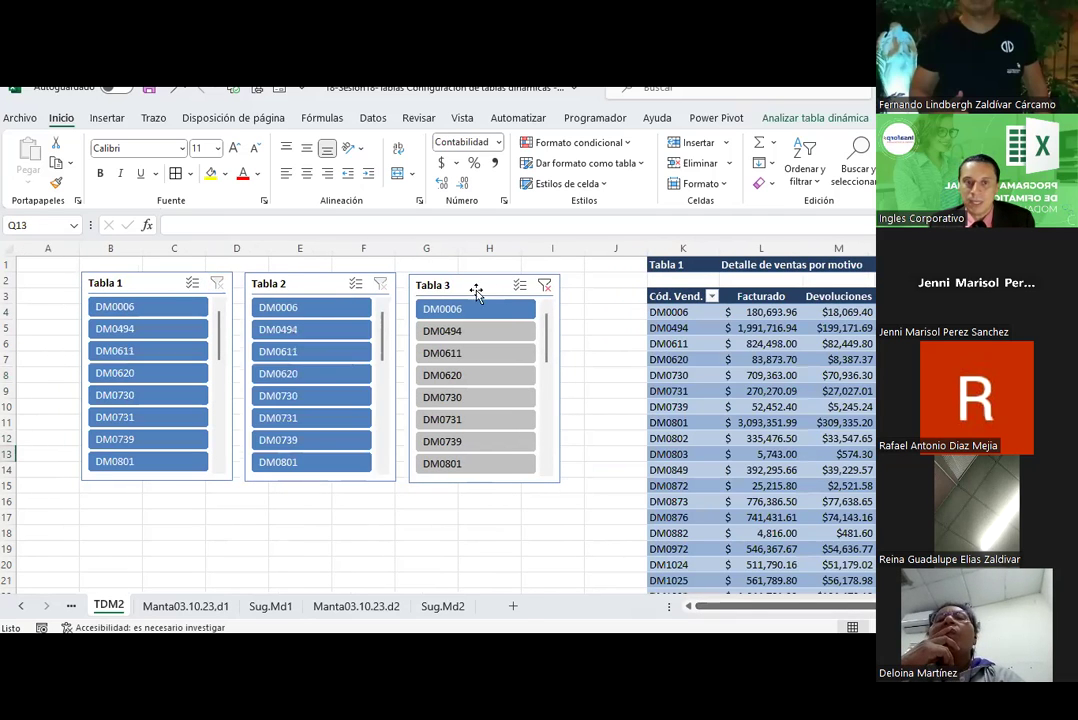
{"action": "left_click", "coordinate": [545, 285]}
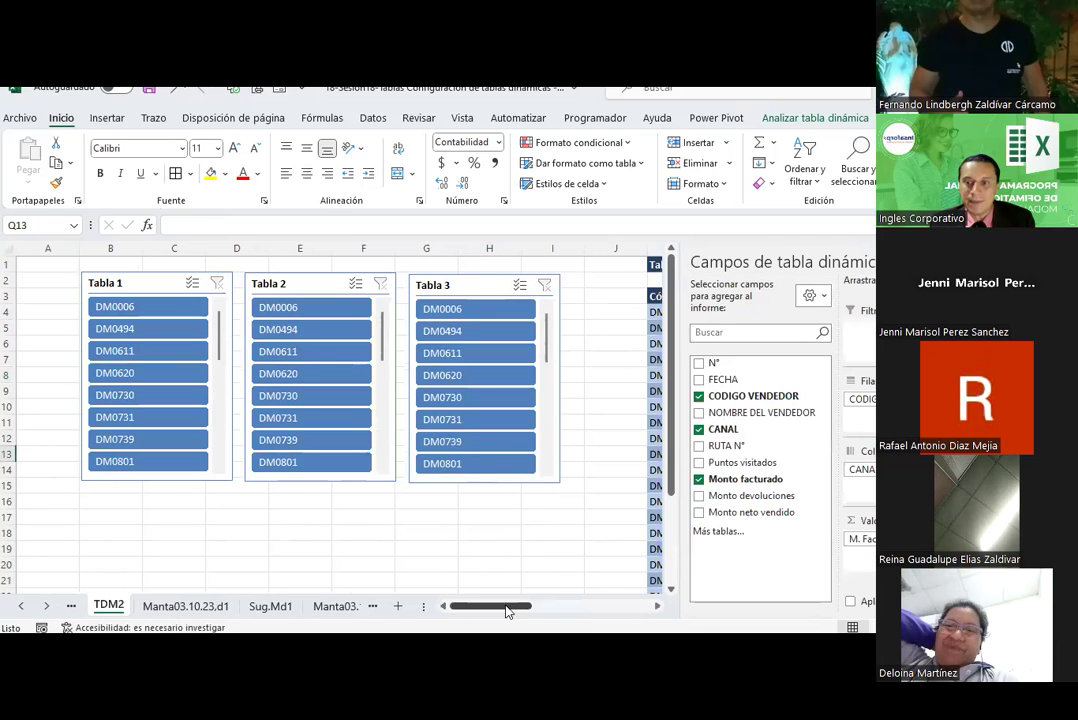
{"action": "left_click_drag", "start_coordinate": [505, 613], "coordinate": [641, 610]}
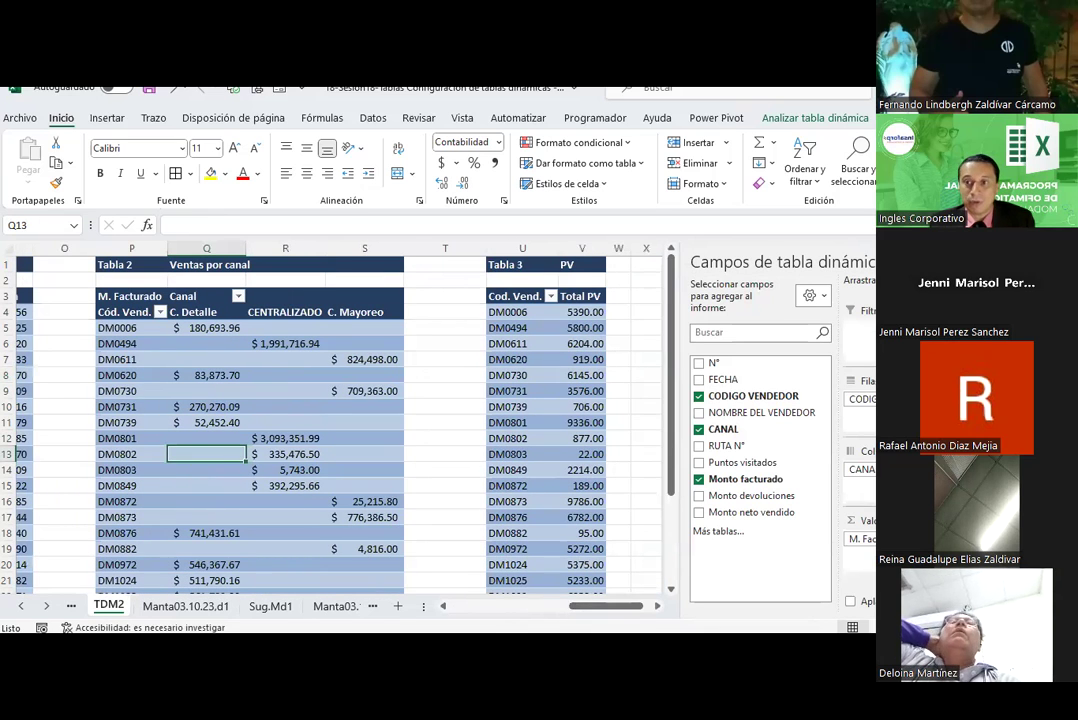
Select cell Z3 beside Tabla 3 for the next pivot table
{"action": "left_click", "coordinate": [868, 262]}
{"action": "left_click", "coordinate": [714, 287]}
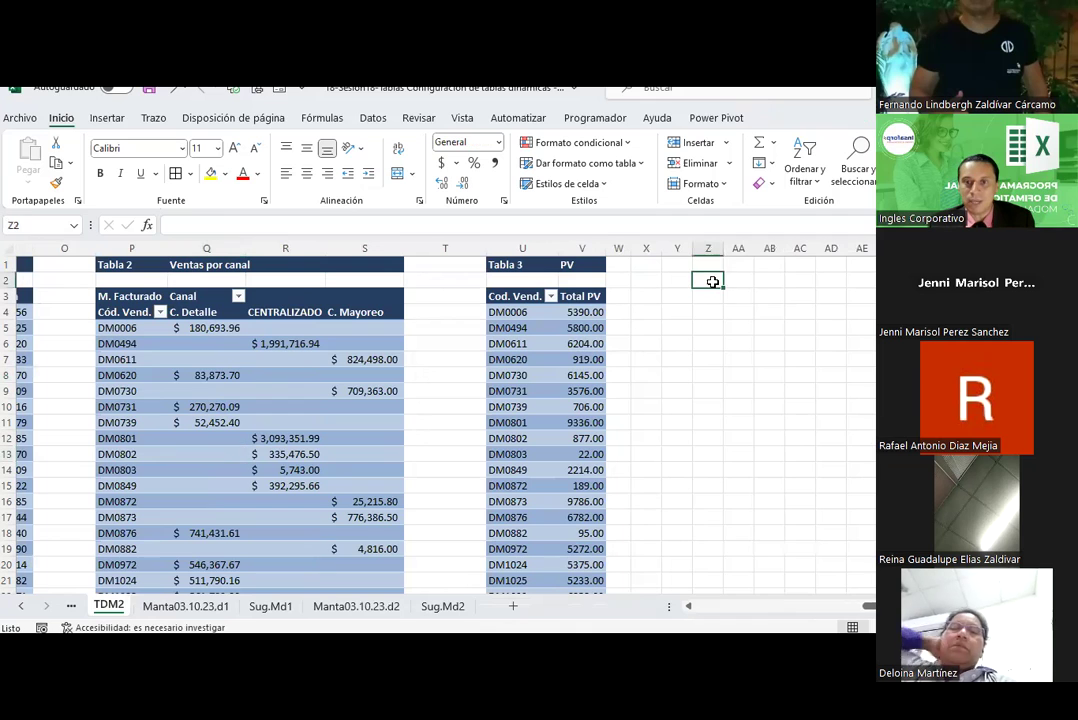
{"action": "key", "text": "Up"}
{"action": "left_click", "coordinate": [711, 291]}
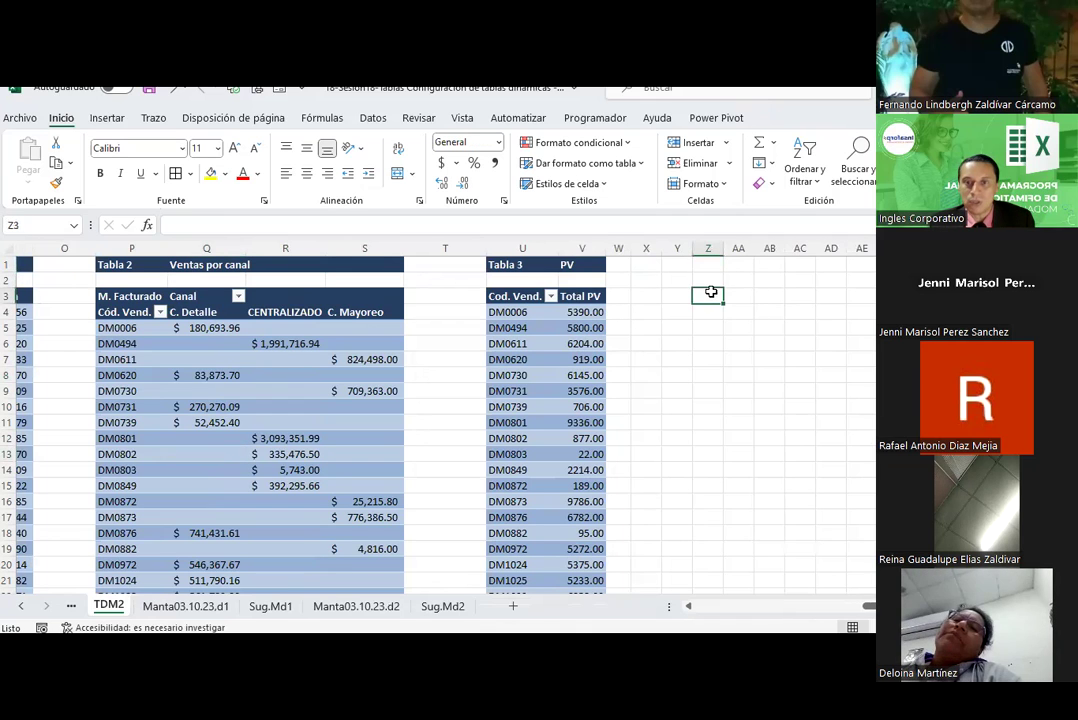
Try a recommended pivot table on Manta03.10.23.d1 range A4:J5586, then cancel it
{"action": "left_click", "coordinate": [107, 118]}
{"action": "left_click", "coordinate": [104, 168]}
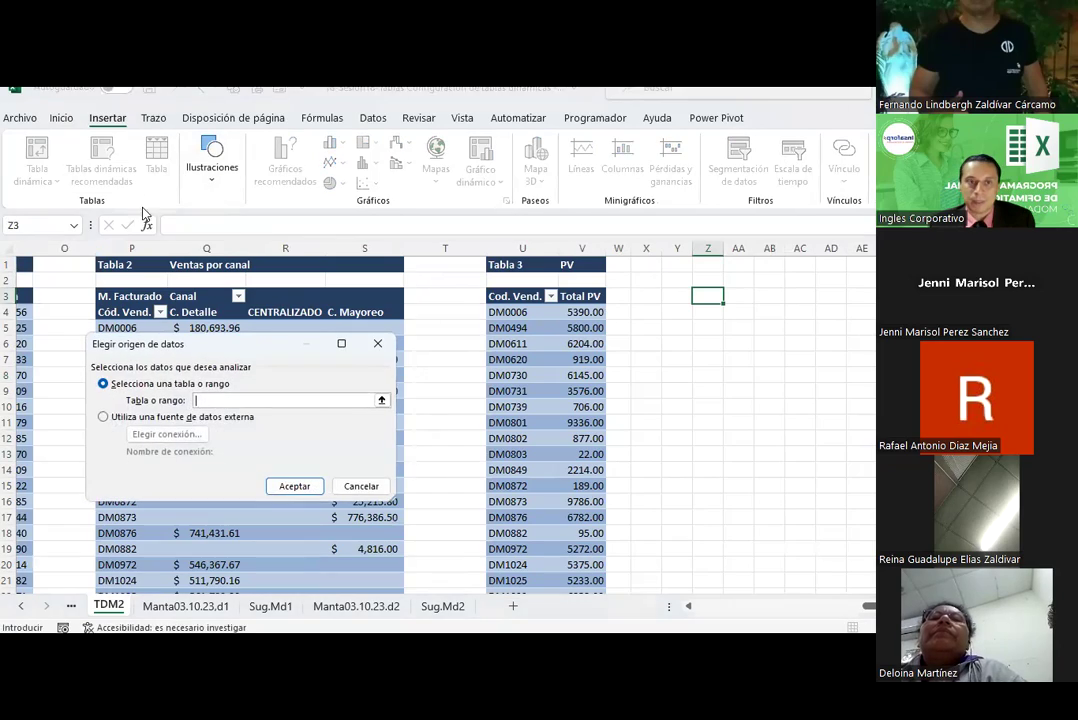
{"action": "left_click", "coordinate": [381, 401]}
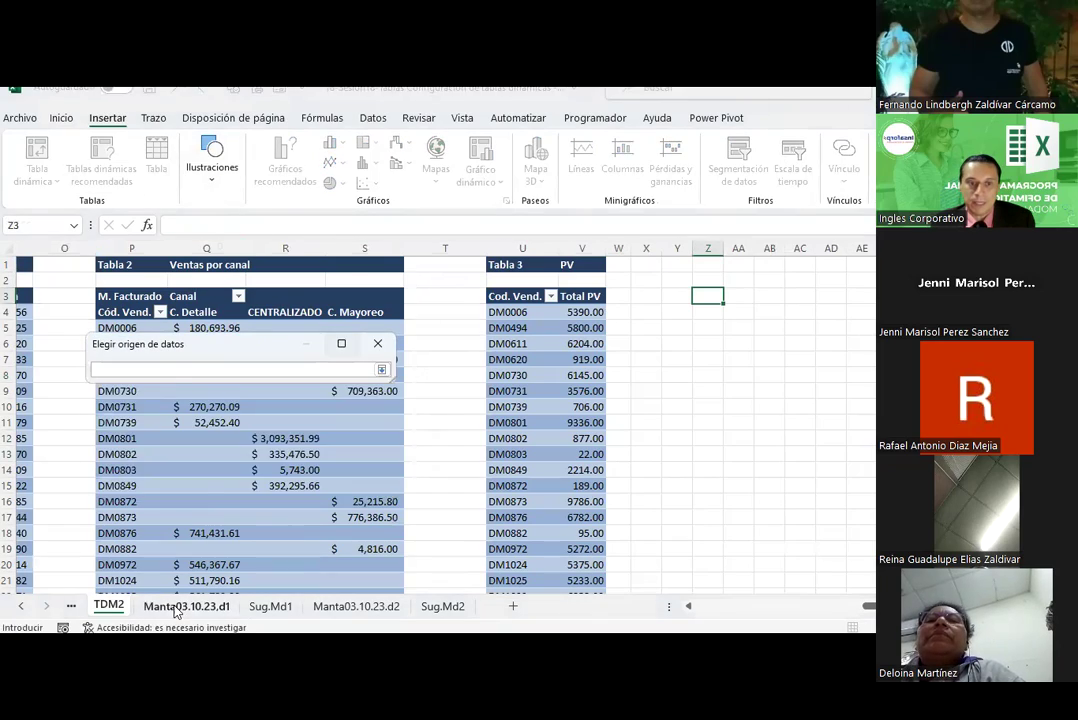
{"action": "left_click", "coordinate": [183, 606]}
{"action": "scroll", "coordinate": [853, 422], "scroll_direction": "up", "scroll_amount": 14}
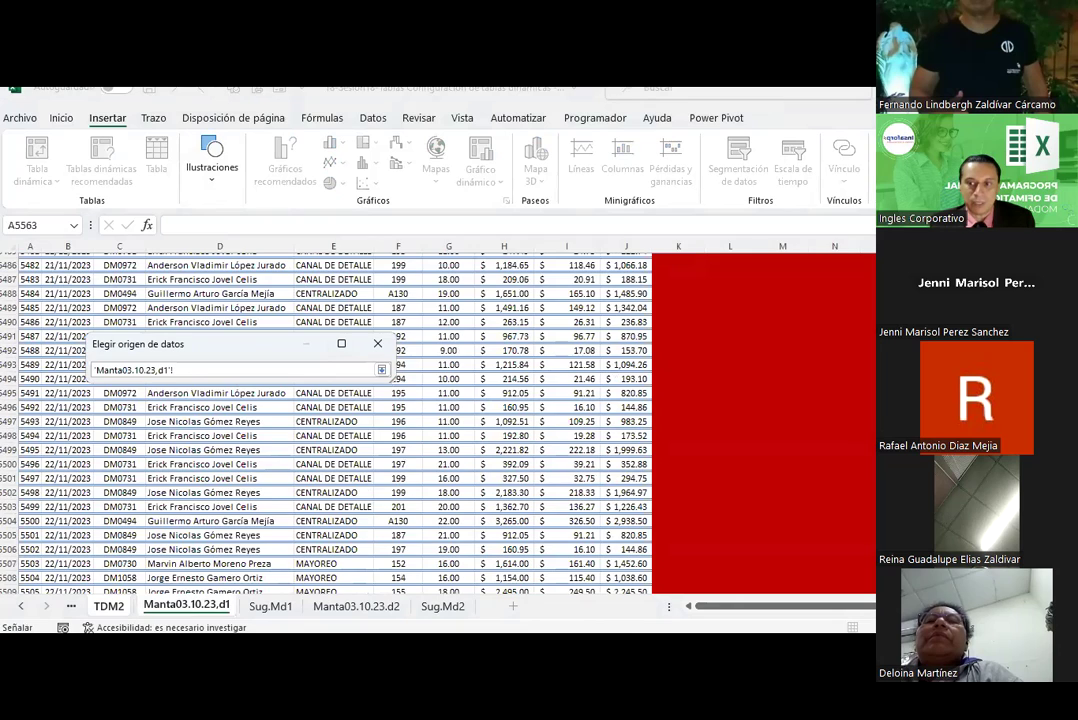
{"action": "key", "text": "ctrl+Home"}
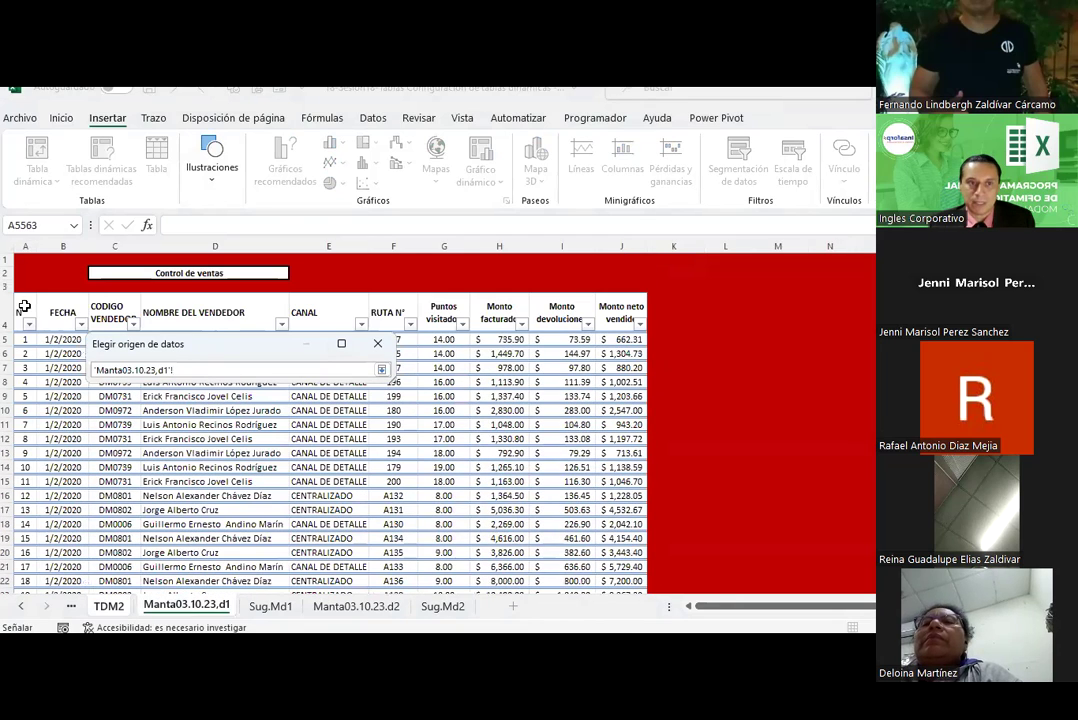
{"action": "left_click_drag", "start_coordinate": [24, 307], "coordinate": [620, 313]}
{"action": "key", "text": "ctrl+shift+Down"}
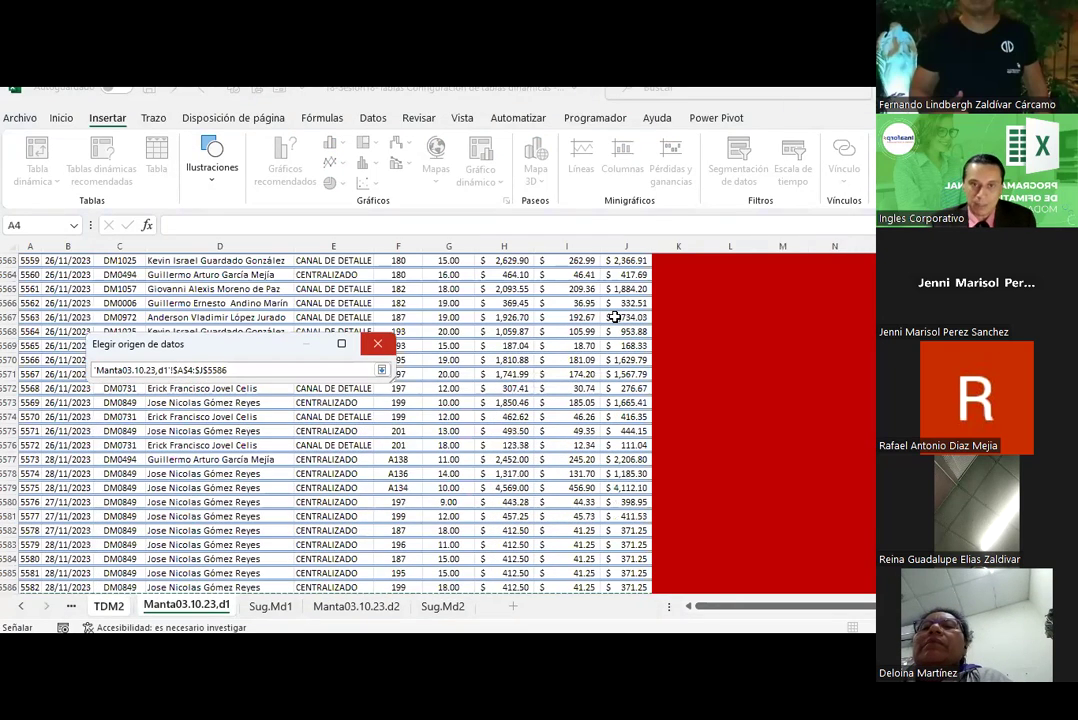
{"action": "key", "text": "Return"}
{"action": "key", "text": "Return"}
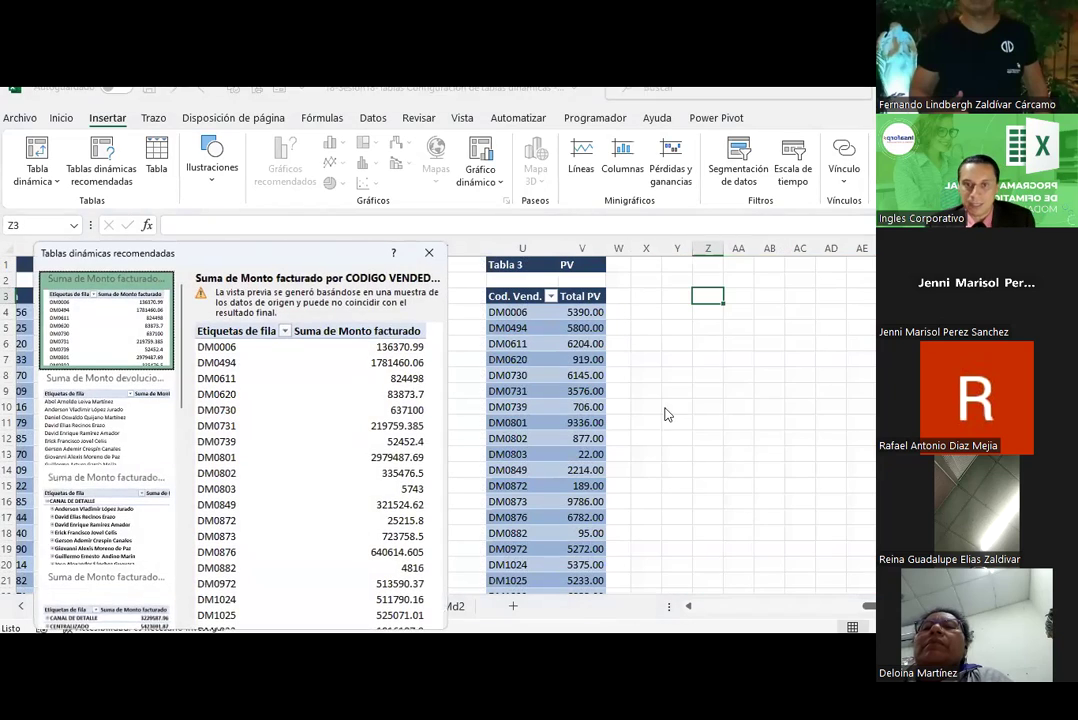
{"action": "key", "text": "Escape"}
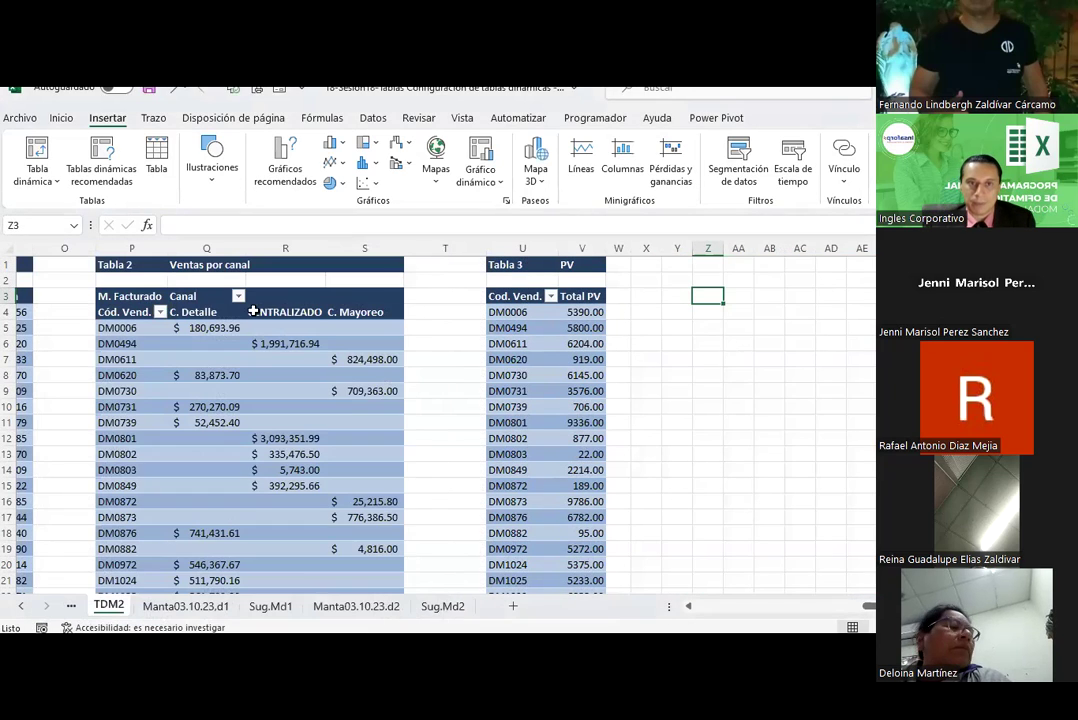
Create a pivot table from Manta03.10.23.d1 A4:J5586 at TDM2!Z3
{"action": "left_click", "coordinate": [37, 152]}
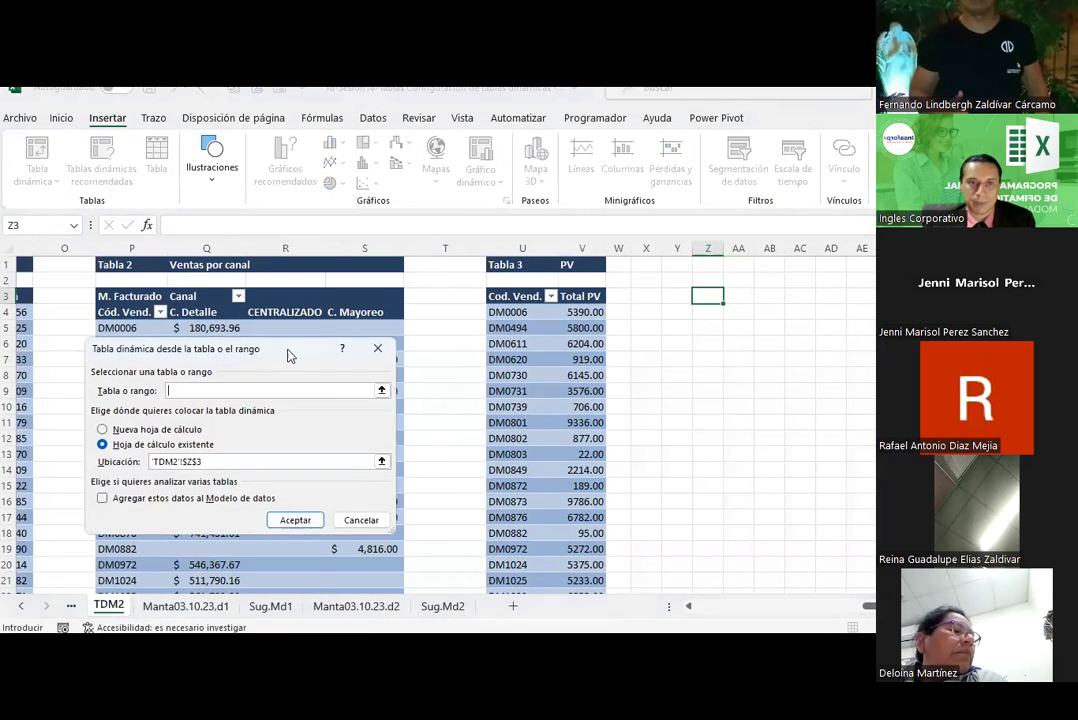
{"action": "left_click", "coordinate": [381, 390]}
{"action": "left_click", "coordinate": [186, 606]}
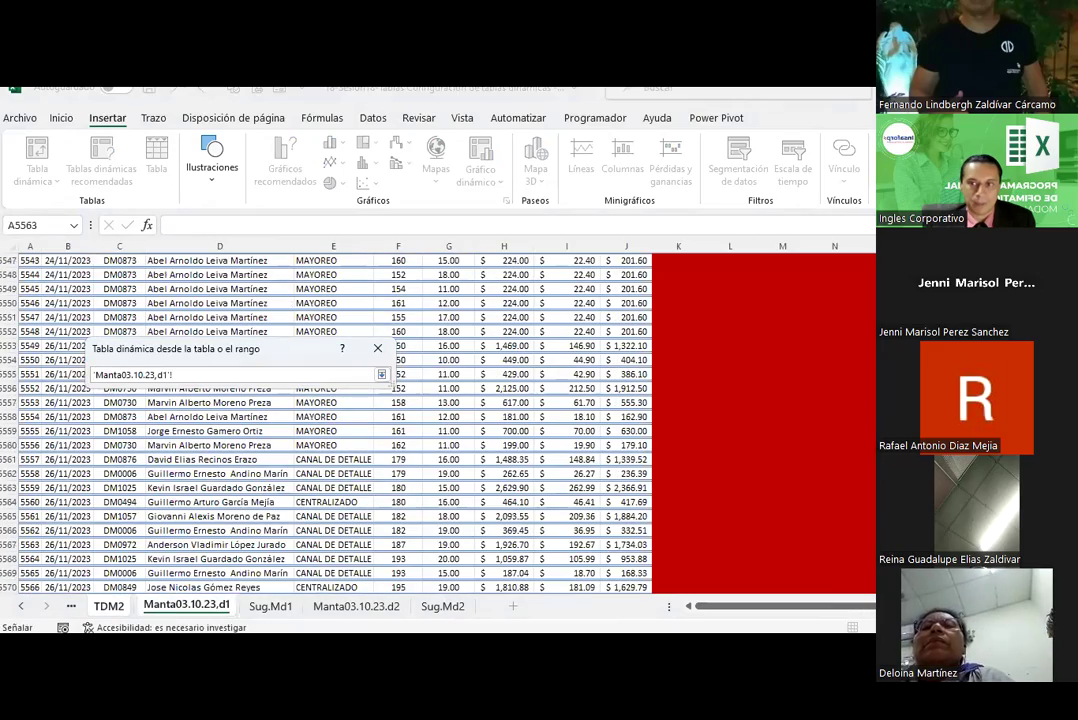
{"action": "scroll", "coordinate": [170, 388], "scroll_direction": "up", "scroll_amount": 20}
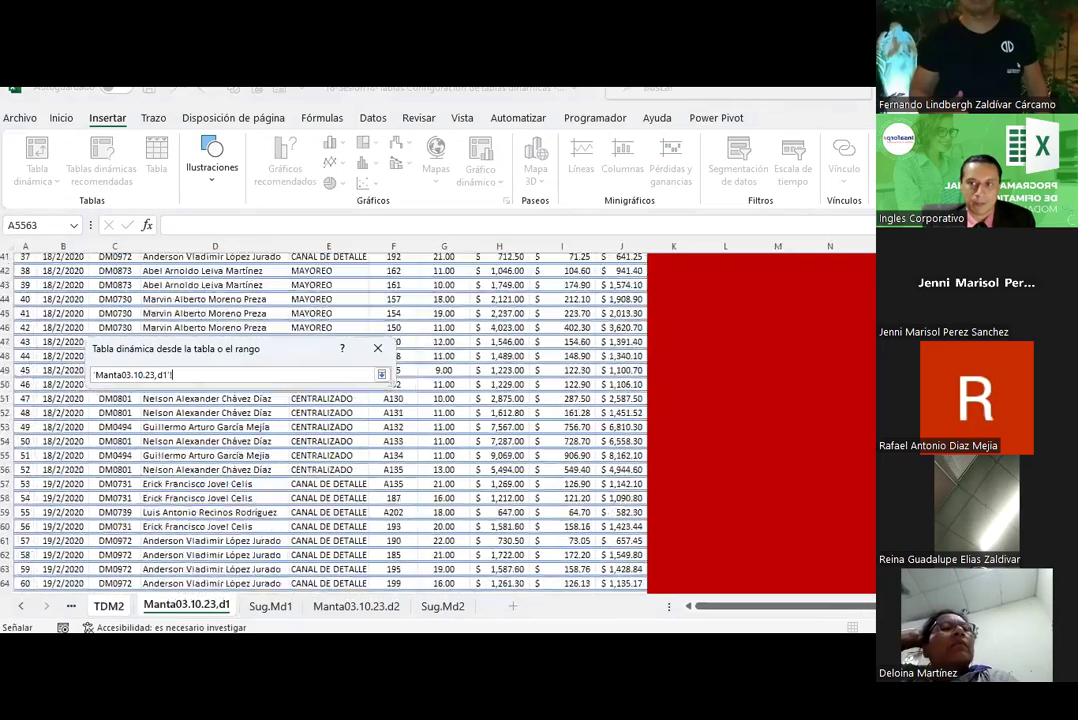
{"action": "left_click_drag", "start_coordinate": [45, 308], "coordinate": [598, 328]}
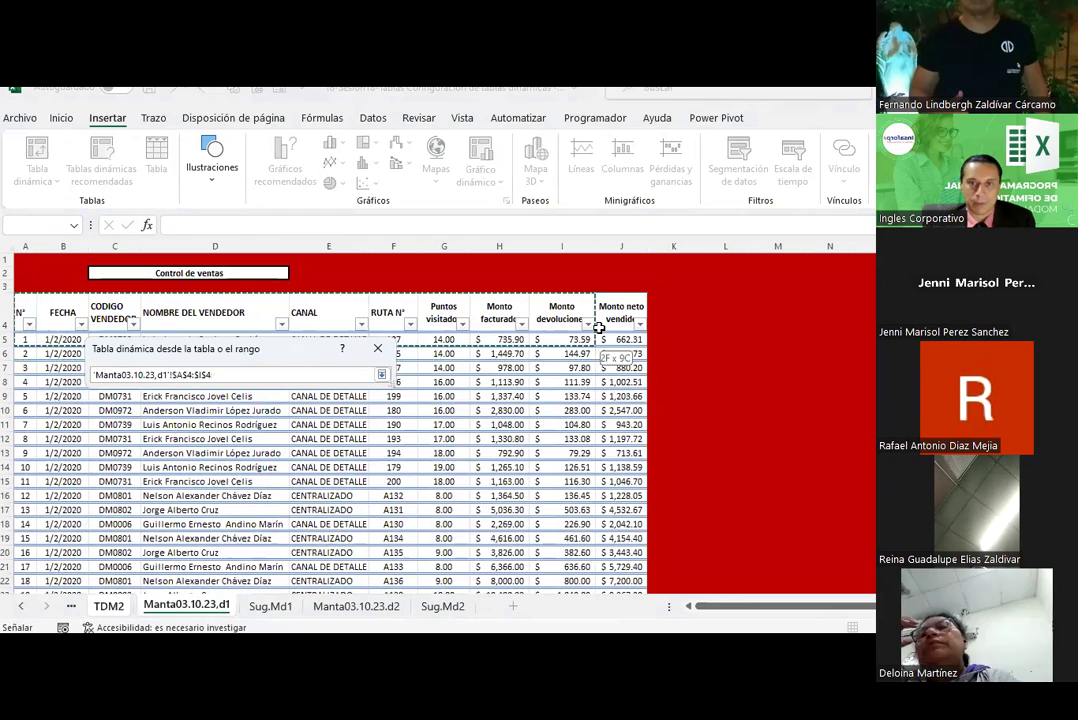
{"action": "key", "text": "ctrl+shift+Down"}
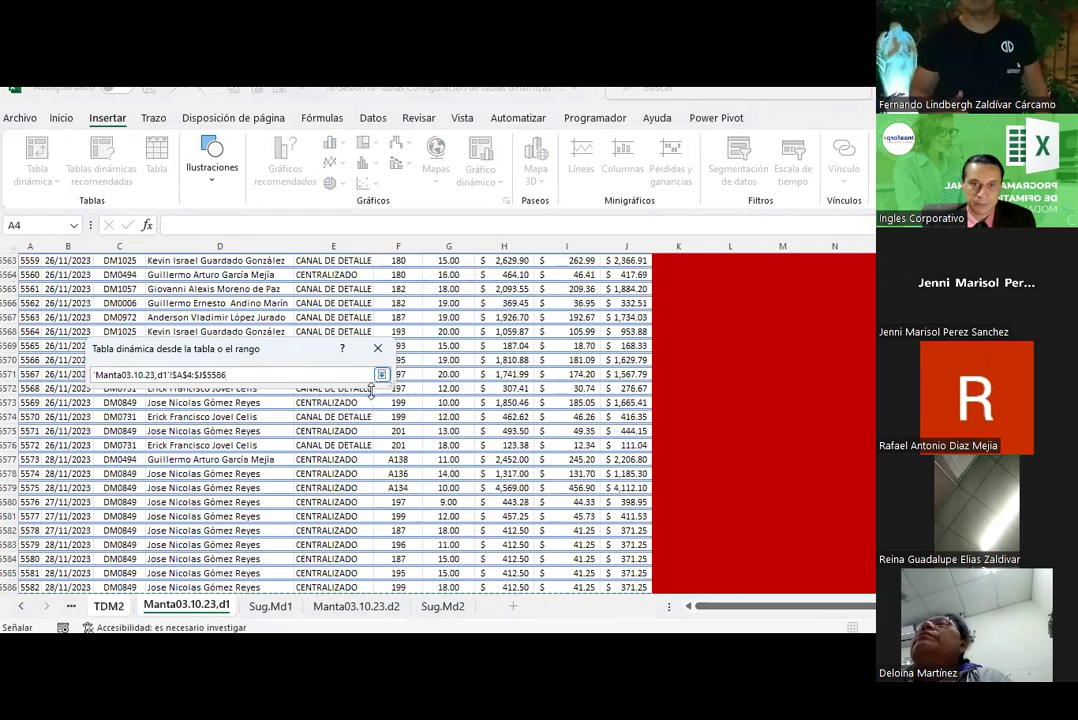
{"action": "left_click", "coordinate": [381, 374]}
{"action": "left_click", "coordinate": [294, 517]}
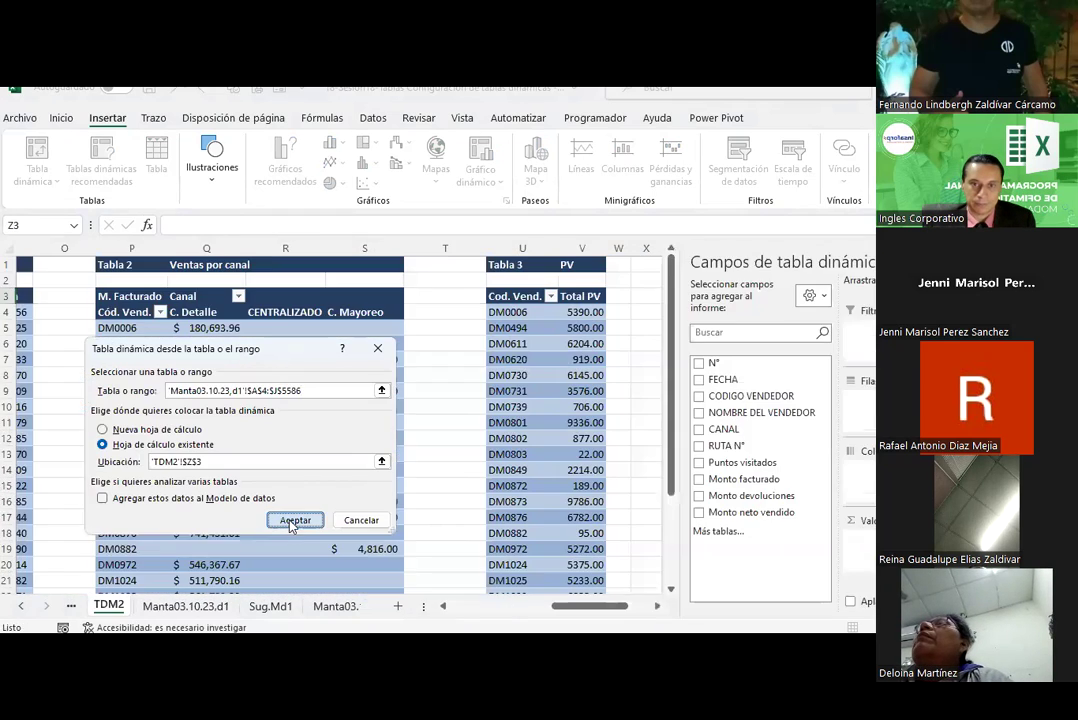
{"action": "left_click", "coordinate": [652, 606]}
Add FECHA years as rows with sums of Monto facturado, Monto devoluciones and Monto neto vendido
{"action": "left_click", "coordinate": [655, 606]}
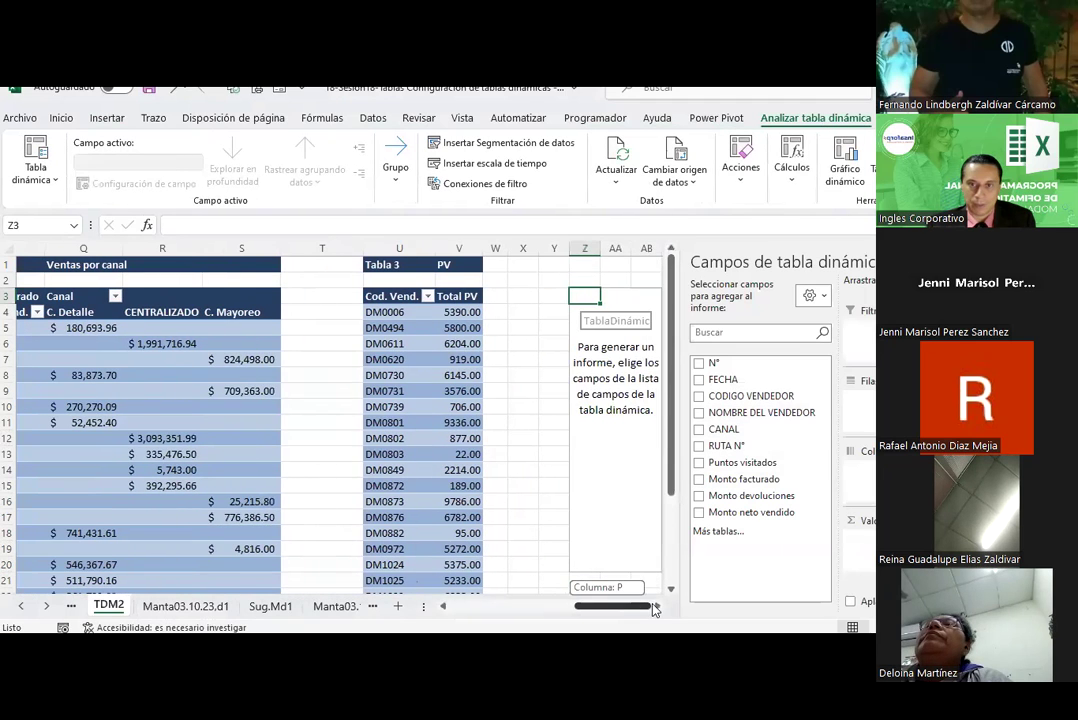
{"action": "left_click", "coordinate": [655, 606]}
{"action": "left_click", "coordinate": [655, 606]}
{"action": "left_click", "coordinate": [655, 606]}
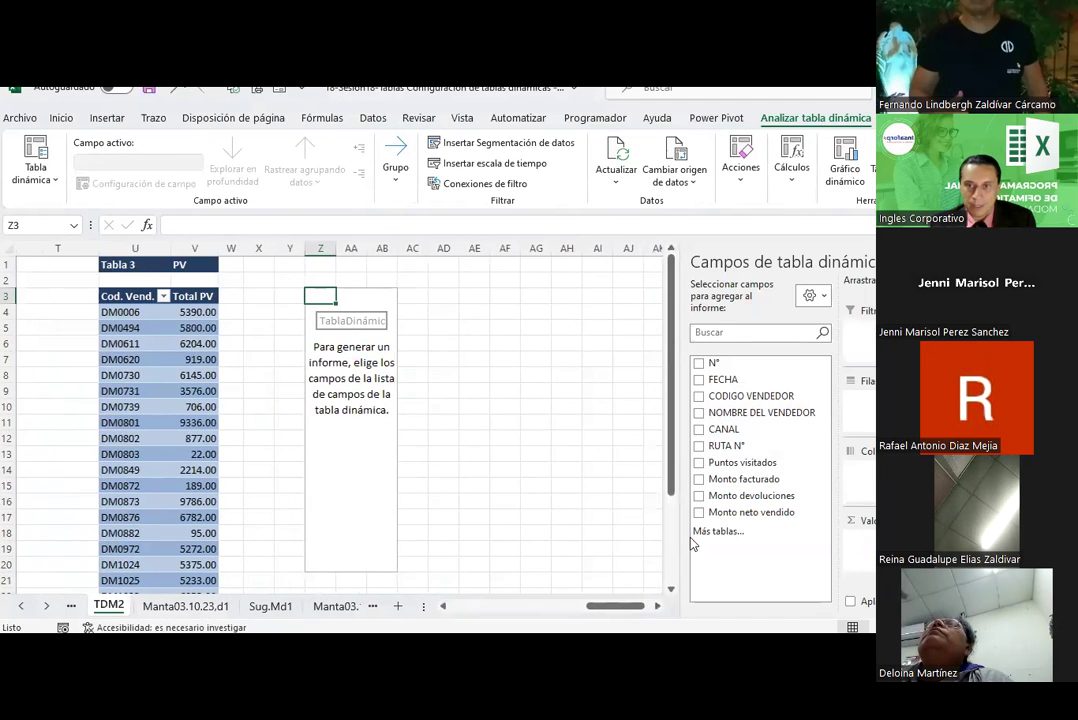
{"action": "left_click", "coordinate": [699, 380]}
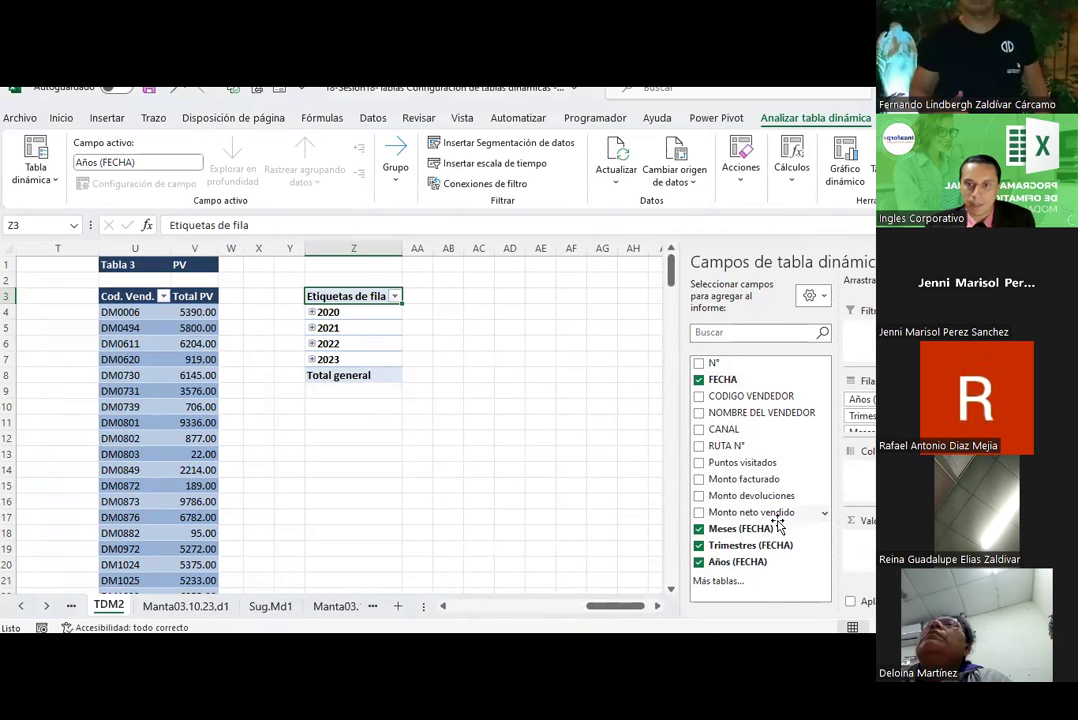
{"action": "left_click_drag", "start_coordinate": [763, 483], "coordinate": [843, 533]}
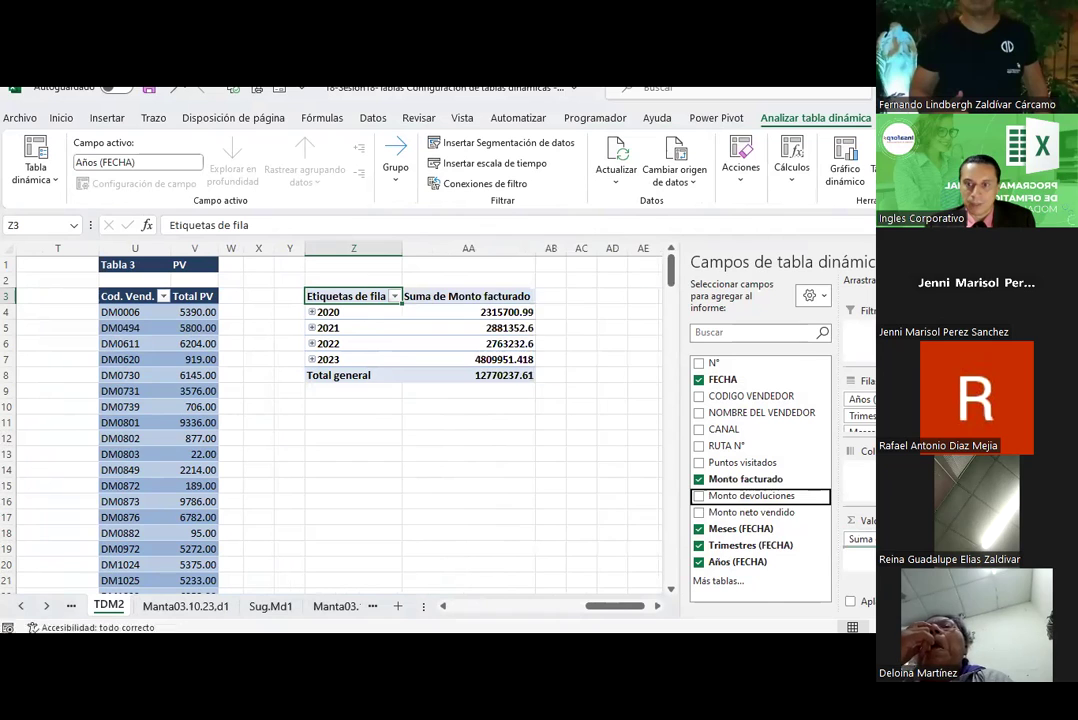
{"action": "left_click", "coordinate": [765, 496]}
{"action": "left_click", "coordinate": [763, 515]}
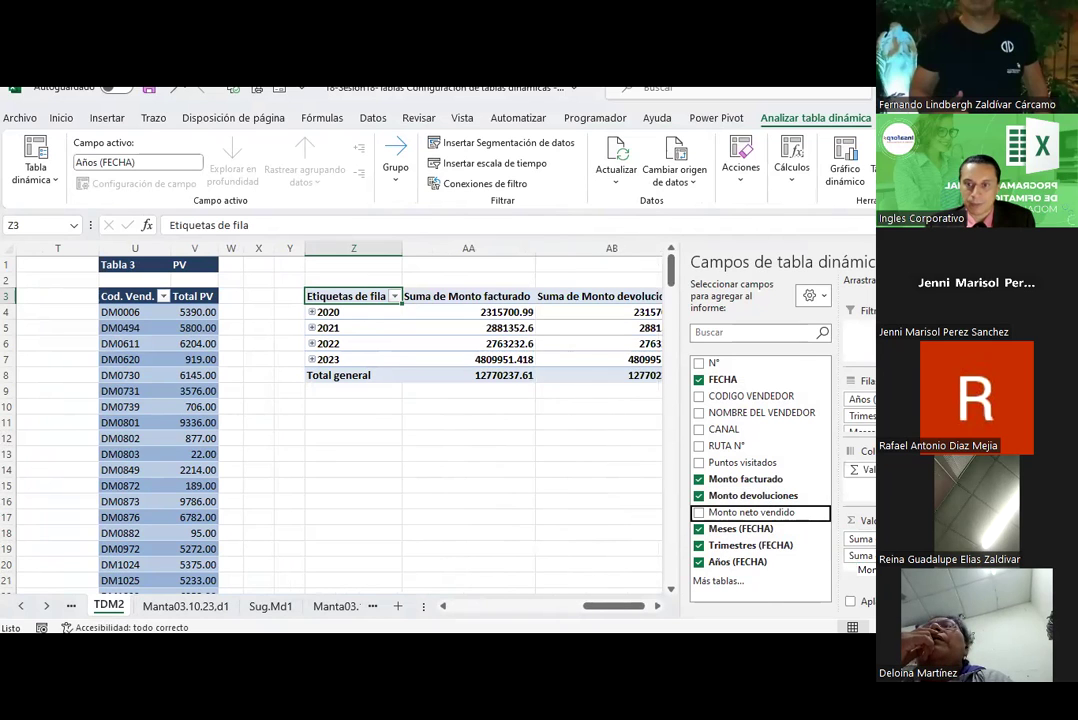
{"action": "scroll", "coordinate": [512, 500], "scroll_direction": "right", "scroll_amount": 3}
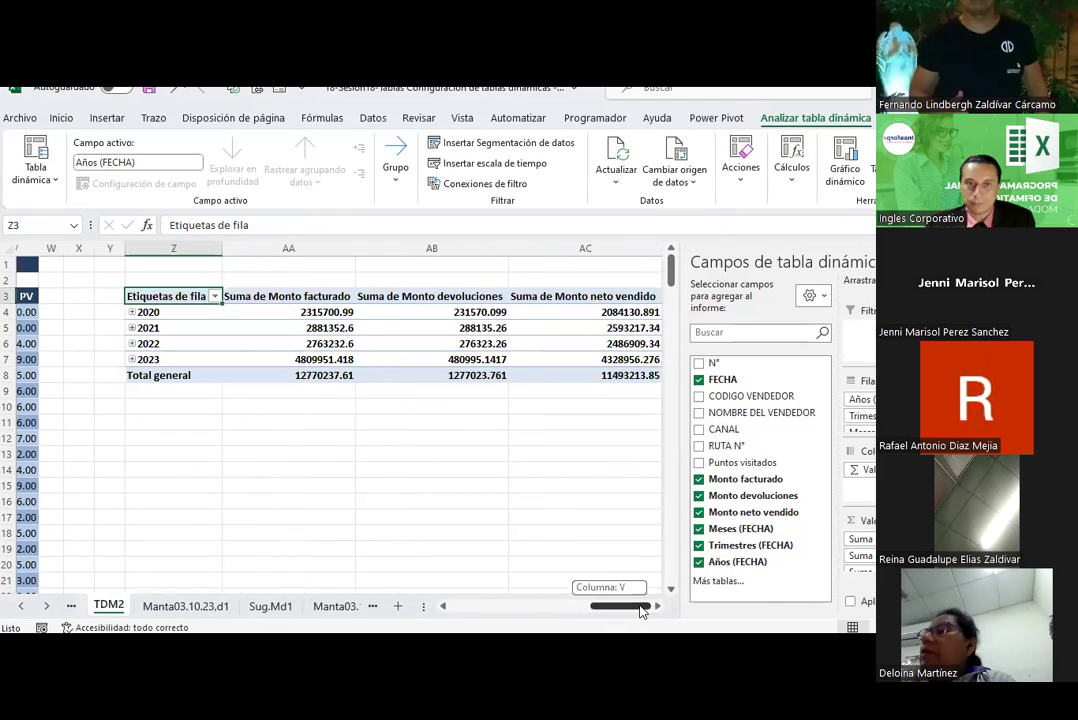
{"action": "left_click", "coordinate": [526, 506]}
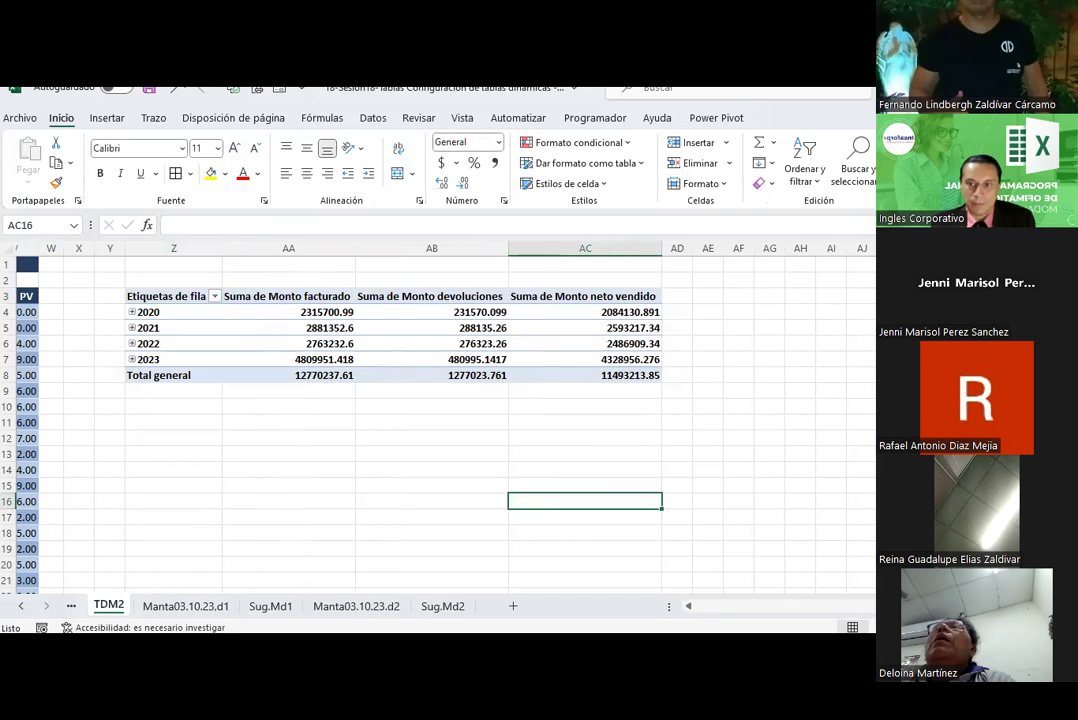
Rename the fourth pivot's value headers to Facturado, Devoluciones and Venta neta, then select the value cells
{"action": "double_click", "coordinate": [302, 296]}
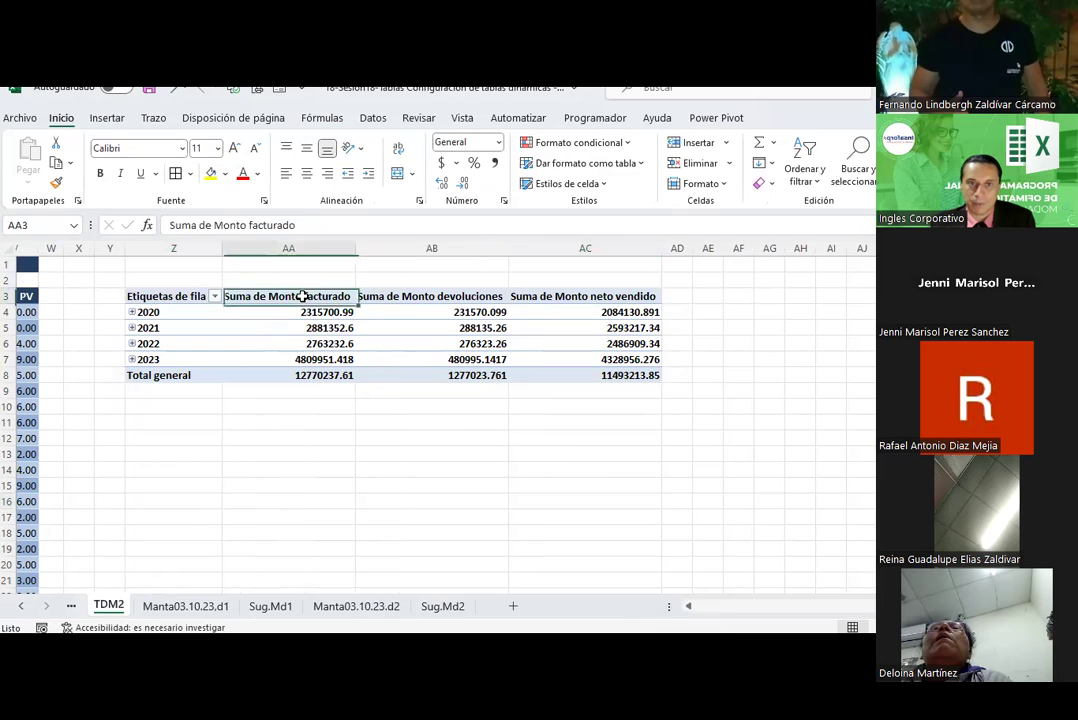
{"action": "key", "text": "Escape"}
{"action": "mouse_move", "coordinate": [615, 606]}
{"action": "left_mouse_down"}
{"action": "mouse_move", "coordinate": [535, 613]}
{"action": "mouse_move", "coordinate": [611, 612]}
{"action": "left_mouse_up"}
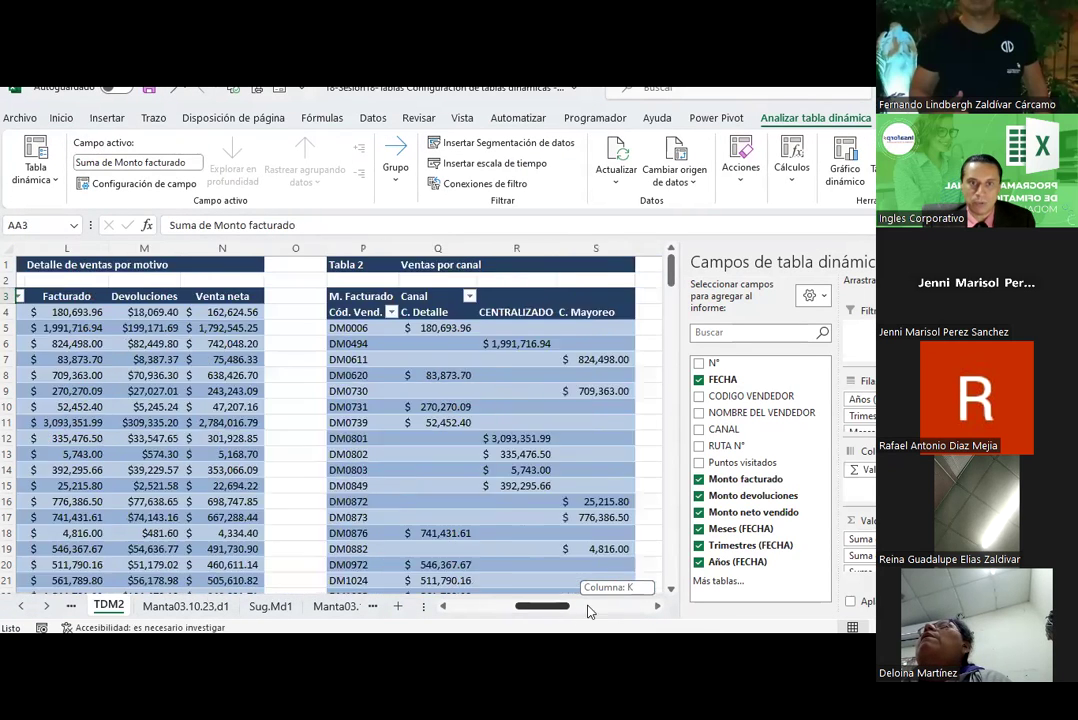
{"action": "type", "text": "Facturado"}
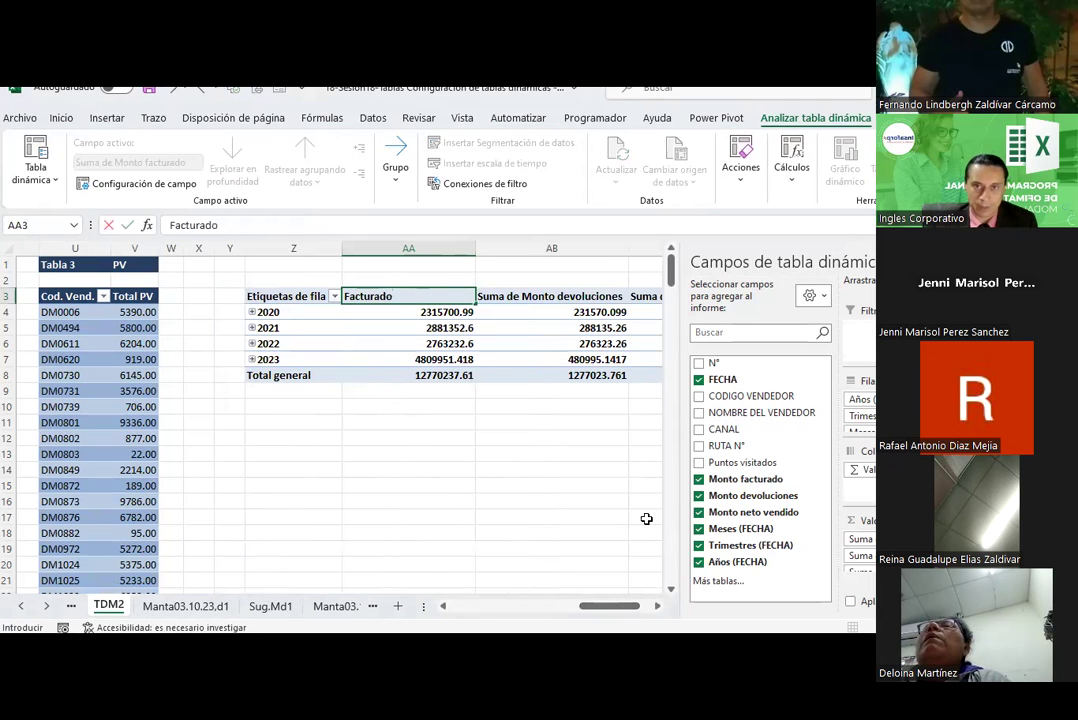
{"action": "double_click", "coordinate": [598, 296]}
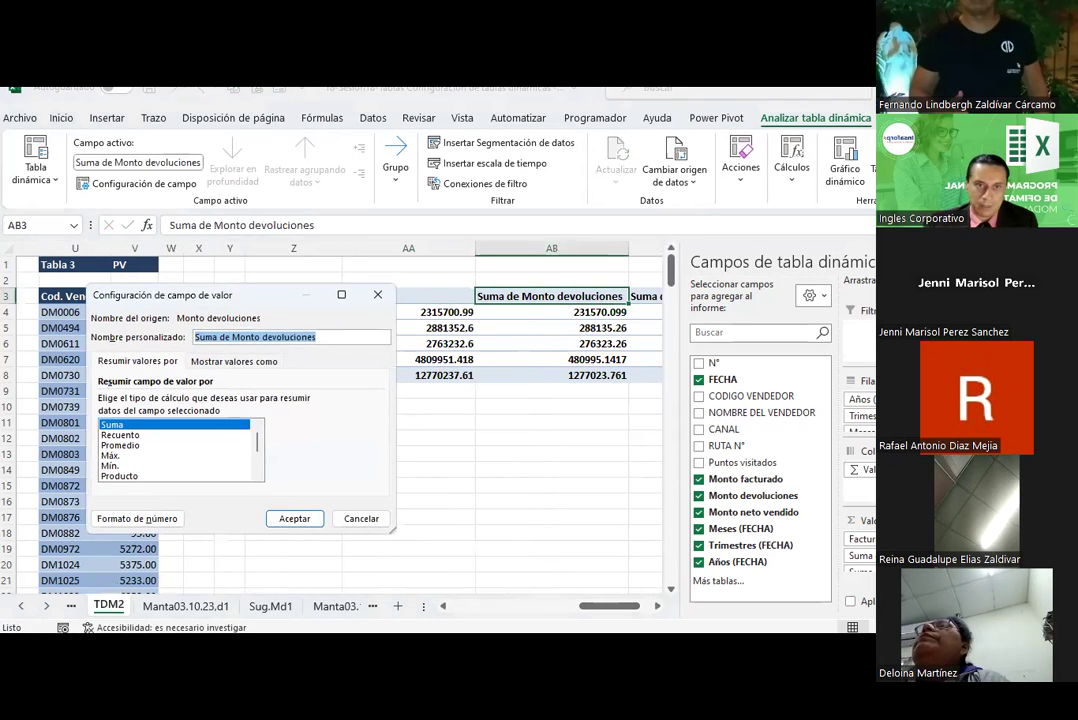
{"action": "type", "text": "Devoluciones"}
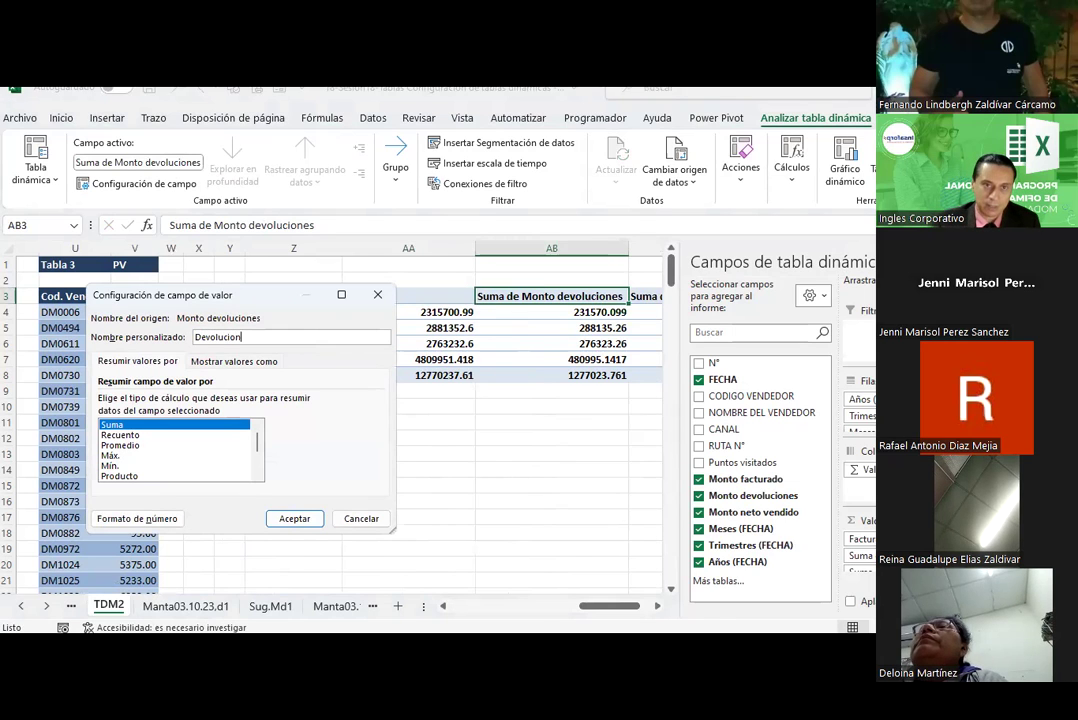
{"action": "left_click", "coordinate": [294, 520]}
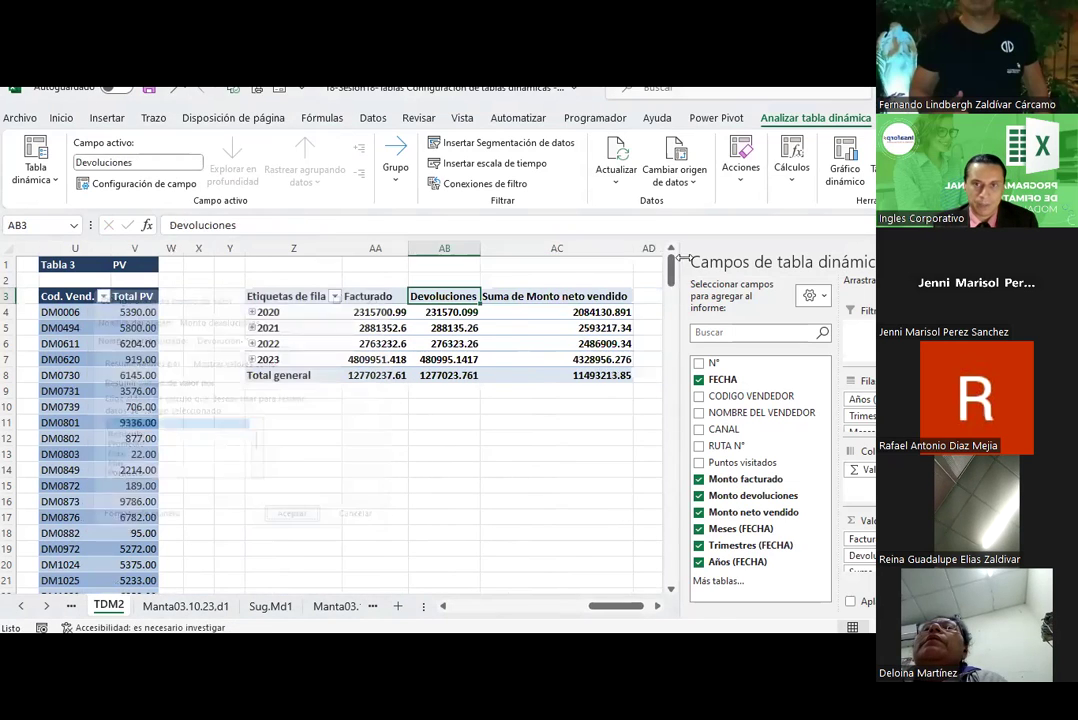
{"action": "left_click", "coordinate": [594, 297]}
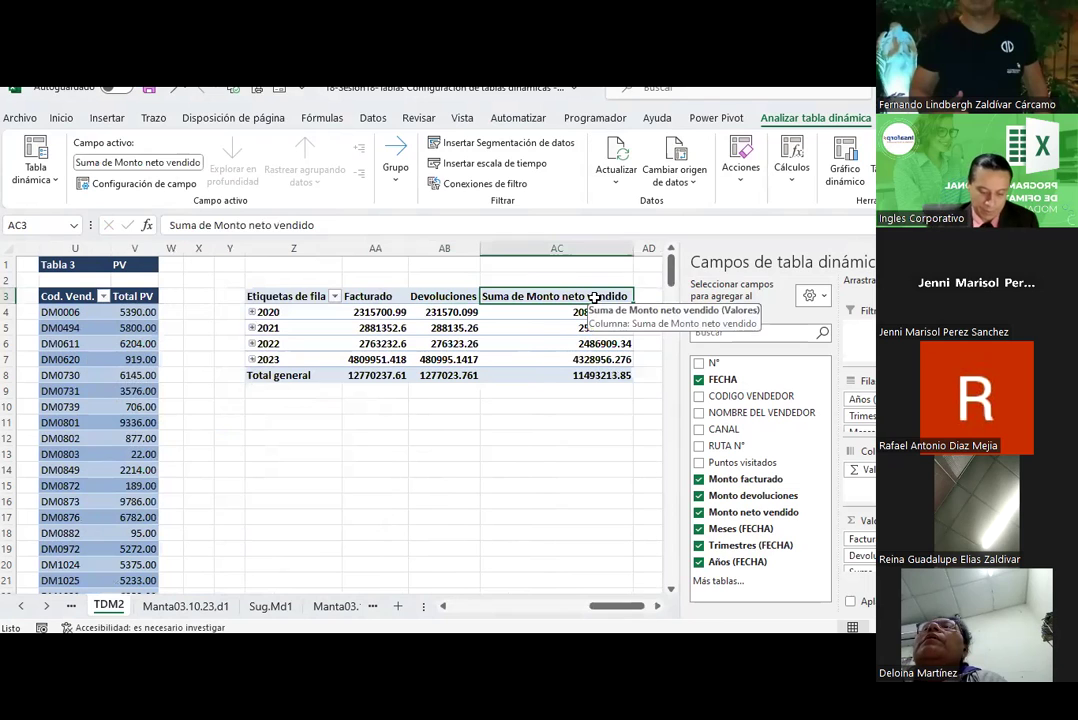
{"action": "type", "text": "Venta neta"}
{"action": "left_click", "coordinate": [556, 470]}
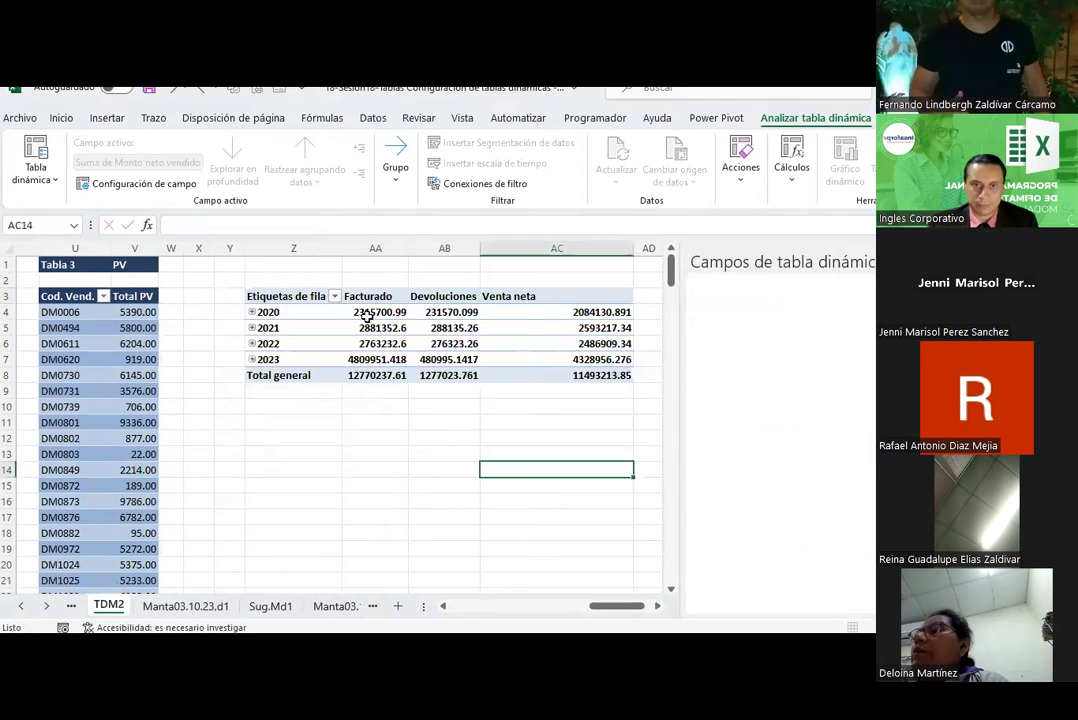
{"action": "mouse_move", "coordinate": [366, 310]}
{"action": "left_mouse_down"}
{"action": "mouse_move", "coordinate": [556, 362]}
{"action": "mouse_move", "coordinate": [557, 374]}
{"action": "left_mouse_up"}
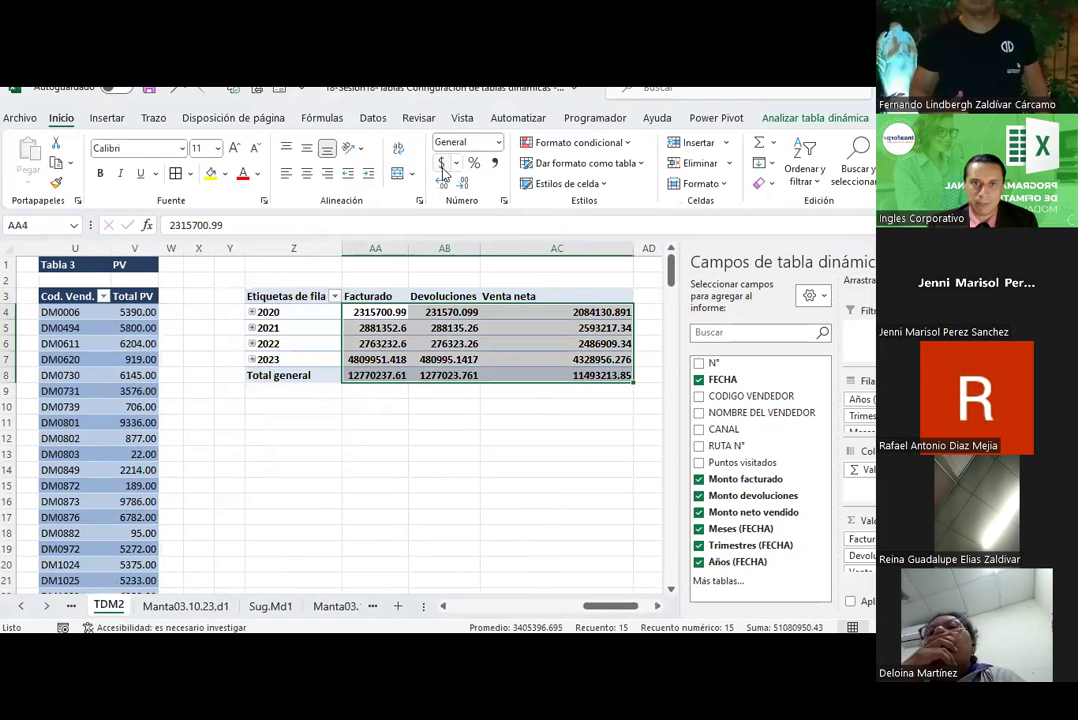
Apply accounting dollar format to the pivot values and autofit column AC
{"action": "left_click", "coordinate": [441, 162]}
{"action": "double_click", "coordinate": [659, 245]}
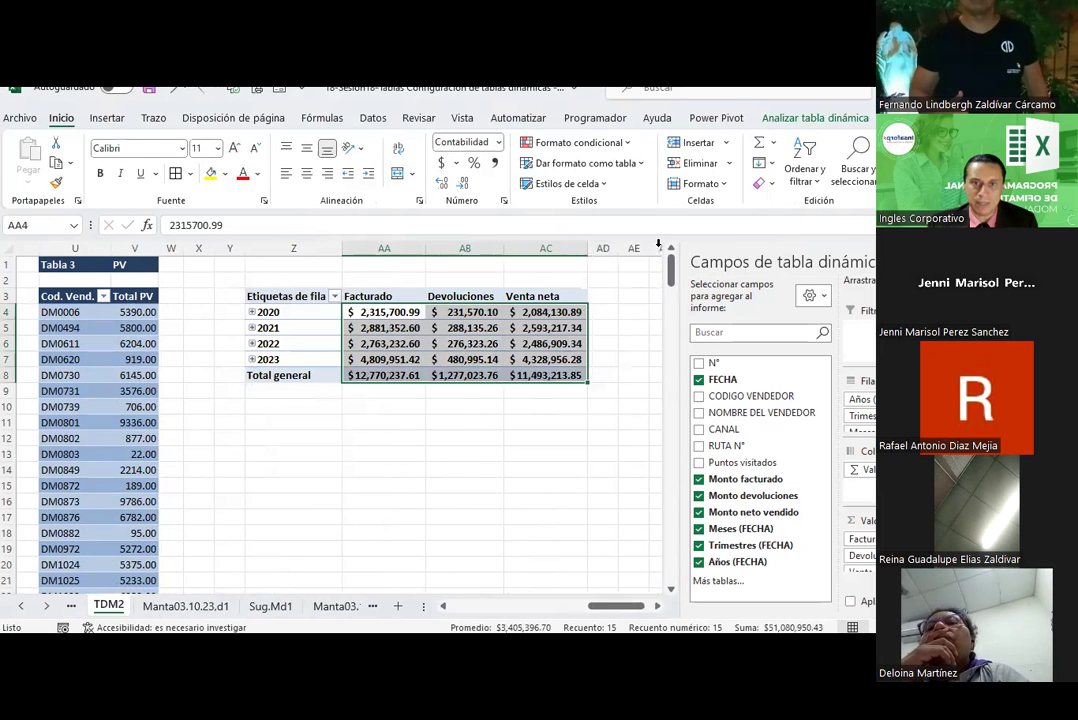
{"action": "left_click", "coordinate": [290, 296]}
{"action": "left_click", "coordinate": [815, 117]}
Give the pivot table the dark blue pivot style with banded rows turned on
{"action": "left_click", "coordinate": [900, 117]}
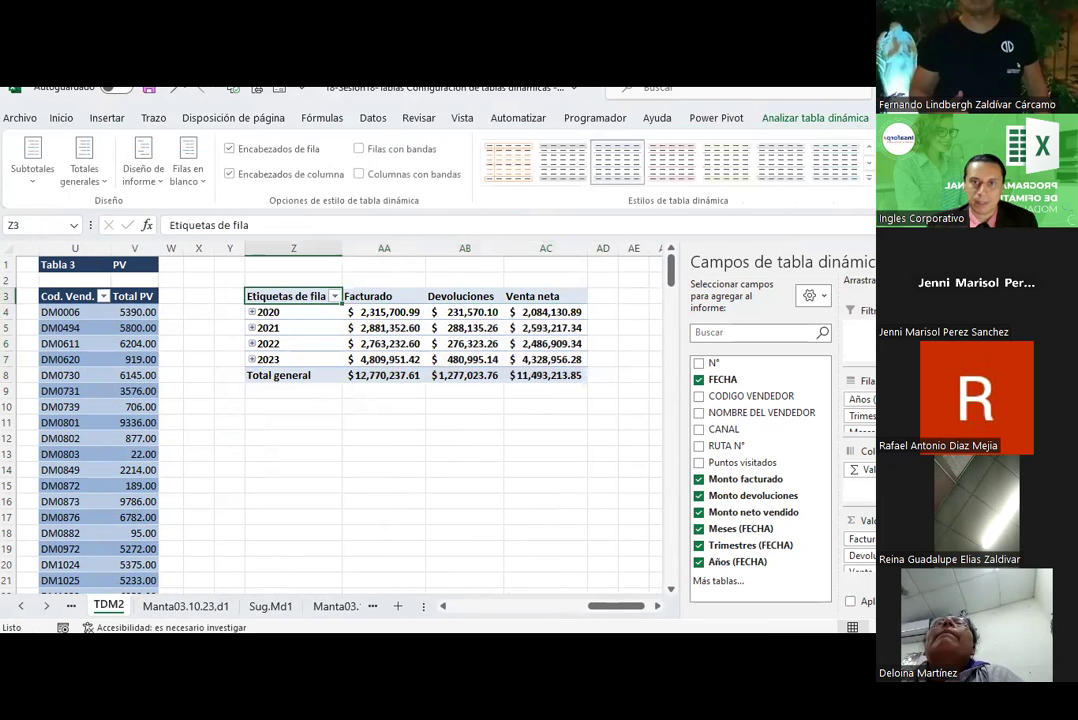
{"action": "left_click", "coordinate": [735, 150]}
{"action": "scroll", "coordinate": [603, 325], "scroll_direction": "down", "scroll_amount": 3}
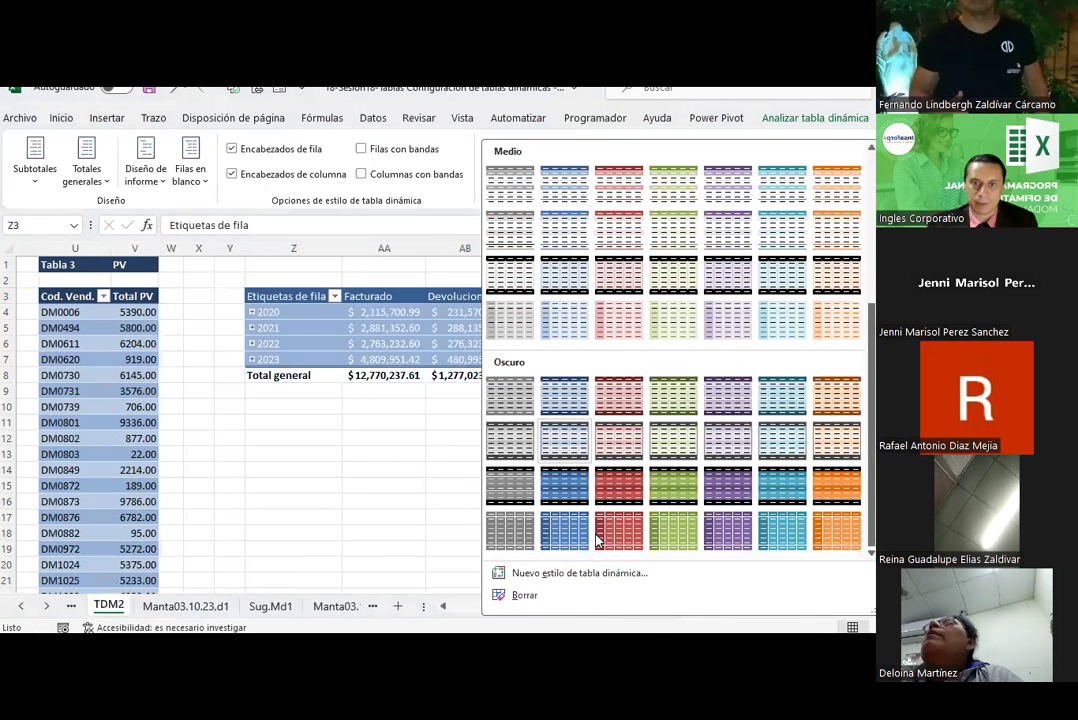
{"action": "left_click", "coordinate": [566, 445]}
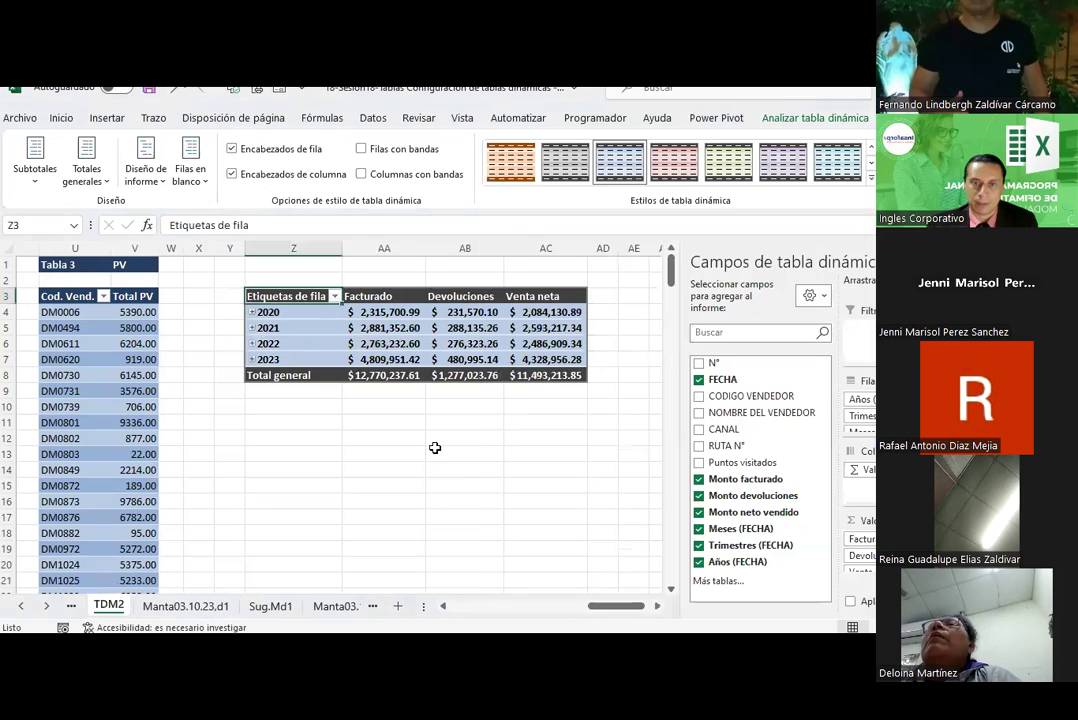
{"action": "left_click", "coordinate": [407, 152]}
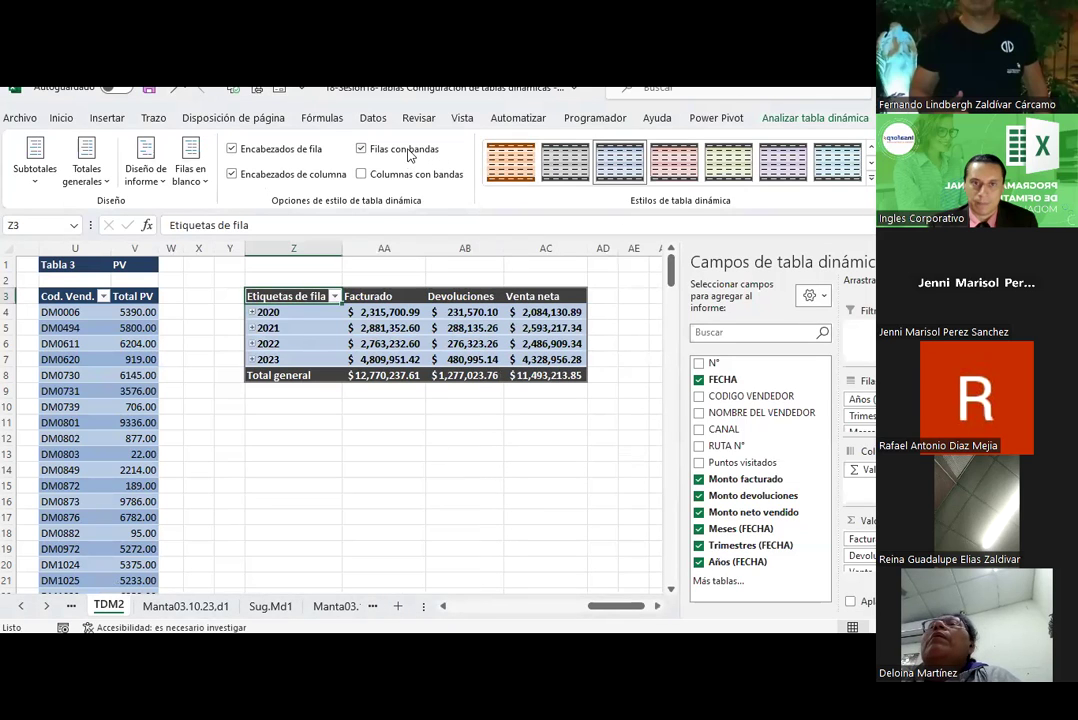
{"action": "left_click", "coordinate": [410, 150]}
{"action": "left_click", "coordinate": [410, 150]}
{"action": "left_click", "coordinate": [870, 177]}
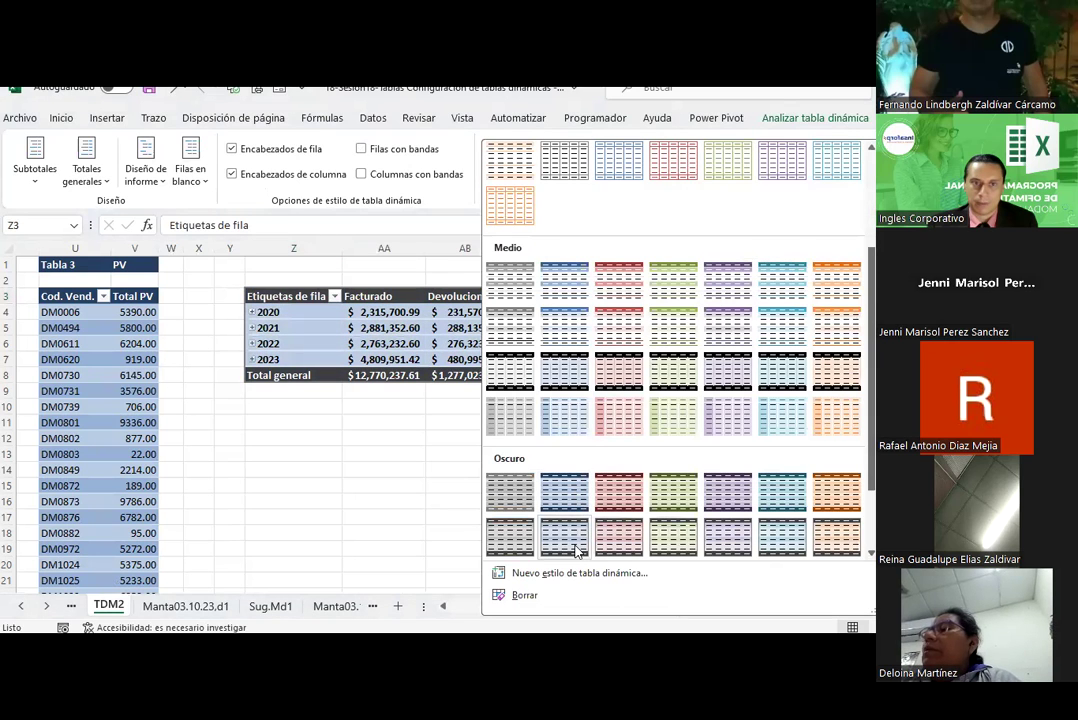
{"action": "scroll", "coordinate": [576, 550], "scroll_direction": "down", "scroll_amount": 2}
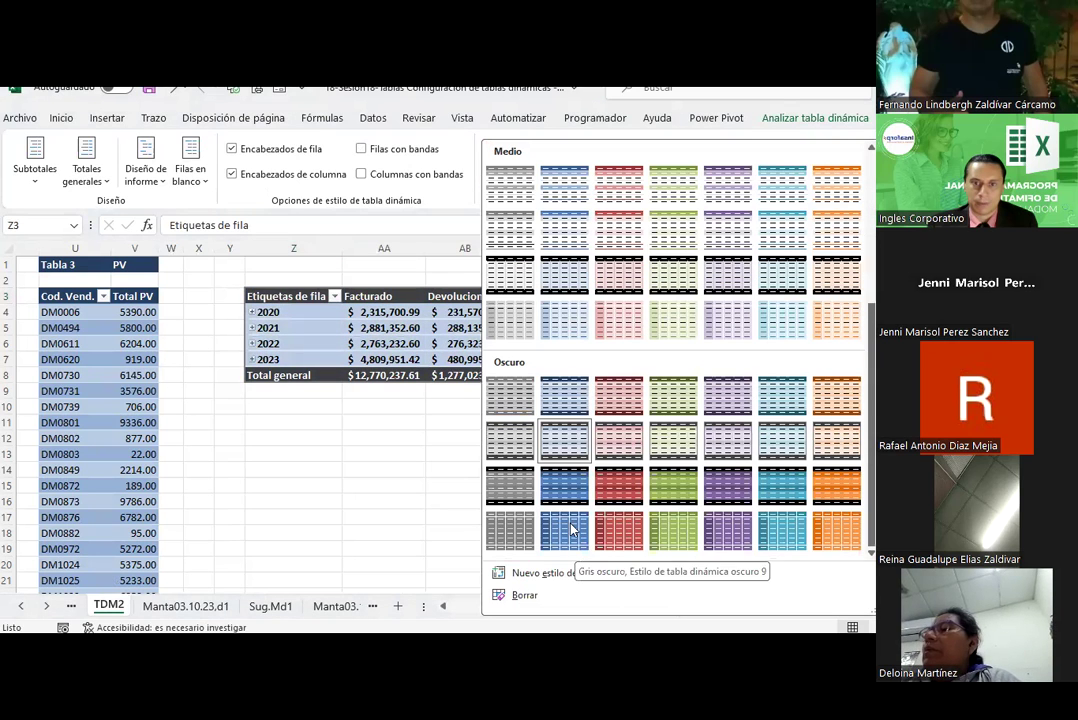
{"action": "left_click", "coordinate": [559, 439]}
{"action": "left_click", "coordinate": [365, 148]}
{"action": "left_click", "coordinate": [430, 465]}
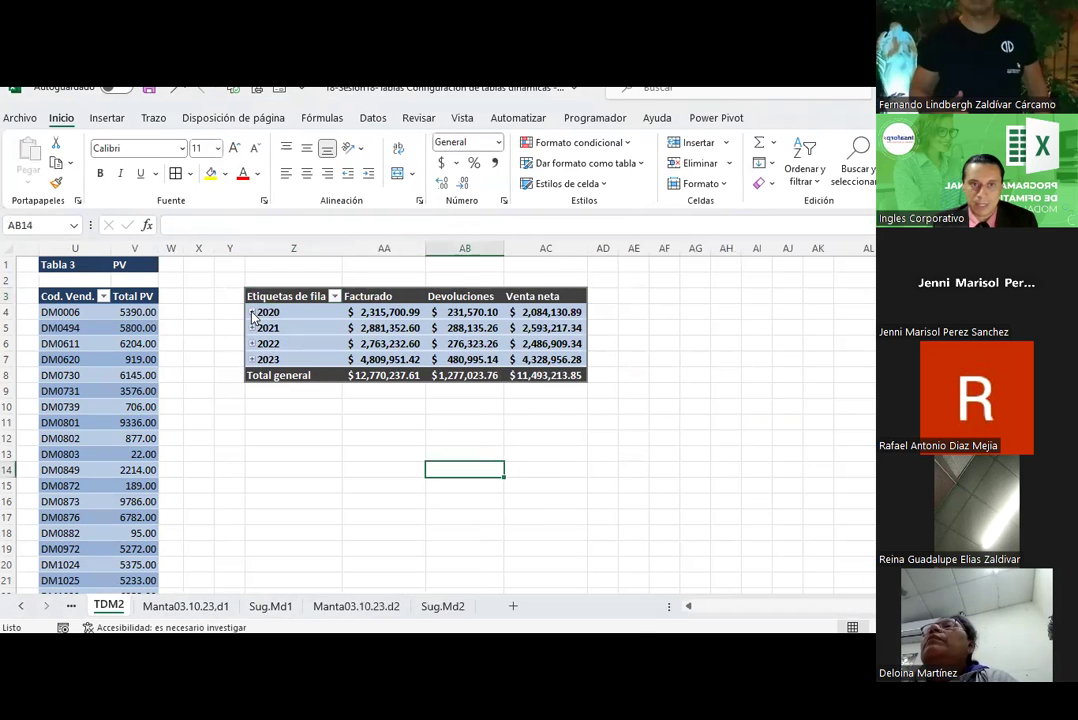
{"action": "left_click", "coordinate": [252, 312]}
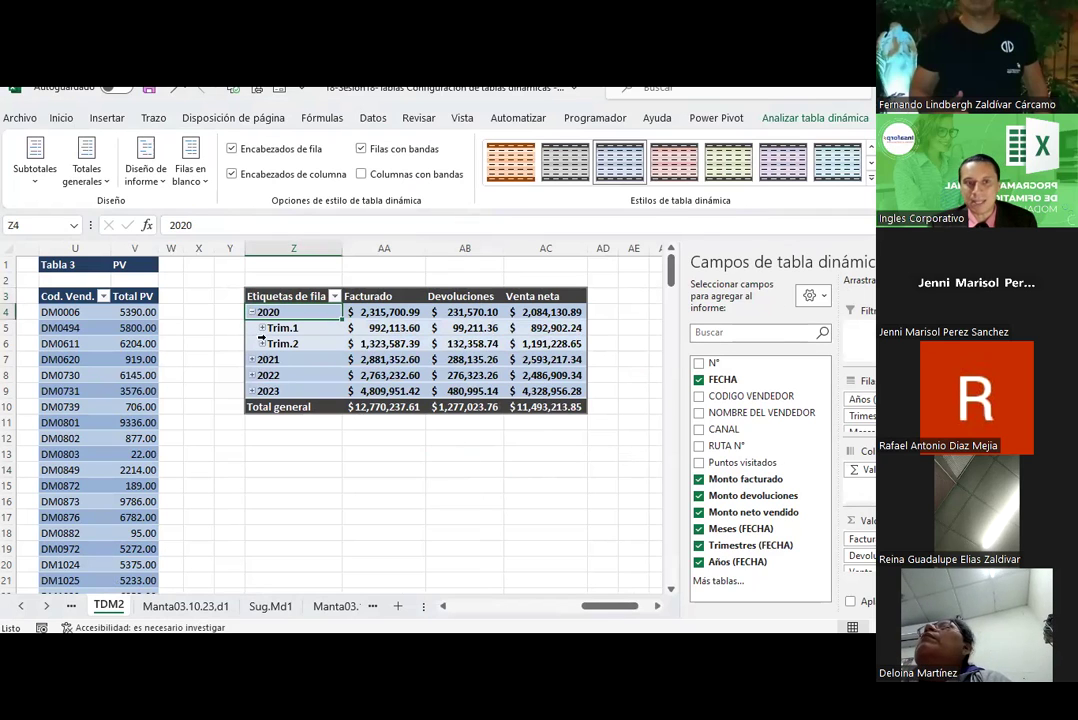
Expand Trim.1 into months and February into daily dates, then collapse Trim.1 again
{"action": "left_click", "coordinate": [261, 327]}
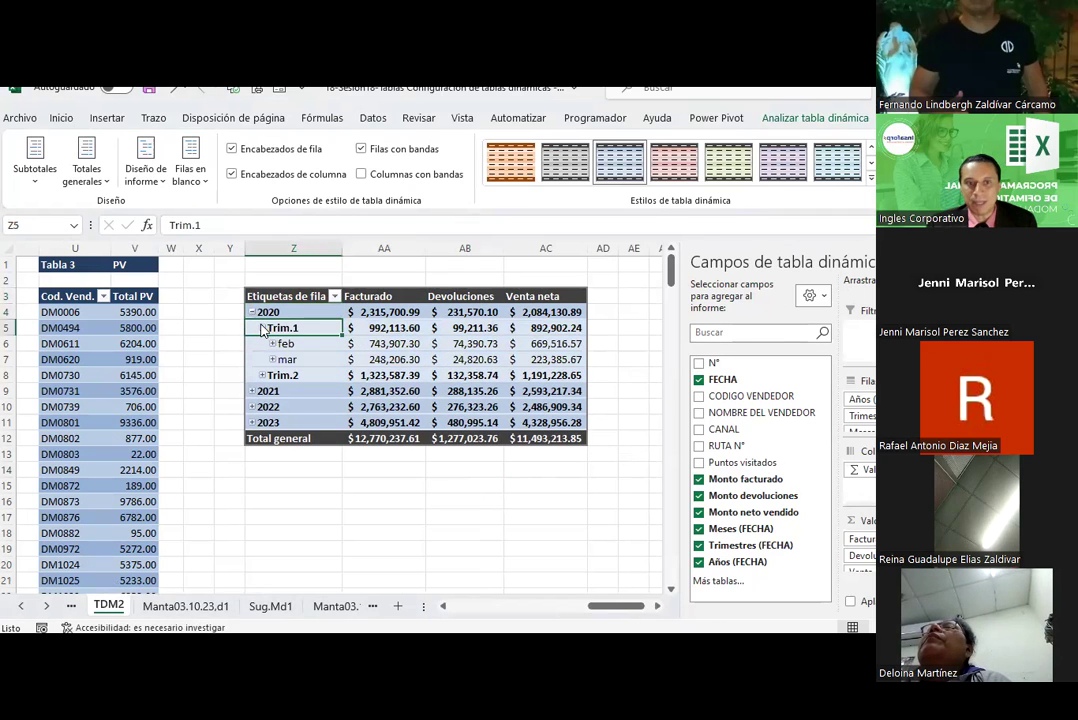
{"action": "left_click", "coordinate": [272, 344]}
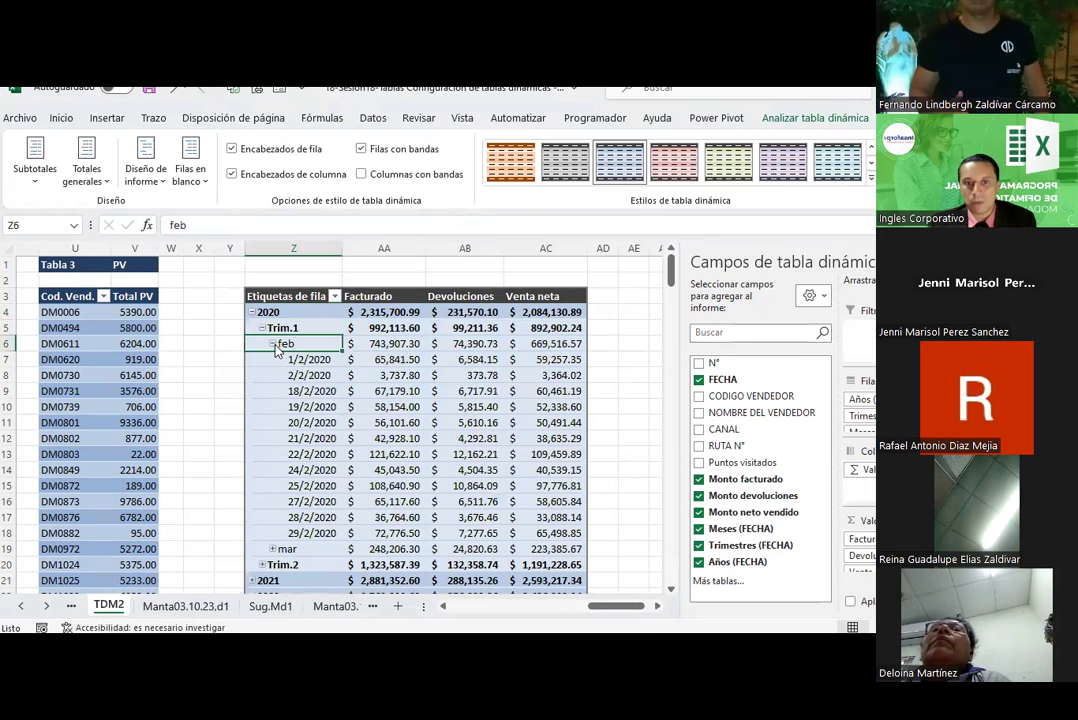
{"action": "left_click", "coordinate": [272, 549]}
{"action": "left_click", "coordinate": [273, 344]}
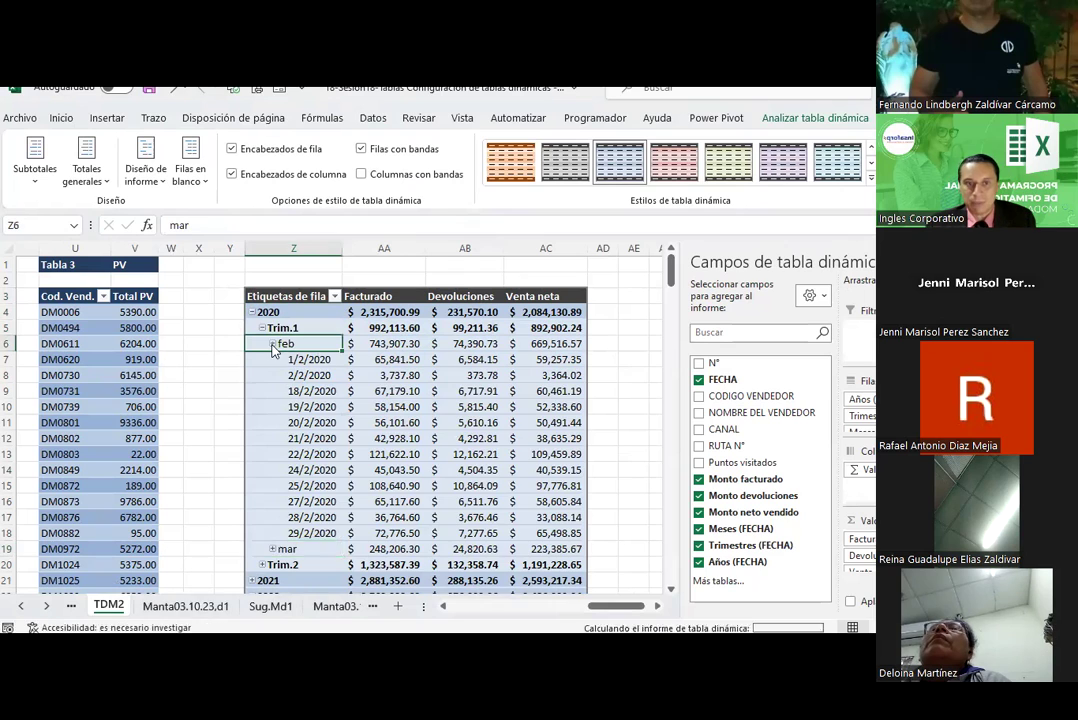
{"action": "left_click", "coordinate": [261, 329]}
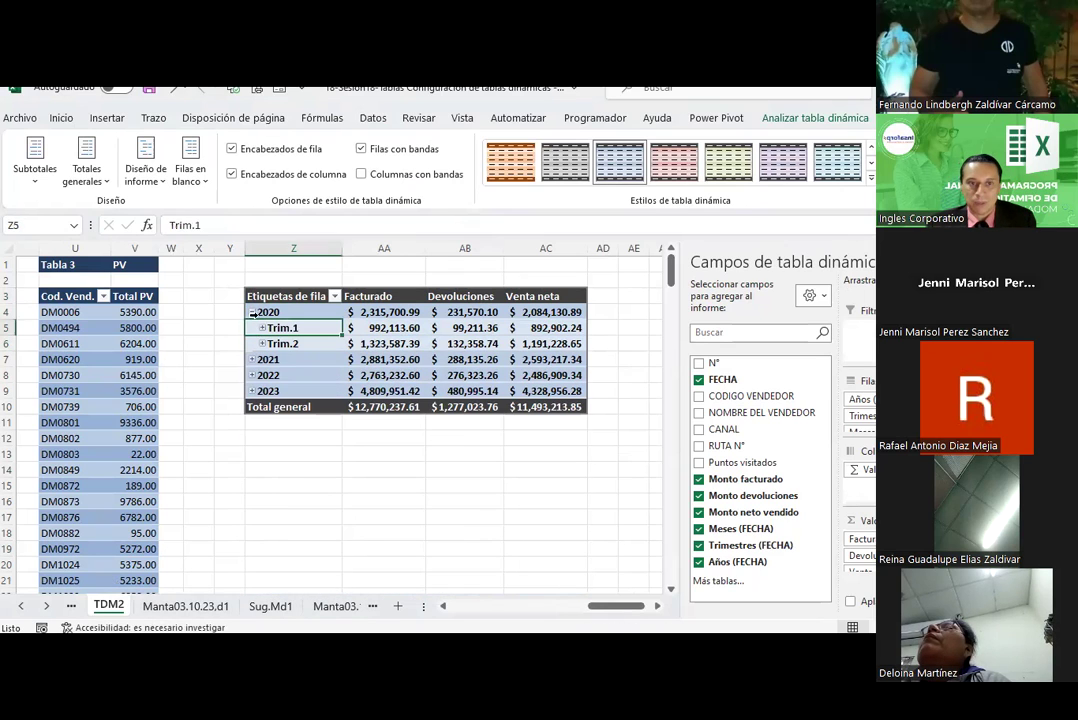
Collapse 2020 and copy the Tabla 3 title cells into Z1 above the fourth pivot
{"action": "left_click", "coordinate": [251, 312]}
{"action": "left_click", "coordinate": [252, 313]}
{"action": "left_click_drag", "start_coordinate": [85, 269], "coordinate": [130, 265]}
{"action": "key", "text": "ctrl+c"}
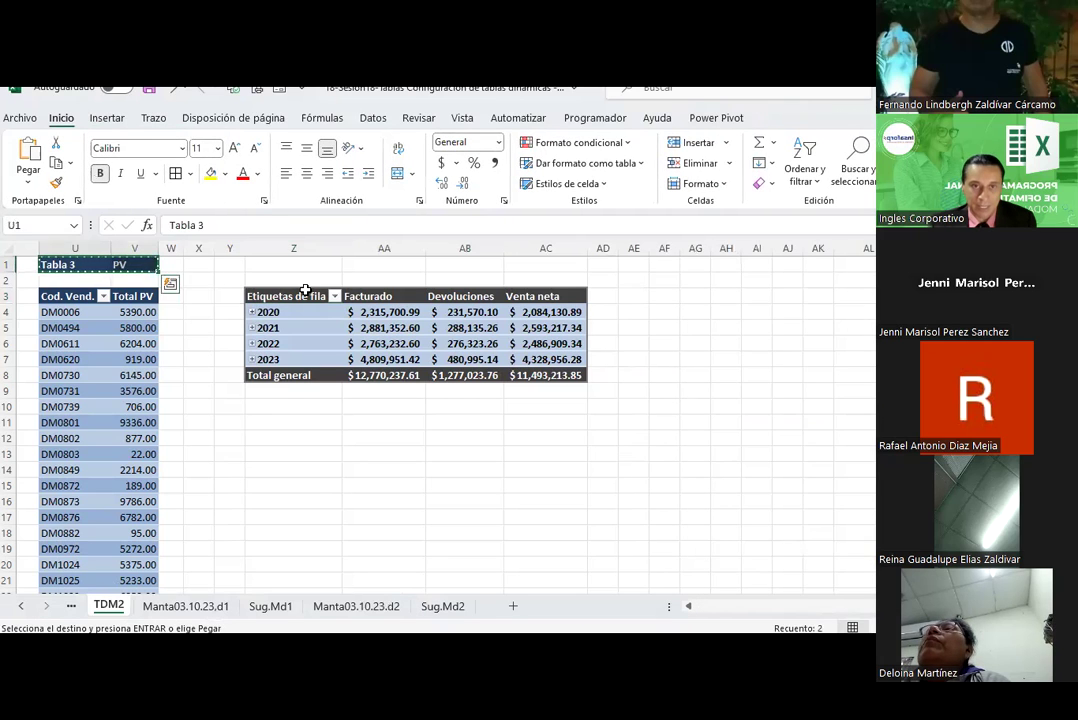
{"action": "left_click", "coordinate": [305, 264]}
{"action": "key", "text": "ctrl+v"}
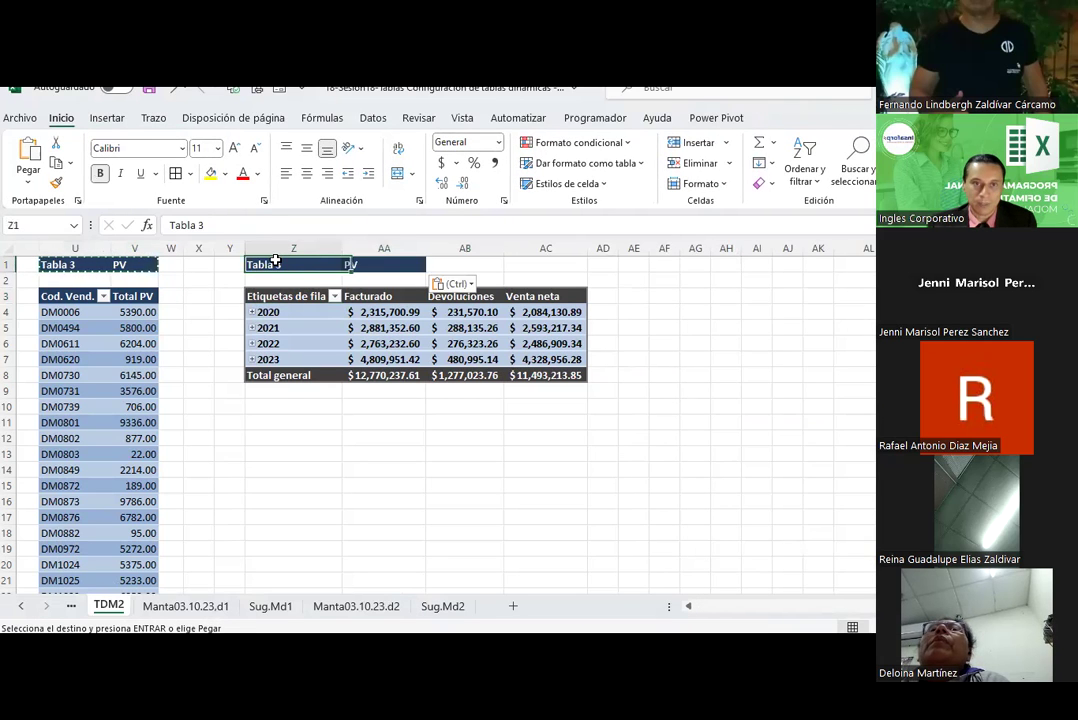
Relabel the title as Tabla 4 with the heading 'Ventas por motivos por año'
{"action": "double_click", "coordinate": [275, 264]}
{"action": "double_click", "coordinate": [275, 264]}
{"action": "type", "text": "4"}
{"action": "left_click", "coordinate": [376, 264]}
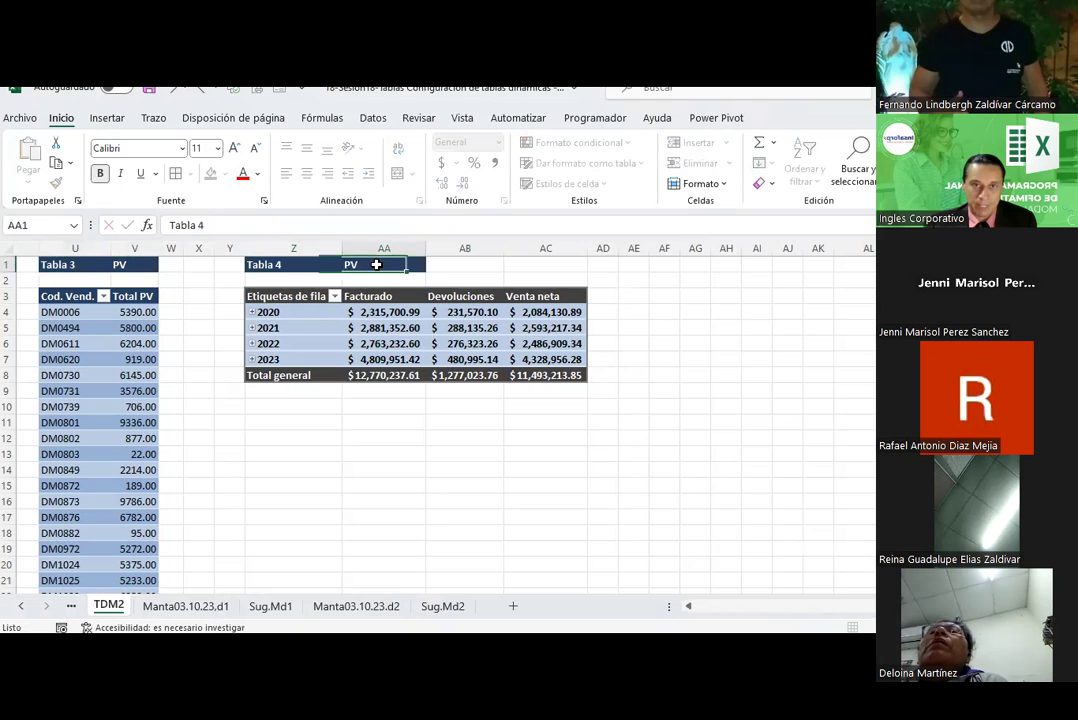
{"action": "type", "text": "Ventas p"}
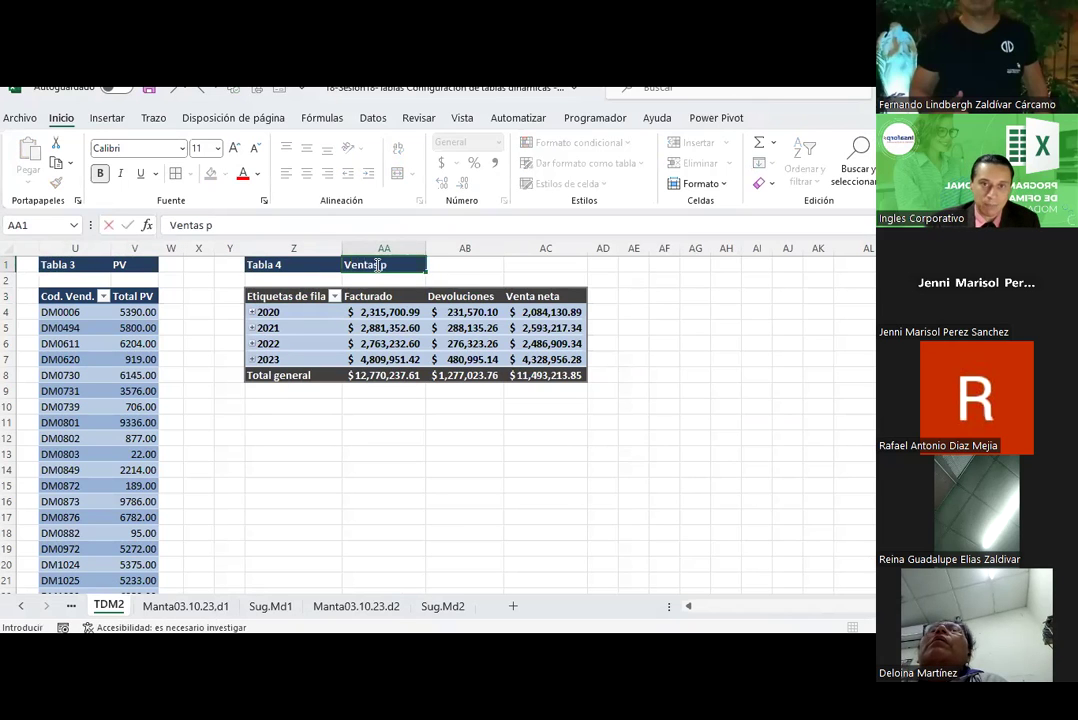
{"action": "type", "text": "or estatus"}
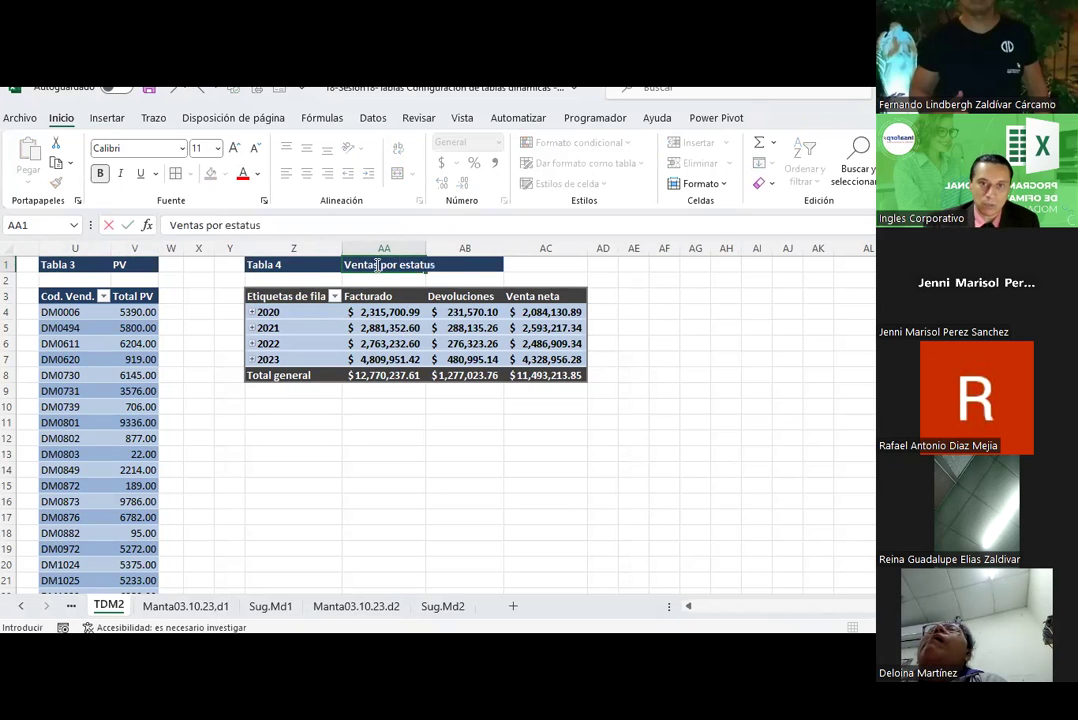
{"action": "type", "text": " por año"}
{"action": "key", "text": "Return"}
{"action": "left_click", "coordinate": [376, 264]}
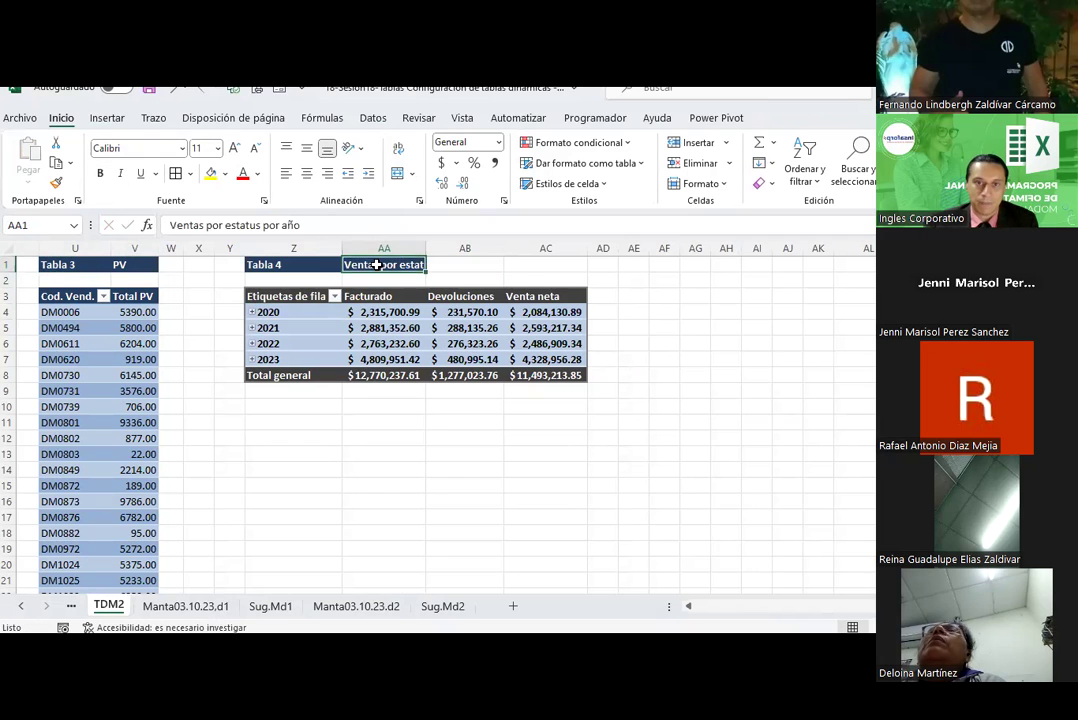
{"action": "scroll", "coordinate": [440, 420], "scroll_direction": "left", "scroll_amount": 5}
{"action": "scroll", "coordinate": [440, 420], "scroll_direction": "left", "scroll_amount": 5}
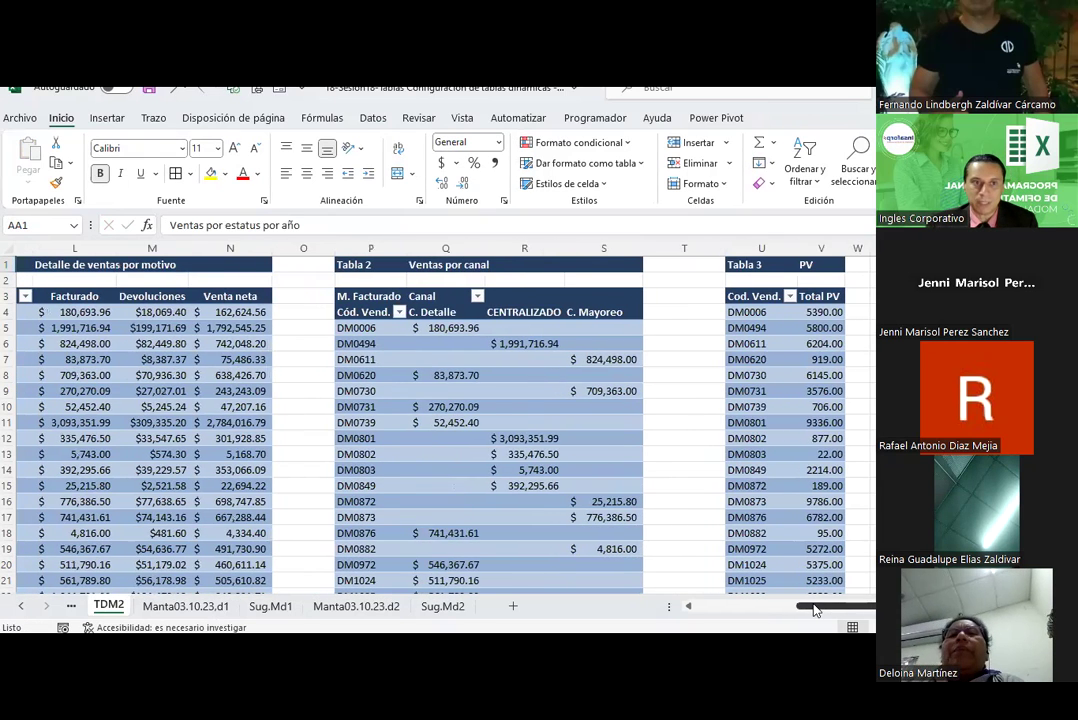
{"action": "scroll", "coordinate": [440, 420], "scroll_direction": "right", "scroll_amount": 6}
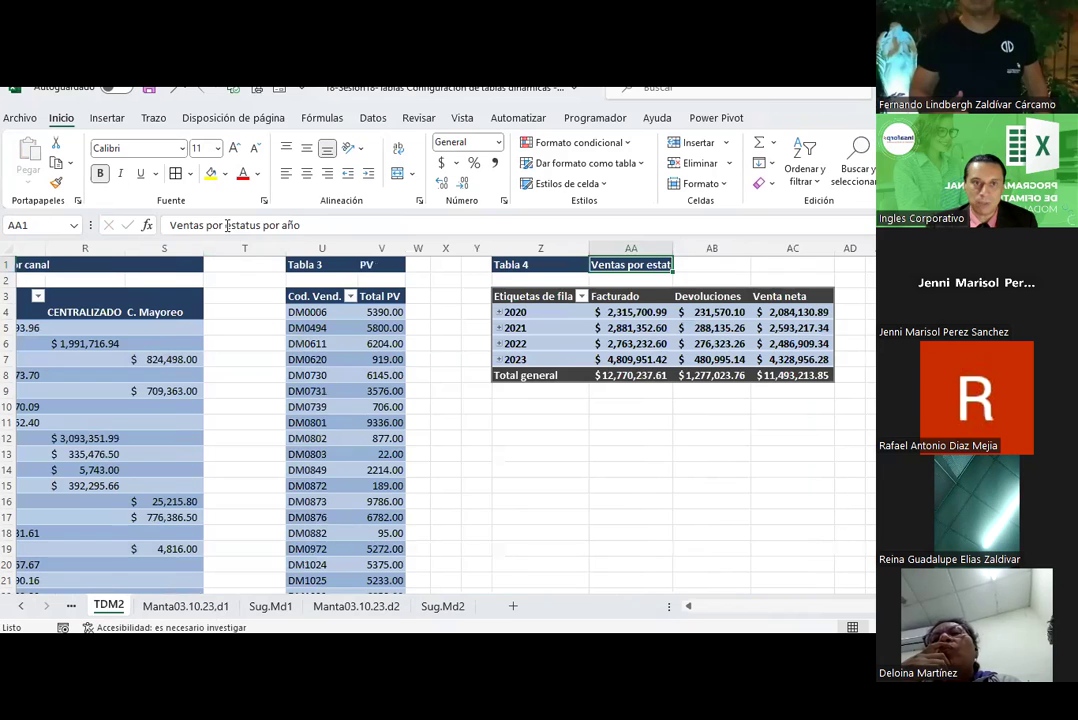
{"action": "left_click_drag", "start_coordinate": [225, 225], "coordinate": [259, 227]}
{"action": "type", "text": "motivos"}
{"action": "key", "text": "Return"}
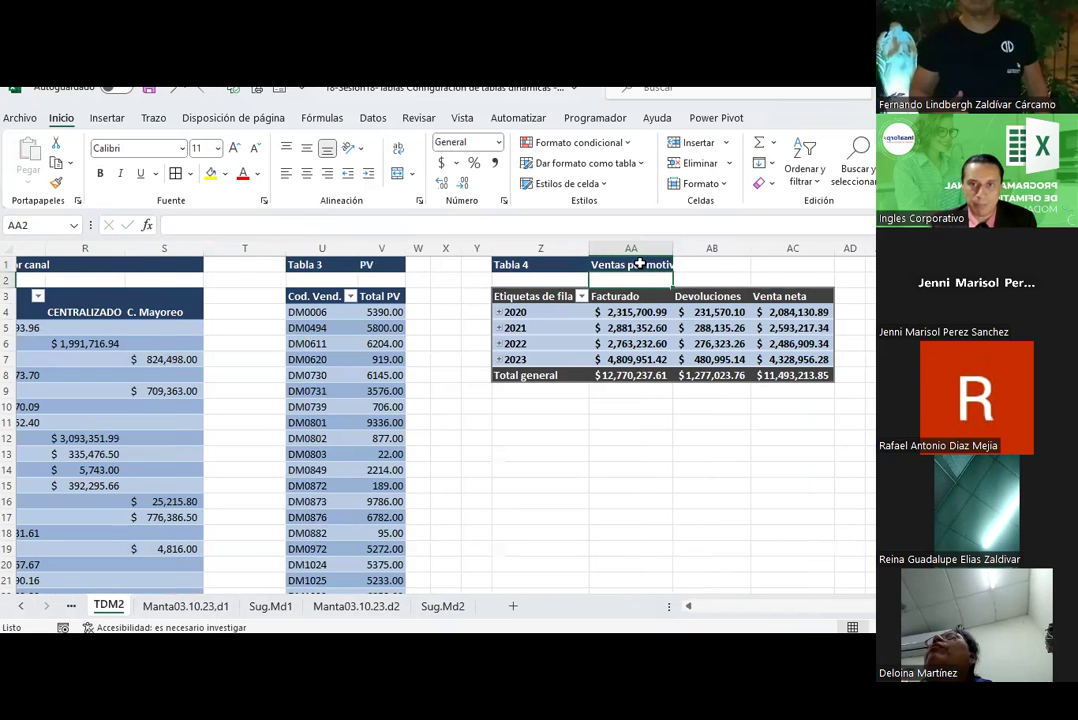
Copy the dark header fill from AA1 to AB1 with Format Painter and save the workbook
{"action": "left_click", "coordinate": [638, 264]}
{"action": "left_click", "coordinate": [56, 183]}
{"action": "left_click", "coordinate": [708, 264]}
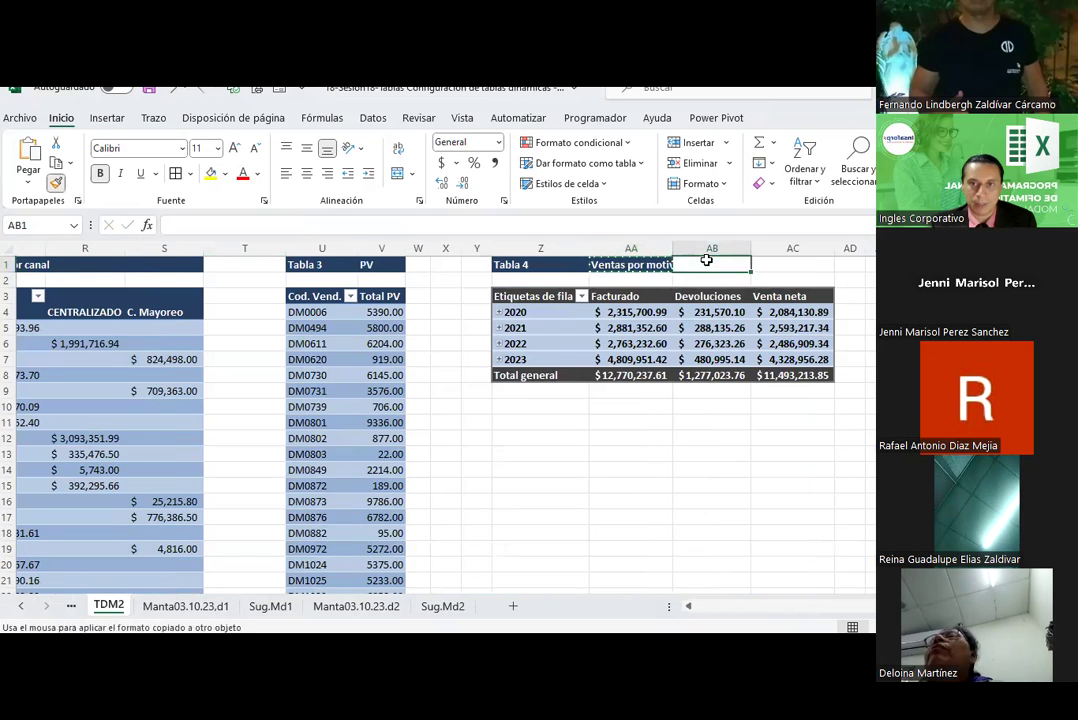
{"action": "left_click", "coordinate": [756, 467]}
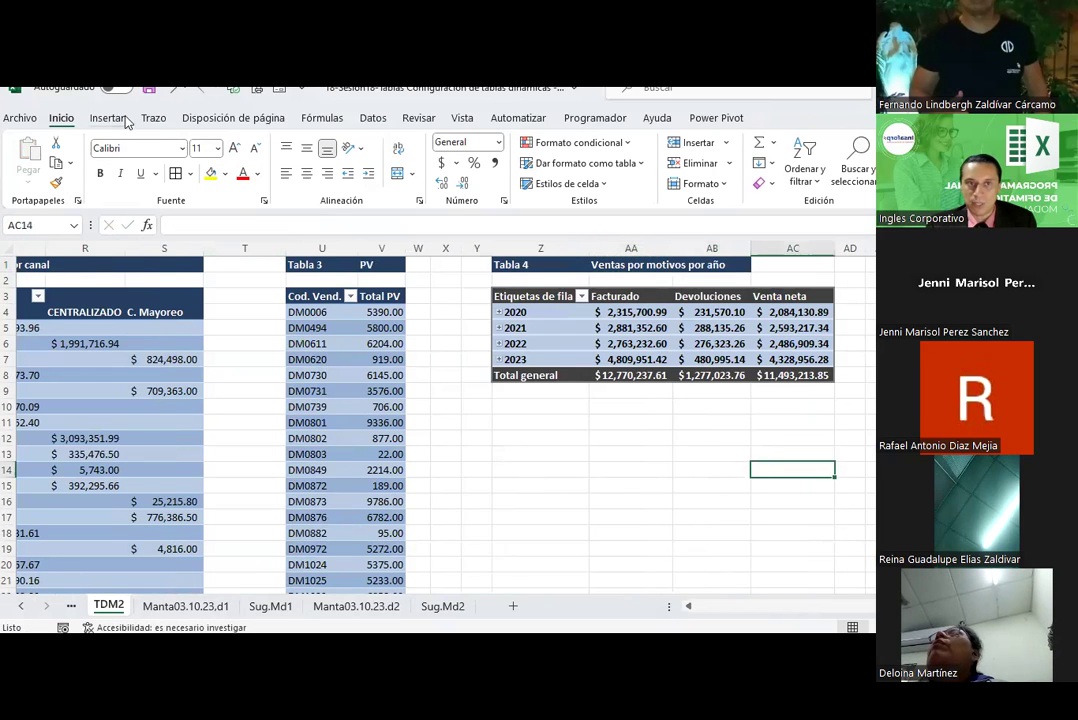
{"action": "left_click", "coordinate": [148, 88]}
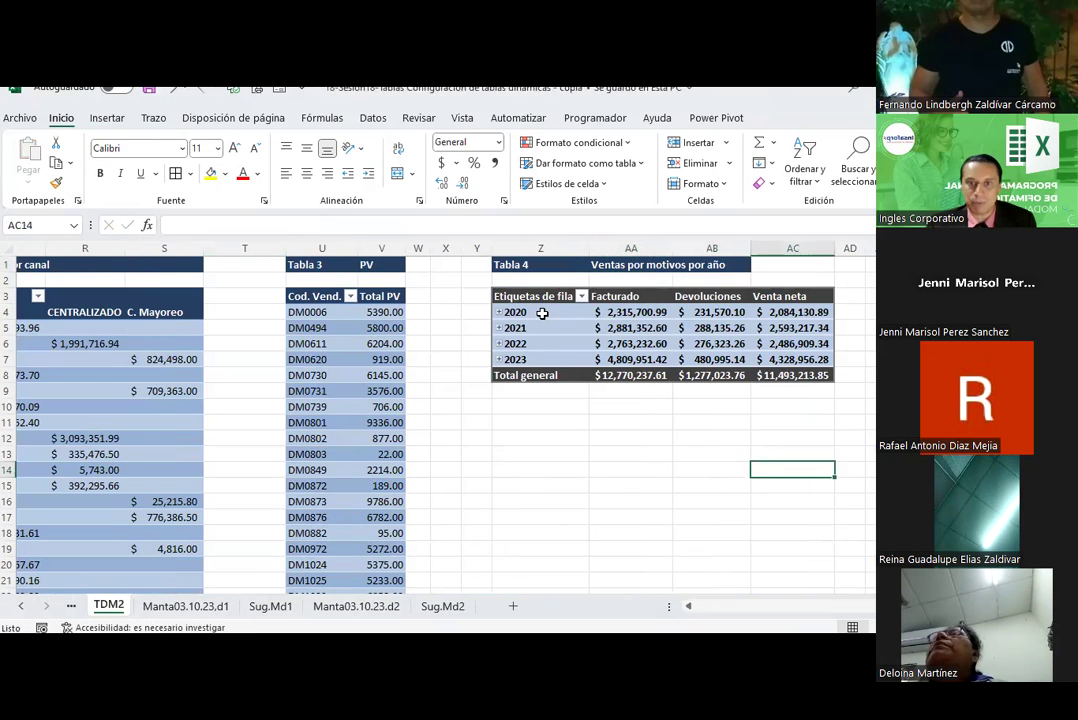
Insert a timeline on the FECHA field for the Tabla 4 pivot table
{"action": "left_click", "coordinate": [541, 313]}
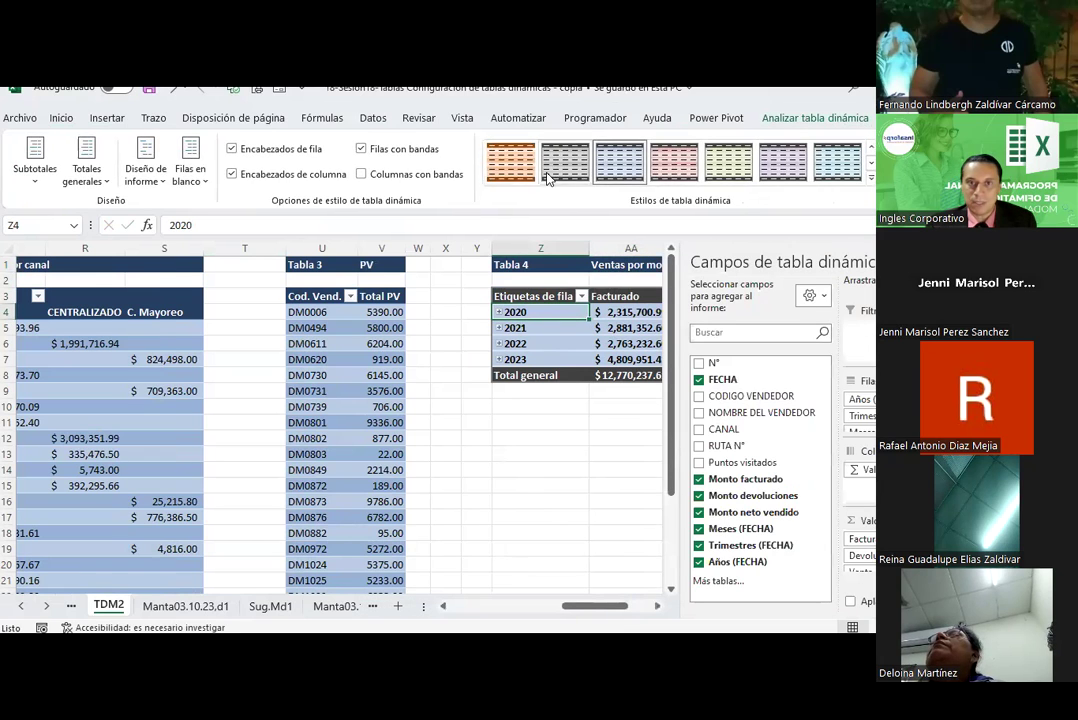
{"action": "left_click", "coordinate": [815, 118]}
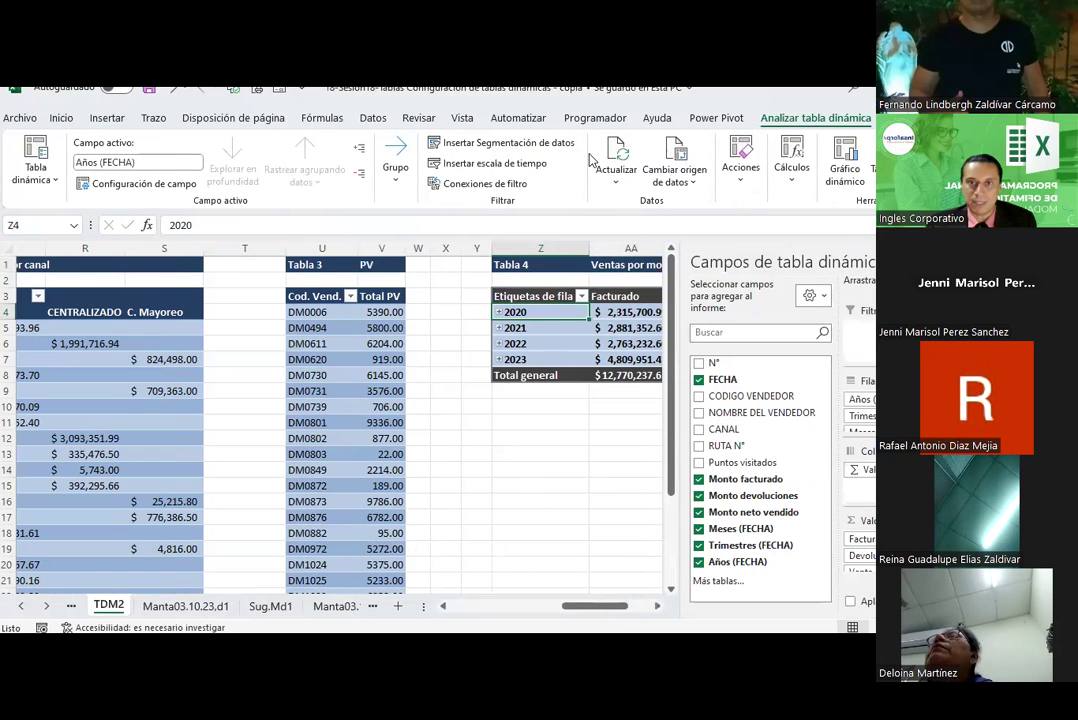
{"action": "left_click", "coordinate": [481, 166]}
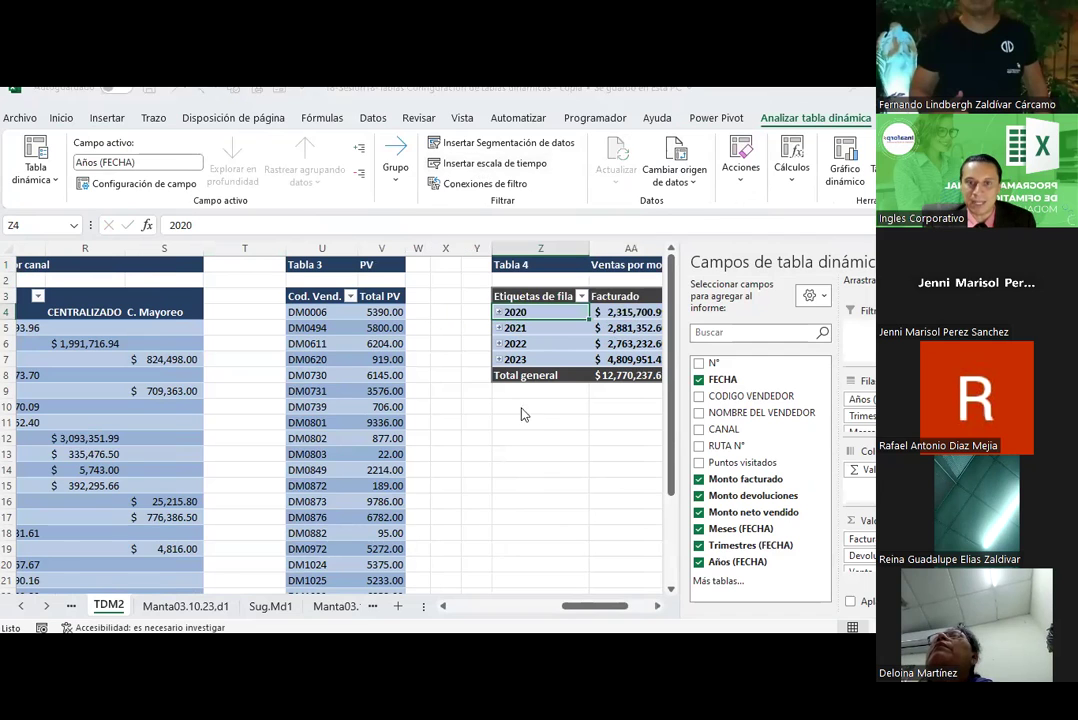
{"action": "left_click", "coordinate": [159, 366]}
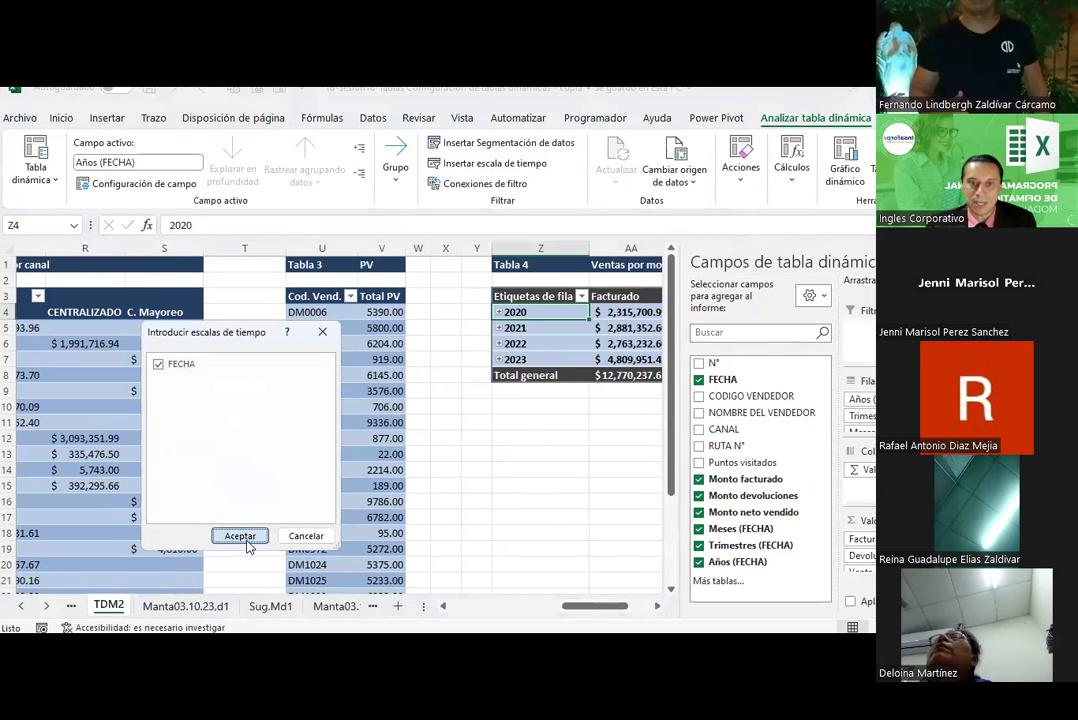
{"action": "left_click", "coordinate": [240, 535]}
Move the FECHA timeline below Tabla 4 and resize it into a wide, short strip
{"action": "left_click_drag", "start_coordinate": [265, 377], "coordinate": [590, 412]}
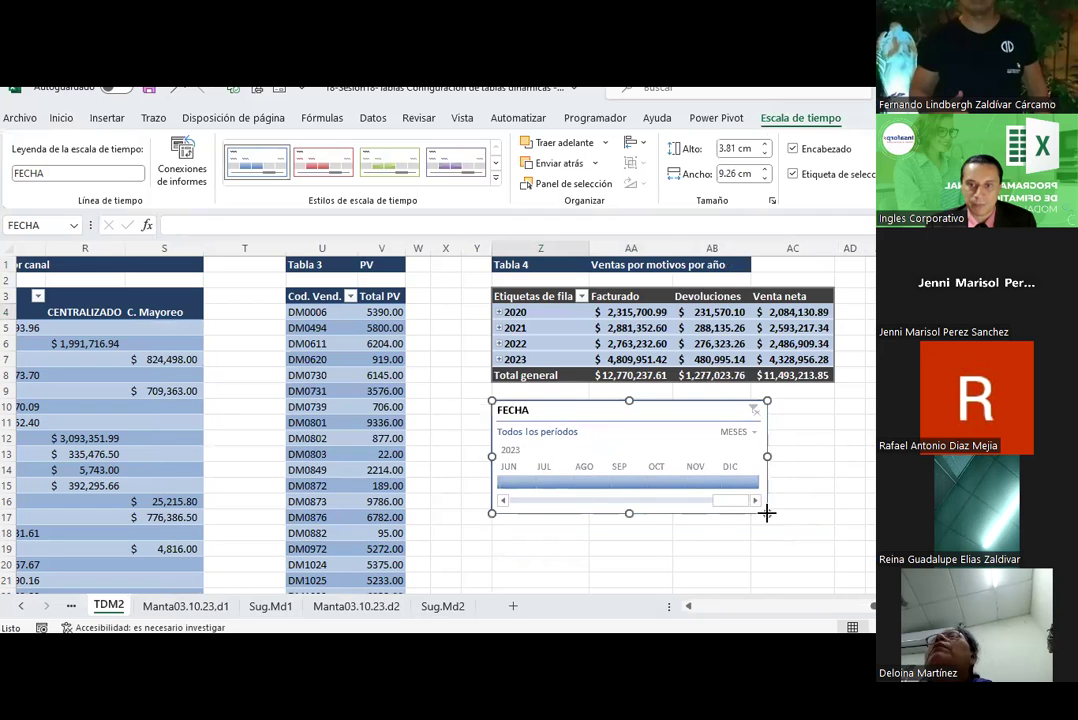
{"action": "left_click_drag", "start_coordinate": [766, 513], "coordinate": [875, 589]}
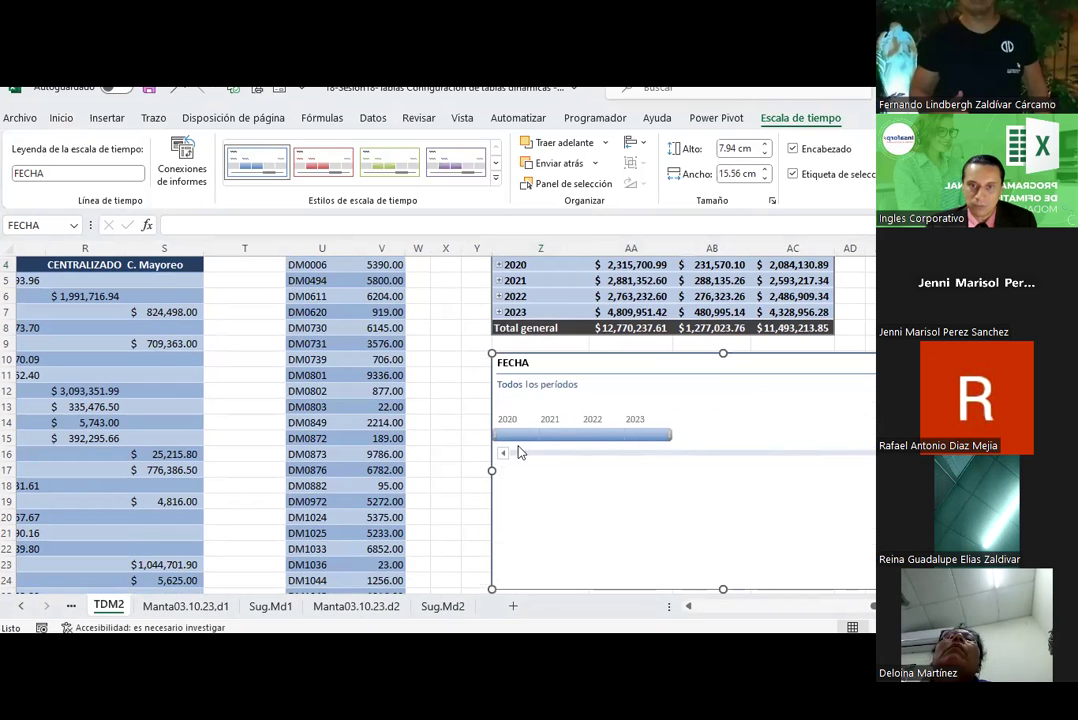
{"action": "scroll", "coordinate": [515, 438], "scroll_direction": "up", "scroll_amount": 1}
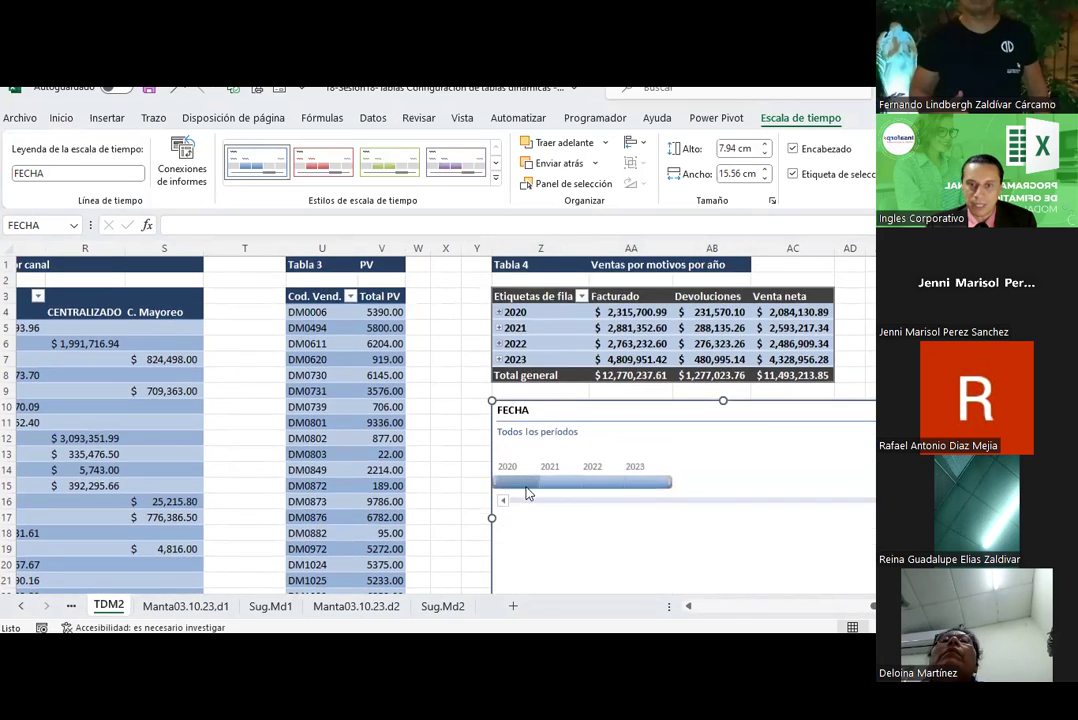
{"action": "scroll", "coordinate": [440, 420], "scroll_direction": "down", "scroll_amount": 2}
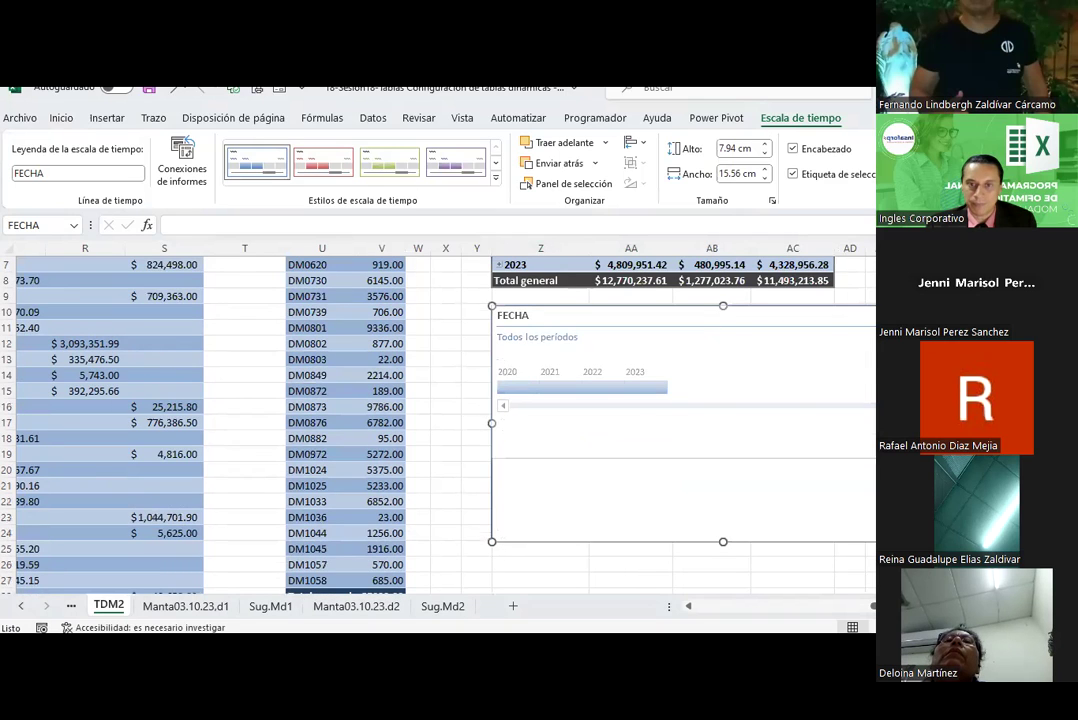
{"action": "left_click_drag", "start_coordinate": [953, 541], "coordinate": [951, 415]}
Apply the dark blue style to the FECHA timeline
{"action": "left_click", "coordinate": [455, 162]}
{"action": "left_click", "coordinate": [495, 178]}
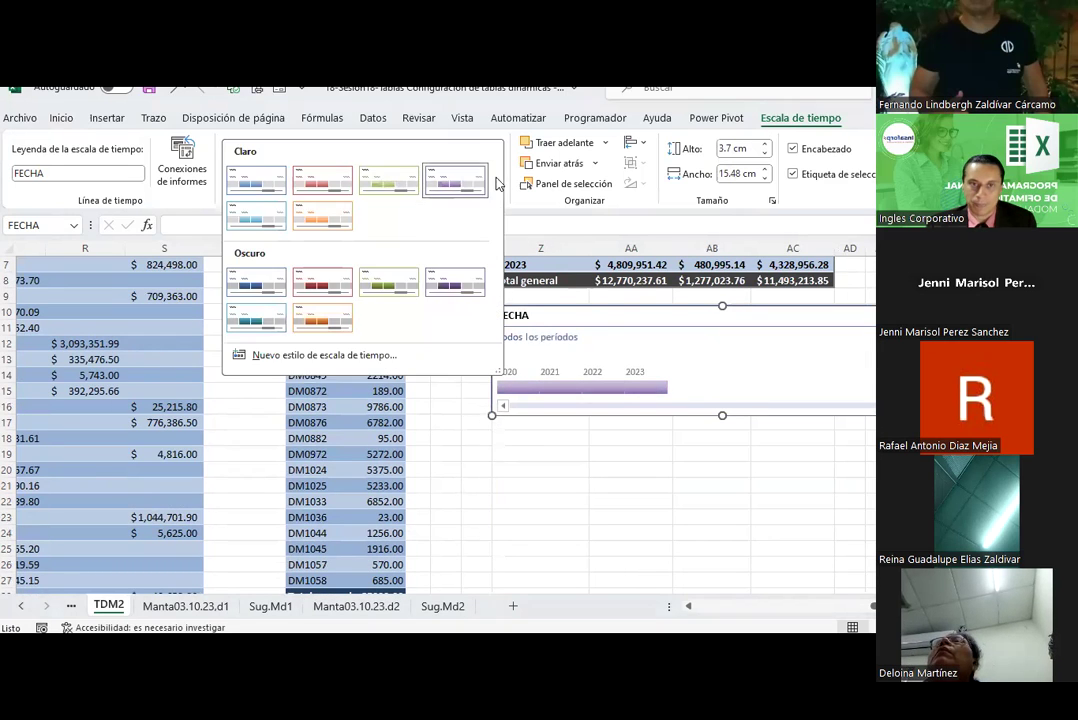
{"action": "left_click", "coordinate": [260, 317]}
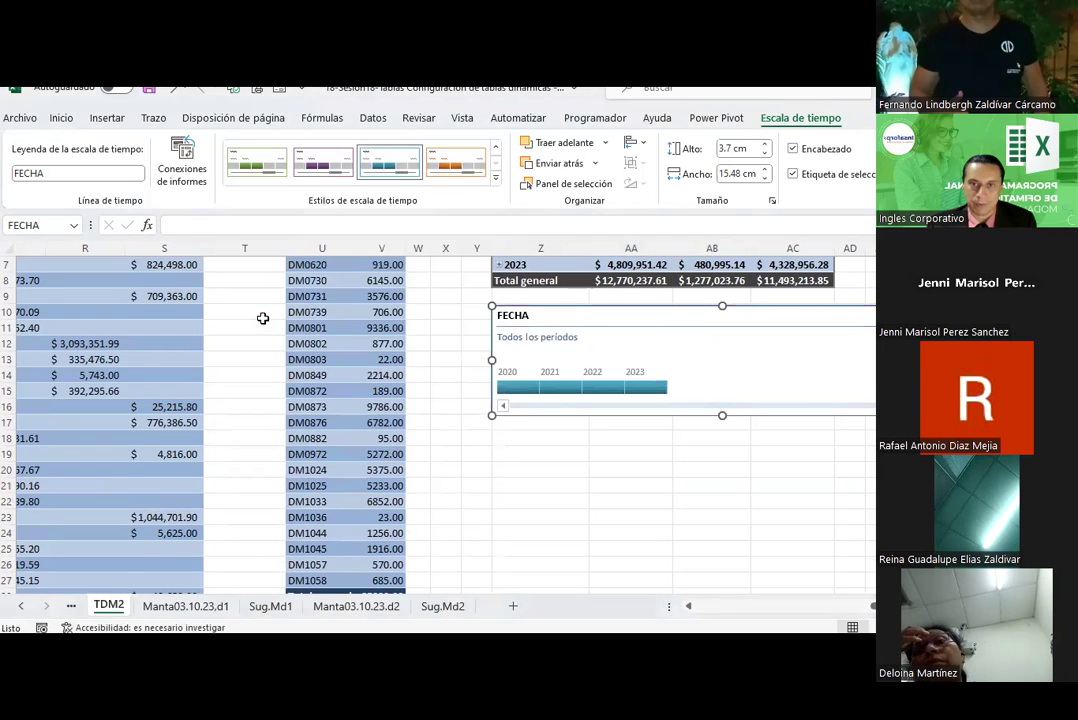
{"action": "left_click", "coordinate": [493, 179]}
{"action": "left_click", "coordinate": [254, 279]}
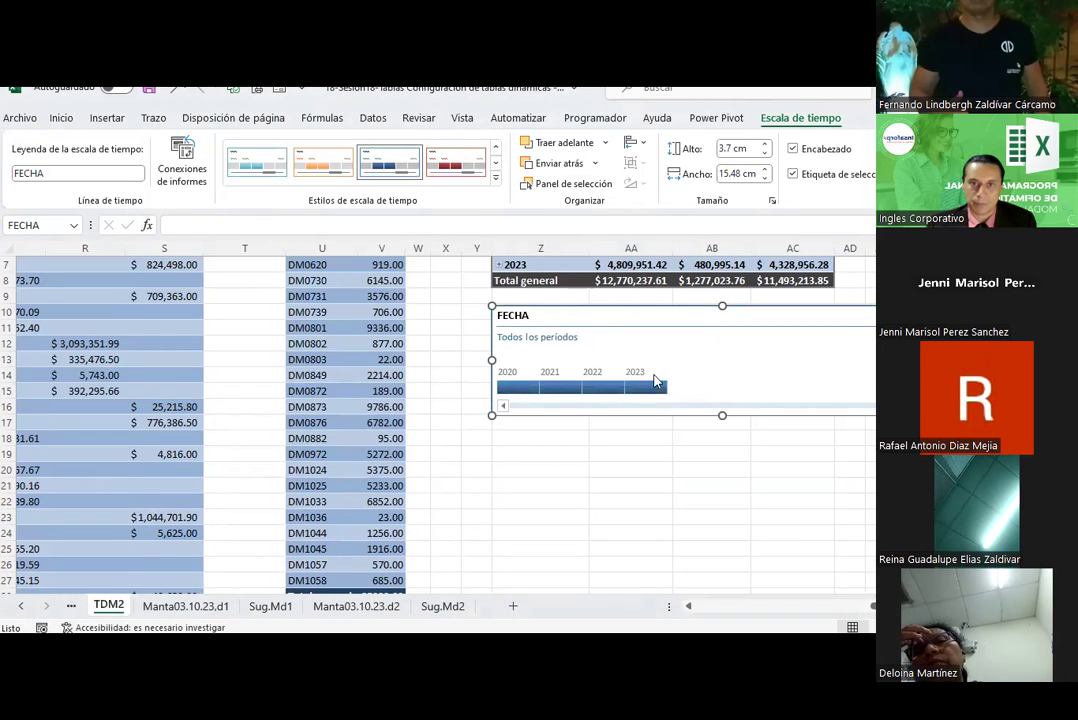
Filter Tabla 4 by each year 2020–2023, then switch the timeline to quarters
{"action": "left_click", "coordinate": [510, 387]}
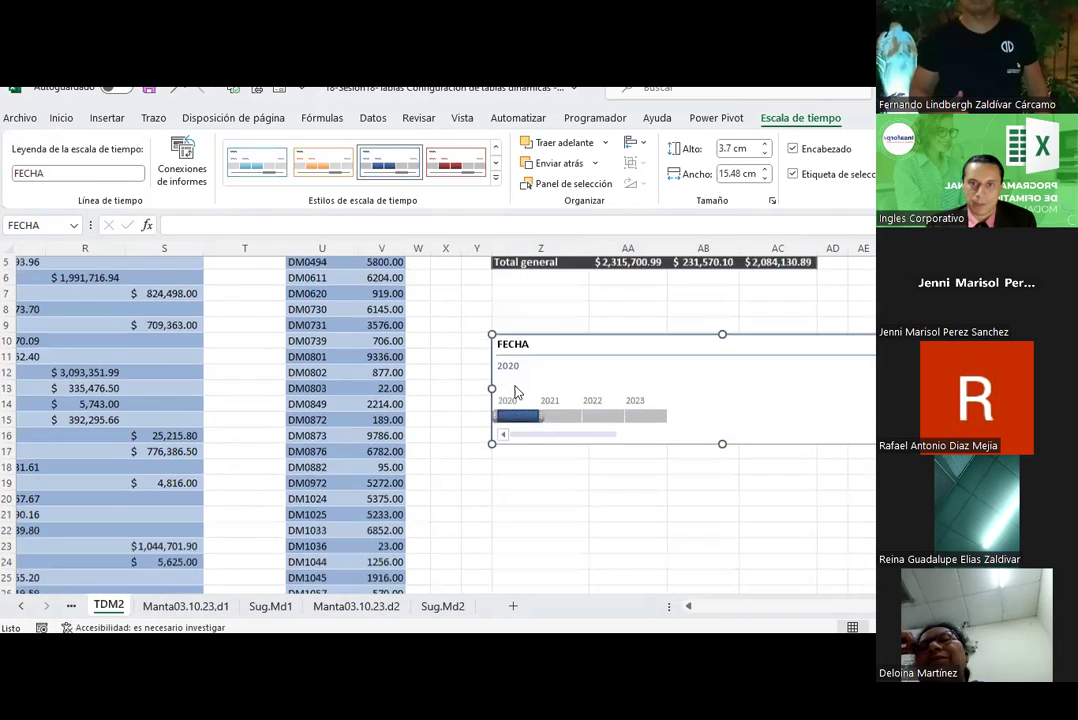
{"action": "scroll", "coordinate": [516, 392], "scroll_direction": "up", "scroll_amount": 2}
{"action": "left_click", "coordinate": [556, 484]}
{"action": "left_click", "coordinate": [610, 486]}
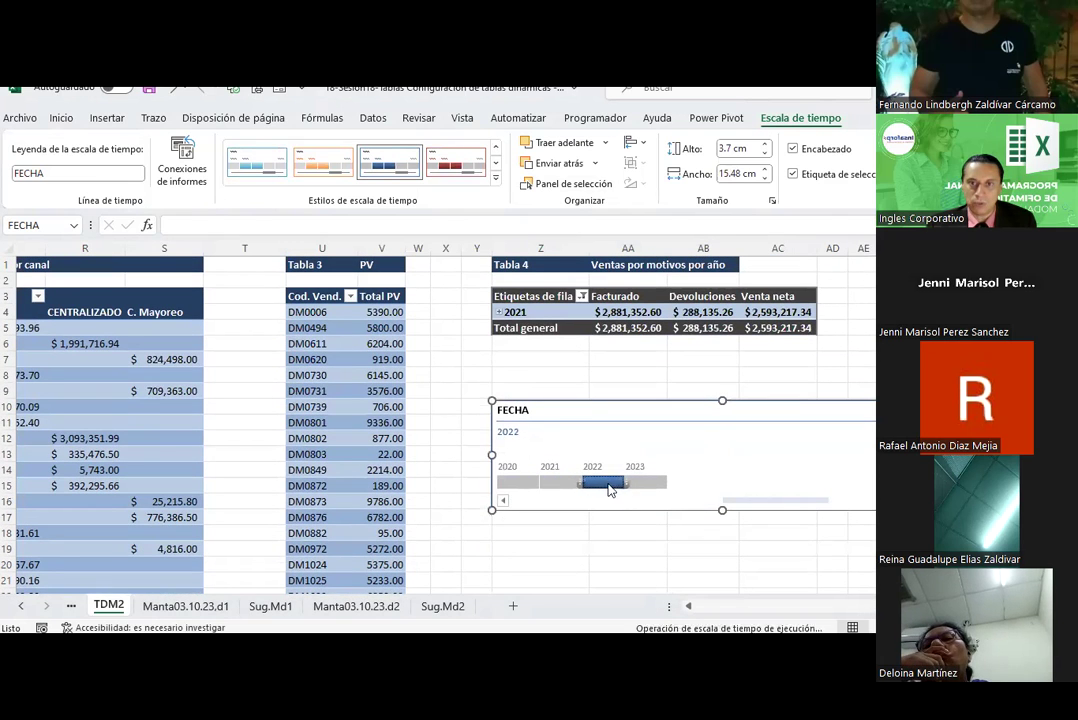
{"action": "left_click", "coordinate": [645, 483]}
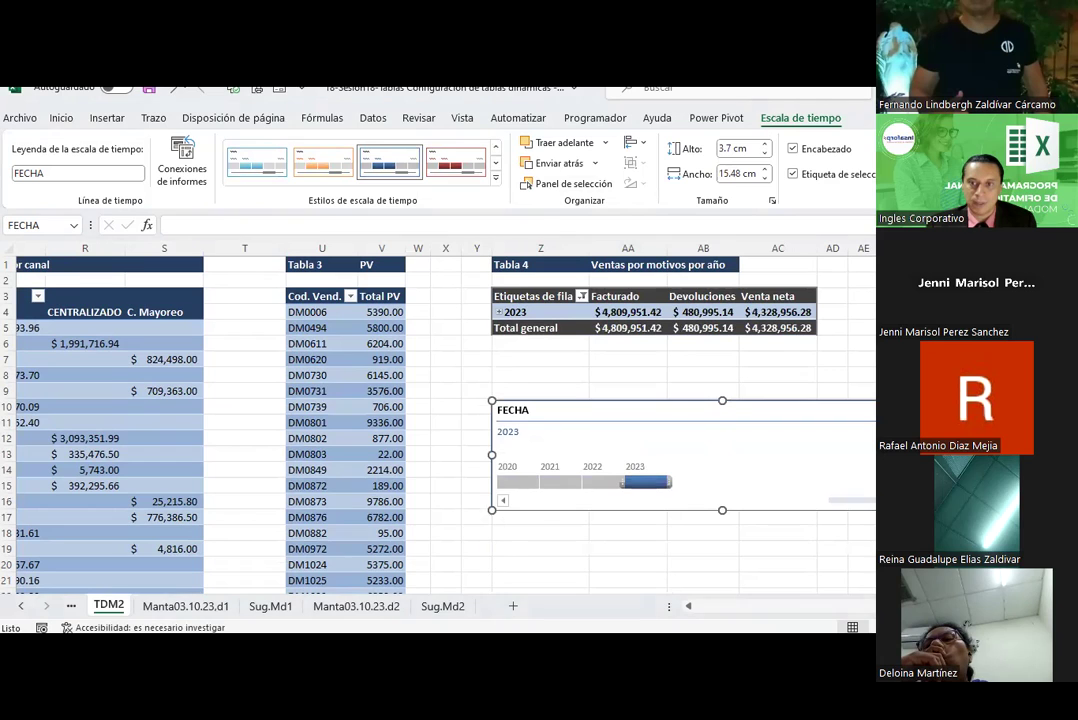
{"action": "left_click", "coordinate": [845, 432]}
{"action": "left_click", "coordinate": [822, 432]}
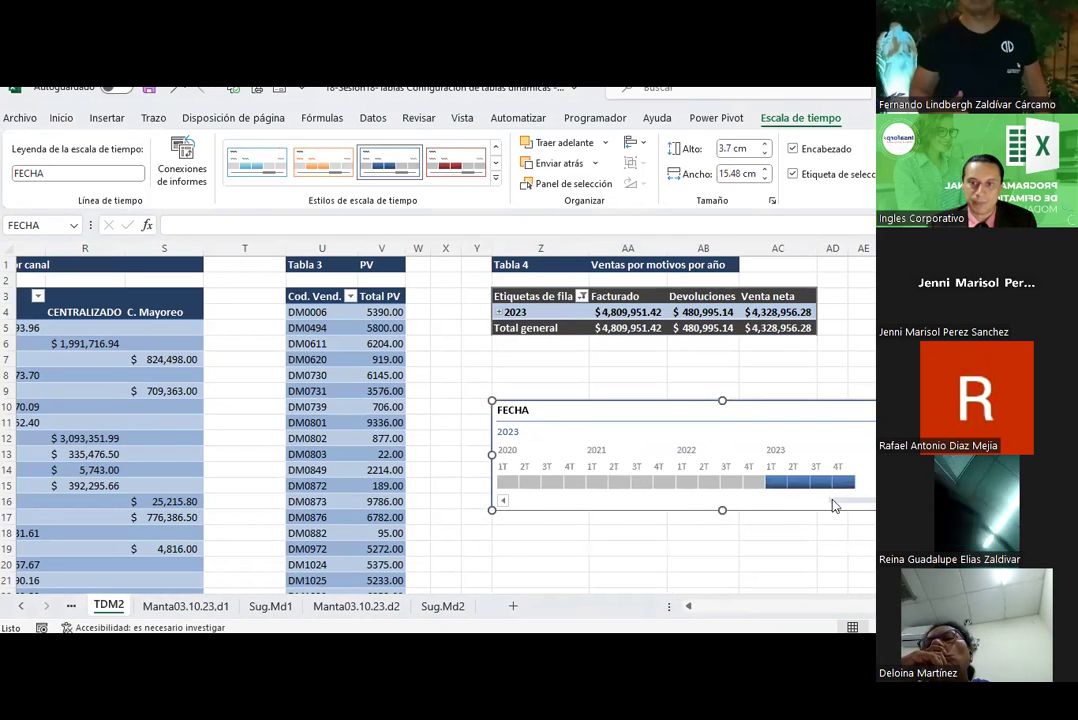
Step through the quarters until Tabla 4 is filtered to 3T 2022
{"action": "left_click", "coordinate": [777, 486]}
{"action": "left_click", "coordinate": [801, 484]}
{"action": "left_click", "coordinate": [821, 485]}
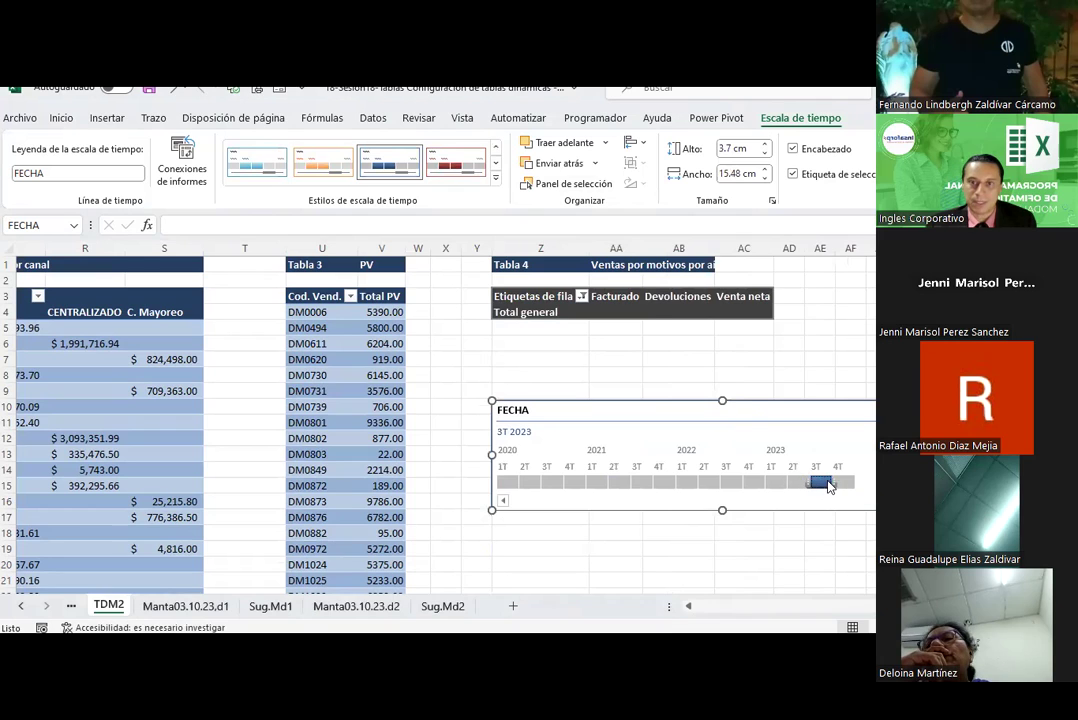
{"action": "left_click", "coordinate": [845, 485]}
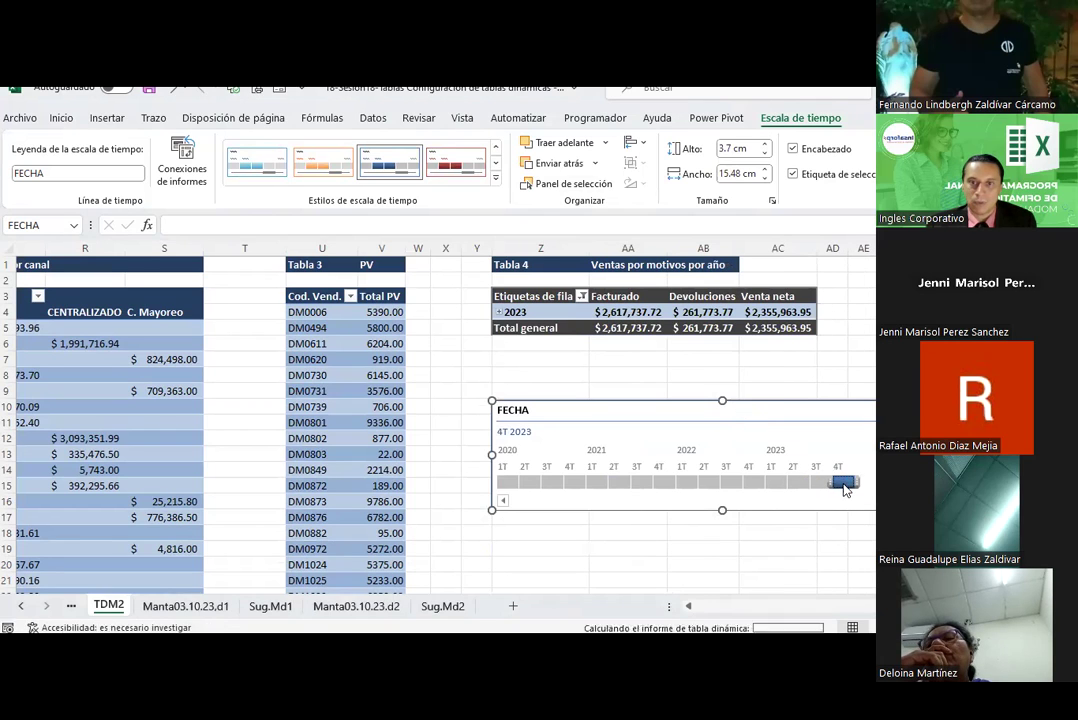
{"action": "left_click", "coordinate": [572, 485]}
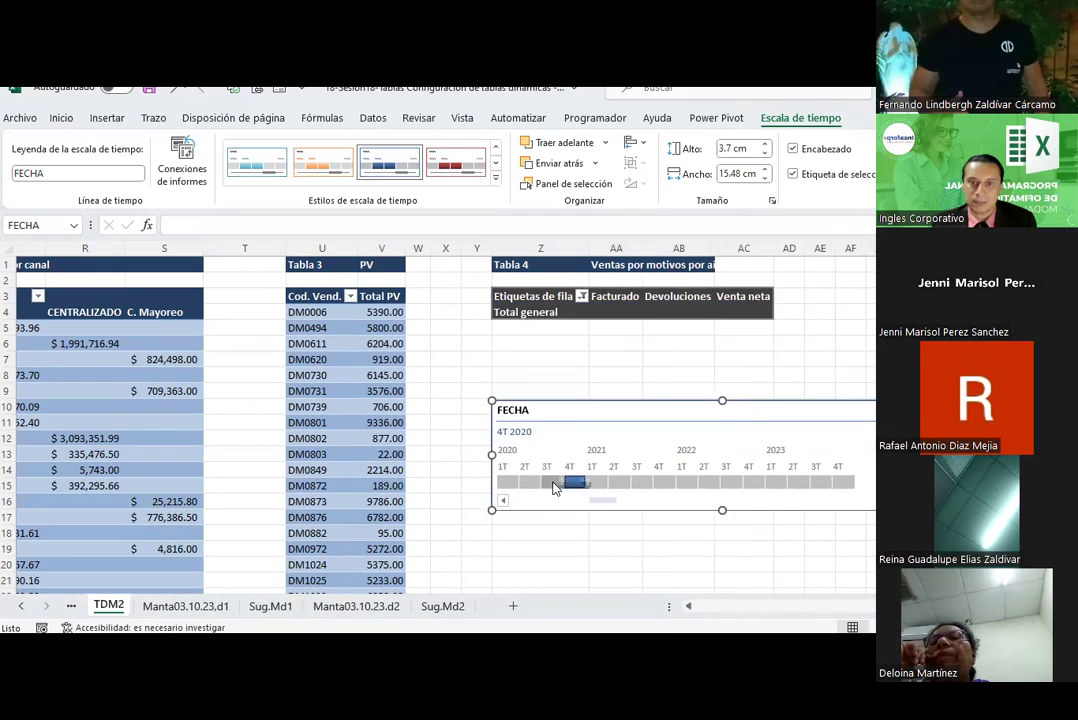
{"action": "left_click", "coordinate": [505, 484]}
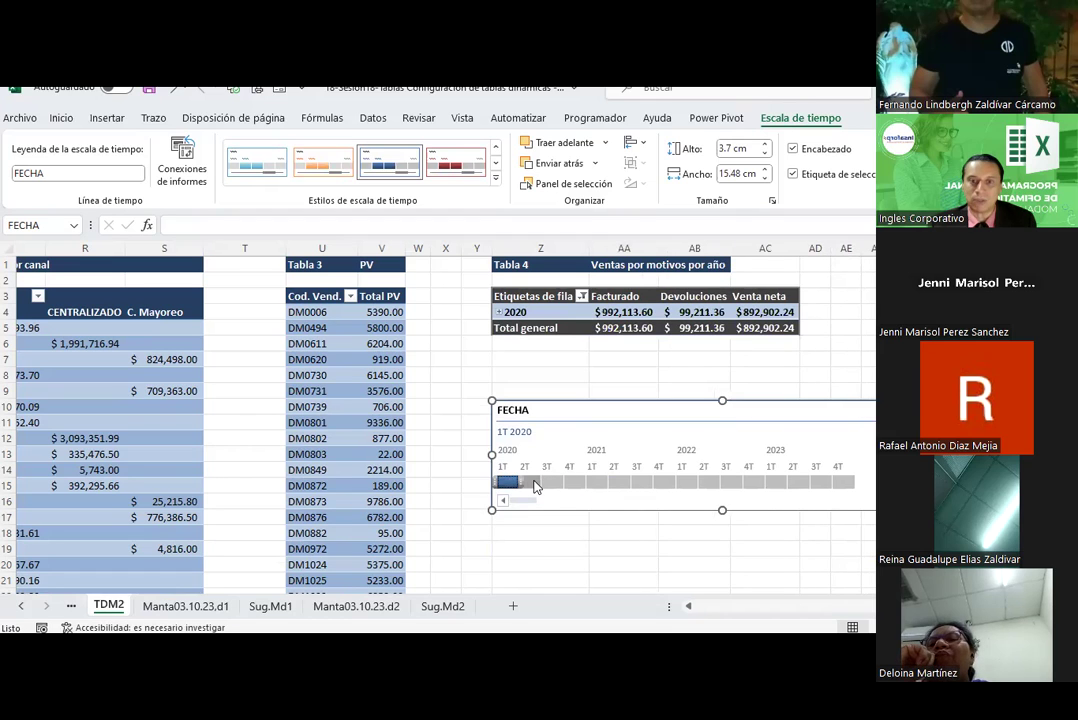
{"action": "left_click_drag", "start_coordinate": [535, 486], "coordinate": [548, 486]}
{"action": "left_click", "coordinate": [595, 485]}
{"action": "left_click", "coordinate": [620, 487]}
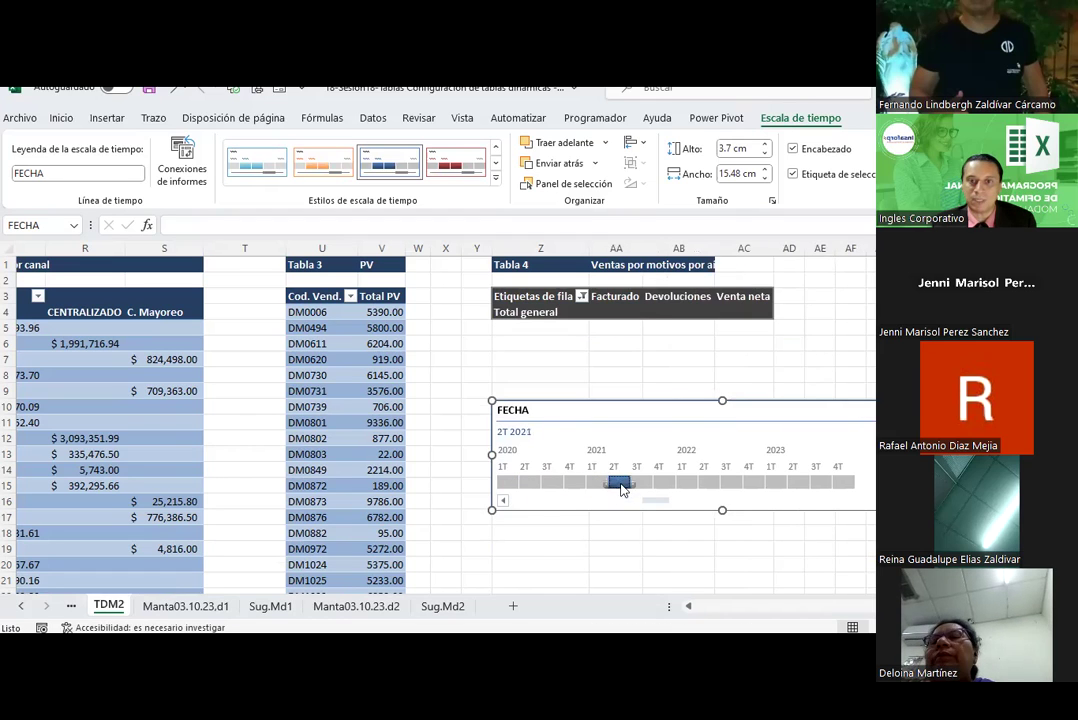
{"action": "left_click", "coordinate": [637, 485]}
{"action": "left_click", "coordinate": [660, 485]}
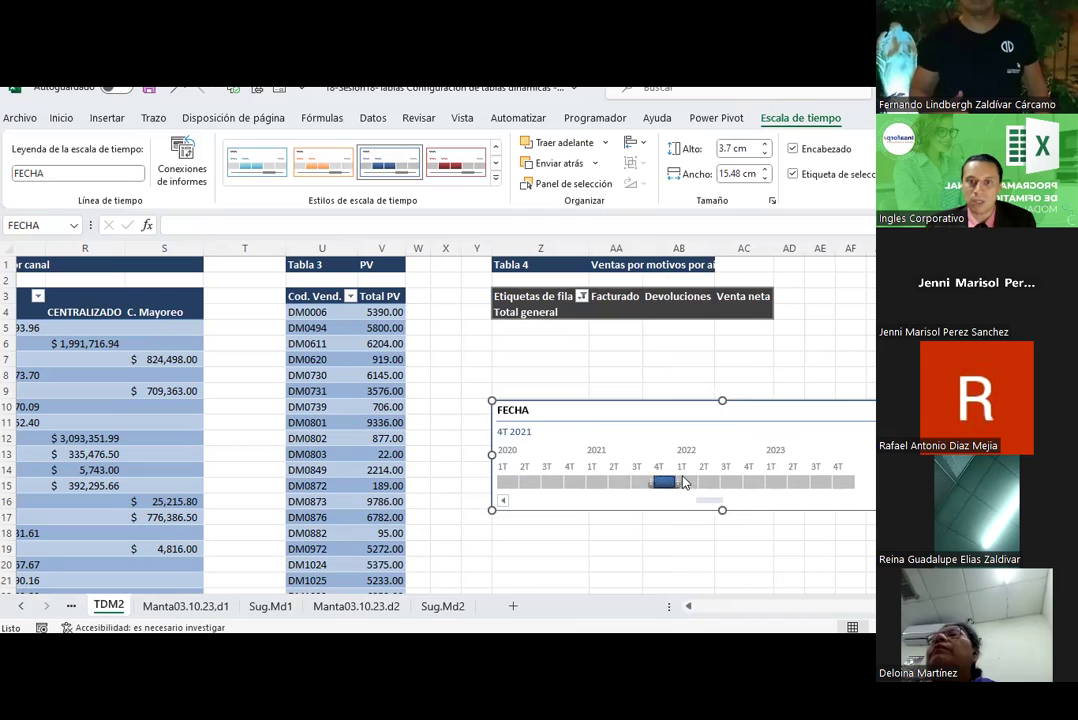
{"action": "left_click", "coordinate": [683, 483]}
{"action": "left_click", "coordinate": [708, 484]}
{"action": "left_click", "coordinate": [730, 484]}
{"action": "left_click", "coordinate": [753, 484]}
{"action": "left_click", "coordinate": [730, 484]}
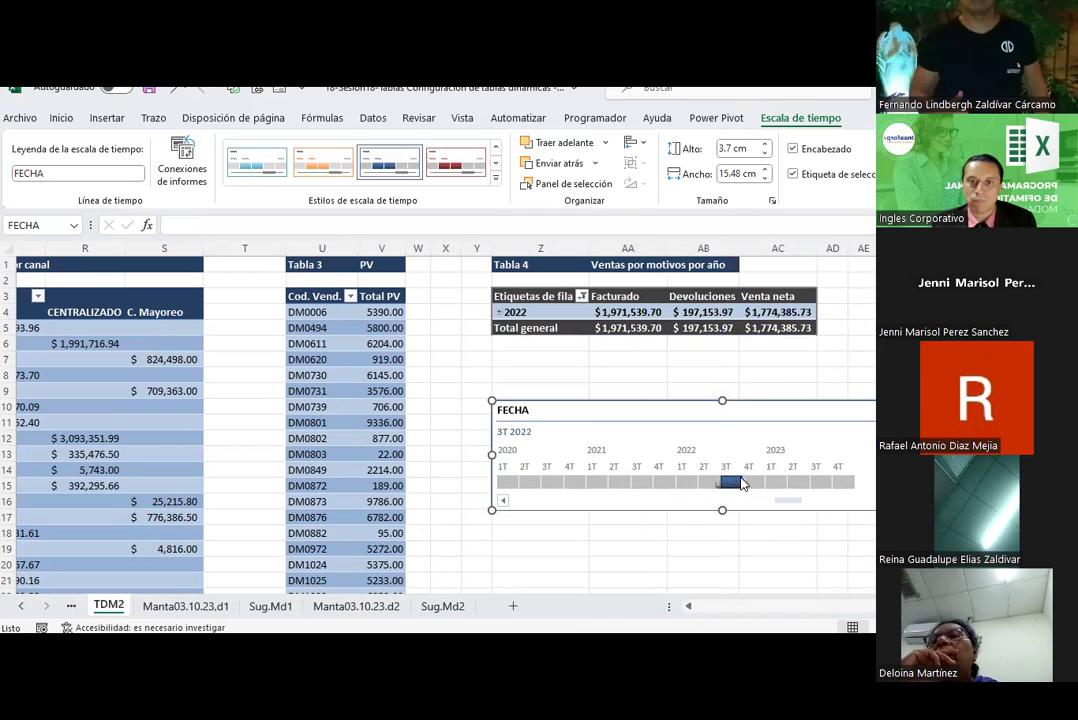
Move the timeline up just below Tabla 4, deselect it, and save
{"action": "left_click_drag", "start_coordinate": [688, 406], "coordinate": [692, 353]}
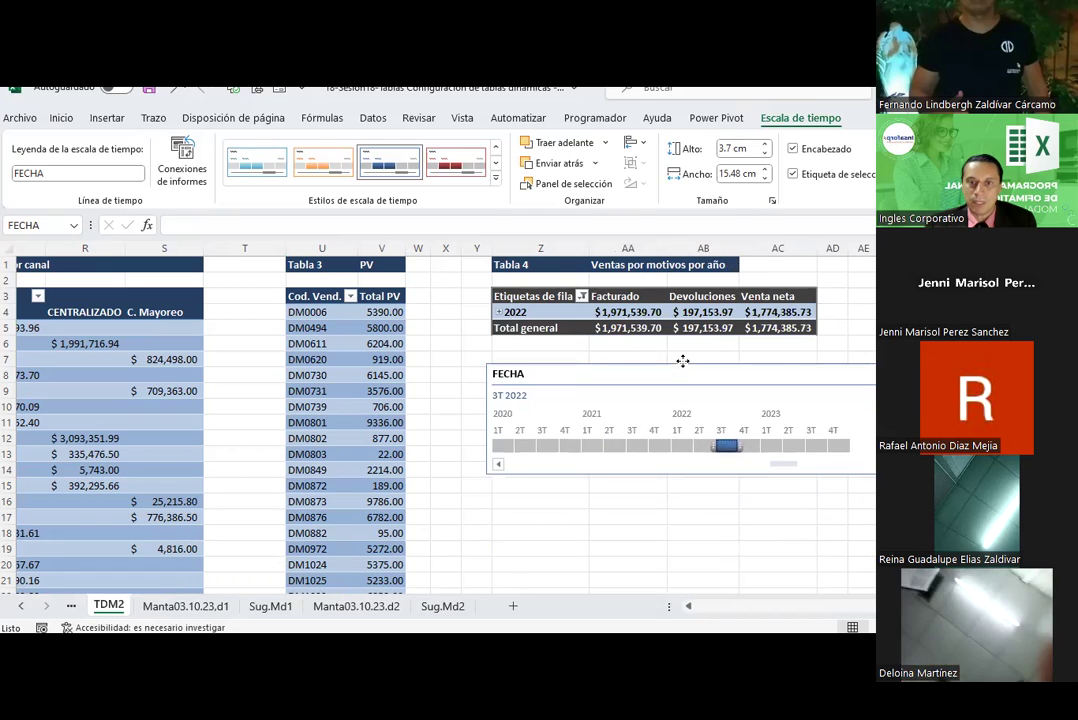
{"action": "left_click", "coordinate": [648, 518]}
{"action": "left_click", "coordinate": [149, 90]}
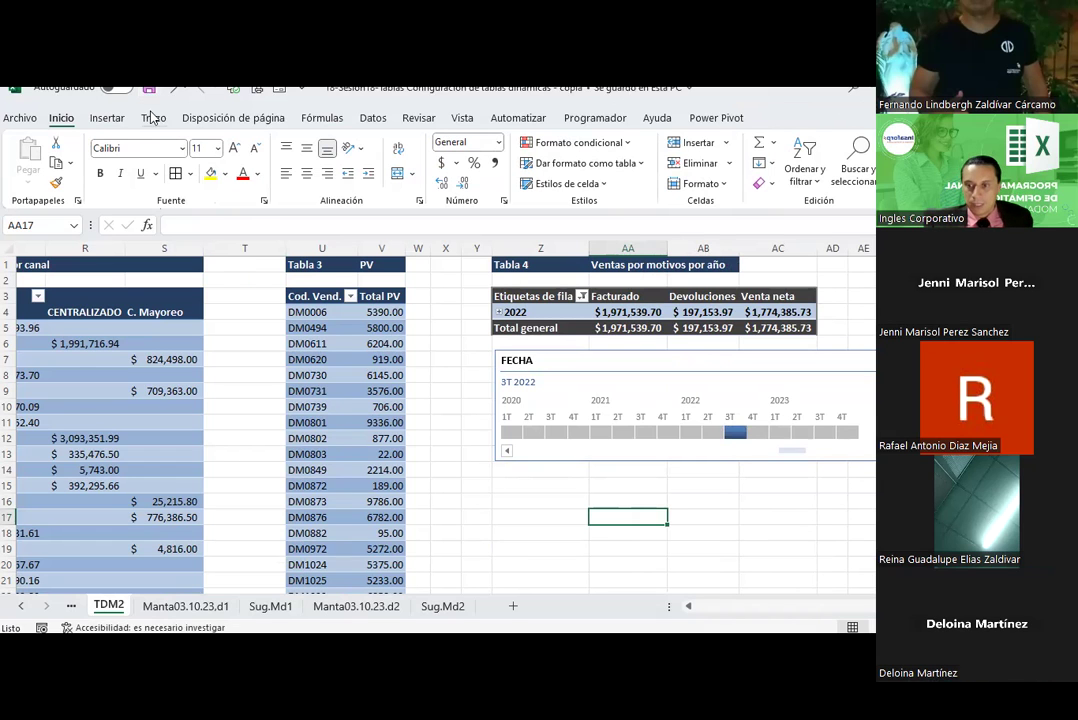
{"action": "left_click", "coordinate": [805, 518]}
{"action": "mouse_move", "coordinate": [800, 607]}
{"action": "left_mouse_down"}
{"action": "mouse_move", "coordinate": [735, 610]}
{"action": "mouse_move", "coordinate": [798, 612]}
{"action": "left_mouse_up"}
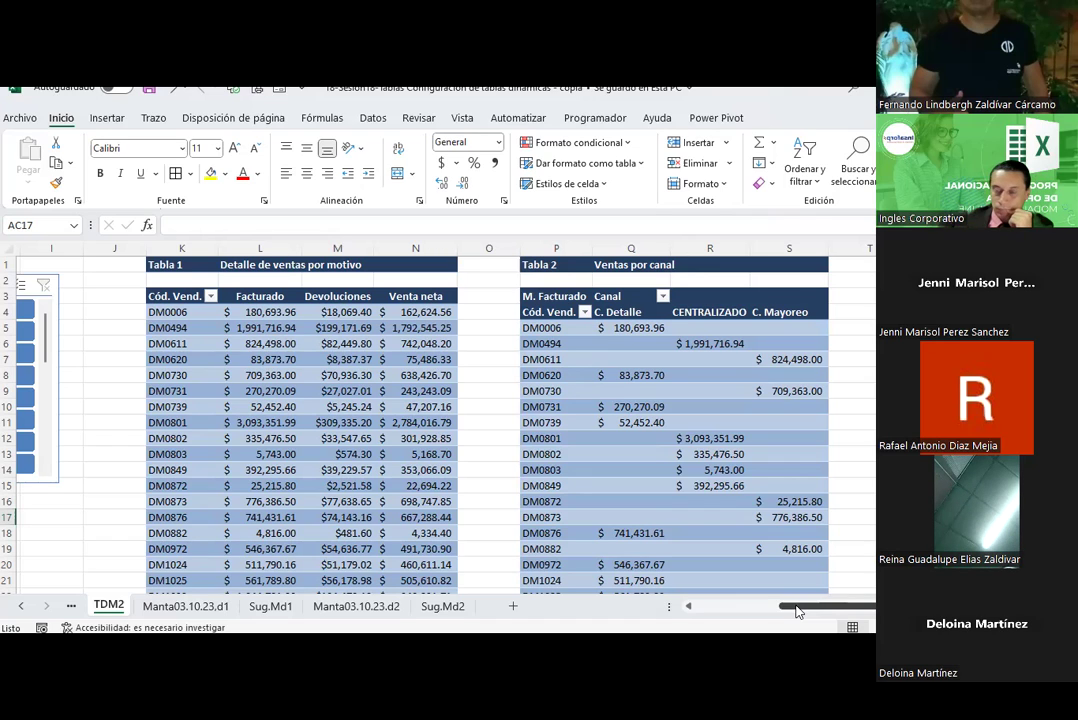
Browse the Manta03.10.23.d2 and Sug.Md2 sheets, scrolling through their contents
{"action": "left_click", "coordinate": [351, 607]}
{"action": "scroll", "coordinate": [478, 433], "scroll_direction": "down", "scroll_amount": 1}
{"action": "scroll", "coordinate": [478, 433], "scroll_direction": "down", "scroll_amount": 2}
{"action": "scroll", "coordinate": [478, 433], "scroll_direction": "down", "scroll_amount": 4}
{"action": "scroll", "coordinate": [478, 433], "scroll_direction": "down", "scroll_amount": 4}
{"action": "scroll", "coordinate": [478, 433], "scroll_direction": "down", "scroll_amount": 4}
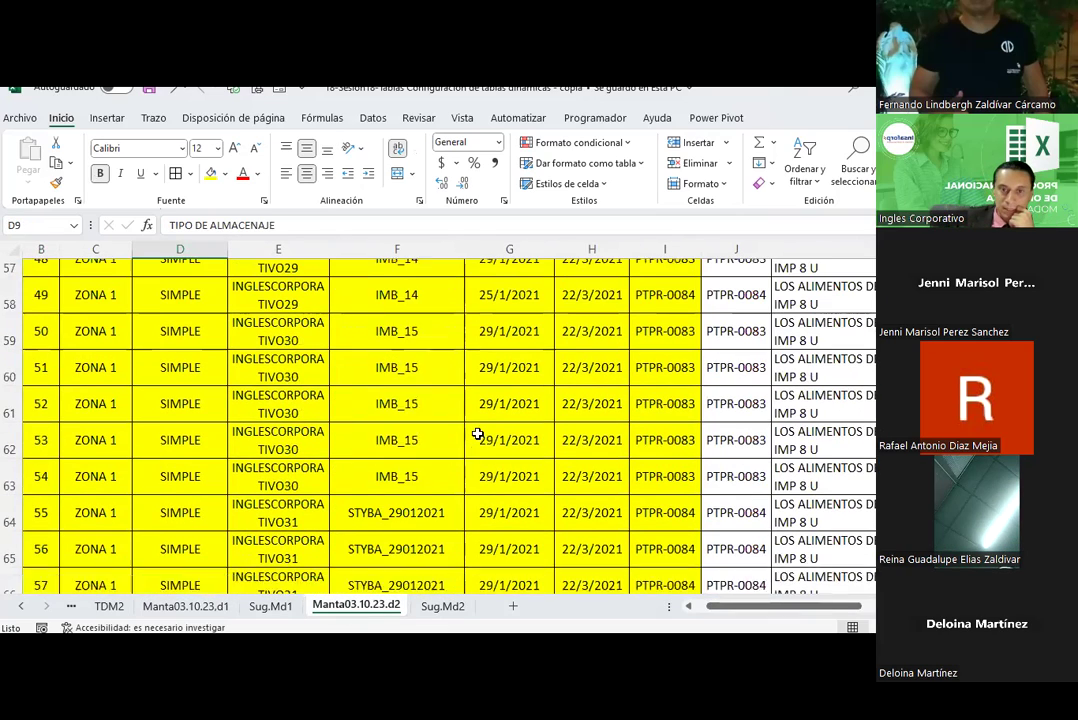
{"action": "scroll", "coordinate": [470, 450], "scroll_direction": "down", "scroll_amount": 2}
{"action": "left_click", "coordinate": [419, 607]}
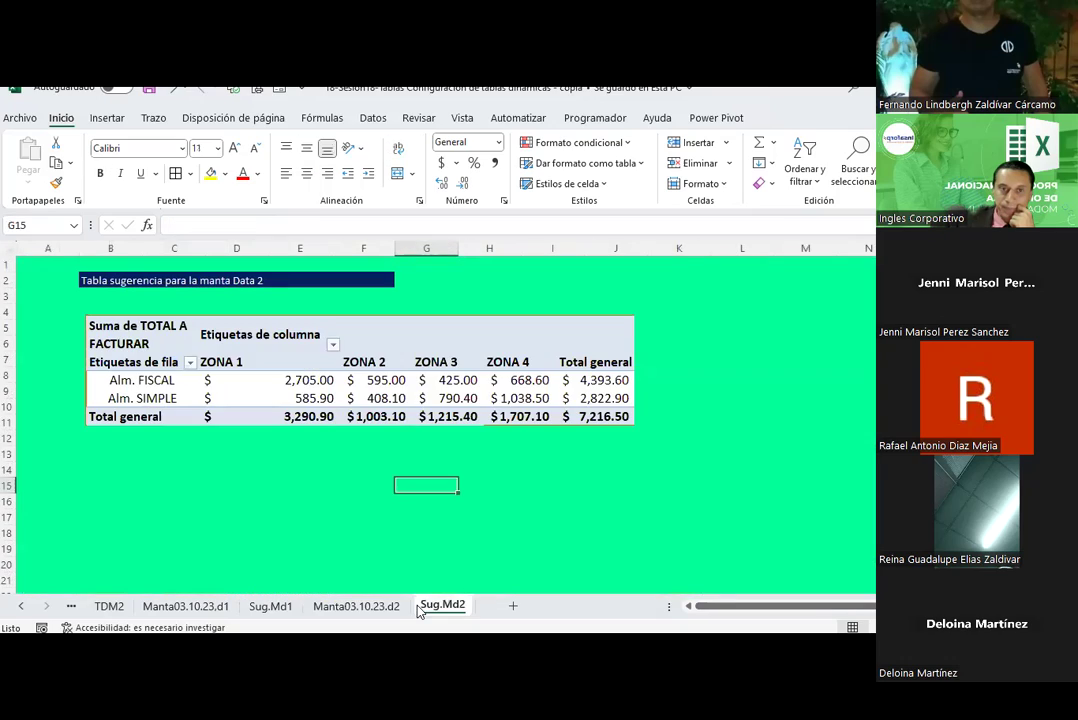
{"action": "left_click", "coordinate": [330, 610]}
{"action": "scroll", "coordinate": [334, 573], "scroll_direction": "down", "scroll_amount": 3}
{"action": "scroll", "coordinate": [349, 513], "scroll_direction": "down", "scroll_amount": 4}
{"action": "scroll", "coordinate": [450, 420], "scroll_direction": "down", "scroll_amount": 20}
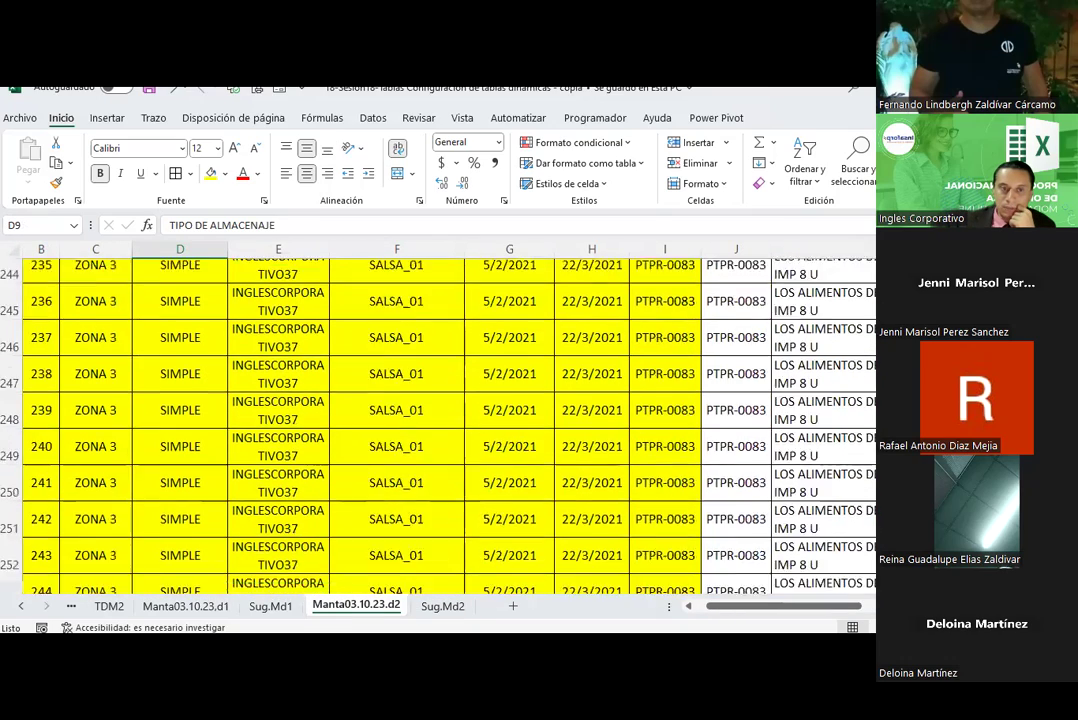
{"action": "scroll", "coordinate": [450, 420], "scroll_direction": "down", "scroll_amount": 20}
{"action": "scroll", "coordinate": [450, 420], "scroll_direction": "up", "scroll_amount": 20}
{"action": "scroll", "coordinate": [450, 420], "scroll_direction": "down", "scroll_amount": 20}
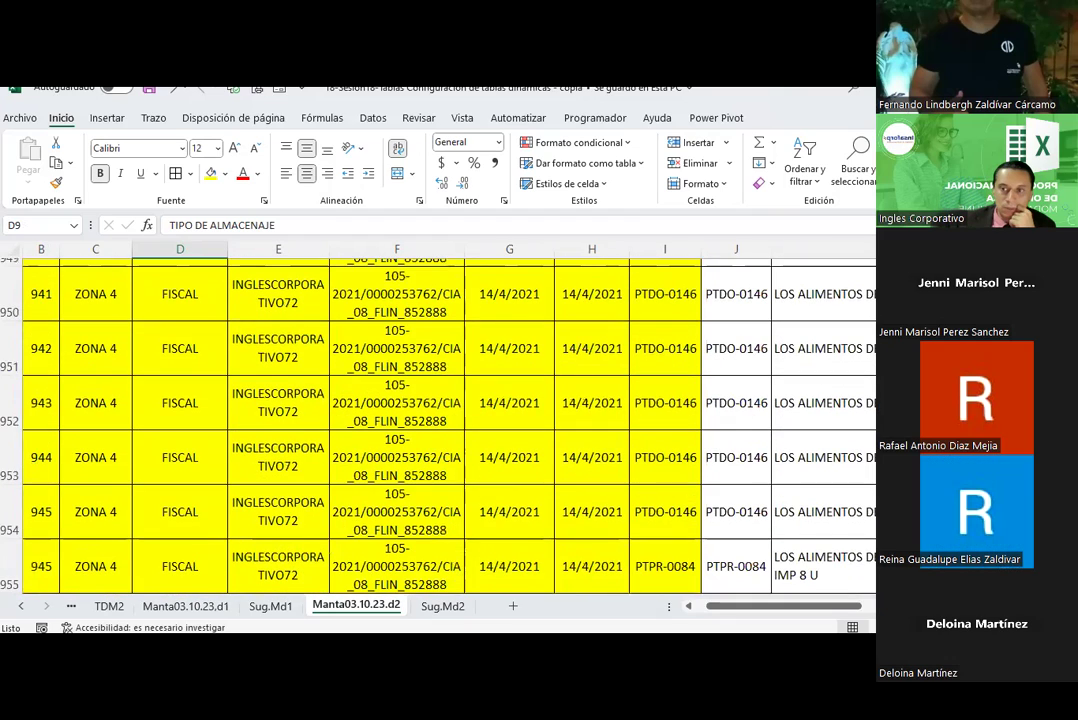
{"action": "scroll", "coordinate": [450, 420], "scroll_direction": "up", "scroll_amount": 20}
{"action": "scroll", "coordinate": [450, 420], "scroll_direction": "up", "scroll_amount": 20}
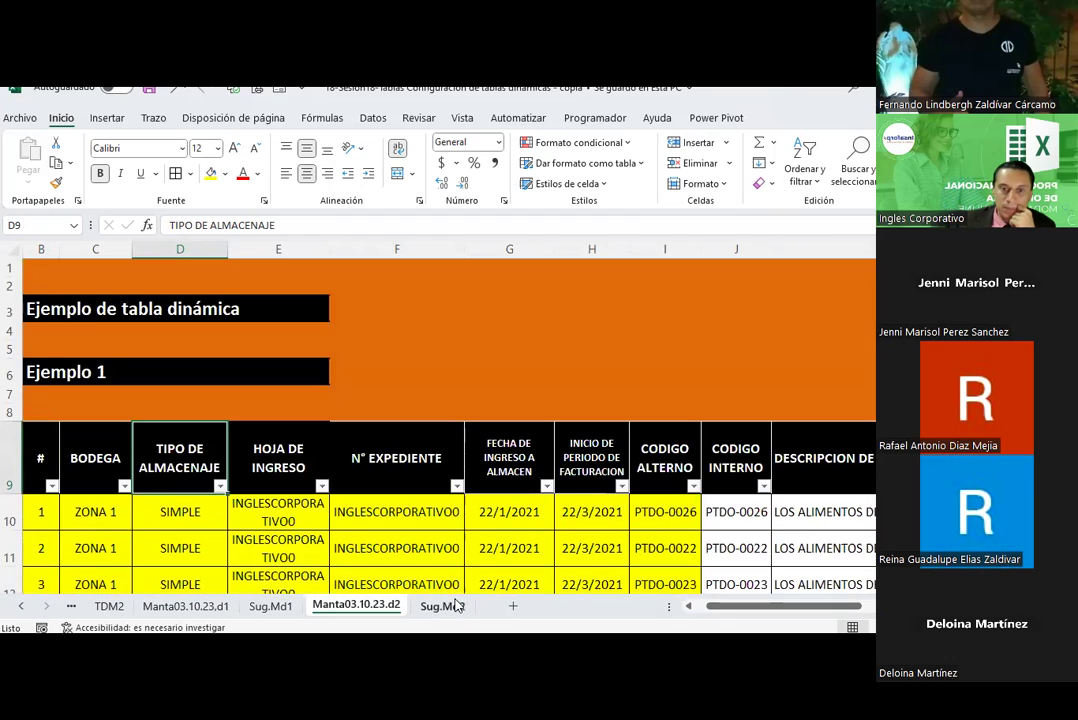
{"action": "left_click", "coordinate": [430, 611]}
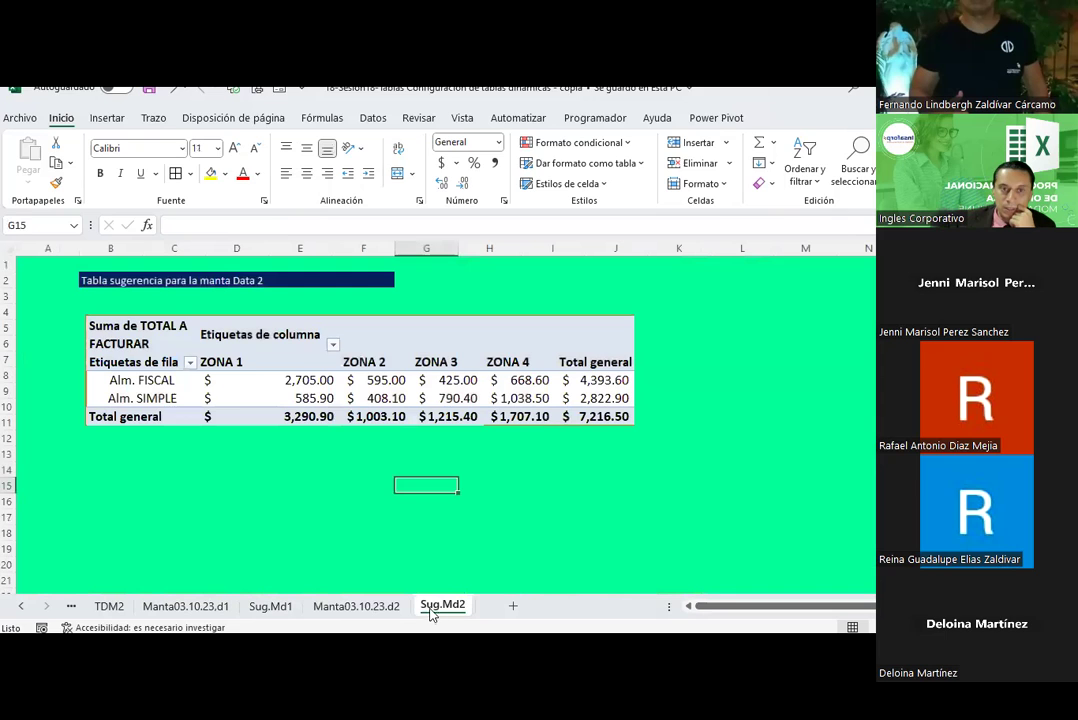
{"action": "left_click", "coordinate": [255, 384]}
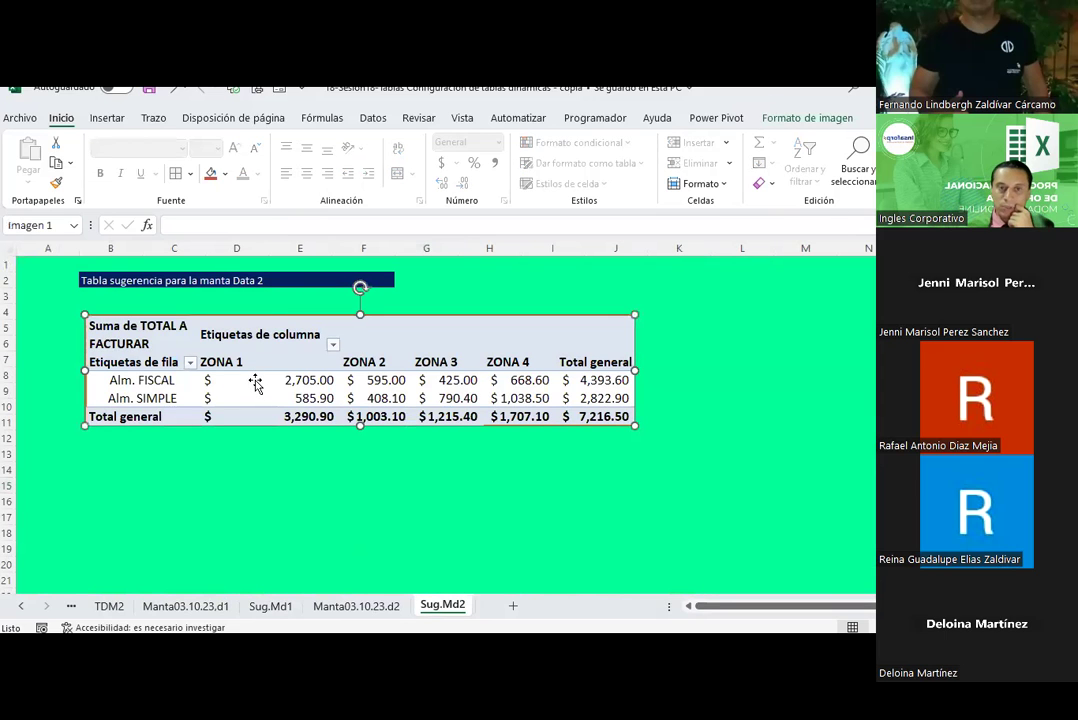
Pass through Sug.Md1 and Manta03.10.23.d1 back to TDM2 and select Tabla 2 for its field list
{"action": "left_click", "coordinate": [362, 606]}
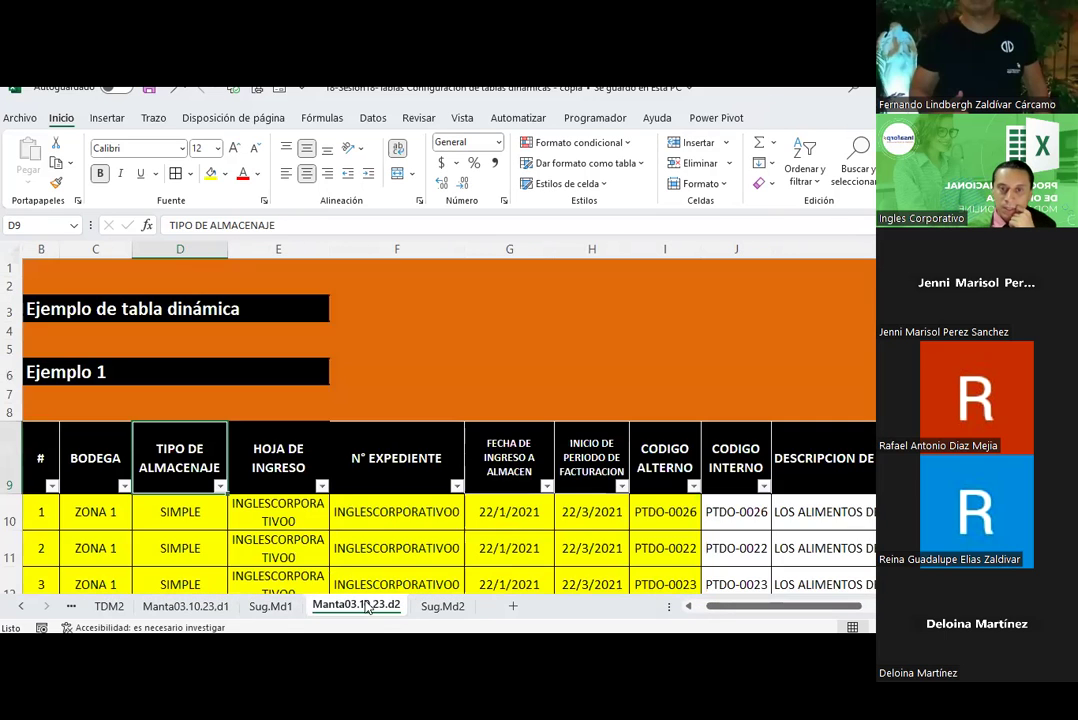
{"action": "left_click", "coordinate": [278, 608]}
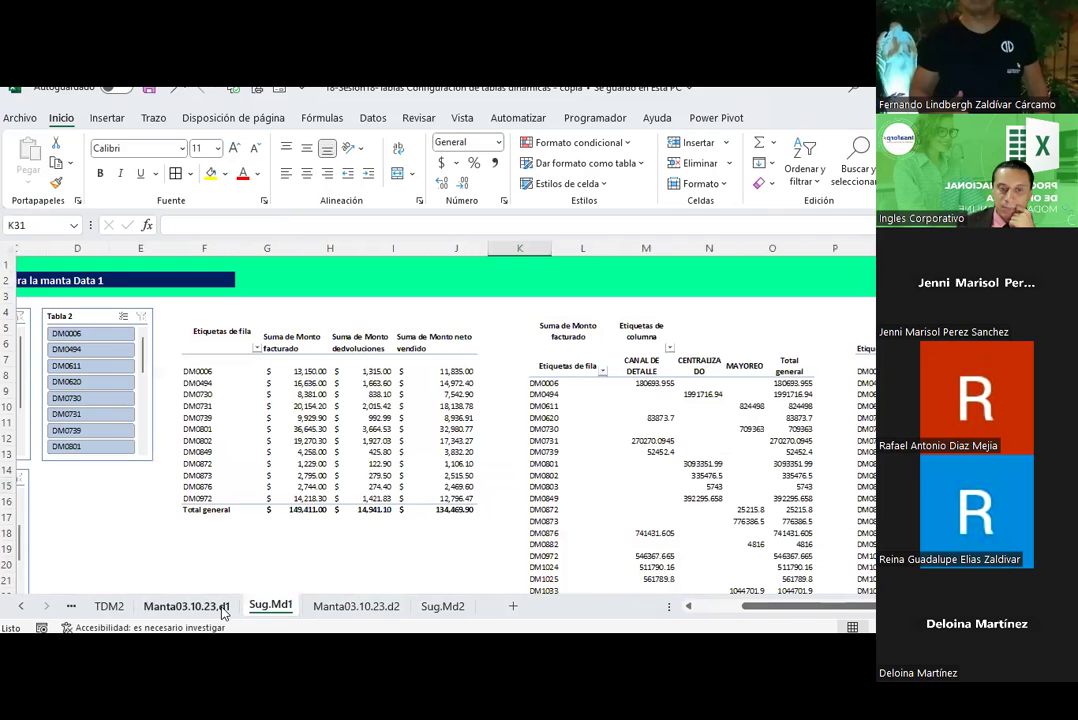
{"action": "left_click", "coordinate": [190, 607]}
{"action": "left_click", "coordinate": [109, 606]}
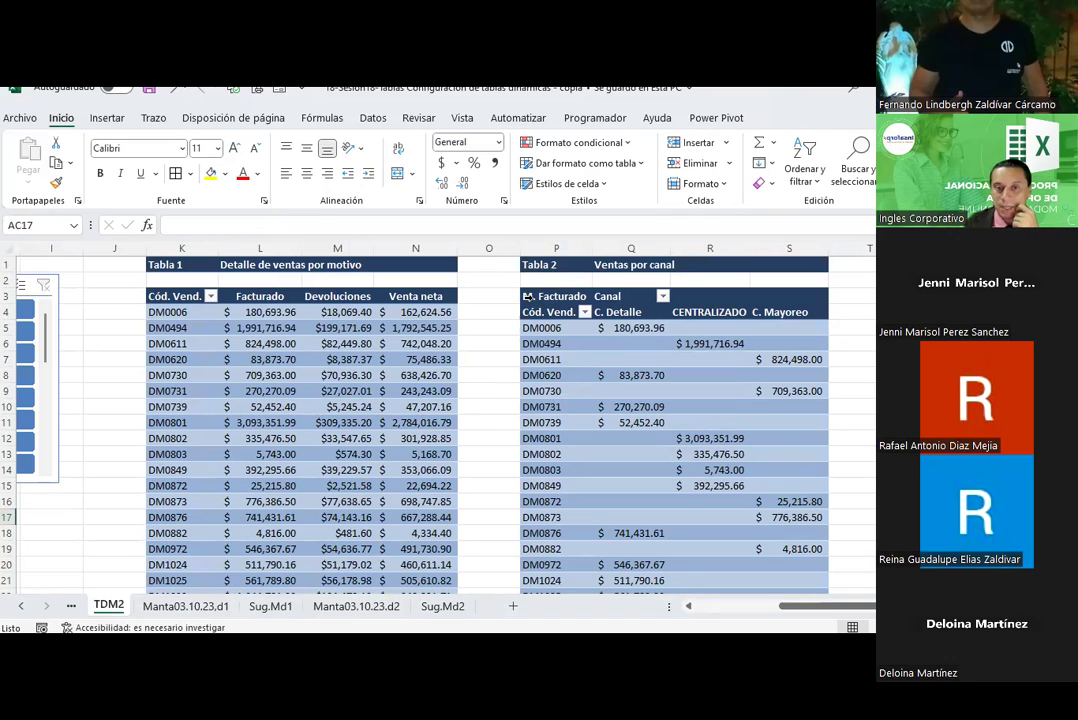
{"action": "left_click", "coordinate": [533, 292]}
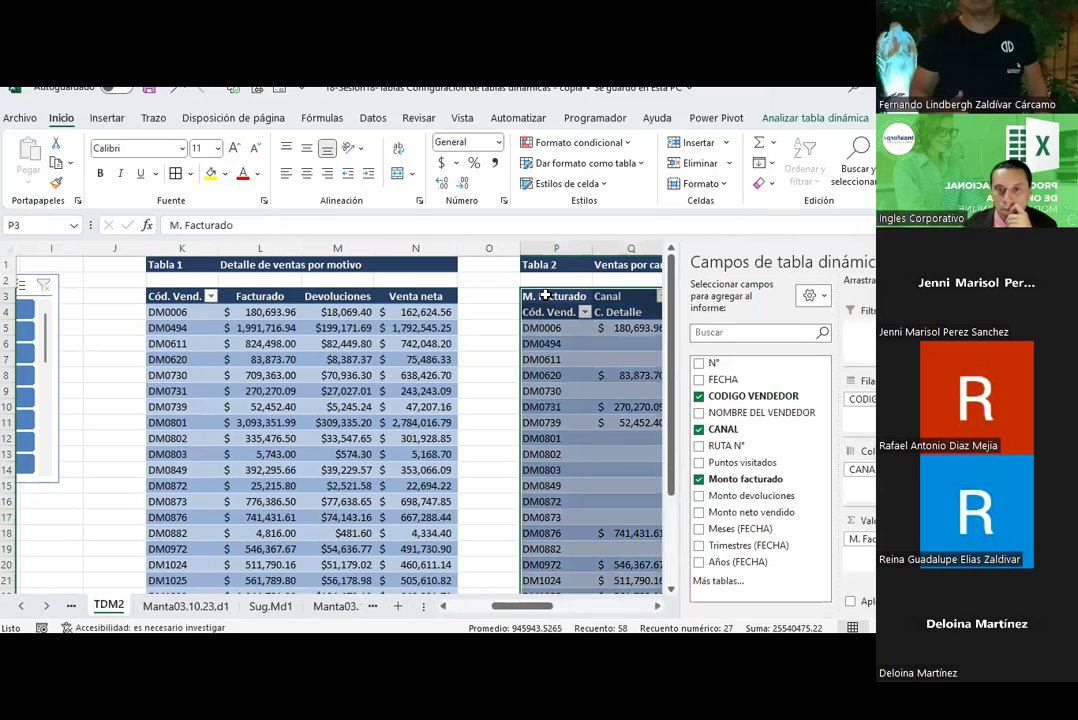
Inspect Tabla 2's Canal filter without changes, then select S2 to hide the field list
{"action": "left_click", "coordinate": [545, 296]}
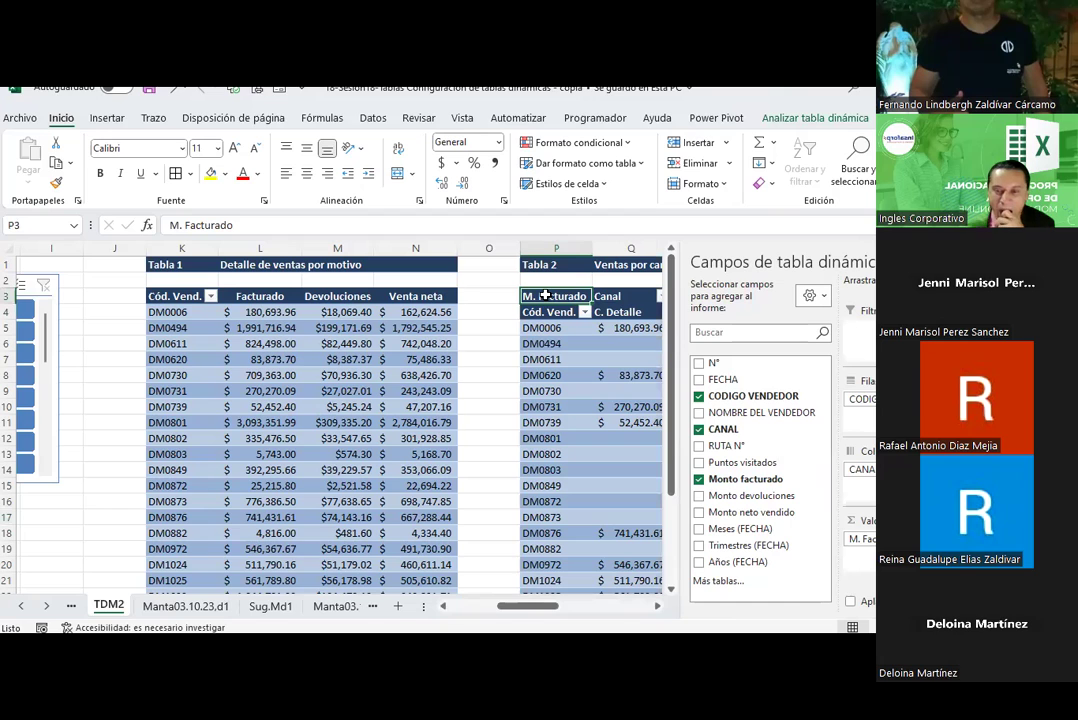
{"action": "left_click_drag", "start_coordinate": [512, 606], "coordinate": [535, 608]}
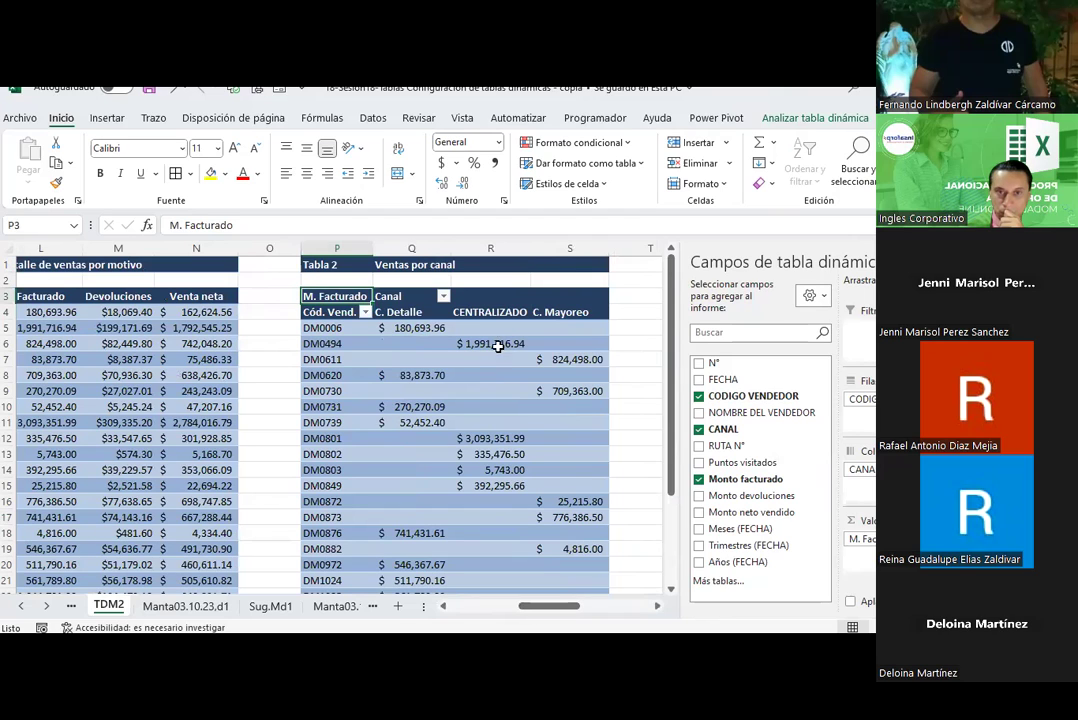
{"action": "left_click", "coordinate": [443, 296]}
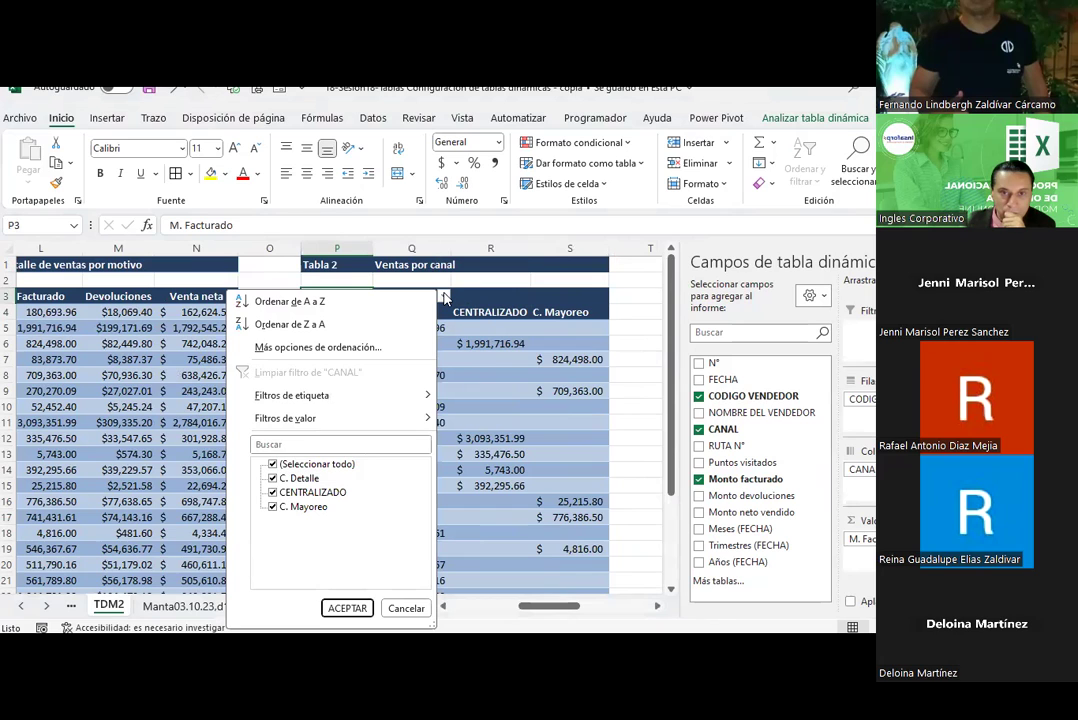
{"action": "left_click", "coordinate": [444, 297]}
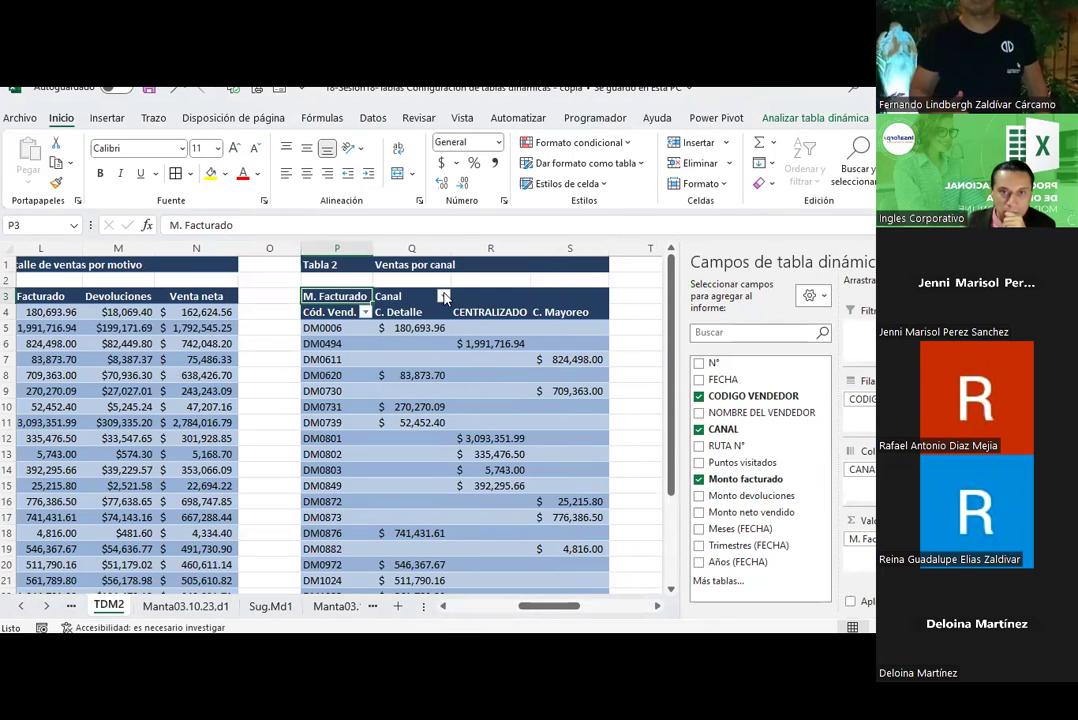
{"action": "left_click", "coordinate": [560, 283]}
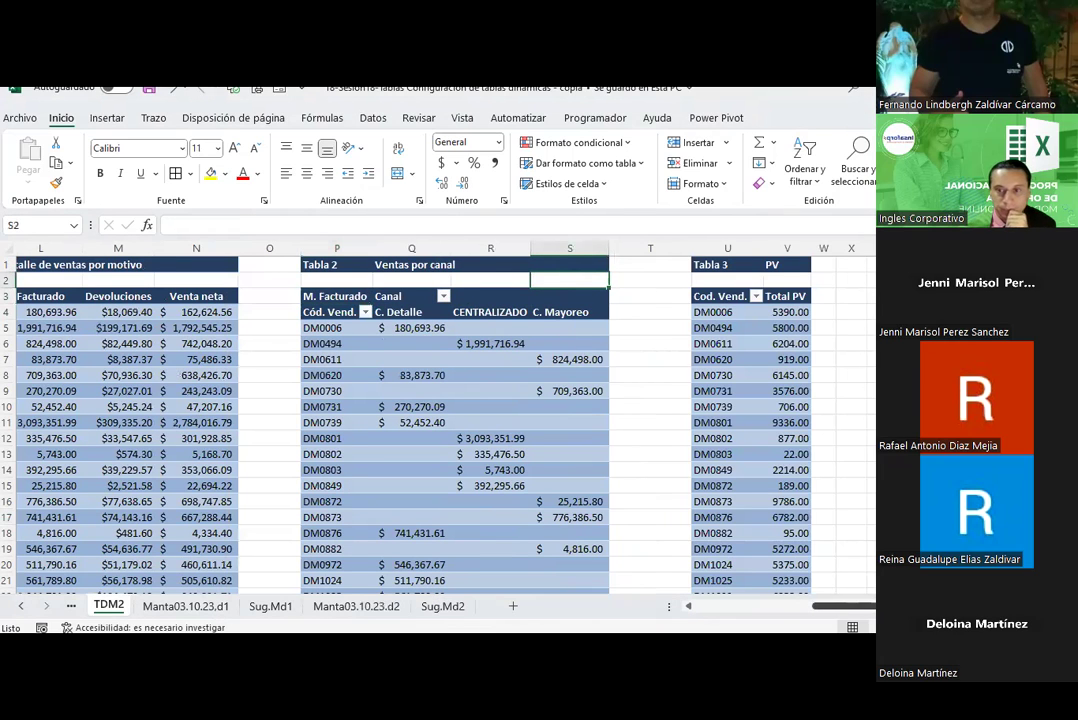
{"action": "left_click_drag", "start_coordinate": [601, 606], "coordinate": [866, 606]}
{"action": "scroll", "coordinate": [640, 320], "scroll_direction": "right", "scroll_amount": 1}
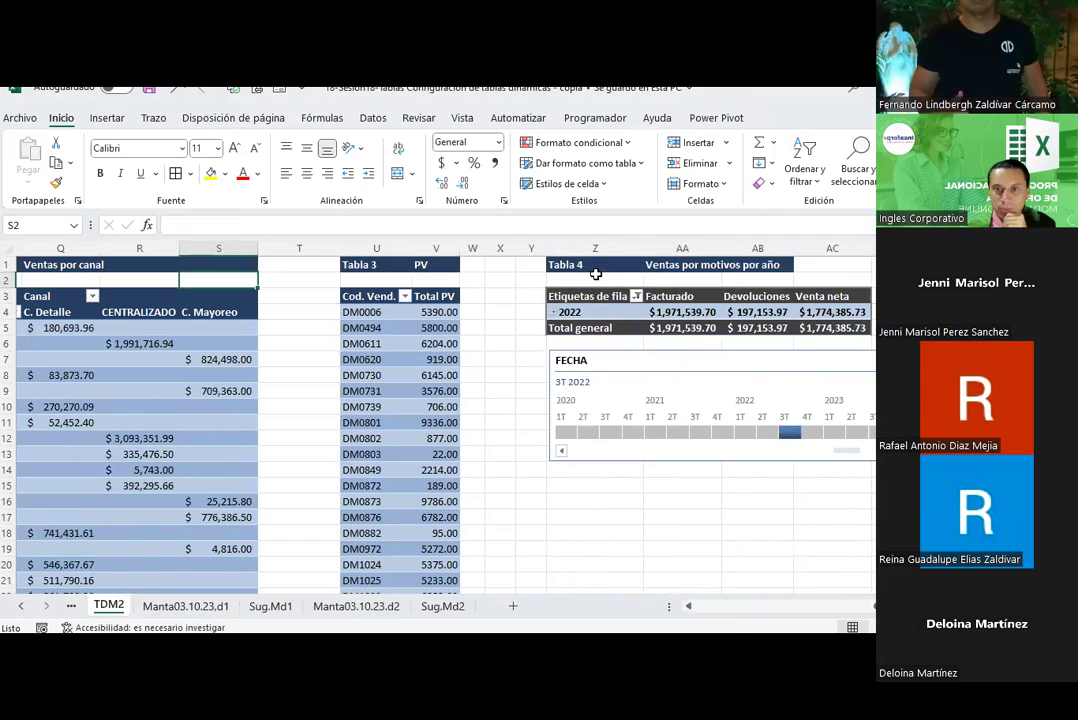
{"action": "left_click_drag", "start_coordinate": [519, 261], "coordinate": [872, 505]}
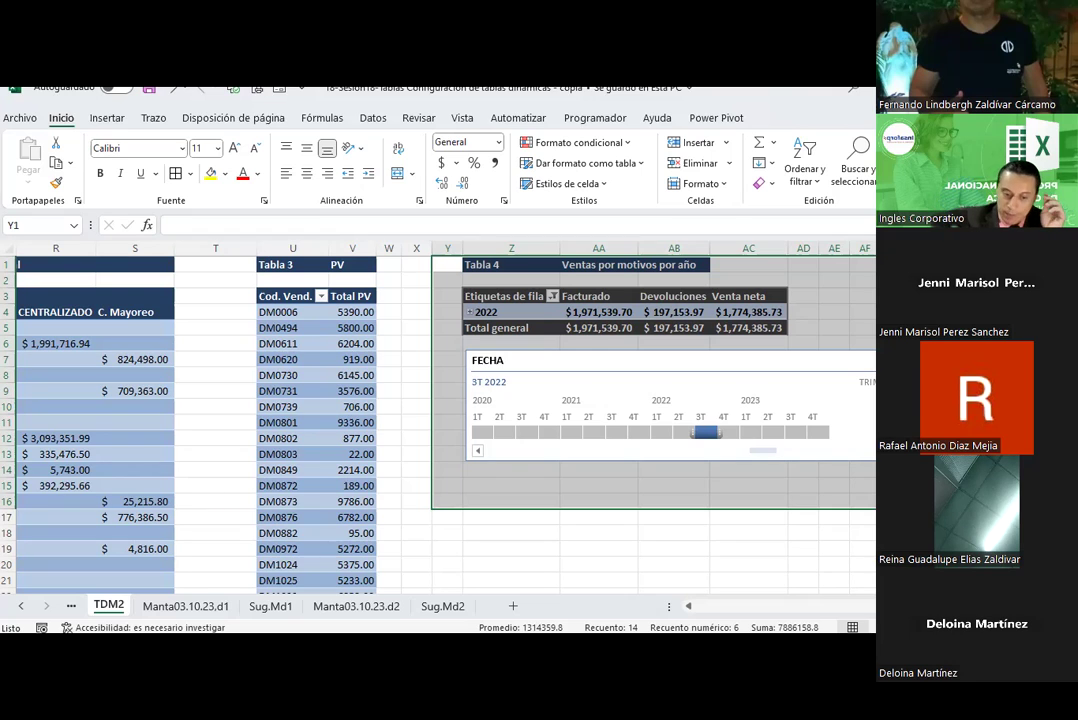
{"action": "left_click", "coordinate": [958, 501]}
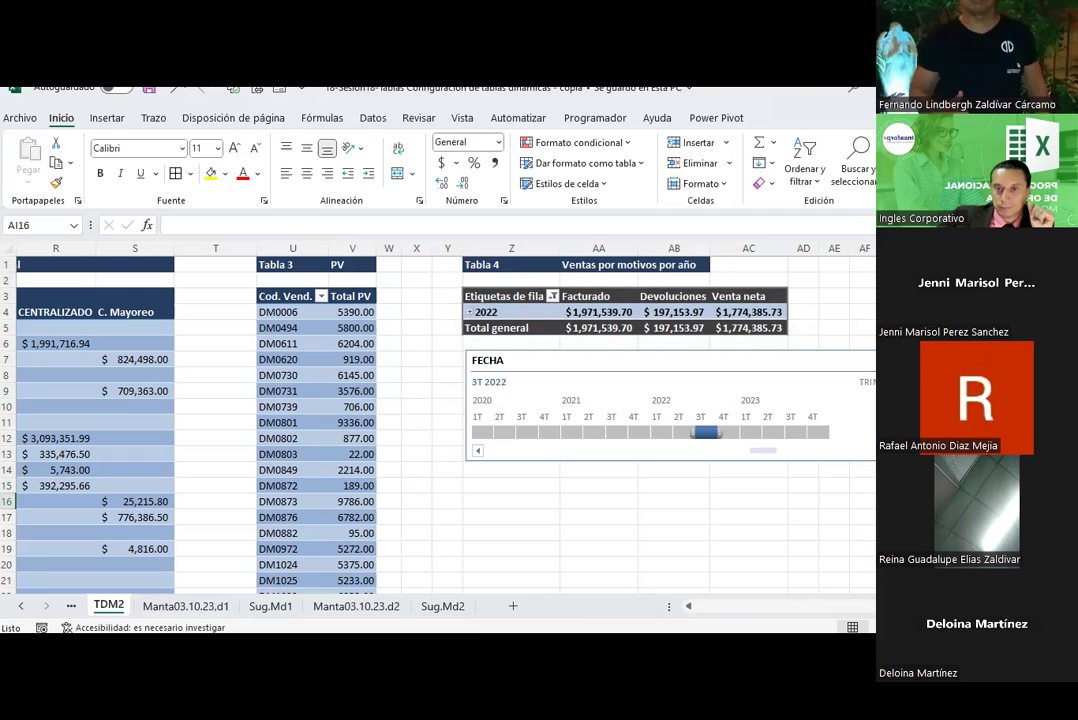
Try the FECHA timeline at quarter (4T 2022, 1T 2023), month and day levels
{"action": "left_click", "coordinate": [730, 433]}
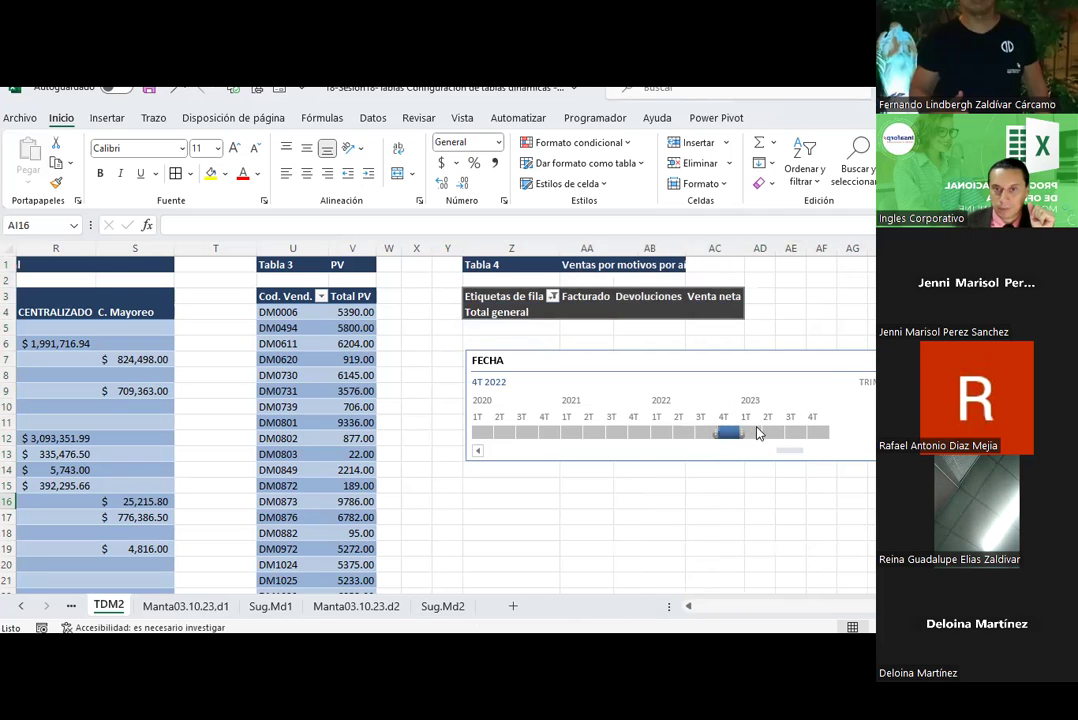
{"action": "left_click", "coordinate": [757, 432]}
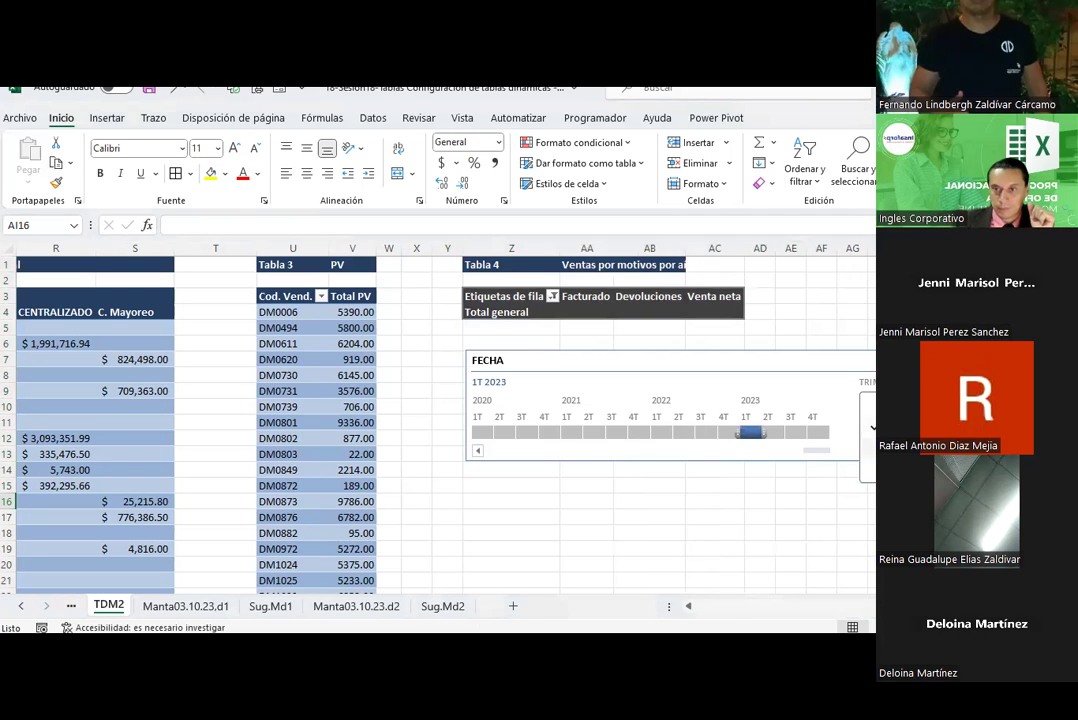
{"action": "left_click", "coordinate": [868, 440]}
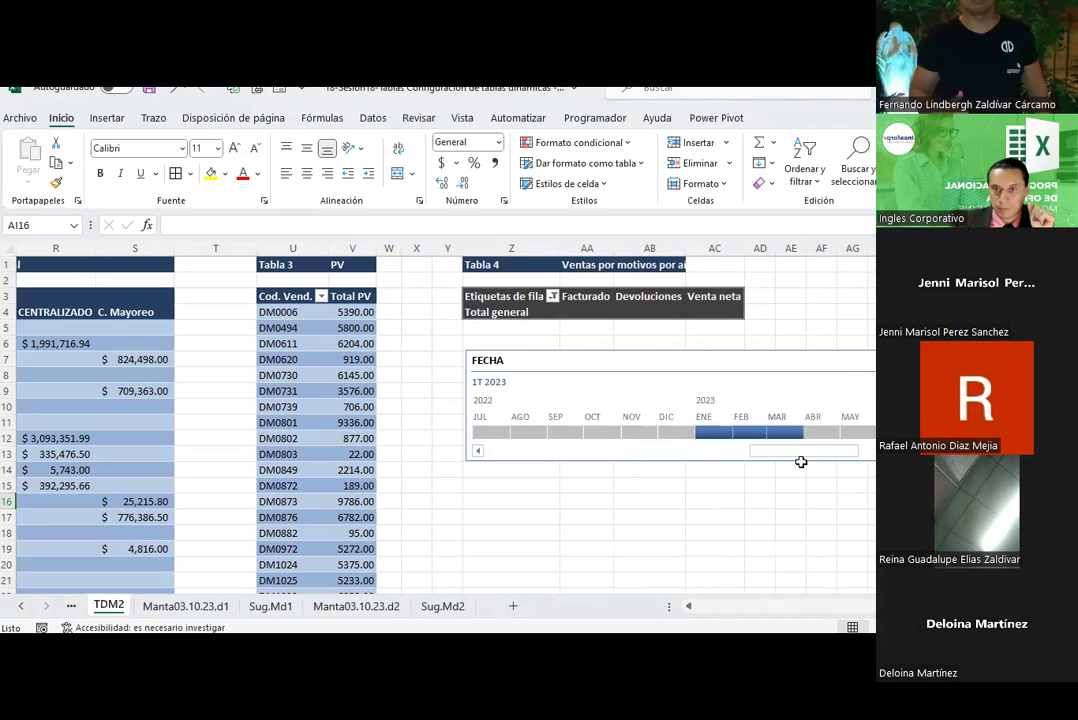
{"action": "left_click_drag", "start_coordinate": [804, 452], "coordinate": [868, 452]}
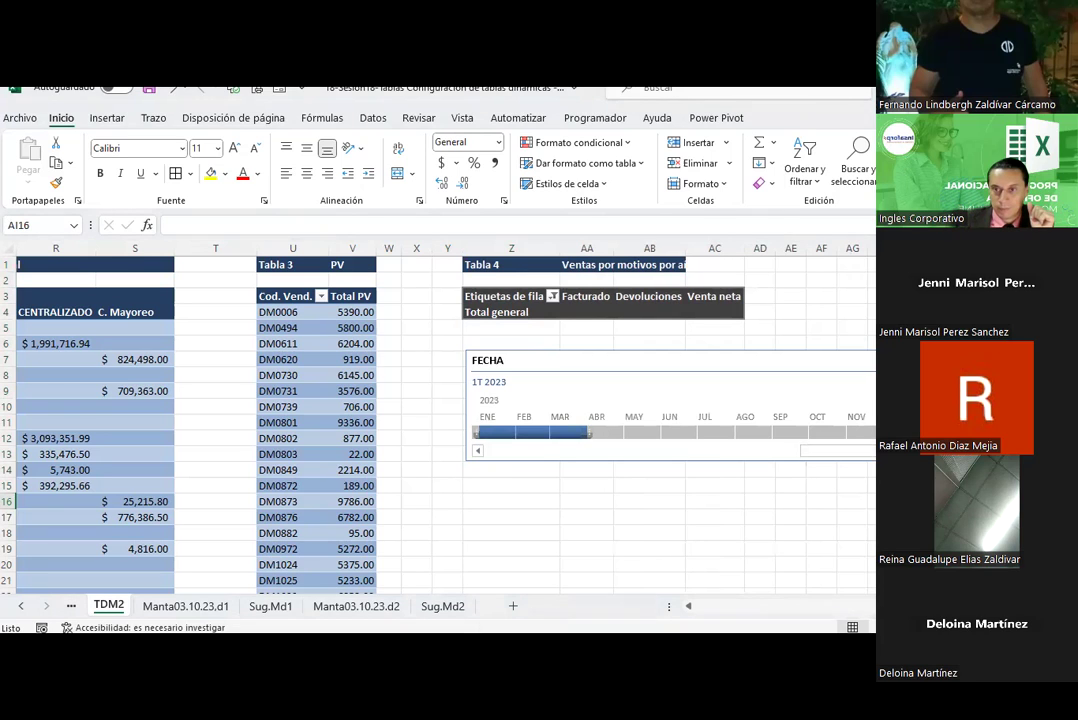
{"action": "left_click", "coordinate": [842, 452]}
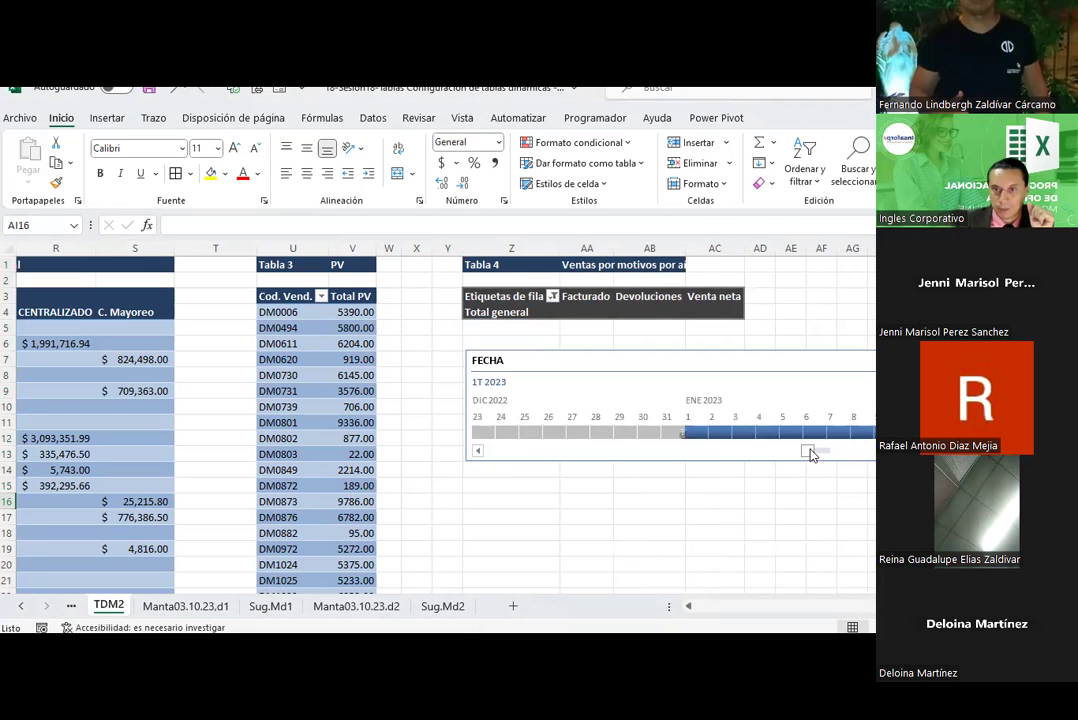
{"action": "left_click_drag", "start_coordinate": [811, 454], "coordinate": [843, 459]}
{"action": "left_click", "coordinate": [851, 452]}
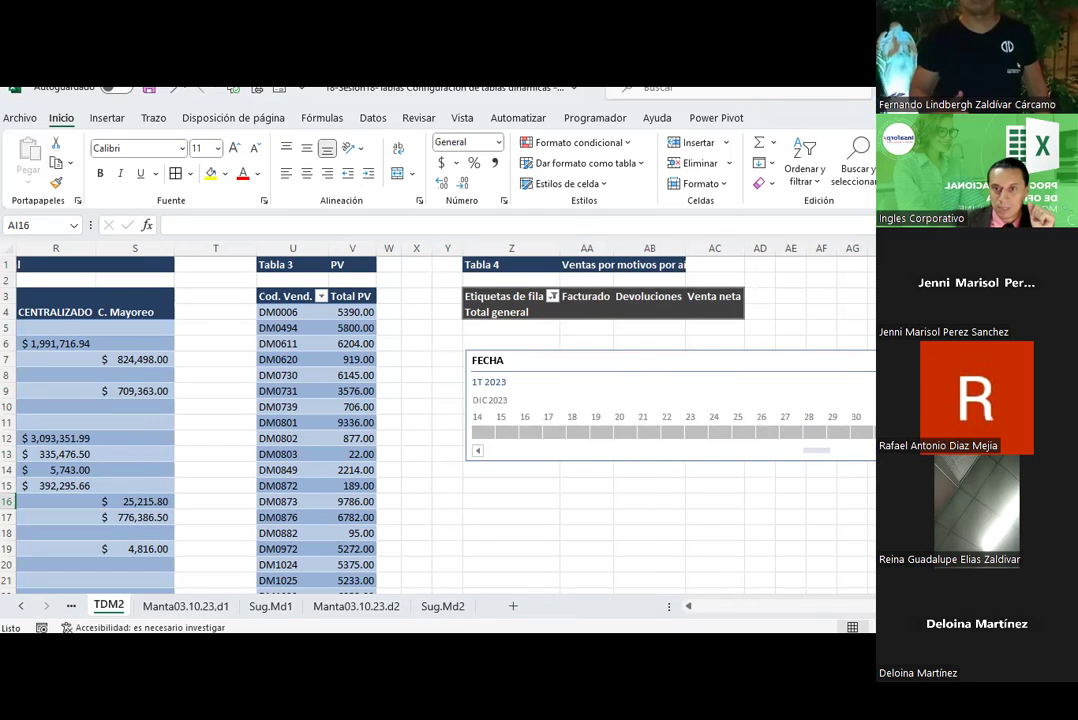
{"action": "mouse_move", "coordinate": [835, 452]}
{"action": "left_mouse_down"}
{"action": "mouse_move", "coordinate": [467, 488]}
{"action": "mouse_move", "coordinate": [634, 495]}
{"action": "mouse_move", "coordinate": [872, 460]}
{"action": "left_mouse_up"}
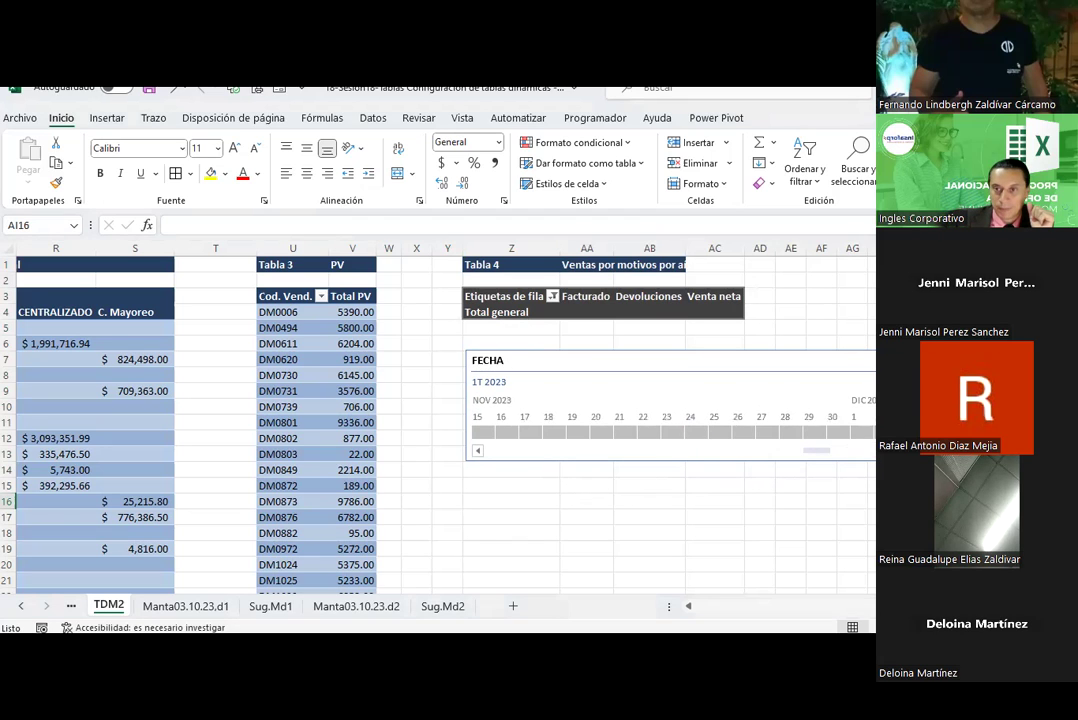
Switch the FECHA timeline to years and filter Tabla 4 through 2023, 2021 and 2020
{"action": "left_click", "coordinate": [872, 420]}
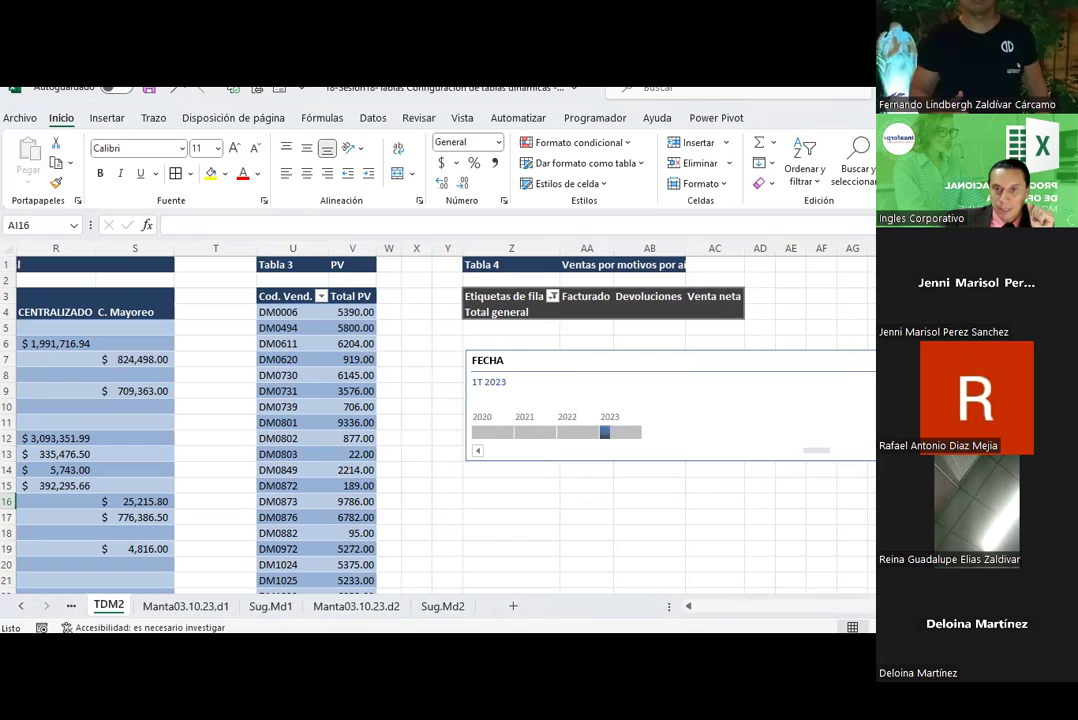
{"action": "left_click", "coordinate": [610, 442]}
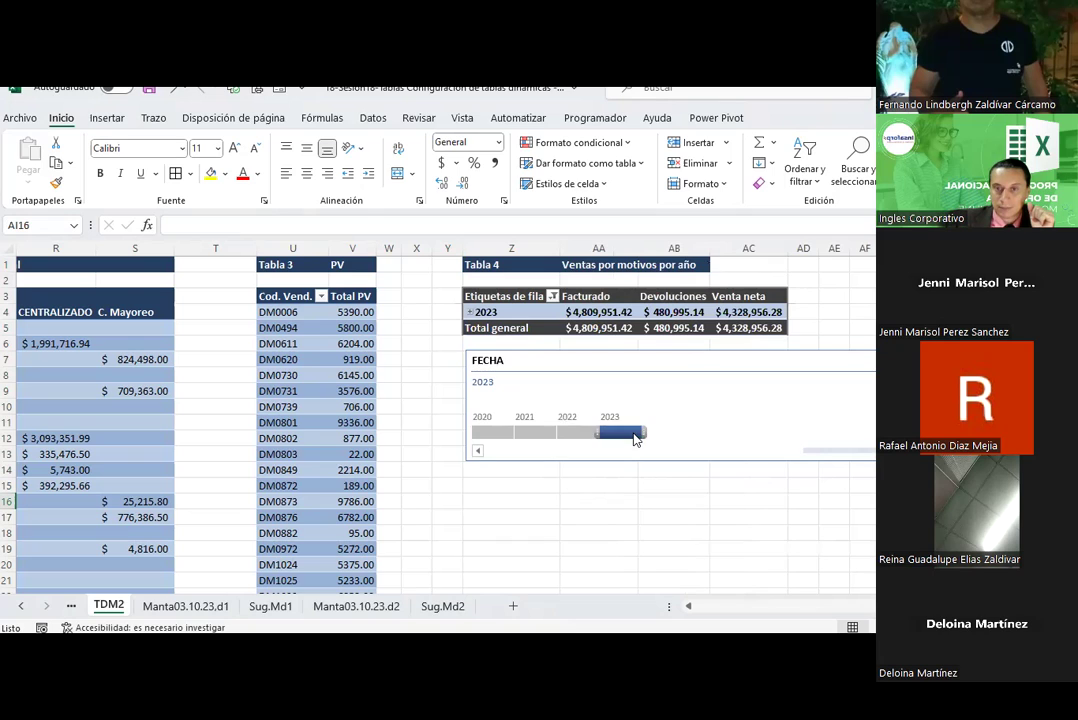
{"action": "left_click_drag", "start_coordinate": [635, 438], "coordinate": [534, 435]}
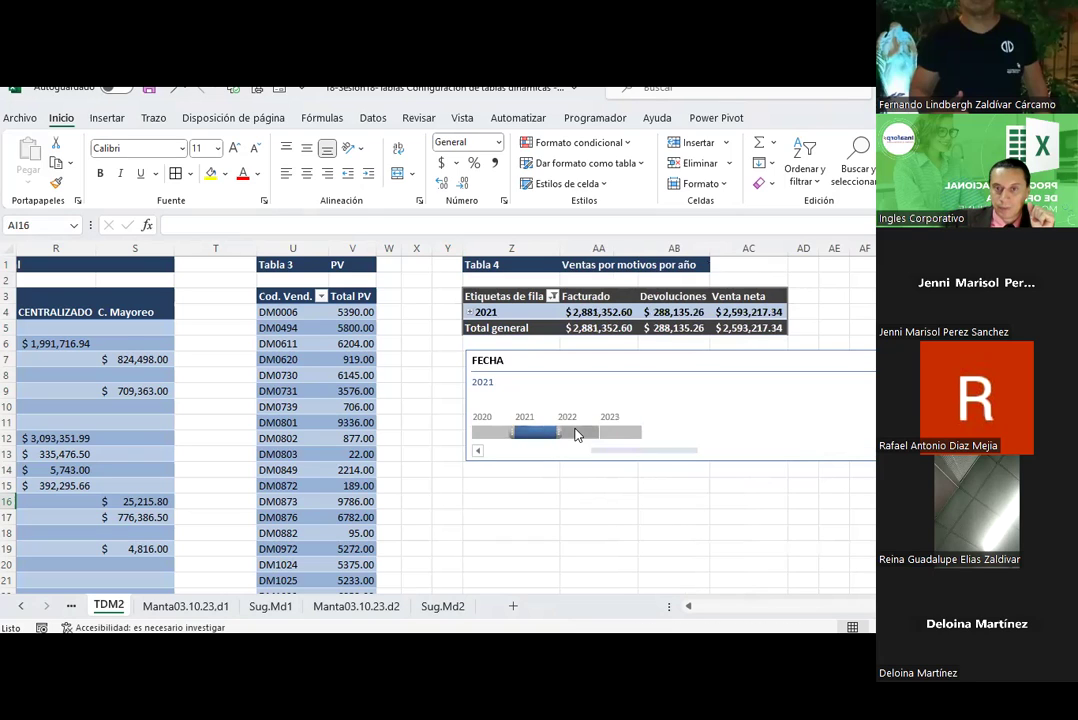
{"action": "left_click", "coordinate": [484, 433]}
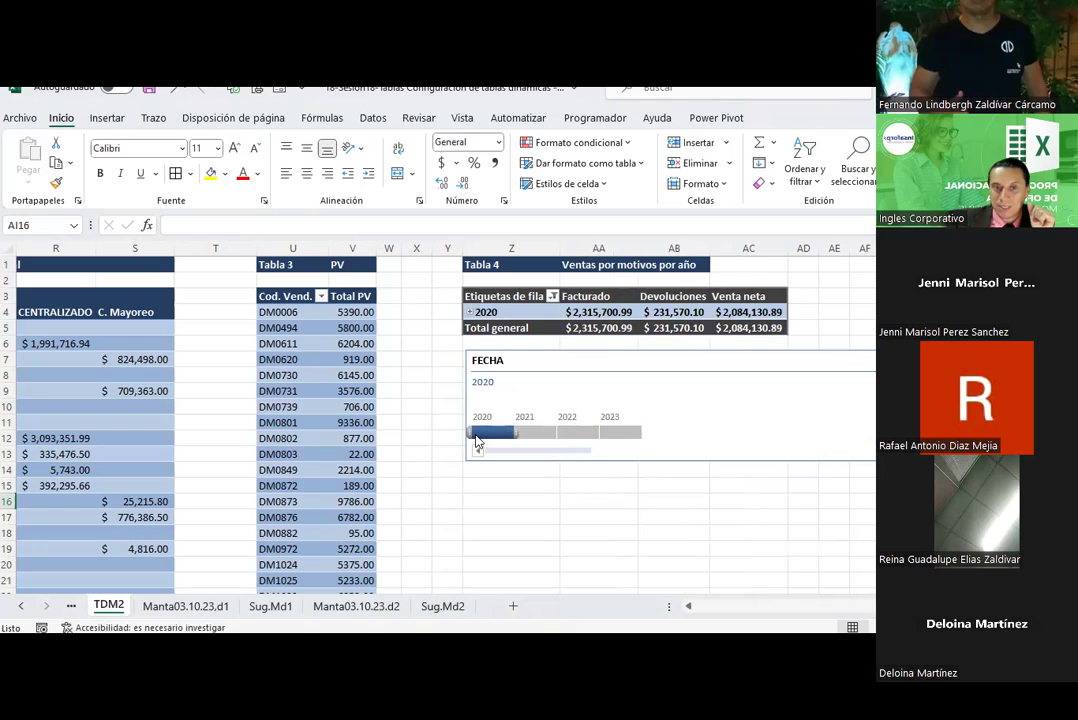
{"action": "left_click_drag", "start_coordinate": [477, 437], "coordinate": [593, 438]}
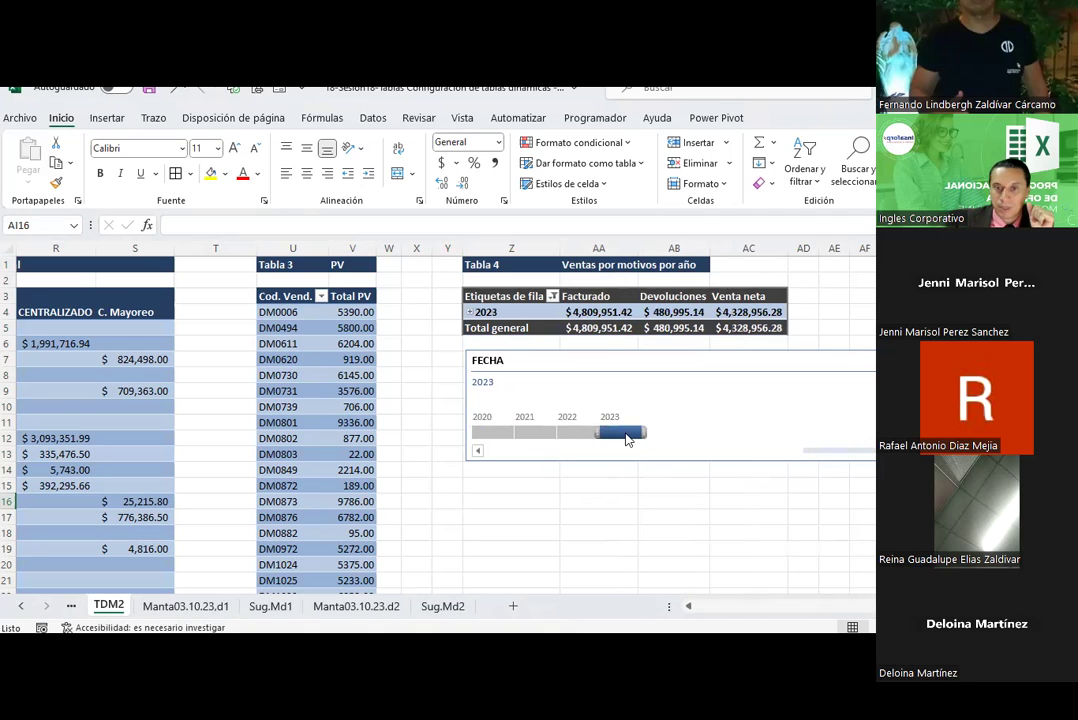
{"action": "left_click_drag", "start_coordinate": [593, 438], "coordinate": [641, 435]}
{"action": "left_click_drag", "start_coordinate": [617, 431], "coordinate": [617, 436]}
Recheck 2021 and 2020, then leave Tabla 4 filtered to 2023 totals
{"action": "left_click_drag", "start_coordinate": [630, 435], "coordinate": [495, 437]}
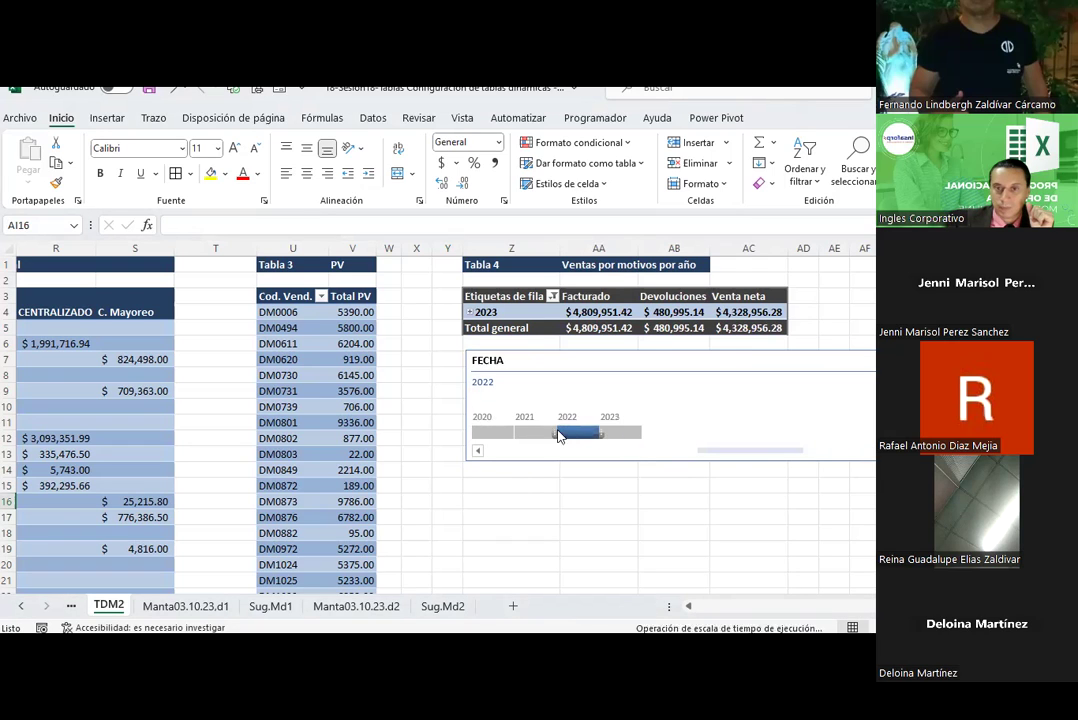
{"action": "left_click", "coordinate": [495, 437]}
{"action": "left_click", "coordinate": [834, 516]}
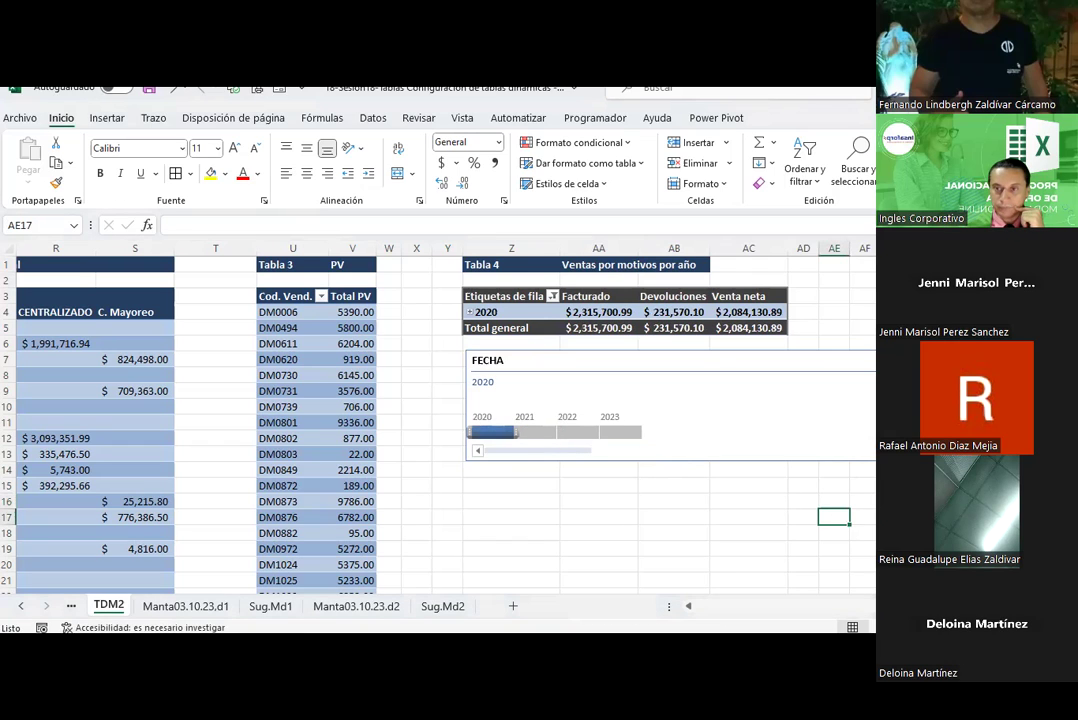
{"action": "left_click", "coordinate": [748, 516]}
{"action": "left_click", "coordinate": [630, 432]}
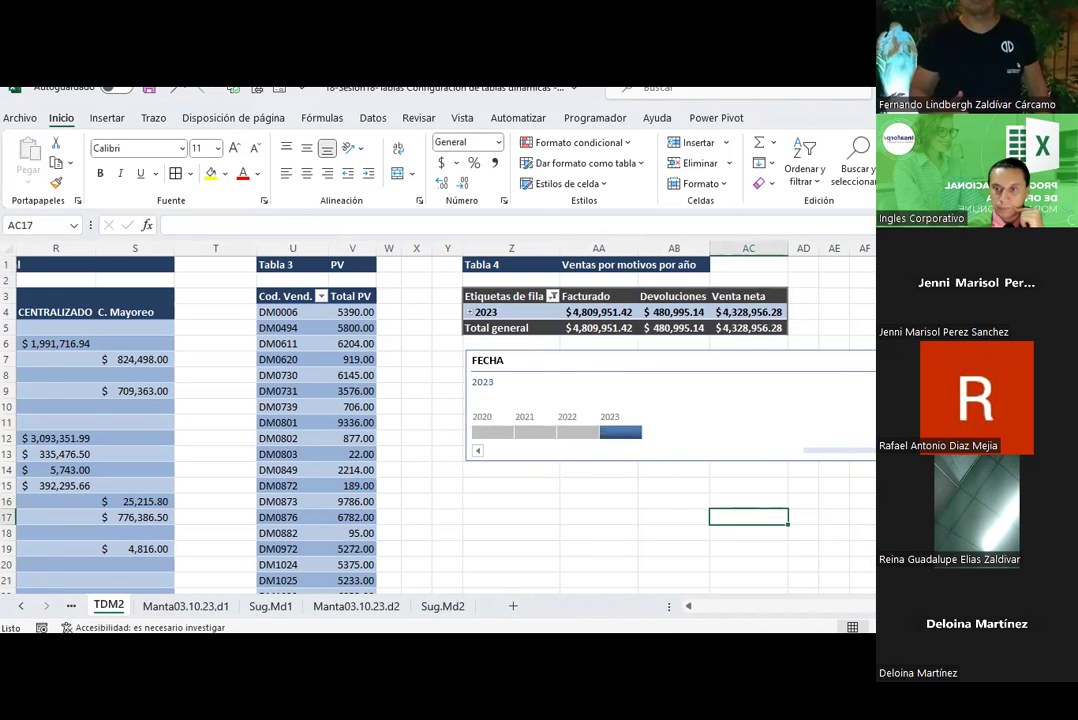
{"action": "scroll", "coordinate": [755, 598], "scroll_direction": "left", "scroll_amount": 5}
{"action": "scroll", "coordinate": [755, 598], "scroll_direction": "left", "scroll_amount": 5}
{"action": "scroll", "coordinate": [755, 598], "scroll_direction": "left", "scroll_amount": 2}
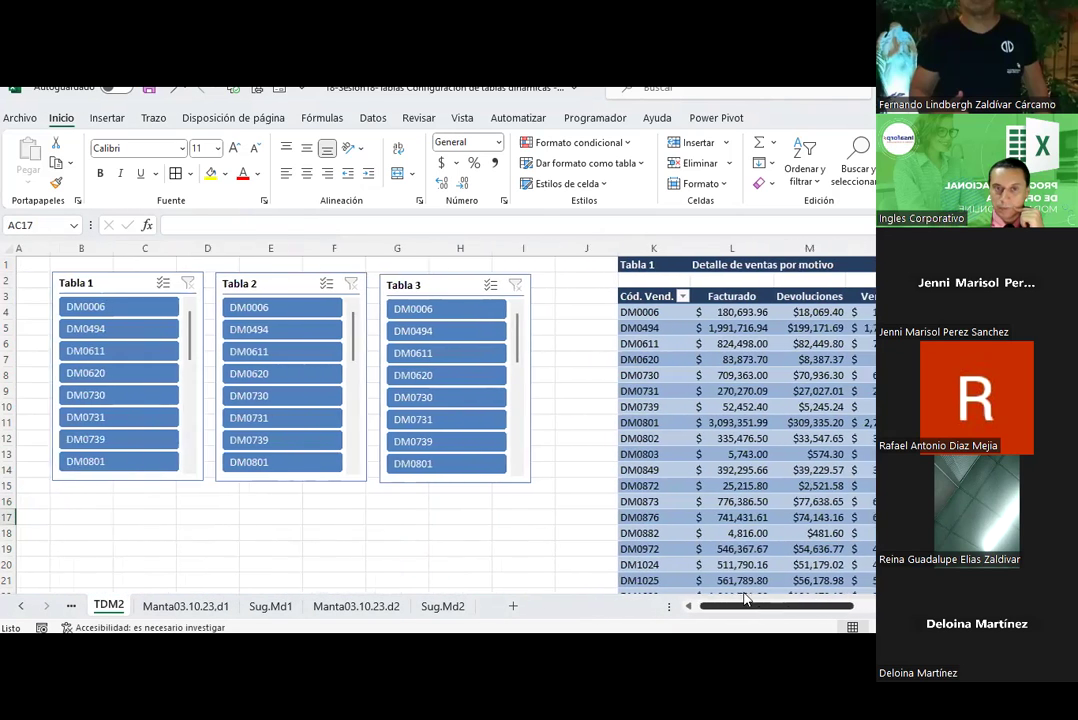
{"action": "scroll", "coordinate": [740, 600], "scroll_direction": "left", "scroll_amount": 2}
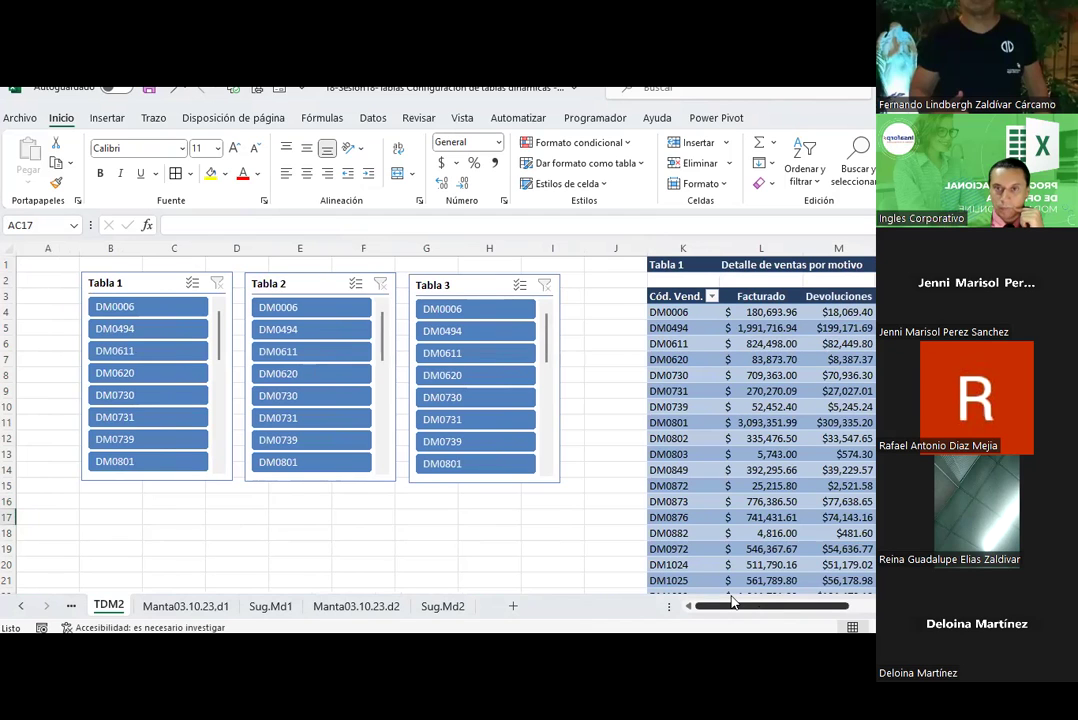
{"action": "left_click_drag", "start_coordinate": [733, 601], "coordinate": [783, 603]}
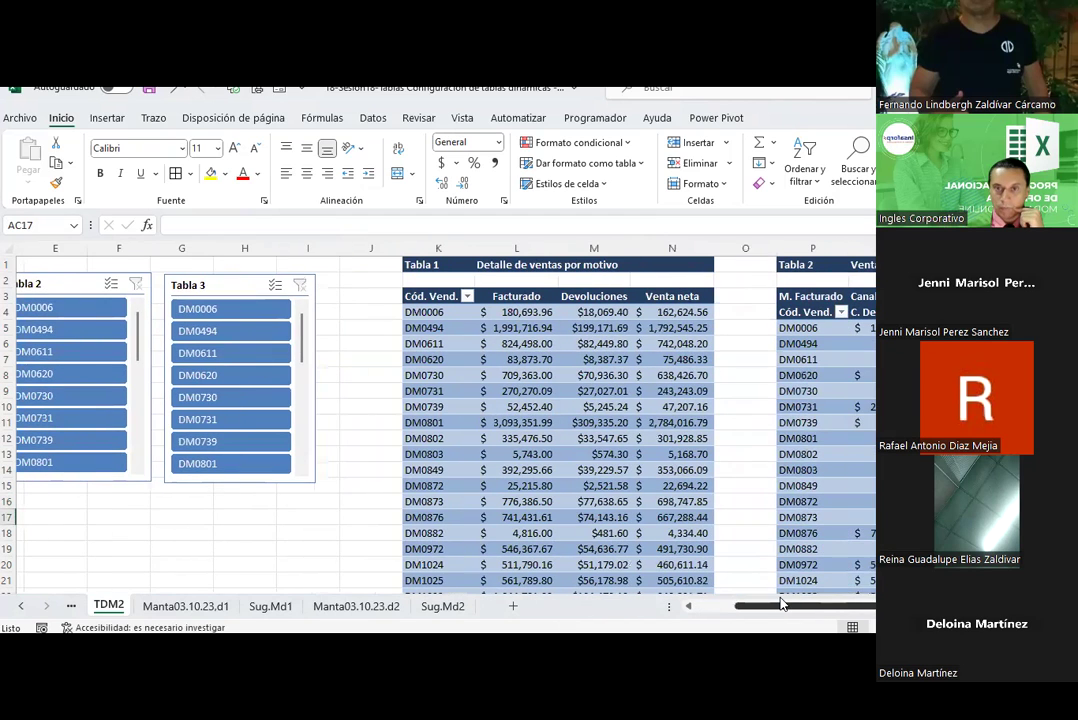
{"action": "left_click", "coordinate": [241, 287]}
{"action": "right_click", "coordinate": [241, 287]}
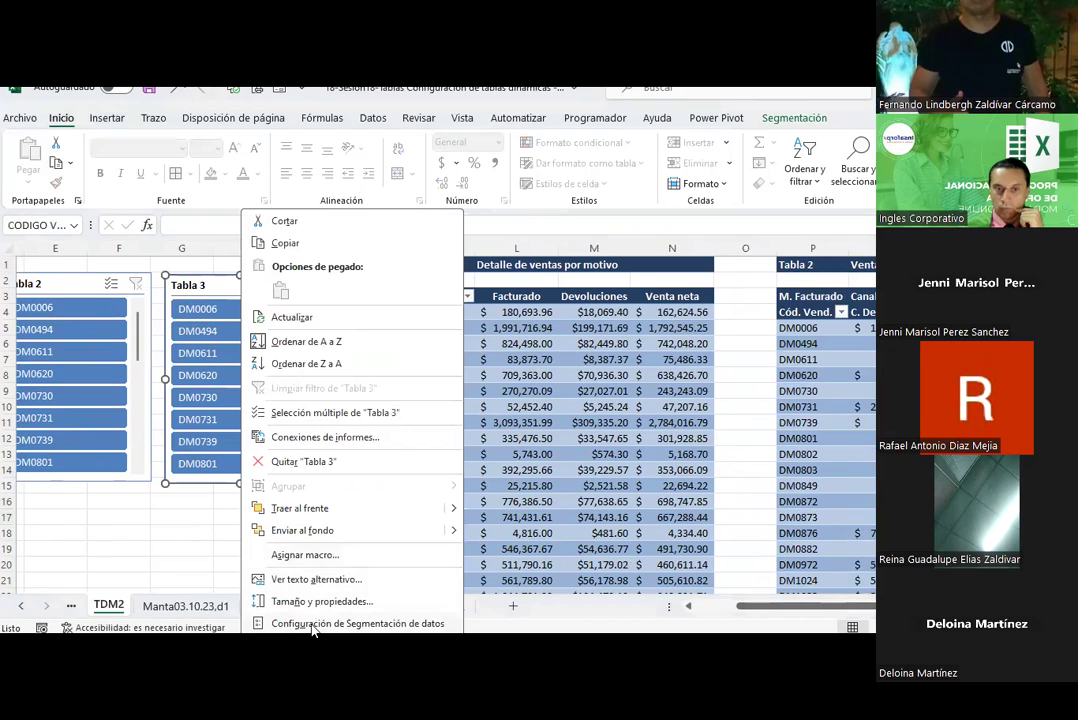
{"action": "left_click", "coordinate": [313, 624]}
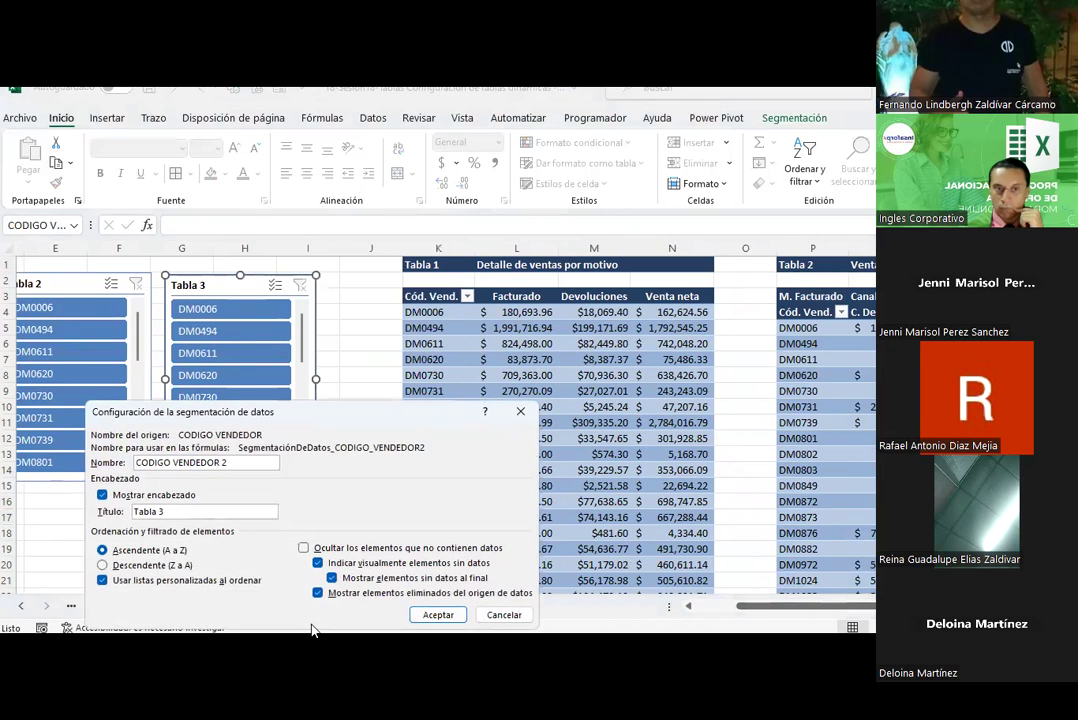
{"action": "left_click_drag", "start_coordinate": [293, 421], "coordinate": [587, 303]}
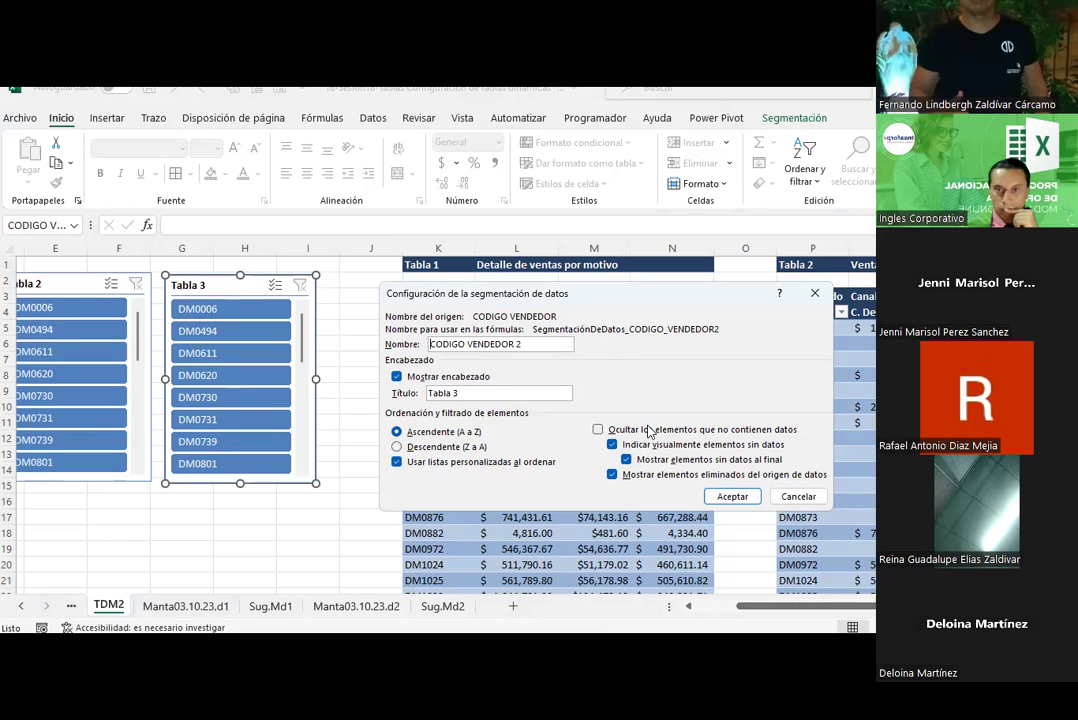
{"action": "left_click", "coordinate": [733, 497]}
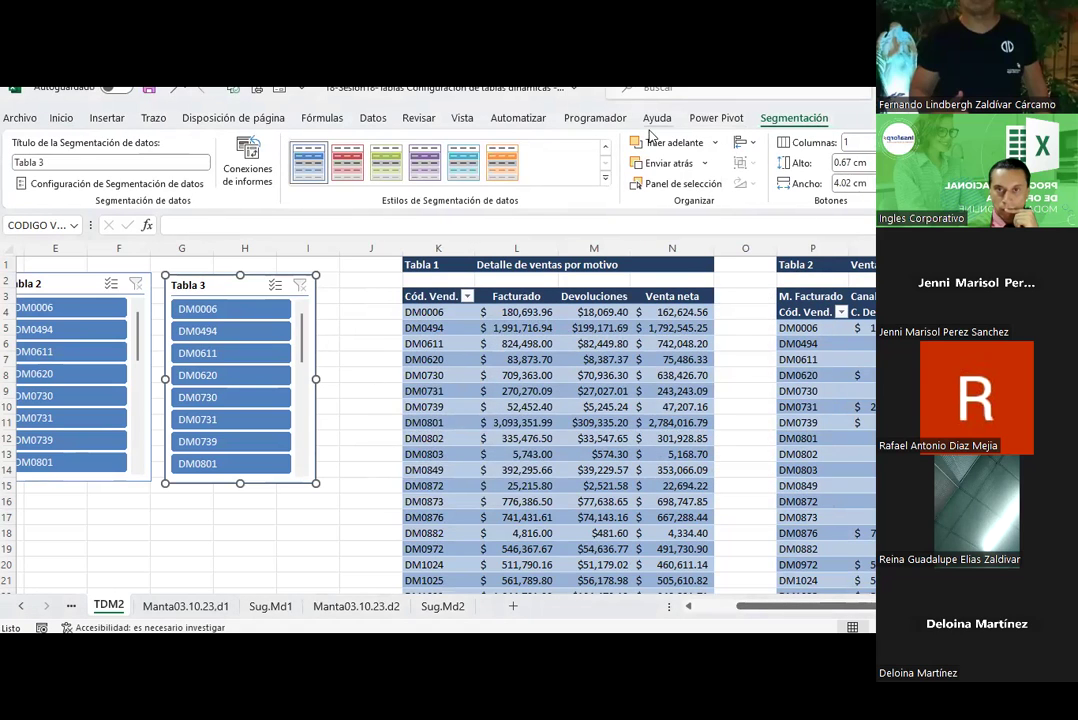
Set the Tabla 3 slicer to 2 columns
{"action": "left_click", "coordinate": [752, 146]}
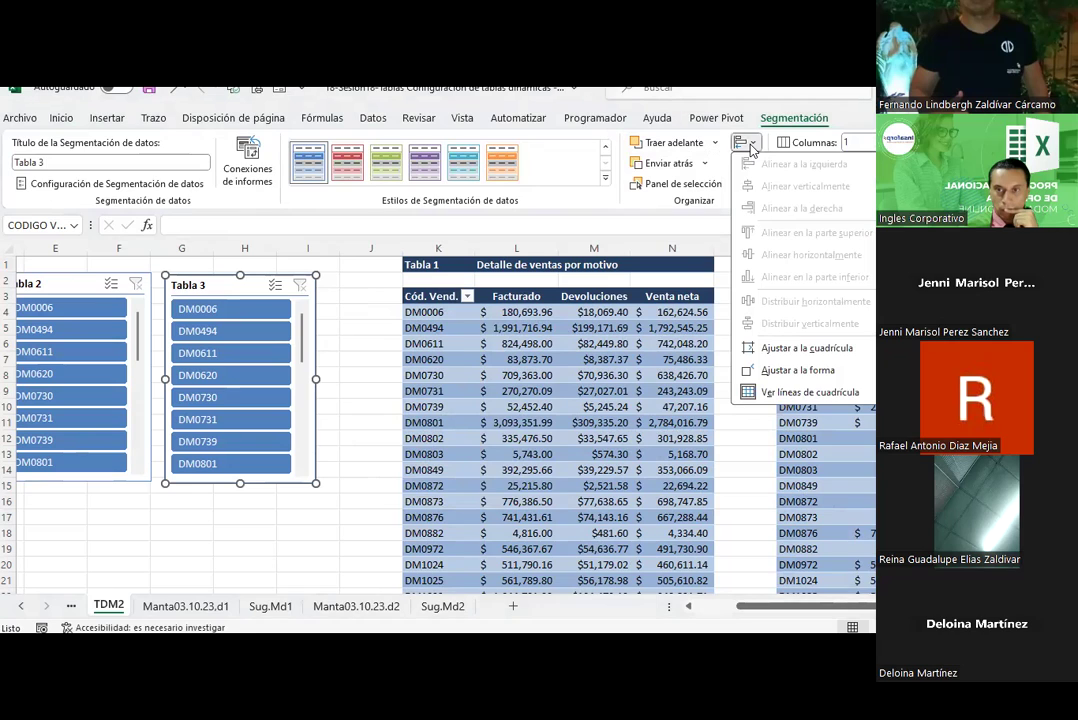
{"action": "left_click", "coordinate": [752, 146]}
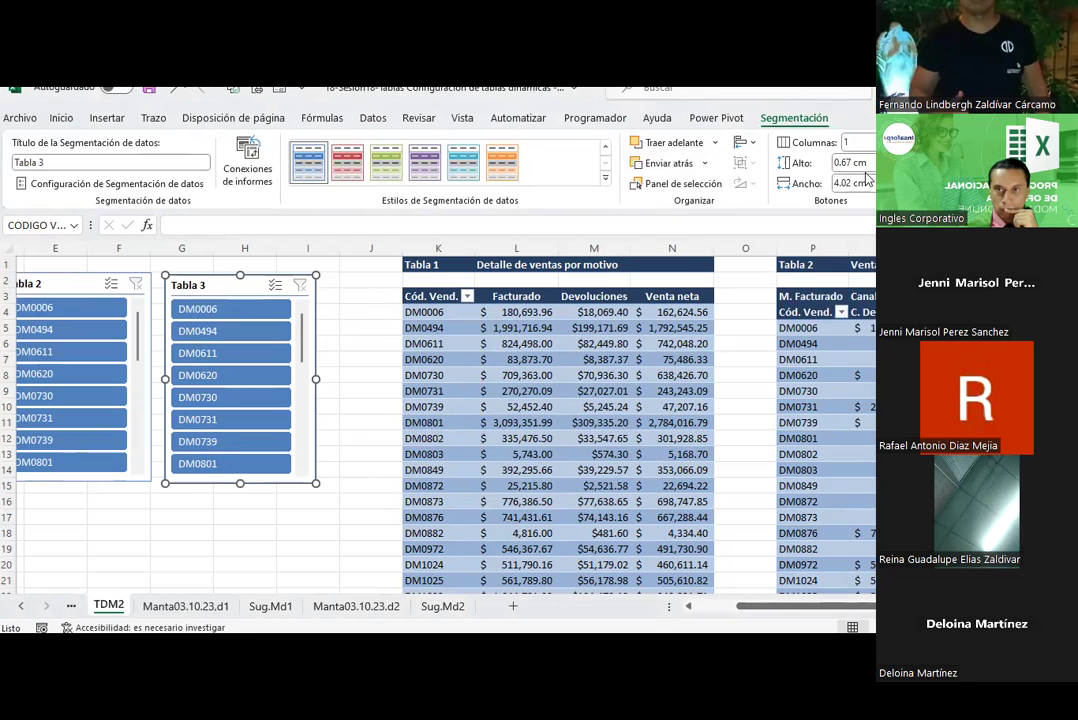
{"action": "scroll", "coordinate": [268, 390], "scroll_direction": "down", "scroll_amount": 5}
{"action": "scroll", "coordinate": [268, 390], "scroll_direction": "up", "scroll_amount": 5}
{"action": "type", "text": "2"}
{"action": "key", "text": "Return"}
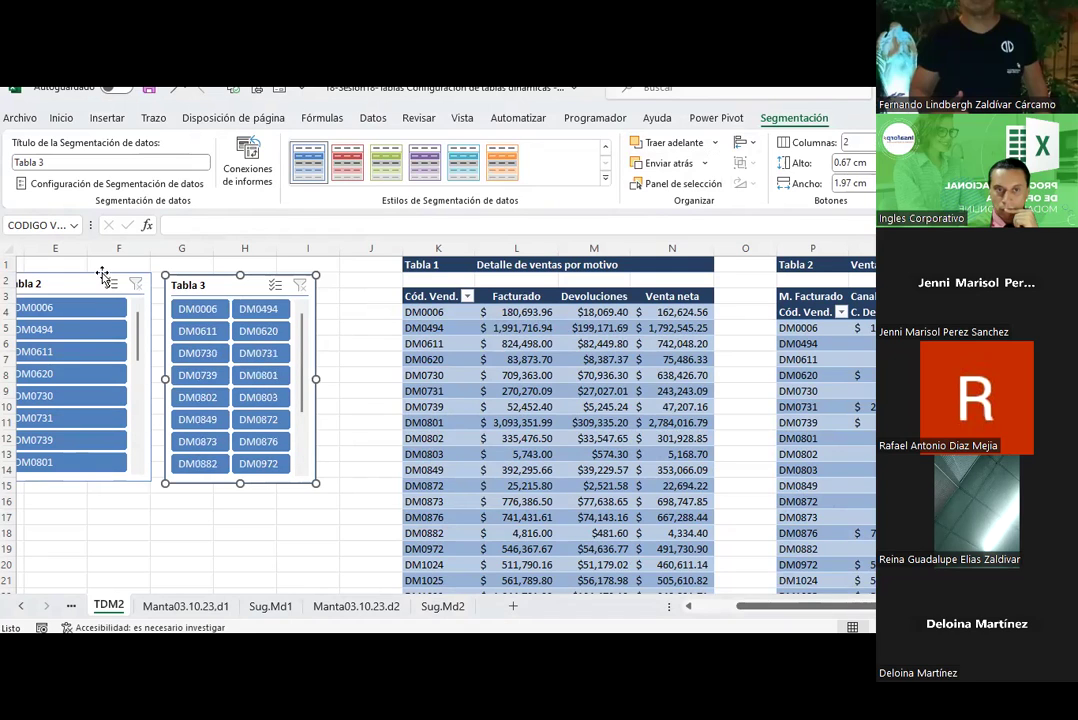
Set the Tabla 2 slicer to 2 columns
{"action": "left_click", "coordinate": [103, 276]}
{"action": "type", "text": "2"}
{"action": "key", "text": "Return"}
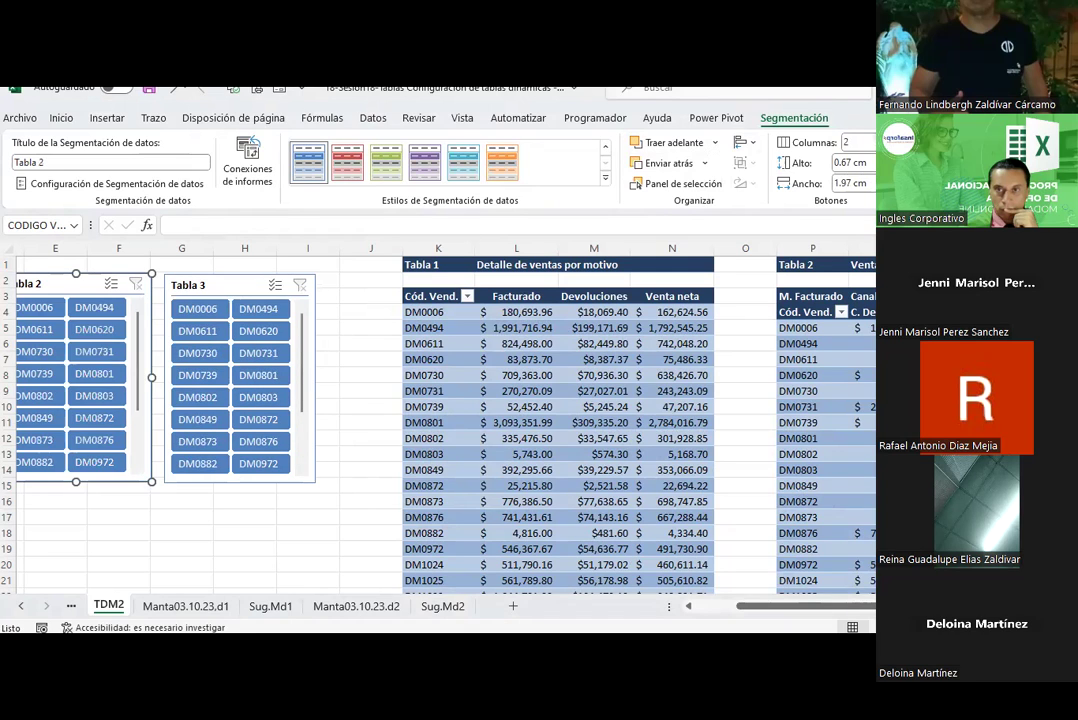
{"action": "left_click_drag", "start_coordinate": [743, 610], "coordinate": [690, 608]}
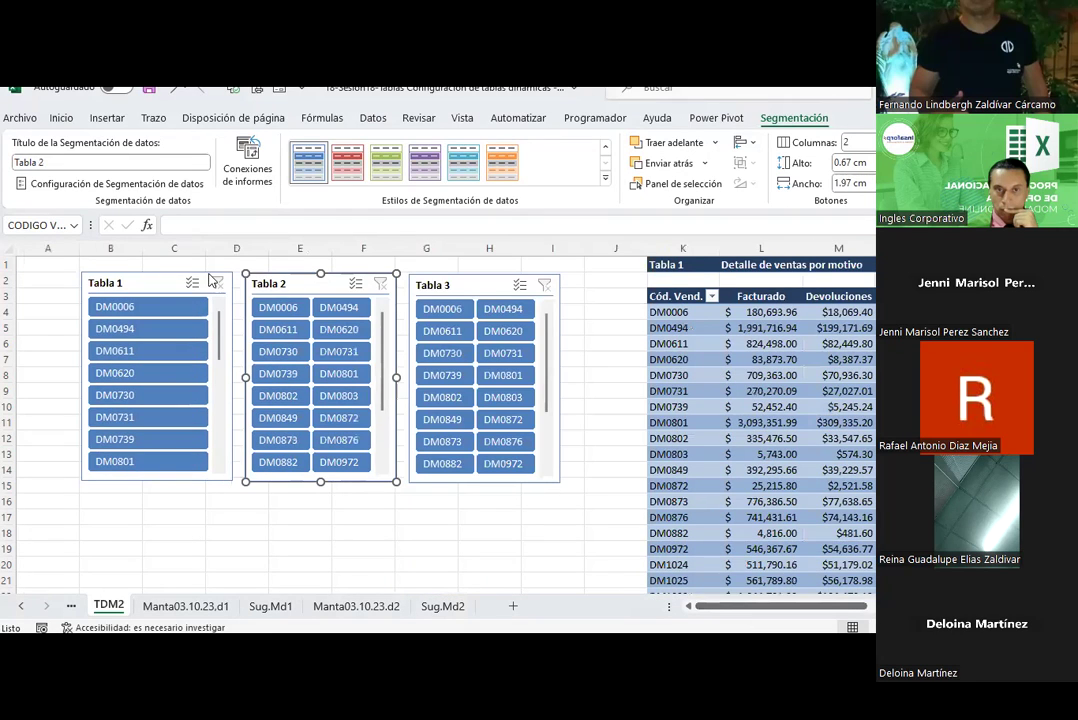
Set the Tabla 1 slicer to 2 columns and deselect it
{"action": "left_click", "coordinate": [168, 278]}
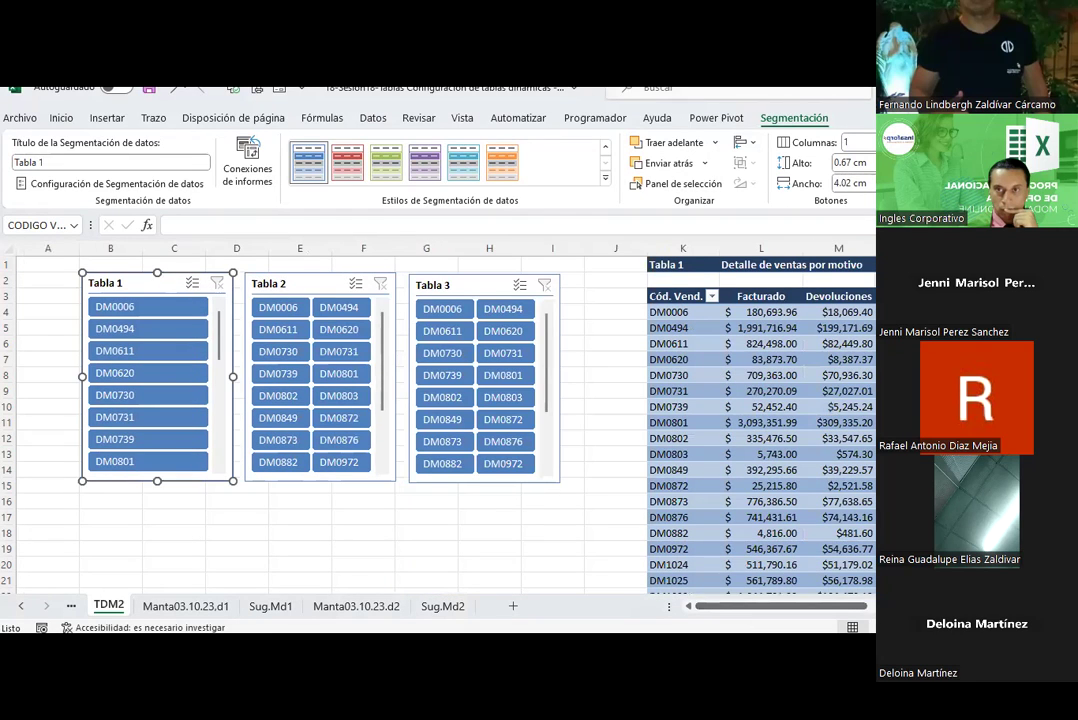
{"action": "type", "text": "2"}
{"action": "key", "text": "Return"}
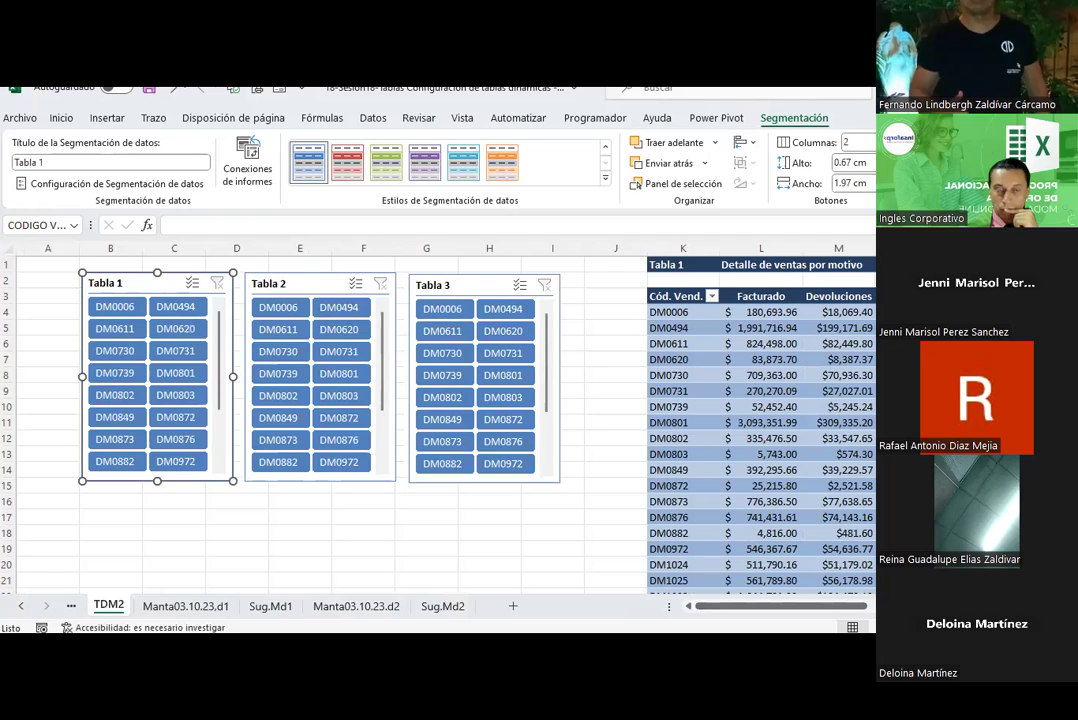
{"action": "left_click", "coordinate": [462, 503]}
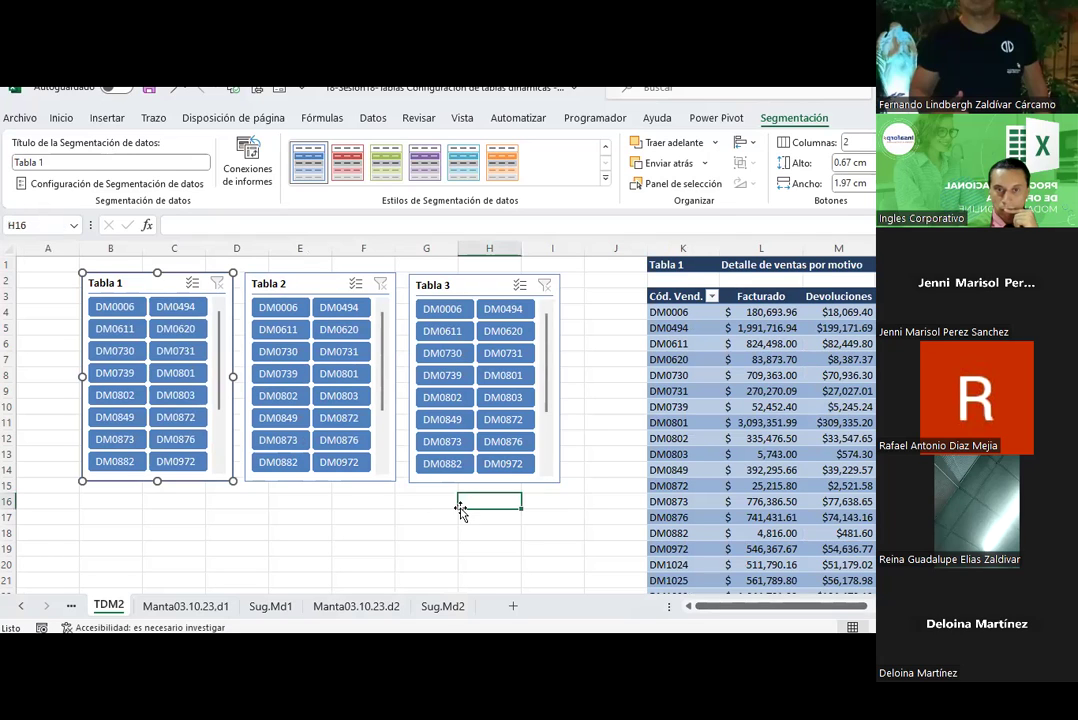
{"action": "left_click_drag", "start_coordinate": [218, 330], "coordinate": [218, 380]}
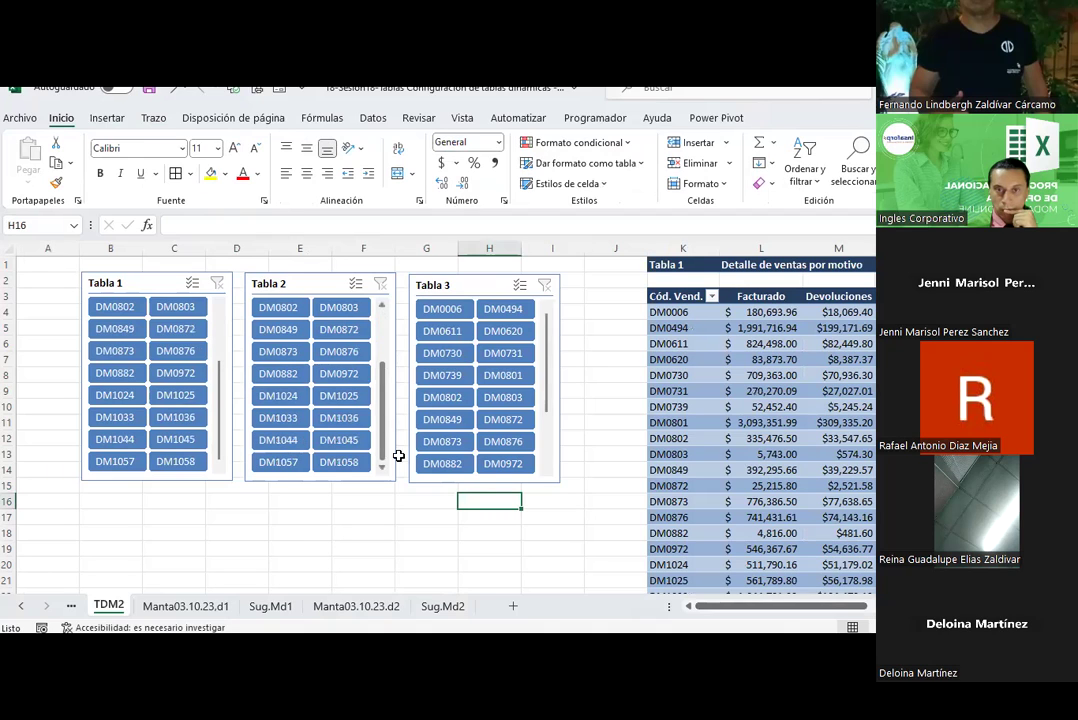
Save the workbook from the Quick Access Toolbar
{"action": "mouse_move", "coordinate": [548, 364]}
{"action": "left_click_drag", "start_coordinate": [548, 324], "coordinate": [548, 370]}
{"action": "left_click_drag", "start_coordinate": [760, 606], "coordinate": [874, 606]}
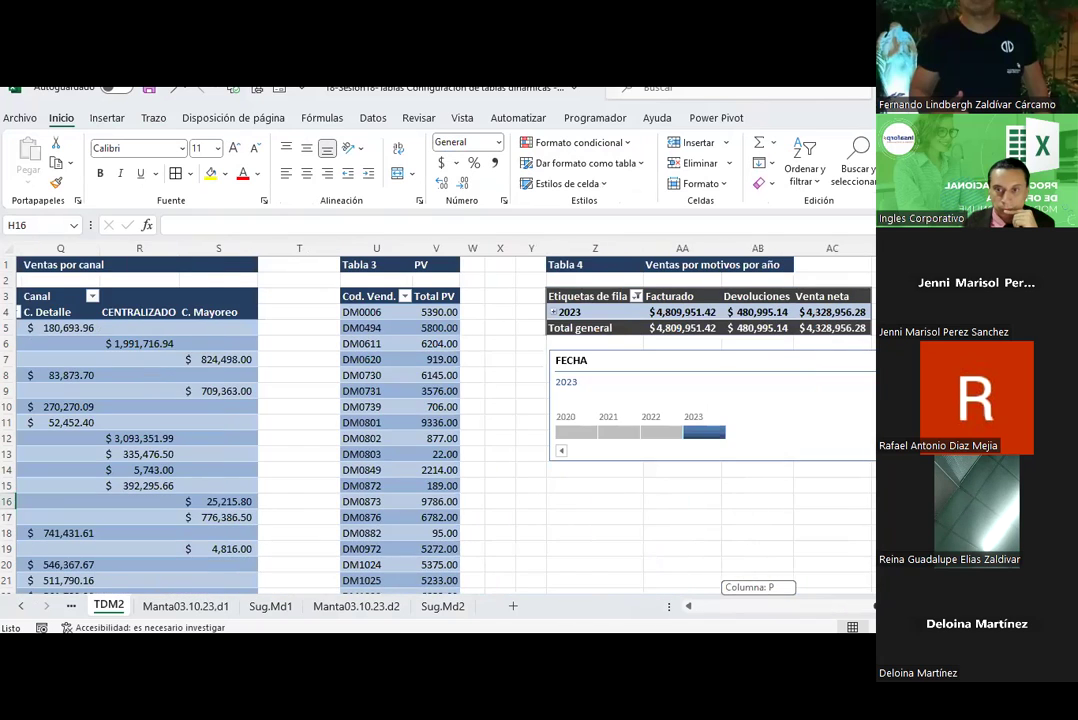
{"action": "left_click", "coordinate": [146, 100]}
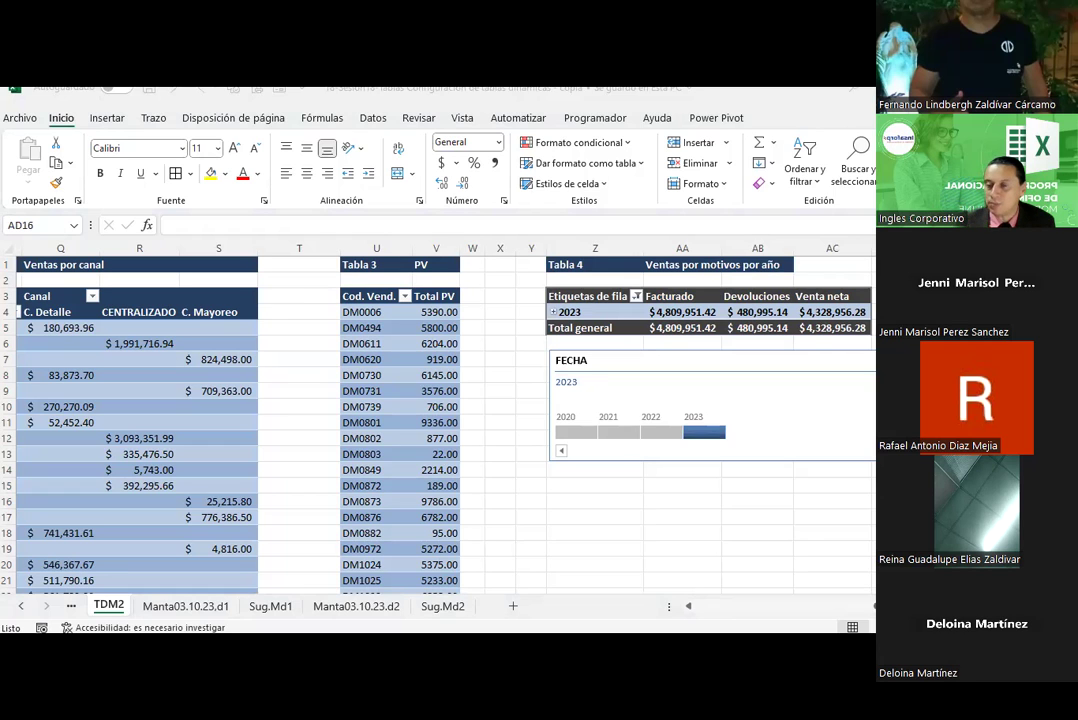
Scroll across the TDM2 sheet to review the slicers and the 2023-filtered Tabla 4
{"action": "left_click", "coordinate": [724, 501]}
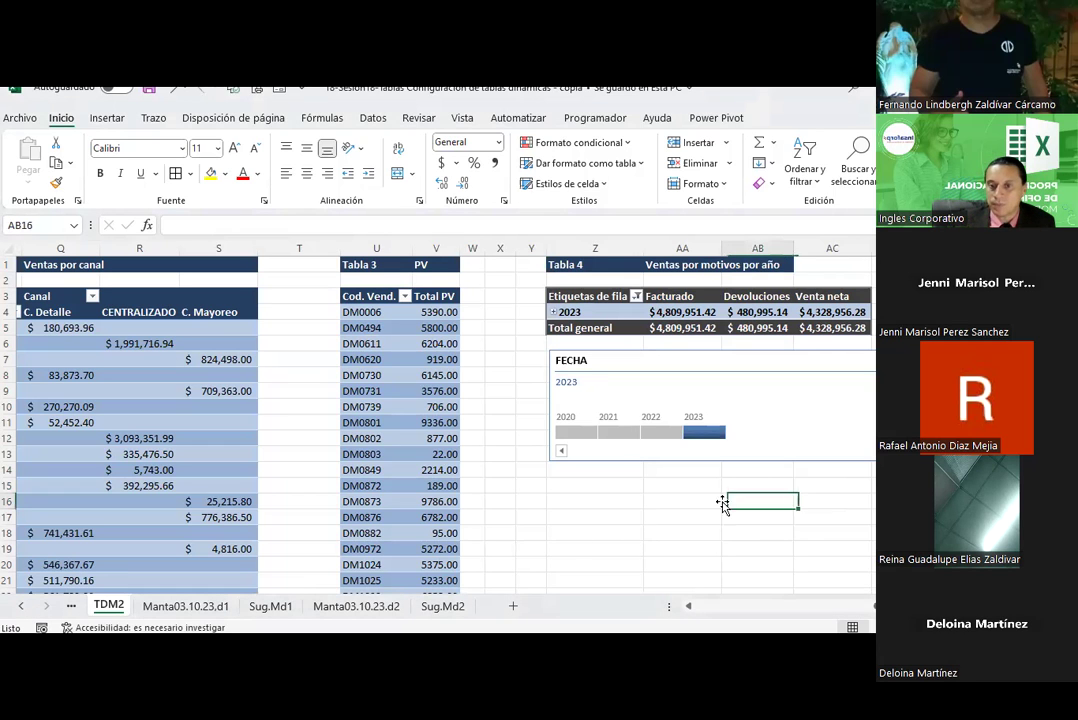
{"action": "scroll", "coordinate": [450, 420], "scroll_direction": "left", "scroll_amount": 3}
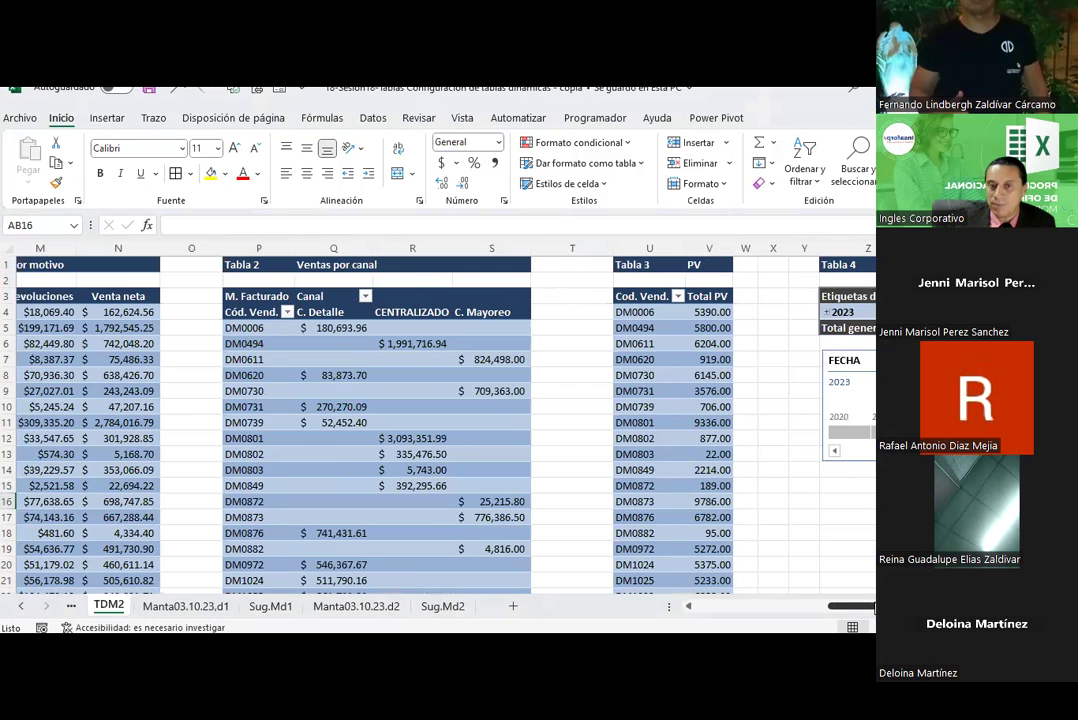
{"action": "left_click_drag", "start_coordinate": [873, 607], "coordinate": [626, 609]}
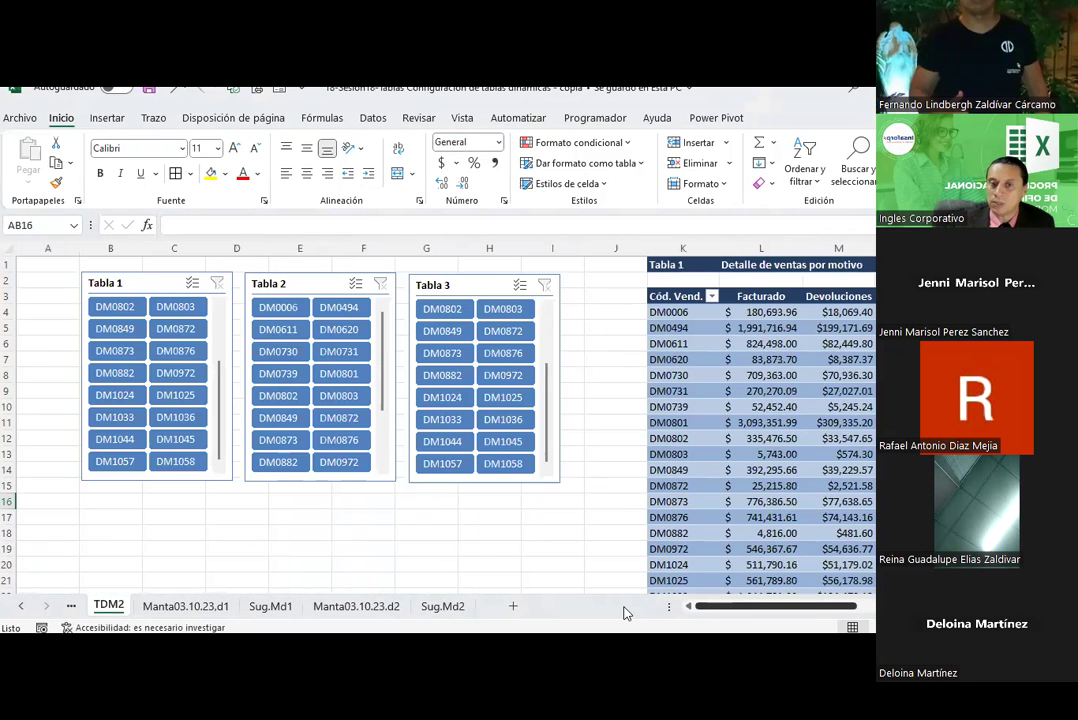
{"action": "left_click_drag", "start_coordinate": [745, 612], "coordinate": [789, 609]}
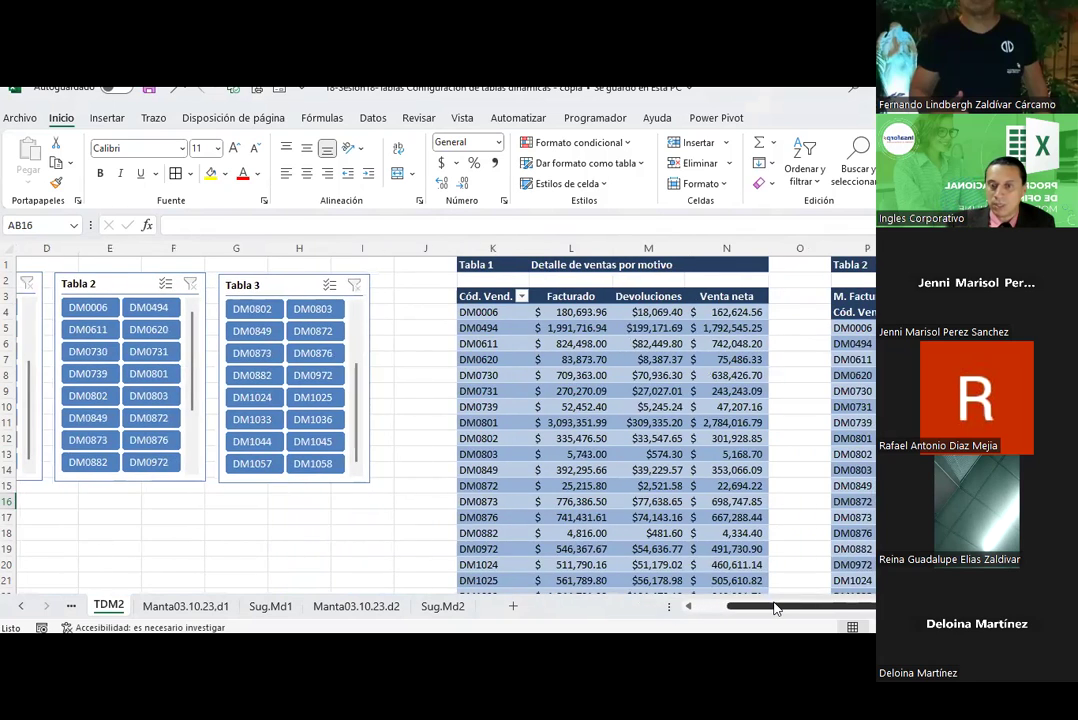